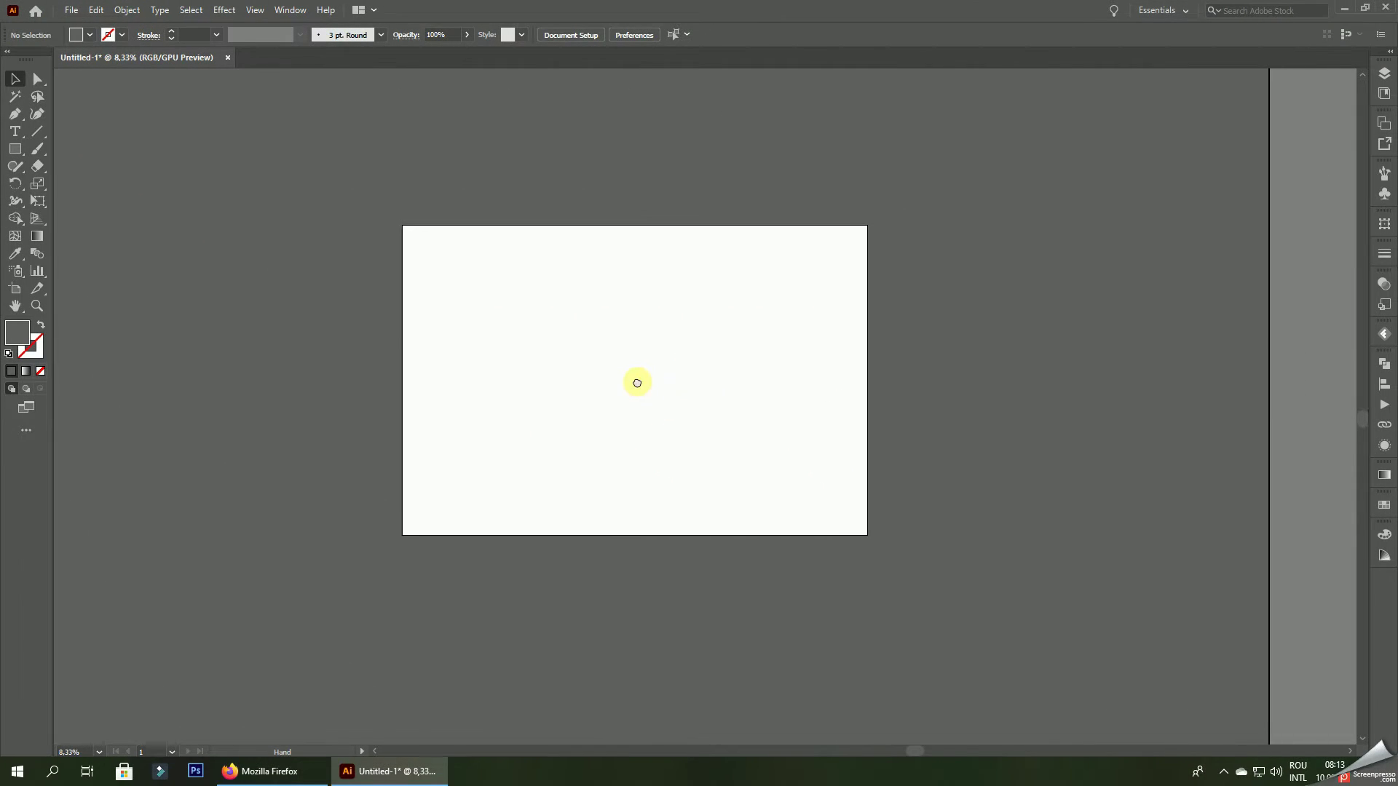
- Draw a small six-sided polygon on the artboard with the Polygon tool
{"action": "left_click_drag", "start_coordinate": [693, 366], "coordinate": [646, 387]}
{"action": "scroll", "coordinate": [646, 386], "scroll_direction": "up", "scroll_amount": 1}
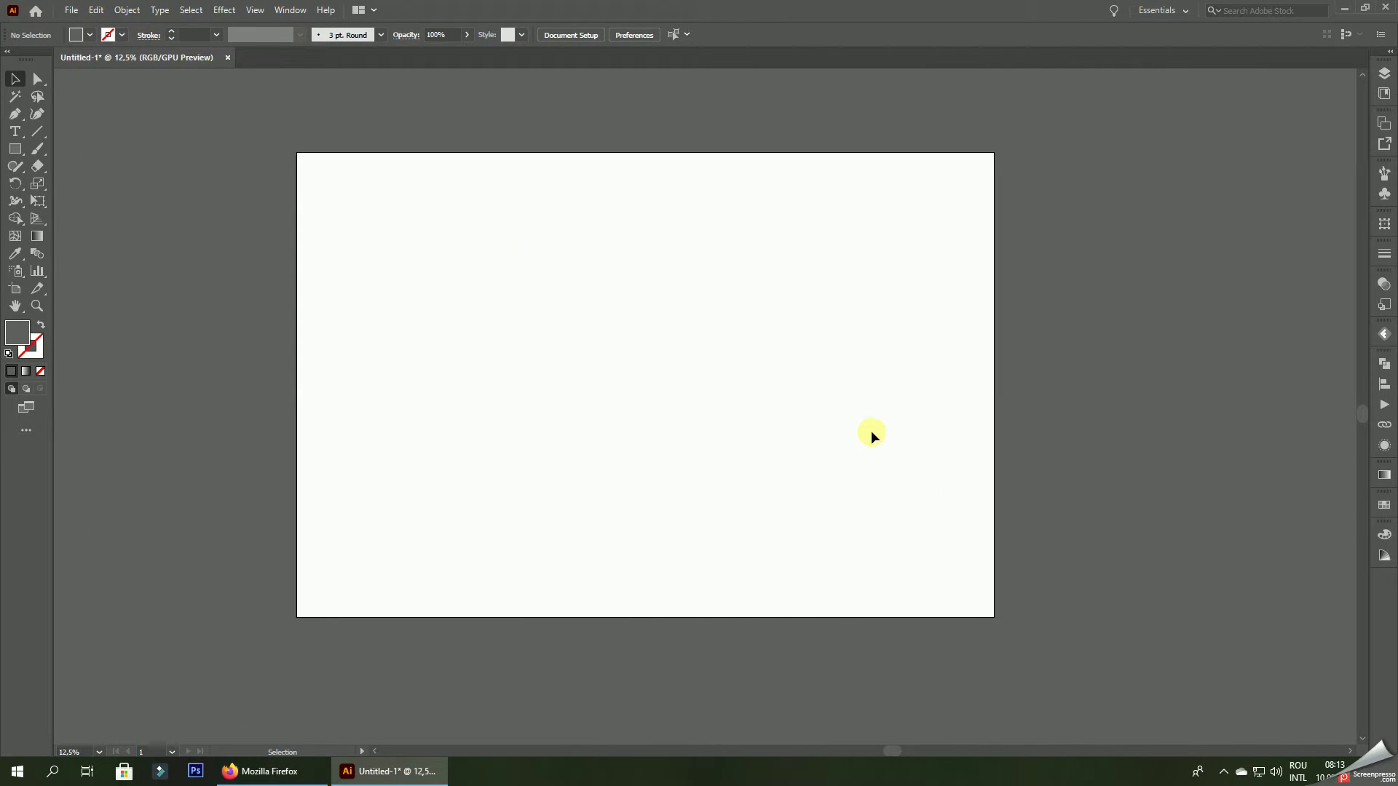
{"action": "left_click", "coordinate": [18, 152]}
{"action": "left_click", "coordinate": [73, 201]}
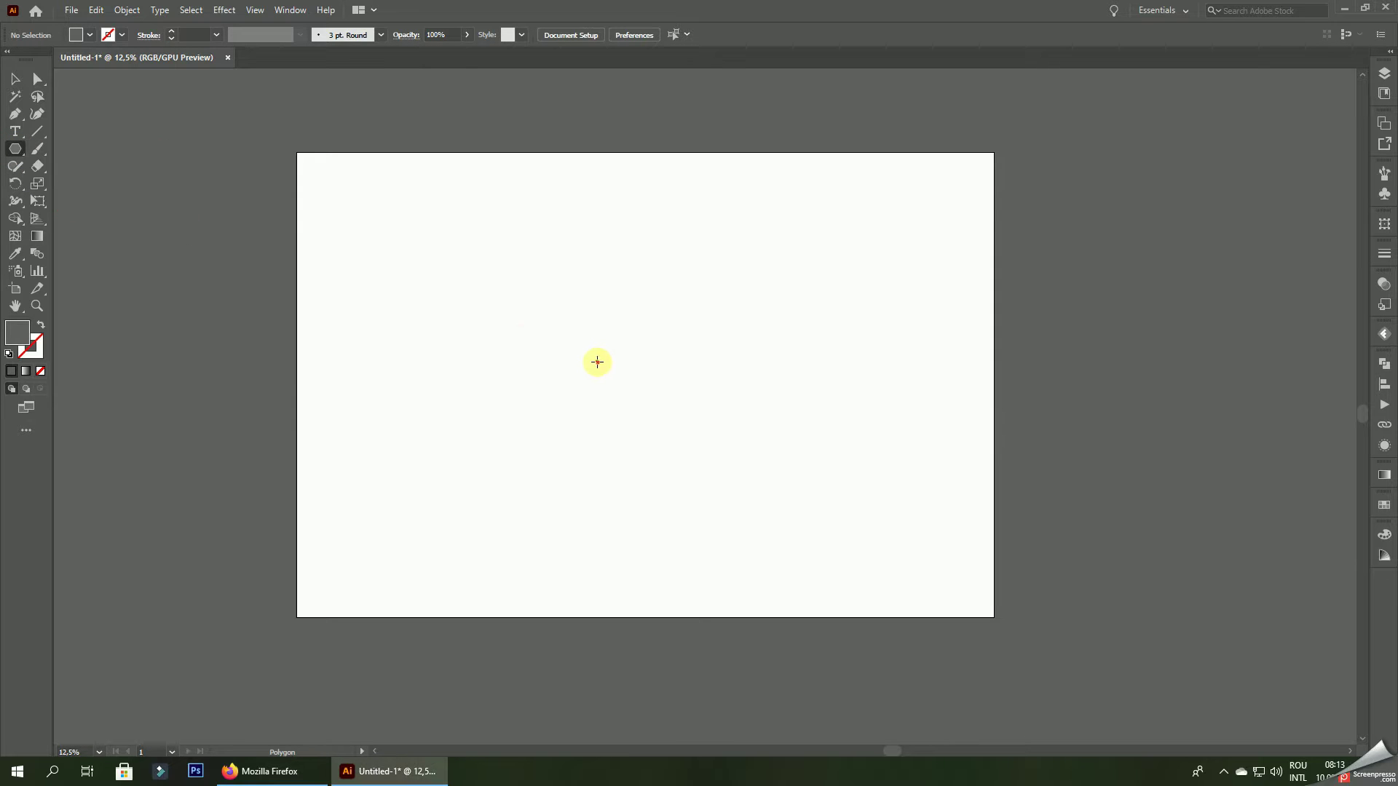
{"action": "left_click", "coordinate": [593, 362]}
{"action": "left_click", "coordinate": [638, 312]}
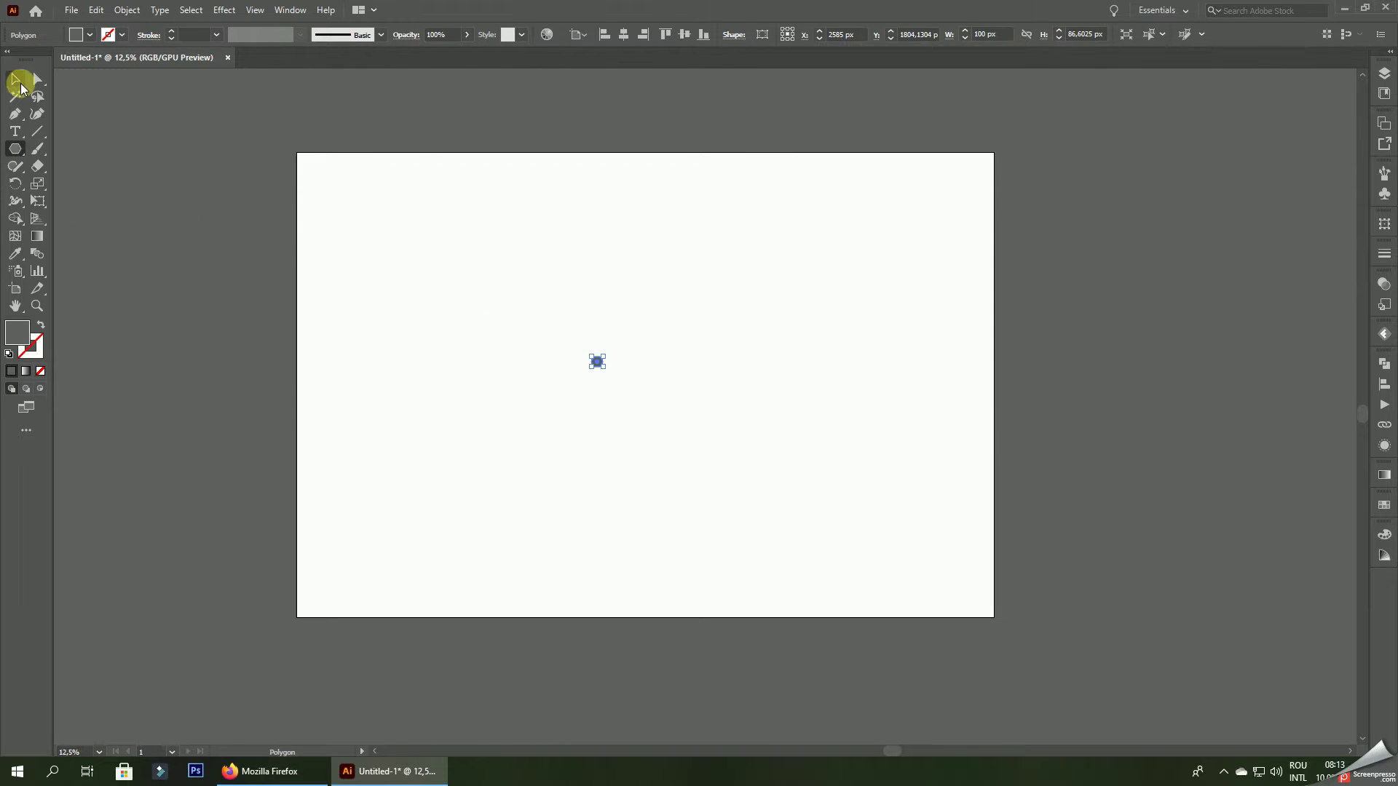
- Enlarge the hexagon and centre it horizontally and vertically on the artboard
{"action": "left_click", "coordinate": [18, 82]}
{"action": "left_click_drag", "start_coordinate": [603, 355], "coordinate": [711, 262]}
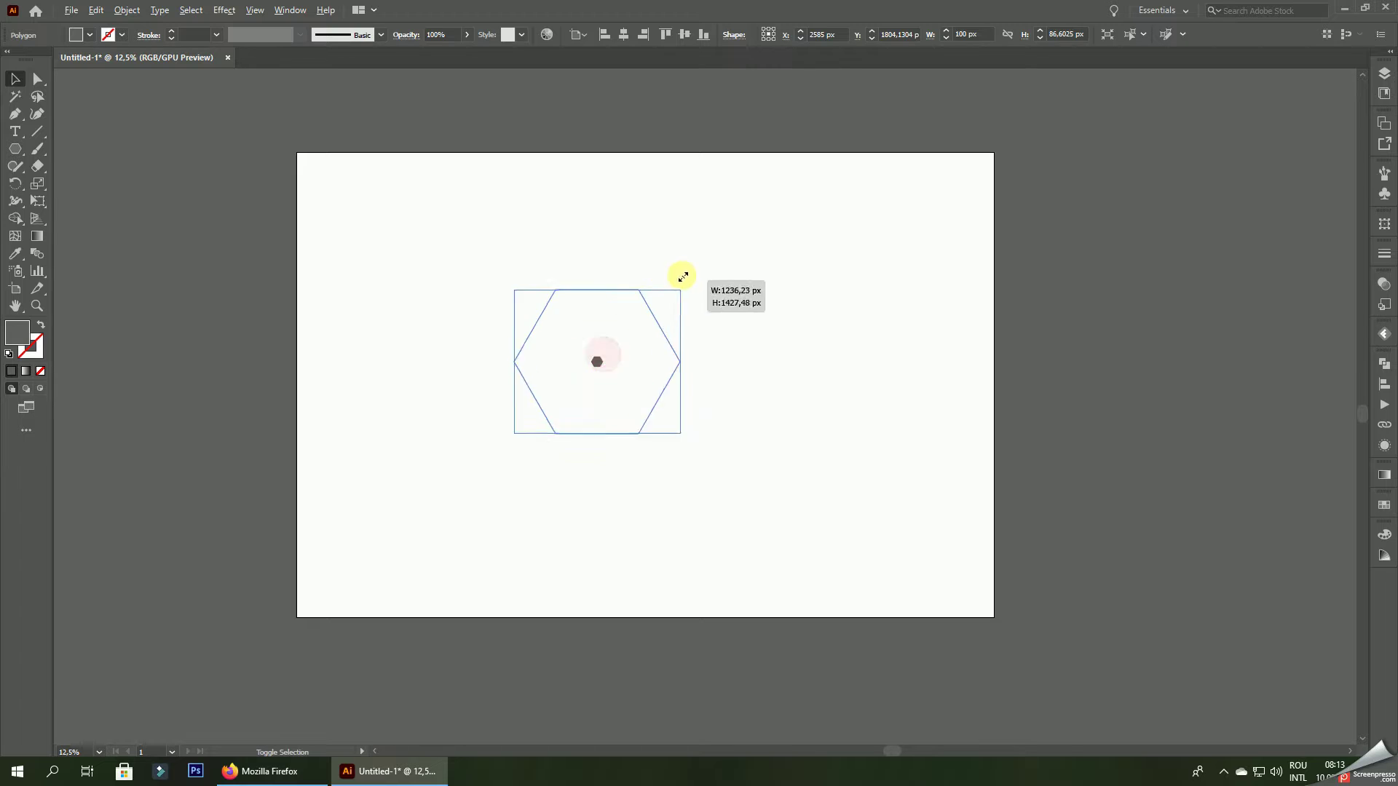
{"action": "left_click", "coordinate": [624, 34]}
{"action": "left_click", "coordinate": [684, 34]}
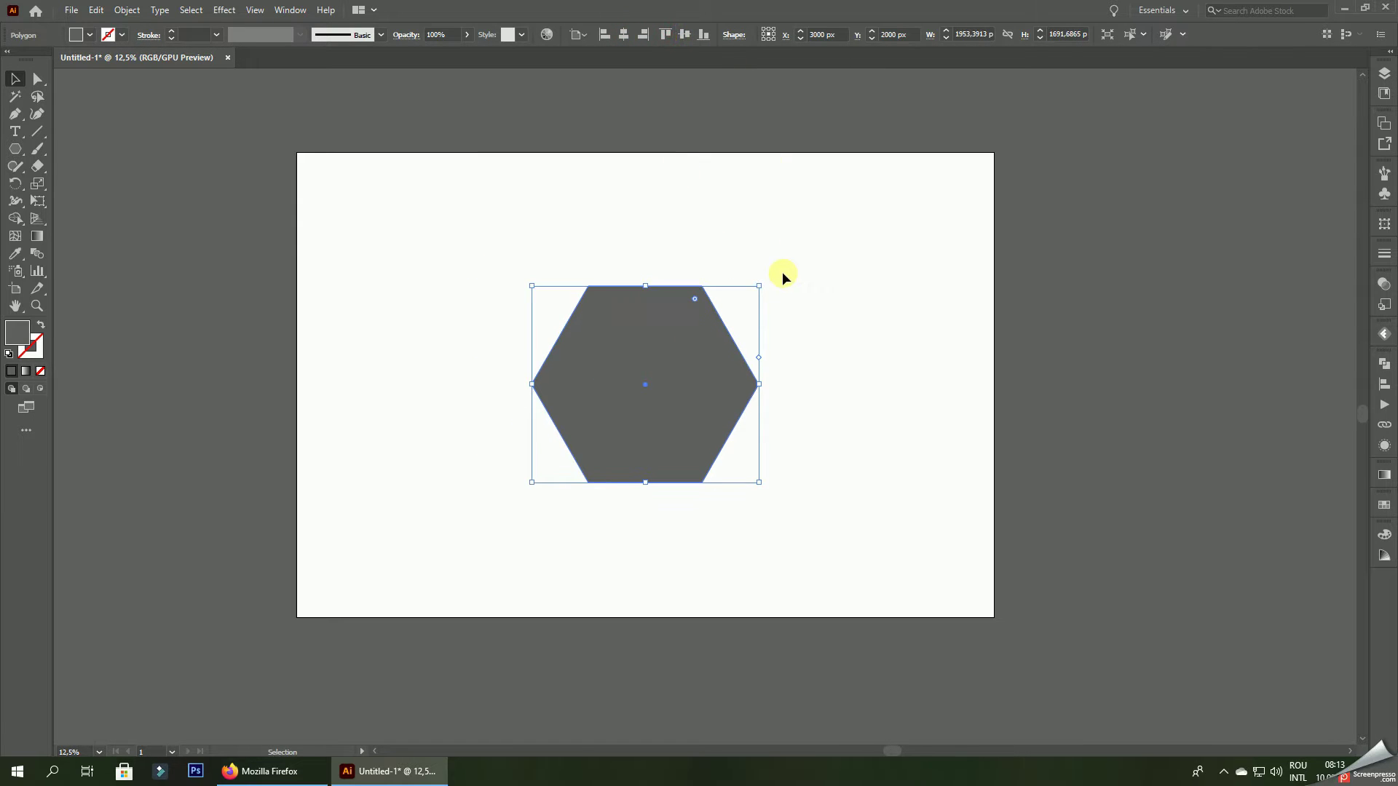
{"action": "left_click_drag", "start_coordinate": [766, 283], "coordinate": [775, 422]}
{"action": "key", "text": "Escape"}
- Scale the hexagon up further so it fills most of the artboard height
{"action": "left_click", "coordinate": [788, 509]}
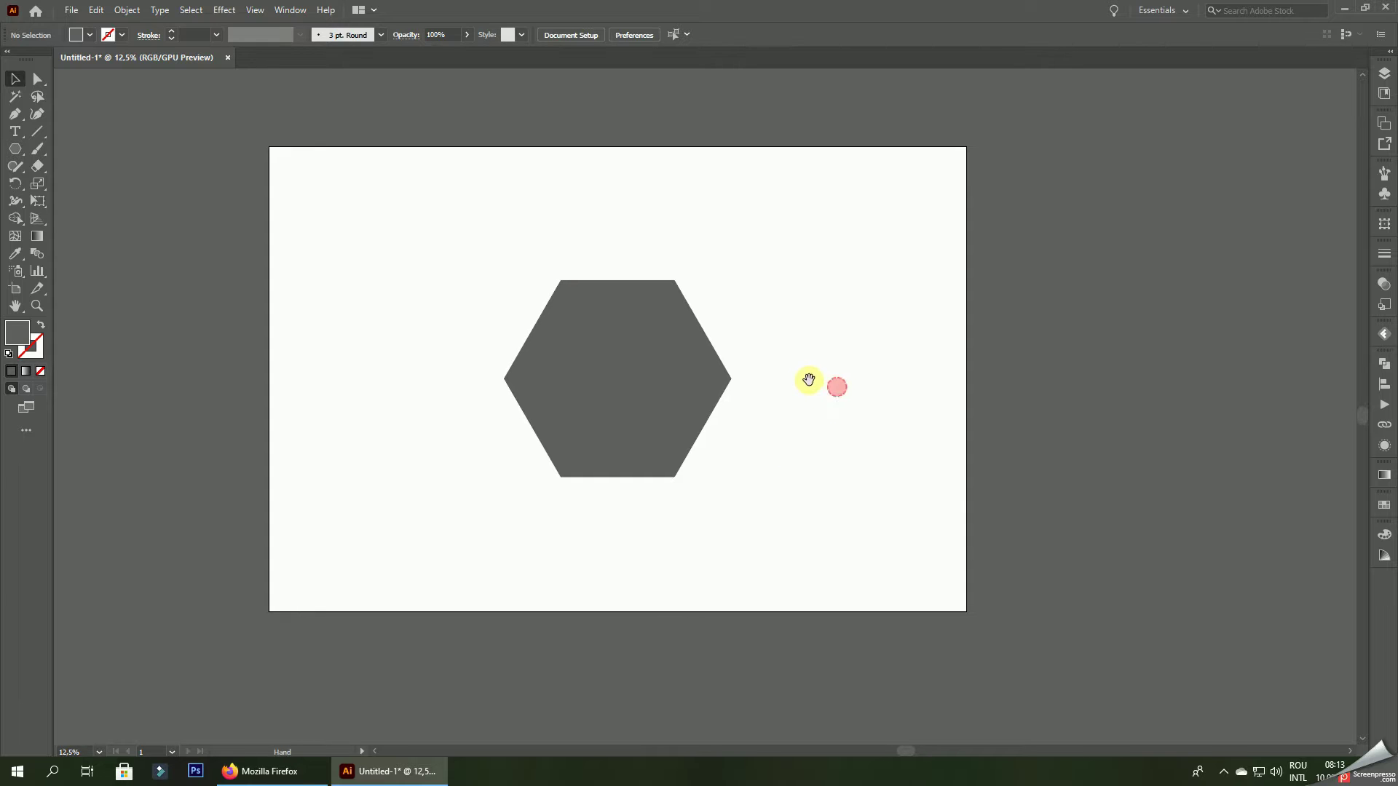
{"action": "left_click", "coordinate": [641, 335]}
{"action": "scroll", "coordinate": [595, 317], "scroll_direction": "up", "scroll_amount": 1}
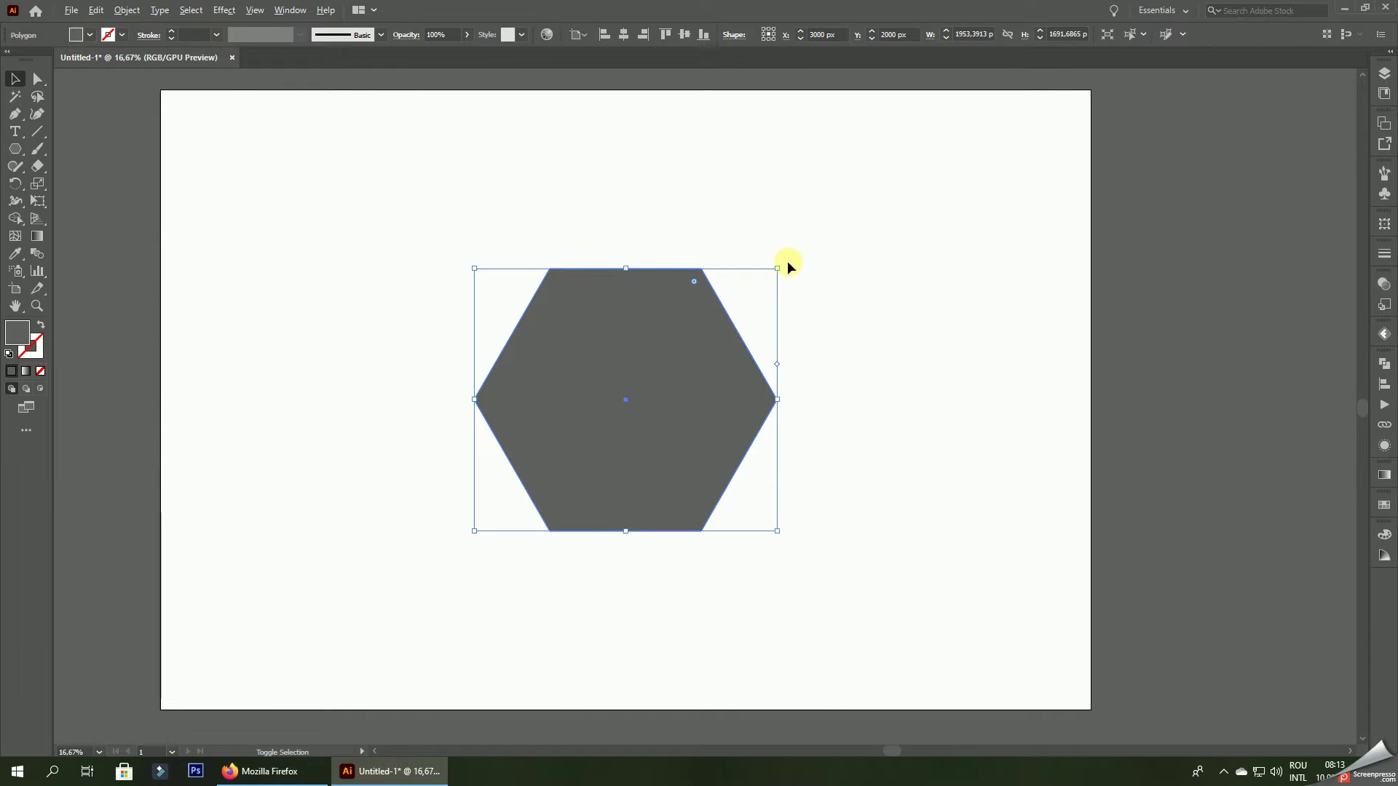
{"action": "left_click_drag", "start_coordinate": [787, 268], "coordinate": [911, 130]}
{"action": "left_click", "coordinate": [998, 165]}
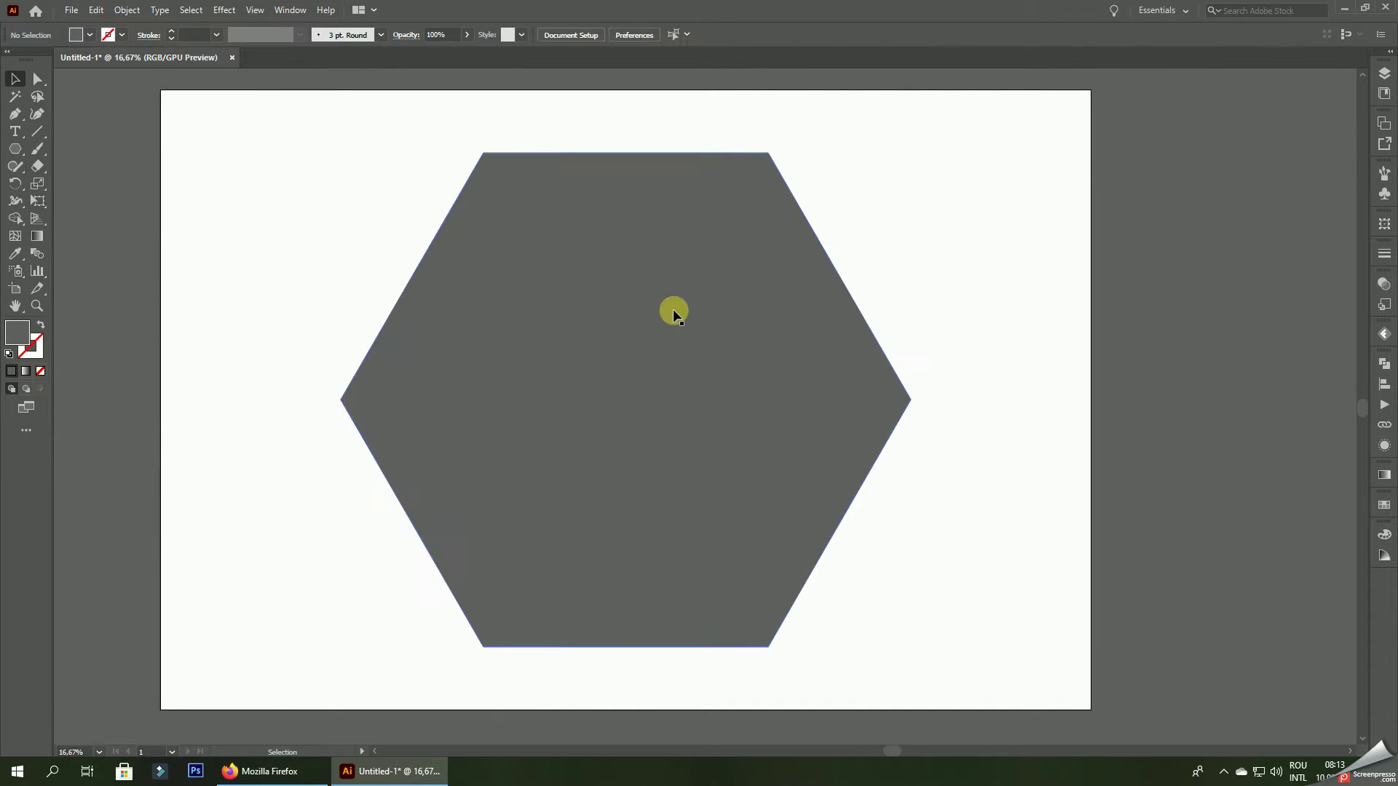
{"action": "left_click", "coordinate": [674, 311]}
- Create an inner hexagon using Offset Path with a -45 px offset
{"action": "left_click", "coordinate": [128, 10]}
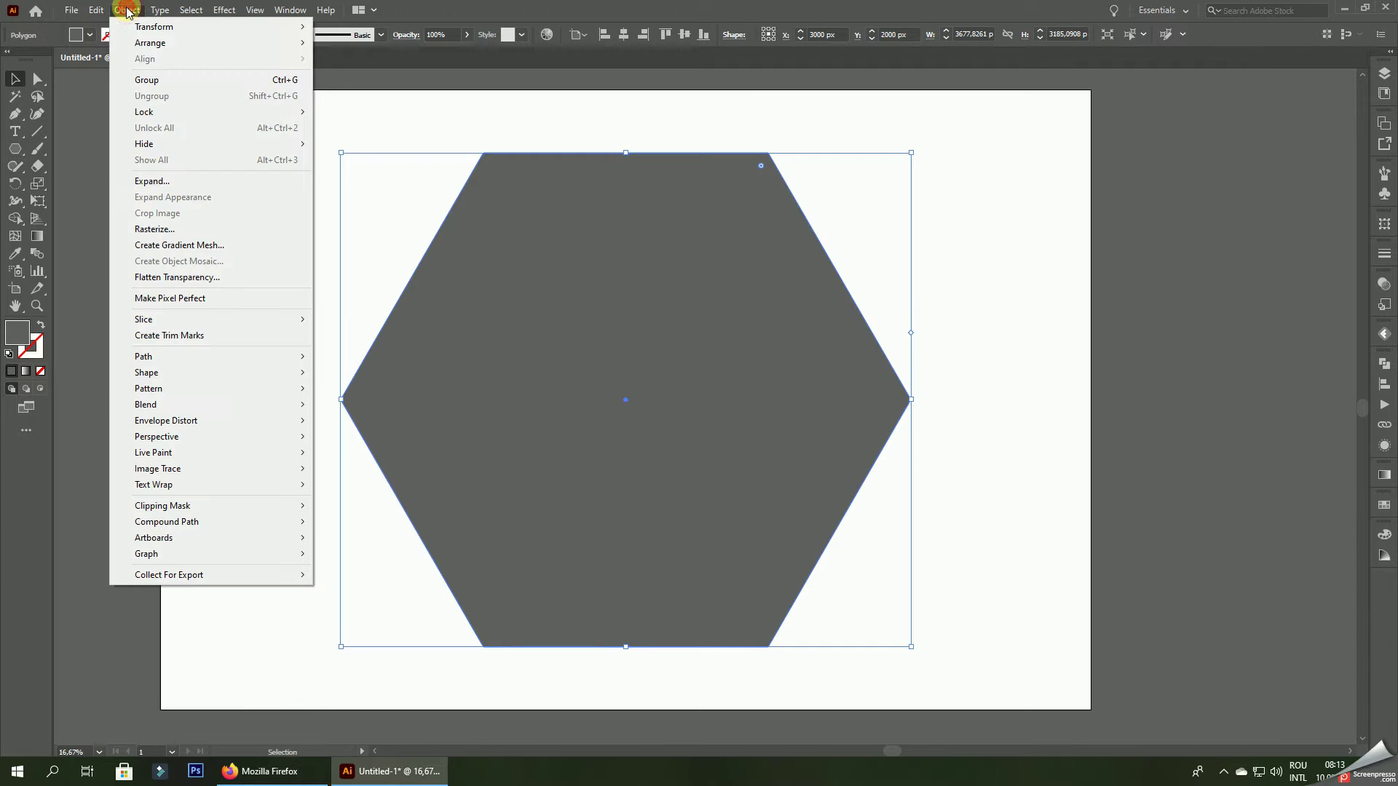
{"action": "mouse_move", "coordinate": [208, 356]}
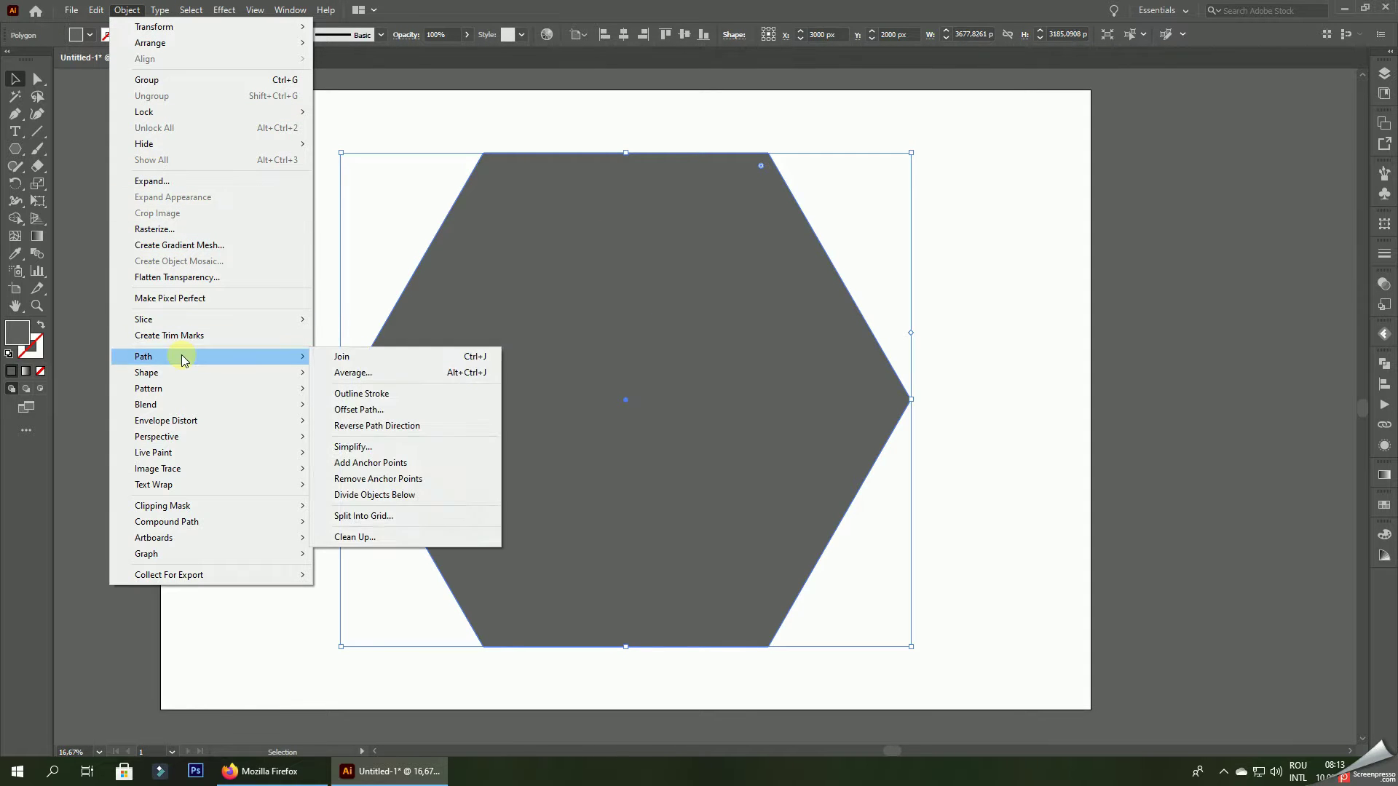
{"action": "left_click", "coordinate": [387, 412]}
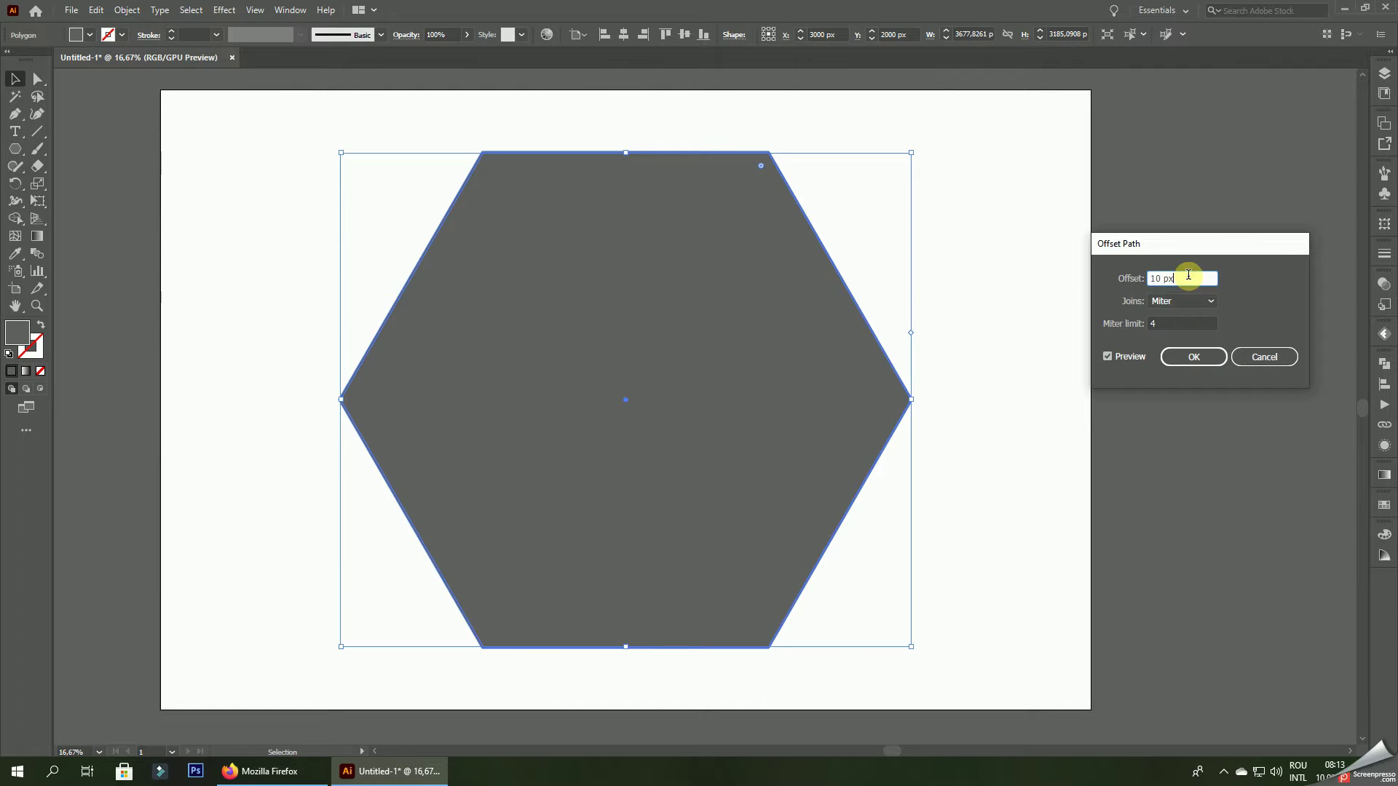
{"action": "key", "text": "shift+Down"}
{"action": "type", "text": "-45"}
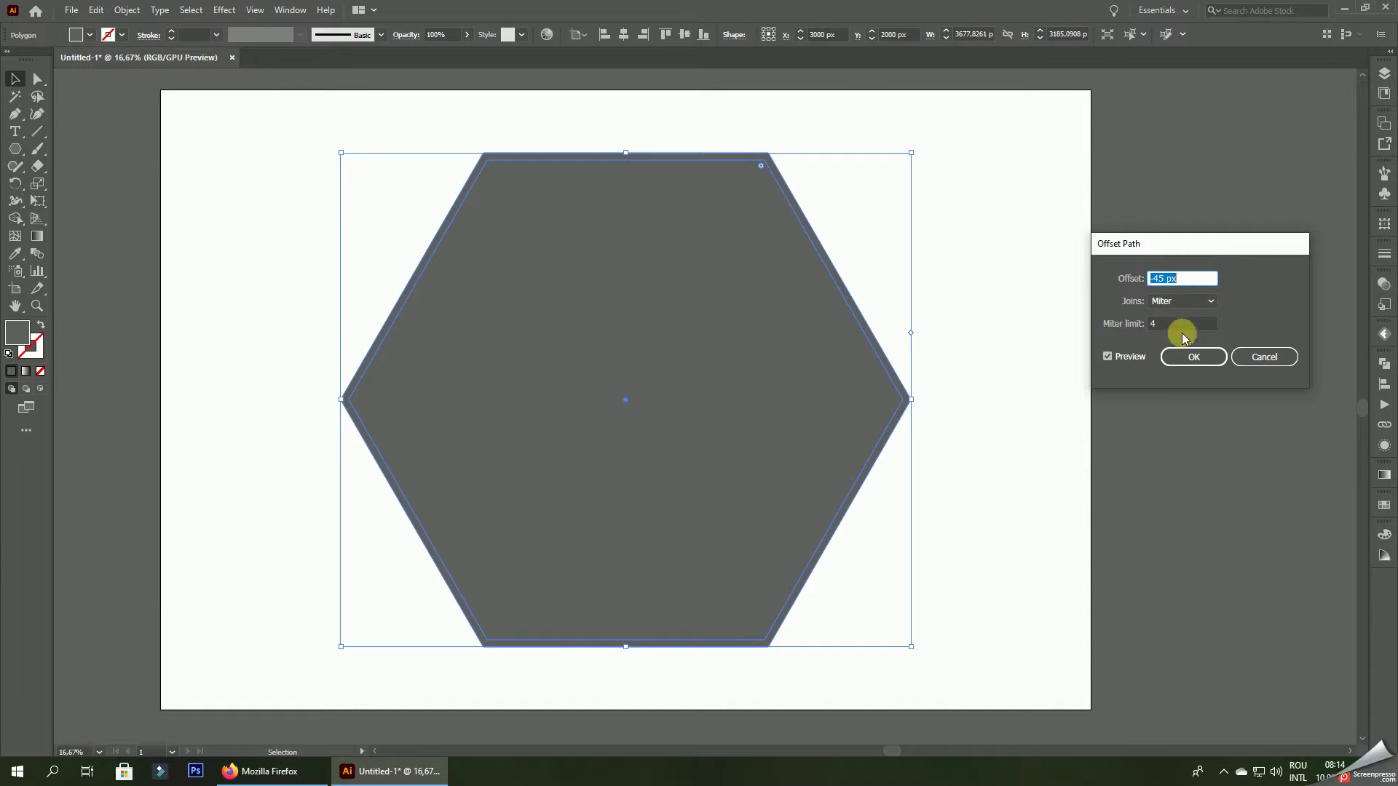
{"action": "left_click", "coordinate": [1191, 357]}
- Fill the inner hexagon with the lighter grey #848484
{"action": "left_click", "coordinate": [887, 147]}
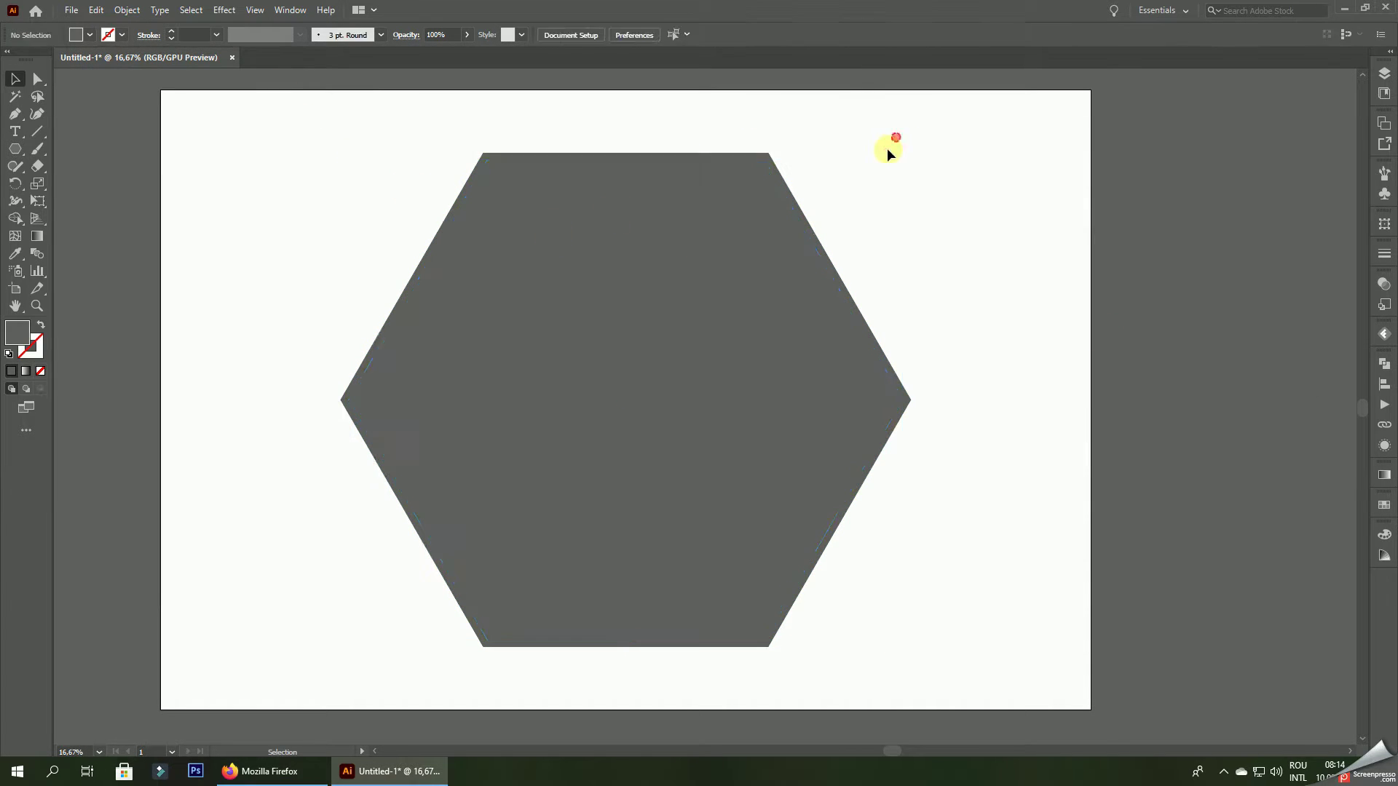
{"action": "left_click_drag", "start_coordinate": [715, 239], "coordinate": [829, 286]}
{"action": "key", "text": "ctrl+z"}
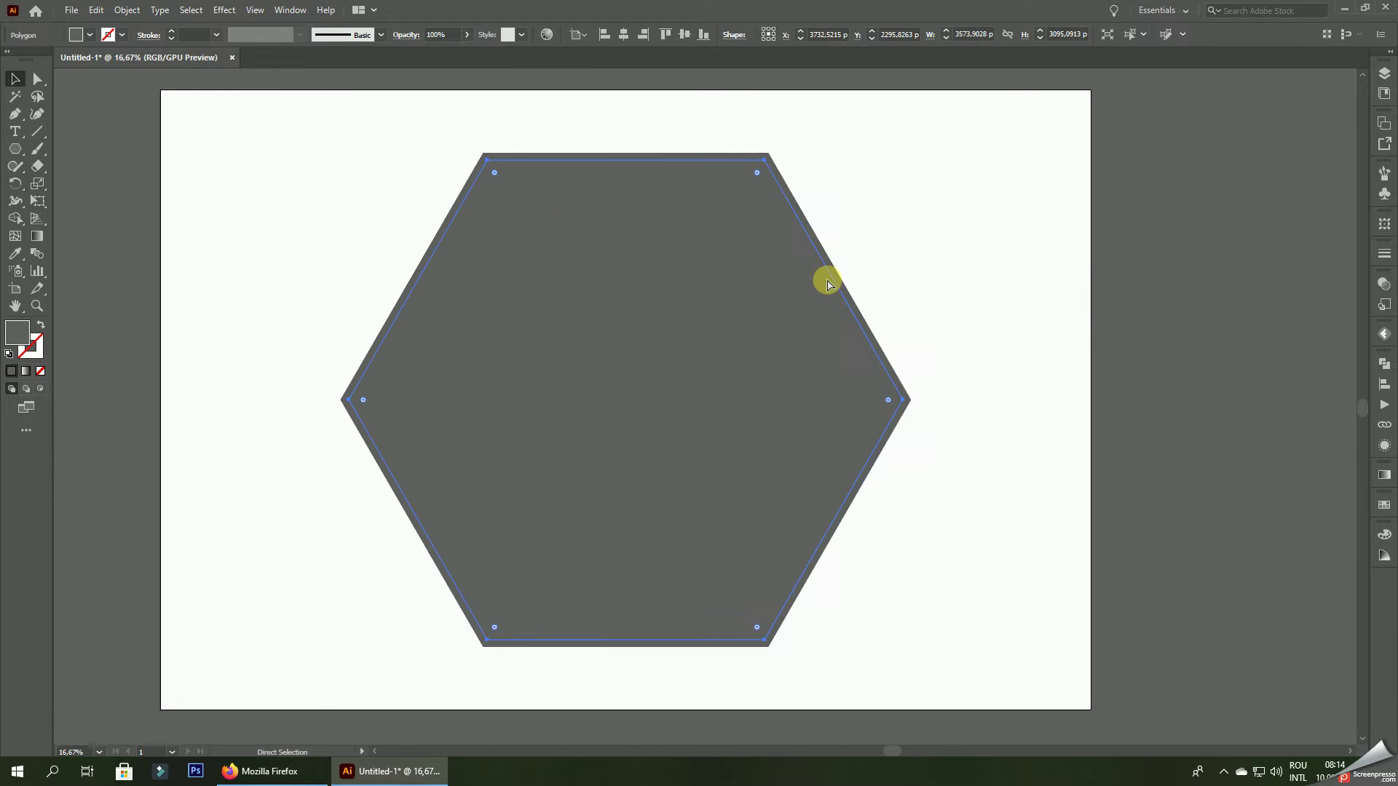
{"action": "key", "text": "v"}
{"action": "double_click", "coordinate": [17, 341]}
{"action": "left_click", "coordinate": [940, 554]}
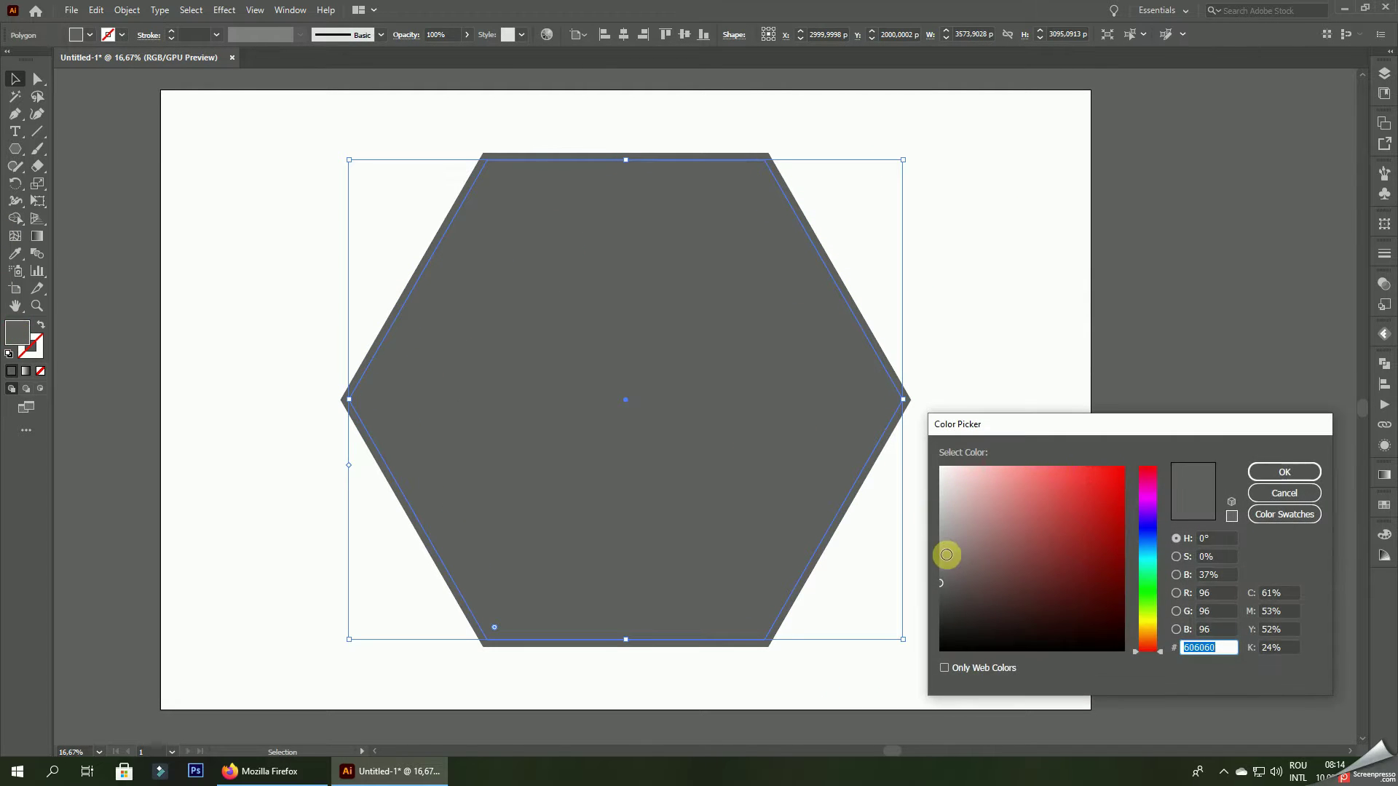
{"action": "left_click", "coordinate": [1302, 474]}
{"action": "left_click", "coordinate": [1106, 264]}
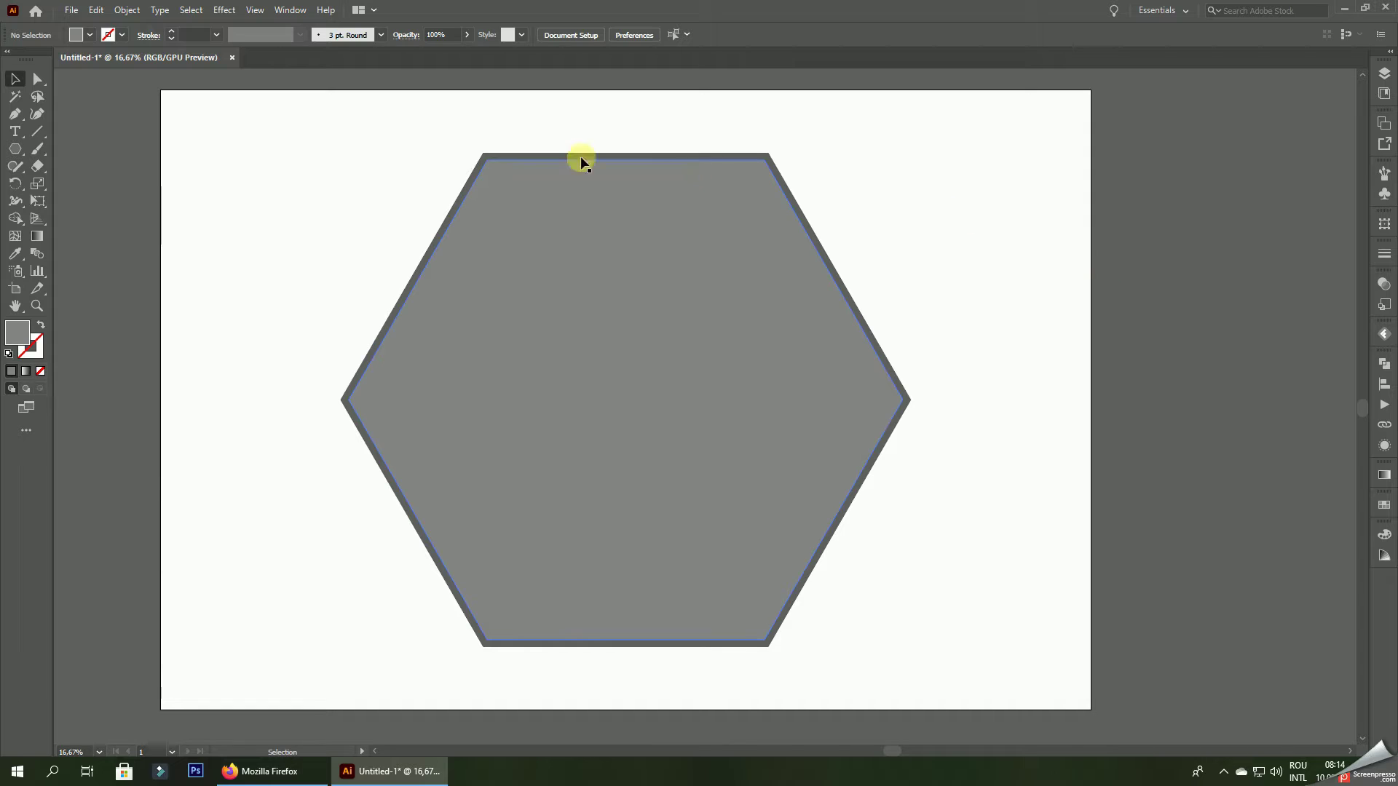
- Draw a thin strip along the hexagon's top edge and fill it near-white
{"action": "scroll", "coordinate": [524, 119], "scroll_direction": "up", "scroll_amount": 2}
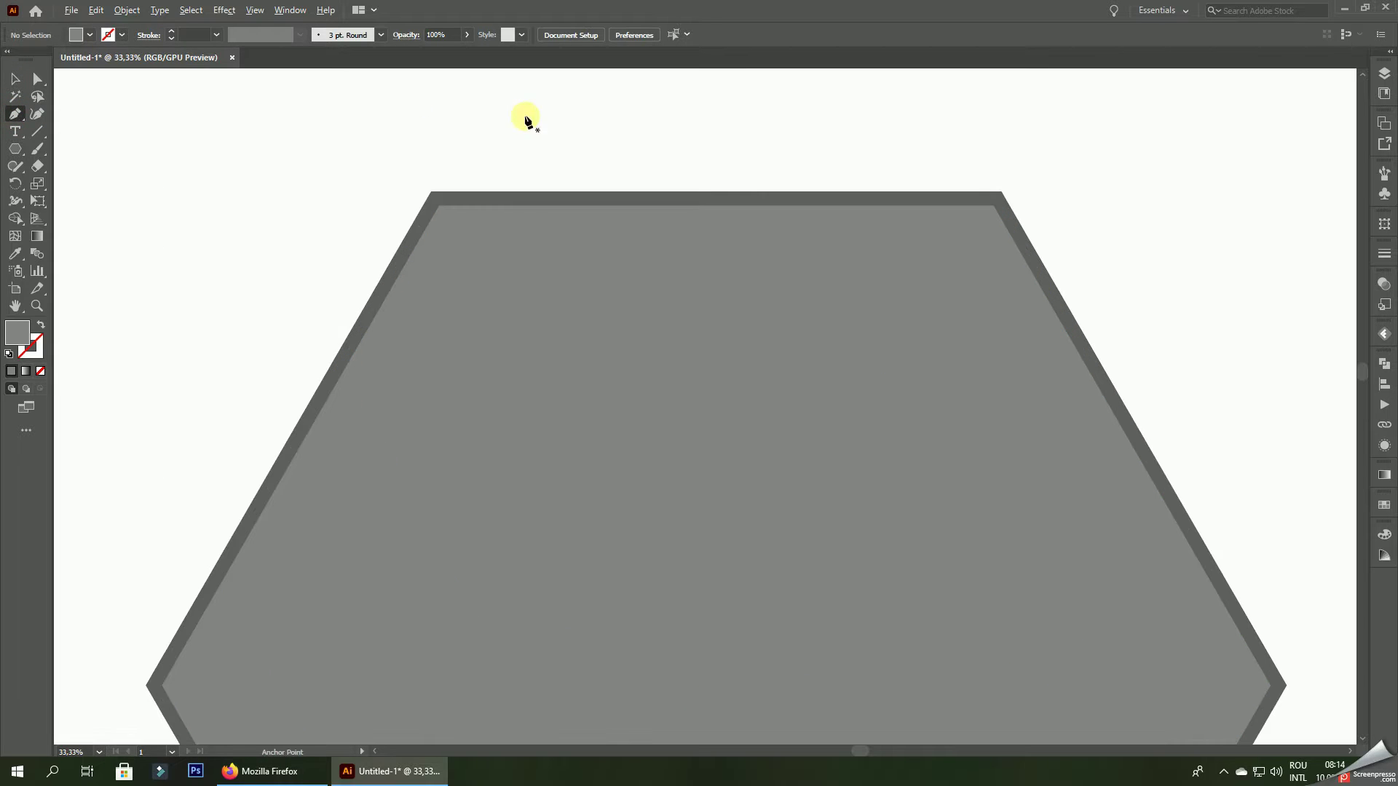
{"action": "left_click", "coordinate": [432, 194]}
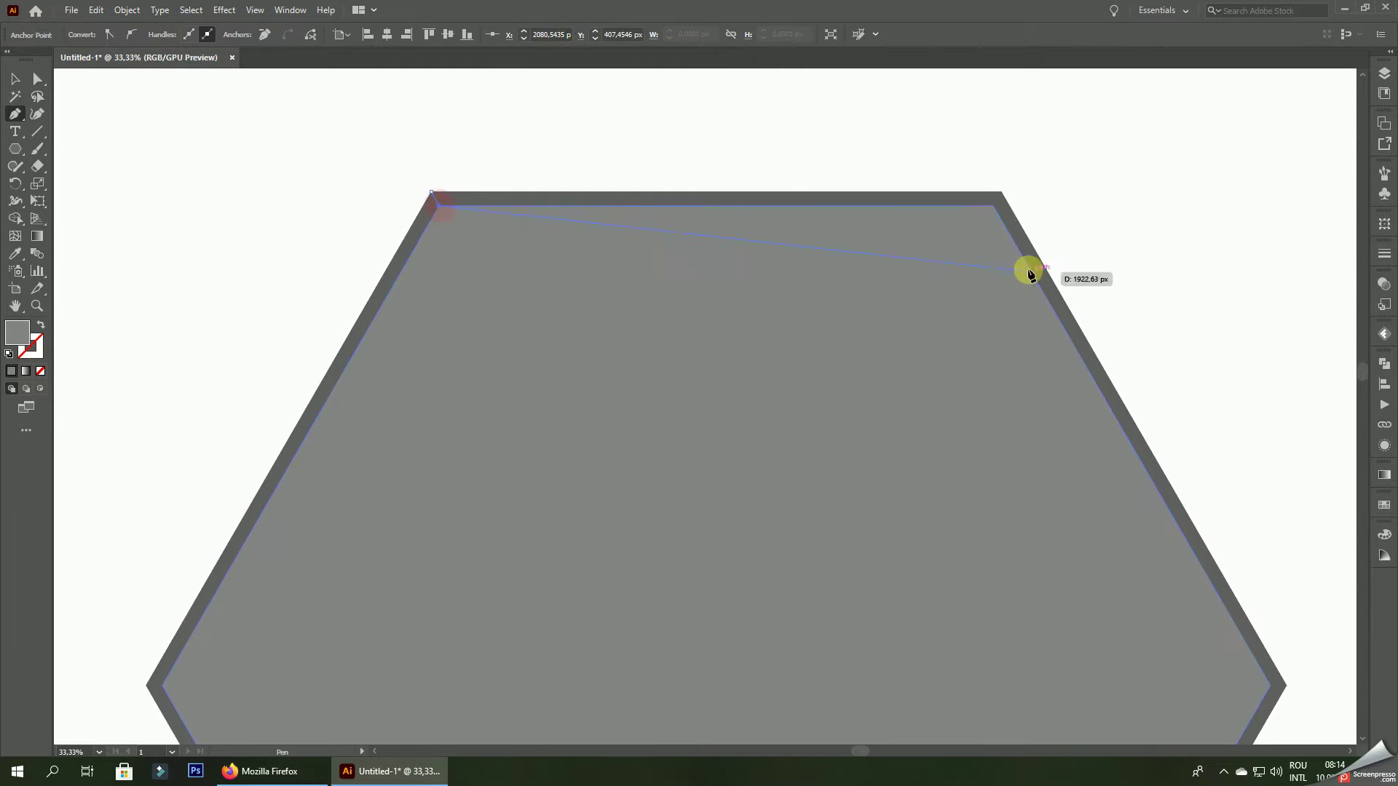
{"action": "left_click", "coordinate": [994, 206]}
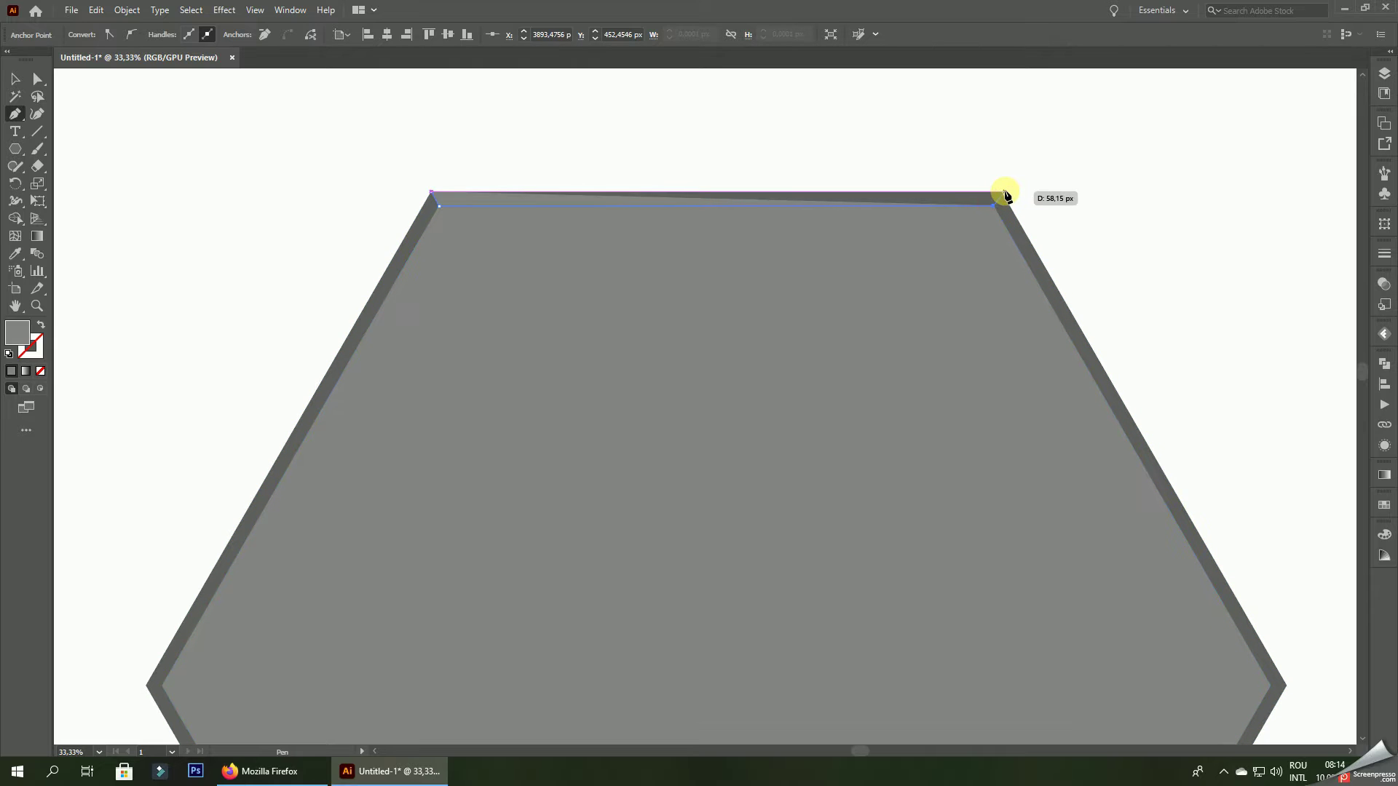
{"action": "left_click", "coordinate": [1002, 193]}
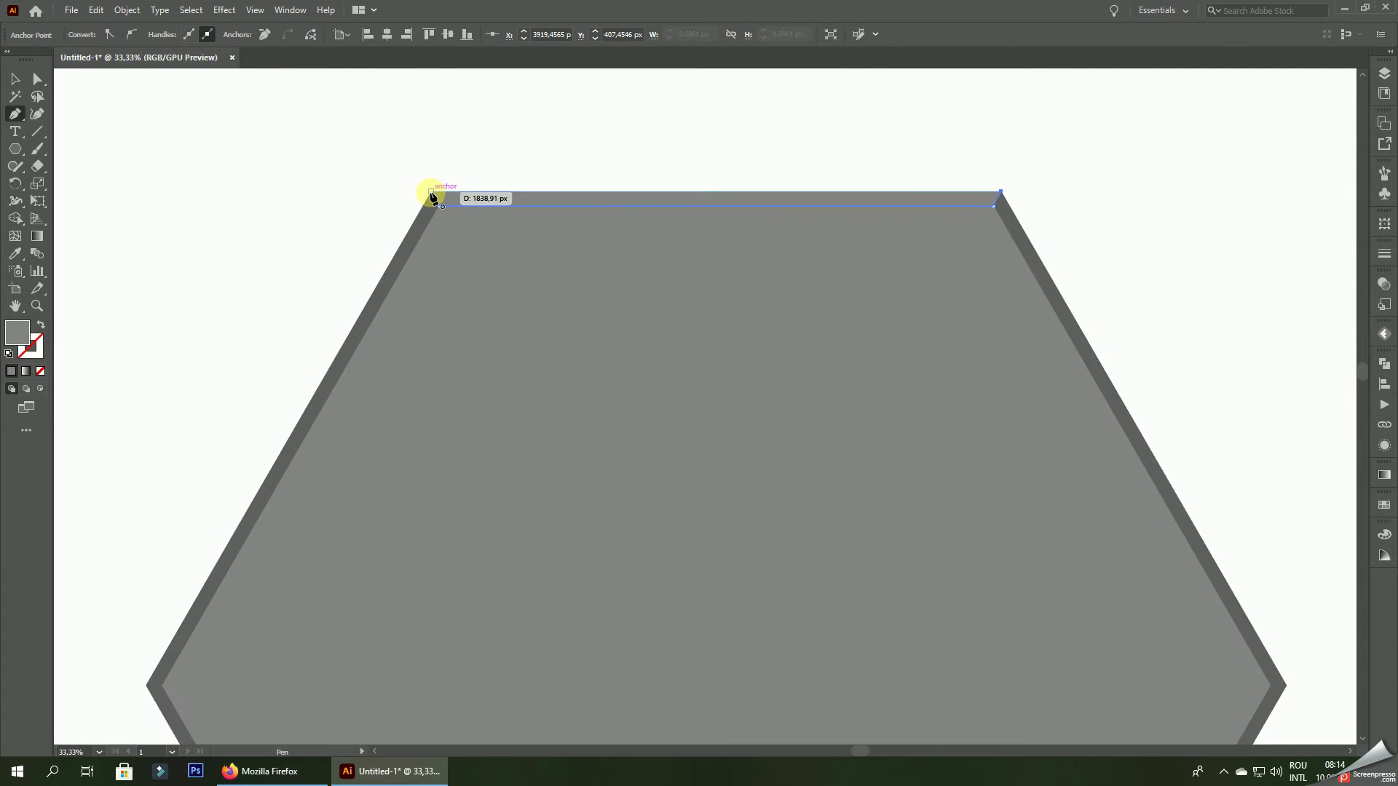
{"action": "left_click", "coordinate": [431, 193]}
{"action": "double_click", "coordinate": [18, 333]}
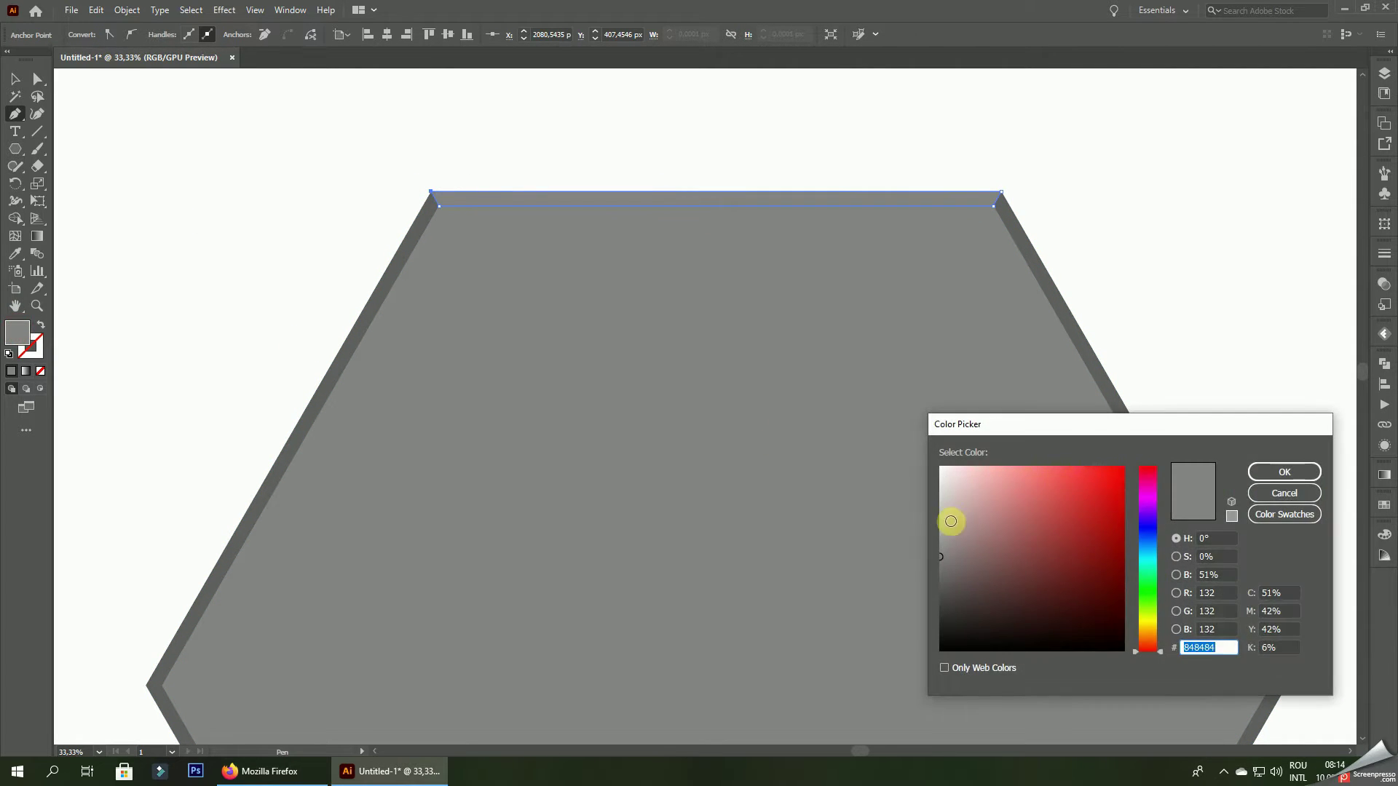
{"action": "left_click", "coordinate": [944, 481]}
{"action": "left_click", "coordinate": [1309, 466]}
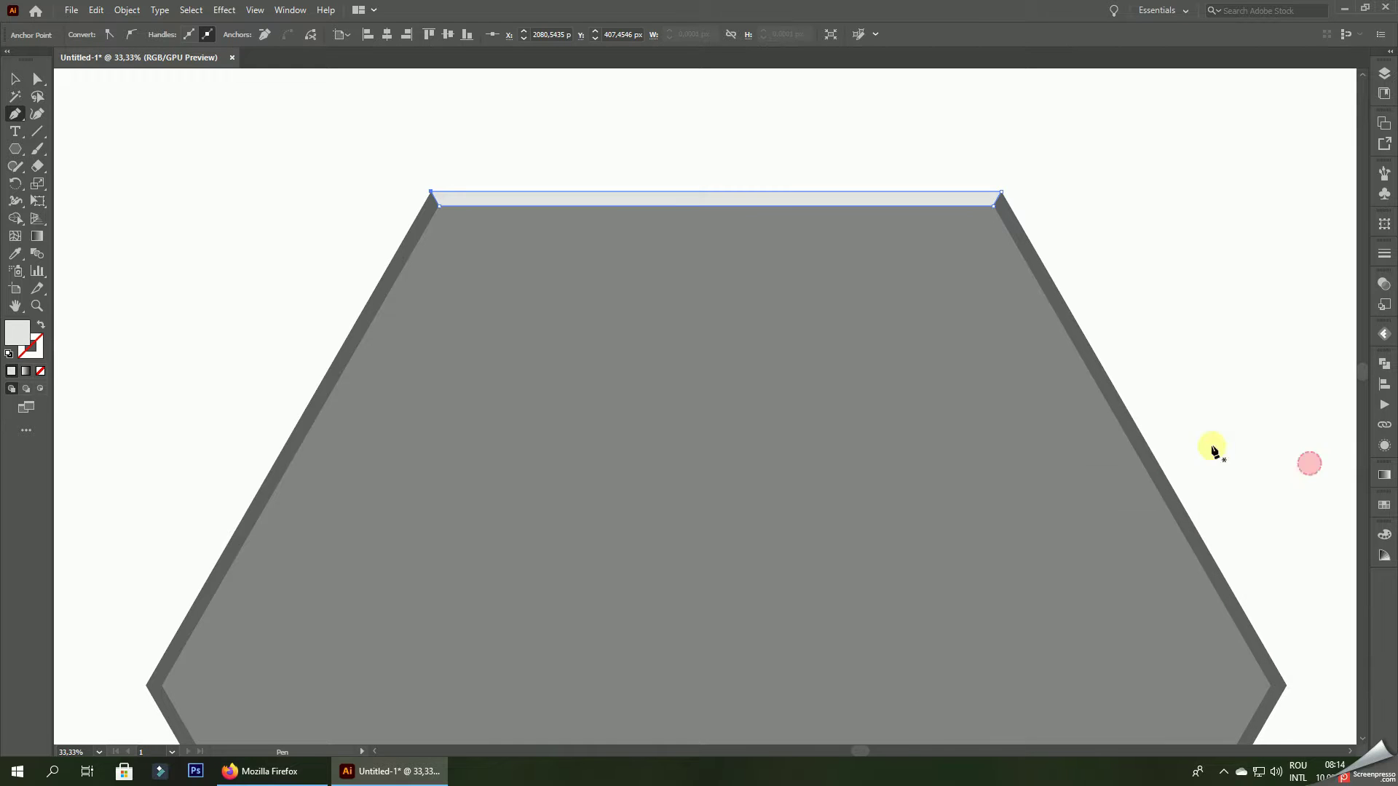
- Draw a highlight strip along the hexagon's upper-right edge
{"action": "left_click_drag", "start_coordinate": [879, 163], "coordinate": [678, 128]}
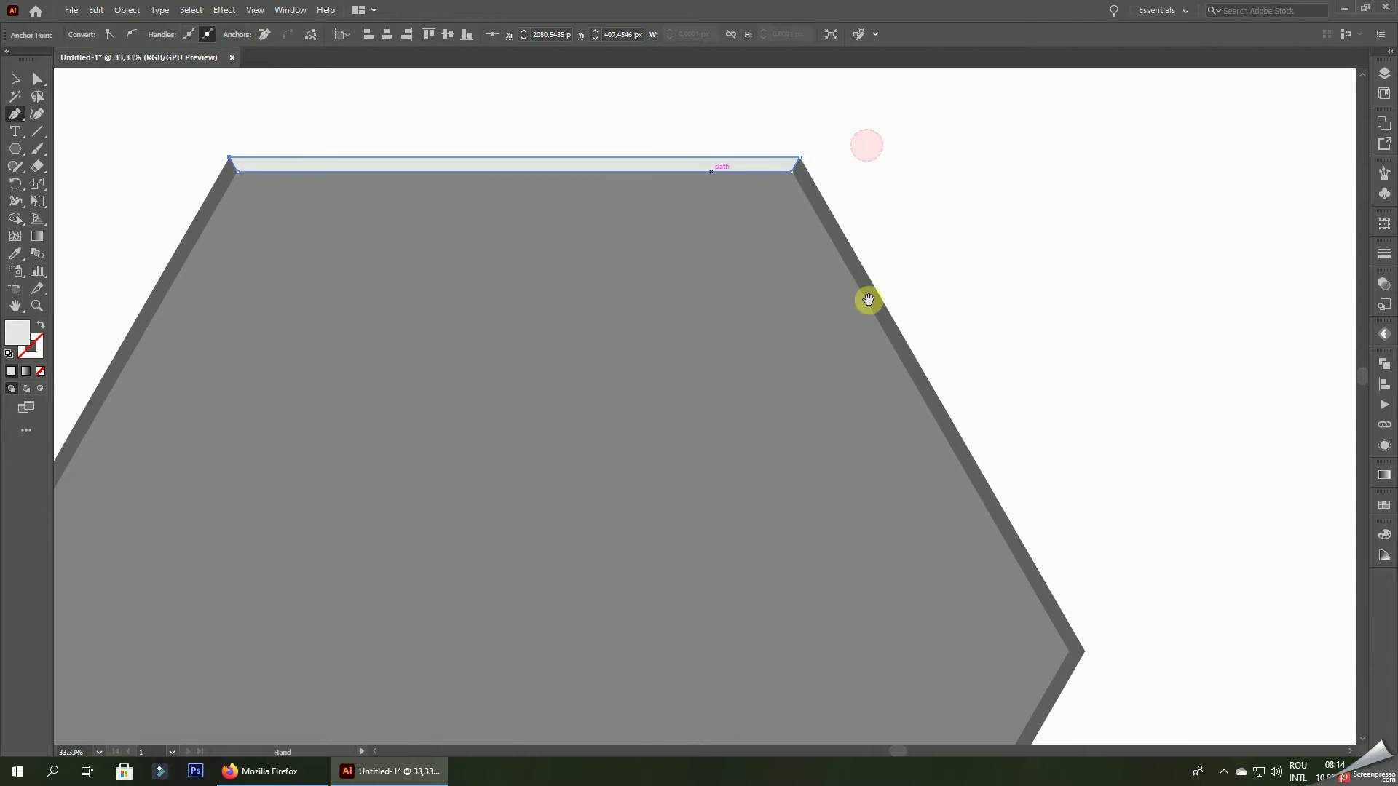
{"action": "left_click", "coordinate": [1085, 651]}
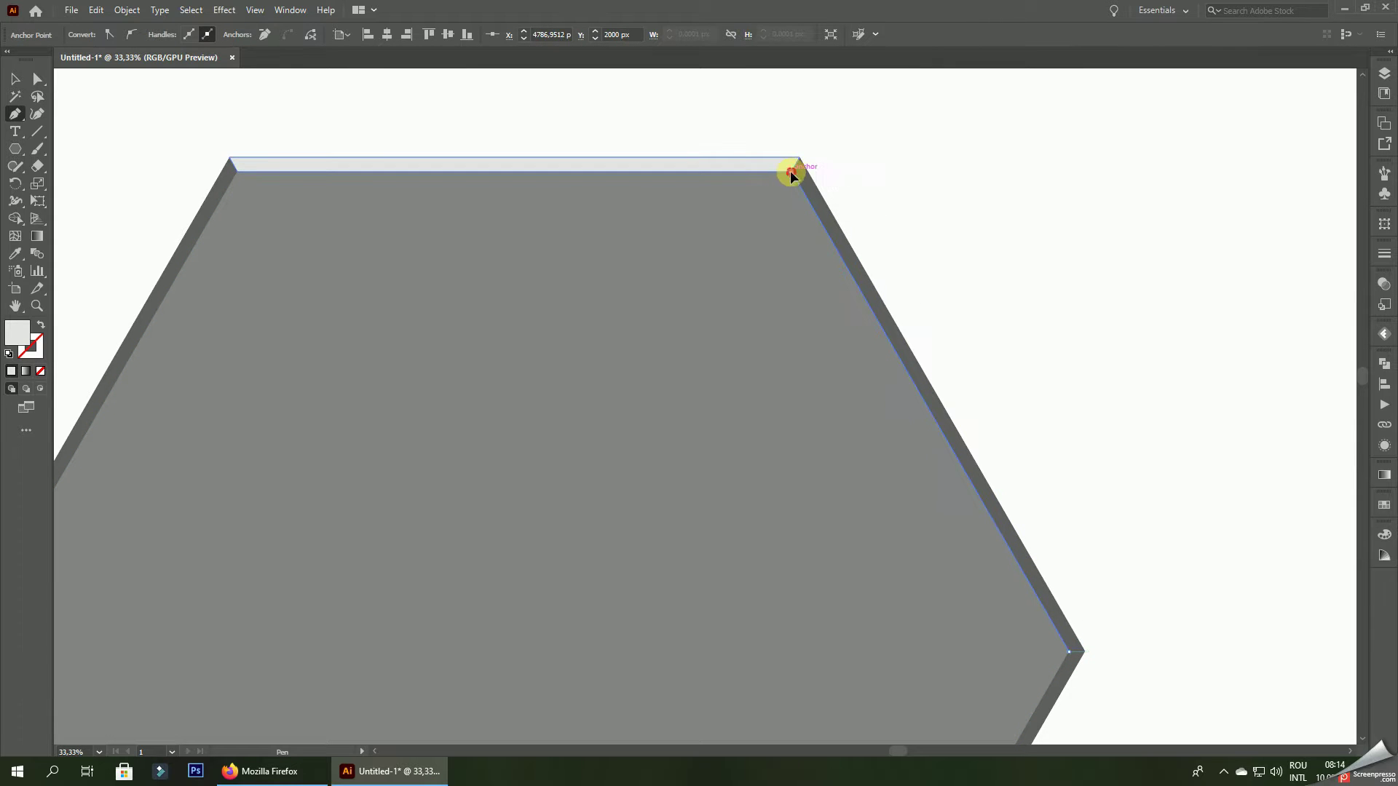
{"action": "left_click", "coordinate": [791, 173]}
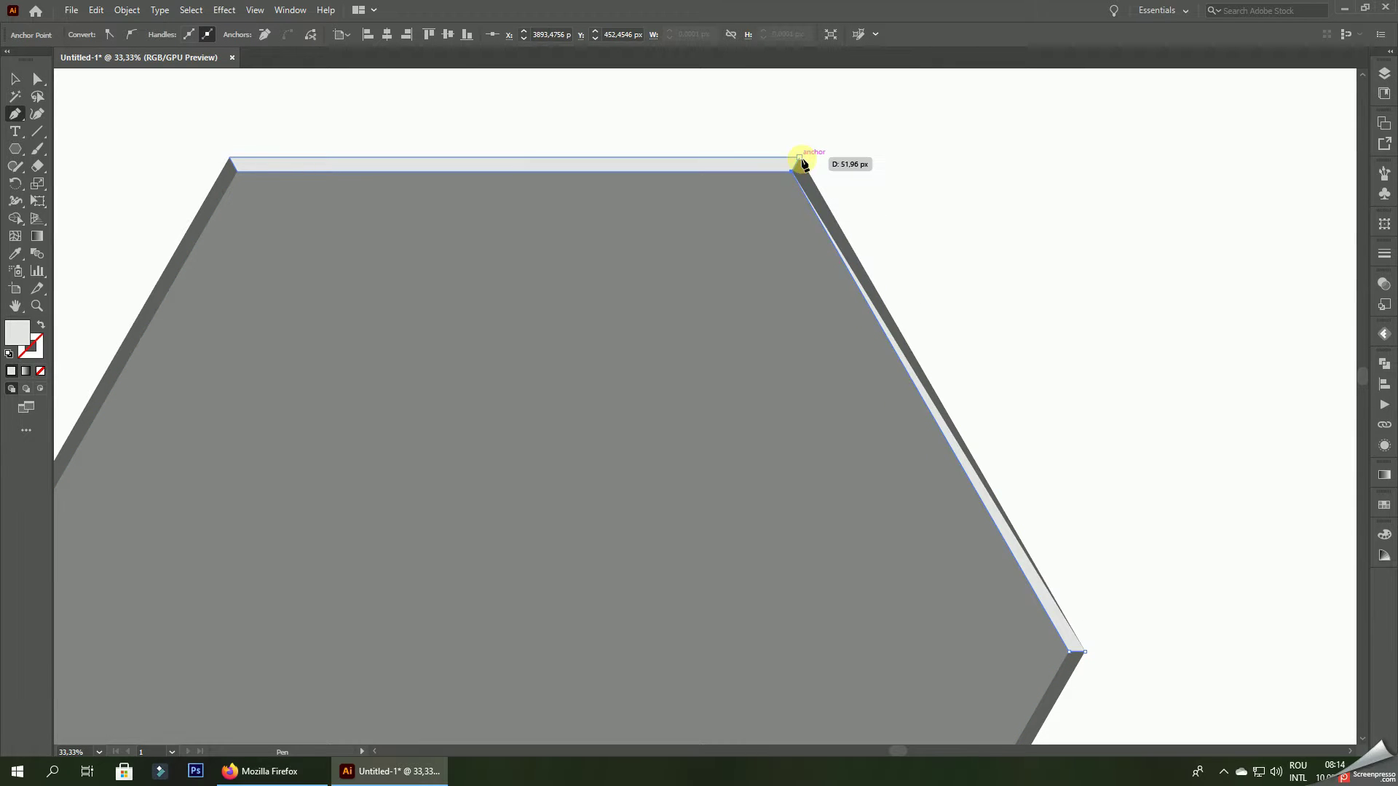
{"action": "left_click", "coordinate": [1088, 658]}
- Draw a highlight strip along the hexagon's upper-left edge
{"action": "left_click_drag", "start_coordinate": [515, 364], "coordinate": [1043, 262]}
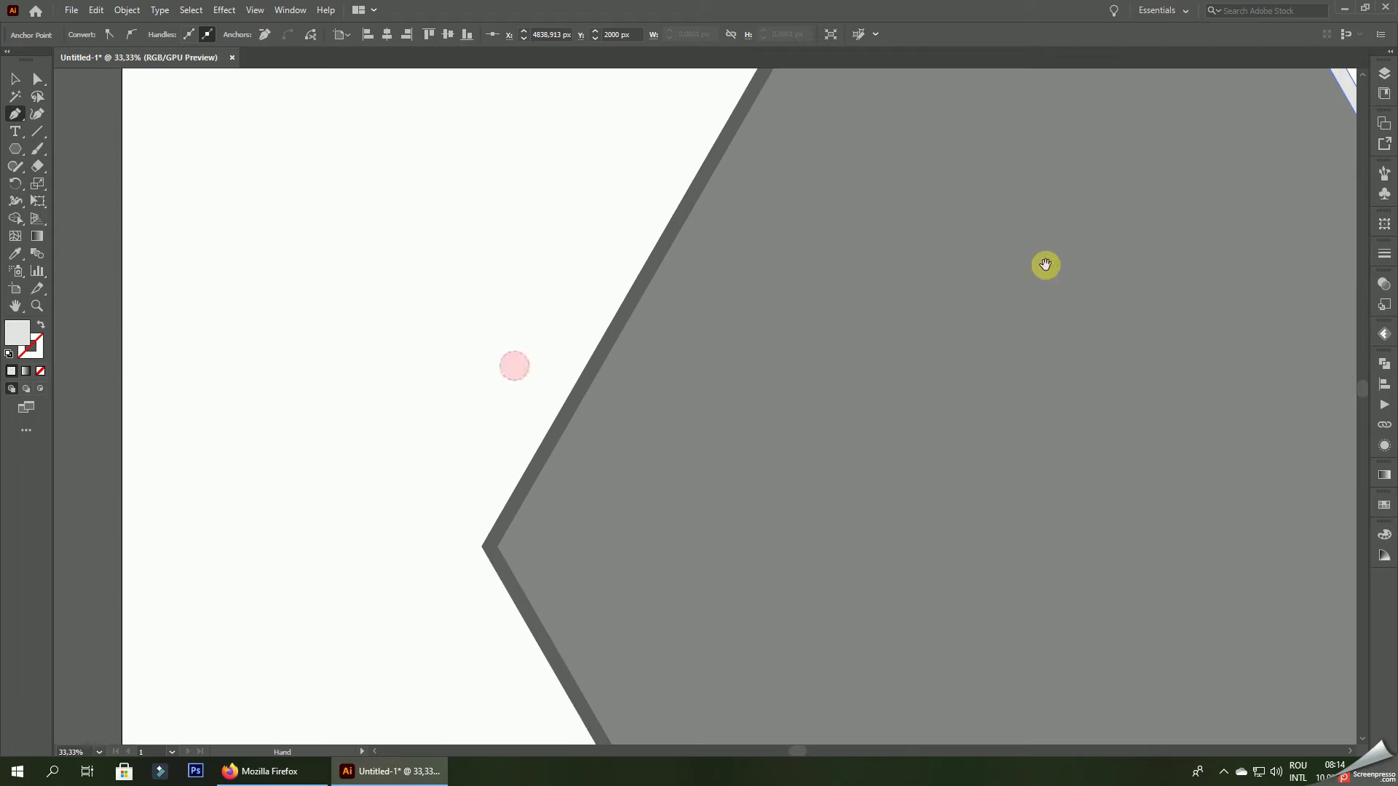
{"action": "left_click_drag", "start_coordinate": [480, 551], "coordinate": [500, 551]}
{"action": "left_click", "coordinate": [501, 551]}
{"action": "scroll", "coordinate": [655, 437], "scroll_direction": "up", "scroll_amount": 3}
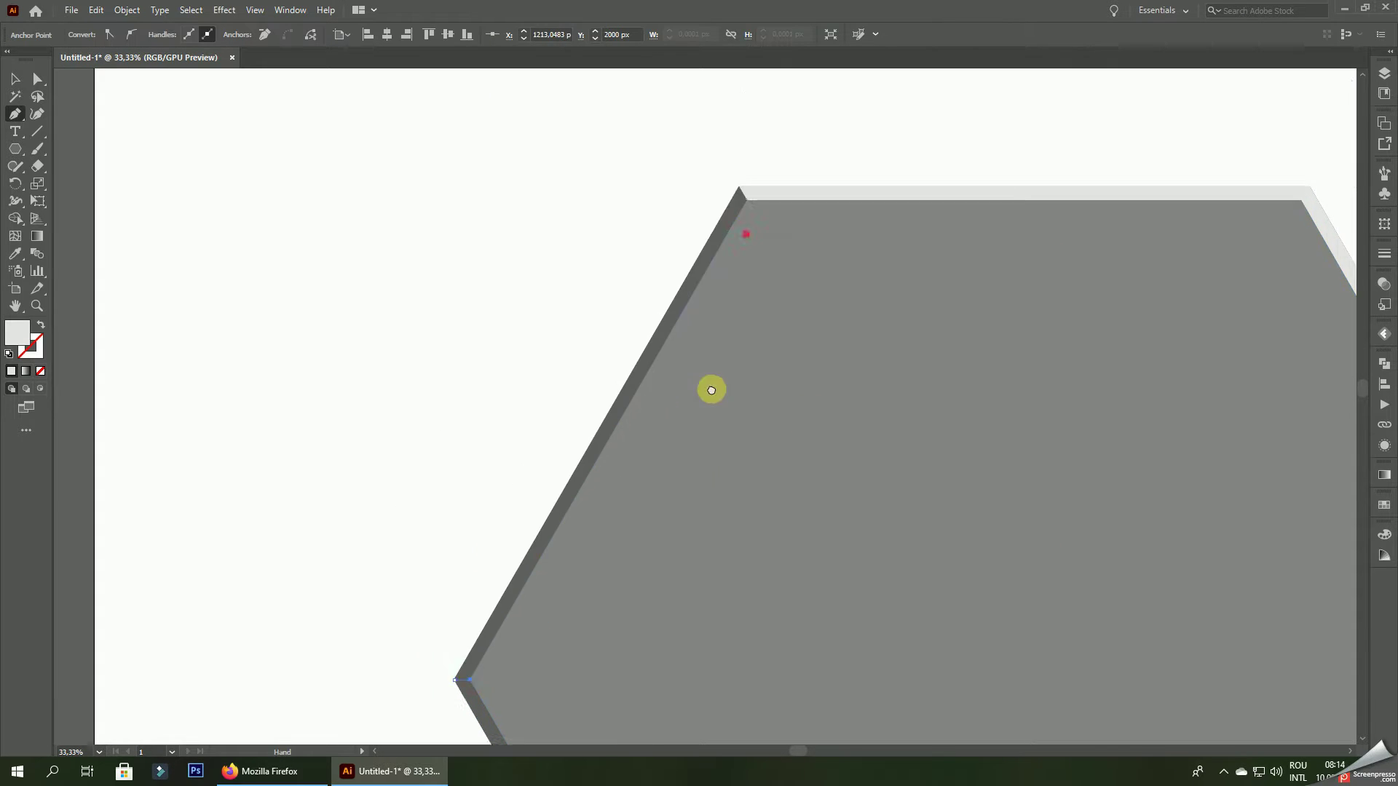
{"action": "scroll", "coordinate": [712, 364], "scroll_direction": "up", "scroll_amount": 3}
{"action": "left_click", "coordinate": [712, 312]}
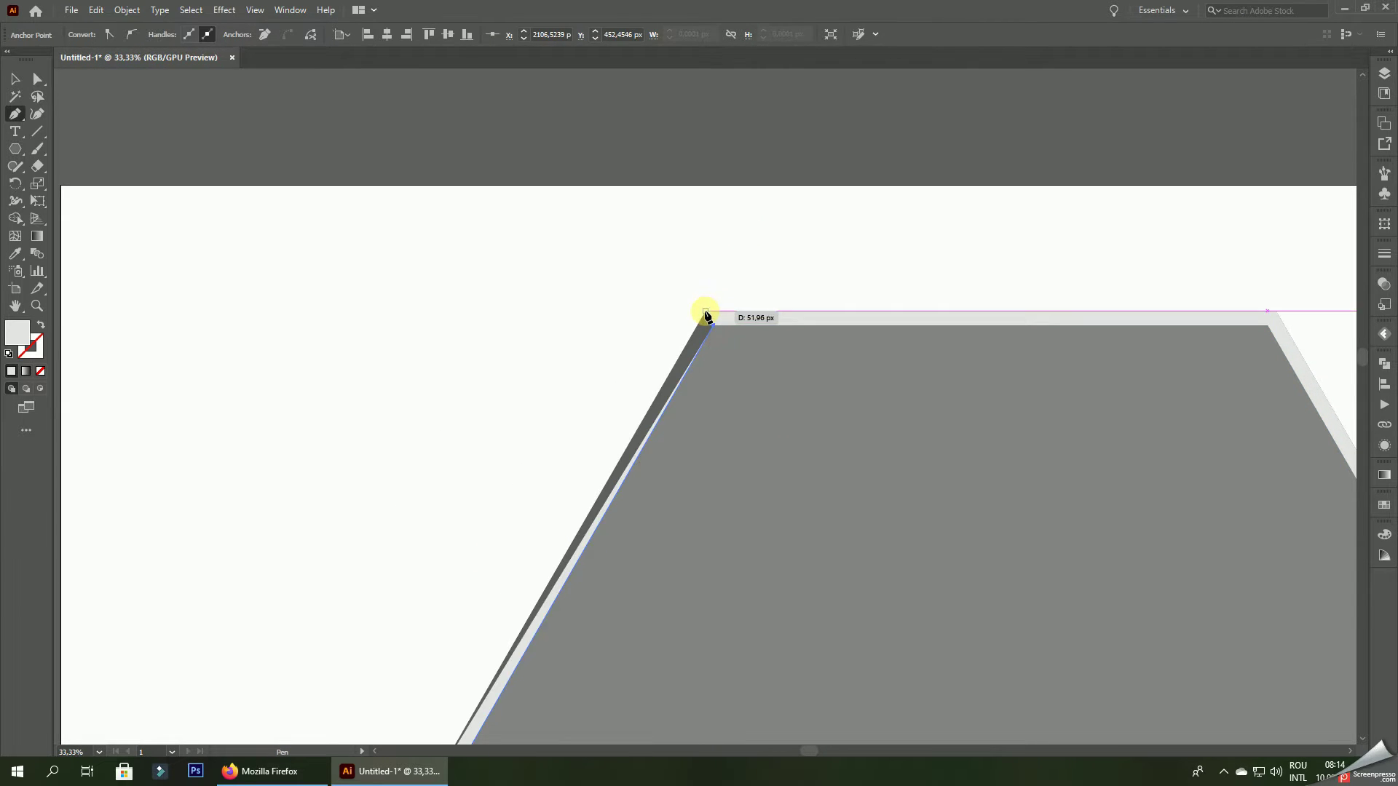
{"action": "scroll", "coordinate": [705, 262], "scroll_direction": "down", "scroll_amount": 5}
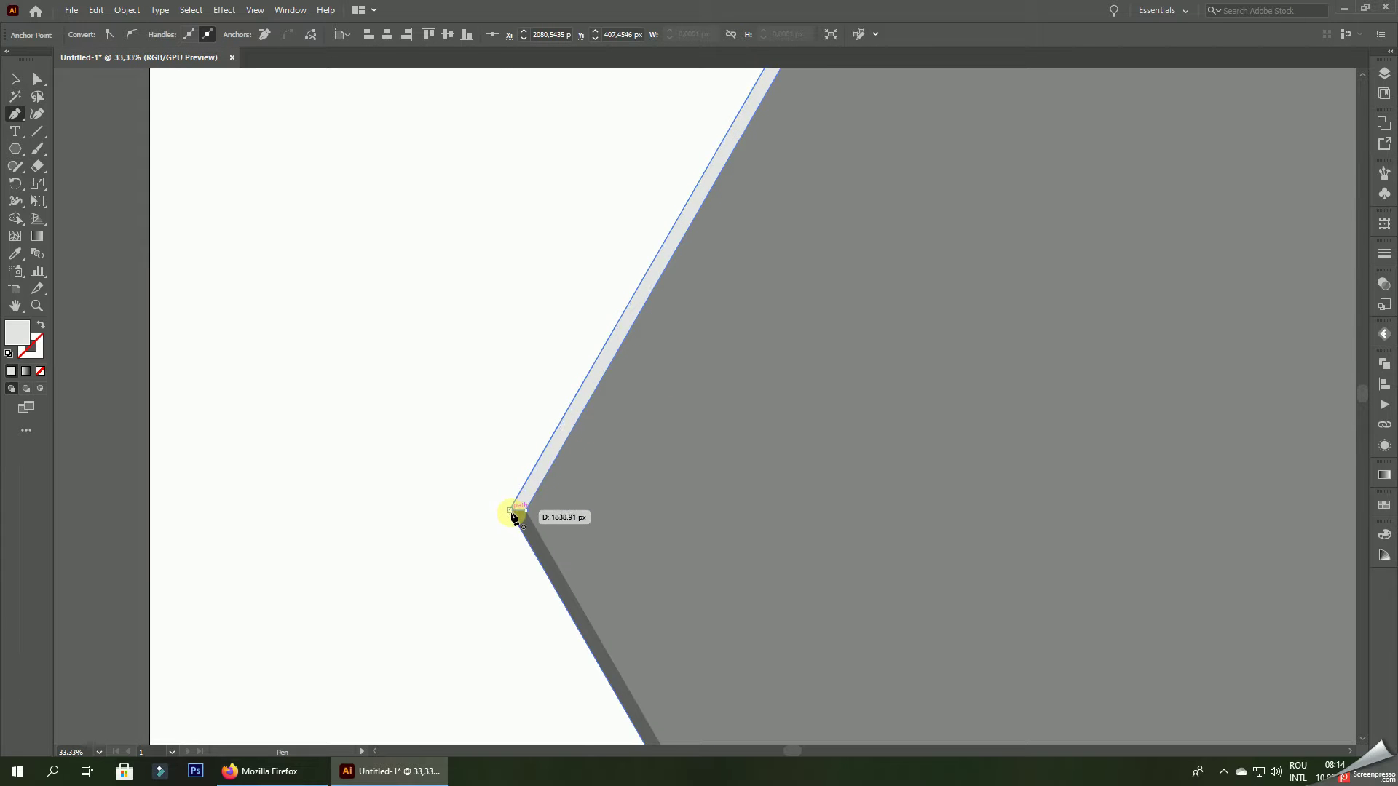
{"action": "left_click", "coordinate": [506, 513]}
- Fill the upper-right edge strip with light grey D8D8D8, then zoom out
{"action": "left_click", "coordinate": [15, 78]}
{"action": "scroll", "coordinate": [1014, 347], "scroll_direction": "down", "scroll_amount": 3}
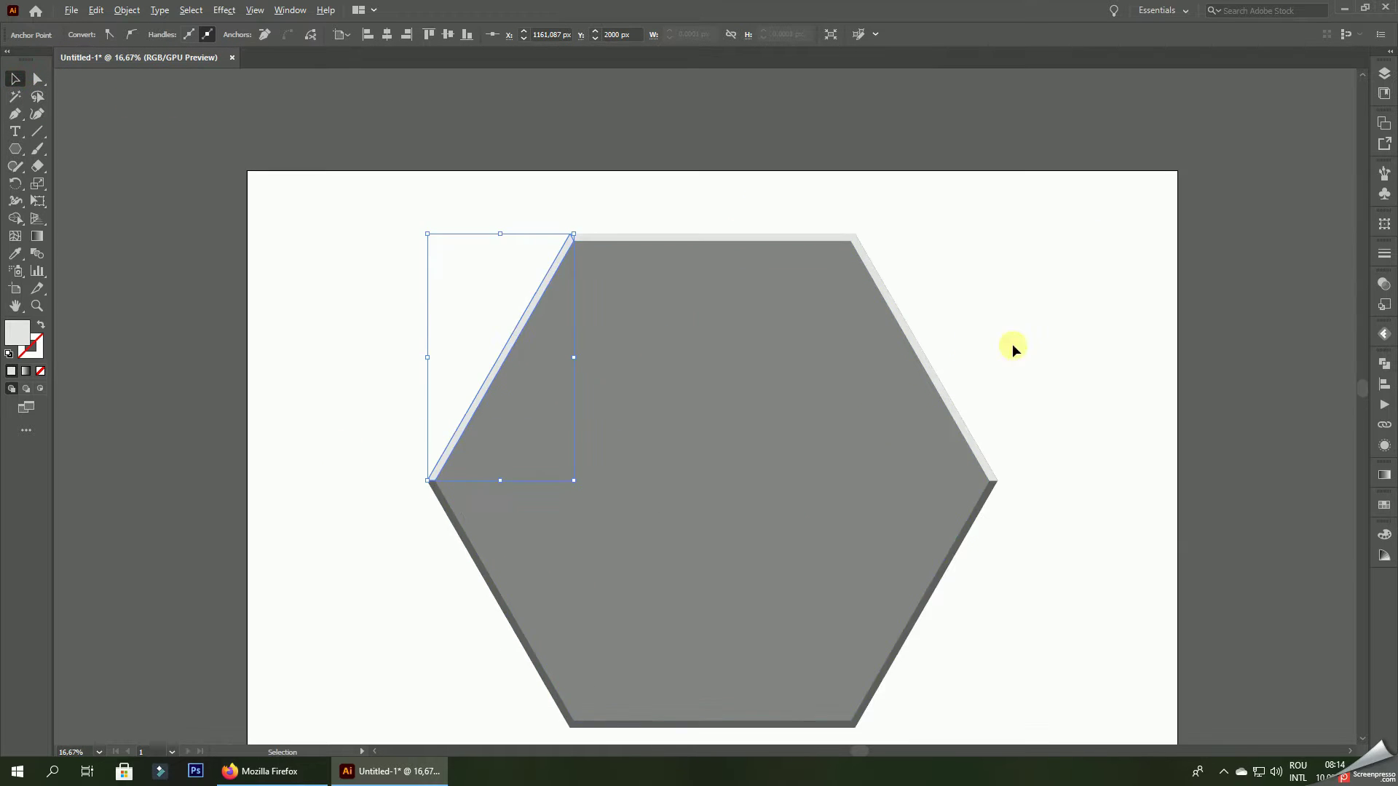
{"action": "scroll", "coordinate": [1015, 346], "scroll_direction": "up", "scroll_amount": 3}
{"action": "left_click", "coordinate": [867, 343]}
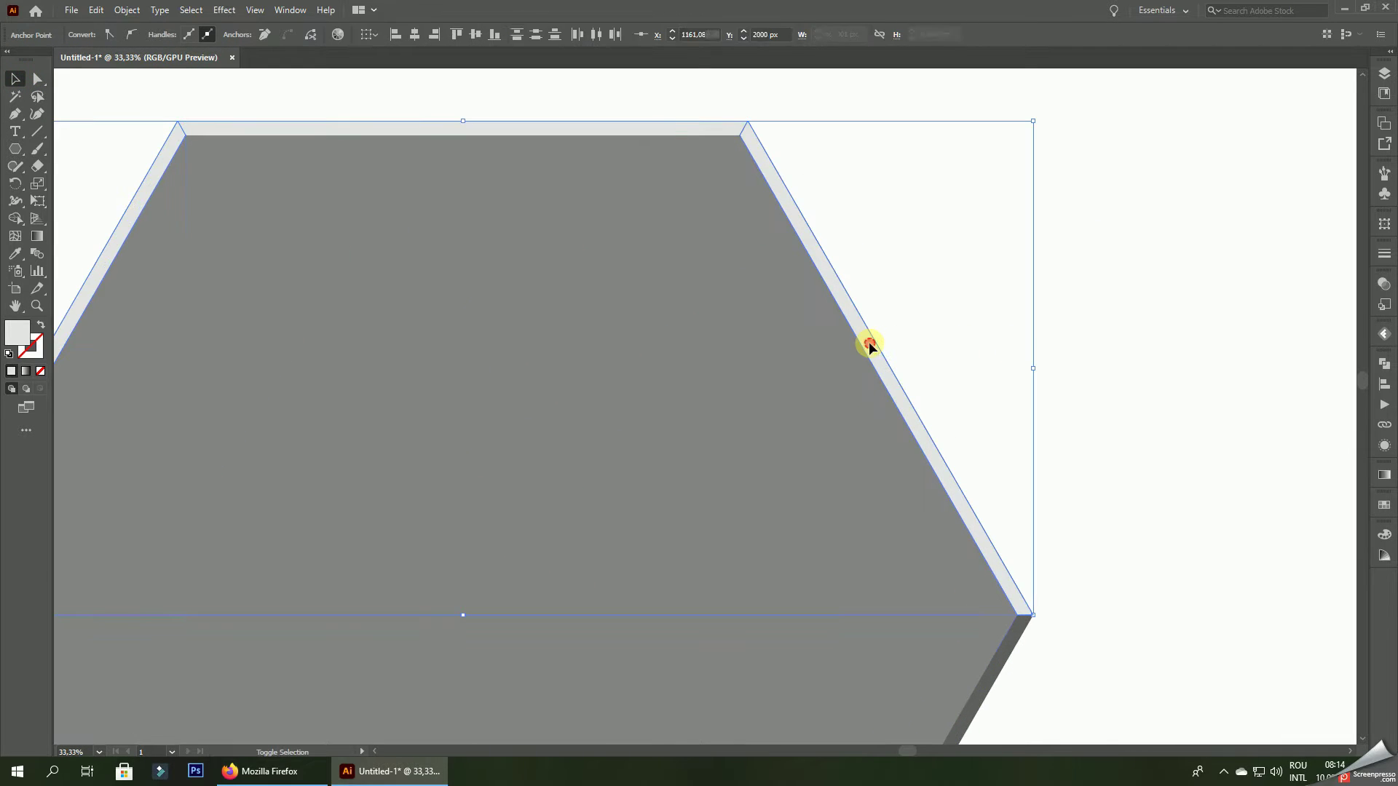
{"action": "double_click", "coordinate": [18, 334]}
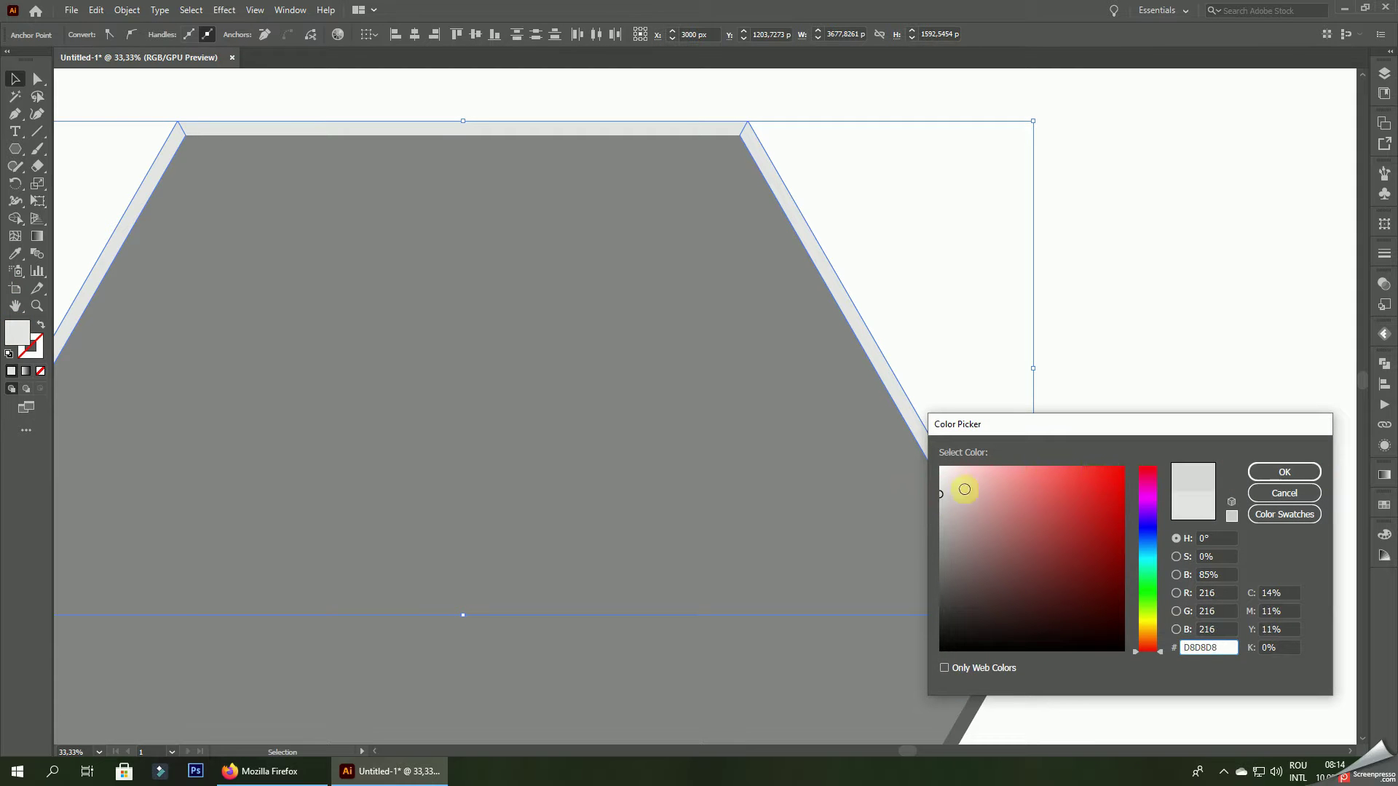
{"action": "left_click", "coordinate": [1284, 472]}
{"action": "left_click", "coordinate": [961, 209]}
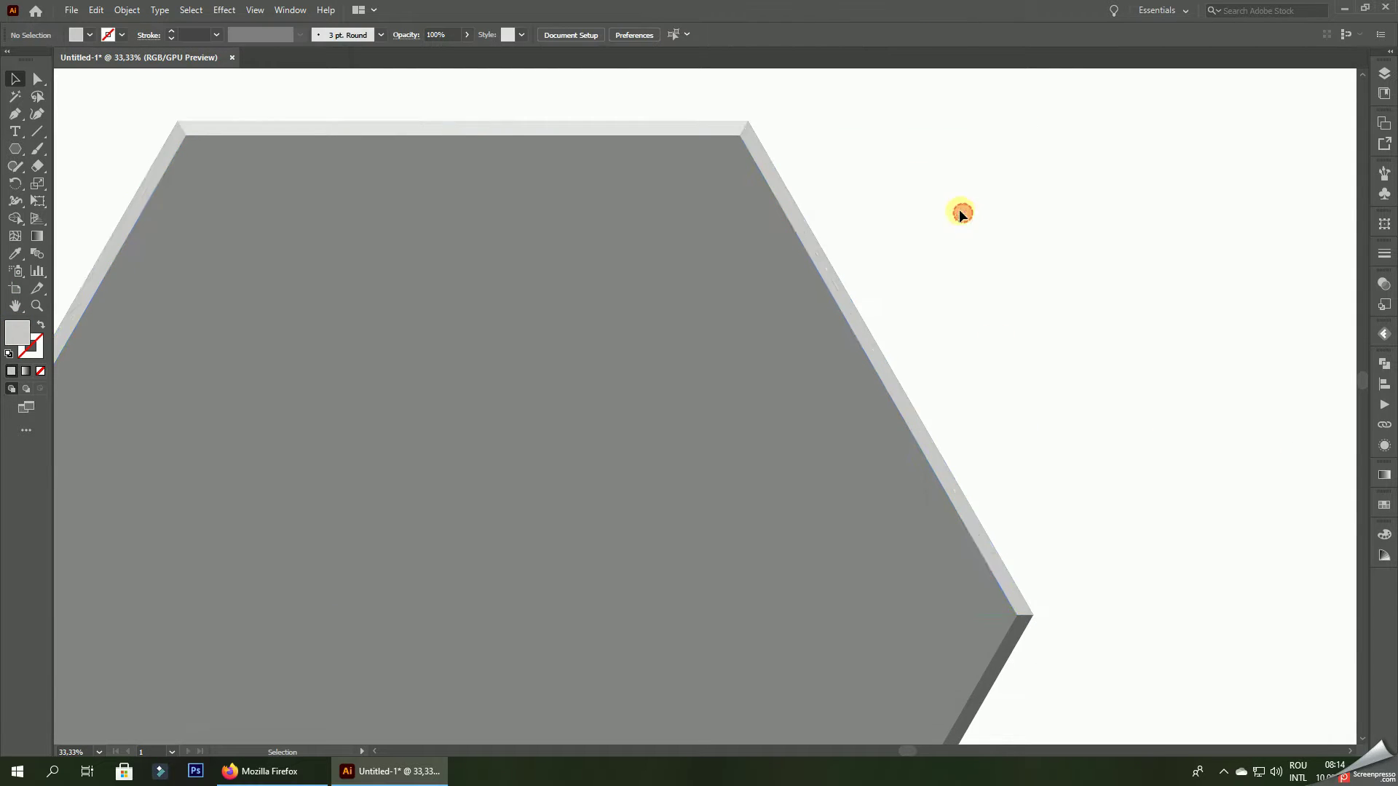
{"action": "key", "text": "ctrl+minus"}
{"action": "key", "text": "ctrl+minus"}
{"action": "scroll", "coordinate": [1039, 474], "scroll_direction": "down", "scroll_amount": 2}
- Draw a thin sliver along the hexagon's lower-left edge with the Pen tool
{"action": "left_click", "coordinate": [15, 114]}
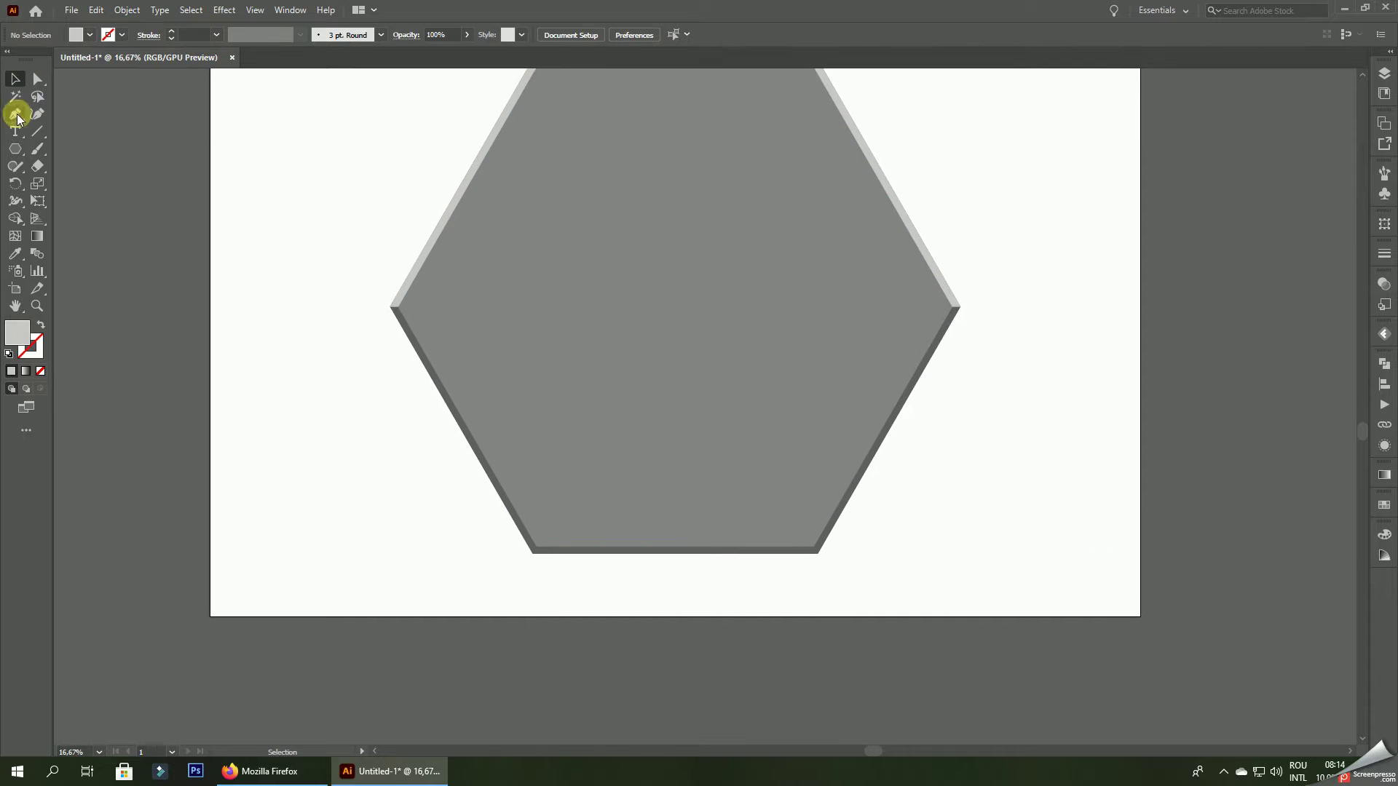
{"action": "scroll", "coordinate": [382, 335], "scroll_direction": "up", "scroll_amount": 1}
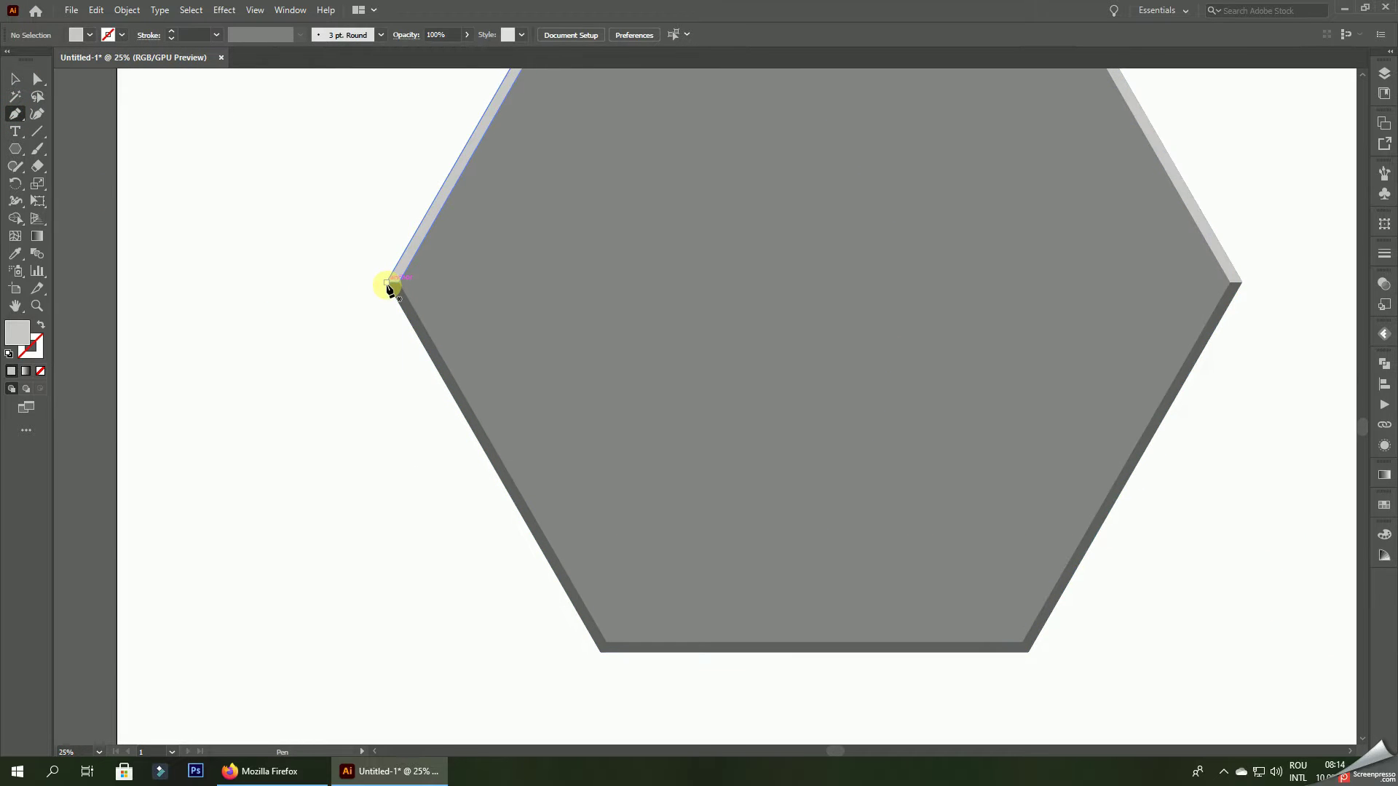
{"action": "left_click", "coordinate": [387, 284]}
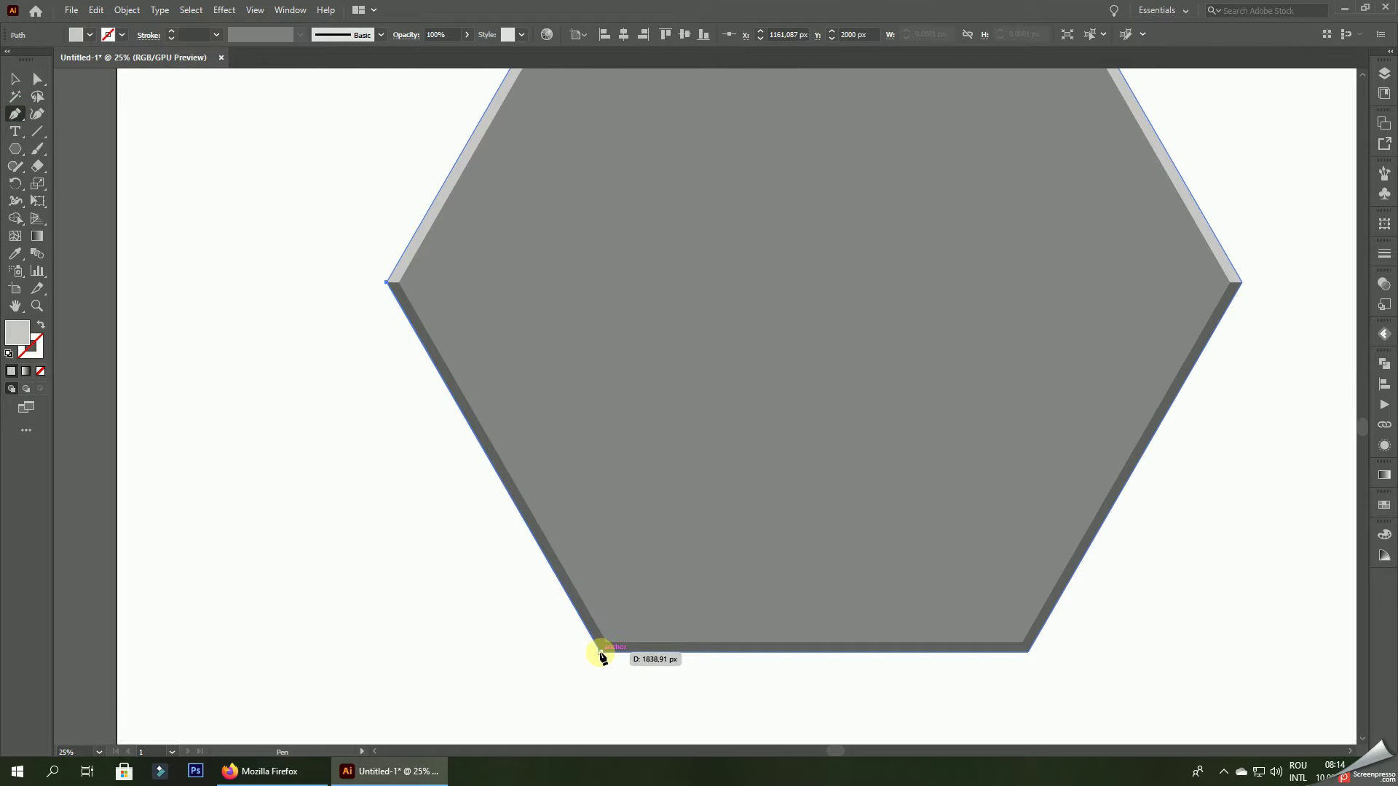
{"action": "left_click", "coordinate": [601, 652]}
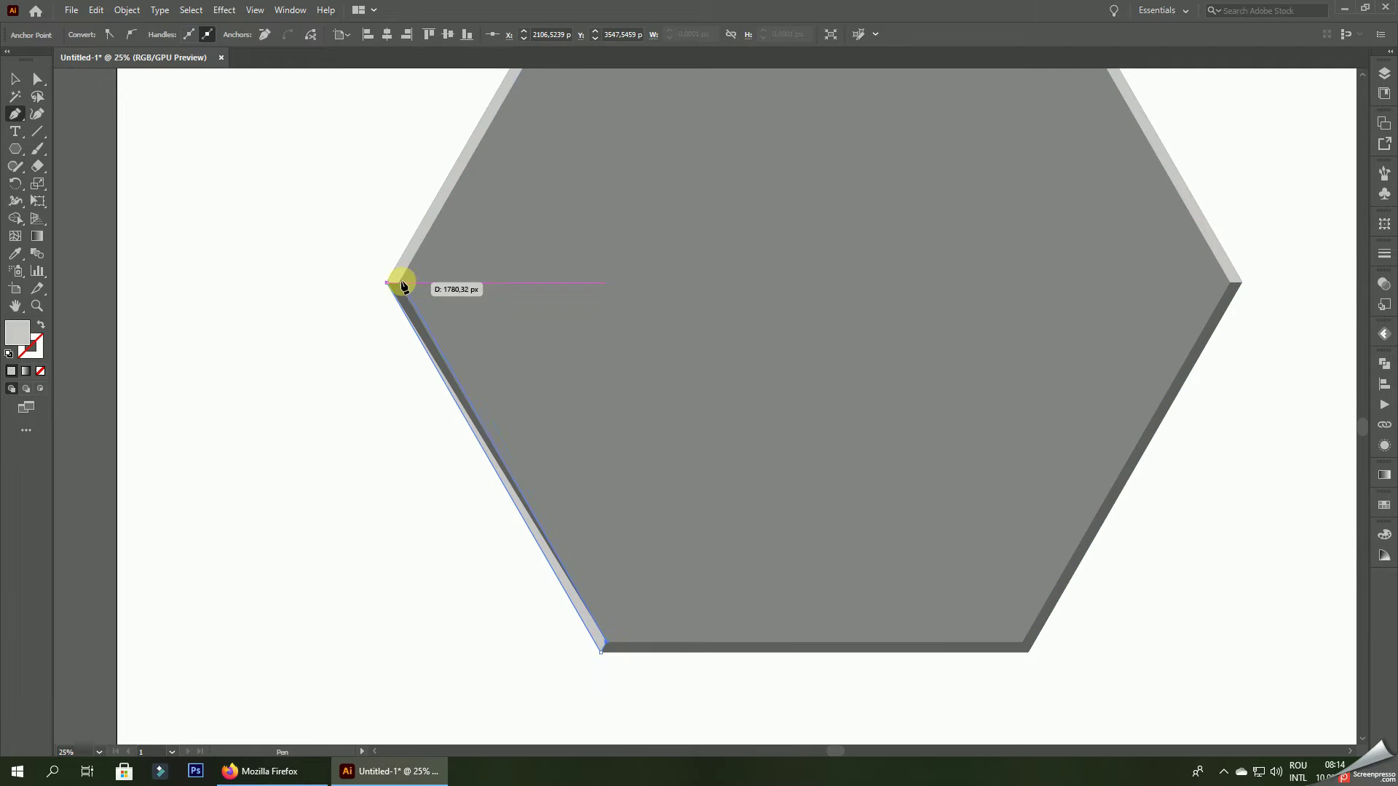
{"action": "left_click", "coordinate": [402, 285]}
{"action": "left_click", "coordinate": [386, 284]}
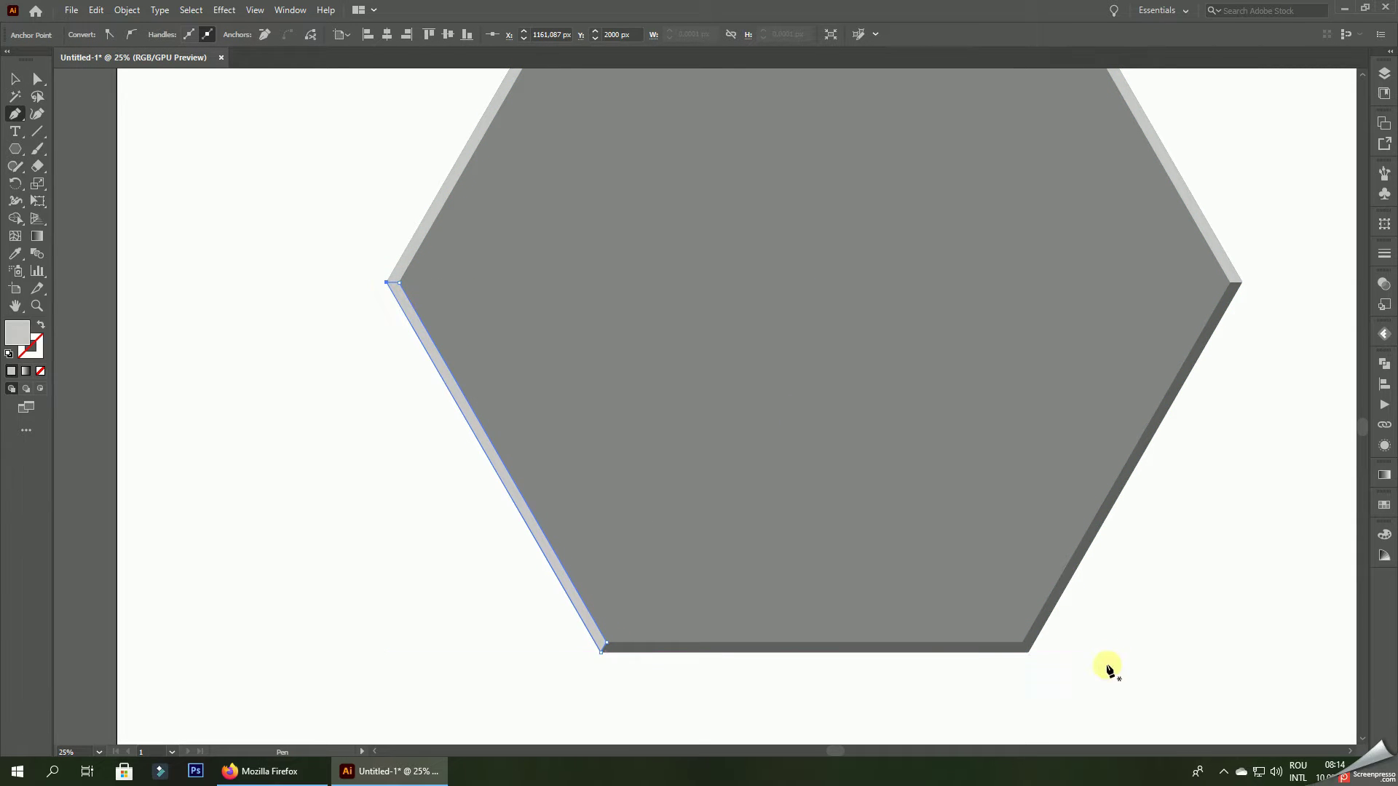
- Draw a lower-right edge sliver and give it the hexagon's grey with the Eyedropper
{"action": "left_click_drag", "start_coordinate": [1023, 646], "coordinate": [1030, 657]}
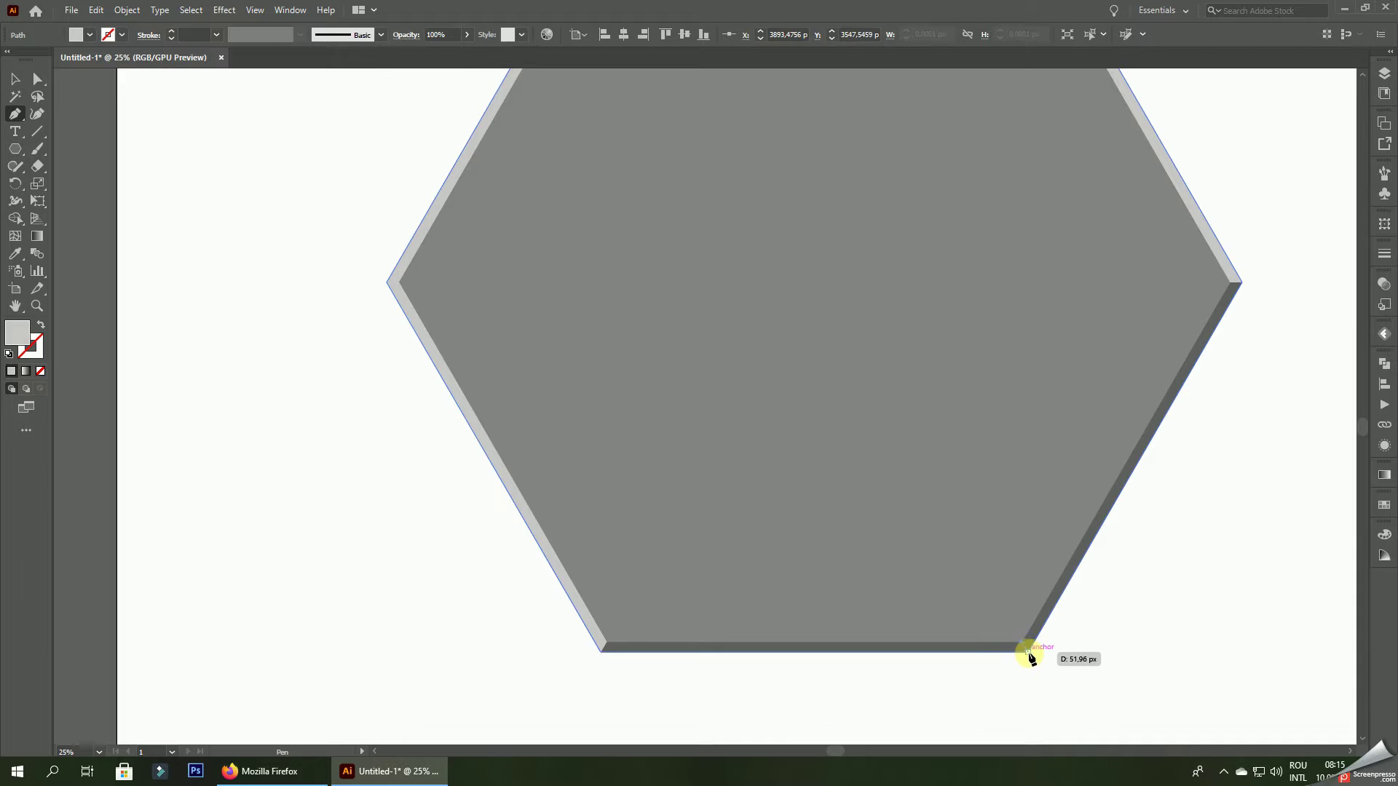
{"action": "left_click", "coordinate": [1230, 284]}
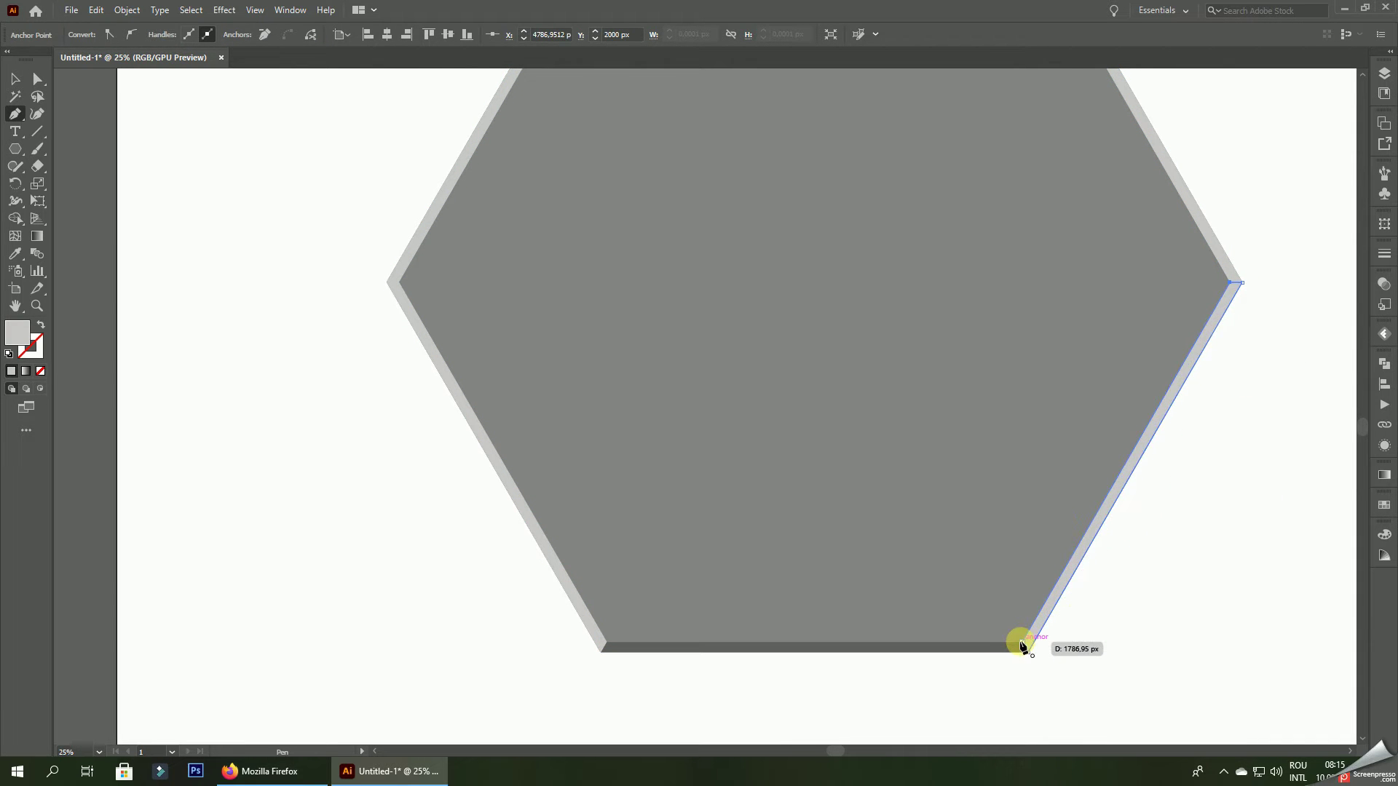
{"action": "left_click", "coordinate": [16, 254]}
{"action": "left_click", "coordinate": [609, 284]}
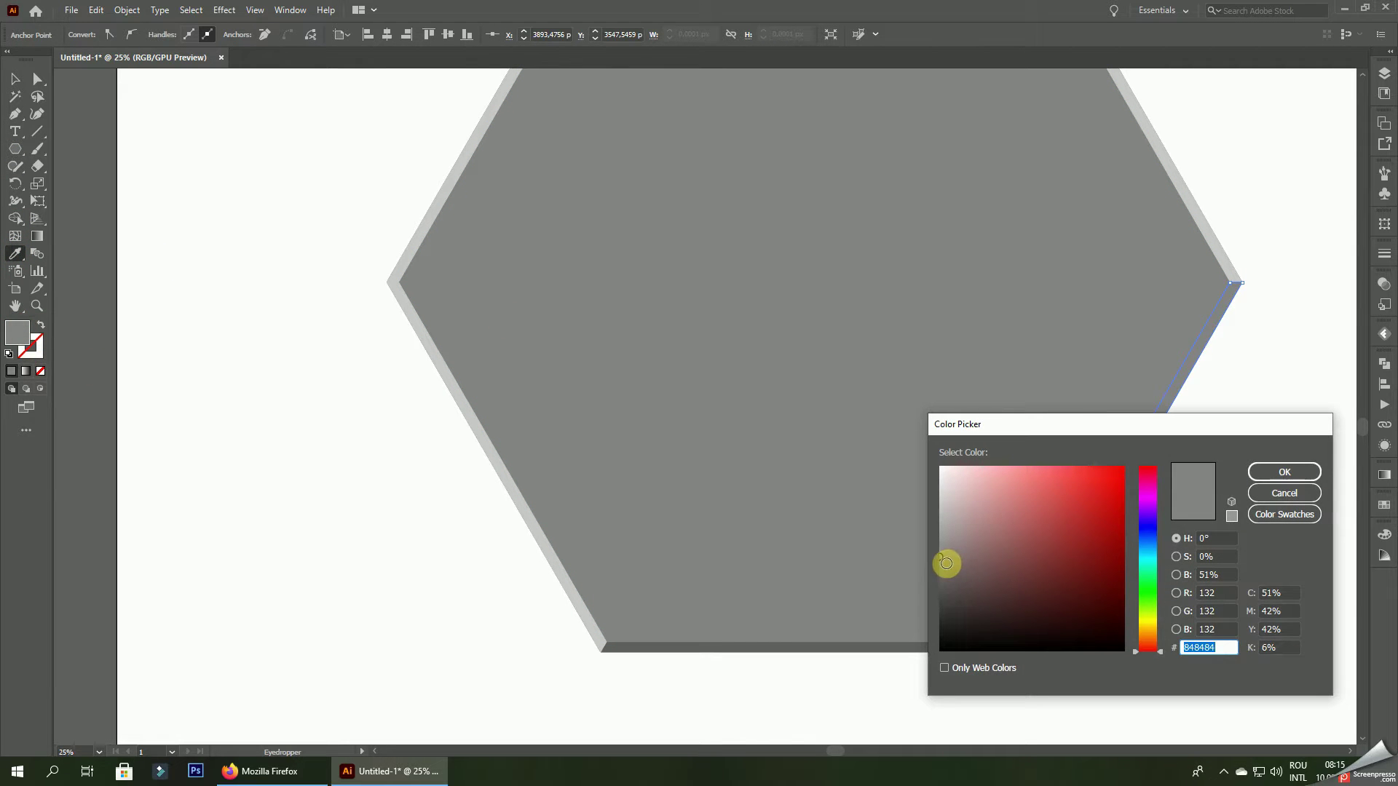
{"action": "left_click", "coordinate": [1283, 472]}
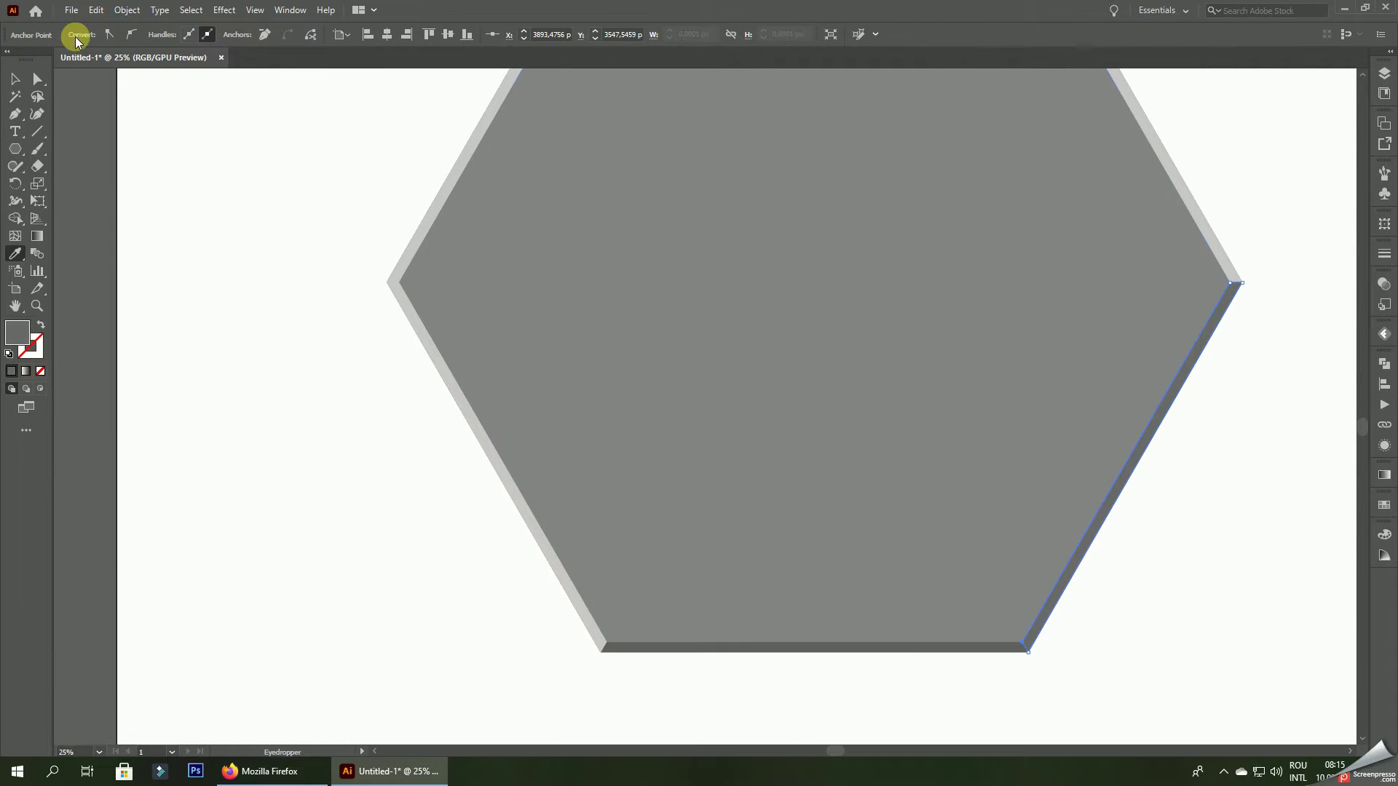
{"action": "left_click", "coordinate": [16, 79]}
{"action": "left_click", "coordinate": [176, 288]}
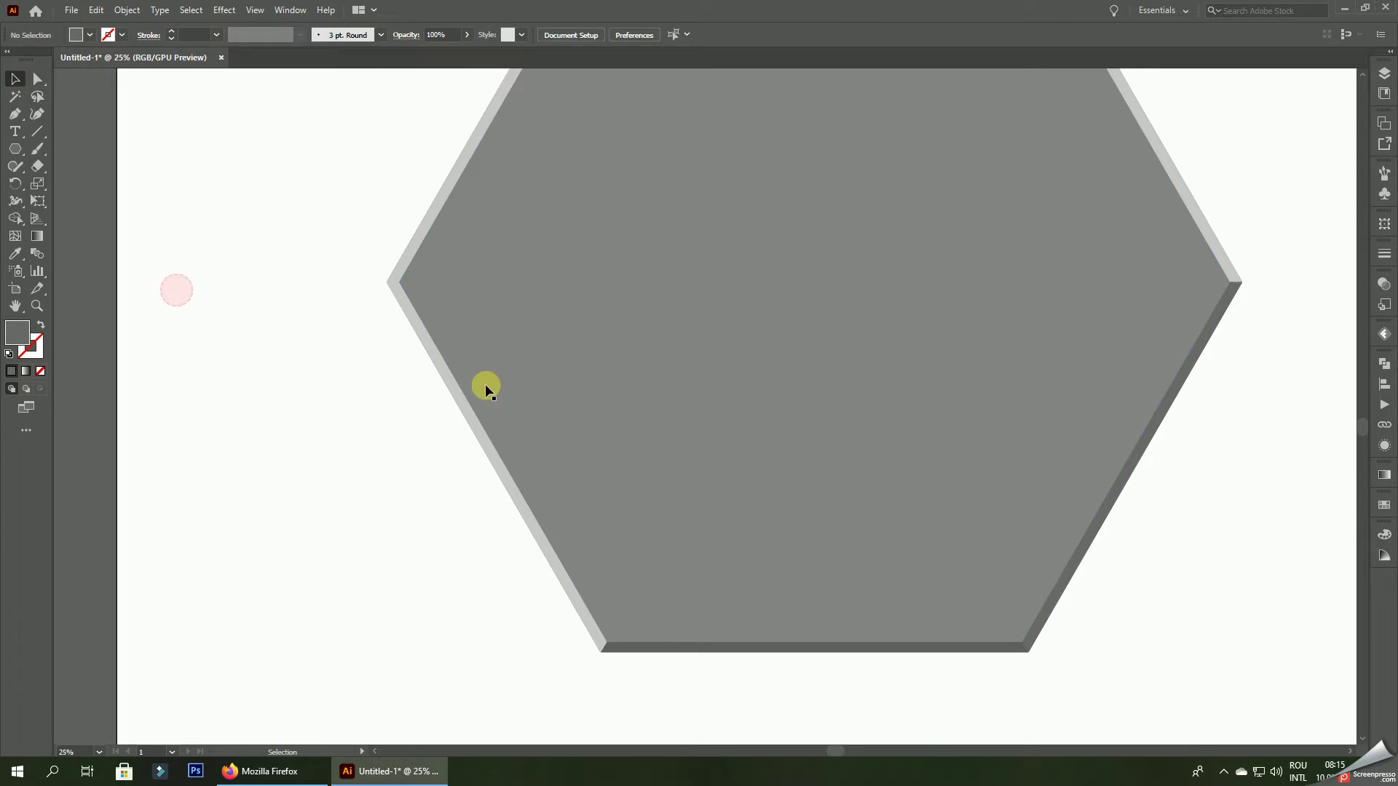
- Give the lower-left sliver the darker grey using the Eyedropper
{"action": "left_click", "coordinate": [446, 372]}
{"action": "left_click", "coordinate": [15, 254]}
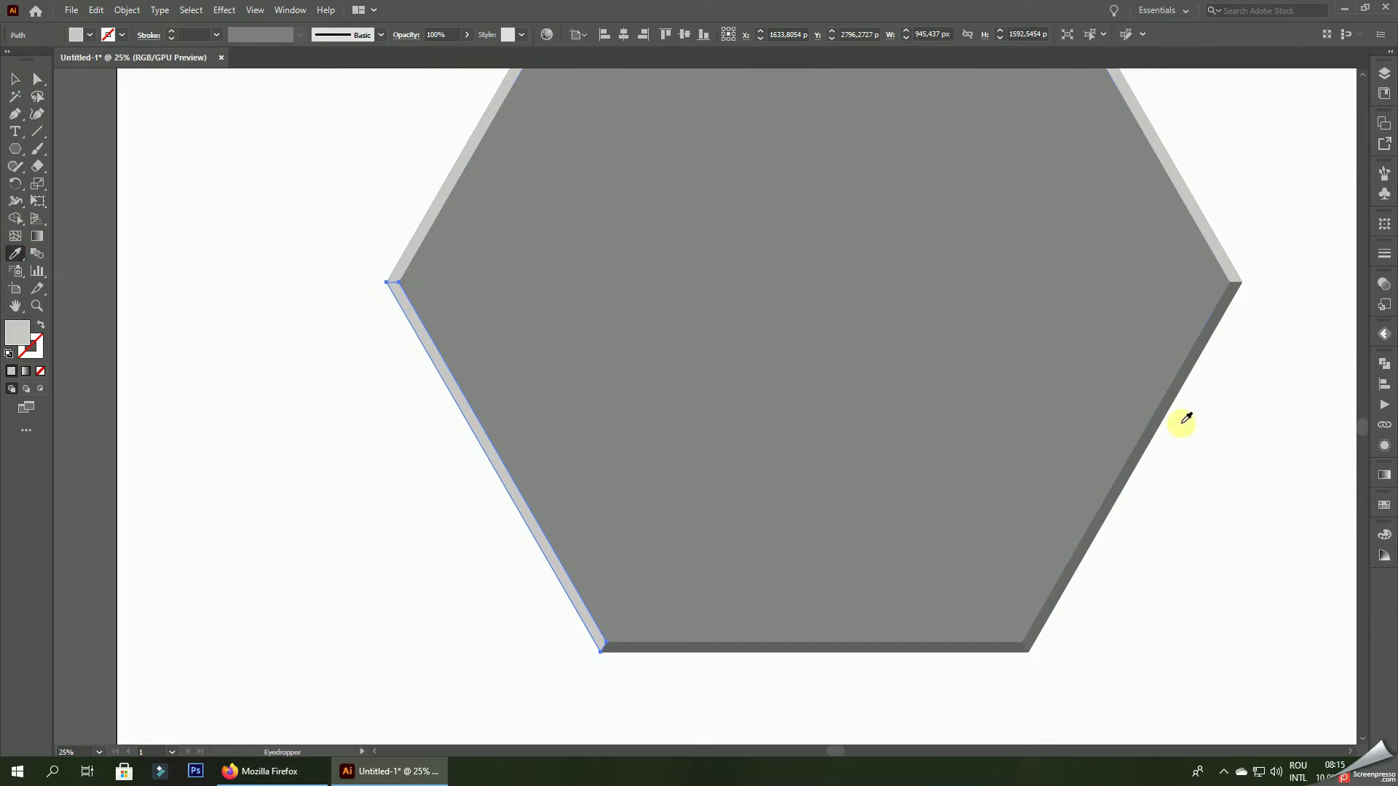
{"action": "left_click", "coordinate": [1157, 416]}
{"action": "left_click", "coordinate": [15, 76]}
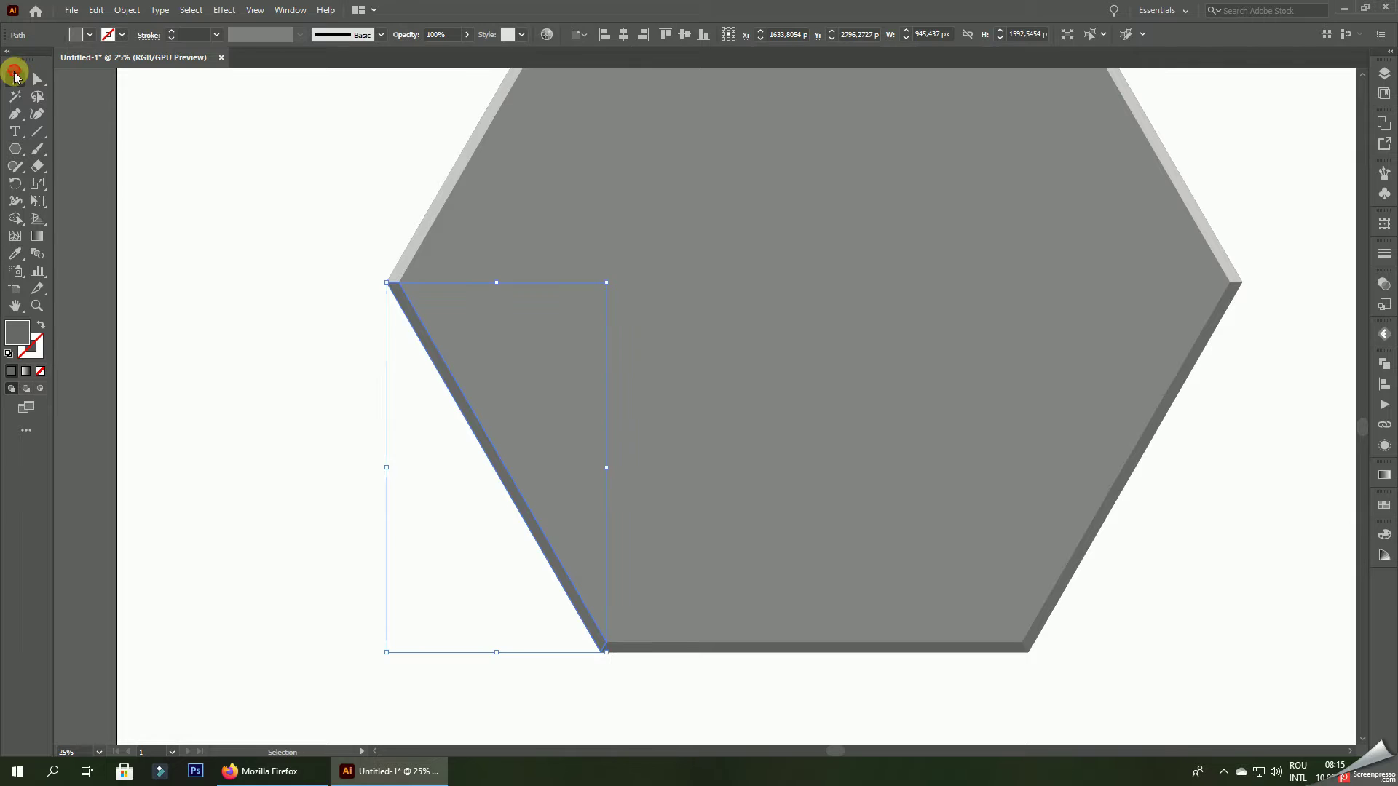
{"action": "left_click", "coordinate": [236, 175]}
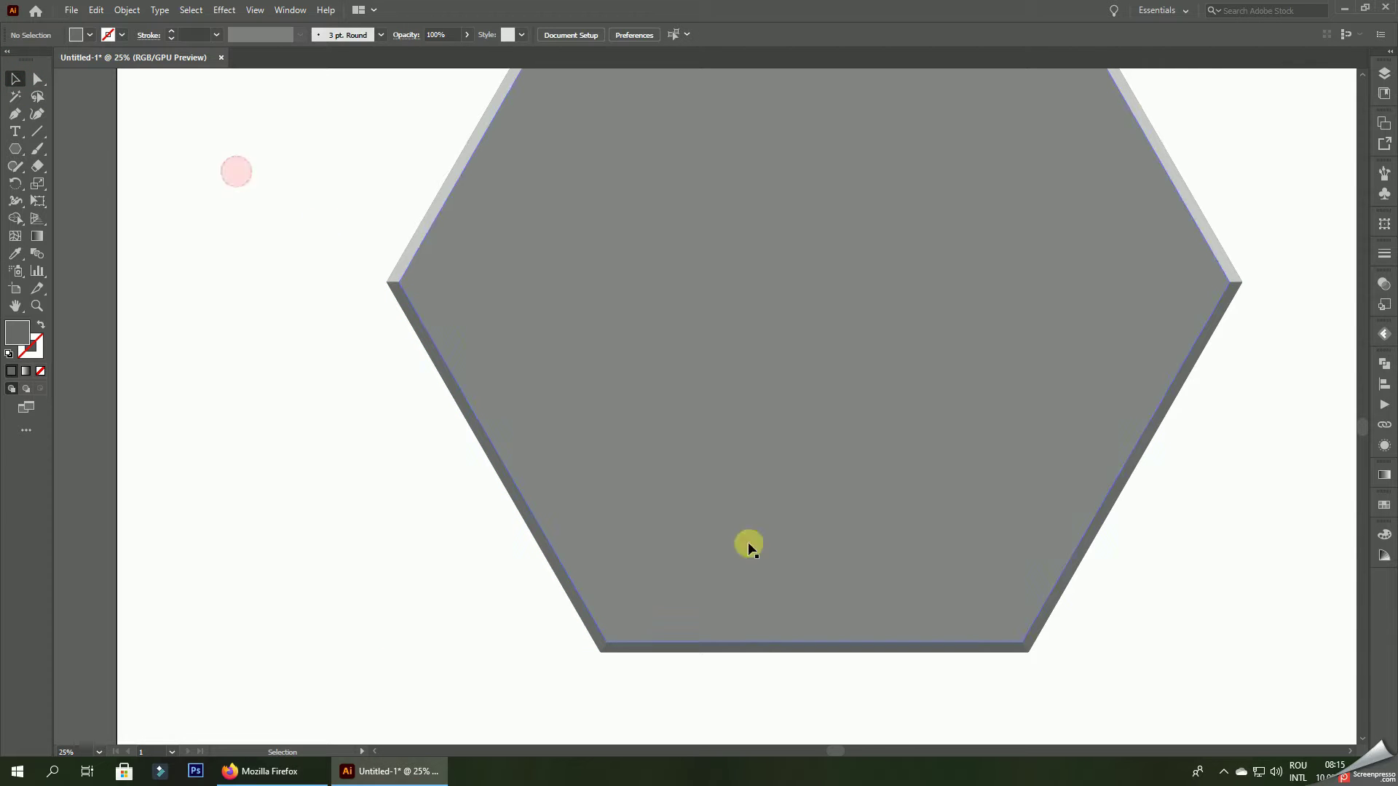
{"action": "left_click", "coordinate": [752, 652]}
{"action": "left_click", "coordinate": [255, 551]}
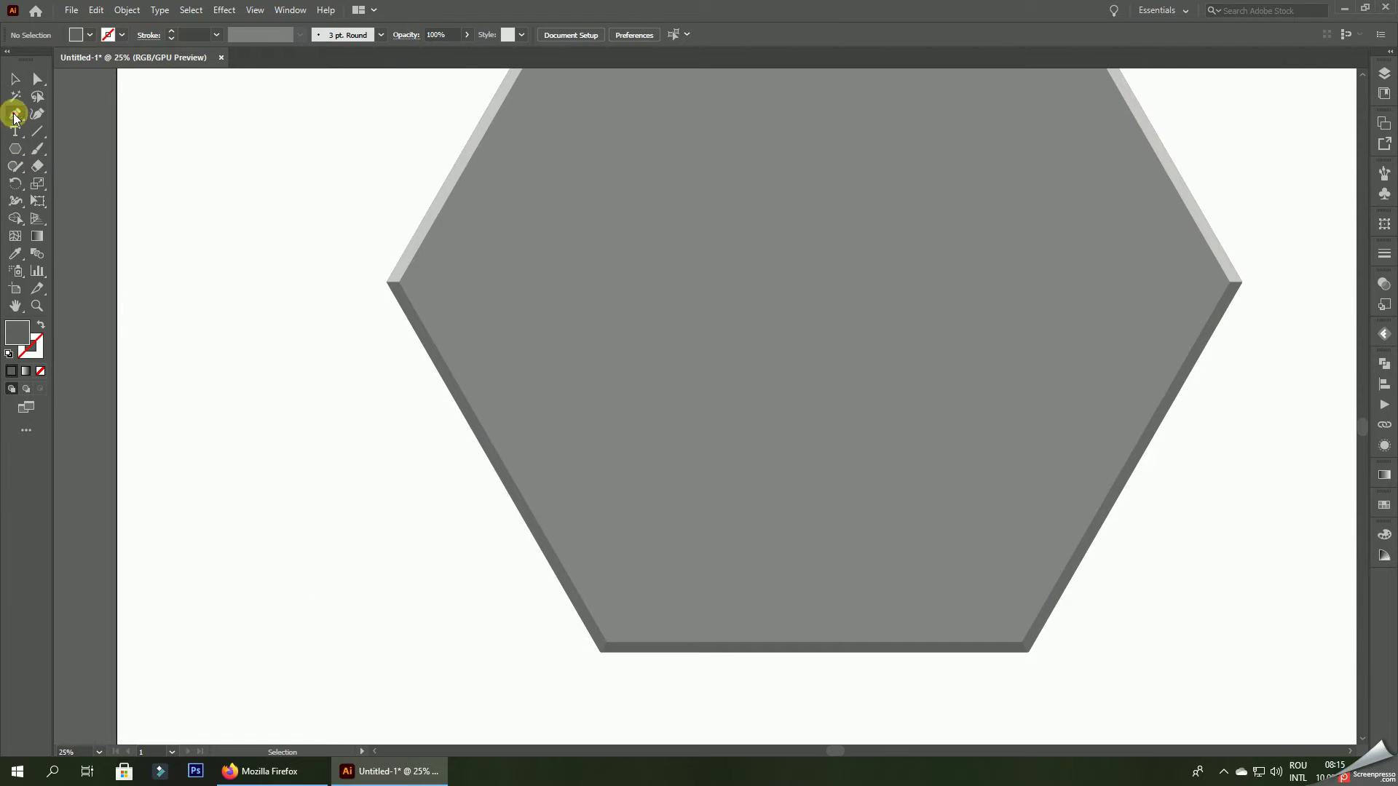
- Draw a strip along the hexagon's bottom edge
{"action": "left_click_drag", "start_coordinate": [602, 653], "coordinate": [613, 646]}
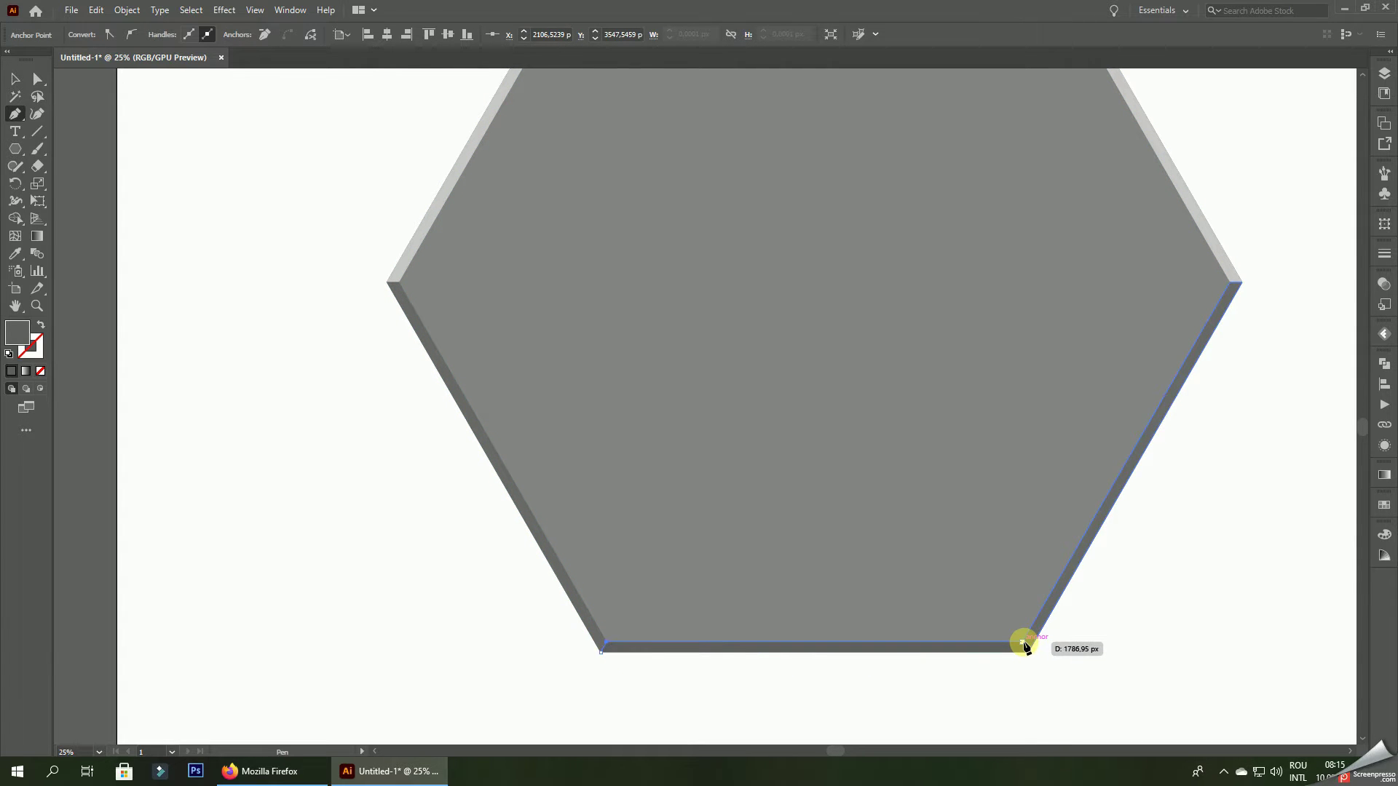
{"action": "mouse_move", "coordinate": [1024, 644]}
{"action": "left_mouse_down"}
{"action": "mouse_move", "coordinate": [1037, 668]}
{"action": "mouse_move", "coordinate": [604, 658]}
{"action": "left_mouse_up"}
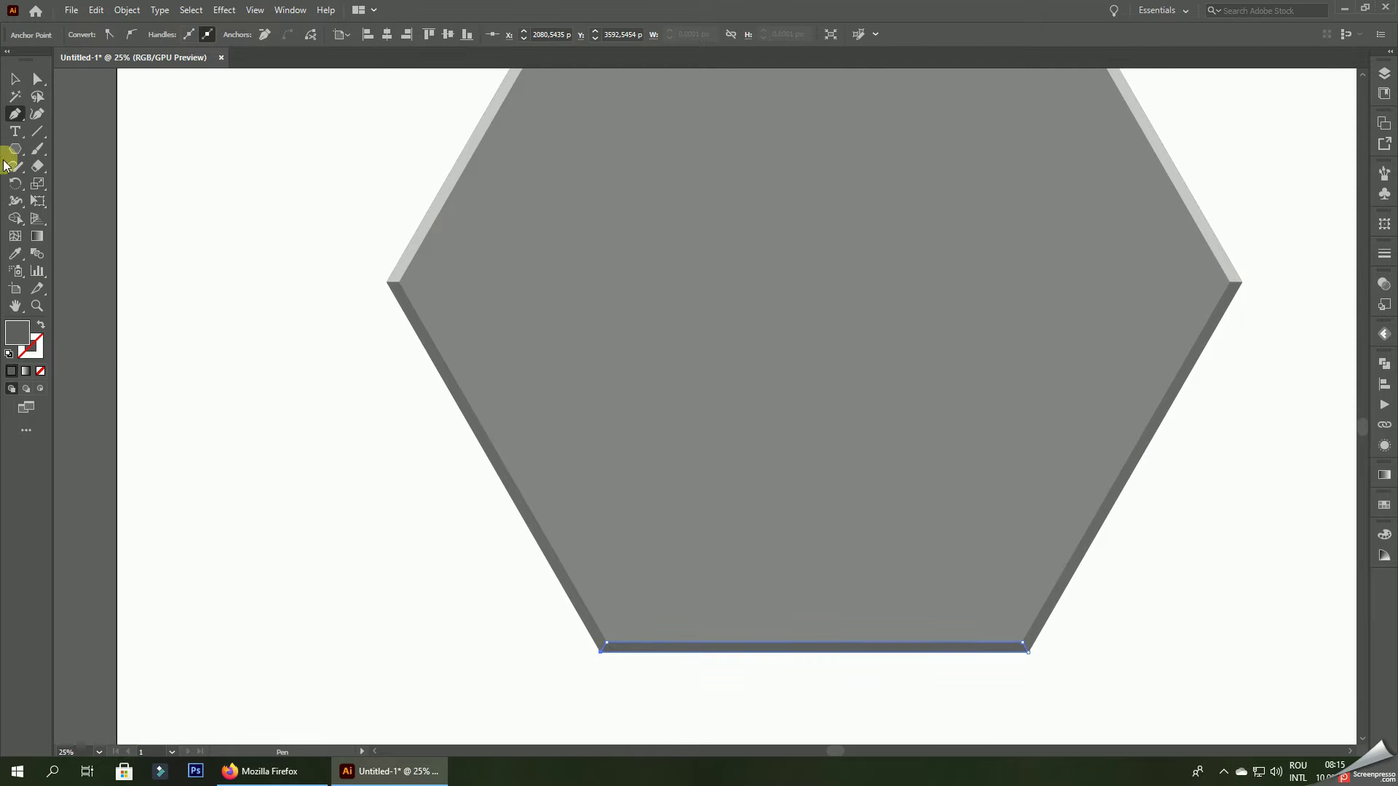
{"action": "left_click", "coordinate": [15, 79]}
{"action": "left_click", "coordinate": [123, 76]}
- Fill the lower-left and lower-right strips with darker grey 848484
{"action": "left_click", "coordinate": [430, 351]}
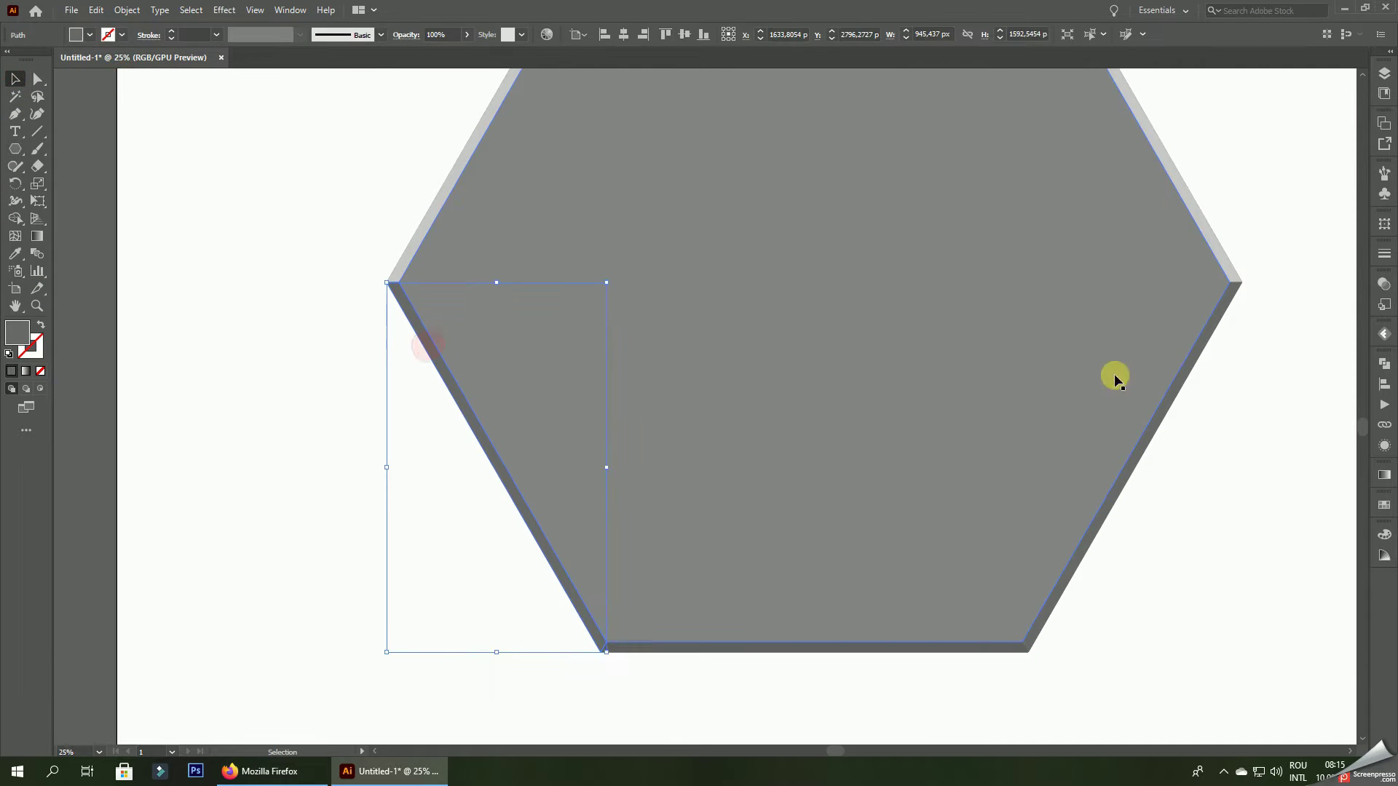
{"action": "left_click", "coordinate": [1184, 377], "text": "shift"}
{"action": "left_click", "coordinate": [14, 253]}
{"action": "left_click", "coordinate": [516, 222]}
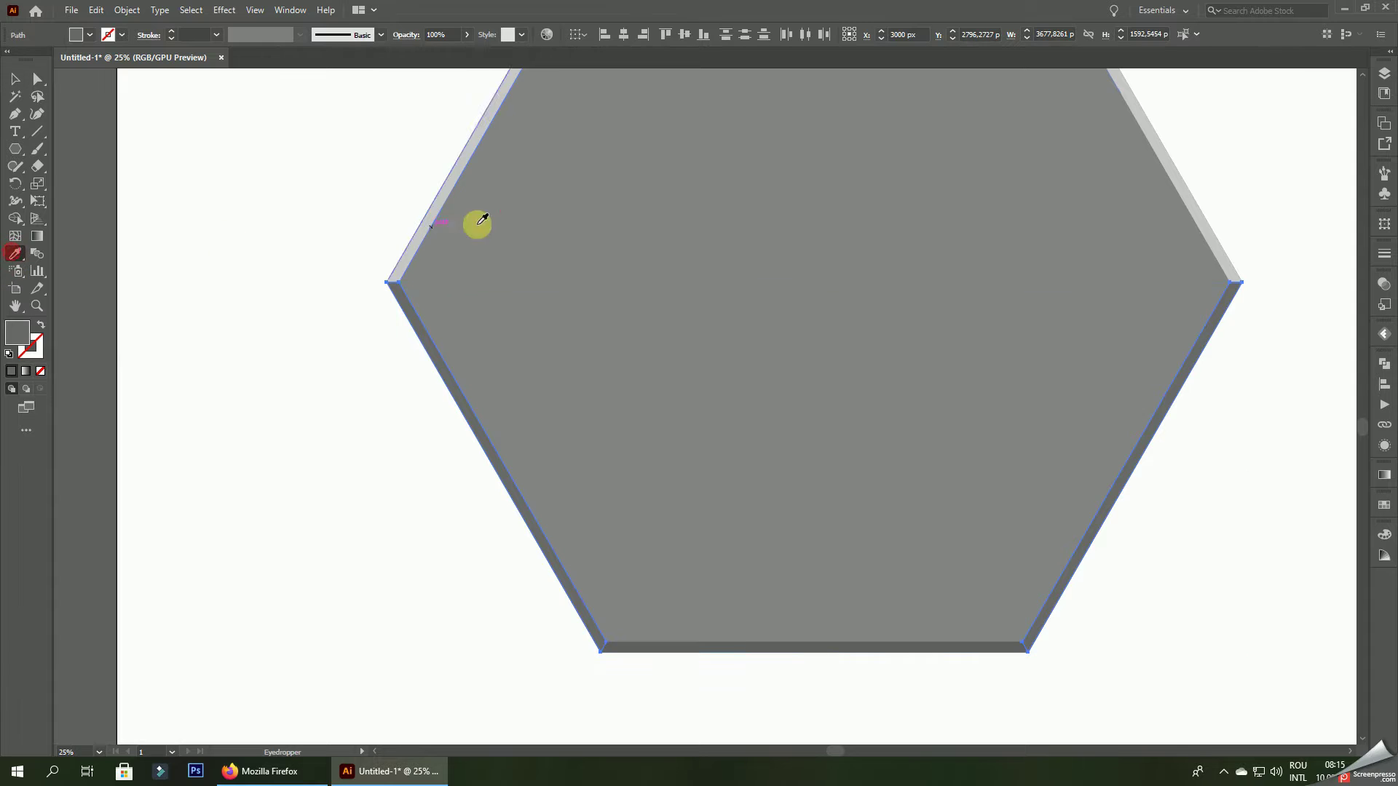
{"action": "double_click", "coordinate": [16, 332]}
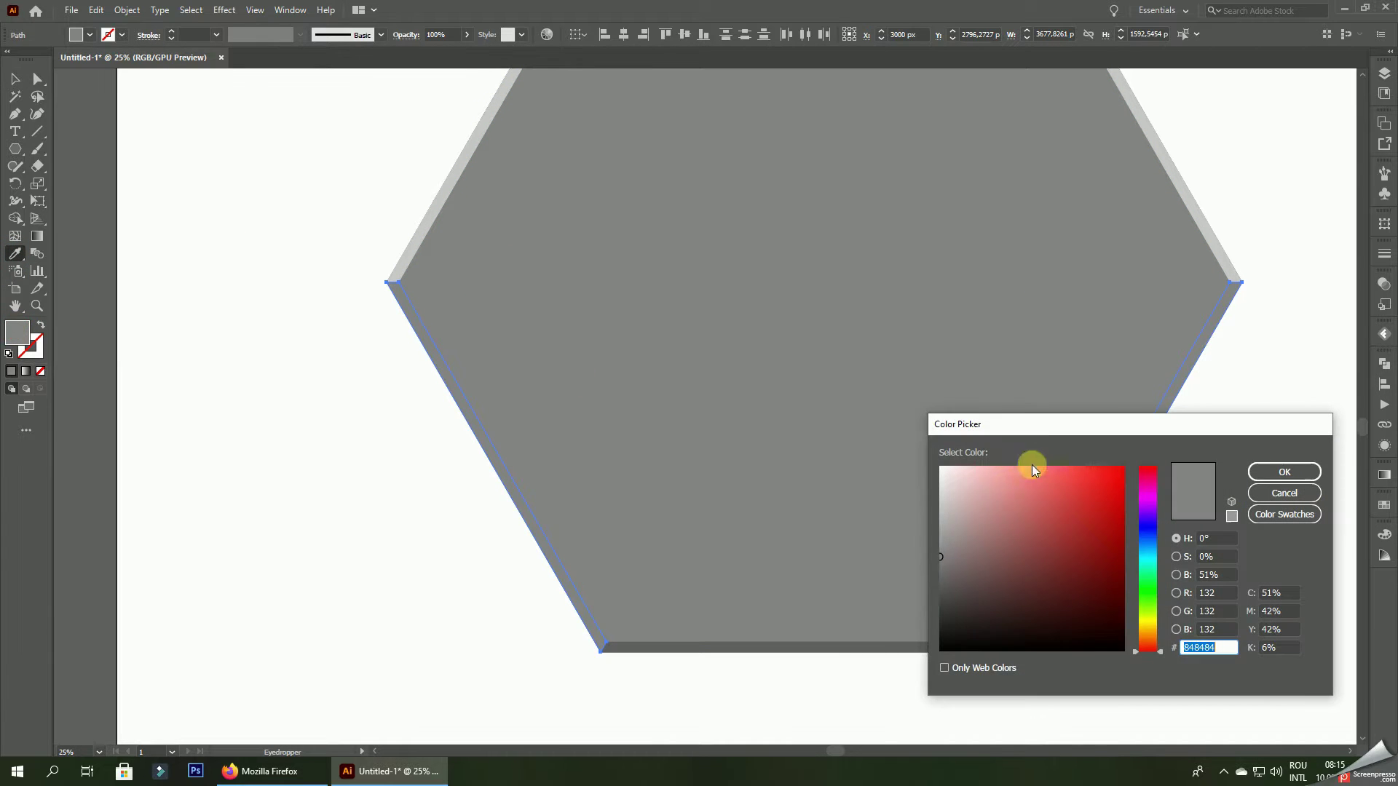
{"action": "left_click", "coordinate": [936, 563]}
{"action": "left_click", "coordinate": [1284, 472]}
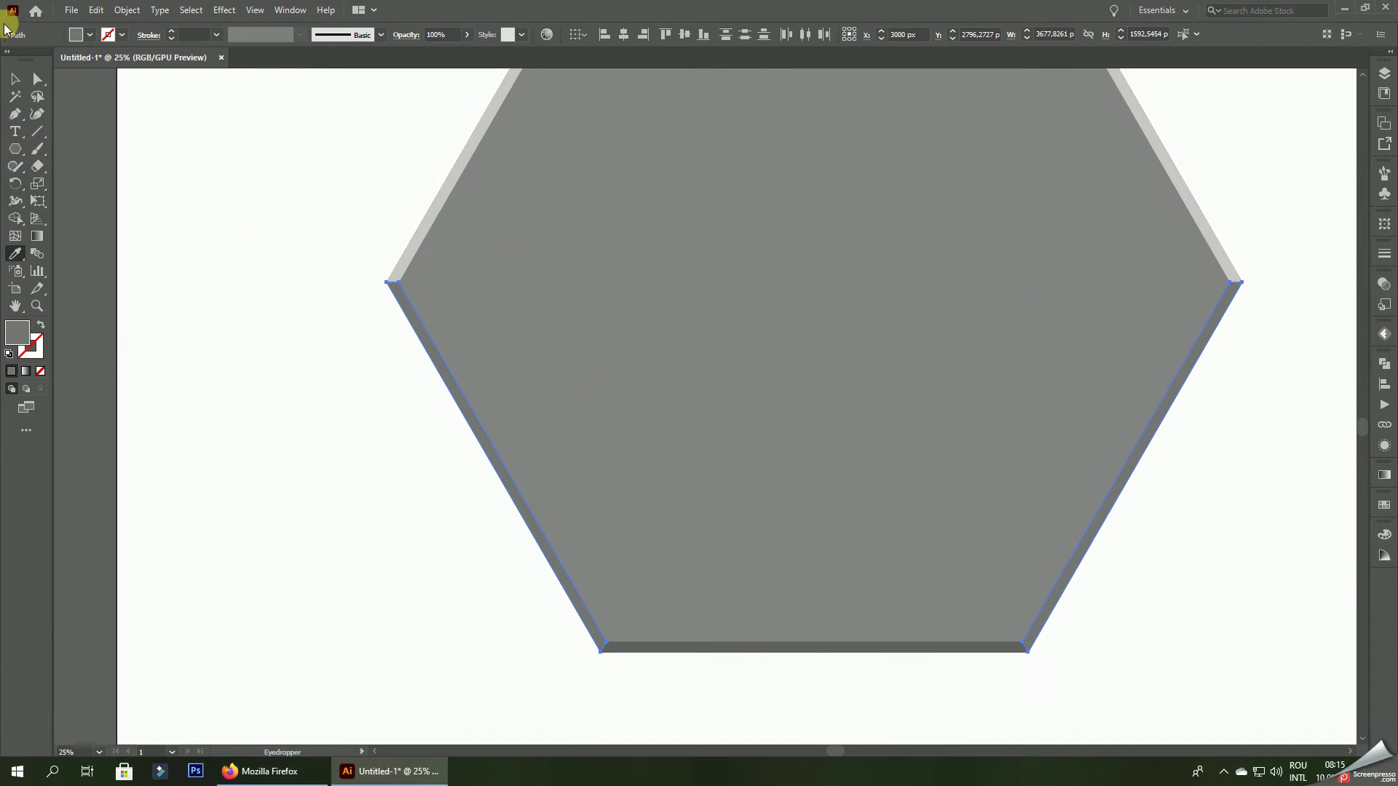
{"action": "left_click", "coordinate": [17, 80]}
{"action": "left_click", "coordinate": [251, 295]}
{"action": "scroll", "coordinate": [437, 356], "scroll_direction": "down", "scroll_amount": 2}
- Send the hexagon to the back and delete the dark front hexagon
{"action": "scroll", "coordinate": [937, 405], "scroll_direction": "down", "scroll_amount": 1}
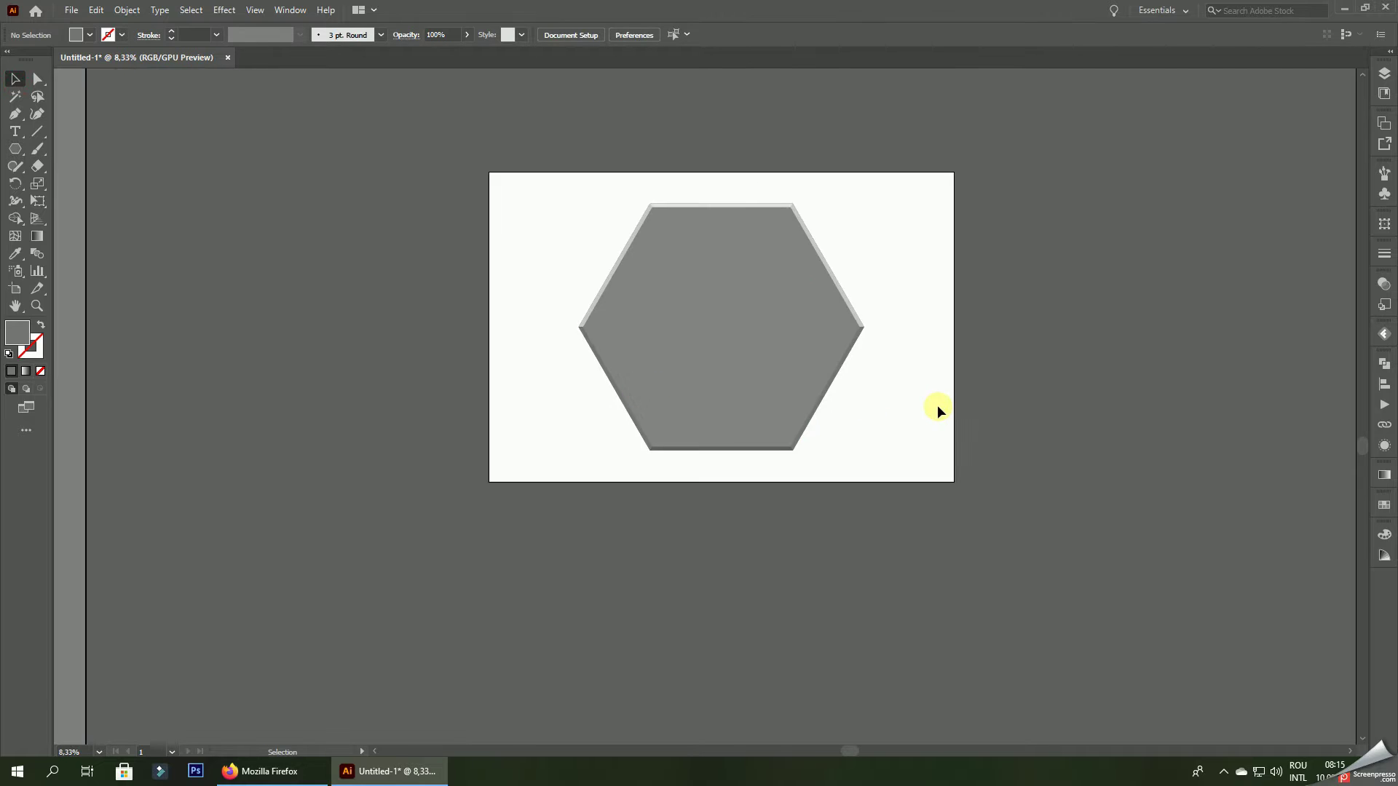
{"action": "scroll", "coordinate": [863, 349], "scroll_direction": "up", "scroll_amount": 2}
{"action": "right_click", "coordinate": [689, 269]}
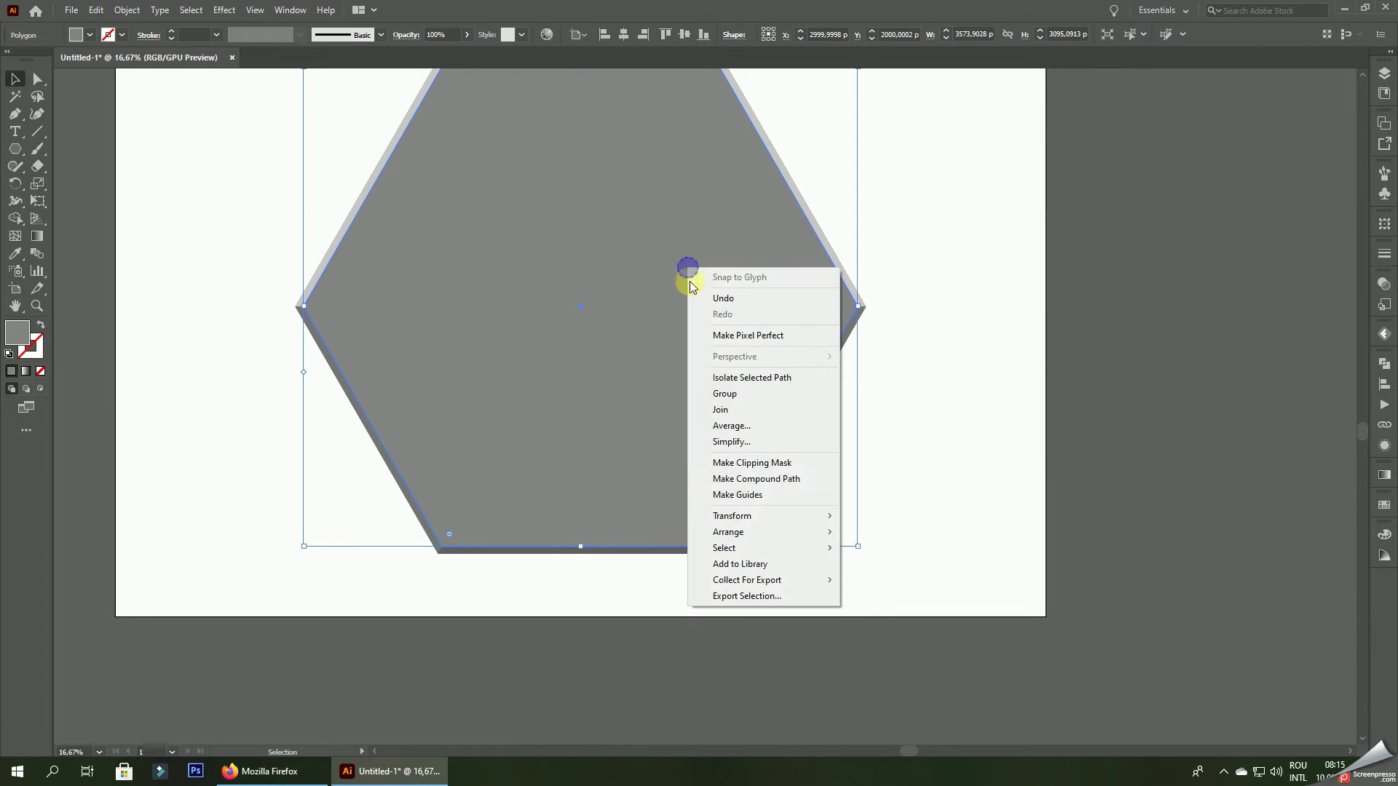
{"action": "left_click", "coordinate": [895, 578]}
{"action": "left_click", "coordinate": [998, 477]}
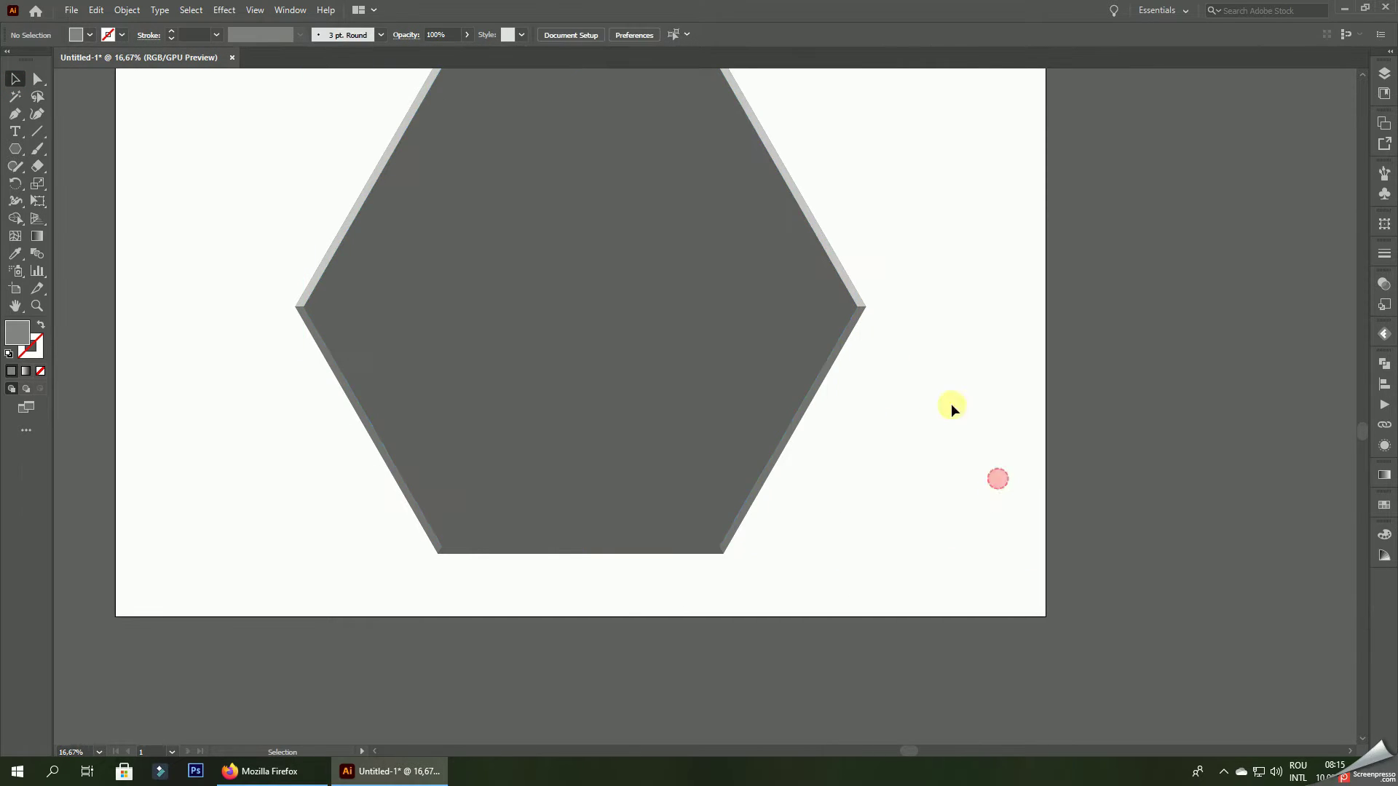
{"action": "scroll", "coordinate": [737, 248], "scroll_direction": "down", "scroll_amount": 1}
{"action": "left_click_drag", "start_coordinate": [737, 247], "coordinate": [303, 382]}
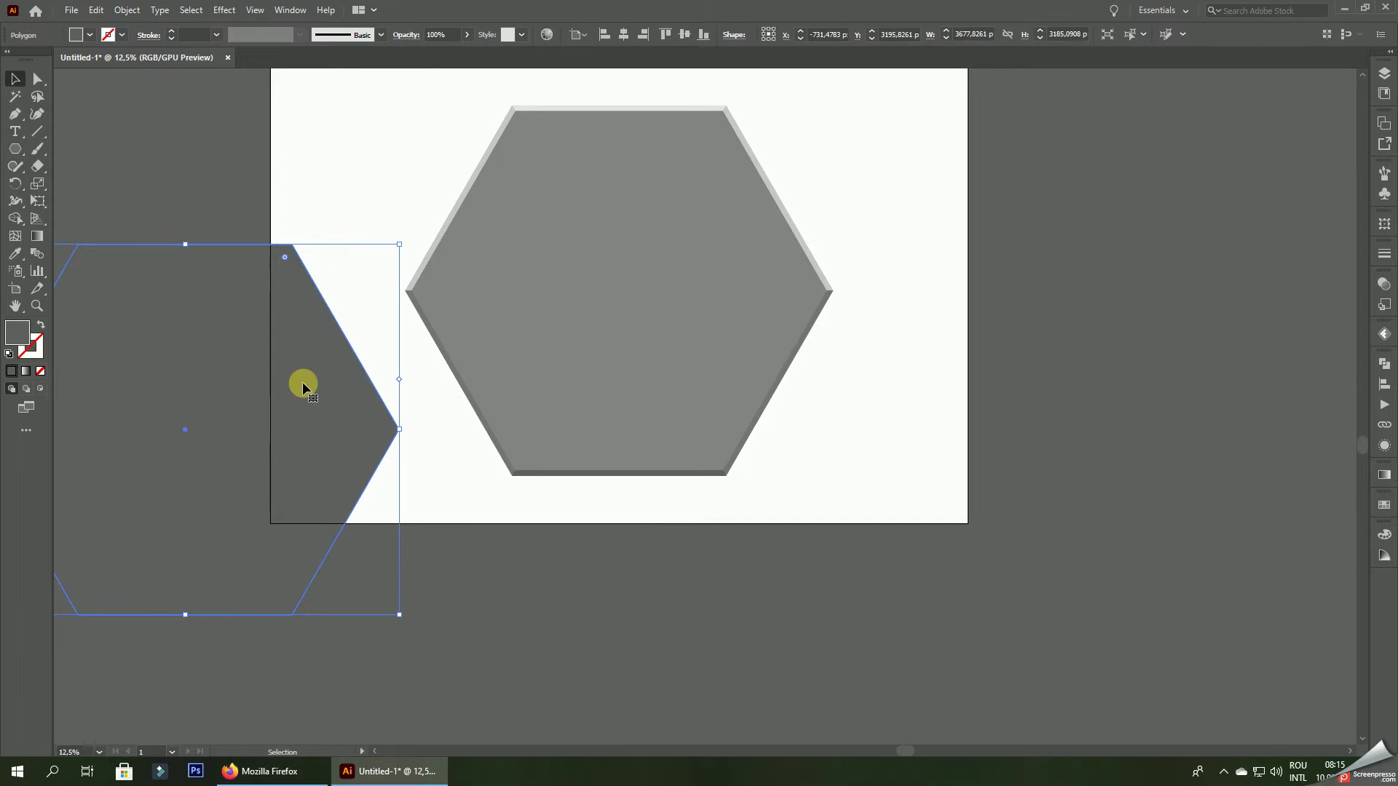
{"action": "key", "text": "Delete"}
- Group all the hexagon's pieces and shrink the group to a small tile
{"action": "scroll", "coordinate": [801, 506], "scroll_direction": "down", "scroll_amount": 1}
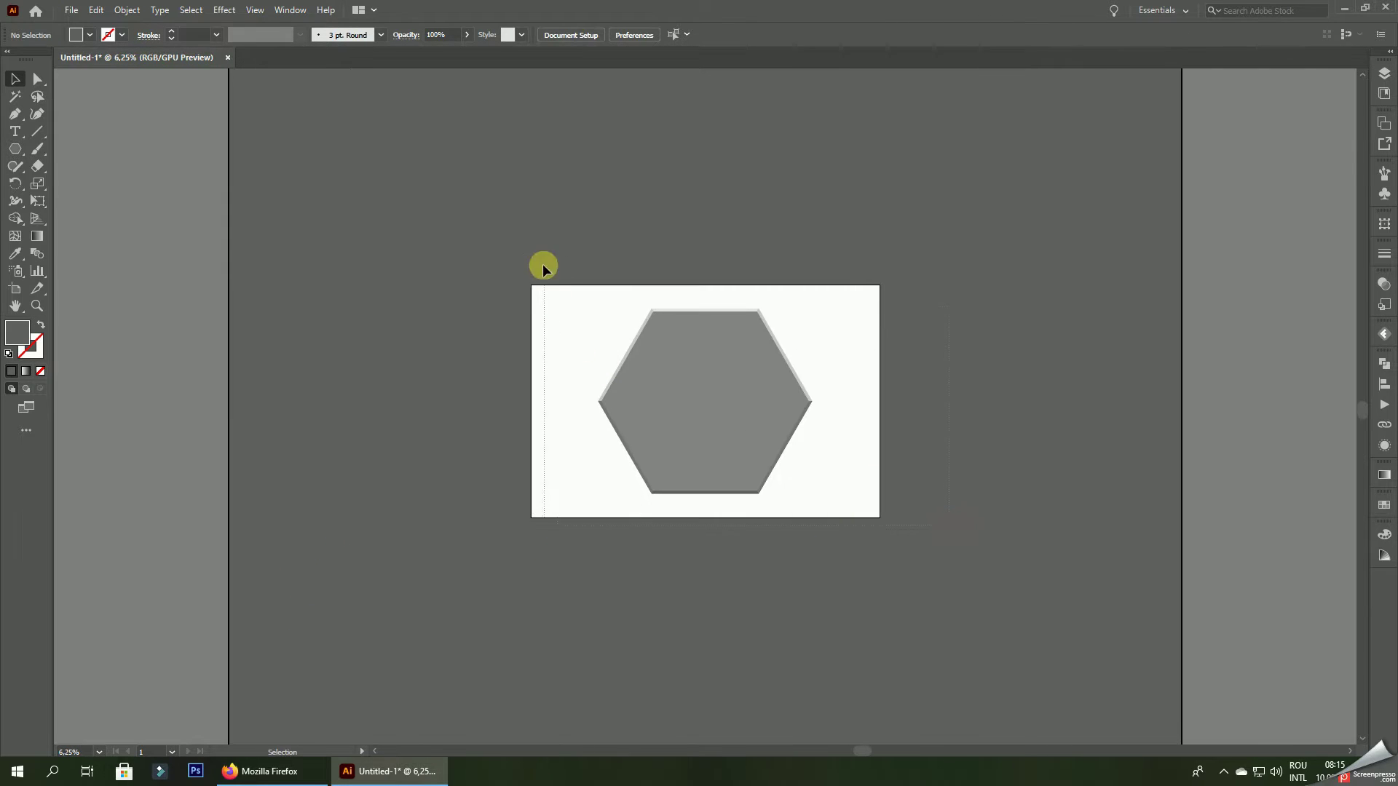
{"action": "key", "text": "ctrl+a"}
{"action": "right_click", "coordinate": [683, 318]}
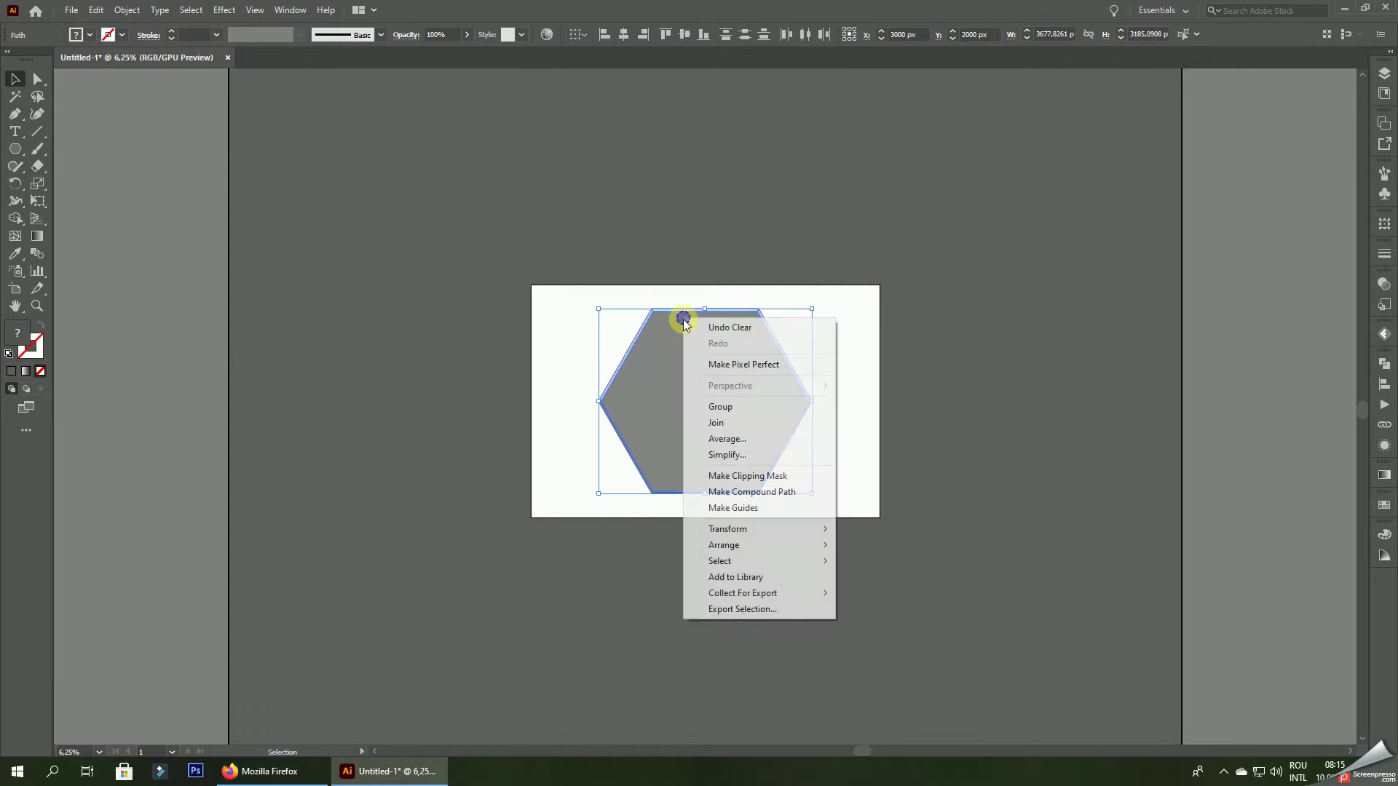
{"action": "left_click", "coordinate": [732, 410]}
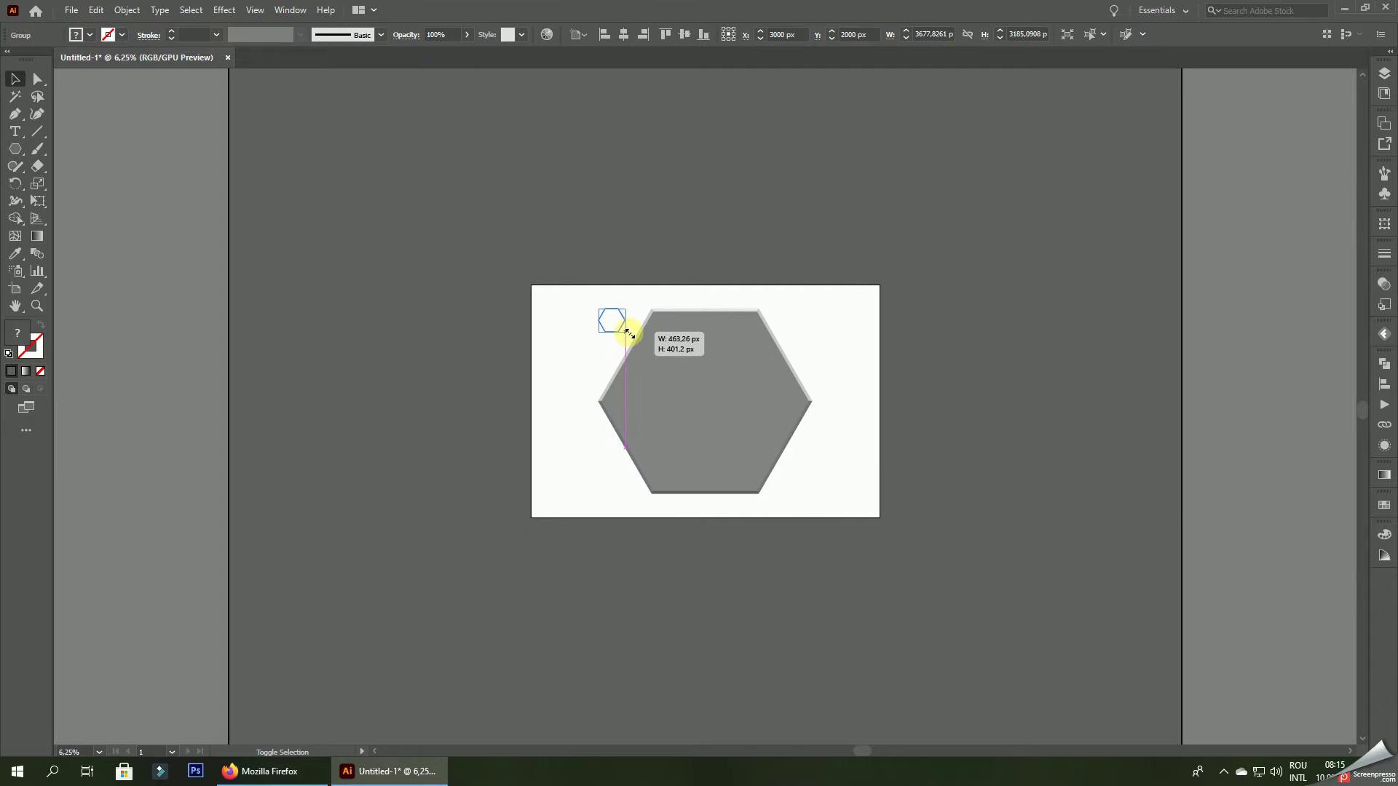
{"action": "left_click_drag", "start_coordinate": [810, 496], "coordinate": [617, 324]}
{"action": "left_click", "coordinate": [663, 343]}
- Move the small hexagon tile to the artboard's top-left
{"action": "scroll", "coordinate": [663, 342], "scroll_direction": "up", "scroll_amount": 3}
{"action": "scroll", "coordinate": [598, 294], "scroll_direction": "up", "scroll_amount": 1}
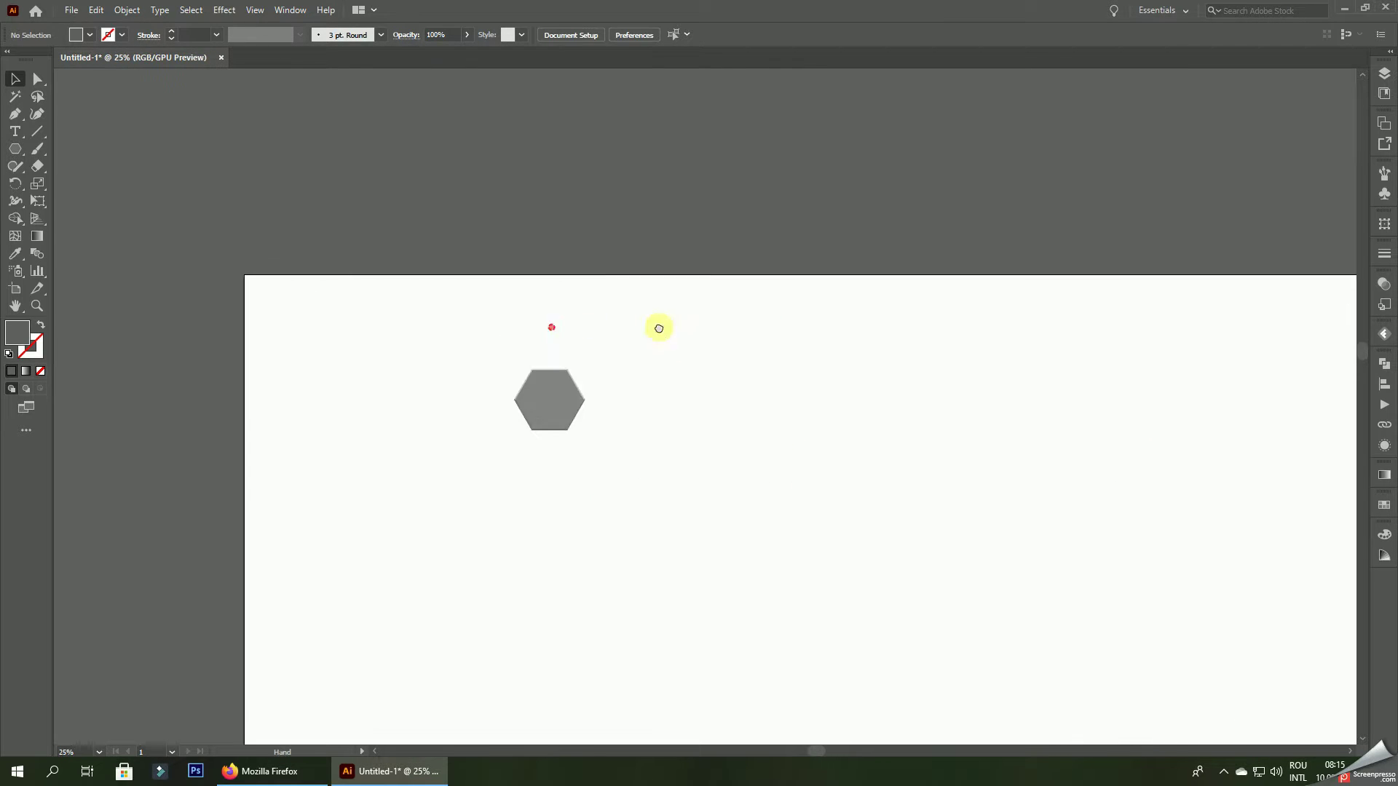
{"action": "scroll", "coordinate": [659, 328], "scroll_direction": "left", "scroll_amount": 2}
{"action": "mouse_move", "coordinate": [650, 409]}
{"action": "left_mouse_down"}
{"action": "mouse_move", "coordinate": [412, 341]}
{"action": "mouse_move", "coordinate": [837, 360]}
{"action": "left_mouse_up"}
{"action": "scroll", "coordinate": [406, 311], "scroll_direction": "up", "scroll_amount": 2}
{"action": "scroll", "coordinate": [396, 337], "scroll_direction": "up", "scroll_amount": 3}
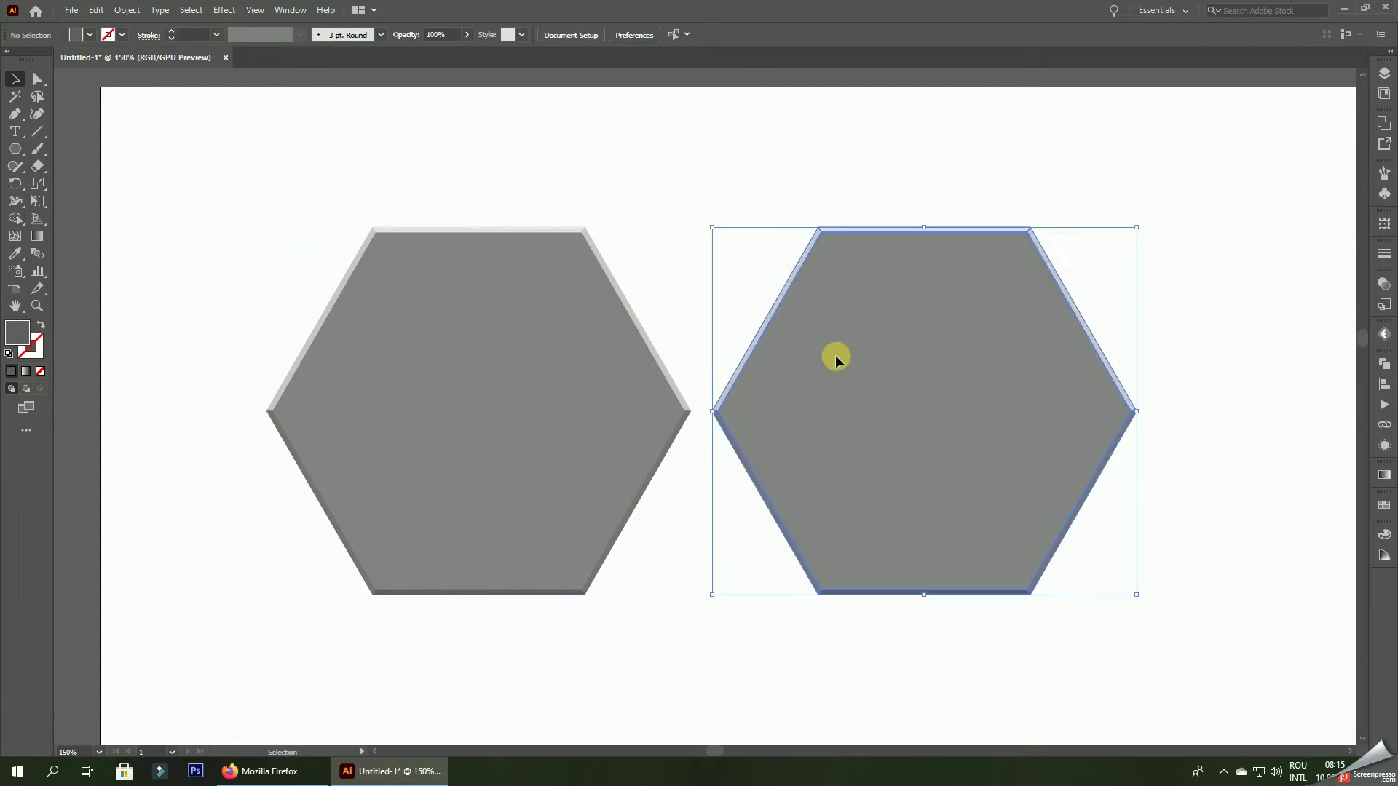
- Undo the side copy and place a hexagon copy below-right, its corner meeting the original
{"action": "key", "text": "ctrl+z"}
{"action": "mouse_move", "coordinate": [528, 353]}
{"action": "left_mouse_down"}
{"action": "mouse_move", "coordinate": [892, 556]}
{"action": "mouse_move", "coordinate": [851, 540]}
{"action": "left_mouse_up"}
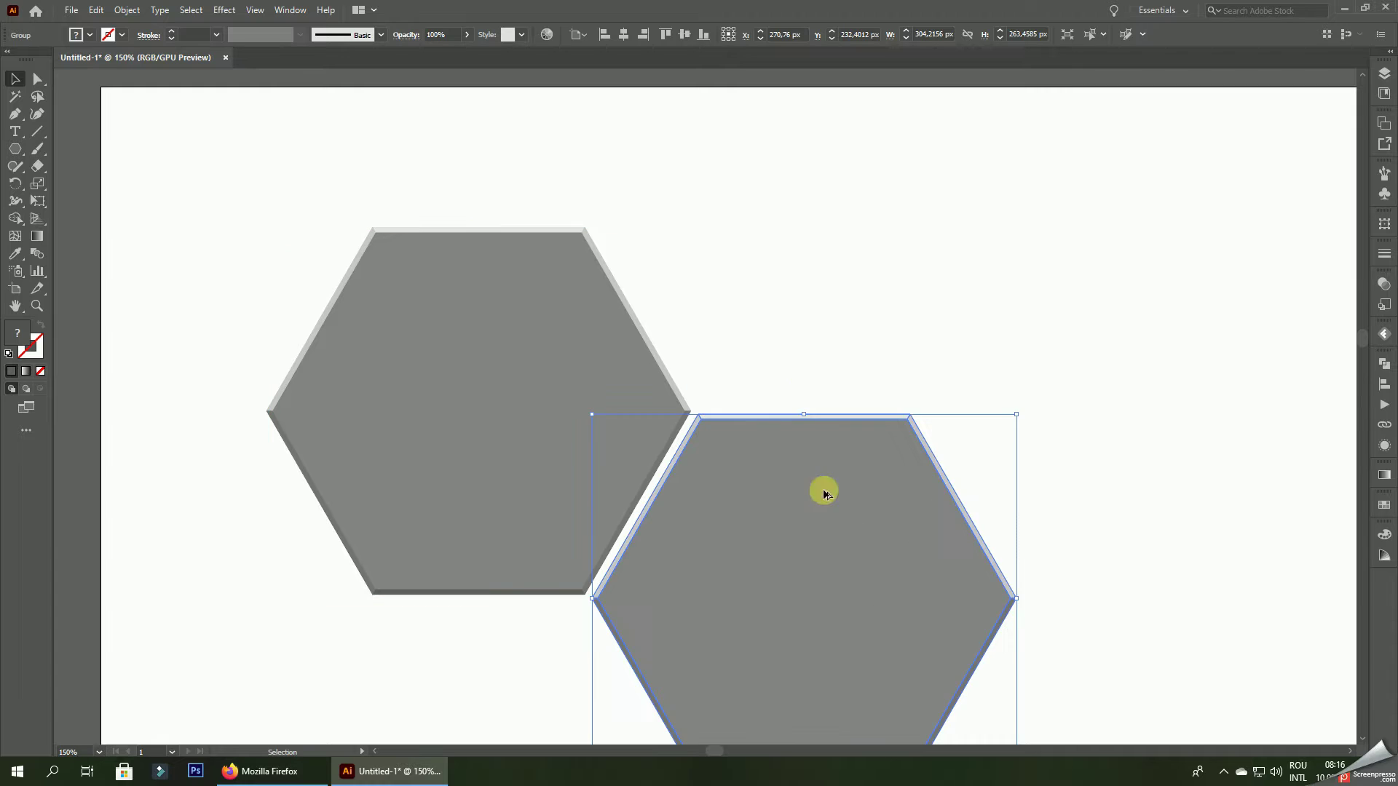
{"action": "left_click", "coordinate": [765, 325]}
{"action": "scroll", "coordinate": [623, 272], "scroll_direction": "down", "scroll_amount": 1}
{"action": "scroll", "coordinate": [637, 367], "scroll_direction": "up", "scroll_amount": 1}
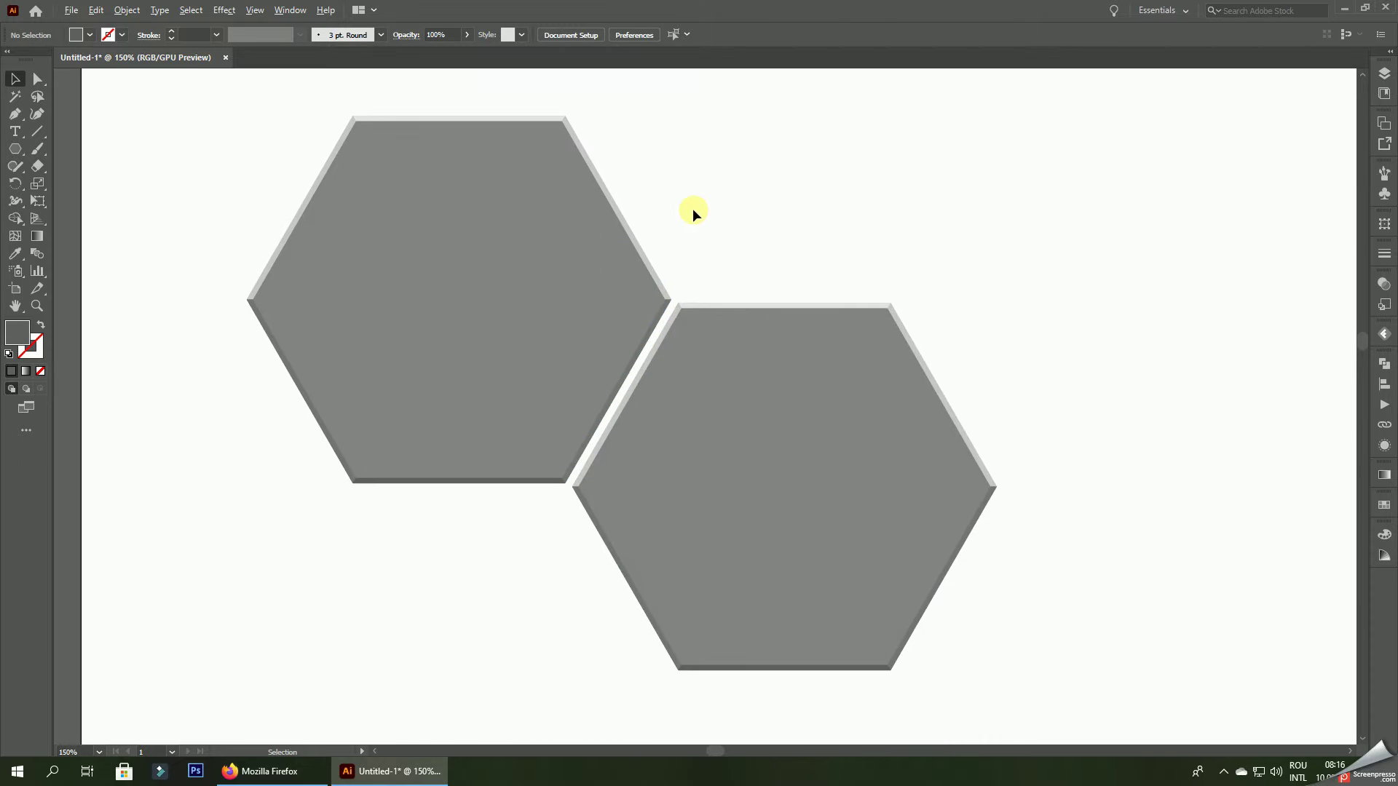
{"action": "scroll", "coordinate": [707, 295], "scroll_direction": "up", "scroll_amount": 4}
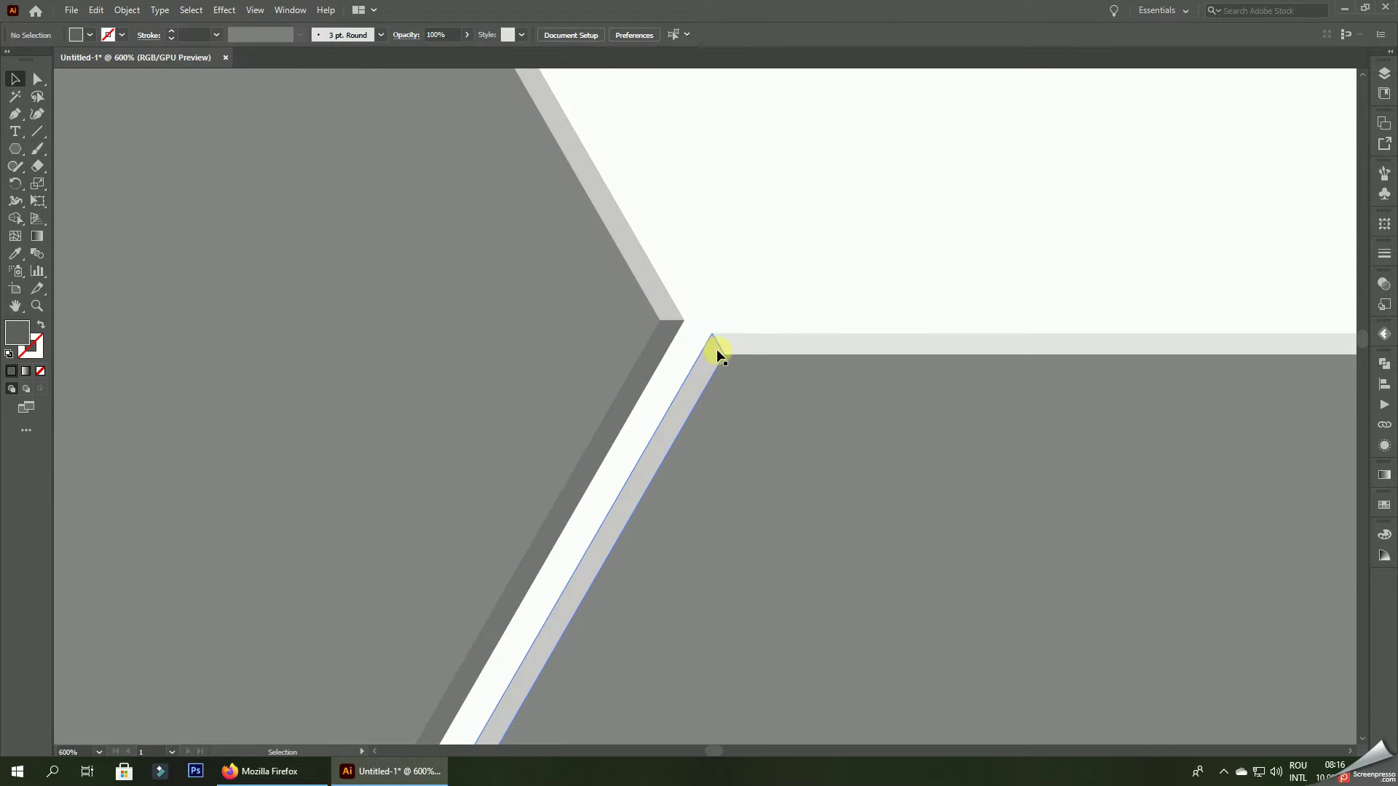
{"action": "left_click_drag", "start_coordinate": [728, 356], "coordinate": [705, 342]}
{"action": "left_click", "coordinate": [714, 253]}
{"action": "scroll", "coordinate": [714, 240], "scroll_direction": "down", "scroll_amount": 4}
{"action": "scroll", "coordinate": [714, 238], "scroll_direction": "down", "scroll_amount": 1}
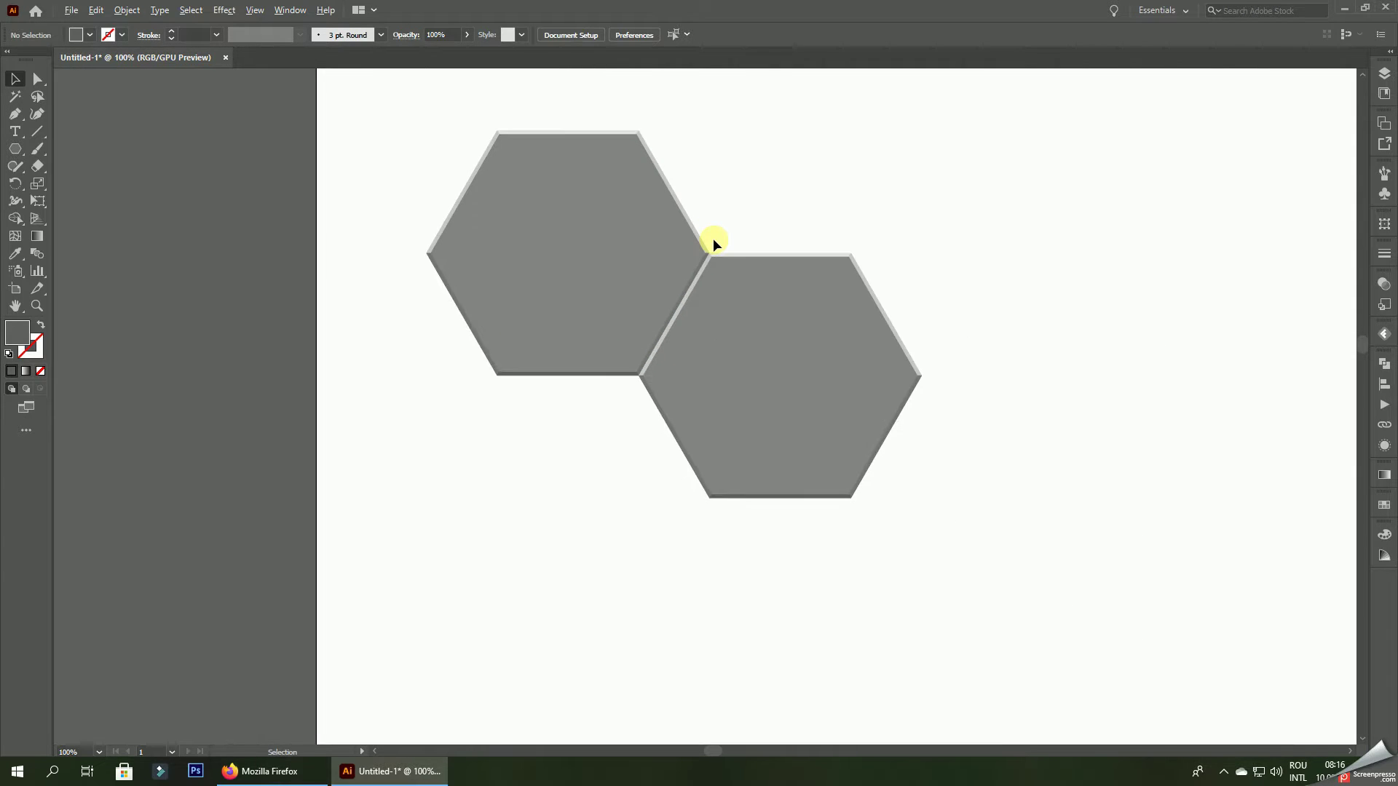
{"action": "scroll", "coordinate": [712, 260], "scroll_direction": "up", "scroll_amount": 1}
{"action": "scroll", "coordinate": [712, 284], "scroll_direction": "up", "scroll_amount": 3}
{"action": "left_click_drag", "start_coordinate": [718, 284], "coordinate": [727, 296]}
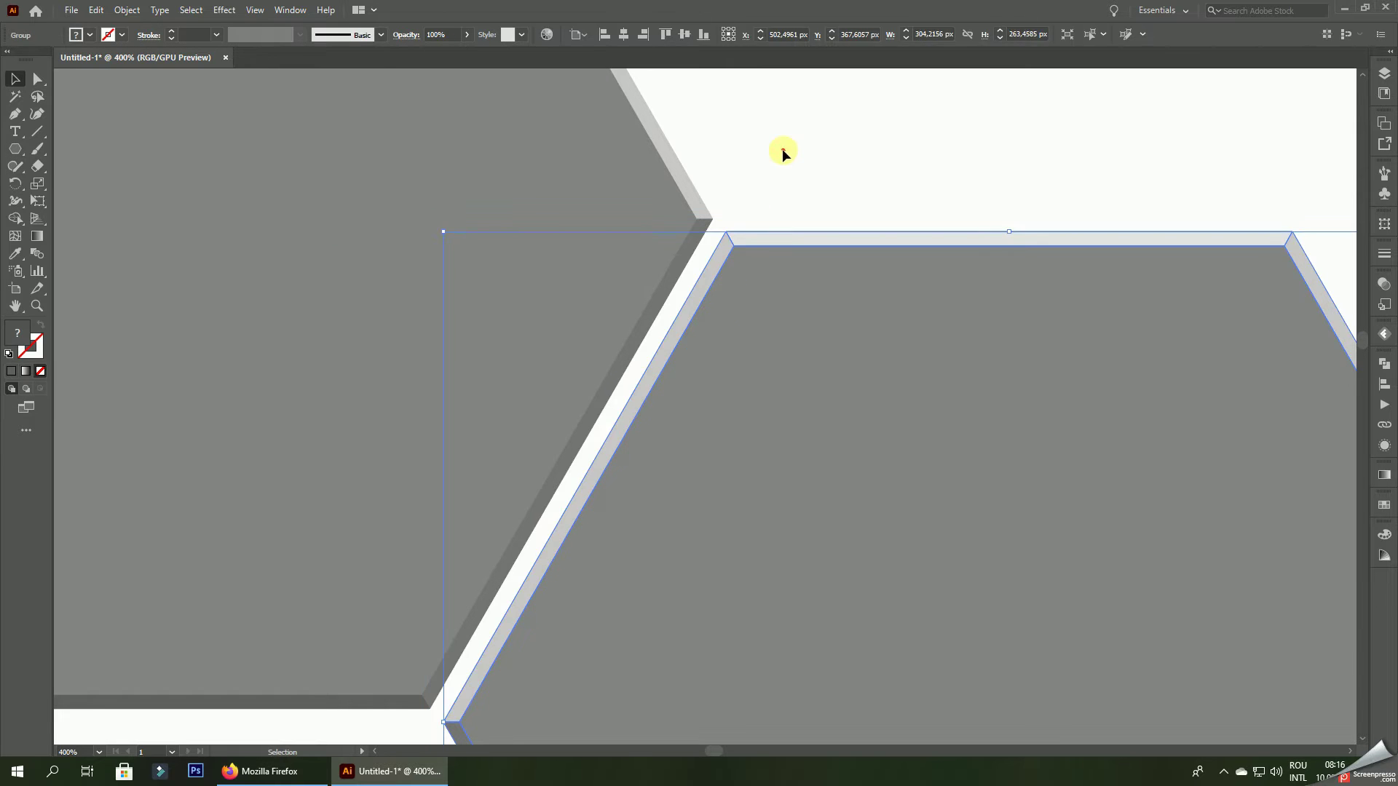
- Copy the lower hexagon straight upward and nudge it down to close the gap
{"action": "scroll", "coordinate": [783, 300], "scroll_direction": "down", "scroll_amount": 3}
{"action": "mouse_move", "coordinate": [854, 436]}
{"action": "left_mouse_down"}
{"action": "mouse_move", "coordinate": [752, 575]}
{"action": "mouse_move", "coordinate": [758, 235]}
{"action": "left_mouse_up"}
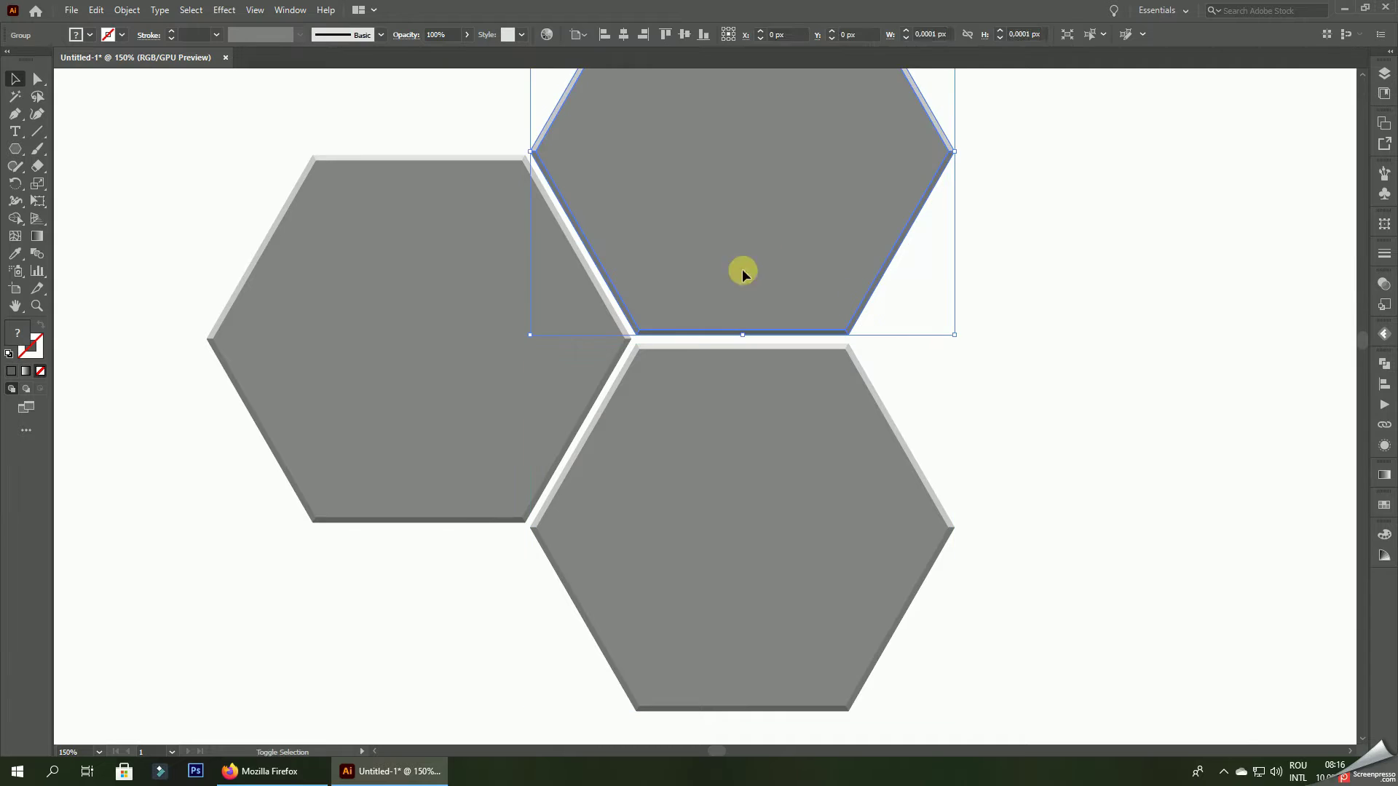
{"action": "scroll", "coordinate": [665, 318], "scroll_direction": "up", "scroll_amount": 2}
{"action": "scroll", "coordinate": [661, 324], "scroll_direction": "up", "scroll_amount": 2}
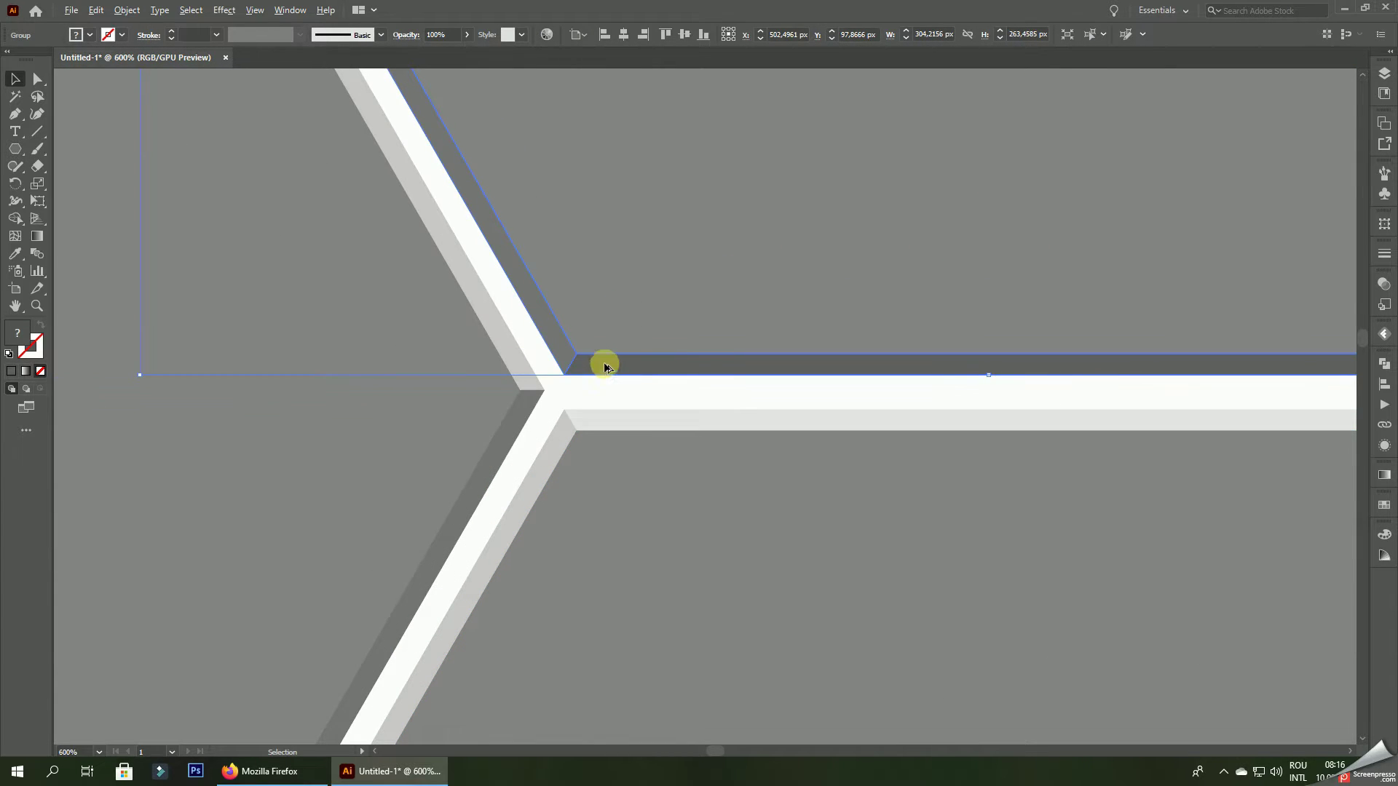
{"action": "scroll", "coordinate": [605, 365], "scroll_direction": "up", "scroll_amount": 2}
{"action": "left_click_drag", "start_coordinate": [616, 311], "coordinate": [615, 341]}
{"action": "scroll", "coordinate": [578, 343], "scroll_direction": "down", "scroll_amount": 3}
{"action": "scroll", "coordinate": [611, 275], "scroll_direction": "down", "scroll_amount": 5}
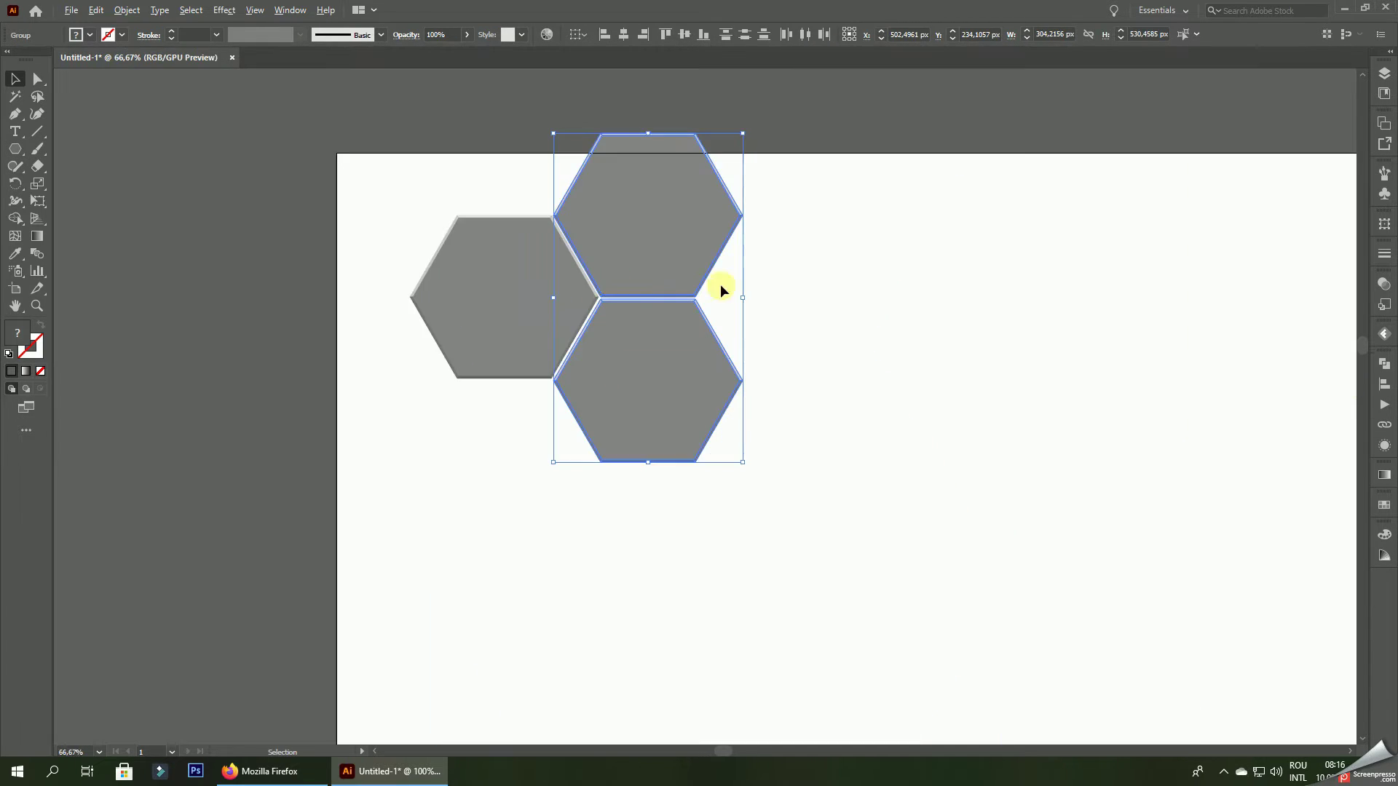
- Select the top hexagon, check its context options, then clear the selection
{"action": "left_click", "coordinate": [880, 281]}
{"action": "scroll", "coordinate": [624, 277], "scroll_direction": "up", "scroll_amount": 3}
{"action": "left_click", "coordinate": [613, 284]}
{"action": "right_click", "coordinate": [622, 287]}
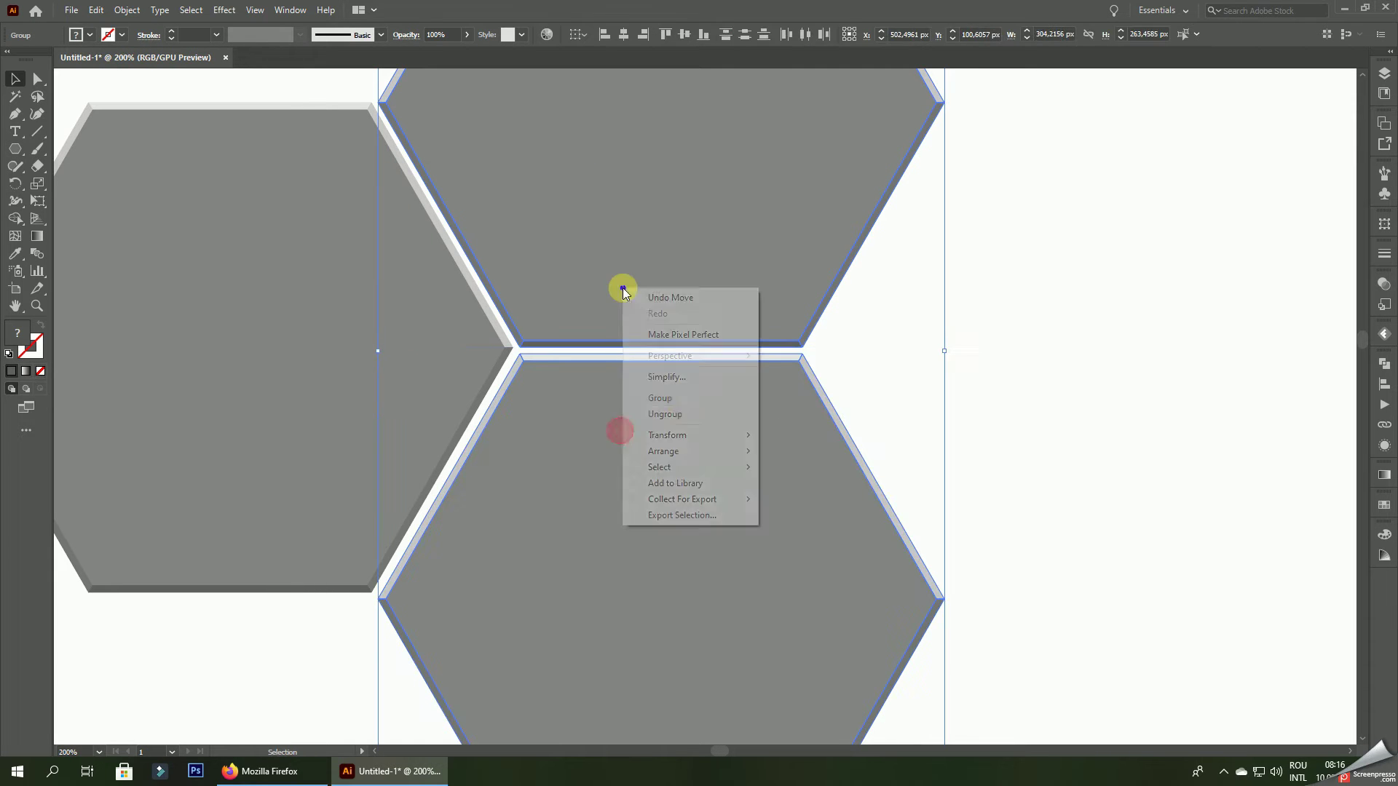
{"action": "left_click", "coordinate": [680, 397]}
{"action": "left_click", "coordinate": [955, 379]}
{"action": "scroll", "coordinate": [531, 364], "scroll_direction": "up", "scroll_amount": 4}
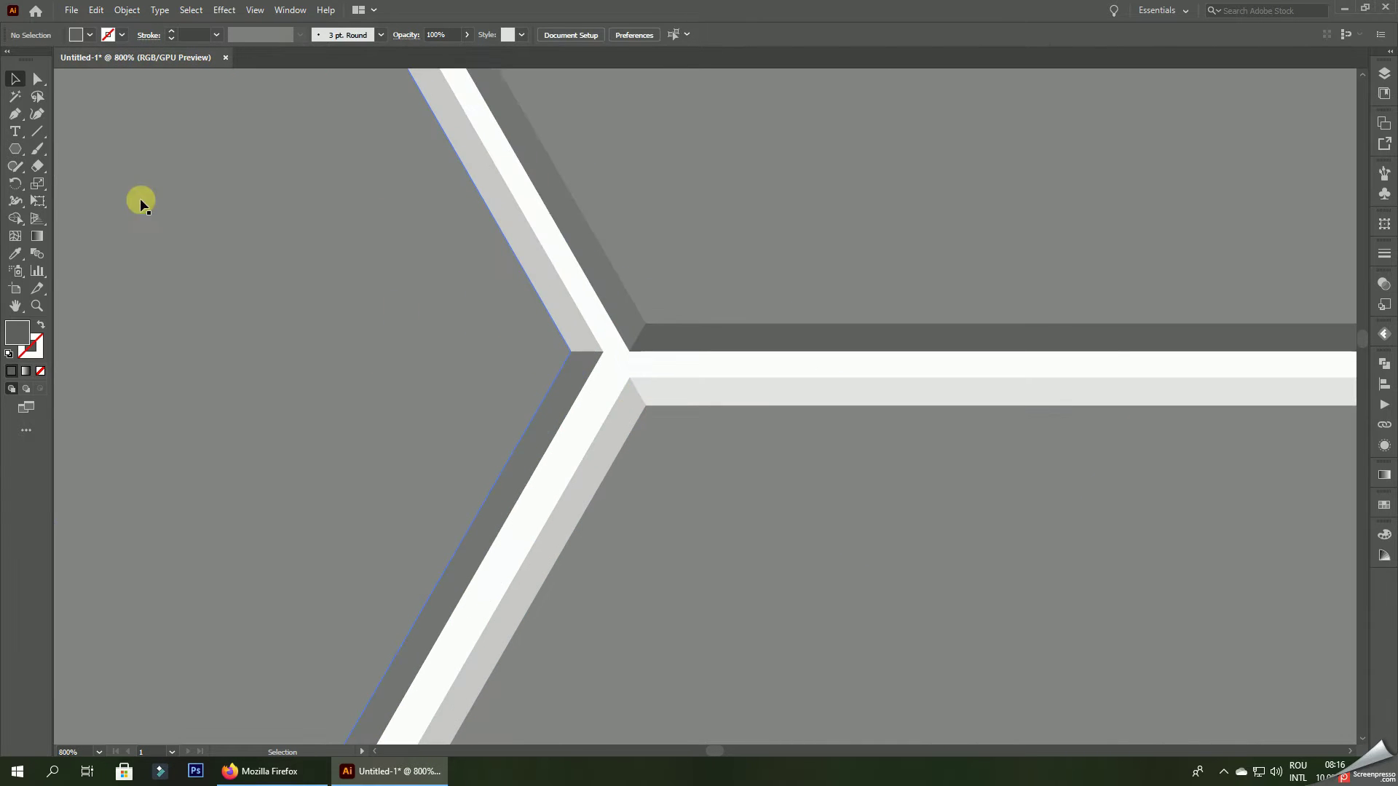
- Draw a tiny spacer square with the Rectangle Tool and move it into the hexagon junction gap
{"action": "left_click_drag", "start_coordinate": [16, 153], "coordinate": [78, 146]}
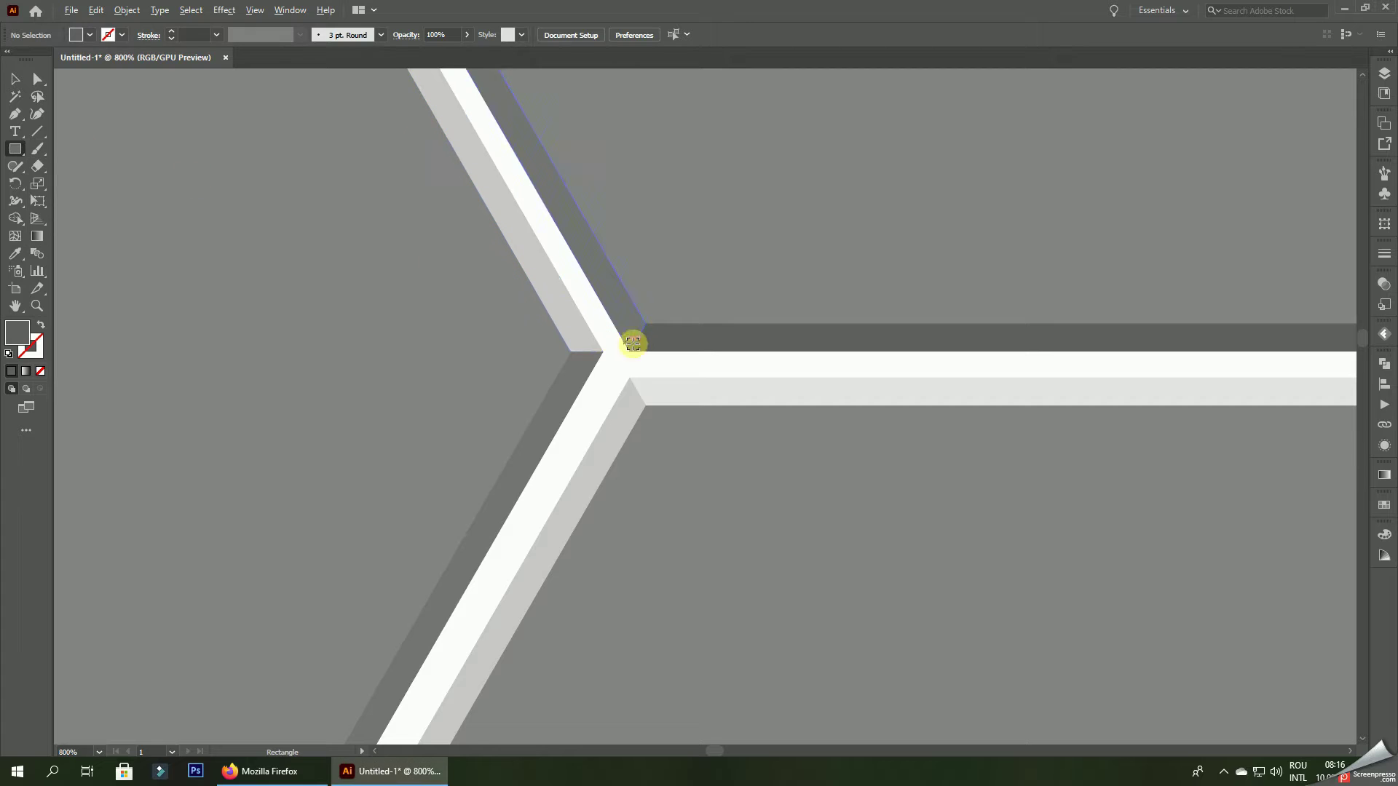
{"action": "scroll", "coordinate": [664, 357], "scroll_direction": "up", "scroll_amount": 2}
{"action": "left_click_drag", "start_coordinate": [666, 356], "coordinate": [720, 408]}
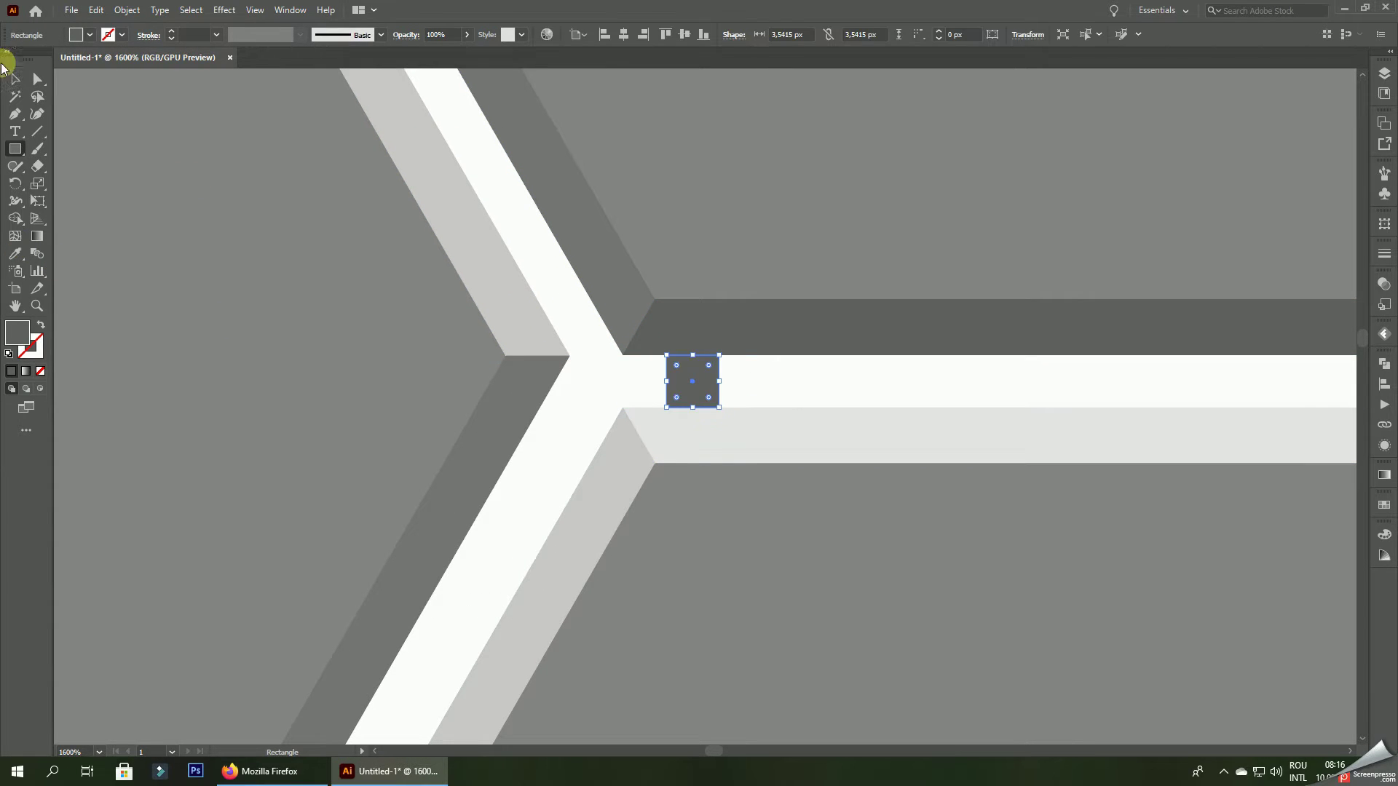
{"action": "left_click", "coordinate": [609, 377]}
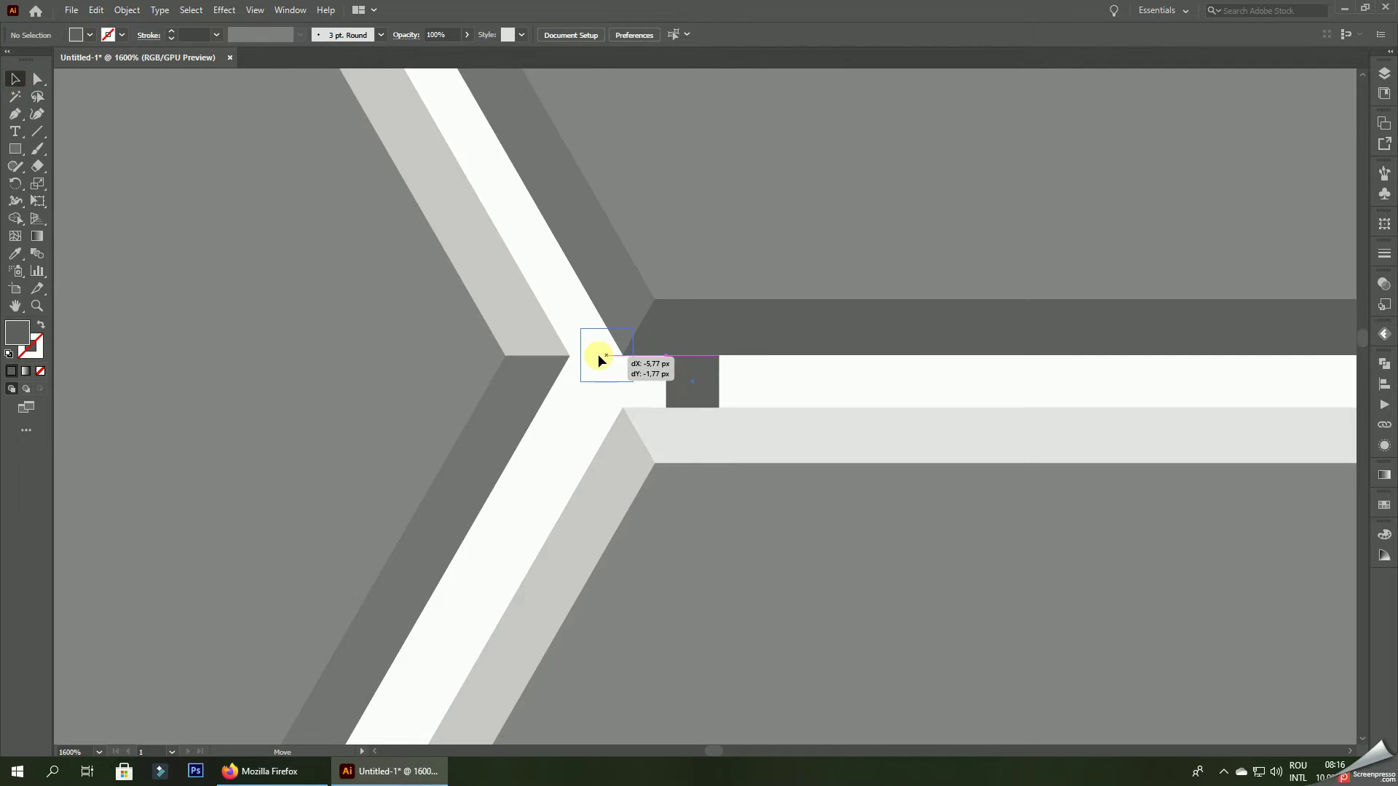
{"action": "left_click_drag", "start_coordinate": [599, 358], "coordinate": [600, 357]}
- Shift the hexagons slightly up against the spacer square
{"action": "left_click_drag", "start_coordinate": [724, 308], "coordinate": [720, 296]}
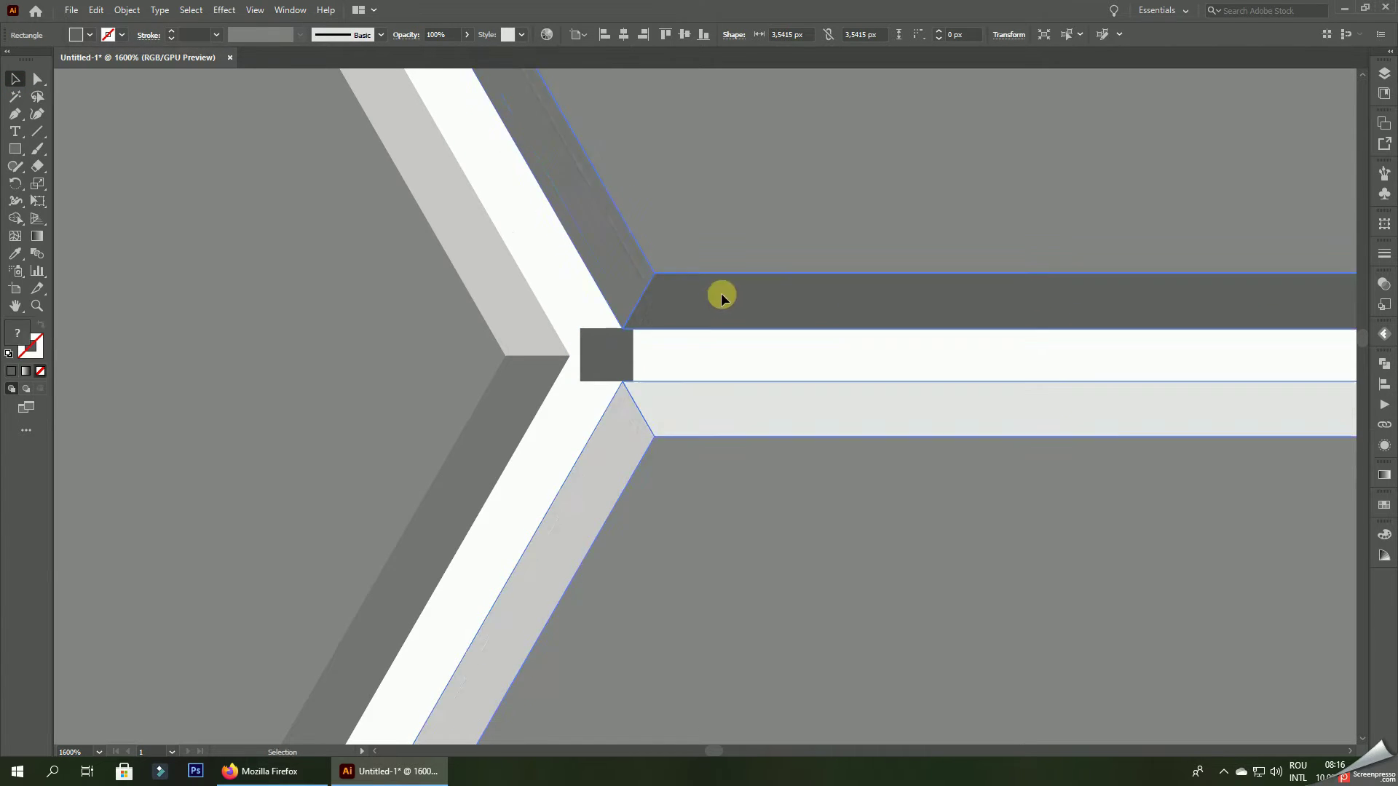
{"action": "scroll", "coordinate": [399, 358], "scroll_direction": "down", "scroll_amount": 5}
{"action": "scroll", "coordinate": [456, 415], "scroll_direction": "down", "scroll_amount": 4}
{"action": "key", "text": "ctrl+shift+a"}
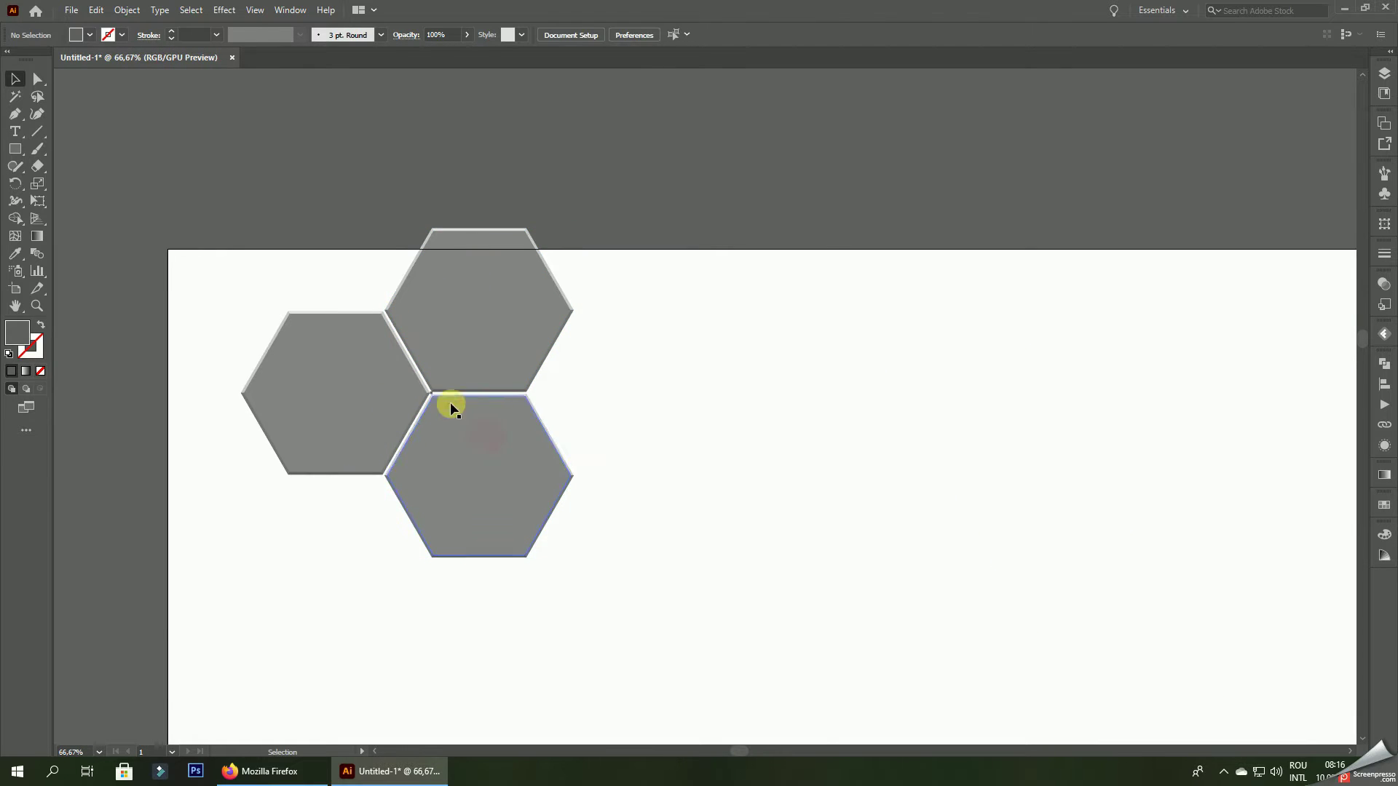
{"action": "scroll", "coordinate": [446, 401], "scroll_direction": "up", "scroll_amount": 3}
{"action": "scroll", "coordinate": [535, 313], "scroll_direction": "down", "scroll_amount": 2}
- Nudge the right hexagon pair up by fractions of a pixel, undoing one overshoot
{"action": "left_click_drag", "start_coordinate": [537, 400], "coordinate": [534, 421]}
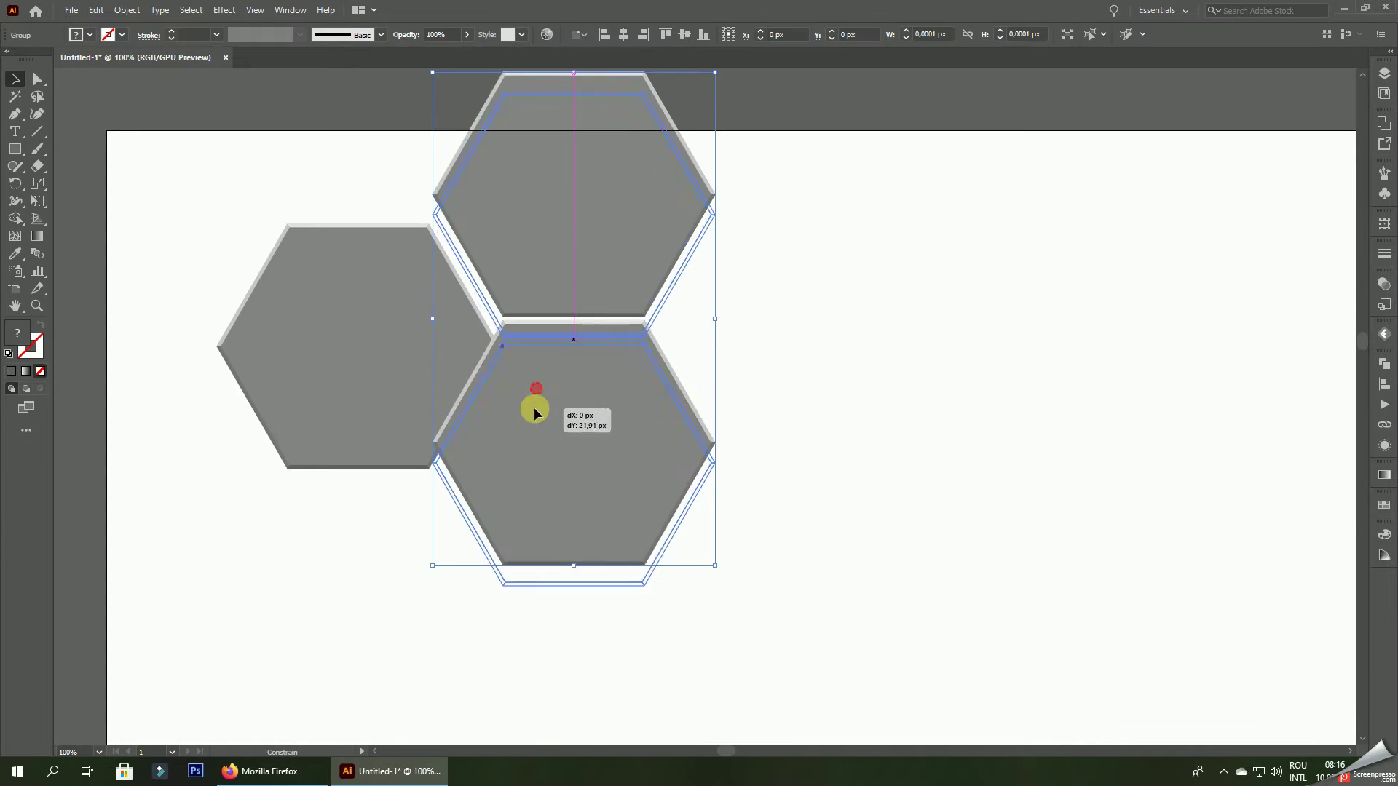
{"action": "scroll", "coordinate": [462, 353], "scroll_direction": "up", "scroll_amount": 2}
{"action": "scroll", "coordinate": [514, 374], "scroll_direction": "up", "scroll_amount": 3}
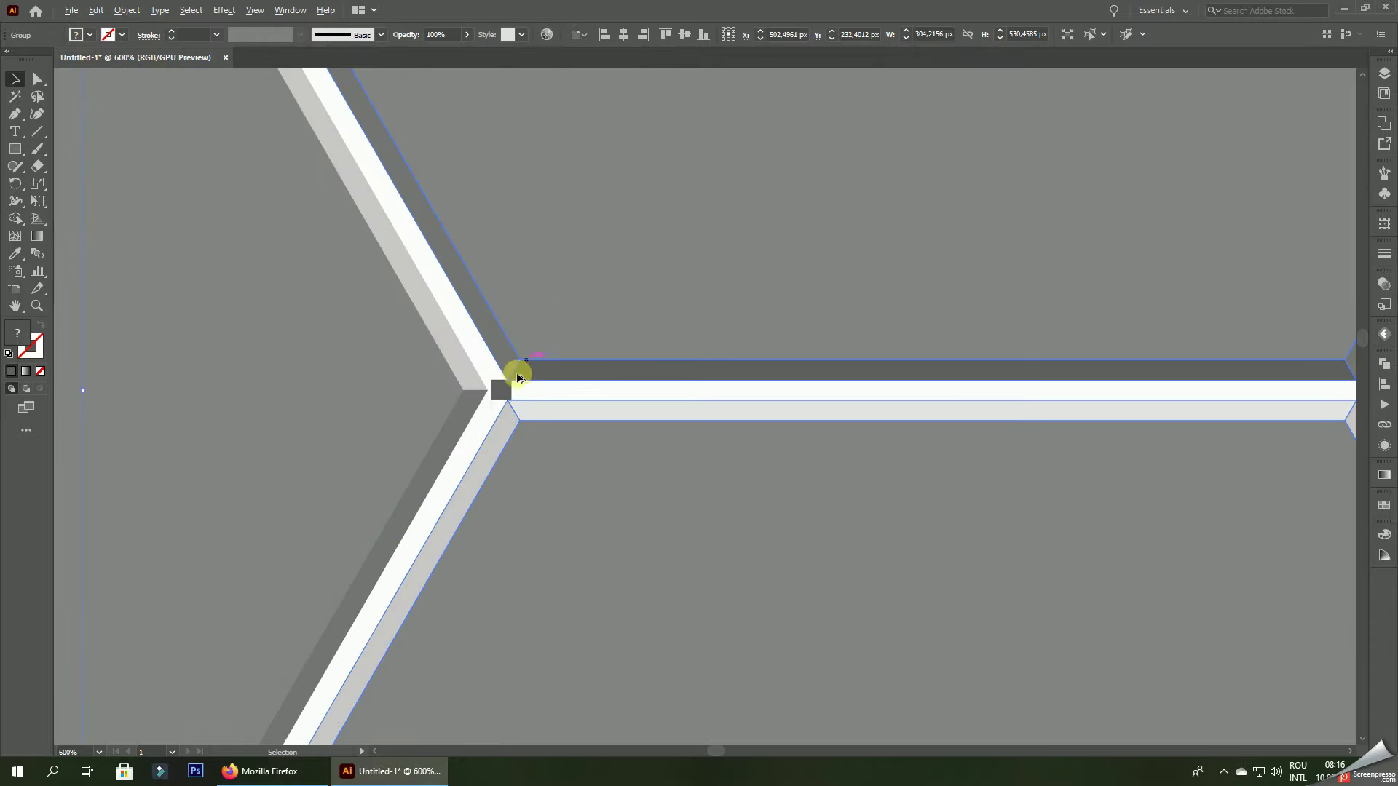
{"action": "scroll", "coordinate": [515, 390], "scroll_direction": "up", "scroll_amount": 4}
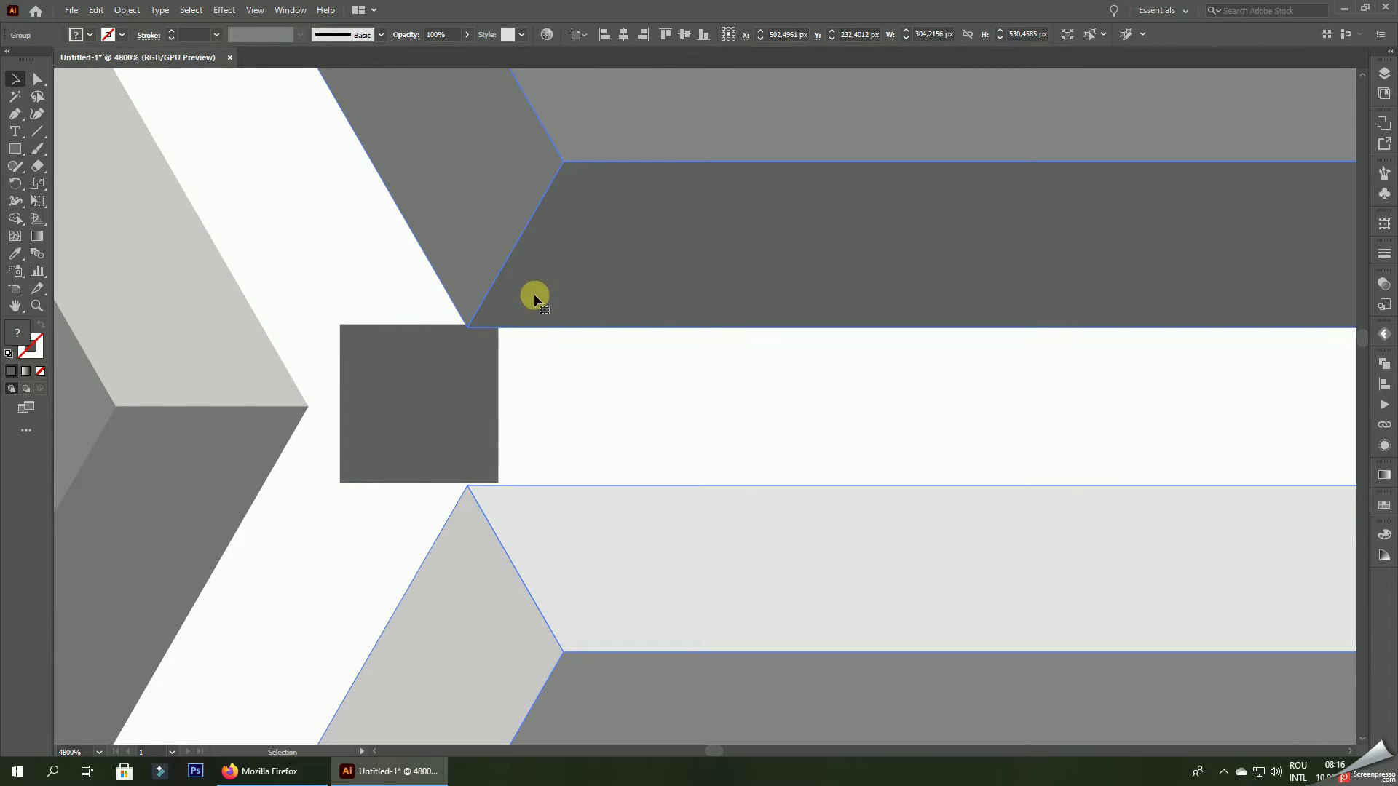
{"action": "left_click_drag", "start_coordinate": [536, 290], "coordinate": [535, 285]}
{"action": "scroll", "coordinate": [534, 289], "scroll_direction": "up", "scroll_amount": 3}
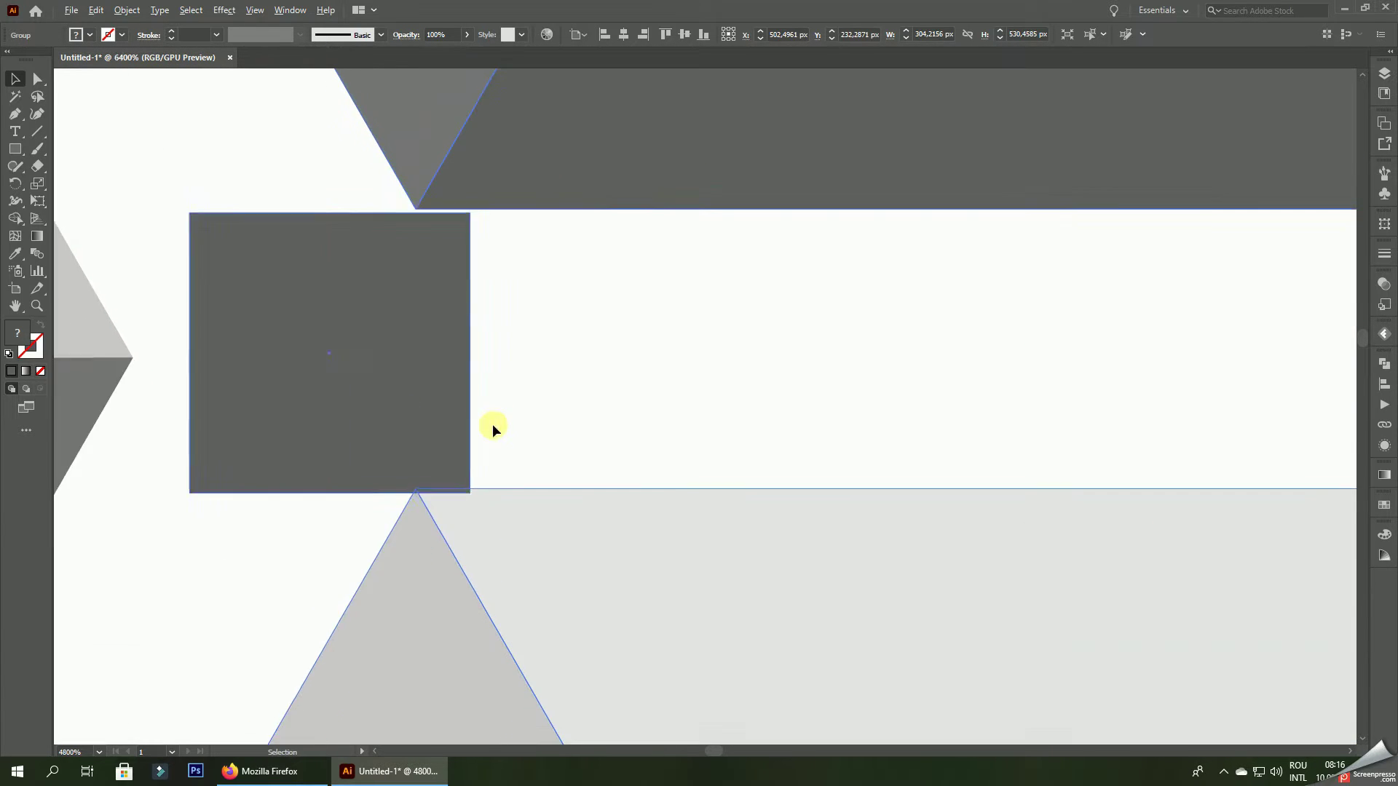
{"action": "scroll", "coordinate": [493, 427], "scroll_direction": "up", "scroll_amount": 3}
{"action": "mouse_move", "coordinate": [509, 628]}
{"action": "left_mouse_down"}
{"action": "mouse_move", "coordinate": [566, 569]}
{"action": "mouse_move", "coordinate": [550, 568]}
{"action": "left_mouse_up"}
{"action": "key", "text": "ctrl+z"}
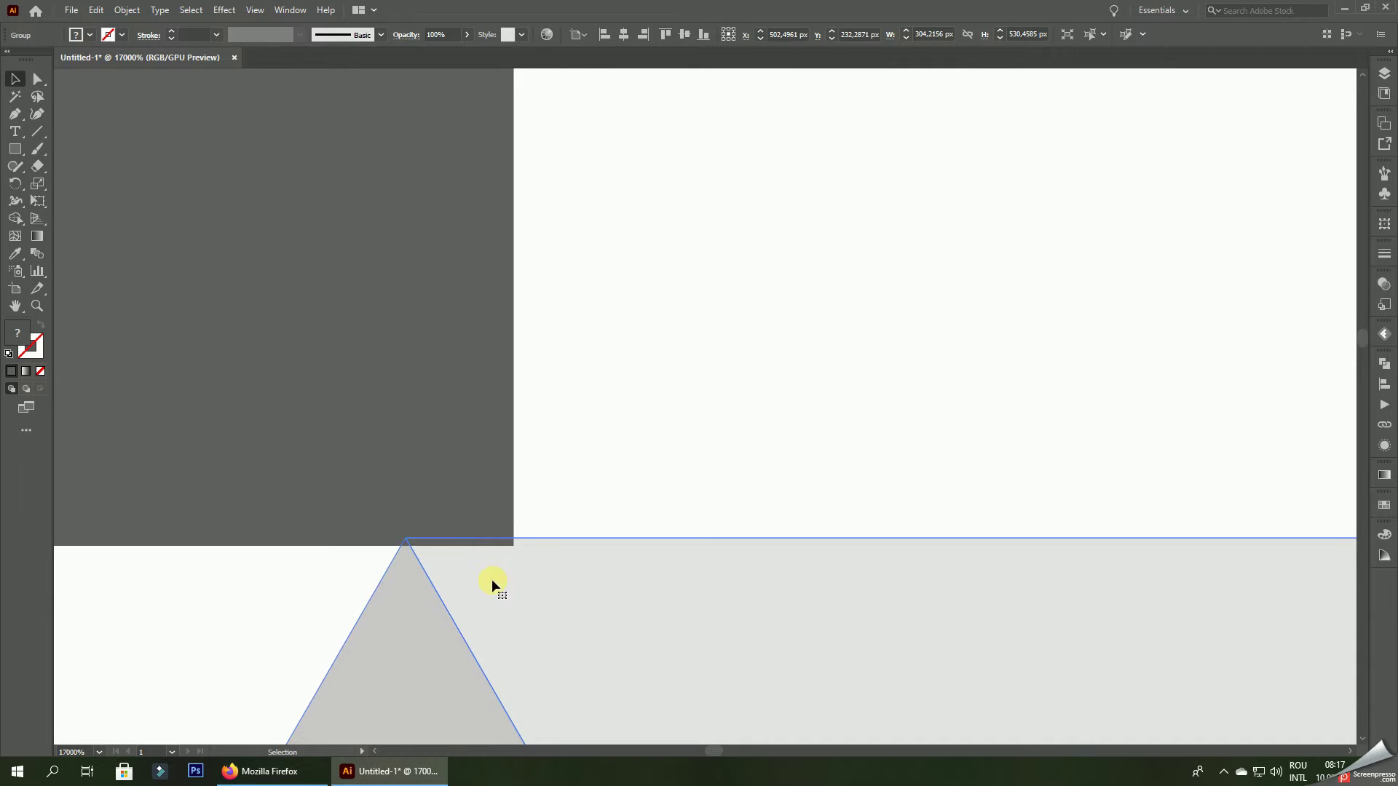
- Nudge the hexagon pair down onto the triangle tip
{"action": "scroll", "coordinate": [491, 579], "scroll_direction": "up", "scroll_amount": 3}
{"action": "left_click_drag", "start_coordinate": [707, 686], "coordinate": [582, 470]}
{"action": "left_click_drag", "start_coordinate": [473, 321], "coordinate": [470, 333]}
{"action": "left_click", "coordinate": [701, 206]}
{"action": "scroll", "coordinate": [605, 457], "scroll_direction": "down", "scroll_amount": 10}
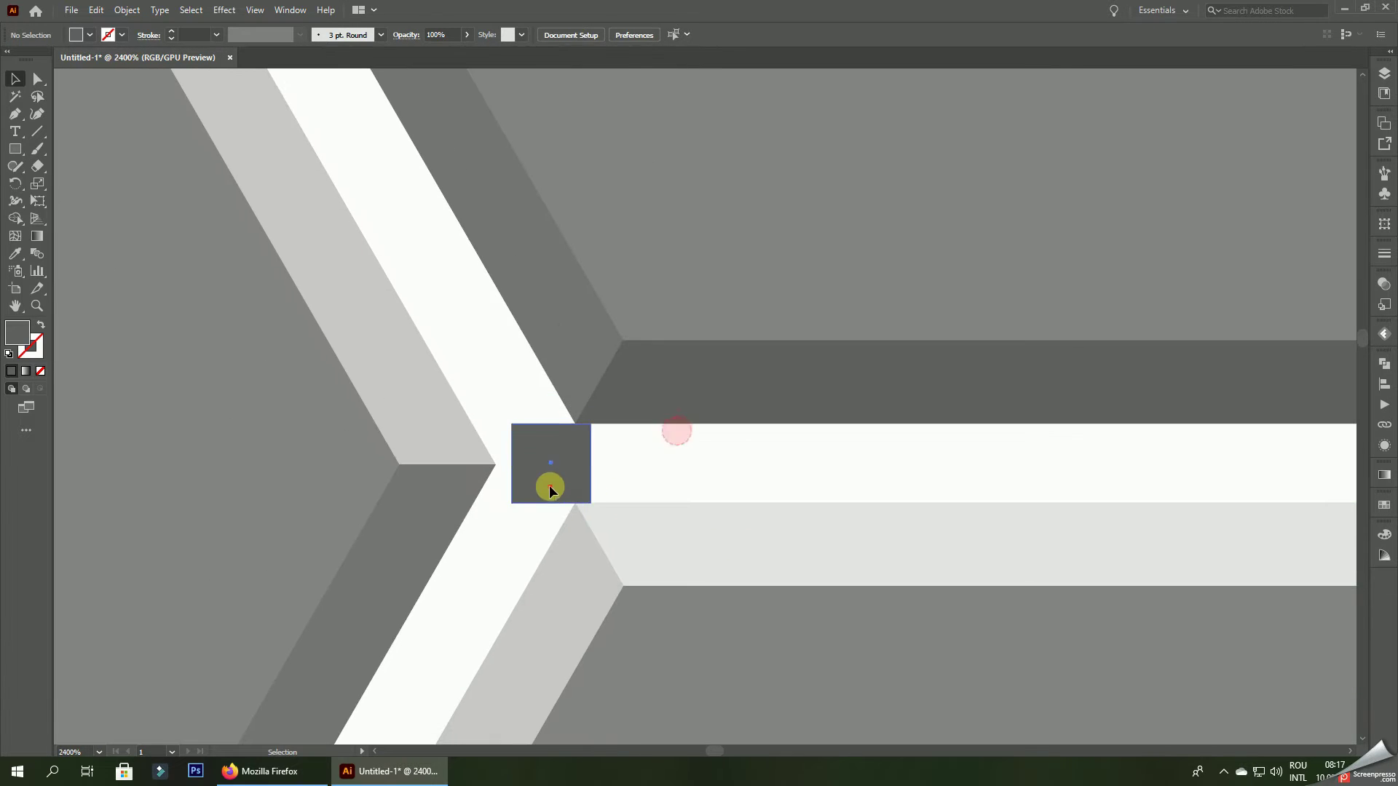
- Remove the spacer square and slide the hexagon pair sideways into final alignment
{"action": "key", "text": "ctrl+z"}
{"action": "key", "text": "ctrl+z"}
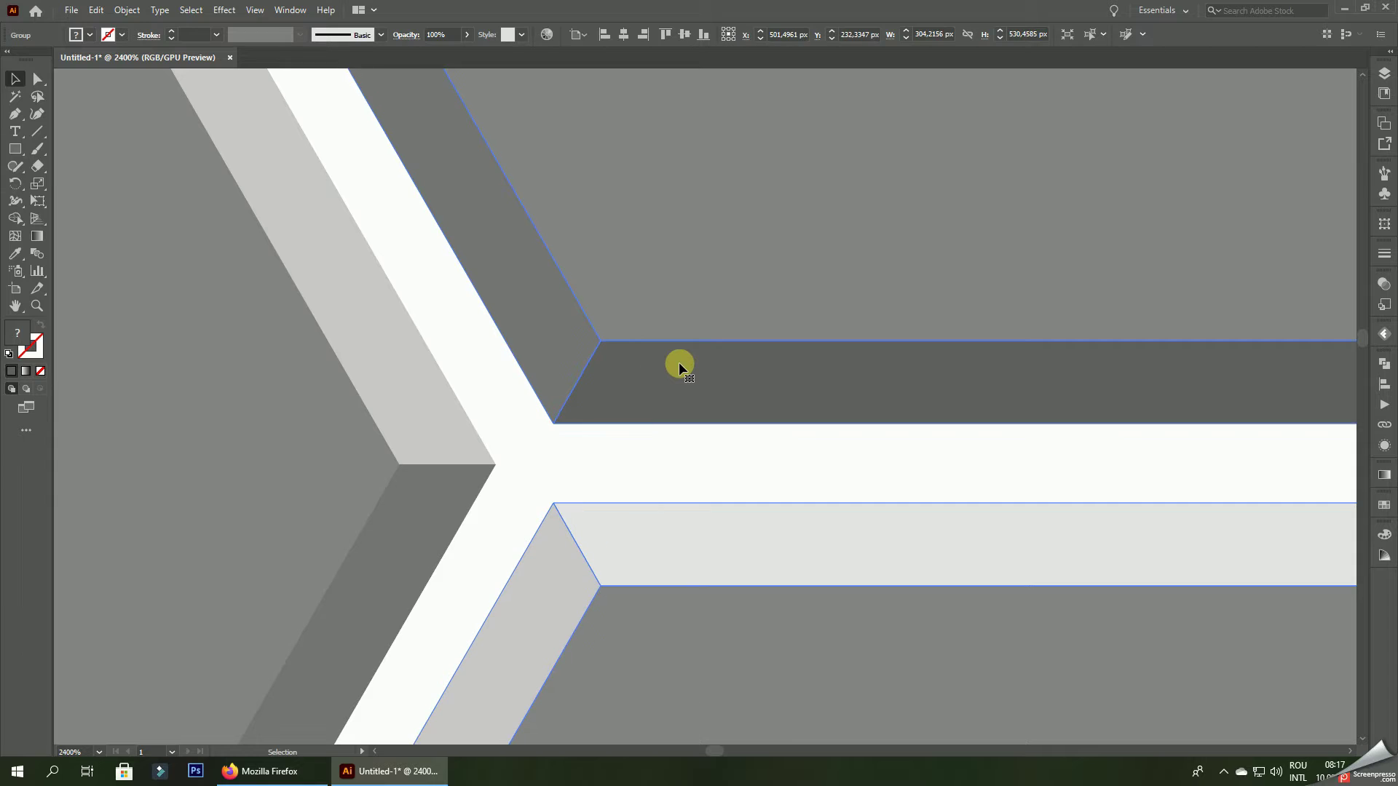
{"action": "scroll", "coordinate": [702, 413], "scroll_direction": "up", "scroll_amount": 1}
{"action": "left_click_drag", "start_coordinate": [622, 397], "coordinate": [633, 387]}
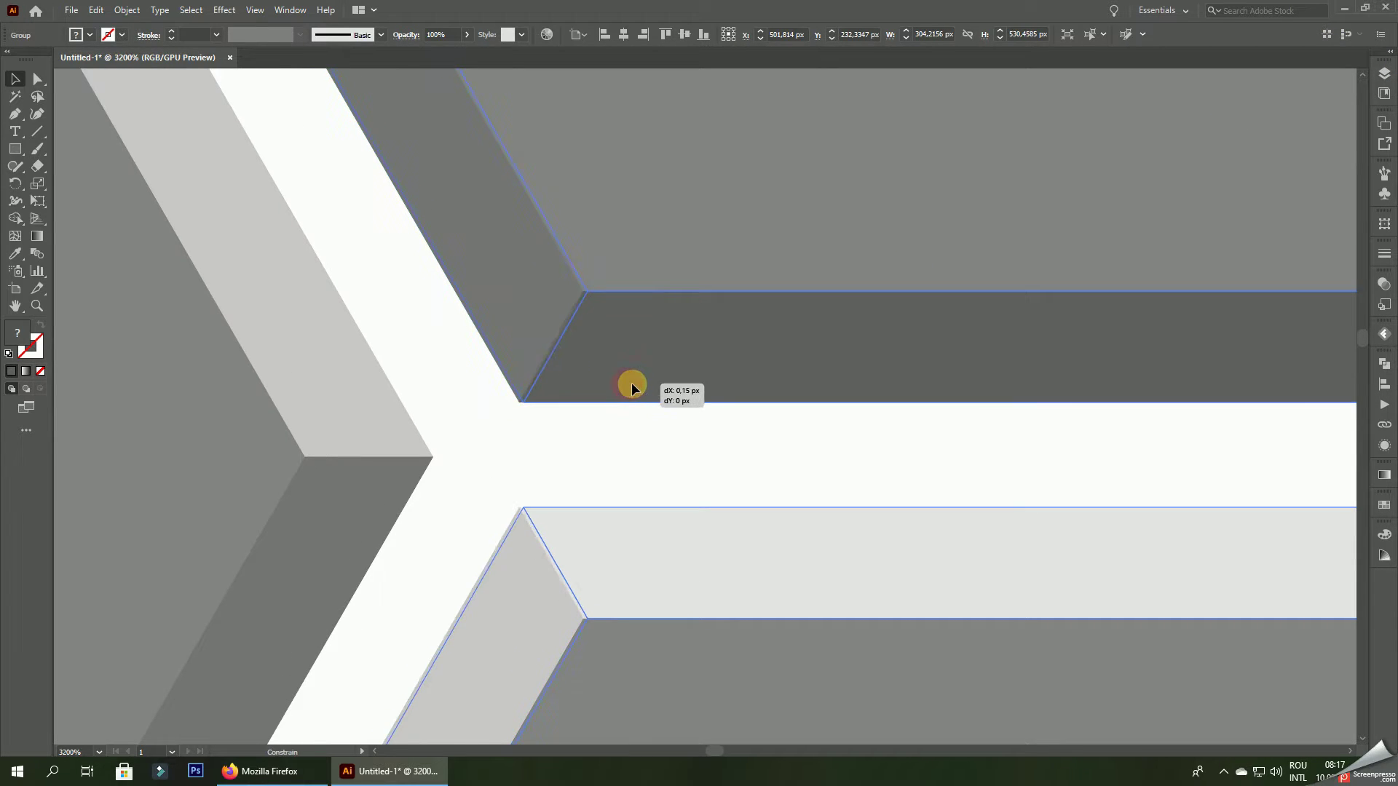
{"action": "left_click", "coordinate": [596, 481]}
- Copy the left hexagon to the right of the stacked pair as a fourth tile, then zoom out
{"action": "scroll", "coordinate": [554, 440], "scroll_direction": "down", "scroll_amount": 9}
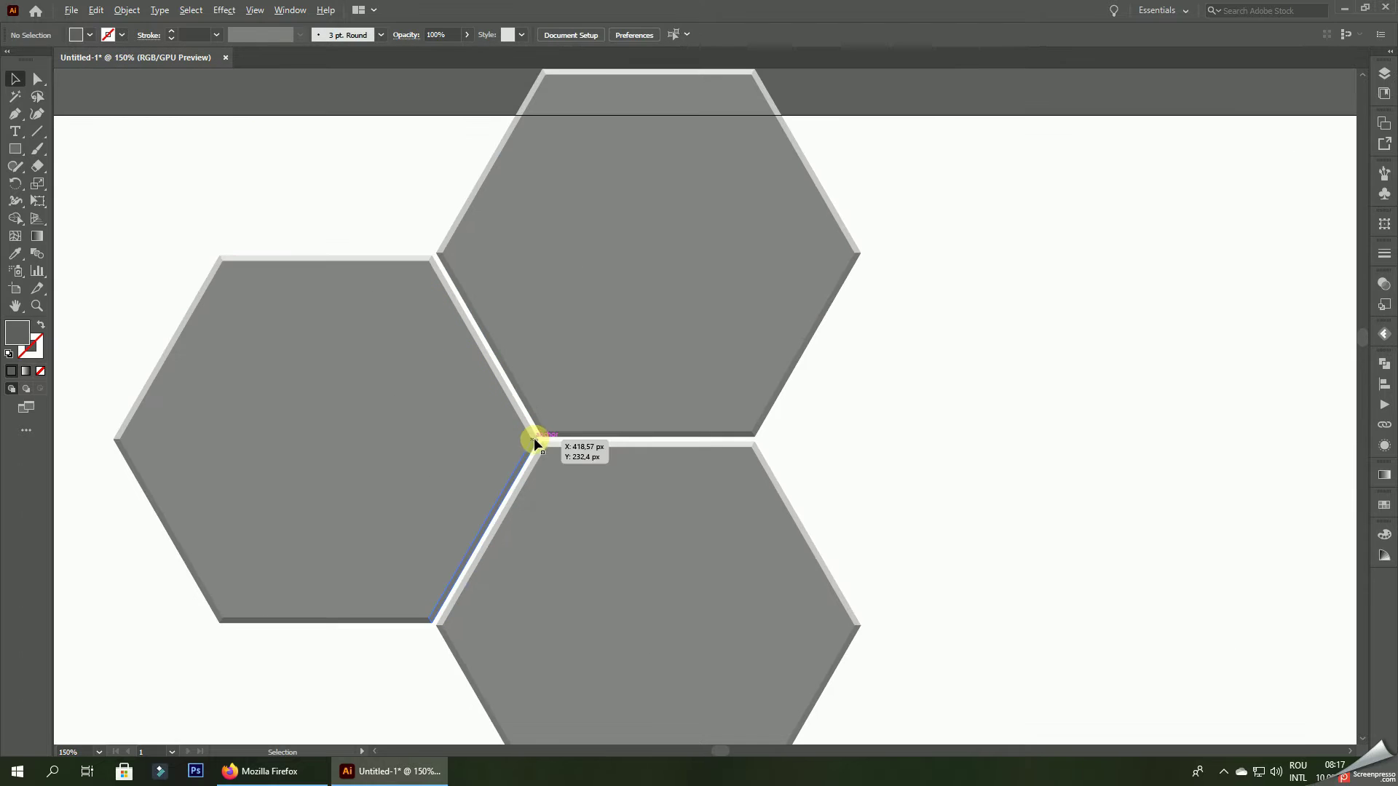
{"action": "mouse_move", "coordinate": [406, 446]}
{"action": "left_mouse_down"}
{"action": "mouse_move", "coordinate": [947, 447]}
{"action": "mouse_move", "coordinate": [809, 435]}
{"action": "left_mouse_up"}
{"action": "scroll", "coordinate": [757, 450], "scroll_direction": "up", "scroll_amount": 8}
{"action": "left_click", "coordinate": [549, 469]}
{"action": "key", "text": "ctrl+1"}
{"action": "scroll", "coordinate": [724, 474], "scroll_direction": "down", "scroll_amount": 2}
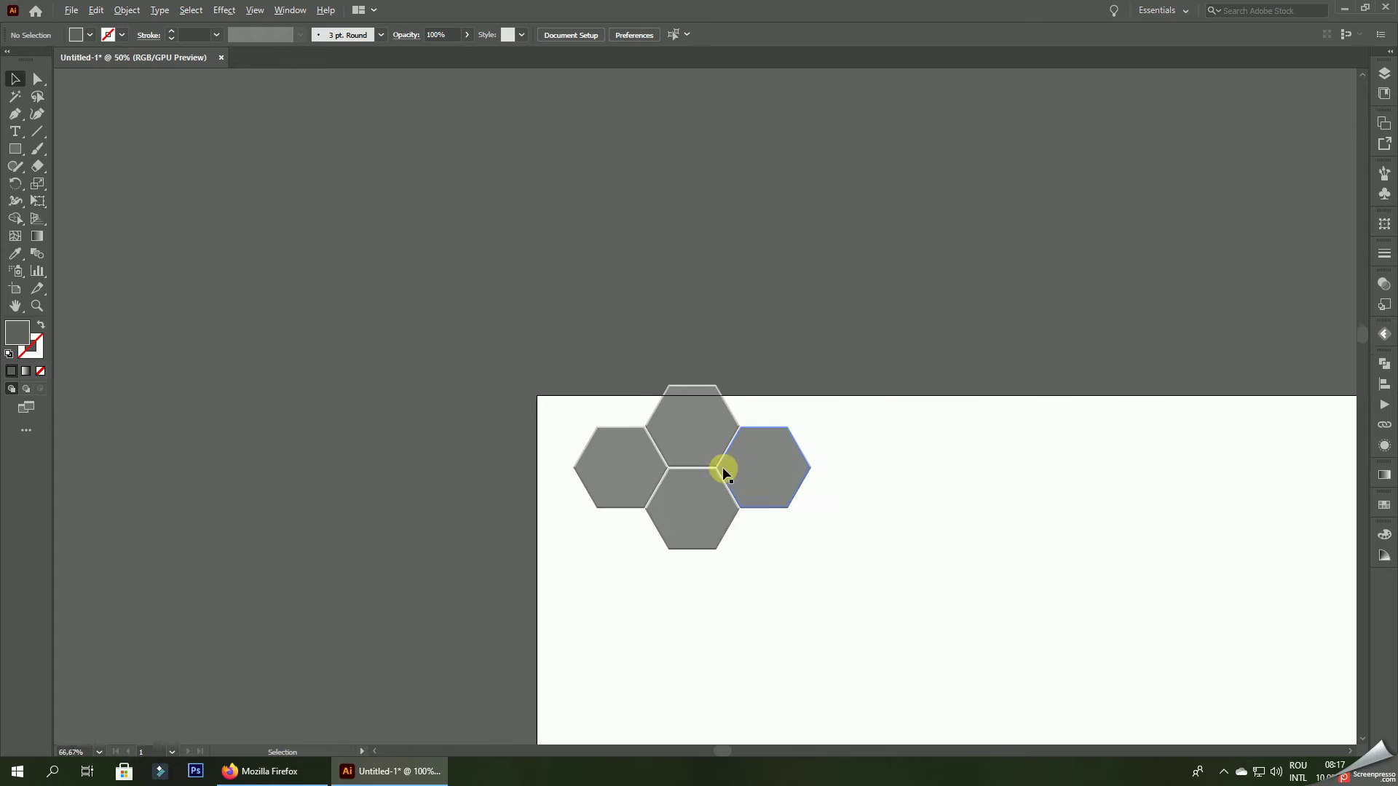
{"action": "left_click_drag", "start_coordinate": [850, 588], "coordinate": [740, 474]}
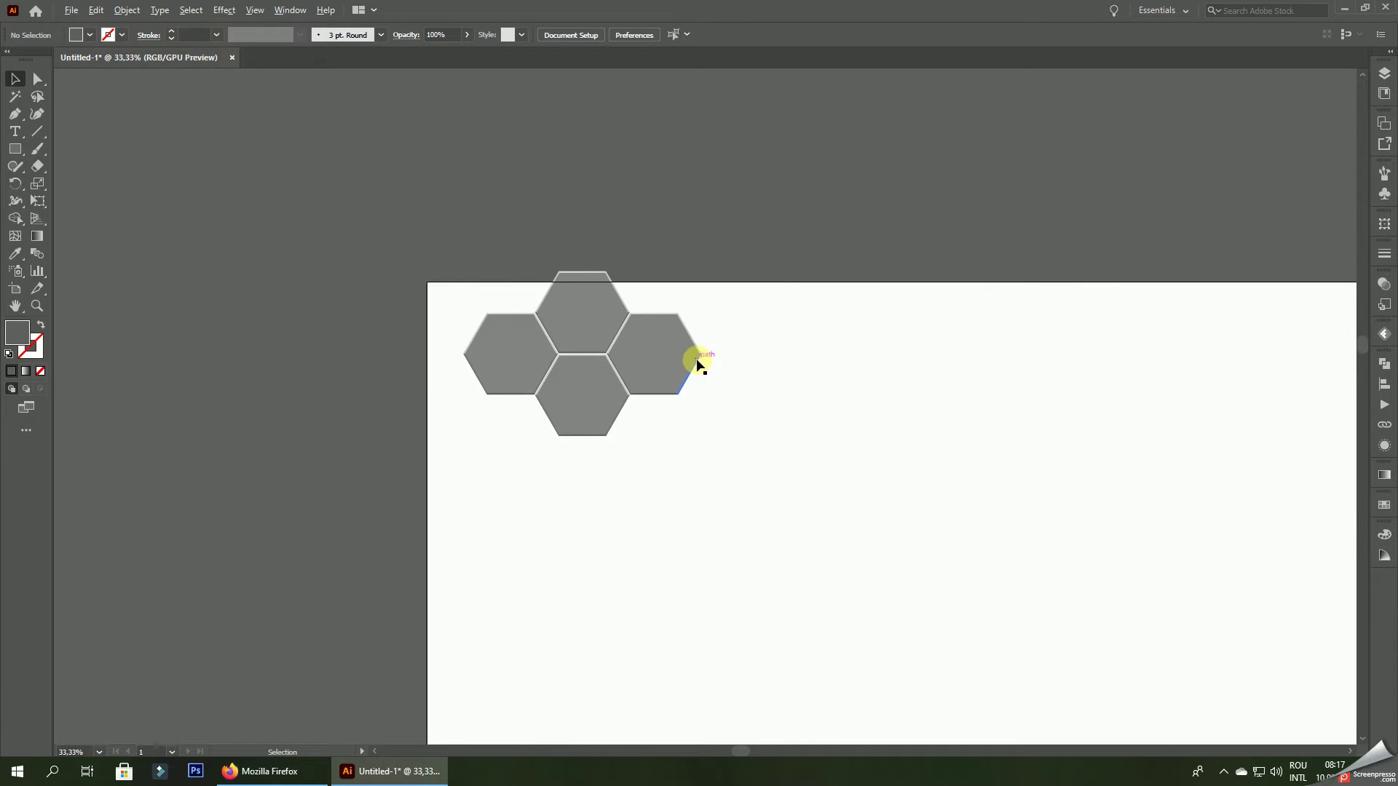
{"action": "scroll", "coordinate": [695, 359], "scroll_direction": "up", "scroll_amount": 1}
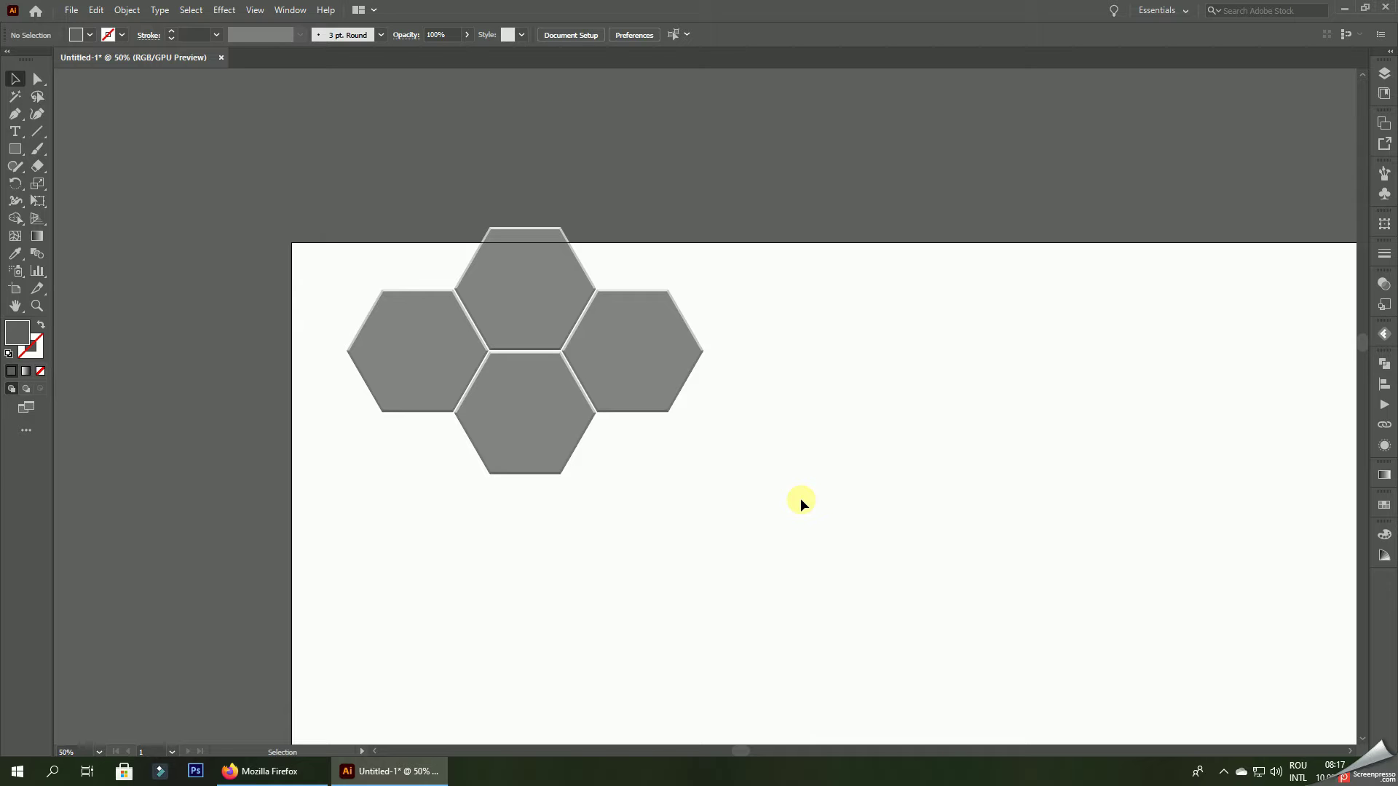
- Alt-drag the stacked pair against the right-hand tile and nudge it until the gaps match
{"action": "scroll", "coordinate": [567, 299], "scroll_direction": "up", "scroll_amount": 2}
{"action": "left_click", "coordinate": [550, 299]}
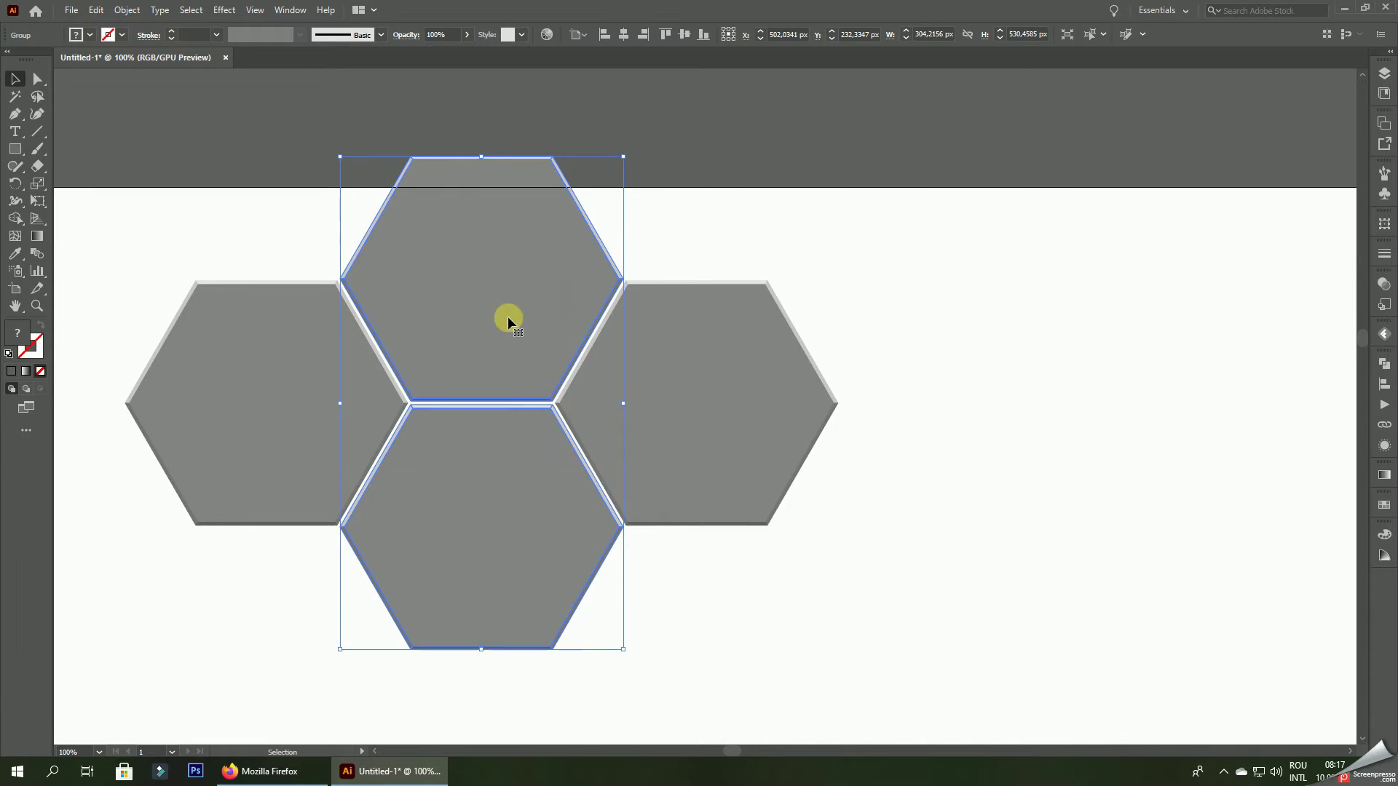
{"action": "mouse_move", "coordinate": [508, 316]}
{"action": "left_mouse_down"}
{"action": "mouse_move", "coordinate": [998, 324]}
{"action": "mouse_move", "coordinate": [708, 362]}
{"action": "left_mouse_up"}
{"action": "scroll", "coordinate": [875, 387], "scroll_direction": "up", "scroll_amount": 5}
{"action": "scroll", "coordinate": [655, 503], "scroll_direction": "up", "scroll_amount": 2}
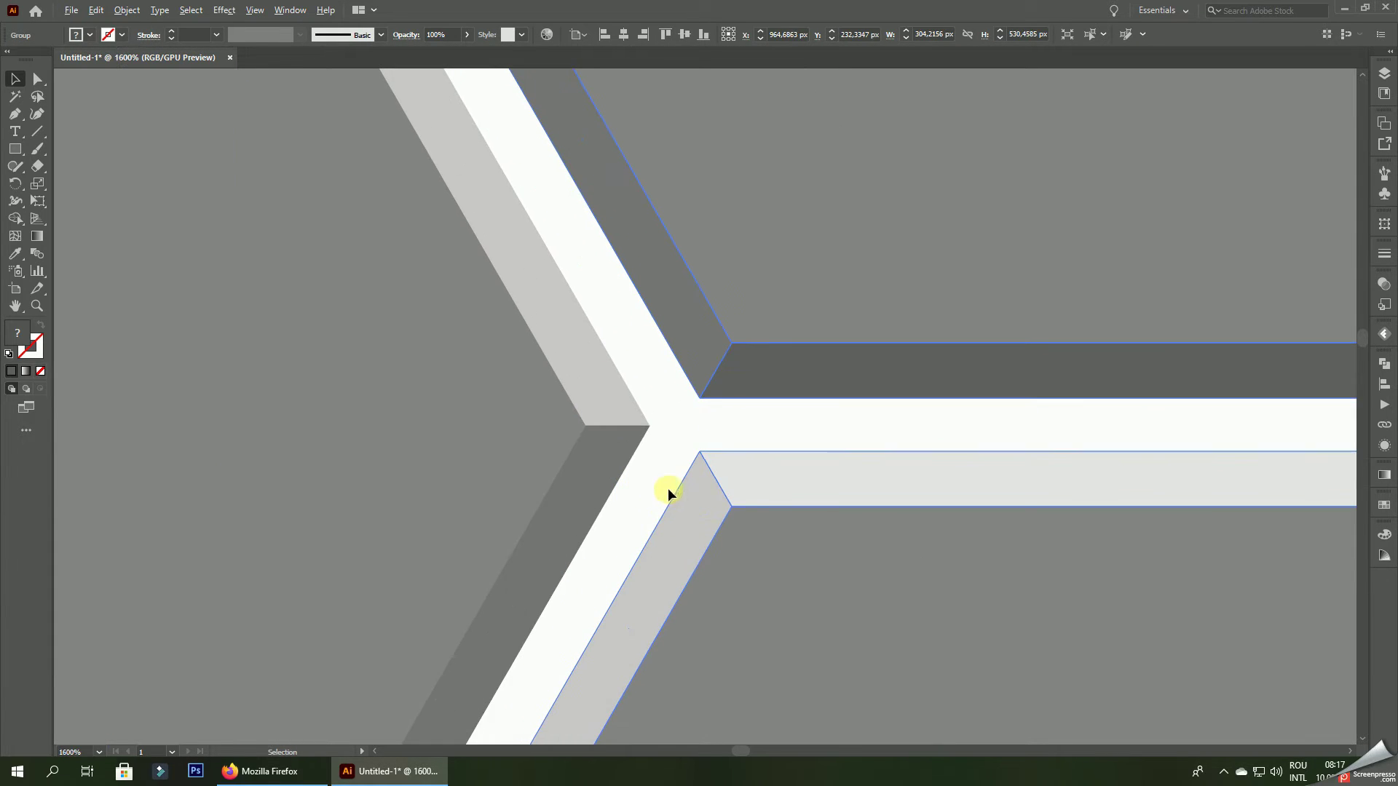
{"action": "scroll", "coordinate": [759, 357], "scroll_direction": "up", "scroll_amount": 2}
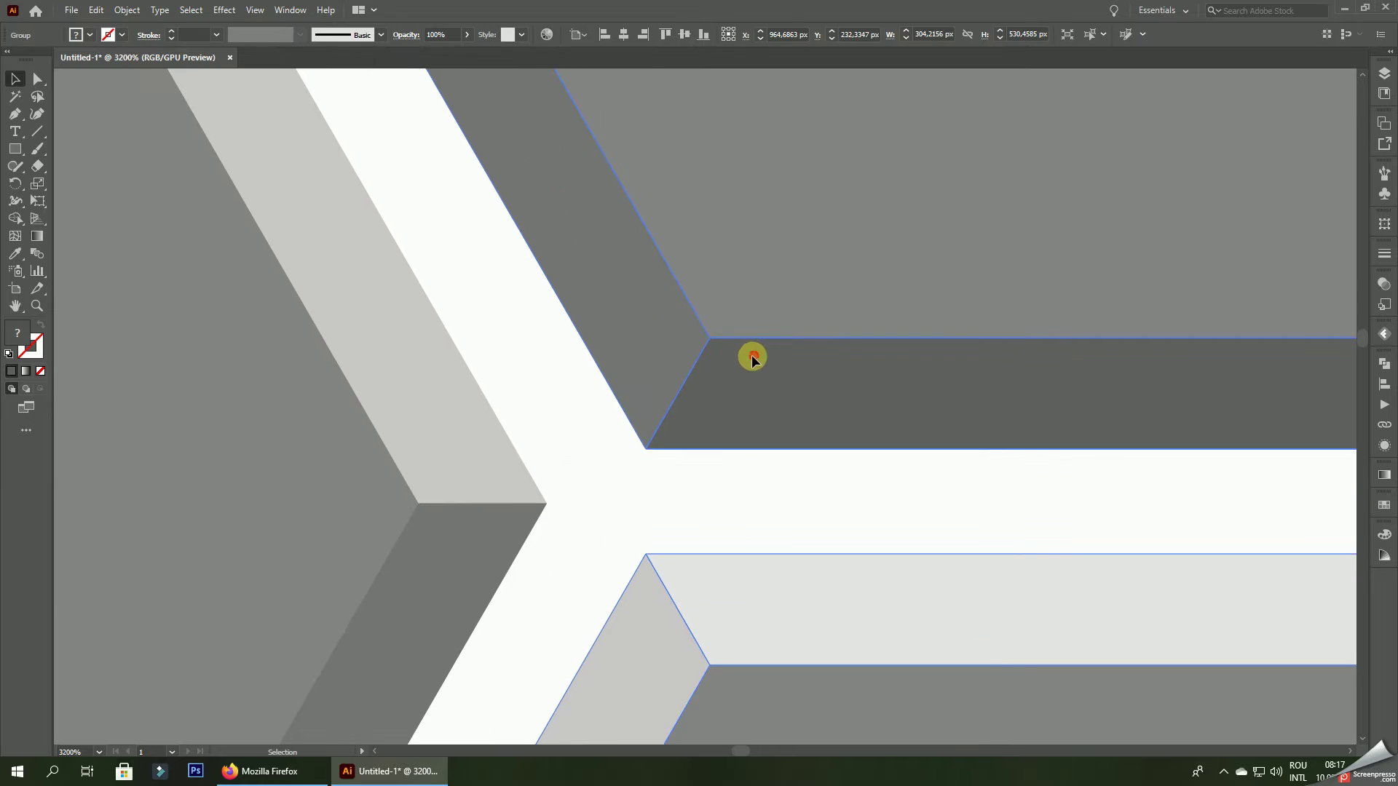
{"action": "left_click_drag", "start_coordinate": [752, 356], "coordinate": [801, 371]}
{"action": "left_click", "coordinate": [773, 503]}
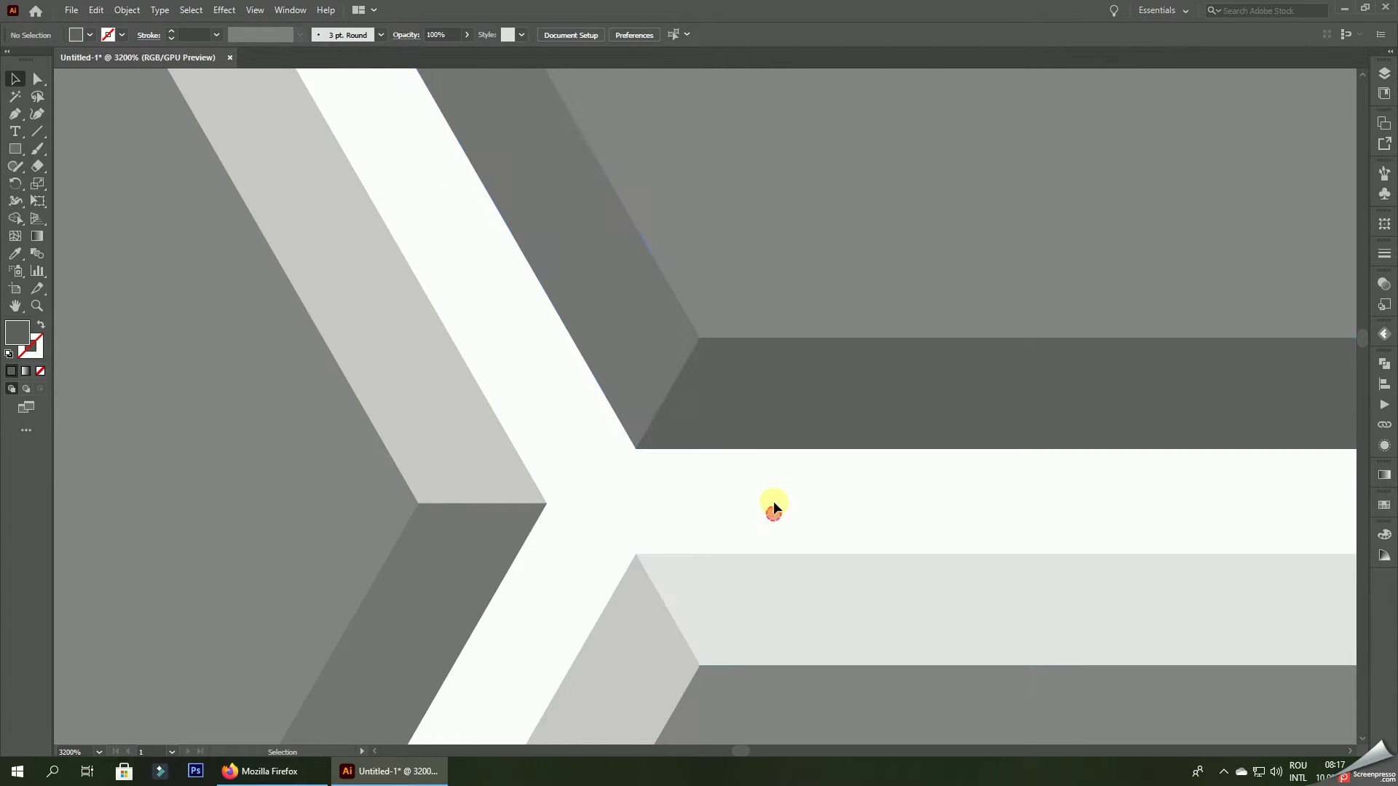
{"action": "scroll", "coordinate": [774, 503], "scroll_direction": "down", "scroll_amount": 5}
{"action": "scroll", "coordinate": [793, 565], "scroll_direction": "down", "scroll_amount": 6}
{"action": "scroll", "coordinate": [836, 492], "scroll_direction": "down", "scroll_amount": 1}
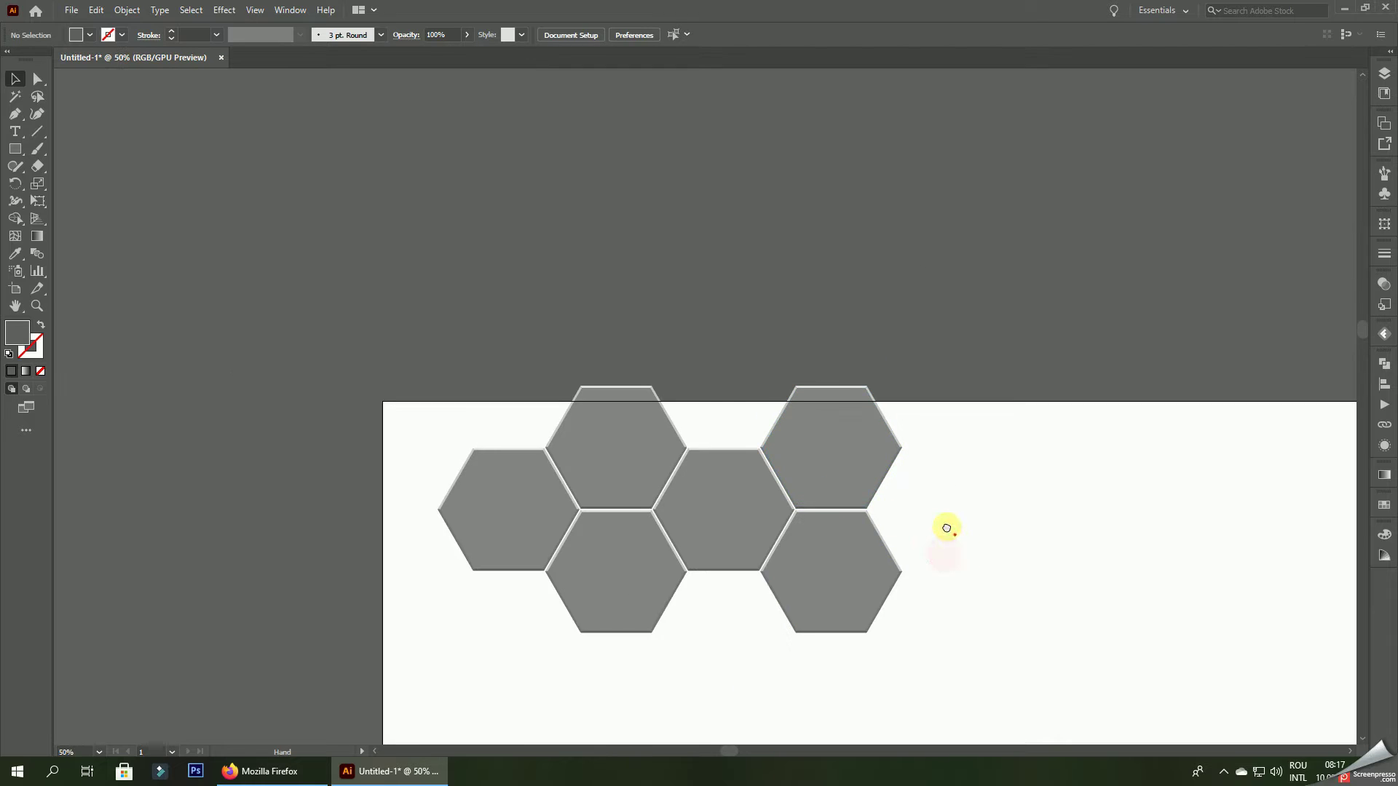
- Alt-drag a copy of the hexagon group further to the right
{"action": "mouse_move", "coordinate": [947, 528]}
{"action": "left_mouse_down"}
{"action": "mouse_move", "coordinate": [724, 403]}
{"action": "mouse_move", "coordinate": [638, 426]}
{"action": "left_mouse_up"}
{"action": "scroll", "coordinate": [724, 403], "scroll_direction": "down", "scroll_amount": 2}
{"action": "scroll", "coordinate": [563, 406], "scroll_direction": "up", "scroll_amount": 1}
{"action": "left_click", "coordinate": [407, 331]}
{"action": "scroll", "coordinate": [406, 331], "scroll_direction": "up", "scroll_amount": 2}
{"action": "scroll", "coordinate": [405, 324], "scroll_direction": "up", "scroll_amount": 1}
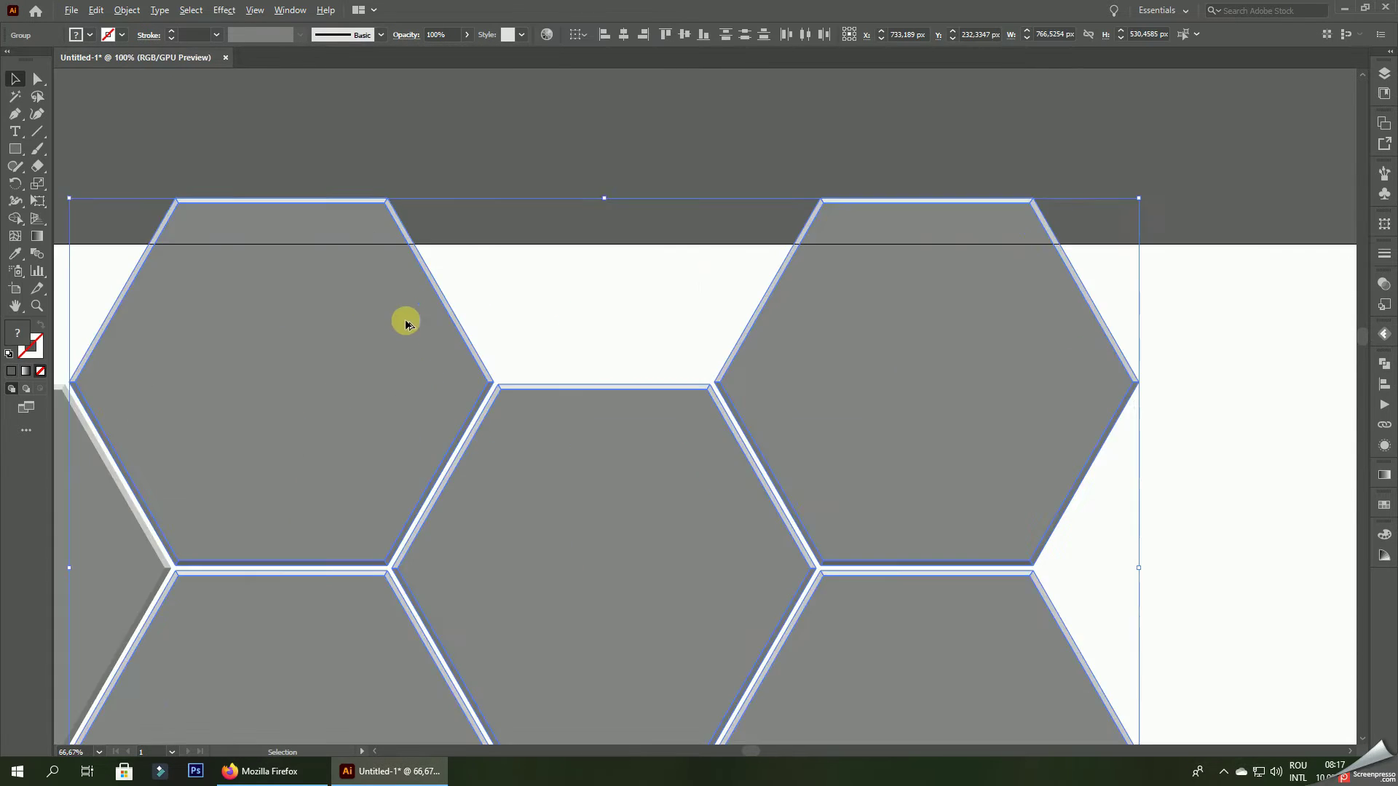
{"action": "left_click_drag", "start_coordinate": [349, 271], "coordinate": [995, 292]}
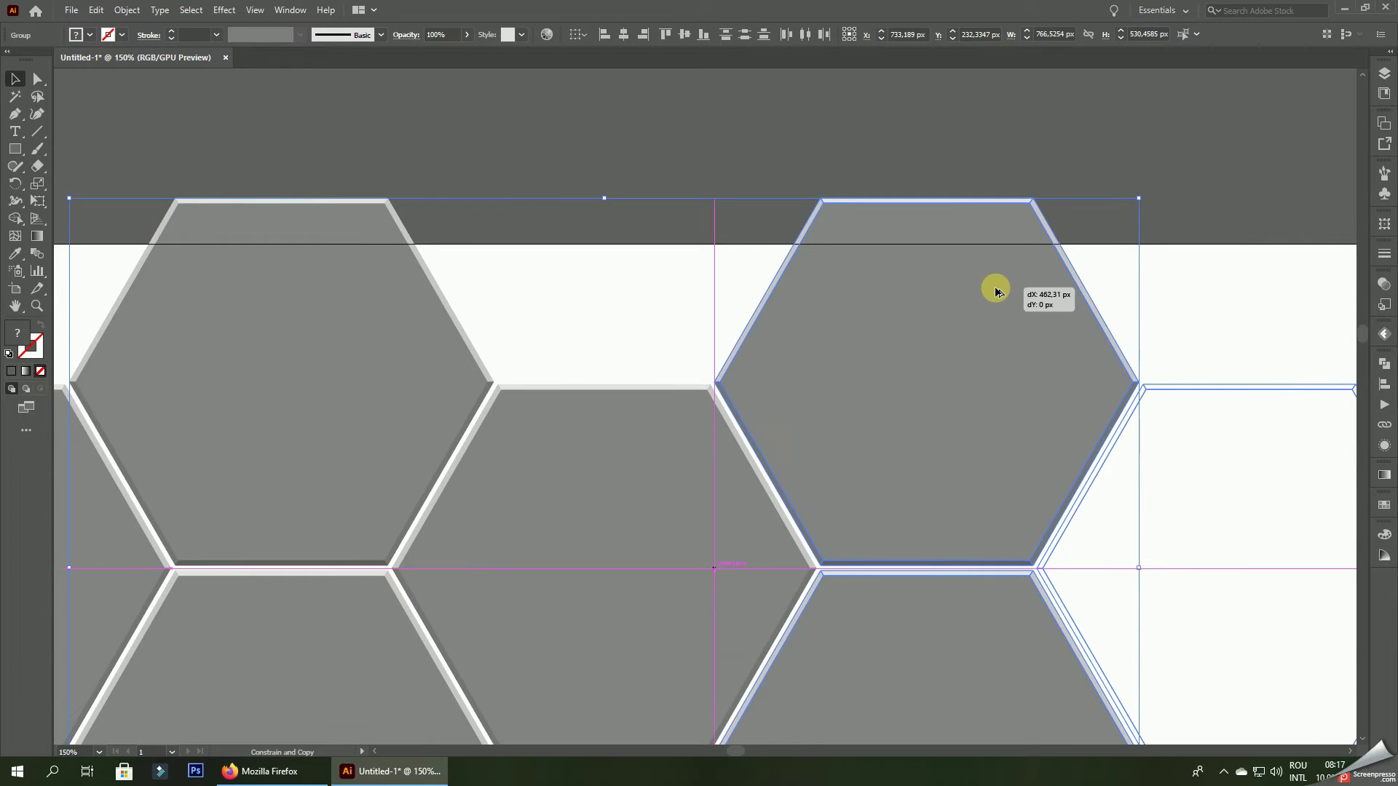
{"action": "scroll", "coordinate": [686, 187], "scroll_direction": "down", "scroll_amount": 3}
{"action": "left_click", "coordinate": [779, 141]}
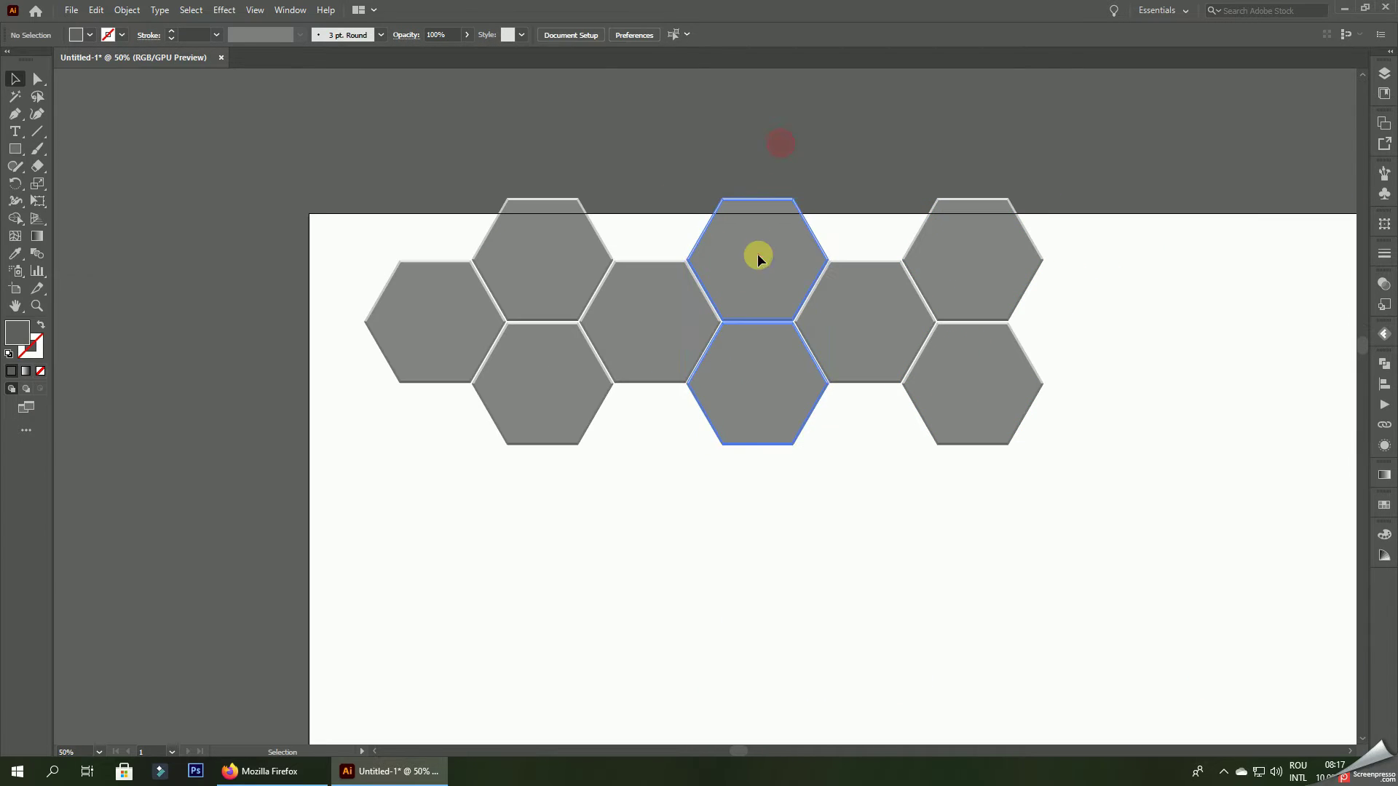
- Shift-select a three-hexagon cluster, duplicate it twice with Ctrl+D, then select the whole band
{"action": "left_click", "coordinate": [868, 323]}
{"action": "left_click", "coordinate": [979, 279], "text": "shift"}
{"action": "left_click", "coordinate": [980, 391], "text": "shift"}
{"action": "scroll", "coordinate": [418, 271], "scroll_direction": "down", "scroll_amount": 2}
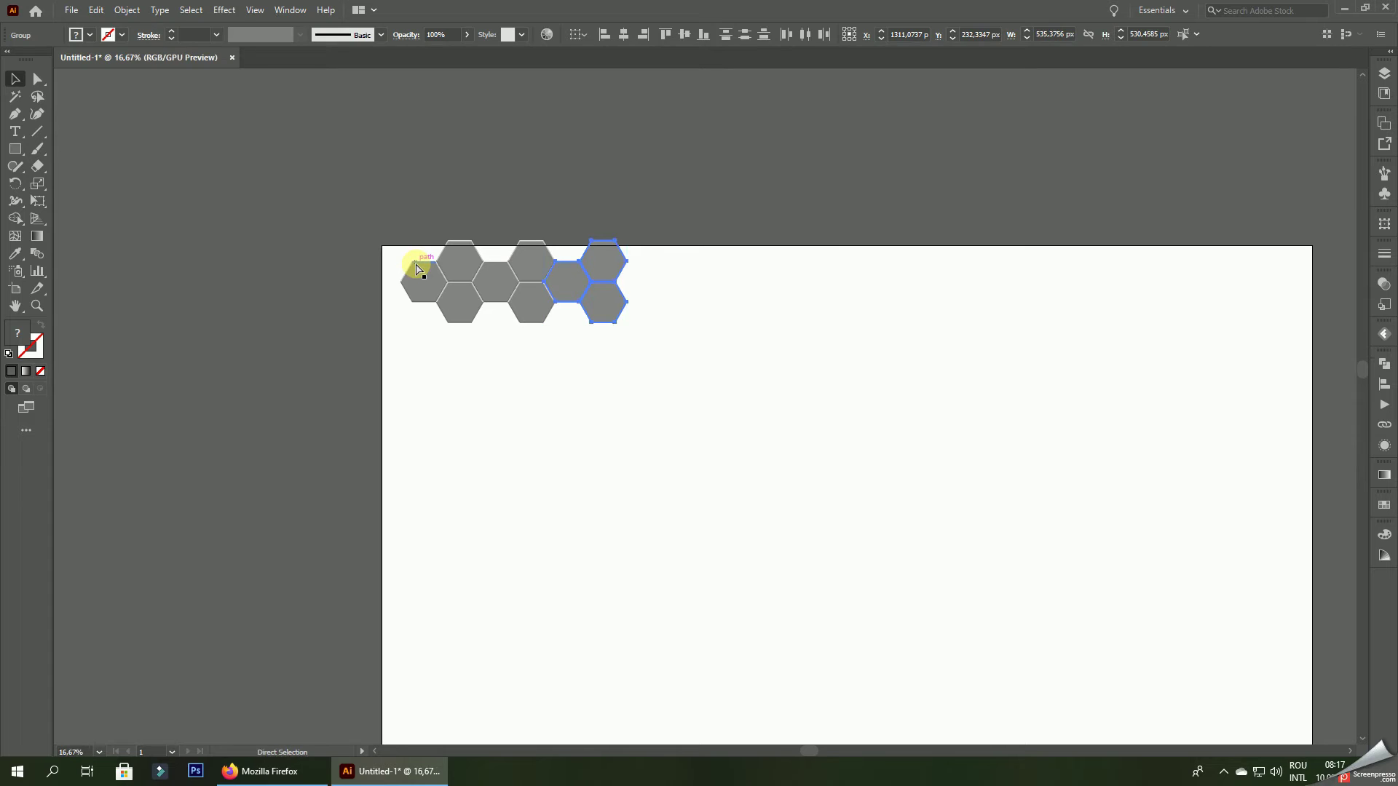
{"action": "key", "text": "ctrl+d"}
{"action": "key", "text": "ctrl+d"}
{"action": "key", "text": "ctrl+d"}
{"action": "key", "text": "ctrl+d"}
{"action": "key", "text": "ctrl+d"}
{"action": "key", "text": "ctrl+d"}
{"action": "key", "text": "ctrl+d"}
{"action": "key", "text": "ctrl+d"}
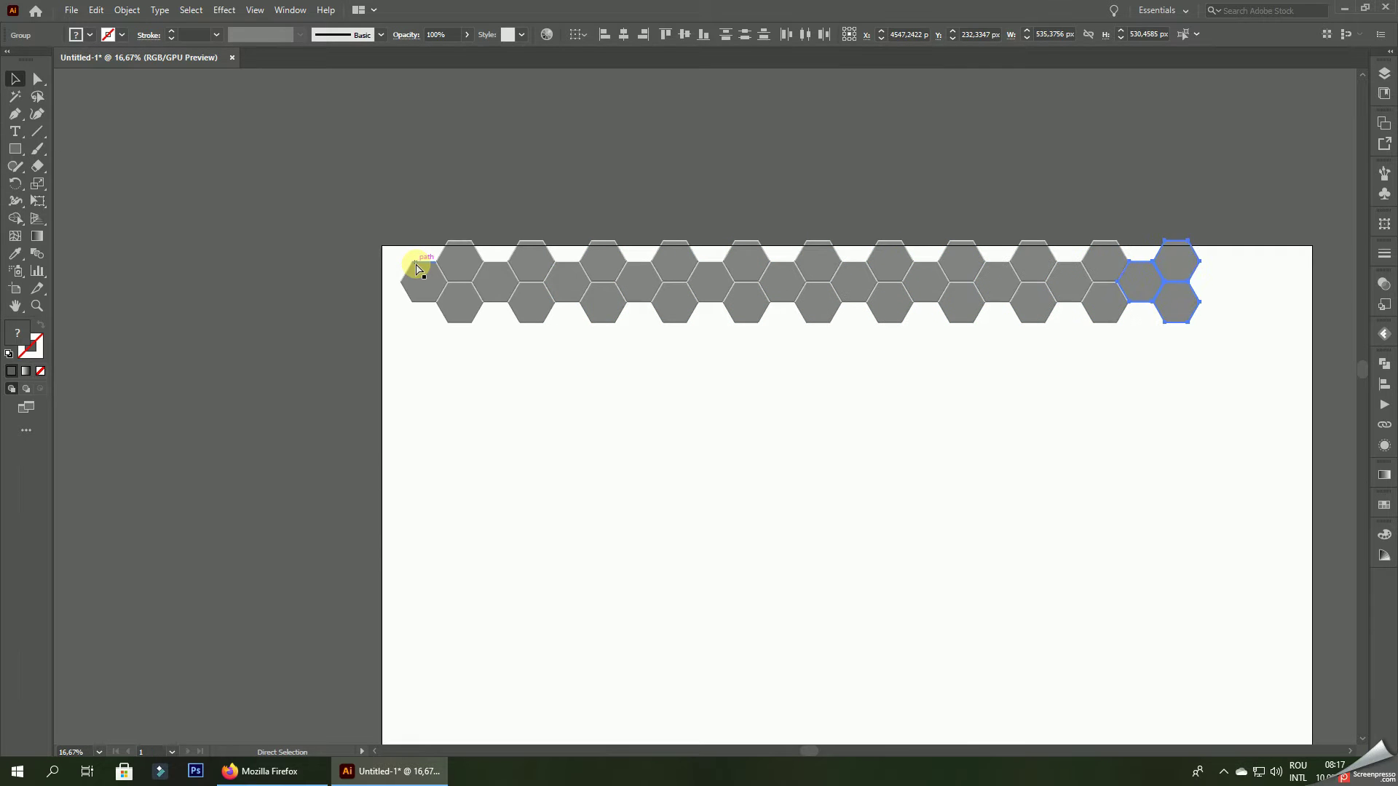
{"action": "key", "text": "ctrl+d"}
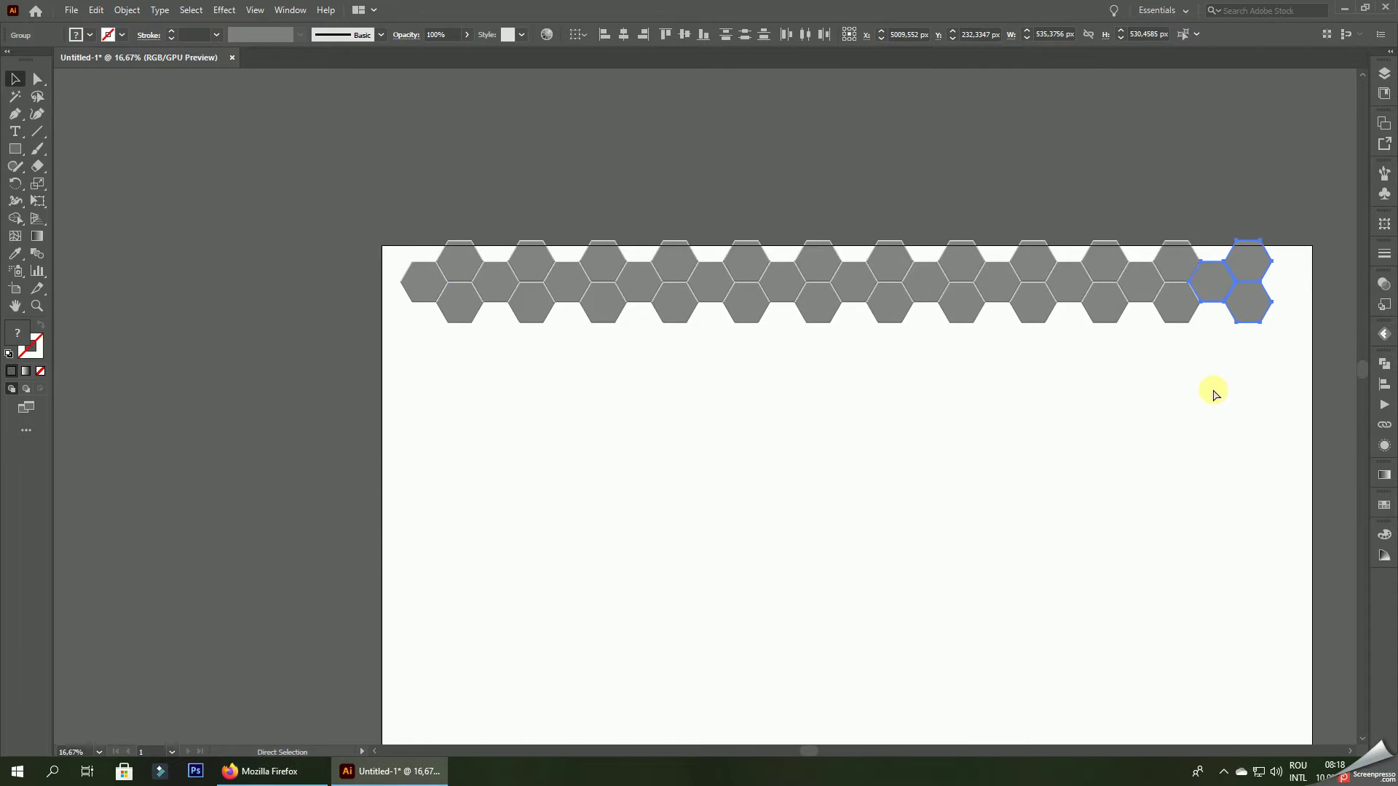
{"action": "left_click", "coordinate": [1250, 289]}
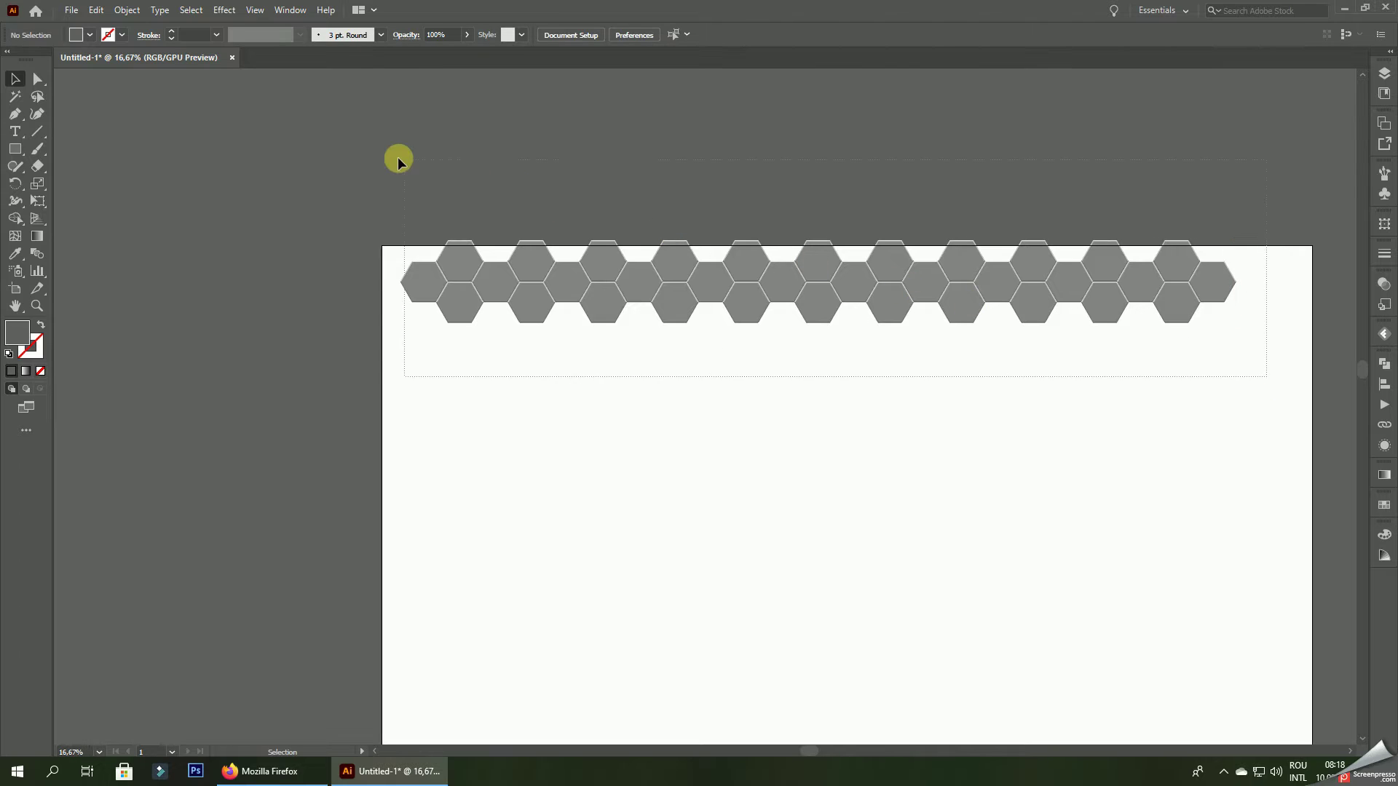
{"action": "left_click_drag", "start_coordinate": [399, 160], "coordinate": [399, 160]}
{"action": "right_click", "coordinate": [459, 255]}
- Group the hexagon band and Alt-drag a copy below the original
{"action": "left_click", "coordinate": [499, 366]}
{"action": "scroll", "coordinate": [478, 299], "scroll_direction": "up", "scroll_amount": 3}
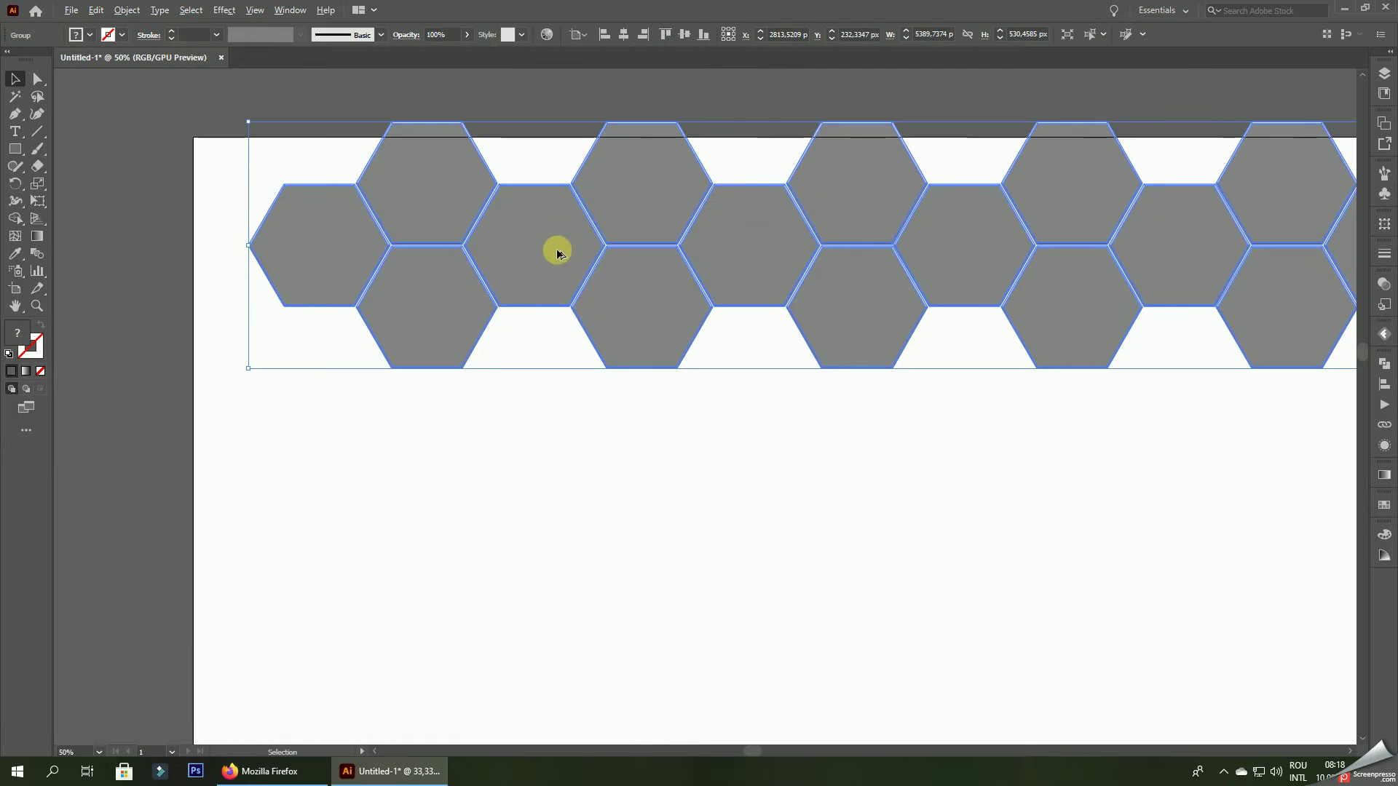
{"action": "left_click_drag", "start_coordinate": [507, 173], "coordinate": [555, 362]}
{"action": "scroll", "coordinate": [559, 324], "scroll_direction": "up", "scroll_amount": 2}
{"action": "scroll", "coordinate": [493, 334], "scroll_direction": "up", "scroll_amount": 4}
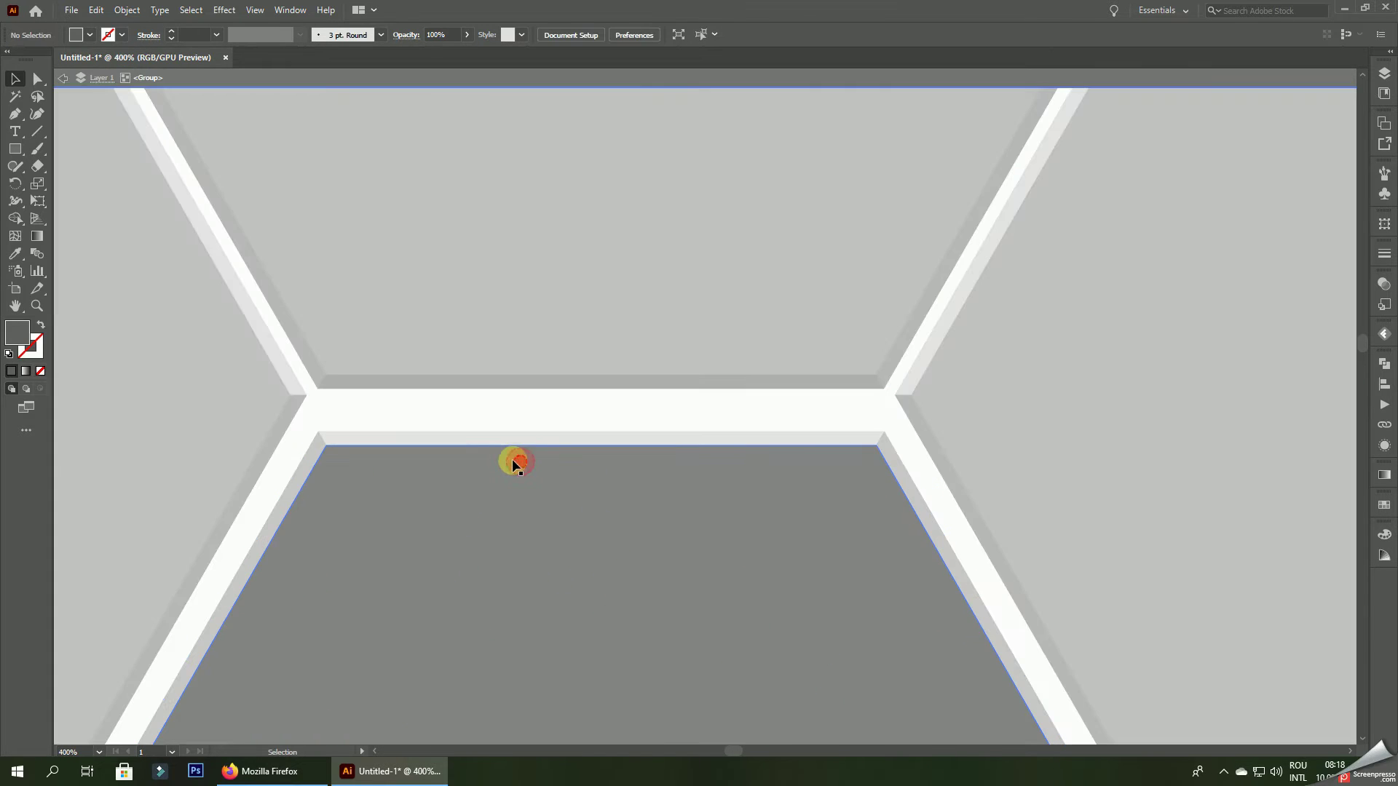
- Nudge the copied band up until it interlocks evenly with the top band
{"action": "left_click", "coordinate": [640, 78]}
{"action": "mouse_move", "coordinate": [569, 518]}
{"action": "left_mouse_down"}
{"action": "mouse_move", "coordinate": [592, 480]}
{"action": "mouse_move", "coordinate": [587, 493]}
{"action": "left_mouse_up"}
{"action": "scroll", "coordinate": [365, 418], "scroll_direction": "up", "scroll_amount": 5}
{"action": "left_click_drag", "start_coordinate": [439, 446], "coordinate": [442, 444]}
{"action": "scroll", "coordinate": [442, 444], "scroll_direction": "left", "scroll_amount": 3}
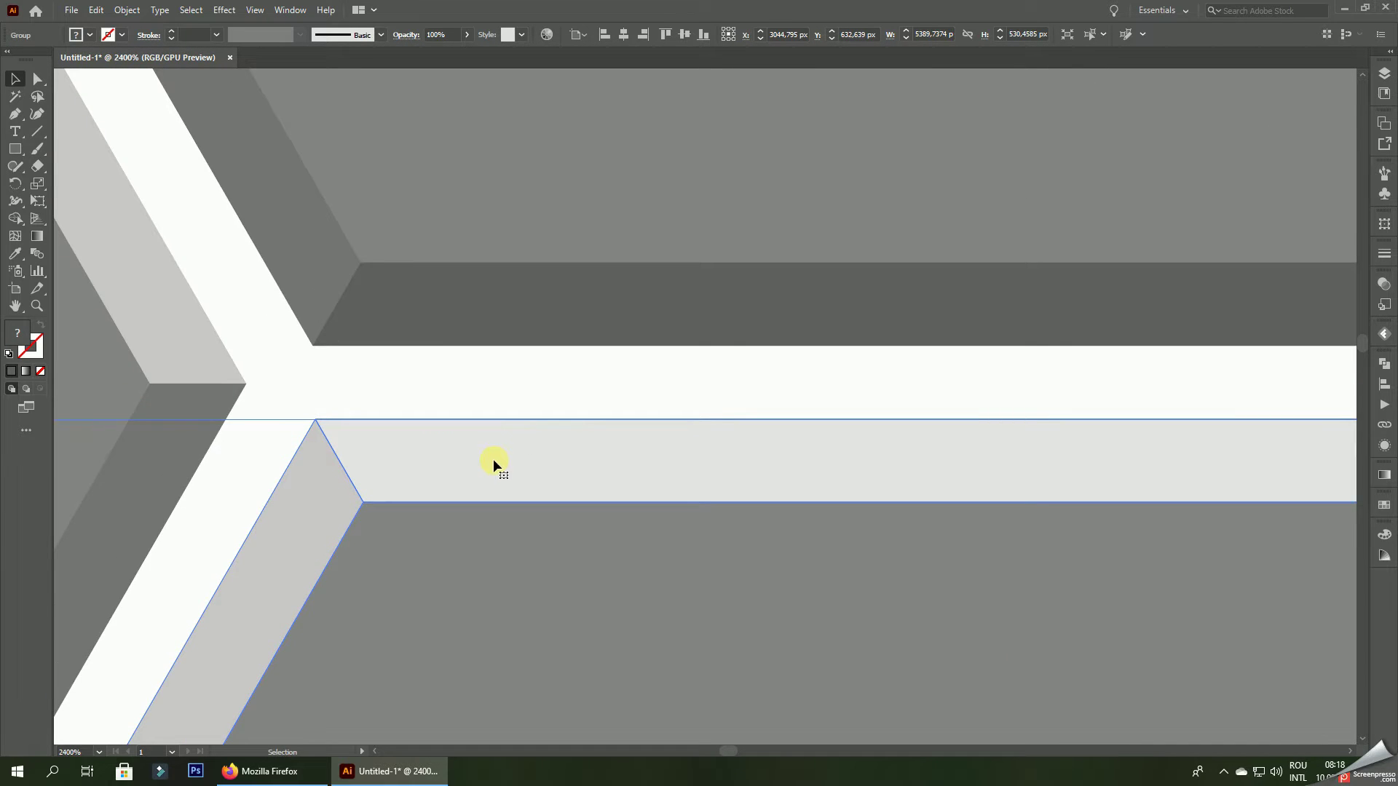
{"action": "scroll", "coordinate": [566, 464], "scroll_direction": "up", "scroll_amount": 1}
{"action": "scroll", "coordinate": [571, 462], "scroll_direction": "left", "scroll_amount": 3}
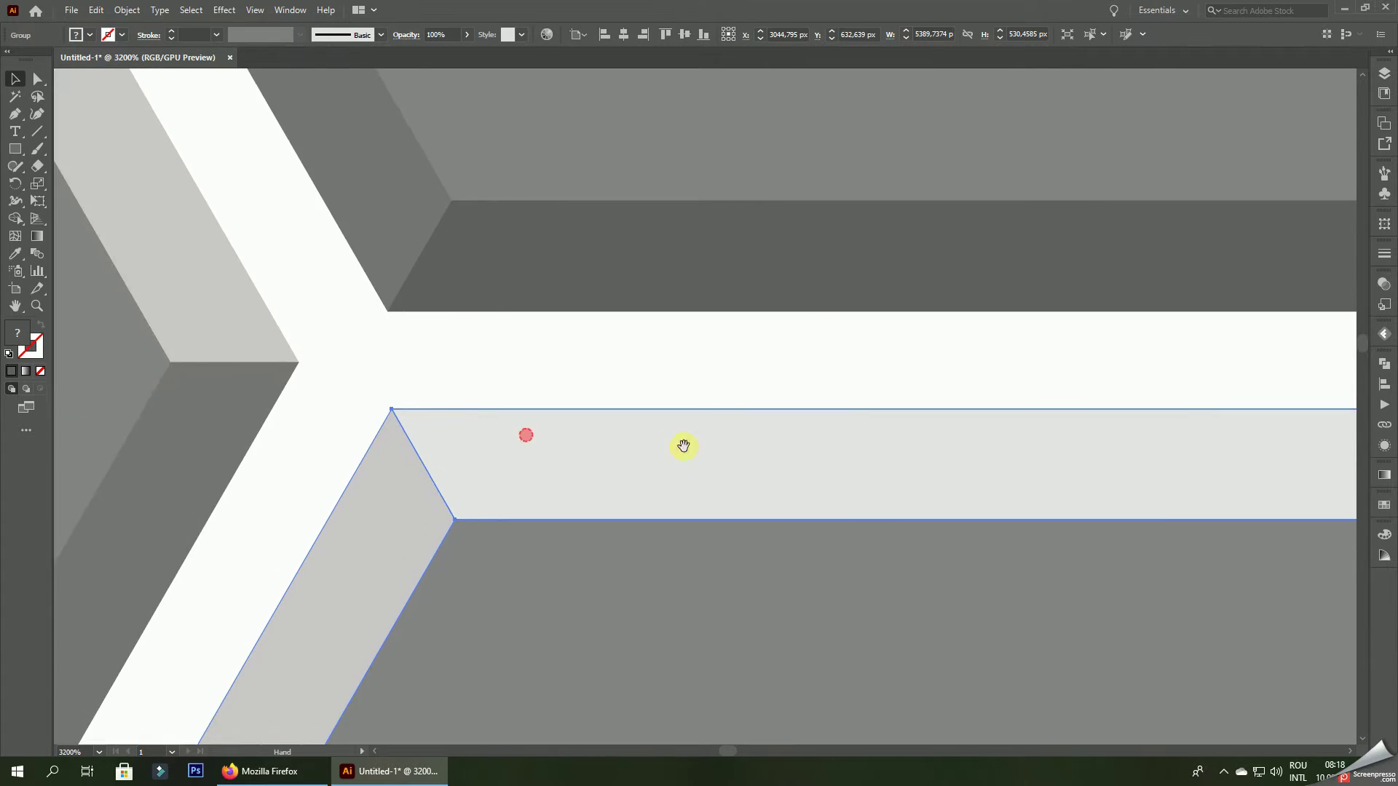
{"action": "left_click_drag", "start_coordinate": [671, 452], "coordinate": [671, 452]}
- Inspect the seam between the bands by selecting and deselecting each group
{"action": "left_click", "coordinate": [573, 373]}
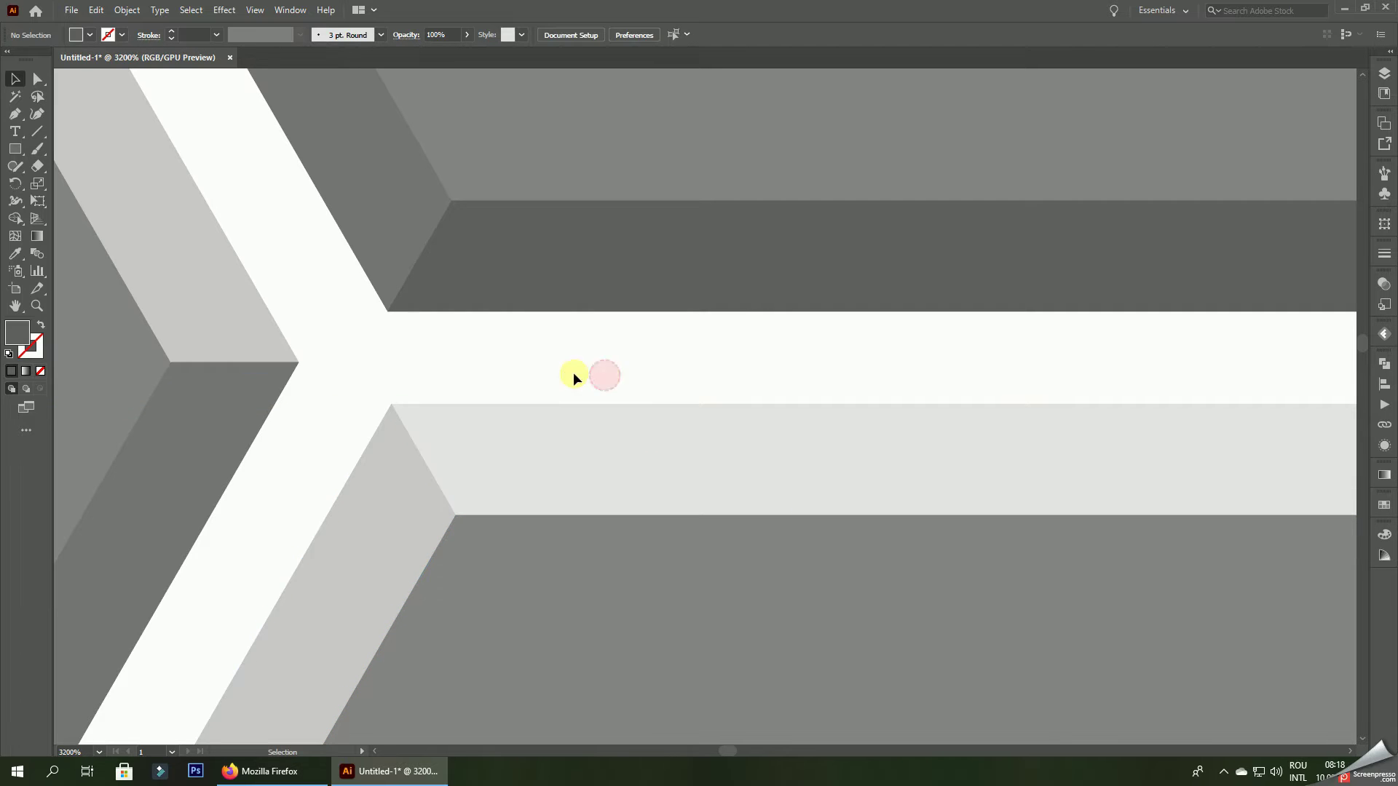
{"action": "left_click", "coordinate": [290, 364]}
{"action": "left_click", "coordinate": [459, 434]}
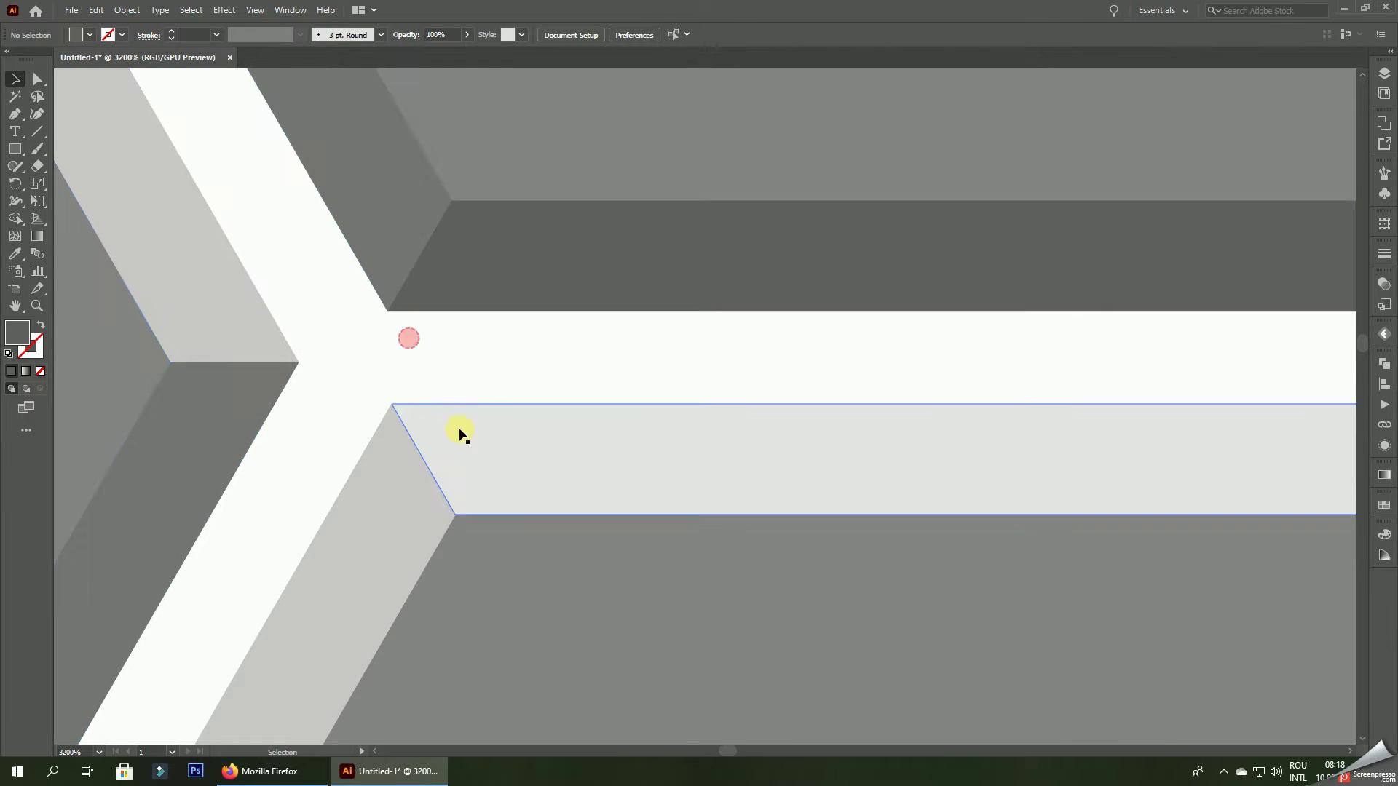
{"action": "scroll", "coordinate": [468, 434], "scroll_direction": "up", "scroll_amount": 1}
{"action": "scroll", "coordinate": [481, 429], "scroll_direction": "up", "scroll_amount": 1}
{"action": "left_click", "coordinate": [513, 334]}
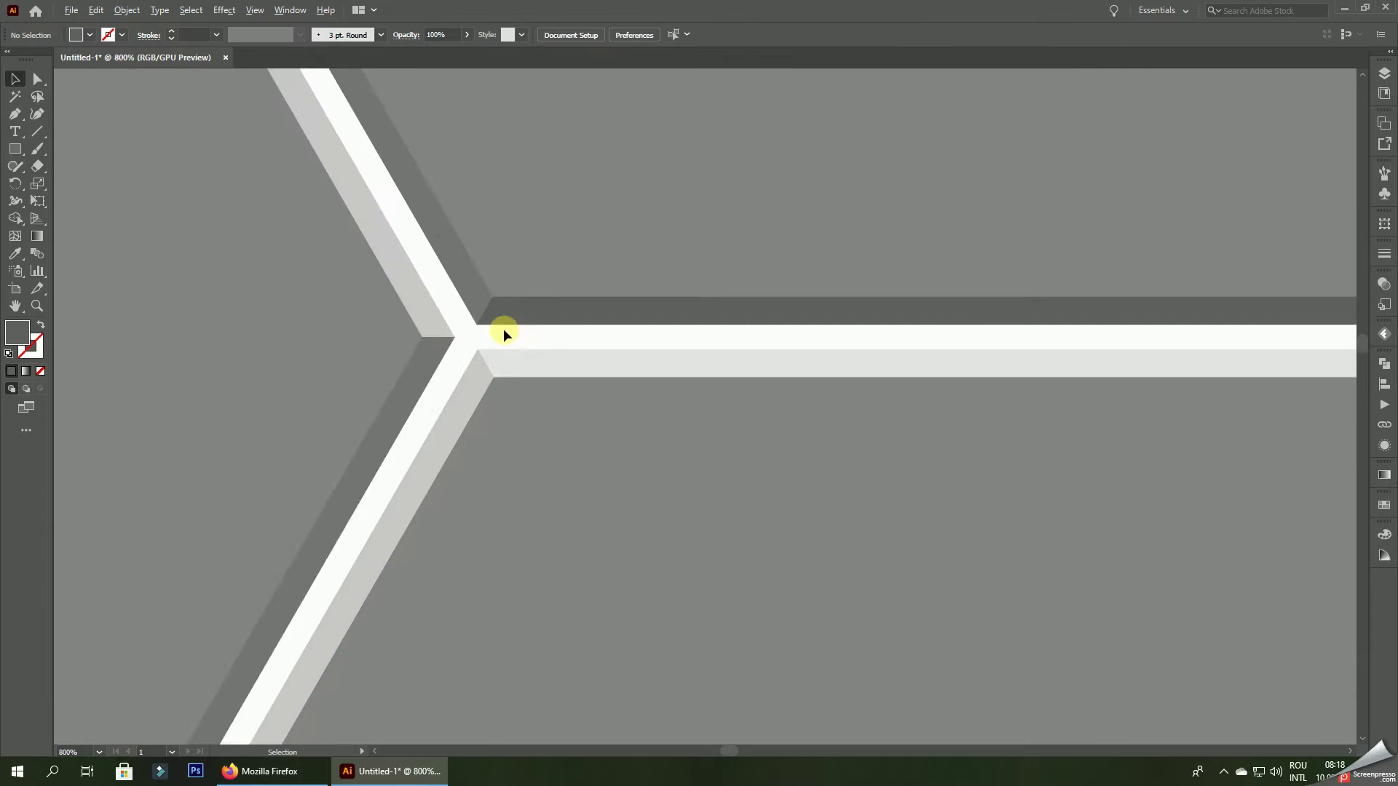
{"action": "scroll", "coordinate": [504, 331], "scroll_direction": "down", "scroll_amount": 5}
{"action": "scroll", "coordinate": [501, 337], "scroll_direction": "down", "scroll_amount": 5}
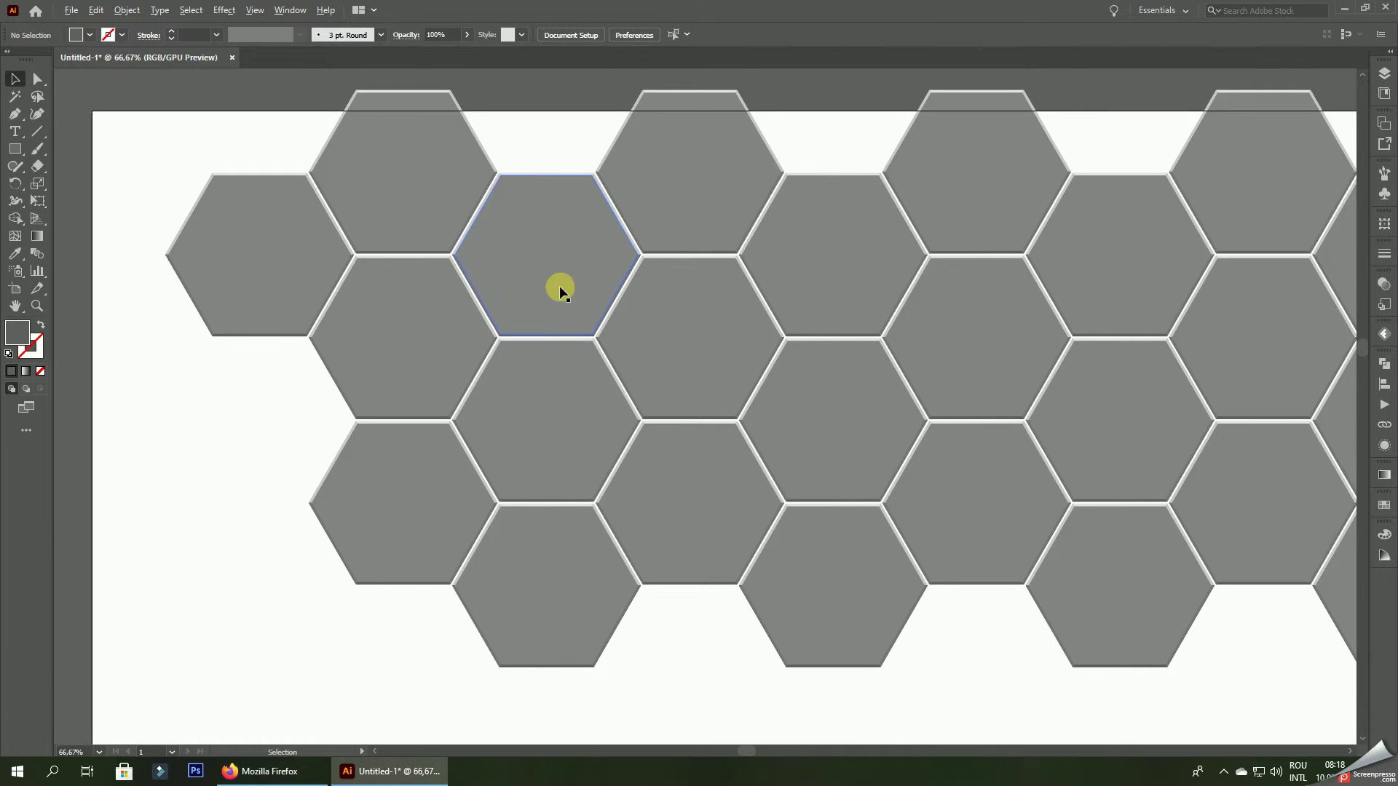
{"action": "scroll", "coordinate": [521, 390], "scroll_direction": "up", "scroll_amount": 2}
{"action": "scroll", "coordinate": [391, 312], "scroll_direction": "up", "scroll_amount": 2}
{"action": "scroll", "coordinate": [400, 322], "scroll_direction": "up", "scroll_amount": 2}
{"action": "scroll", "coordinate": [507, 348], "scroll_direction": "up", "scroll_amount": 2}
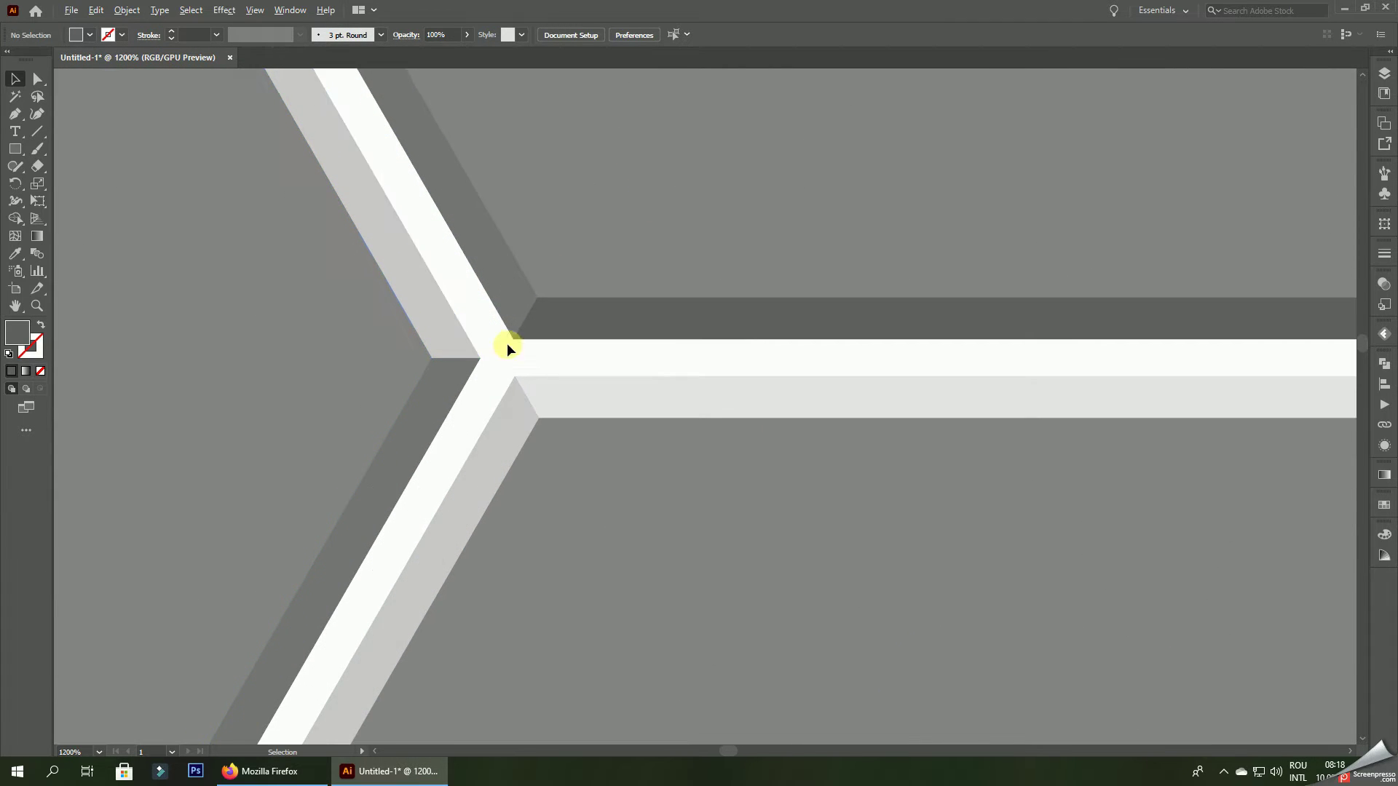
{"action": "scroll", "coordinate": [507, 343], "scroll_direction": "up", "scroll_amount": 2}
{"action": "scroll", "coordinate": [541, 365], "scroll_direction": "up", "scroll_amount": 2}
{"action": "left_click", "coordinate": [543, 412]}
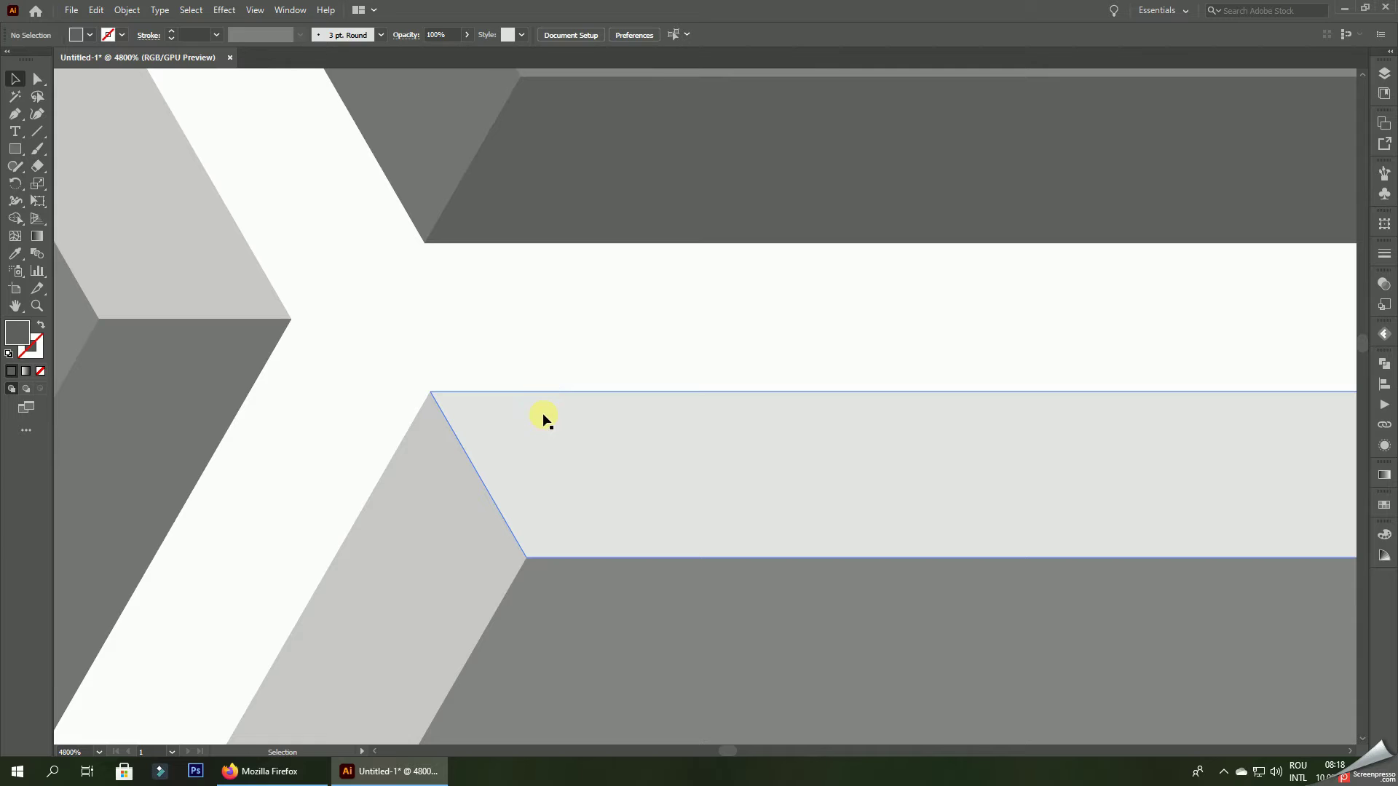
{"action": "left_click", "coordinate": [472, 343]}
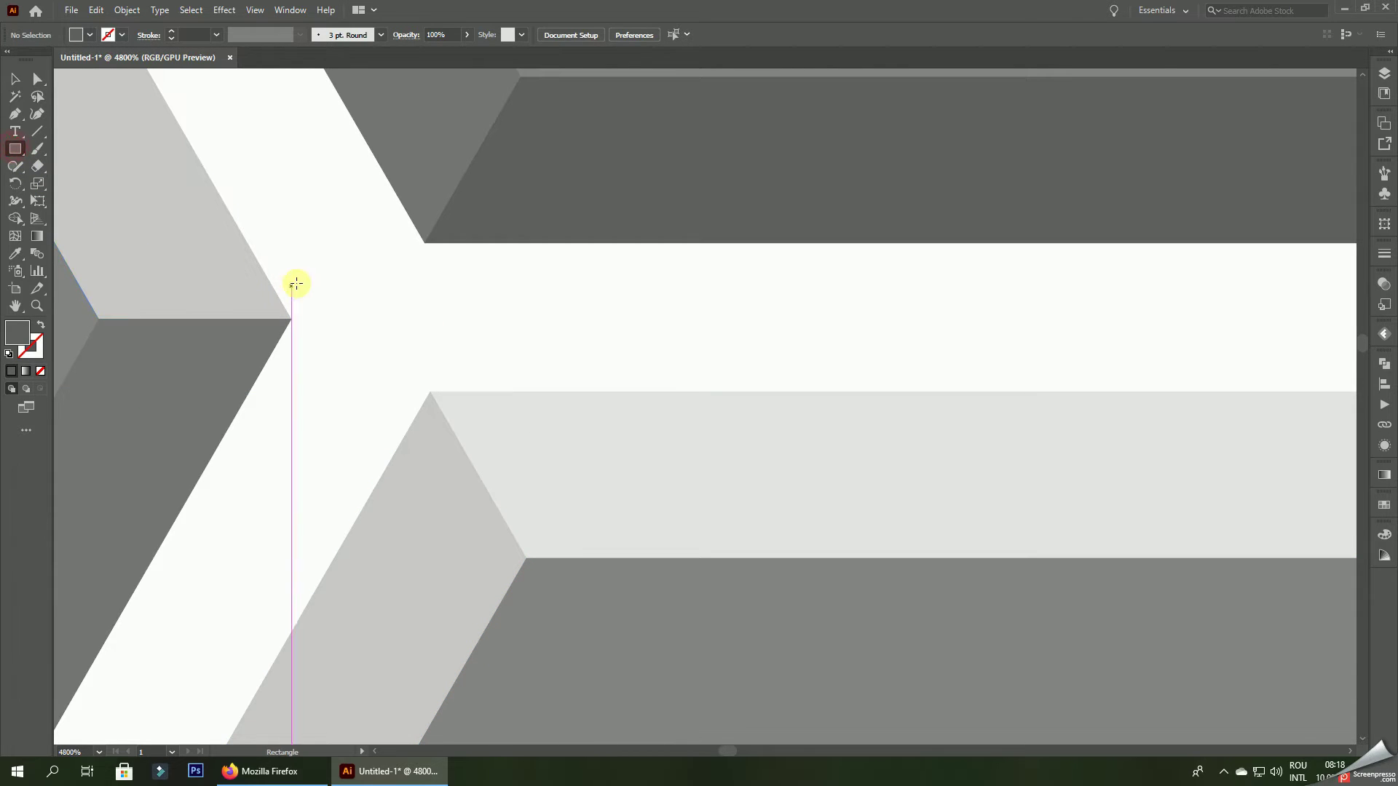
{"action": "left_click_drag", "start_coordinate": [474, 244], "coordinate": [570, 392]}
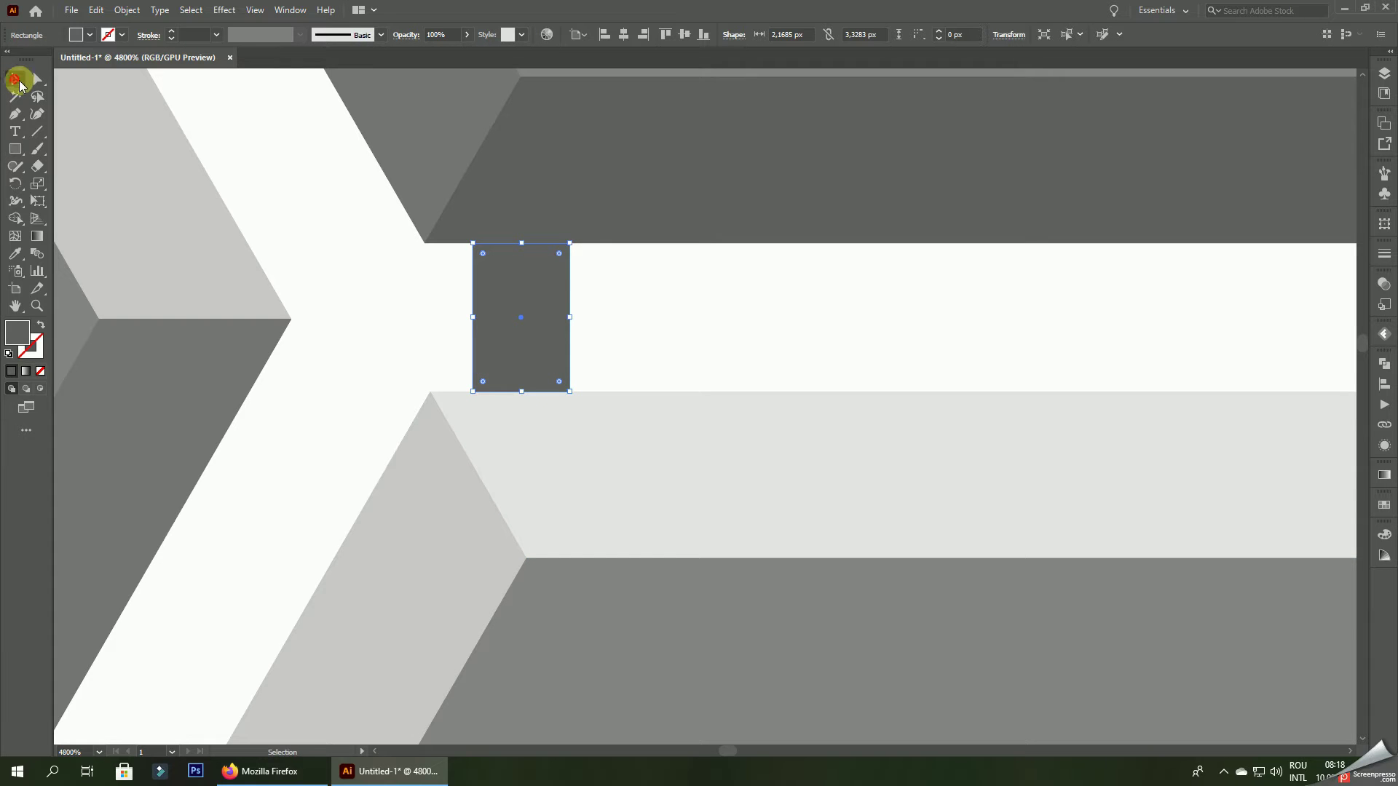
{"action": "left_click_drag", "start_coordinate": [539, 324], "coordinate": [359, 305]}
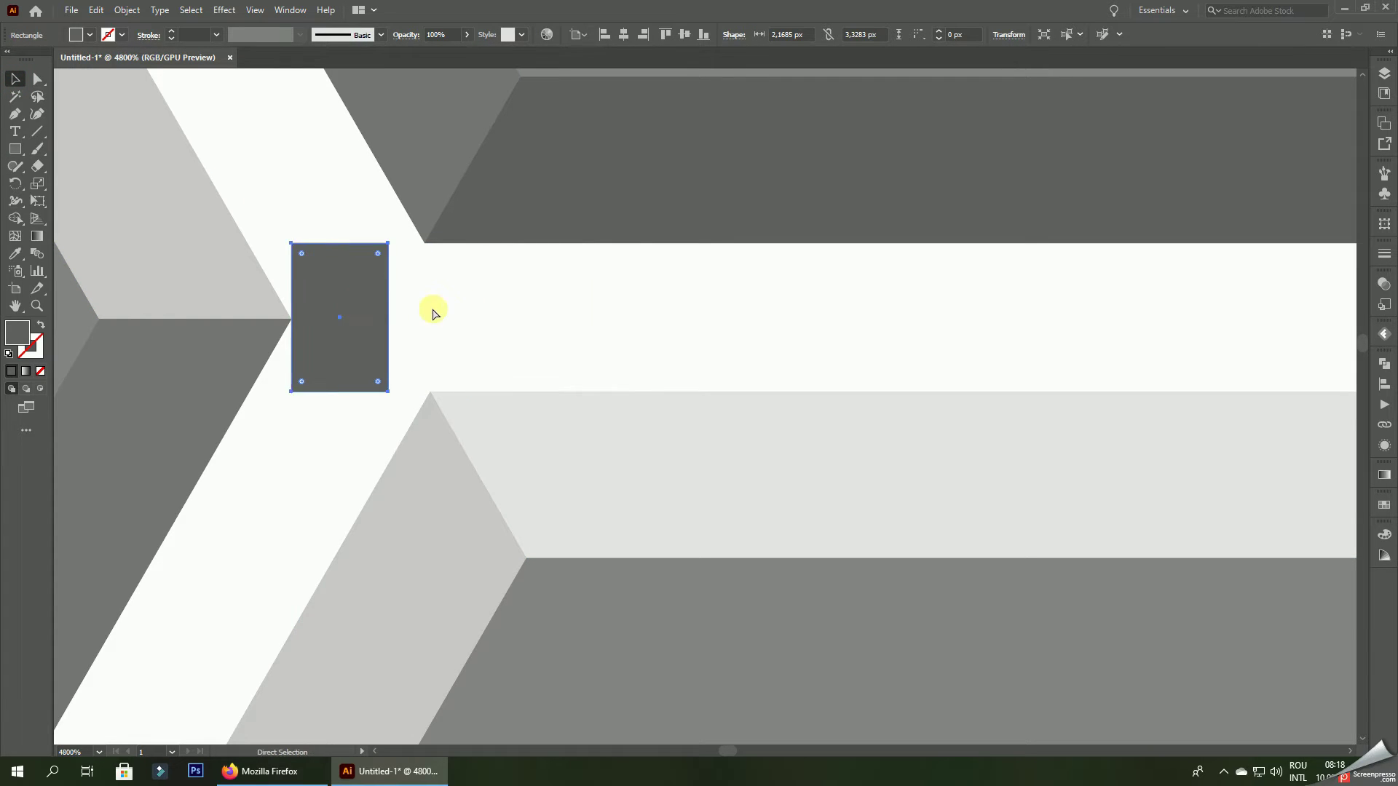
{"action": "key", "text": "ctrl+z"}
{"action": "key", "text": "ctrl+z"}
{"action": "key", "text": "ctrl+0"}
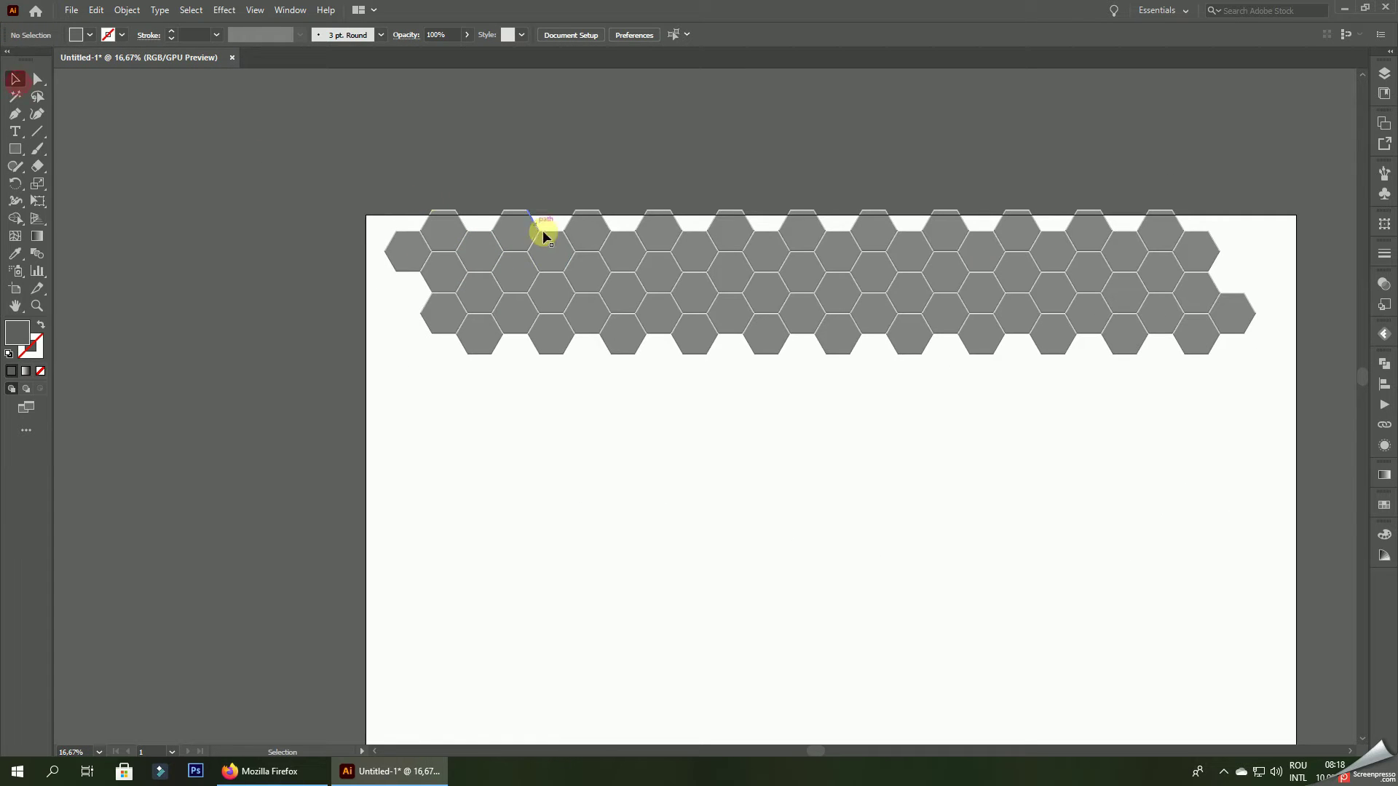
- Select the top and lower hexagon rows and group them together
{"action": "left_click", "coordinate": [547, 258]}
{"action": "left_click", "coordinate": [557, 301], "text": "shift"}
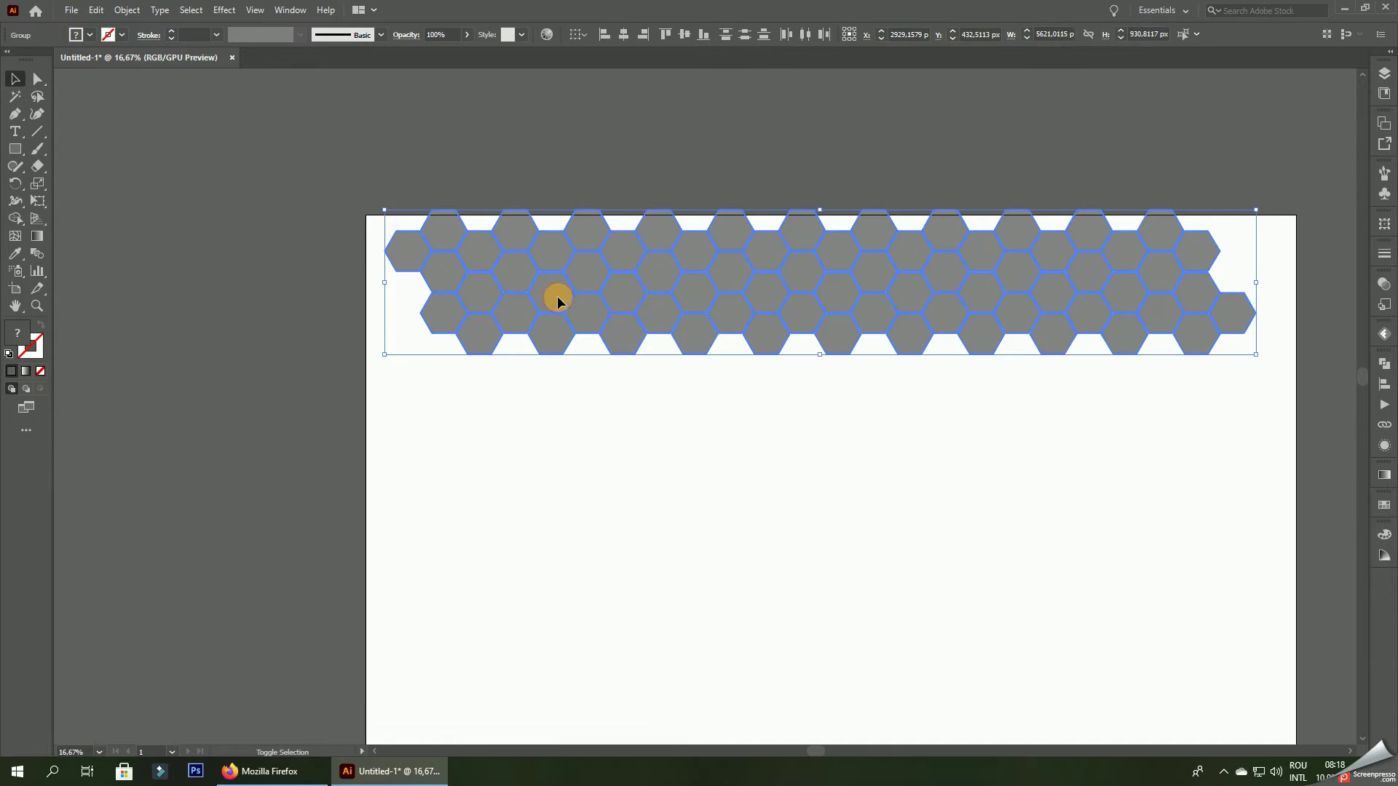
{"action": "right_click", "coordinate": [555, 207]}
{"action": "left_click", "coordinate": [612, 322]}
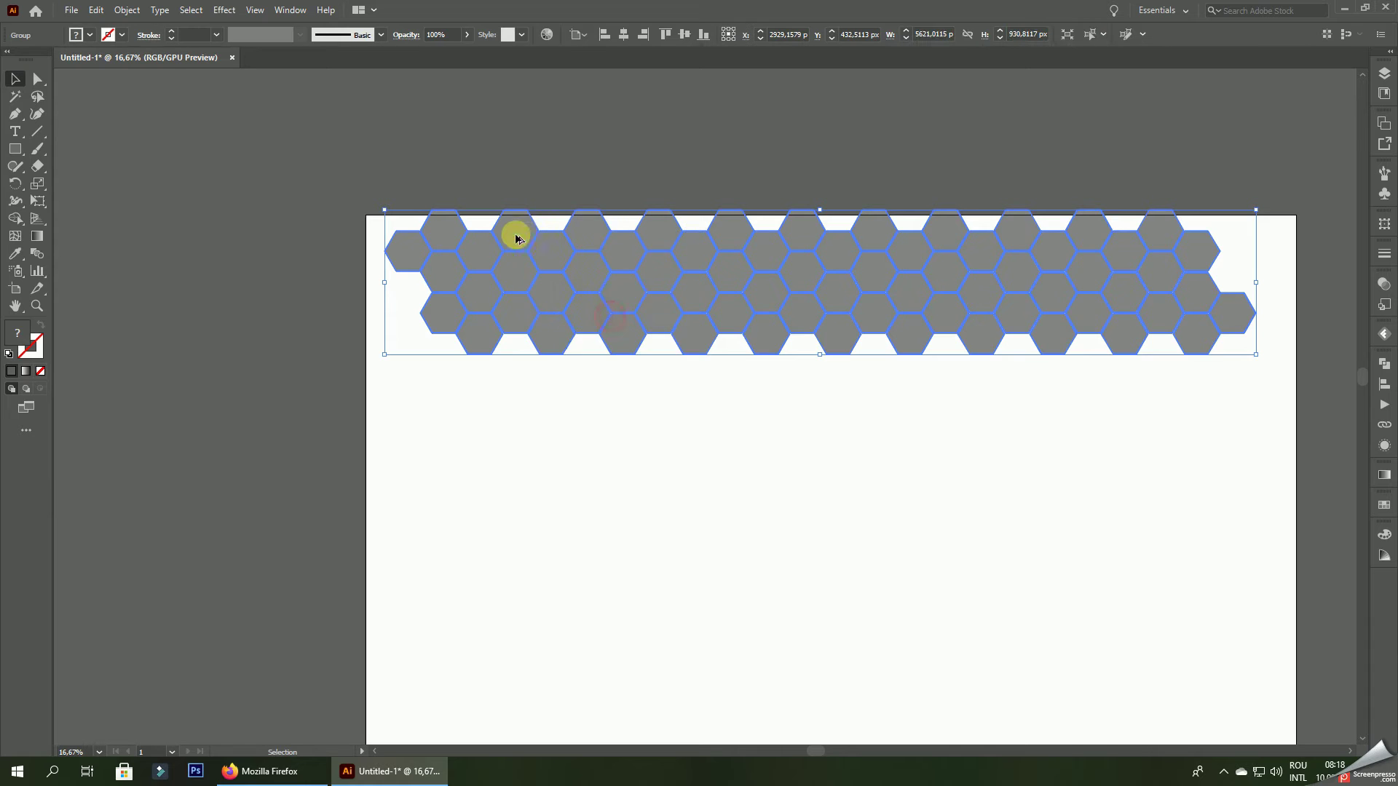
- Alt-drag a copy of the hexagon group downward, then undo it
{"action": "scroll", "coordinate": [515, 228], "scroll_direction": "up", "scroll_amount": 1}
{"action": "left_click_drag", "start_coordinate": [515, 226], "coordinate": [526, 437]}
{"action": "scroll", "coordinate": [505, 397], "scroll_direction": "up", "scroll_amount": 1}
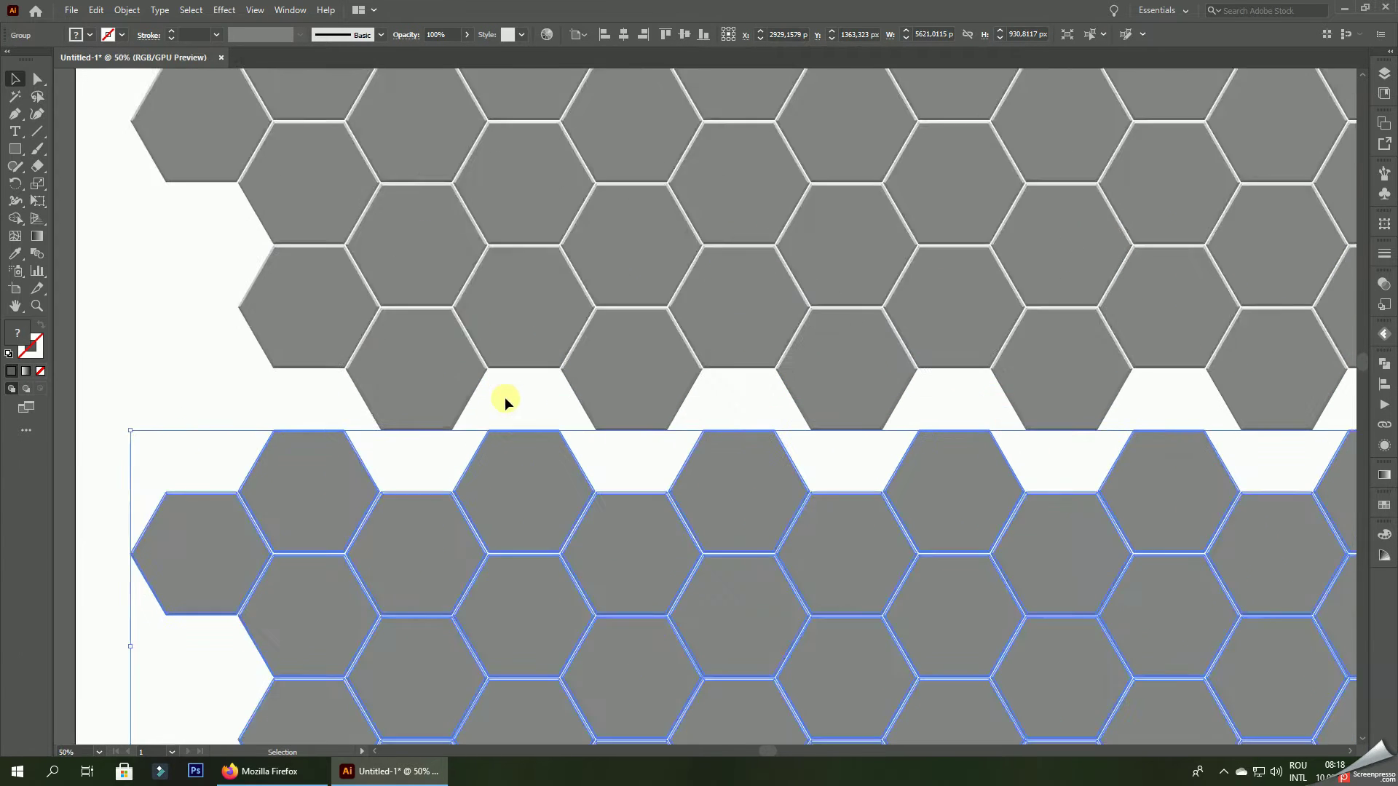
{"action": "scroll", "coordinate": [536, 494], "scroll_direction": "up", "scroll_amount": 1}
{"action": "scroll", "coordinate": [536, 493], "scroll_direction": "down", "scroll_amount": 2}
{"action": "key", "text": "ctrl+z"}
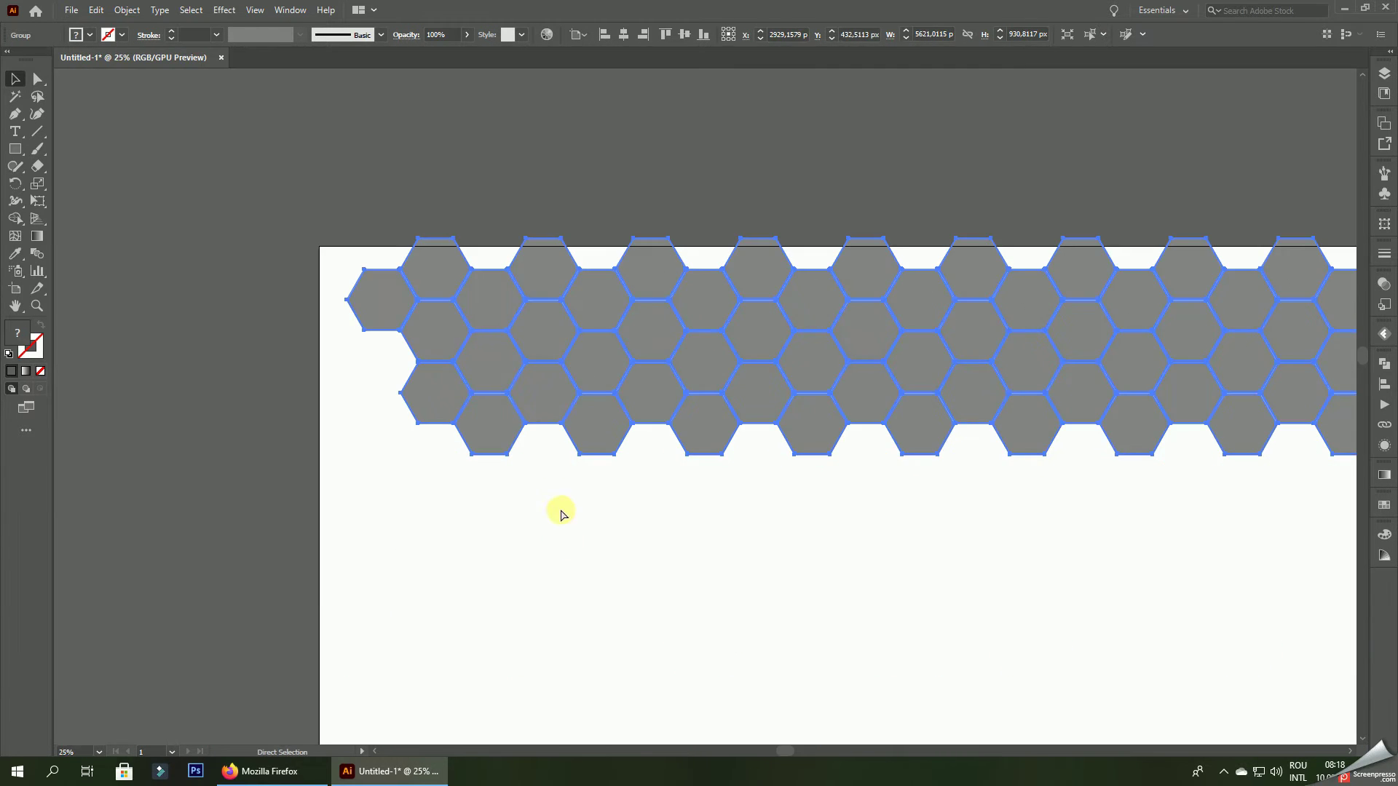
{"action": "left_click", "coordinate": [565, 544]}
- Select the lower group of hexagon rows with the Selection tool
{"action": "scroll", "coordinate": [483, 359], "scroll_direction": "up", "scroll_amount": 3}
{"action": "left_click", "coordinate": [645, 576]}
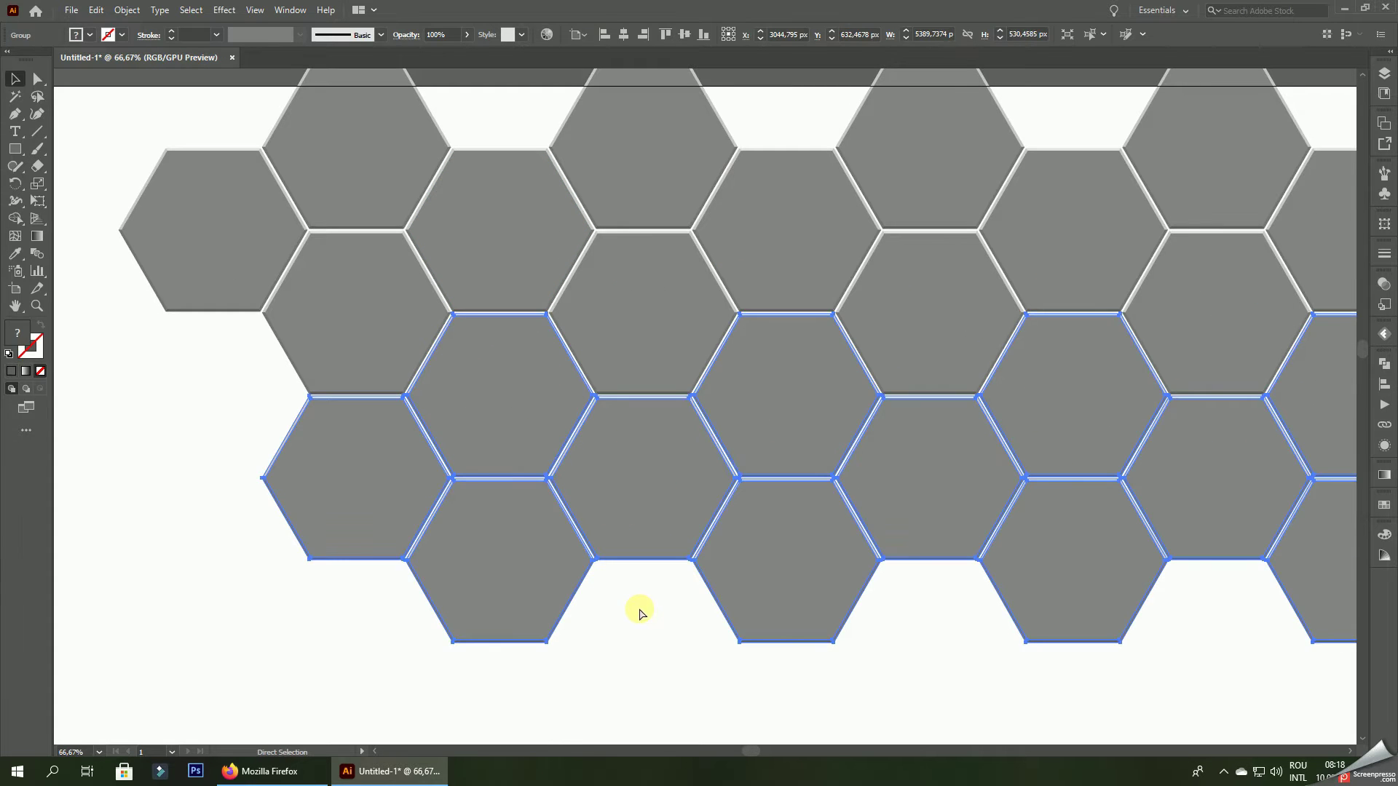
{"action": "key", "text": "v"}
{"action": "left_click", "coordinate": [635, 609]}
{"action": "left_click", "coordinate": [635, 459]}
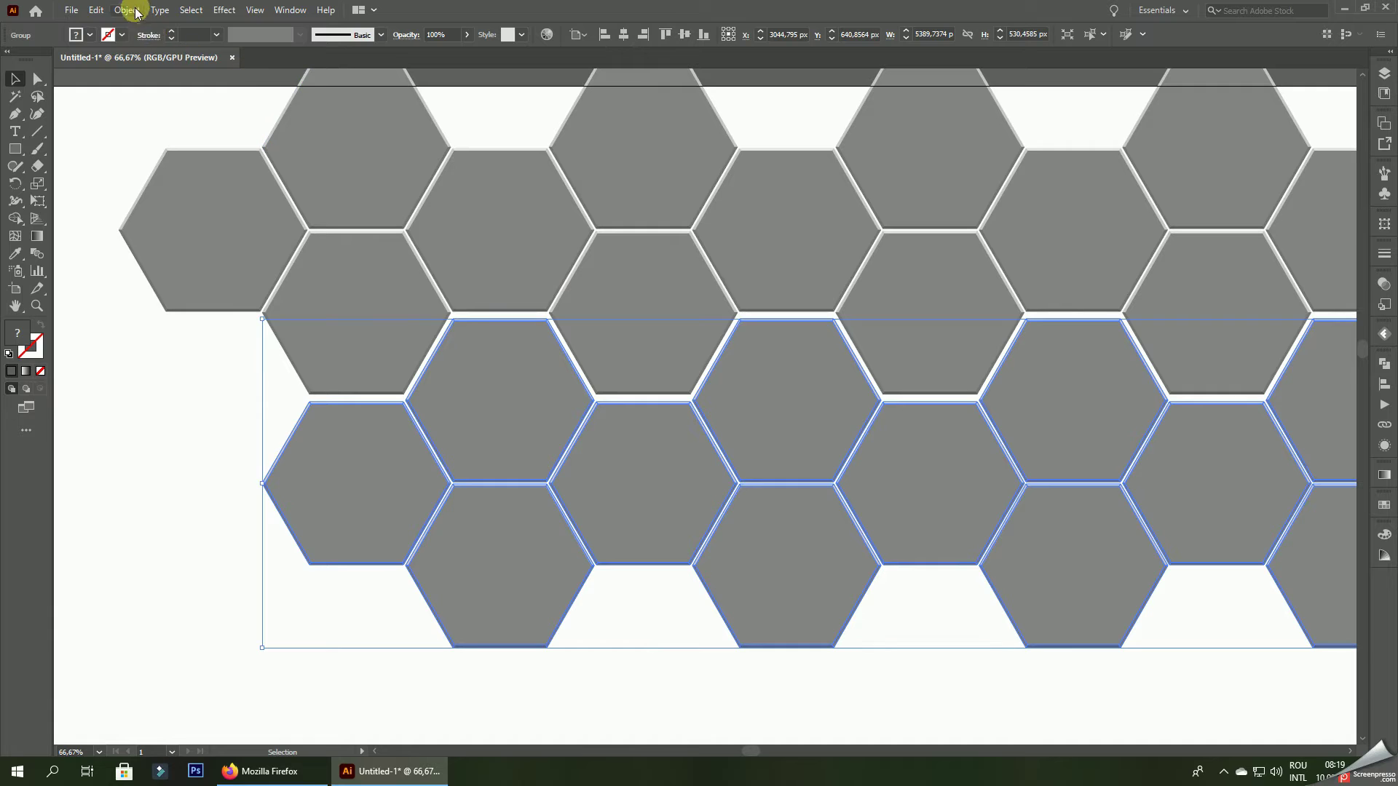
- Undo and redo the hexagon group's last move, then clear the selection
{"action": "left_click", "coordinate": [96, 9]}
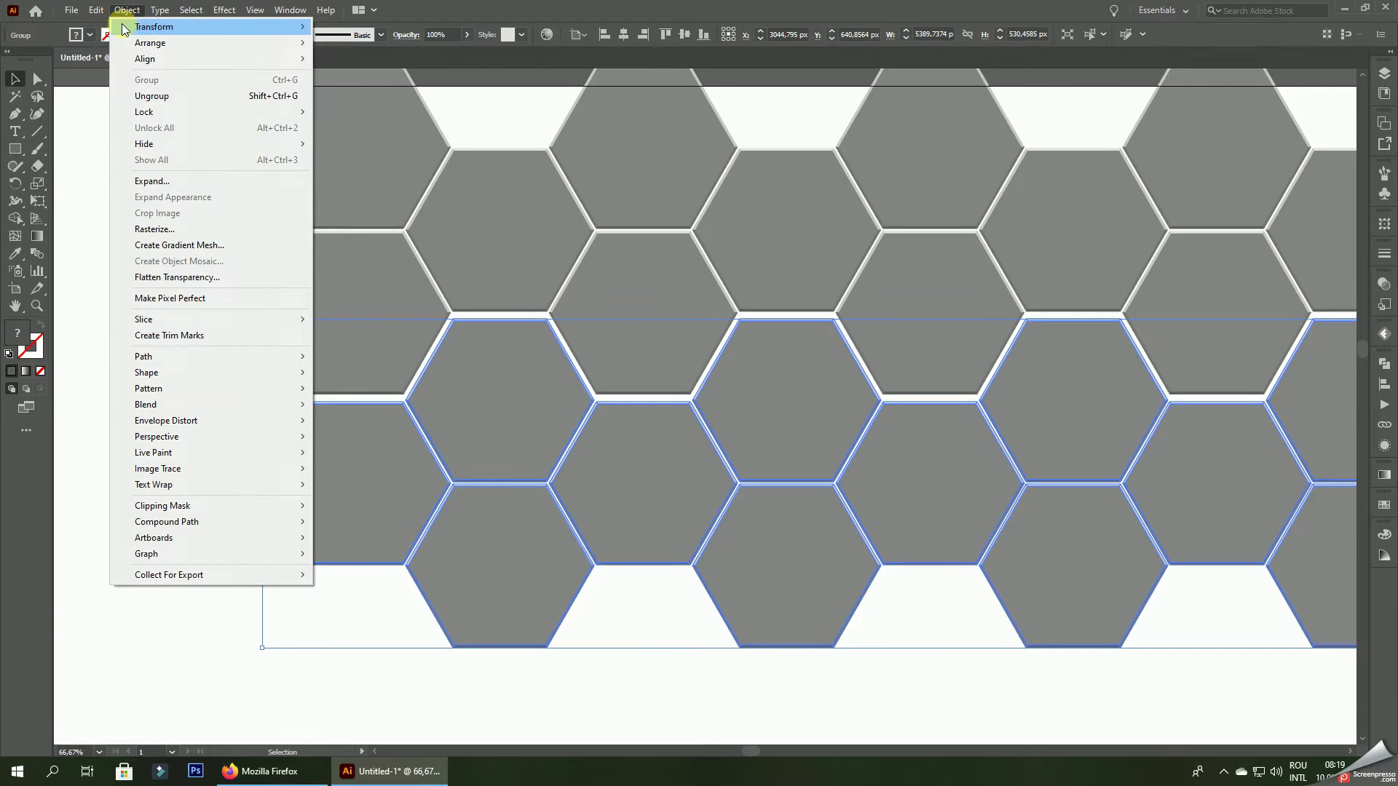
{"action": "left_click", "coordinate": [116, 26]}
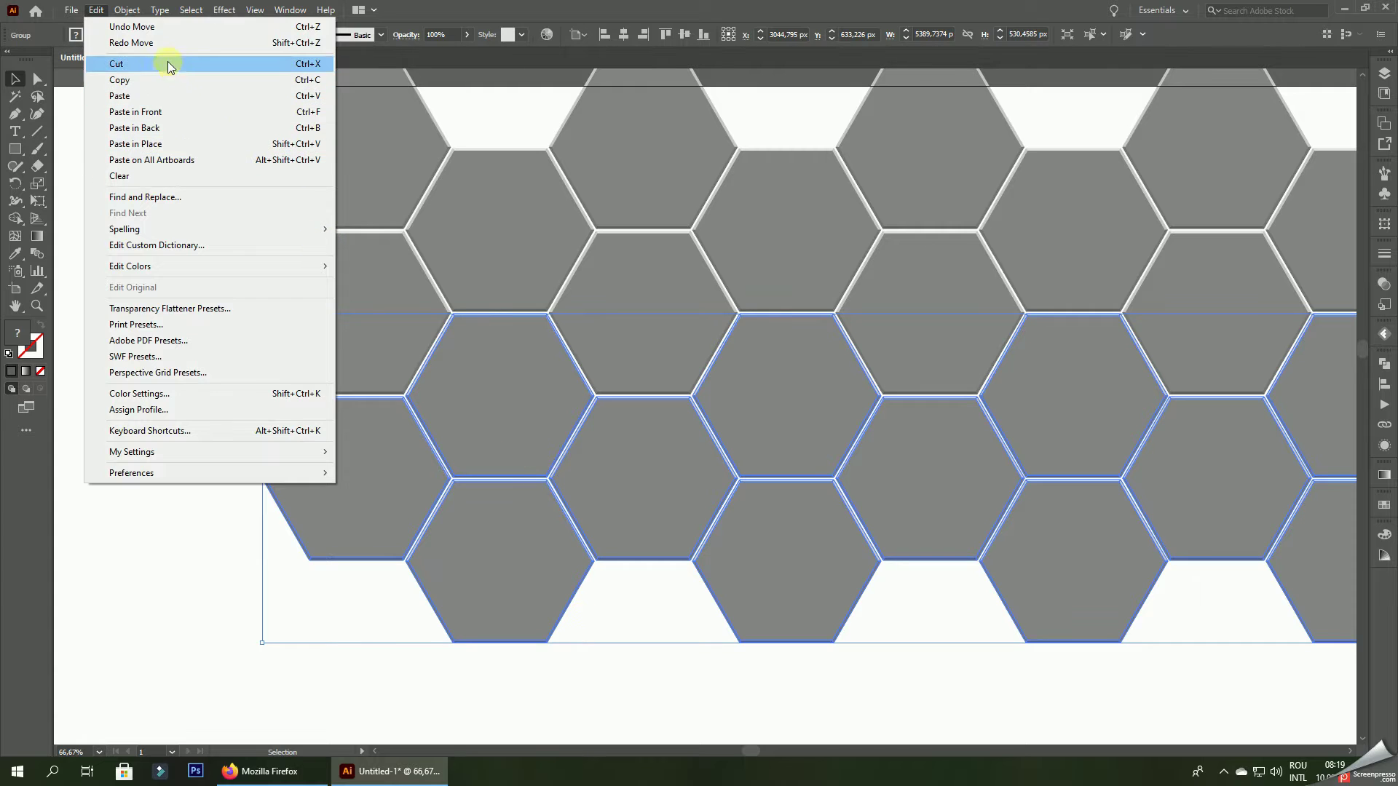
{"action": "left_click", "coordinate": [150, 42]}
{"action": "left_click", "coordinate": [674, 664]}
{"action": "scroll", "coordinate": [592, 391], "scroll_direction": "up", "scroll_amount": 2}
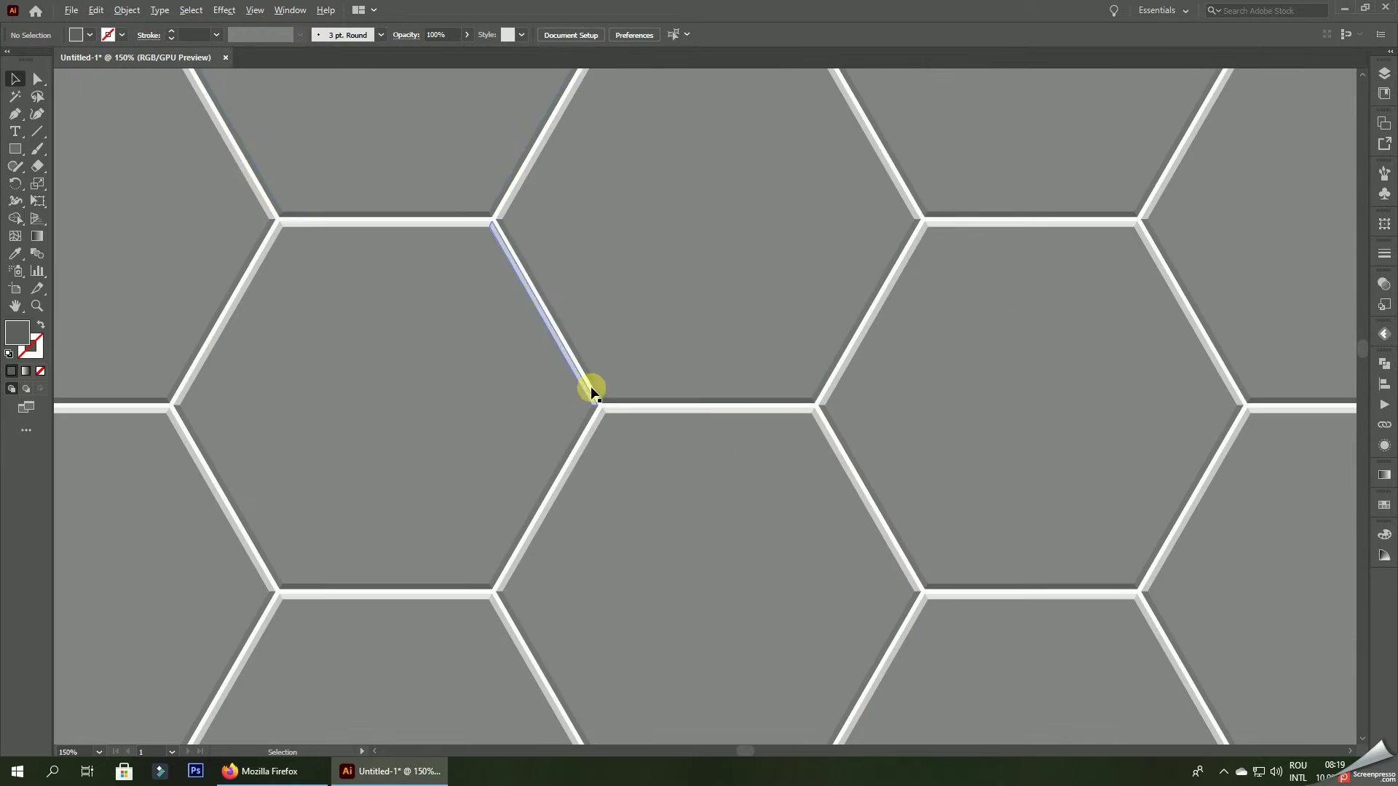
- Undo the last move, then redo successive moves until the tiny rectangle is restored
{"action": "left_click", "coordinate": [95, 10]}
{"action": "left_click", "coordinate": [124, 23]}
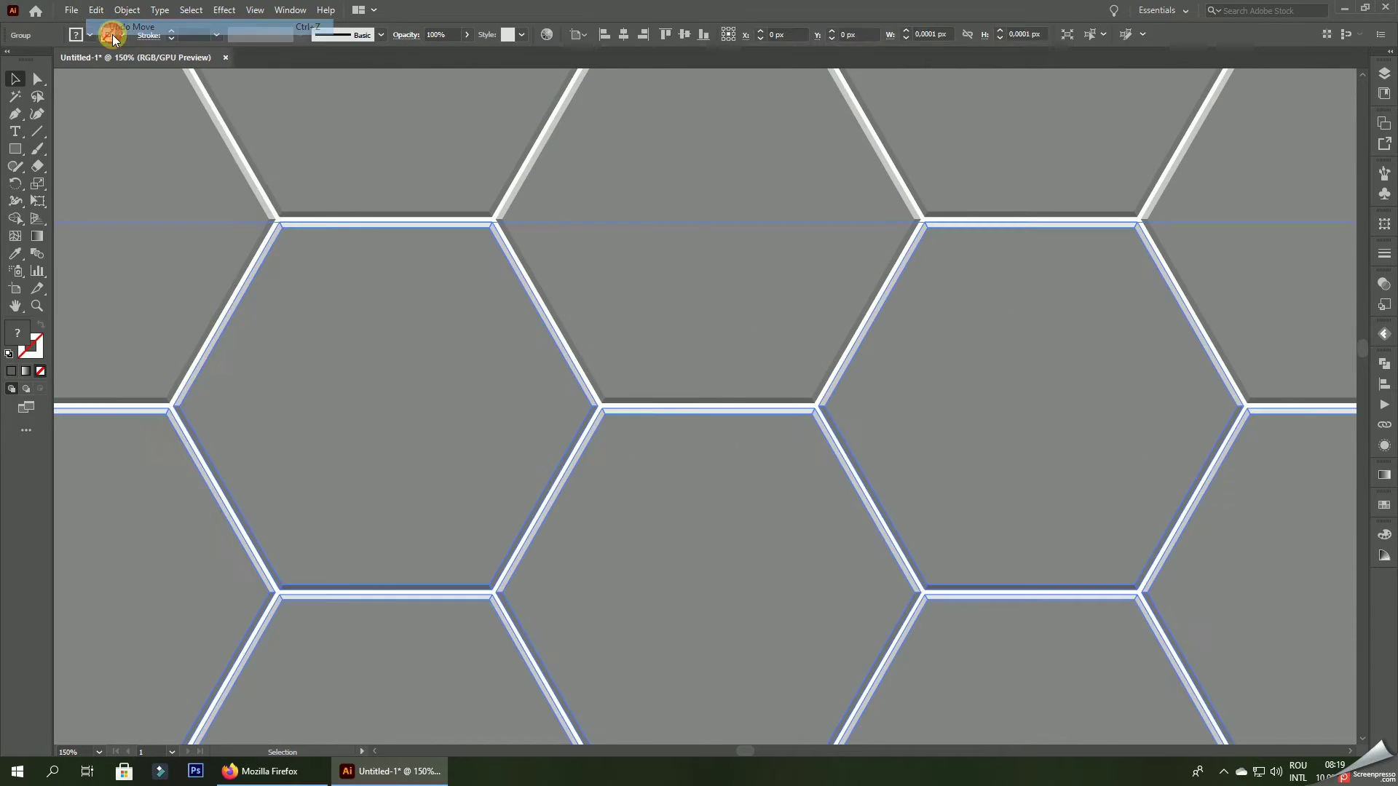
{"action": "left_click", "coordinate": [96, 9]}
{"action": "left_click", "coordinate": [102, 42]}
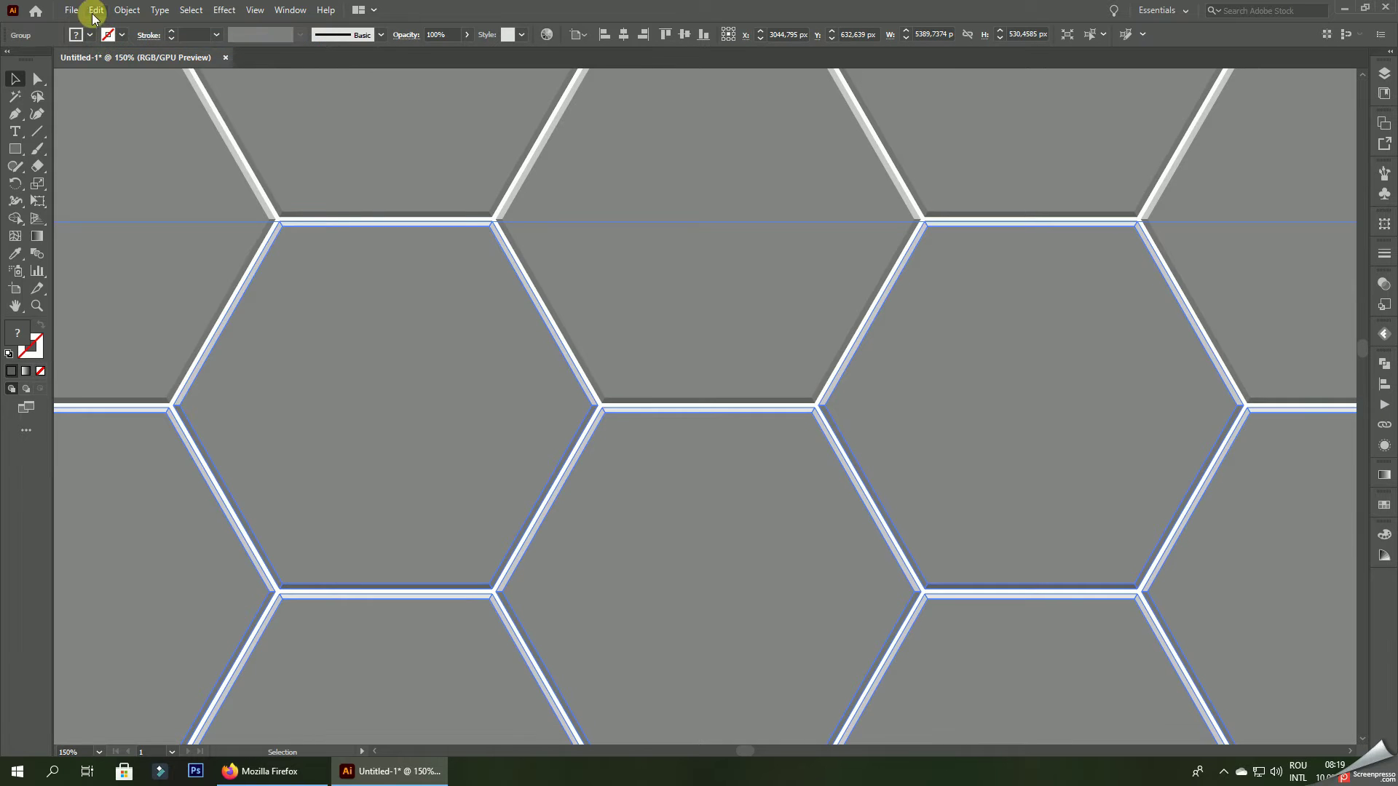
{"action": "left_click", "coordinate": [95, 10]}
{"action": "left_click", "coordinate": [102, 42]}
{"action": "left_click", "coordinate": [96, 9]}
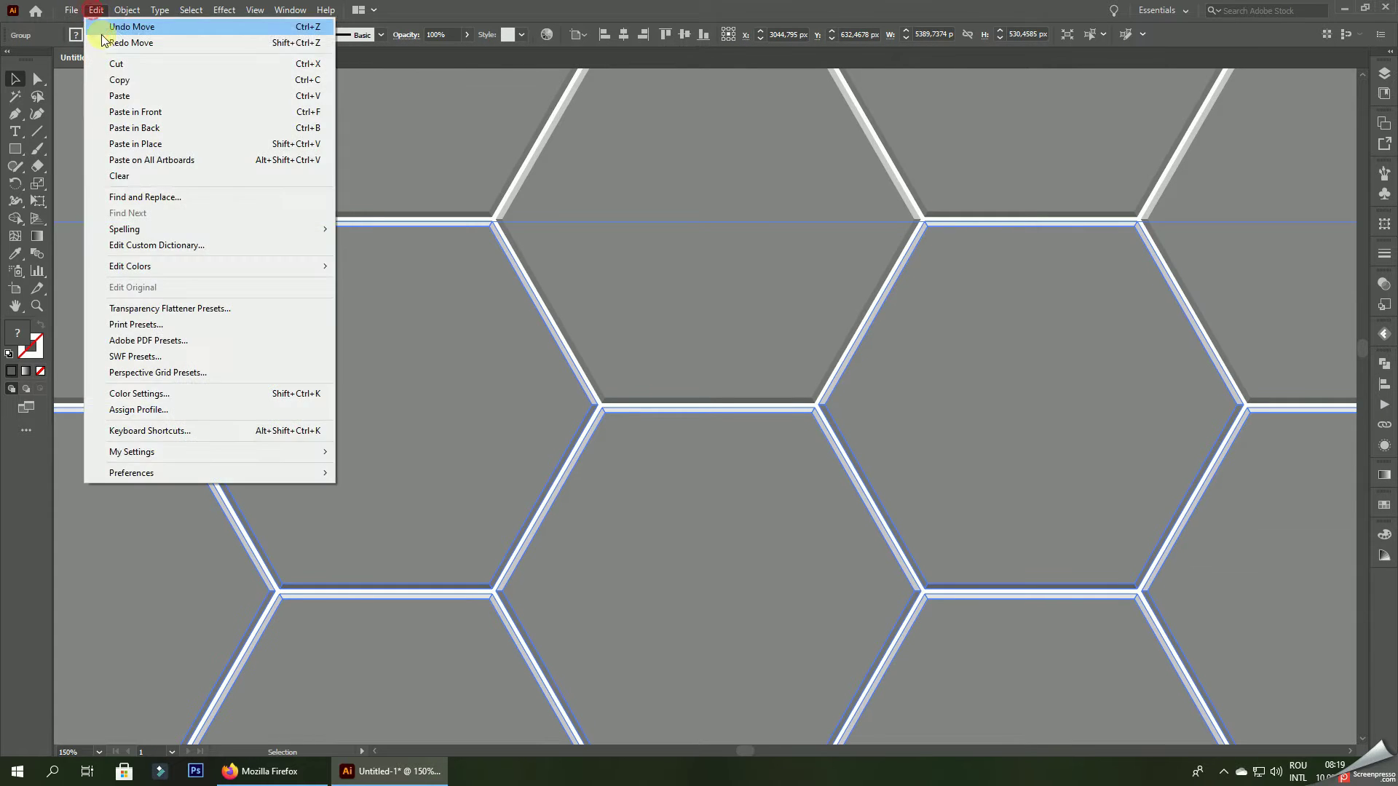
{"action": "left_click", "coordinate": [105, 42]}
{"action": "left_click", "coordinate": [95, 10]}
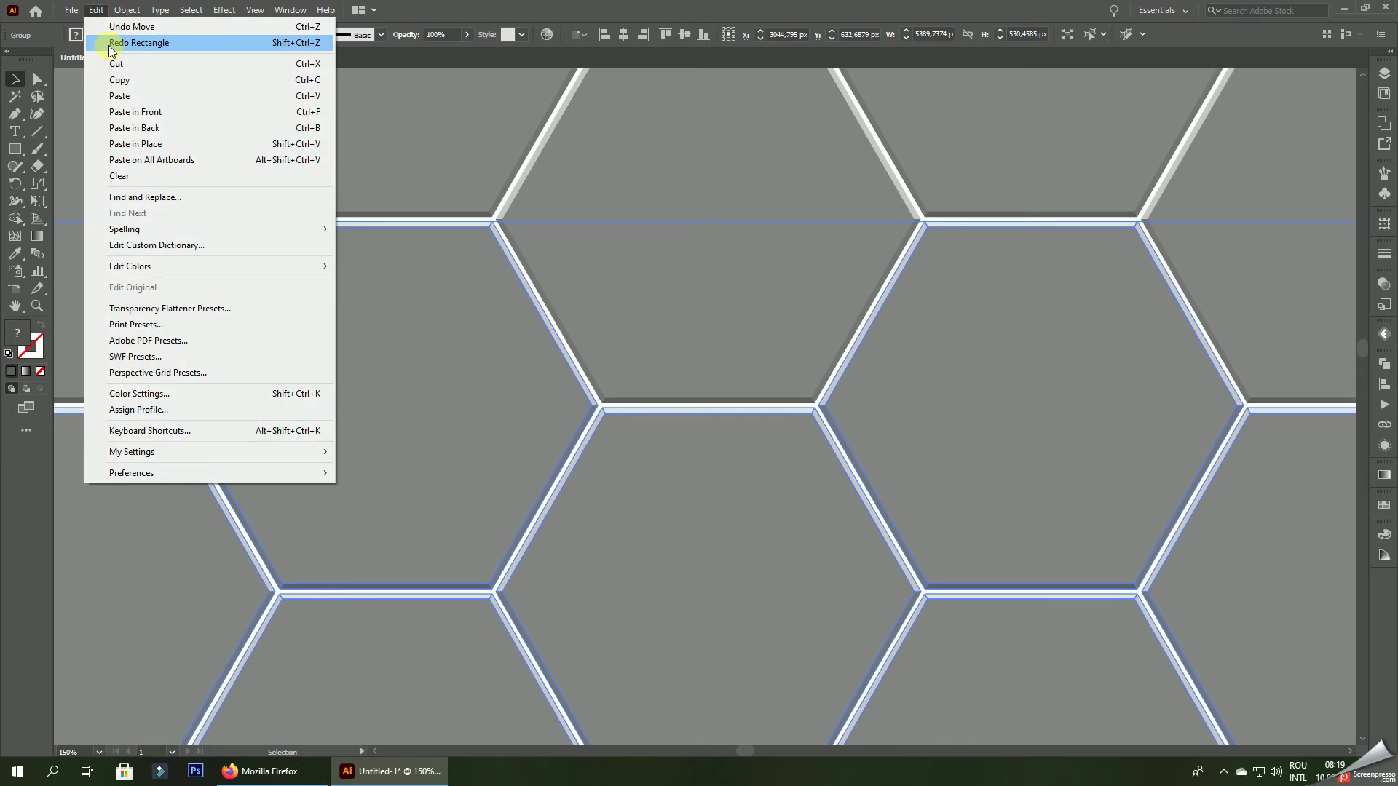
{"action": "left_click", "coordinate": [106, 43]}
- Drag the tiny dark rectangle to a new spot up and left near the hexagon rows
{"action": "scroll", "coordinate": [424, 312], "scroll_direction": "down", "scroll_amount": 2}
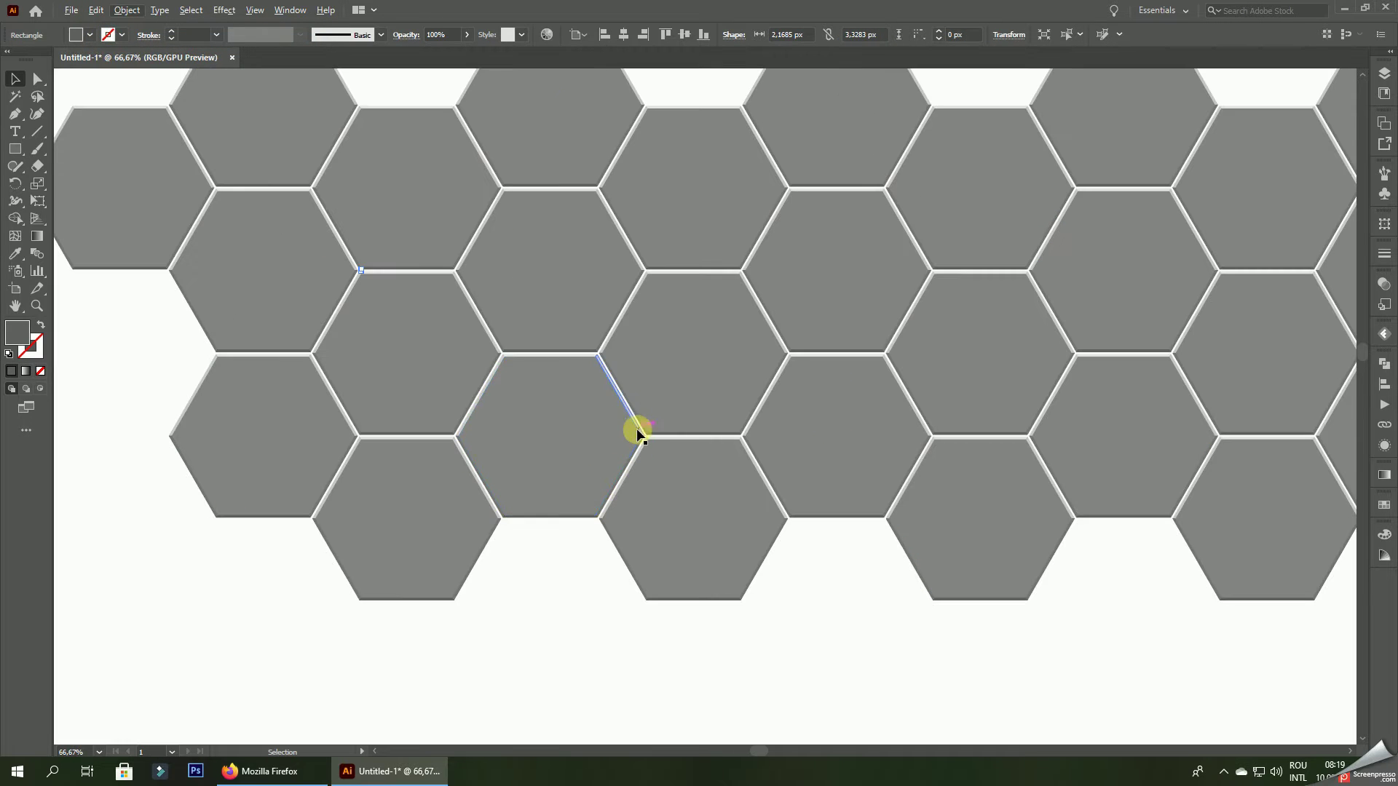
{"action": "mouse_move", "coordinate": [361, 271]}
{"action": "left_mouse_down"}
{"action": "mouse_move", "coordinate": [495, 435]}
{"action": "mouse_move", "coordinate": [534, 550]}
{"action": "left_mouse_up"}
{"action": "left_click", "coordinate": [517, 410]}
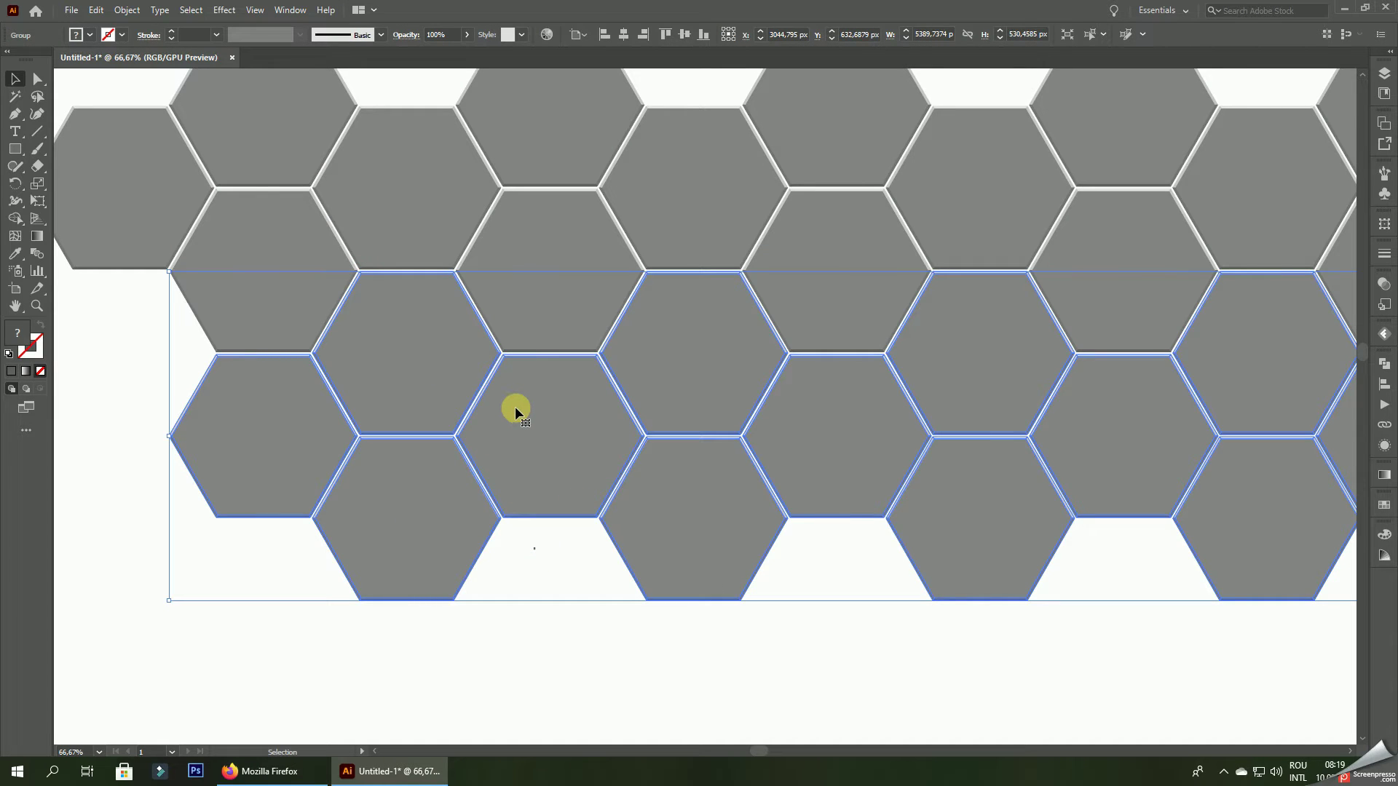
{"action": "left_click", "coordinate": [518, 286], "text": "shift"}
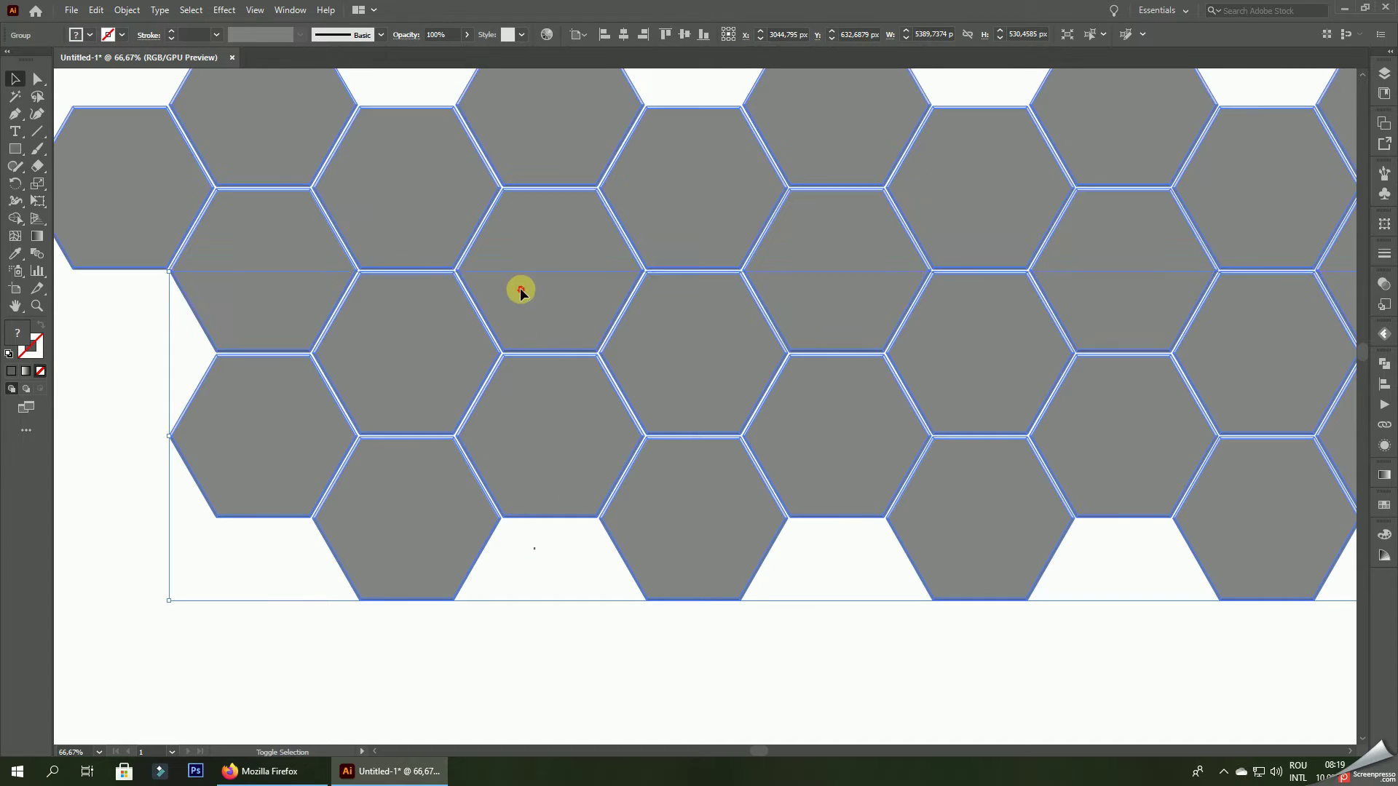
{"action": "left_click", "coordinate": [543, 578]}
{"action": "scroll", "coordinate": [536, 549], "scroll_direction": "up", "scroll_amount": 3}
{"action": "scroll", "coordinate": [536, 549], "scroll_direction": "up", "scroll_amount": 4}
{"action": "left_click_drag", "start_coordinate": [505, 526], "coordinate": [371, 172]}
{"action": "scroll", "coordinate": [461, 271], "scroll_direction": "down", "scroll_amount": 4}
- Shift-select the upper and lower hexagon groups and group them together
{"action": "scroll", "coordinate": [500, 319], "scroll_direction": "down", "scroll_amount": 4}
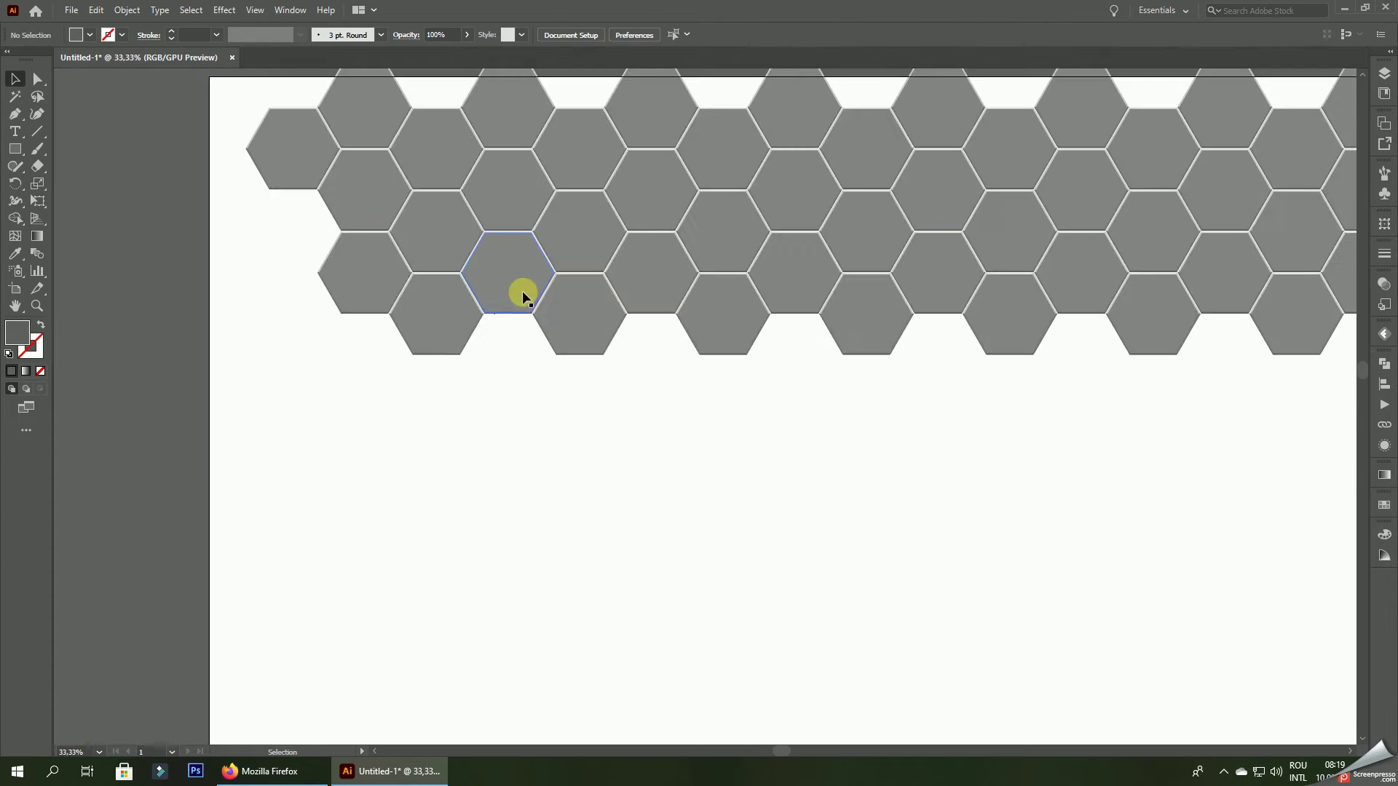
{"action": "left_click", "coordinate": [522, 289]}
{"action": "left_click", "coordinate": [520, 104], "text": "shift"}
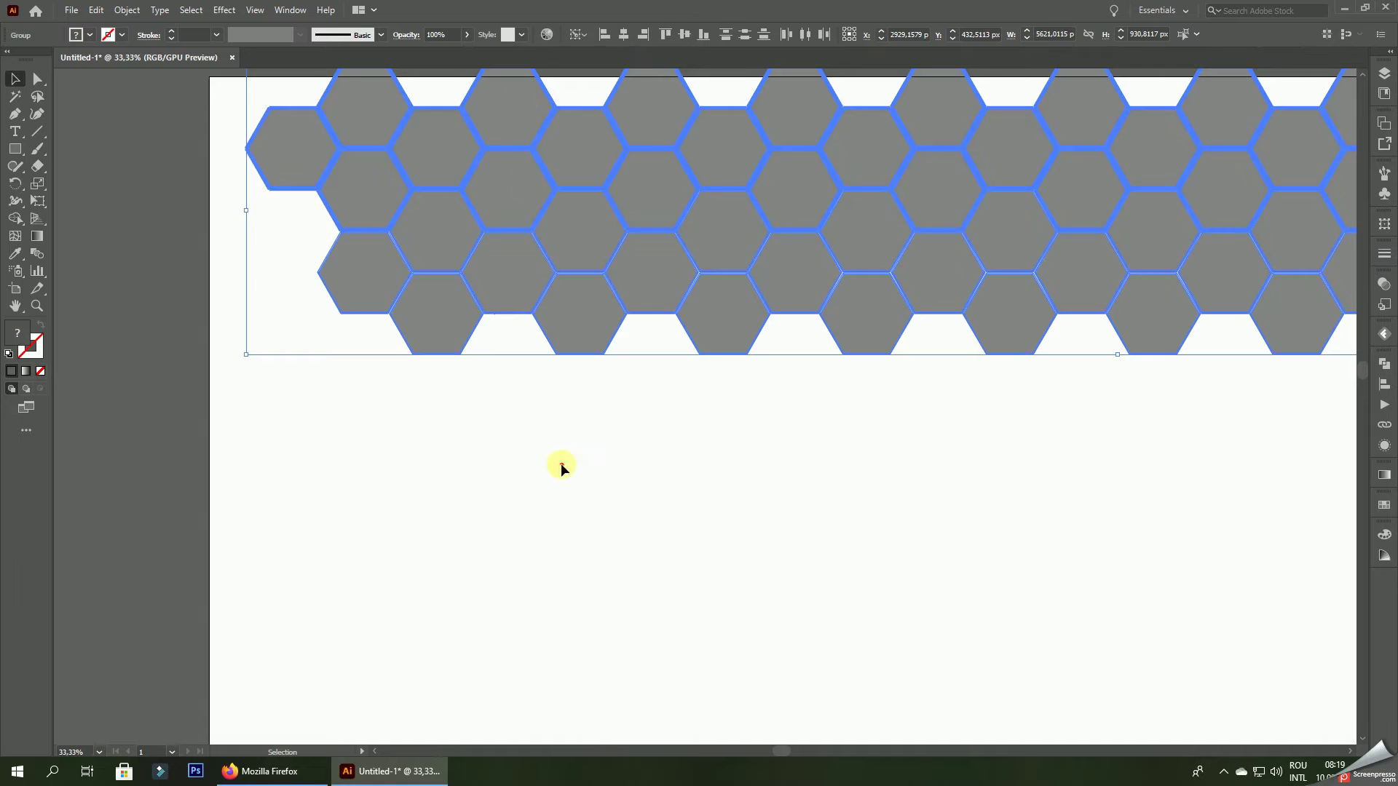
{"action": "left_click", "coordinate": [525, 237]}
{"action": "left_click", "coordinate": [515, 175], "text": "shift"}
{"action": "right_click", "coordinate": [514, 173]}
{"action": "left_click", "coordinate": [559, 281]}
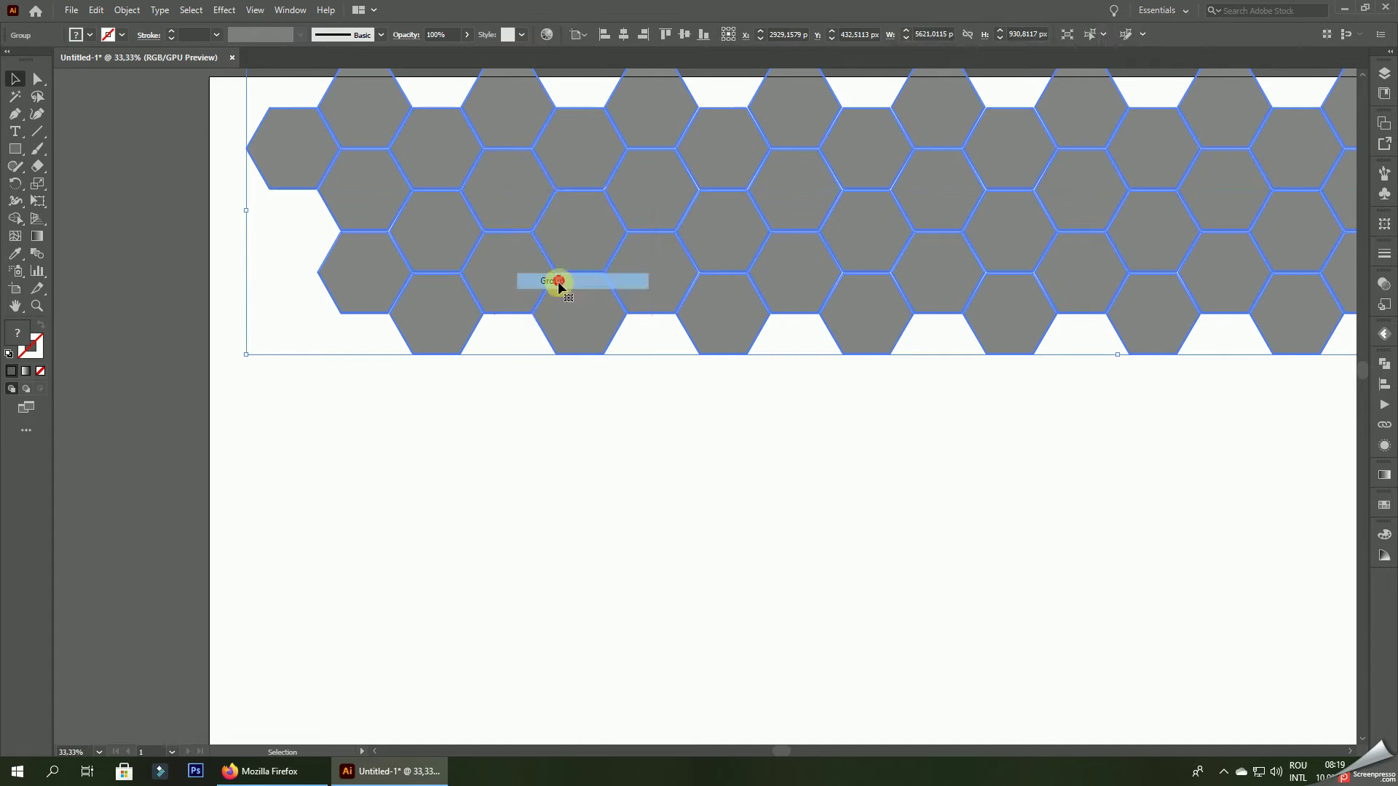
{"action": "left_click", "coordinate": [554, 435]}
- Drag a copy of the hexagon rows straight down and adjust its vertical position
{"action": "left_click_drag", "start_coordinate": [493, 87], "coordinate": [520, 355]}
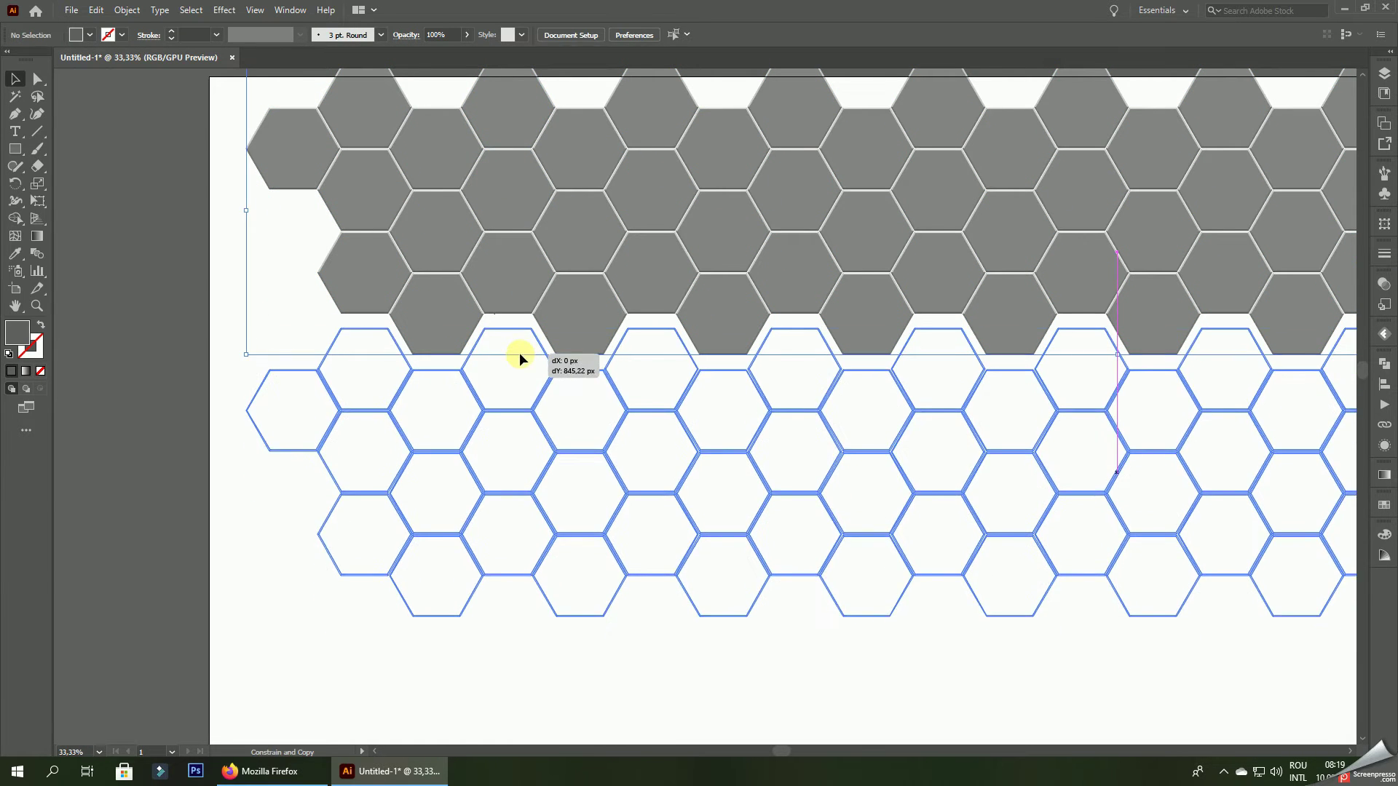
{"action": "scroll", "coordinate": [519, 353], "scroll_direction": "up", "scroll_amount": 3}
{"action": "scroll", "coordinate": [519, 352], "scroll_direction": "up", "scroll_amount": 3}
{"action": "mouse_move", "coordinate": [518, 353]}
{"action": "left_mouse_down"}
{"action": "mouse_move", "coordinate": [557, 351]}
{"action": "mouse_move", "coordinate": [580, 309]}
{"action": "left_mouse_up"}
{"action": "scroll", "coordinate": [568, 327], "scroll_direction": "up", "scroll_amount": 4}
{"action": "scroll", "coordinate": [578, 277], "scroll_direction": "up", "scroll_amount": 1}
{"action": "scroll", "coordinate": [580, 269], "scroll_direction": "up", "scroll_amount": 2}
{"action": "scroll", "coordinate": [575, 241], "scroll_direction": "up", "scroll_amount": 3}
{"action": "scroll", "coordinate": [539, 219], "scroll_direction": "up", "scroll_amount": 1}
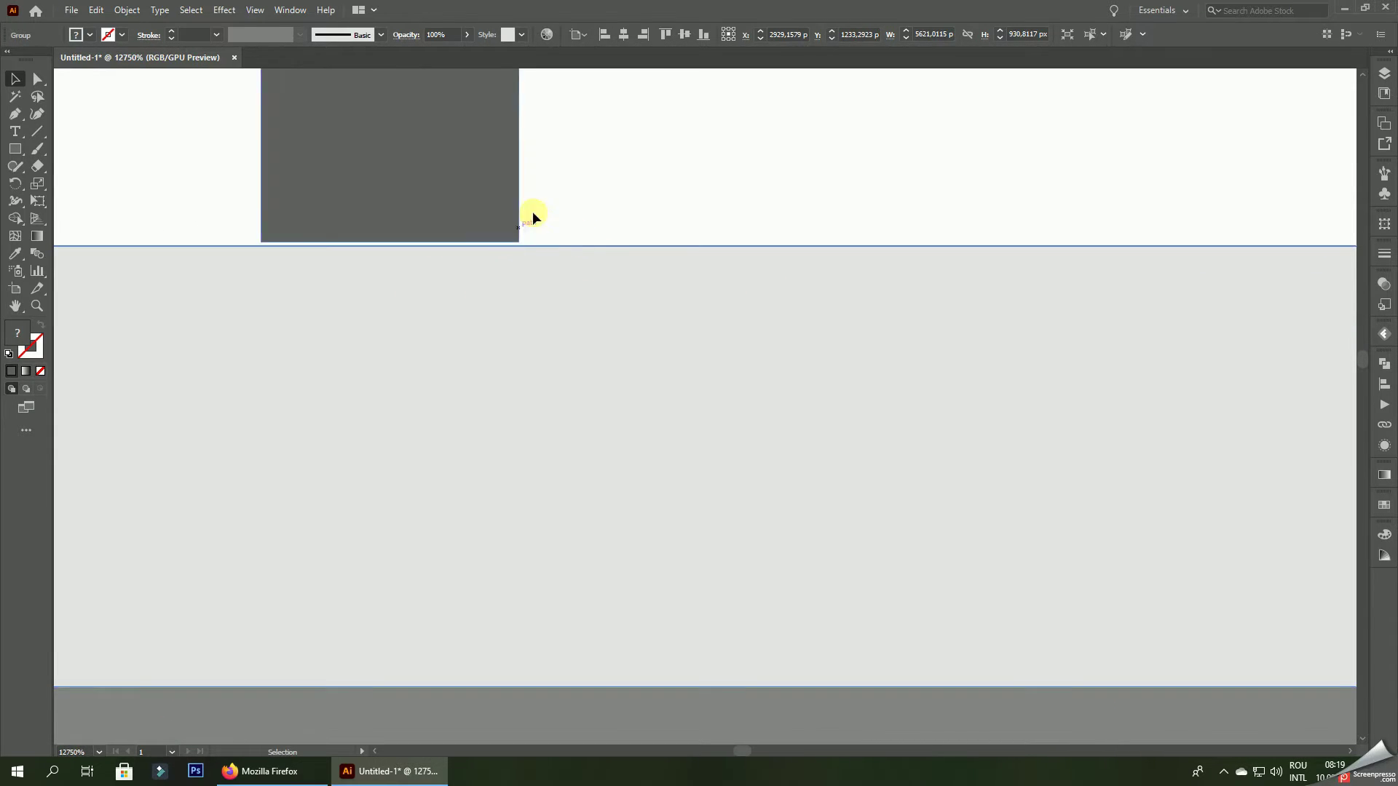
- Nudge the hexagon copy vertically so it sits flush beneath the original
{"action": "left_click_drag", "start_coordinate": [532, 214], "coordinate": [671, 566]}
{"action": "left_click", "coordinate": [497, 353]}
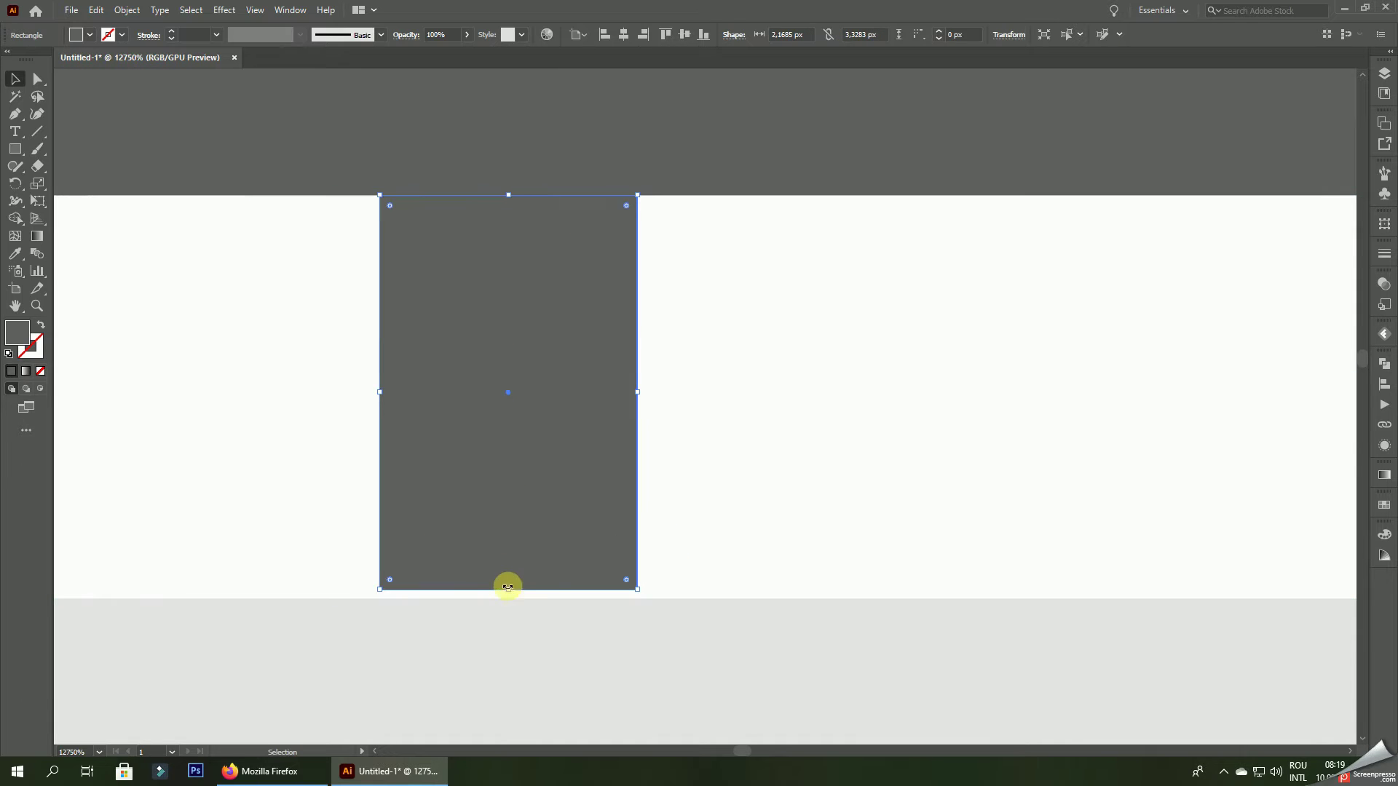
{"action": "left_click_drag", "start_coordinate": [507, 587], "coordinate": [504, 623]}
{"action": "scroll", "coordinate": [758, 313], "scroll_direction": "down", "scroll_amount": 10, "text": "alt"}
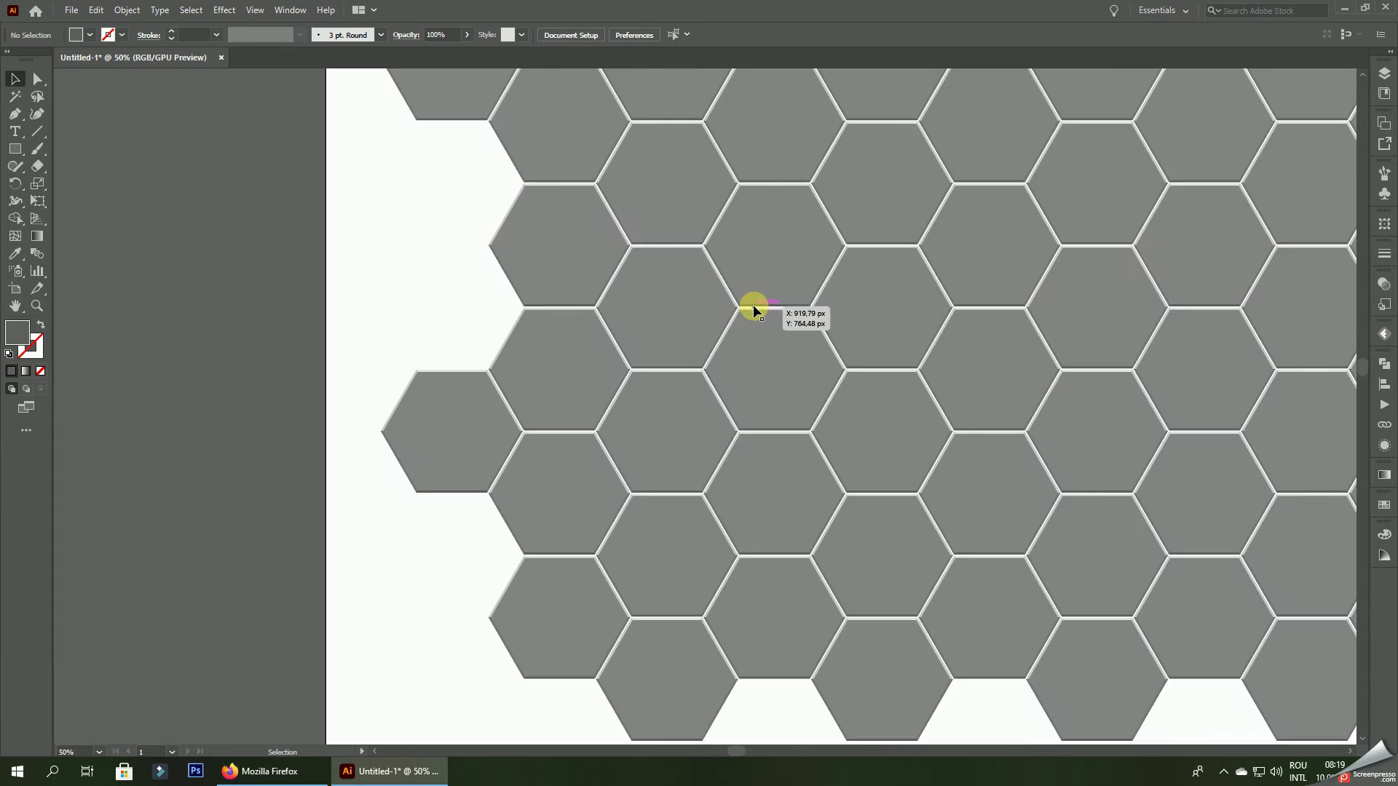
- Shift the hexagon rows slightly and zoom in on the tiny rectangle
{"action": "mouse_move", "coordinate": [754, 306]}
{"action": "left_mouse_down"}
{"action": "mouse_move", "coordinate": [768, 725]}
{"action": "mouse_move", "coordinate": [776, 717]}
{"action": "left_mouse_up"}
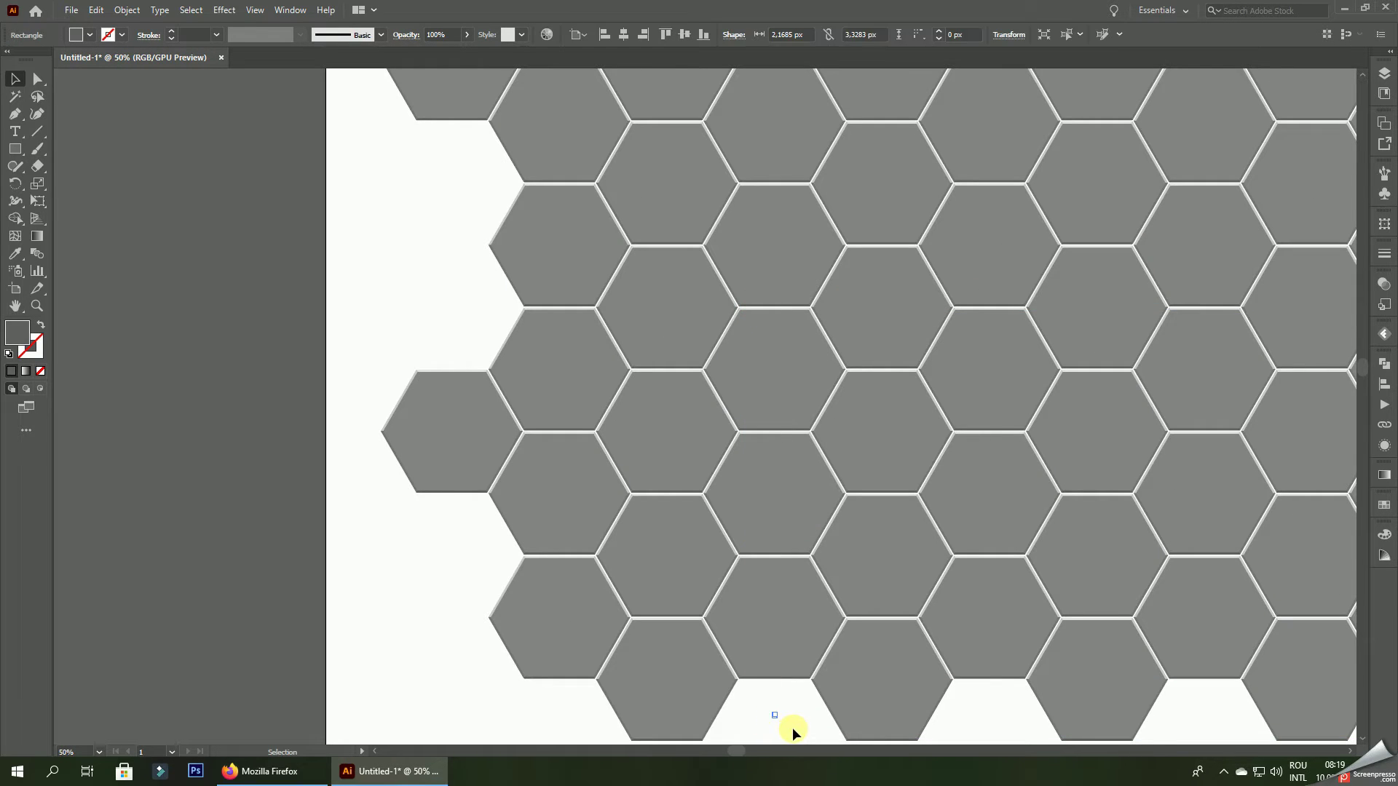
{"action": "scroll", "coordinate": [787, 655], "scroll_direction": "down", "scroll_amount": 1, "text": "alt"}
{"action": "scroll", "coordinate": [659, 591], "scroll_direction": "down", "scroll_amount": 4, "text": "alt"}
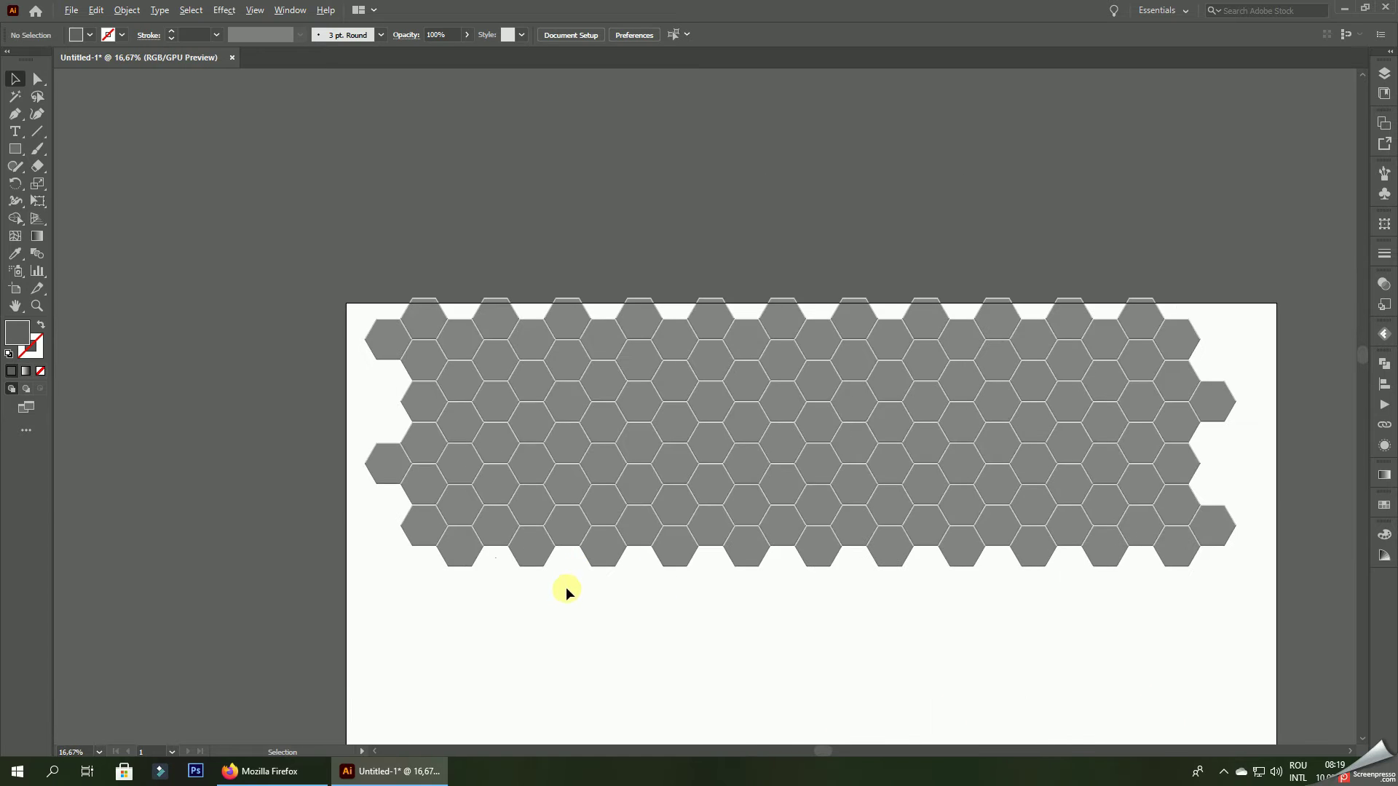
{"action": "scroll", "coordinate": [466, 566], "scroll_direction": "up", "scroll_amount": 6, "text": "alt"}
{"action": "scroll", "coordinate": [549, 554], "scroll_direction": "up", "scroll_amount": 4, "text": "alt"}
{"action": "scroll", "coordinate": [573, 580], "scroll_direction": "up", "scroll_amount": 2, "text": "alt"}
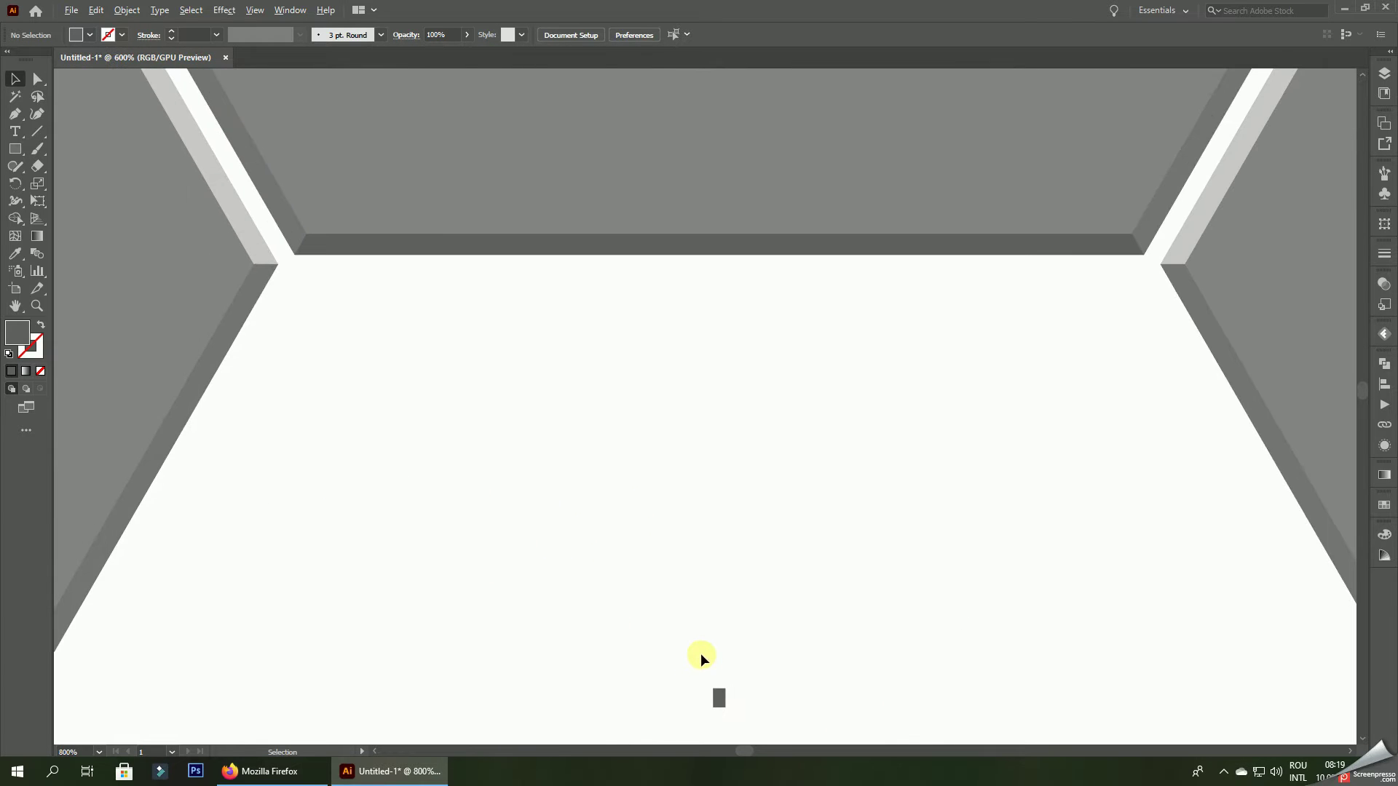
- Move the tiny rectangle up against the hexagon edge, then about 10 px left
{"action": "left_click_drag", "start_coordinate": [718, 701], "coordinate": [446, 265]}
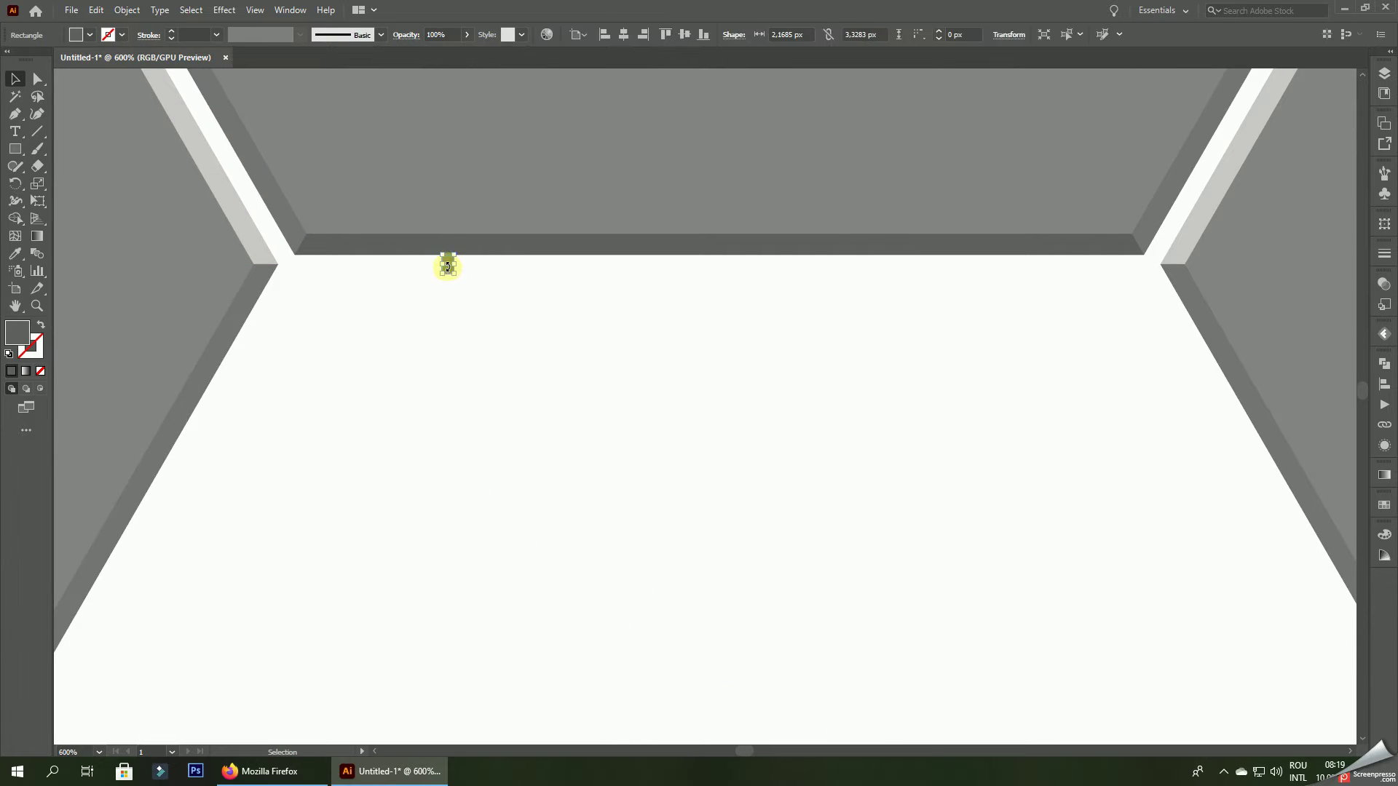
{"action": "scroll", "coordinate": [445, 260], "scroll_direction": "up", "scroll_amount": 3, "text": "alt"}
{"action": "left_click", "coordinate": [597, 449]}
{"action": "scroll", "coordinate": [399, 362], "scroll_direction": "up", "scroll_amount": 4, "text": "alt"}
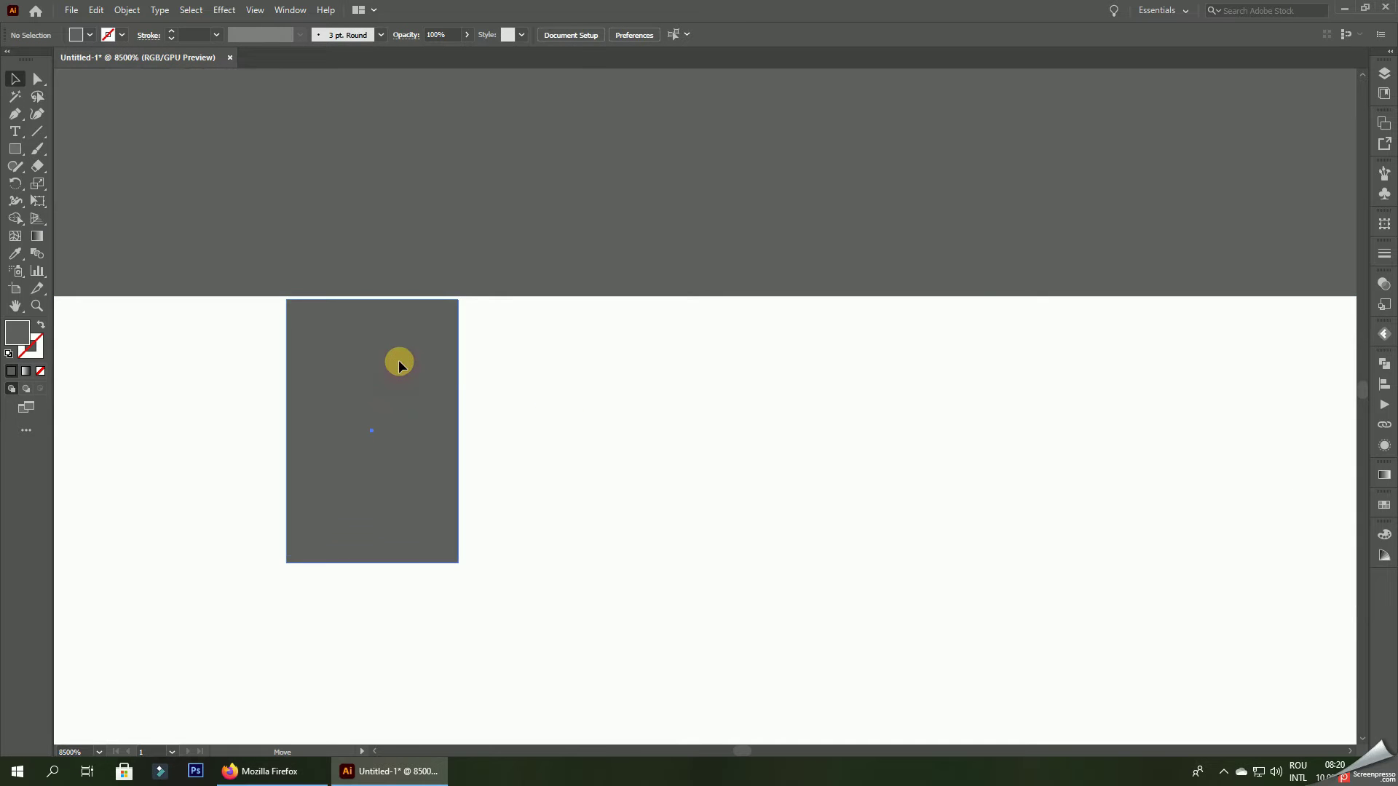
{"action": "left_click_drag", "start_coordinate": [399, 363], "coordinate": [392, 364]}
{"action": "left_click", "coordinate": [635, 414]}
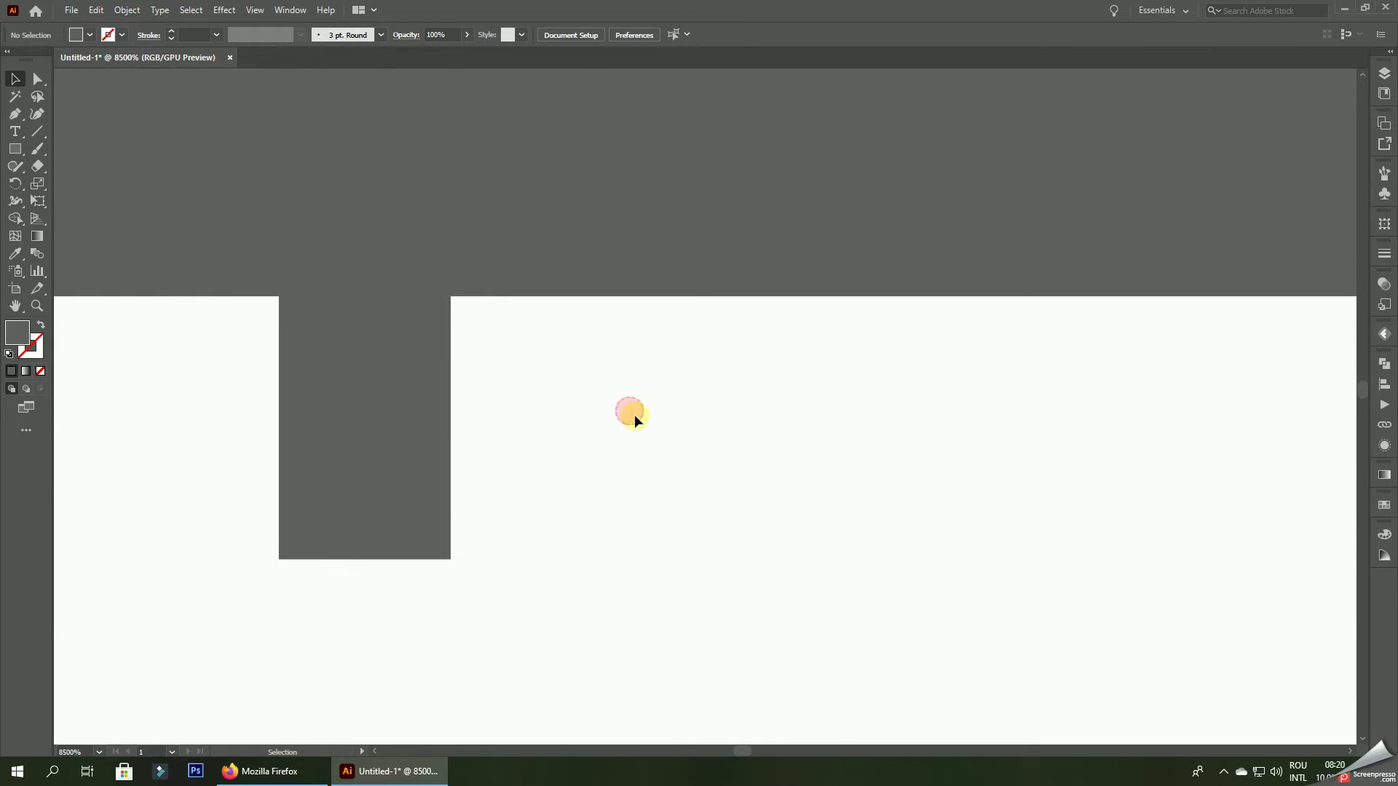
{"action": "scroll", "coordinate": [641, 415], "scroll_direction": "down", "scroll_amount": 5, "text": "alt"}
{"action": "scroll", "coordinate": [644, 404], "scroll_direction": "down", "scroll_amount": 5, "text": "alt"}
- Drag a copy of the honeycomb below the original and move it back up
{"action": "left_click_drag", "start_coordinate": [646, 222], "coordinate": [743, 369]}
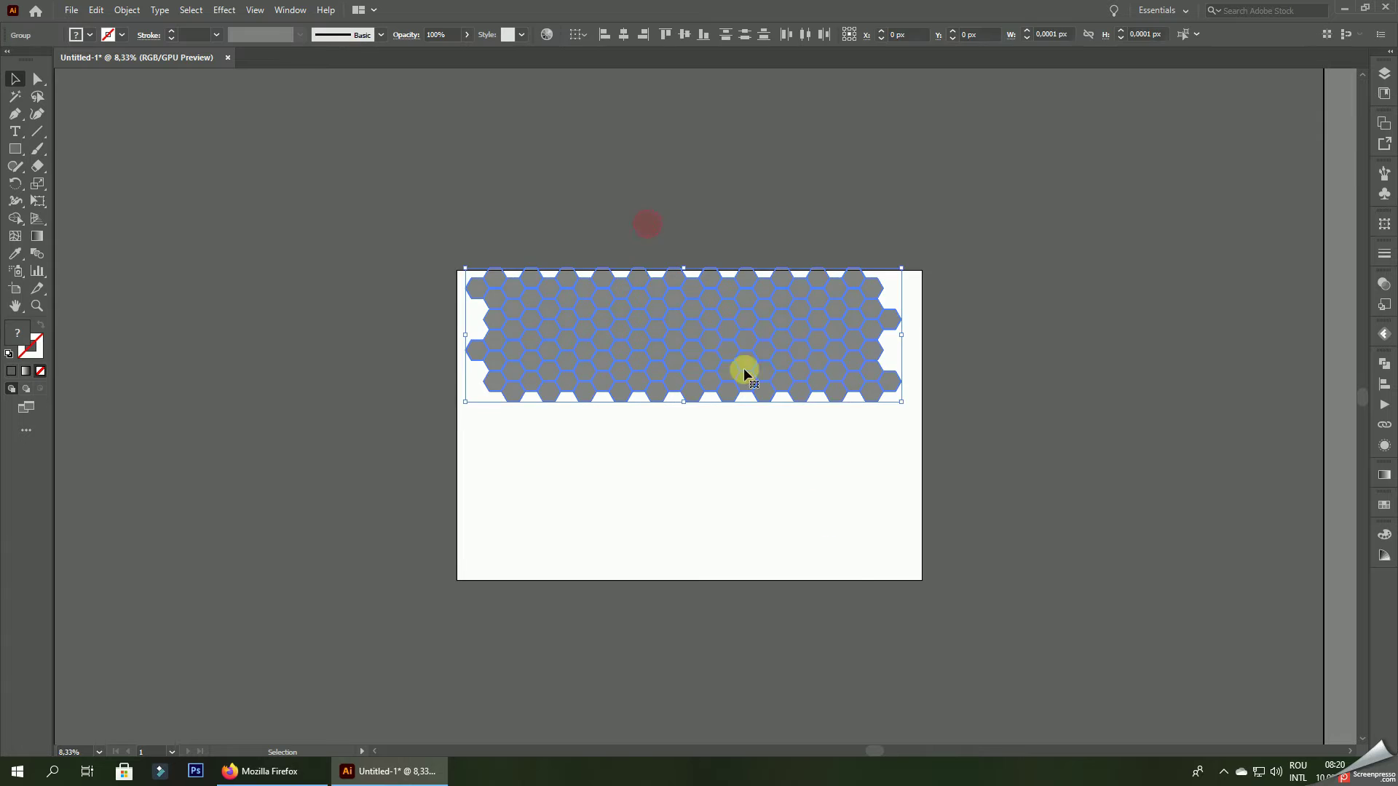
{"action": "right_click", "coordinate": [717, 335]}
{"action": "left_click", "coordinate": [774, 446]}
{"action": "left_click_drag", "start_coordinate": [620, 299], "coordinate": [629, 459]}
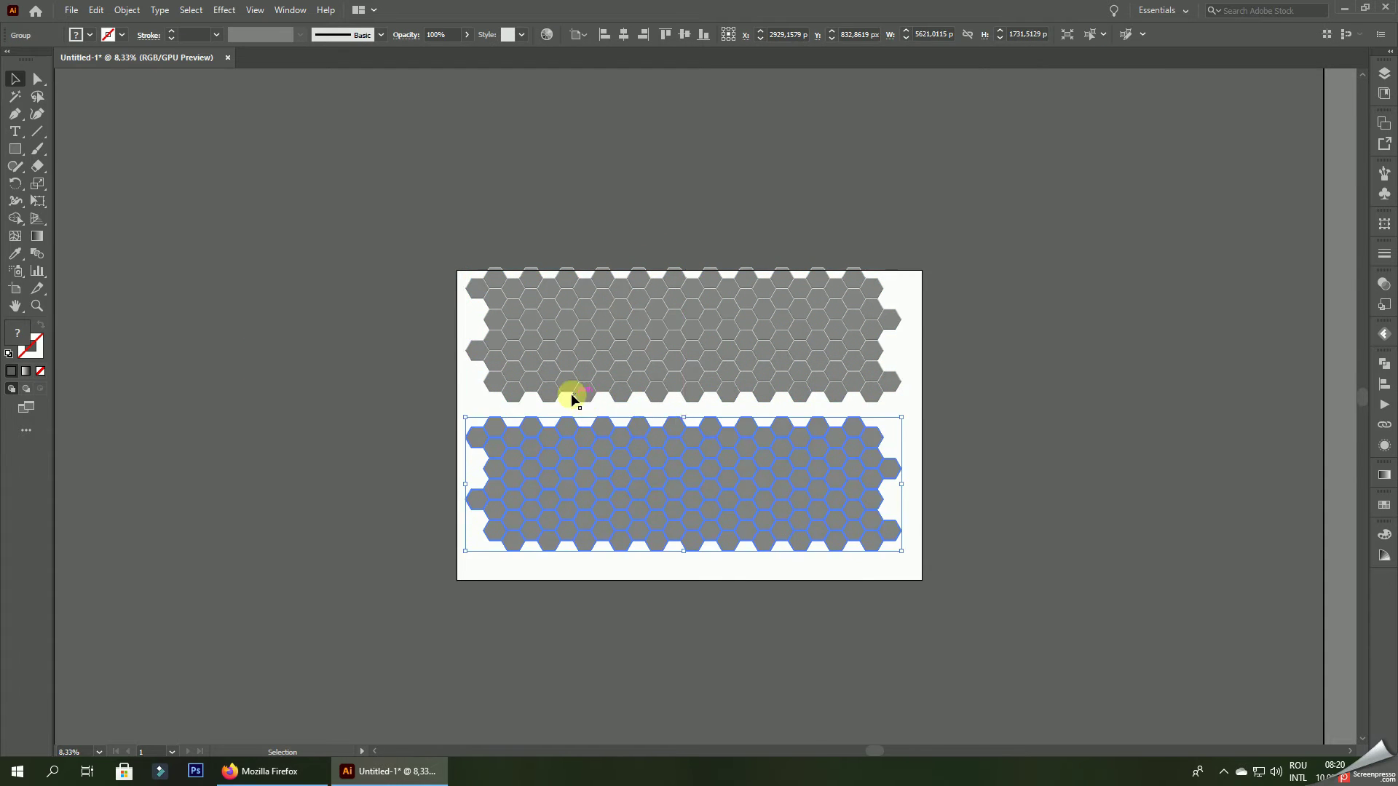
{"action": "scroll", "coordinate": [570, 398], "scroll_direction": "up", "scroll_amount": 5}
{"action": "left_click_drag", "start_coordinate": [573, 526], "coordinate": [576, 408]}
- Snap the hexagon copy up against its neighbour, closing the gap with the light-grey lower shape
{"action": "scroll", "coordinate": [206, 368], "scroll_direction": "up", "scroll_amount": 4}
{"action": "scroll", "coordinate": [412, 334], "scroll_direction": "up", "scroll_amount": 3}
{"action": "scroll", "coordinate": [392, 507], "scroll_direction": "up", "scroll_amount": 1}
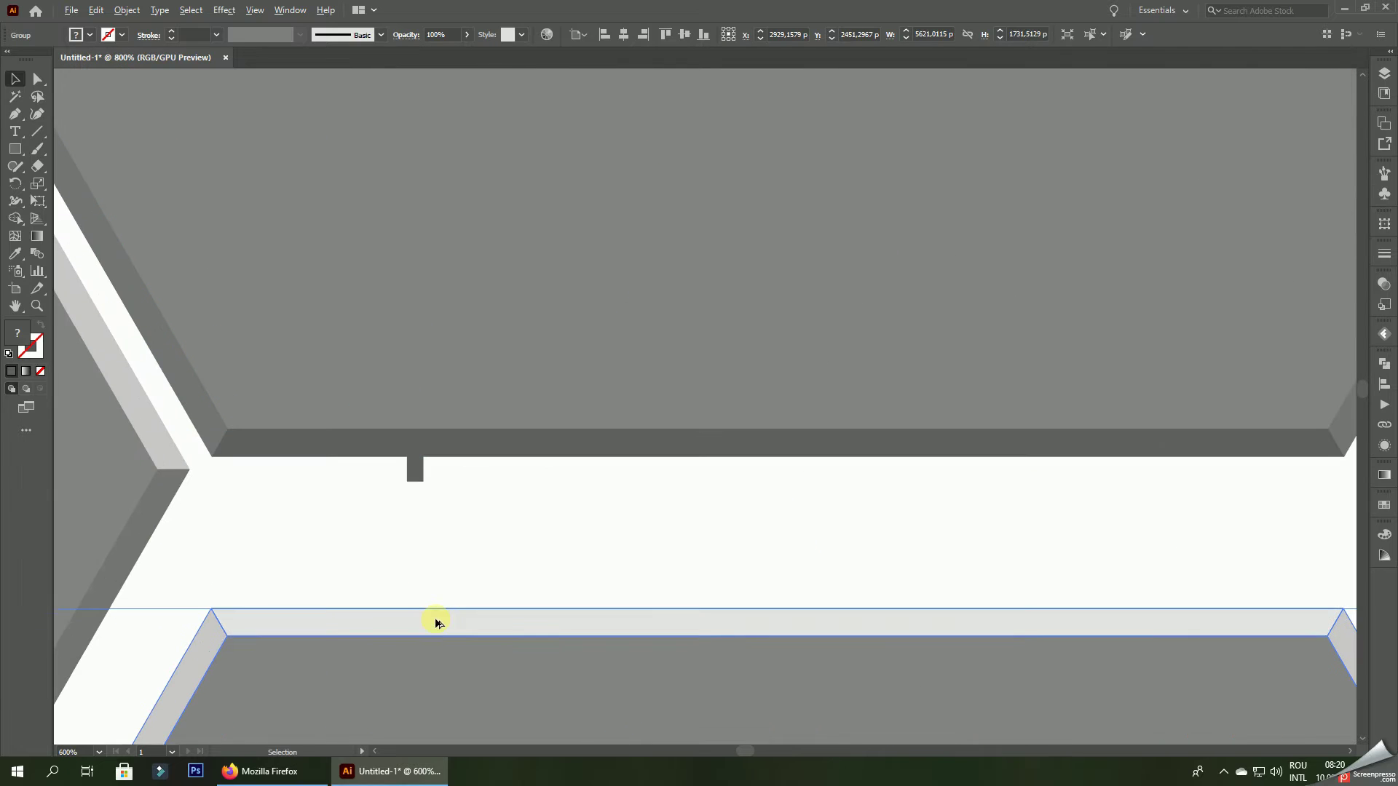
{"action": "left_click_drag", "start_coordinate": [437, 621], "coordinate": [437, 498]}
{"action": "scroll", "coordinate": [437, 491], "scroll_direction": "up", "scroll_amount": 3}
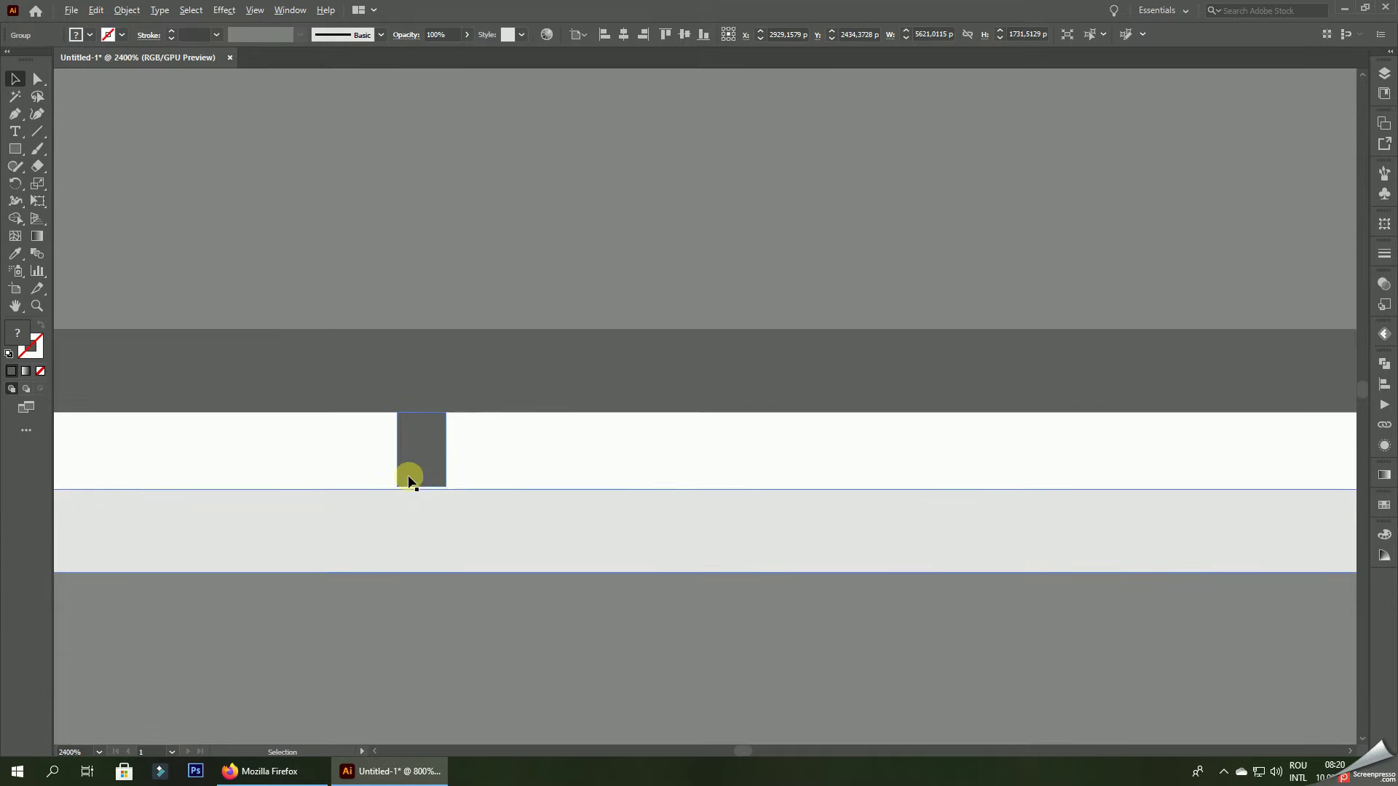
{"action": "scroll", "coordinate": [412, 481], "scroll_direction": "up", "scroll_amount": 3}
{"action": "scroll", "coordinate": [417, 487], "scroll_direction": "up", "scroll_amount": 2}
{"action": "mouse_move", "coordinate": [437, 492]}
{"action": "left_mouse_down"}
{"action": "mouse_move", "coordinate": [465, 588]}
{"action": "mouse_move", "coordinate": [530, 529]}
{"action": "left_mouse_up"}
{"action": "scroll", "coordinate": [709, 506], "scroll_direction": "up", "scroll_amount": 2}
{"action": "scroll", "coordinate": [655, 619], "scroll_direction": "up", "scroll_amount": 3}
{"action": "scroll", "coordinate": [632, 650], "scroll_direction": "down", "scroll_amount": 1}
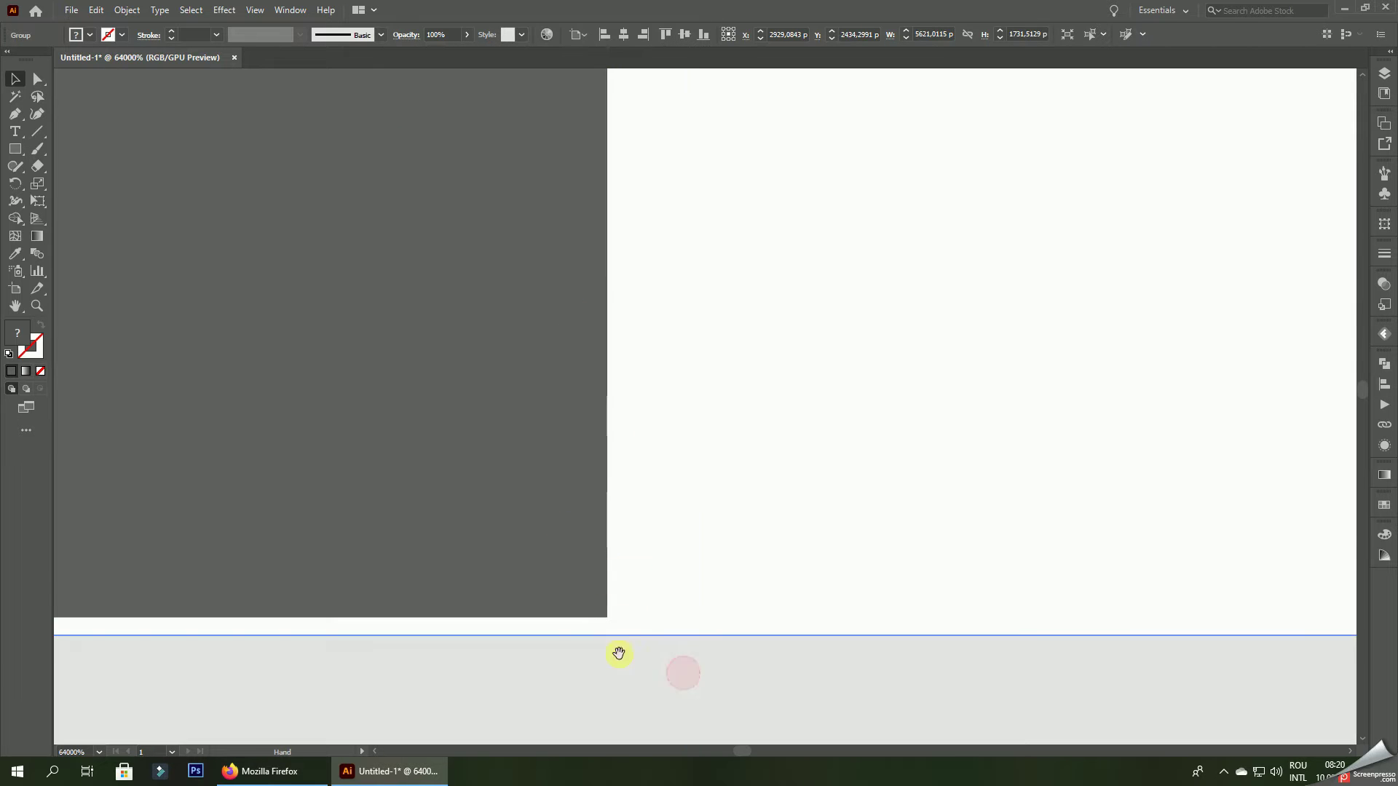
{"action": "left_click_drag", "start_coordinate": [618, 654], "coordinate": [614, 555]}
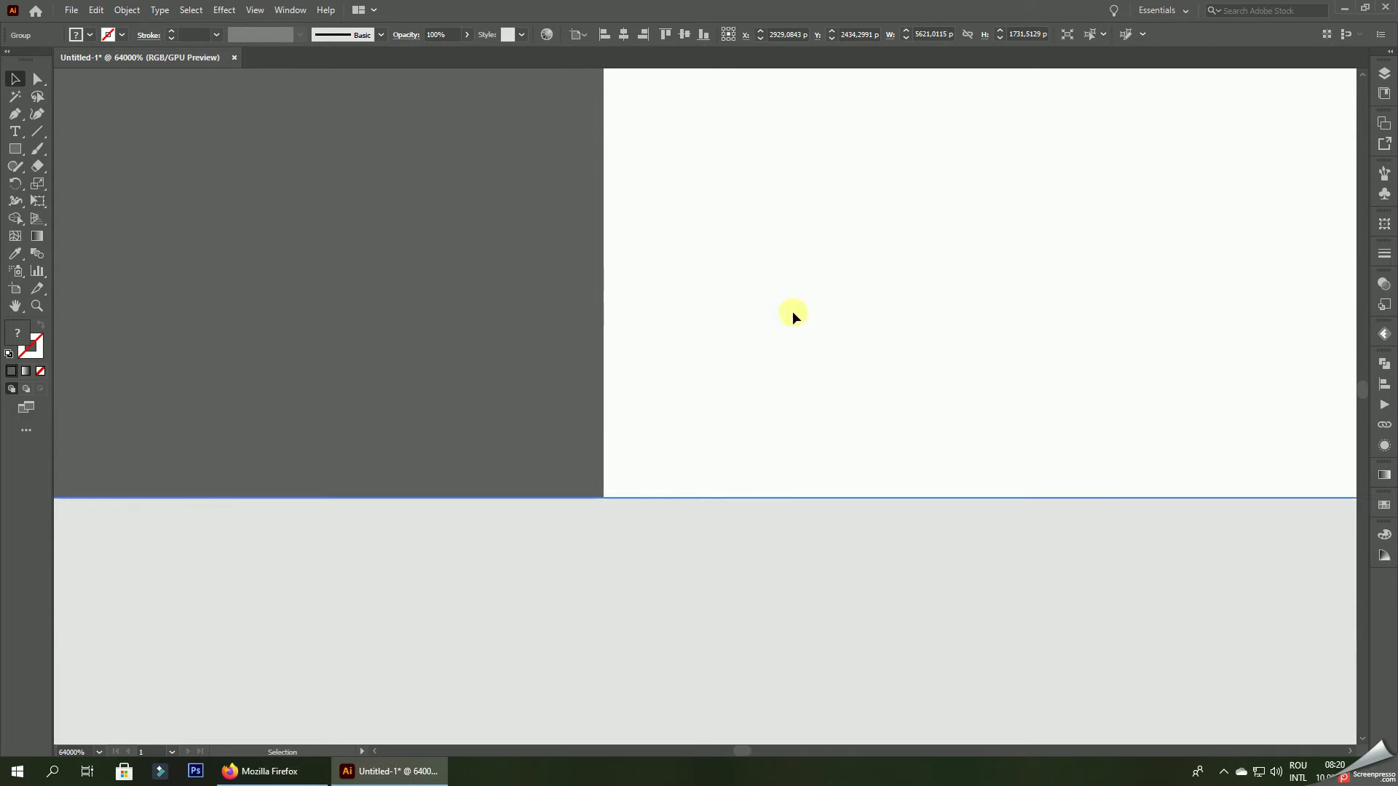
{"action": "scroll", "coordinate": [747, 357], "scroll_direction": "down", "scroll_amount": 3}
- Delete the stray dark rectangle and marquee-select the entire hexagon pattern
{"action": "left_click", "coordinate": [534, 260]}
{"action": "key", "text": "Delete"}
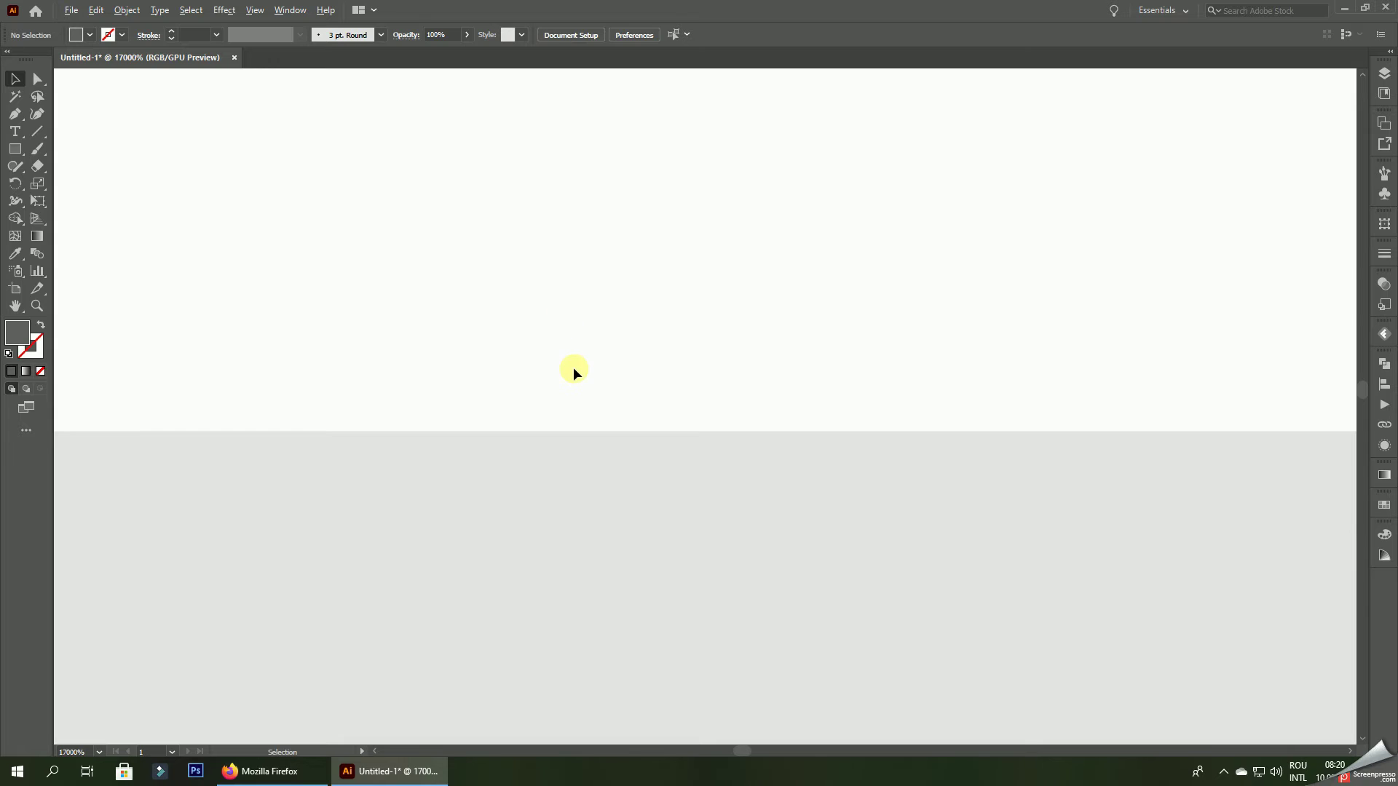
{"action": "scroll", "coordinate": [573, 367], "scroll_direction": "down", "scroll_amount": 10}
{"action": "scroll", "coordinate": [596, 361], "scroll_direction": "down", "scroll_amount": 3}
{"action": "scroll", "coordinate": [596, 364], "scroll_direction": "up", "scroll_amount": 2}
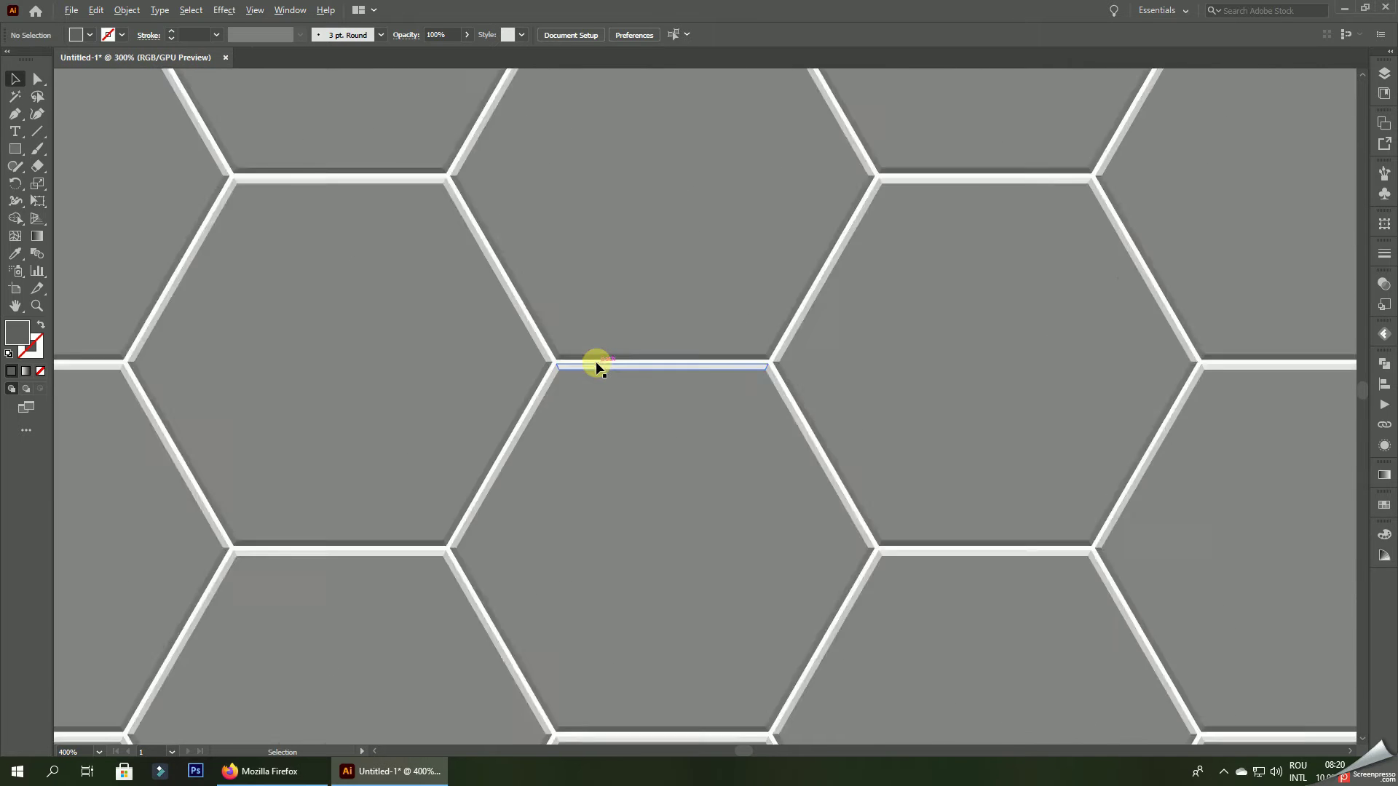
{"action": "scroll", "coordinate": [596, 364], "scroll_direction": "down", "scroll_amount": 8}
{"action": "left_click_drag", "start_coordinate": [520, 220], "coordinate": [930, 518]}
- Group all the hexagons and centre the group horizontally and vertically on the artboard
{"action": "right_click", "coordinate": [782, 343]}
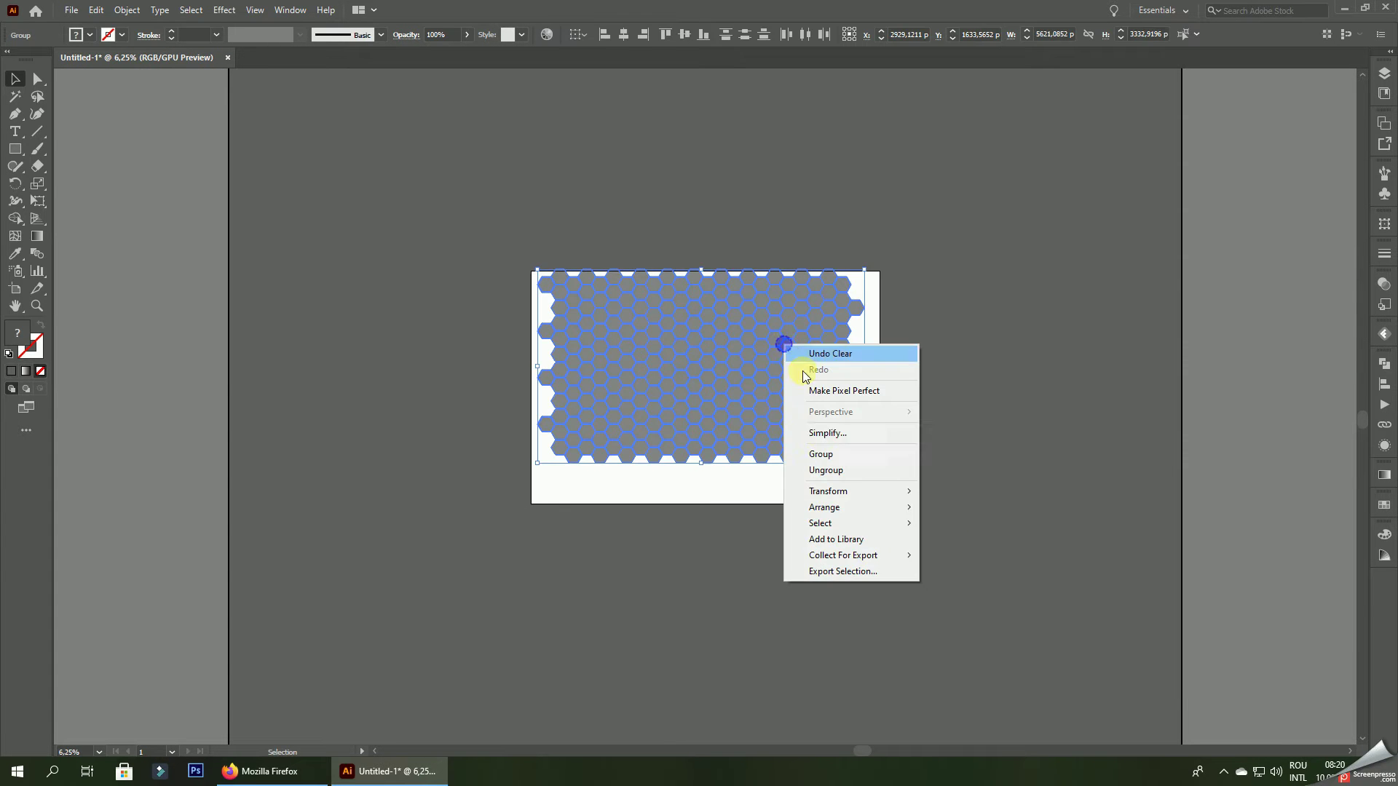
{"action": "left_click", "coordinate": [817, 455]}
{"action": "left_click", "coordinate": [624, 35]}
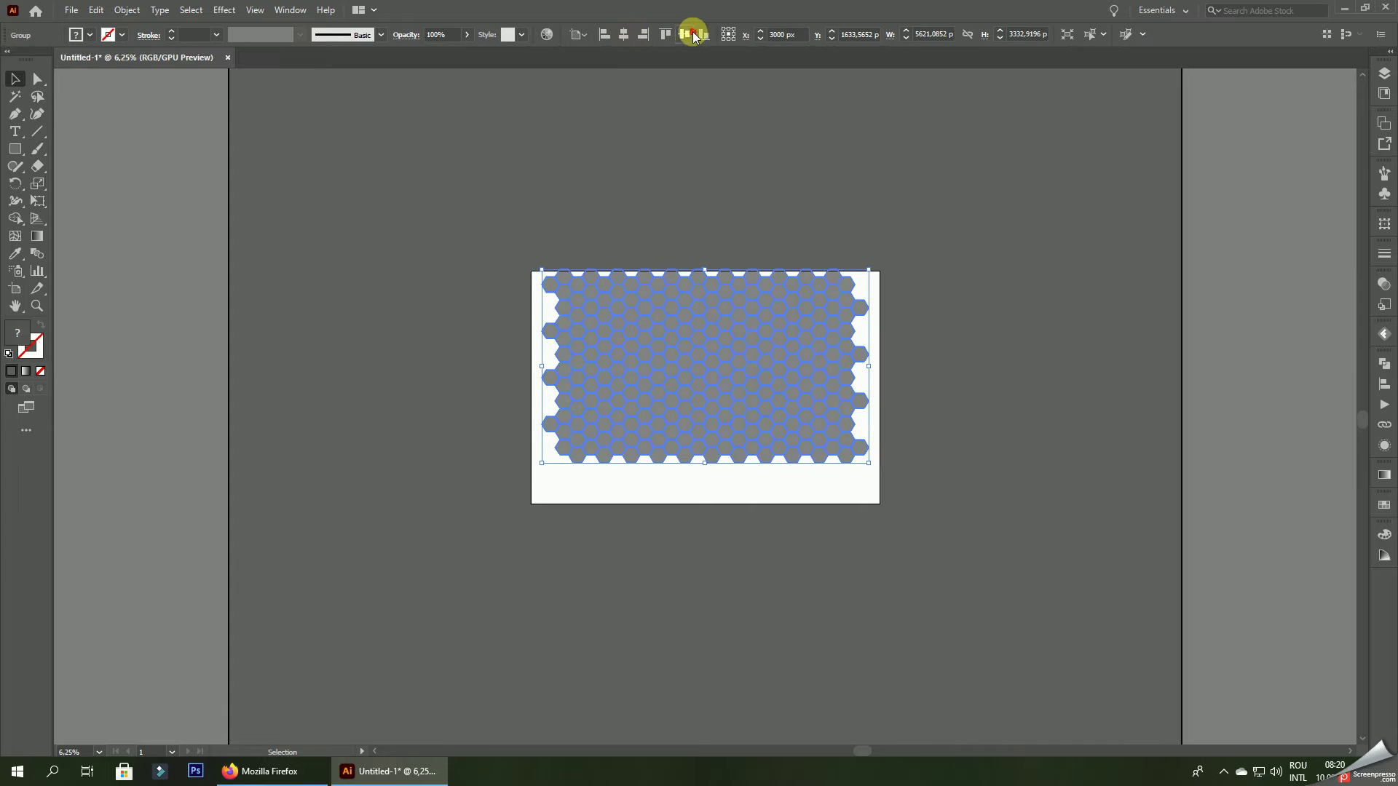
{"action": "left_click", "coordinate": [685, 34]}
- Scale the honeycomb up to about 10106 × 5992 px, overflowing every artboard edge
{"action": "left_click_drag", "start_coordinate": [872, 291], "coordinate": [999, 212]}
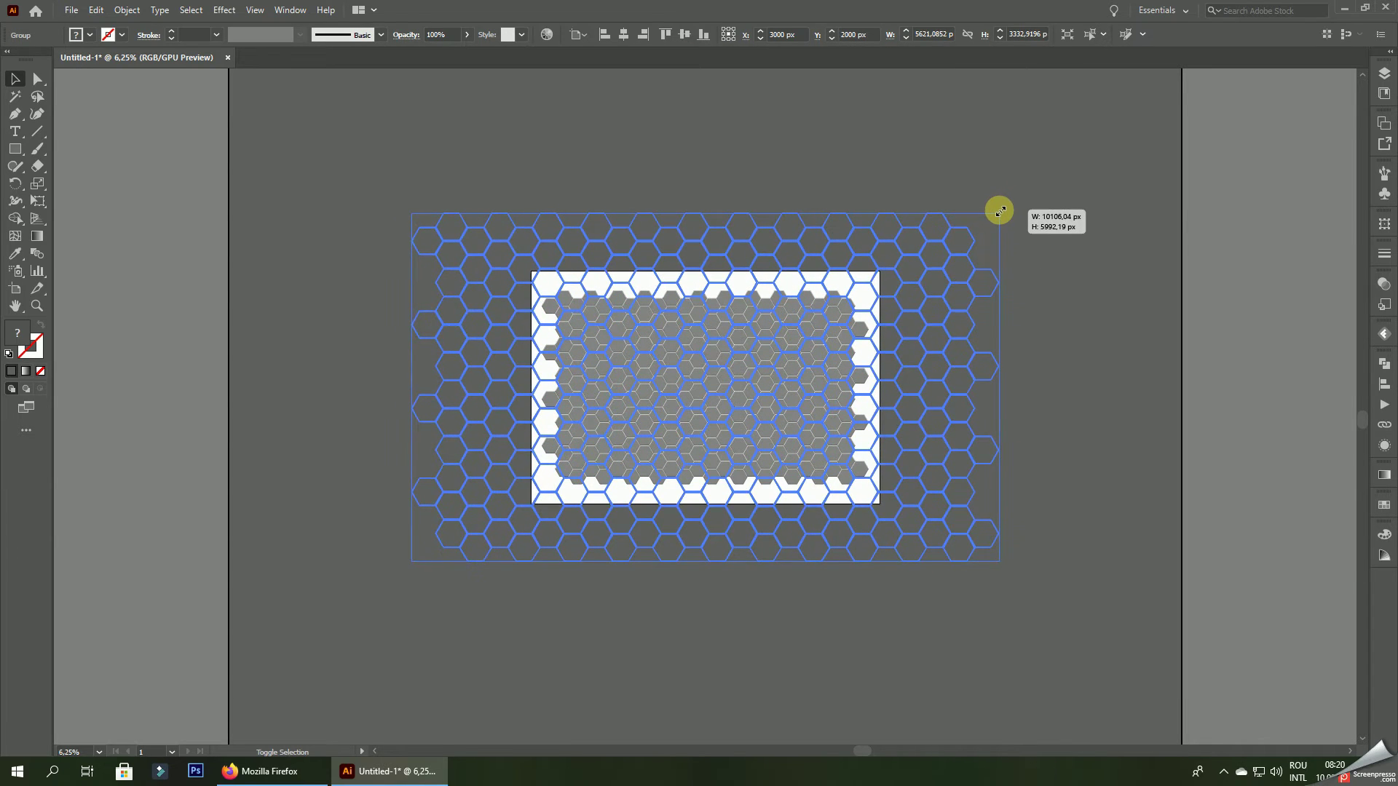
{"action": "left_click", "coordinate": [1047, 209]}
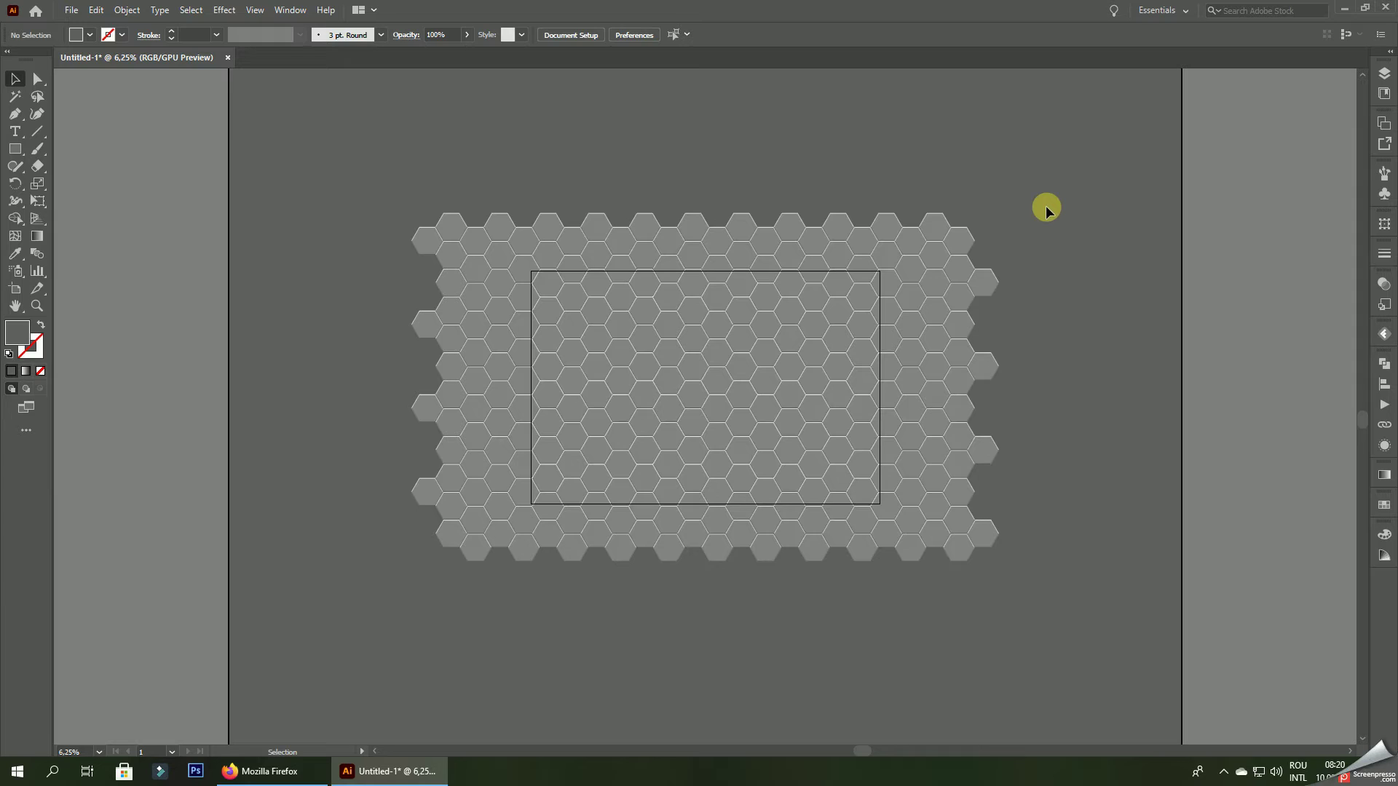
{"action": "left_click", "coordinate": [564, 439]}
{"action": "scroll", "coordinate": [521, 506], "scroll_direction": "up", "scroll_amount": 5}
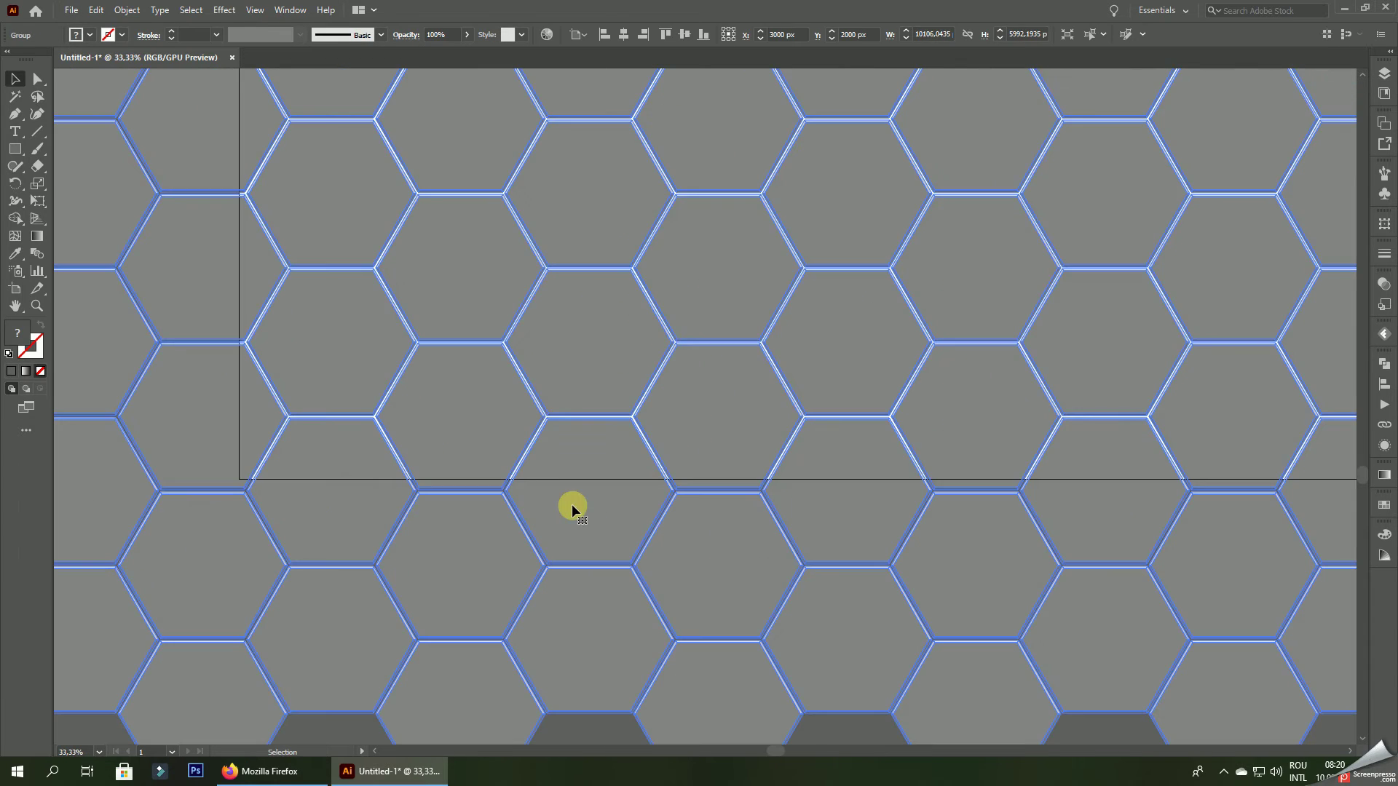
- Move the honeycomb straight up, then back down by about 21 px more
{"action": "left_click_drag", "start_coordinate": [572, 507], "coordinate": [586, 409]}
{"action": "scroll", "coordinate": [283, 484], "scroll_direction": "up", "scroll_amount": 6}
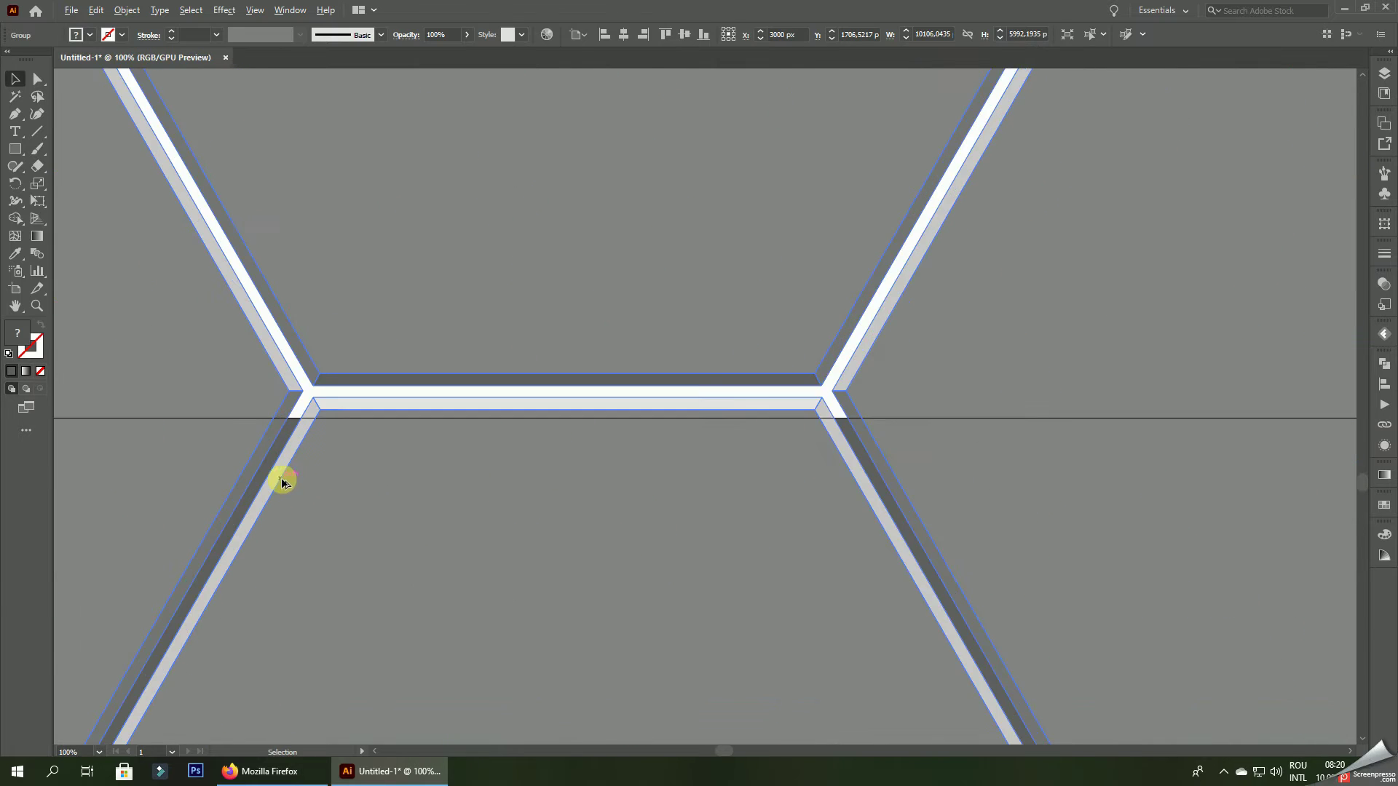
{"action": "left_click_drag", "start_coordinate": [380, 464], "coordinate": [373, 503]}
{"action": "scroll", "coordinate": [400, 550], "scroll_direction": "down", "scroll_amount": 8}
{"action": "scroll", "coordinate": [400, 553], "scroll_direction": "down", "scroll_amount": 2}
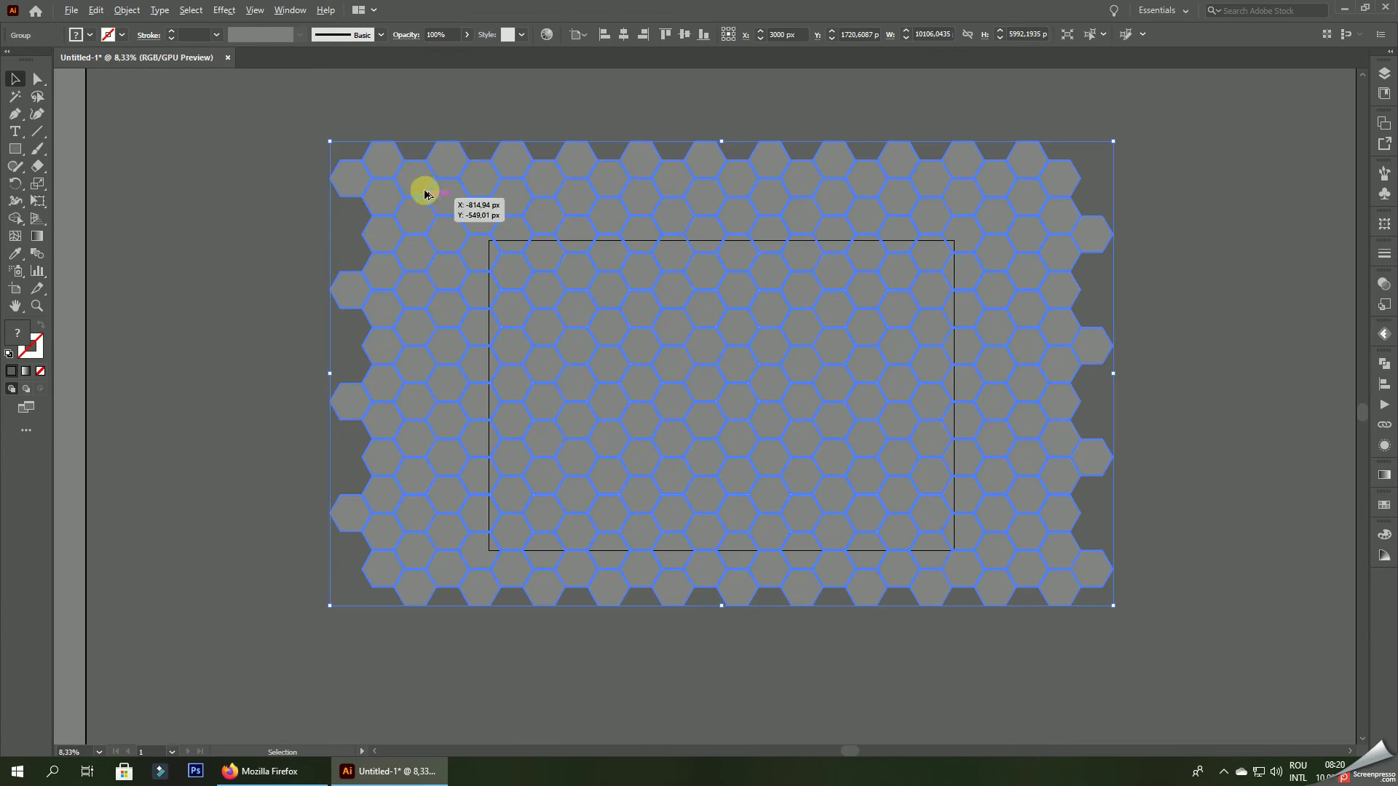
{"action": "scroll", "coordinate": [512, 218], "scroll_direction": "up", "scroll_amount": 2}
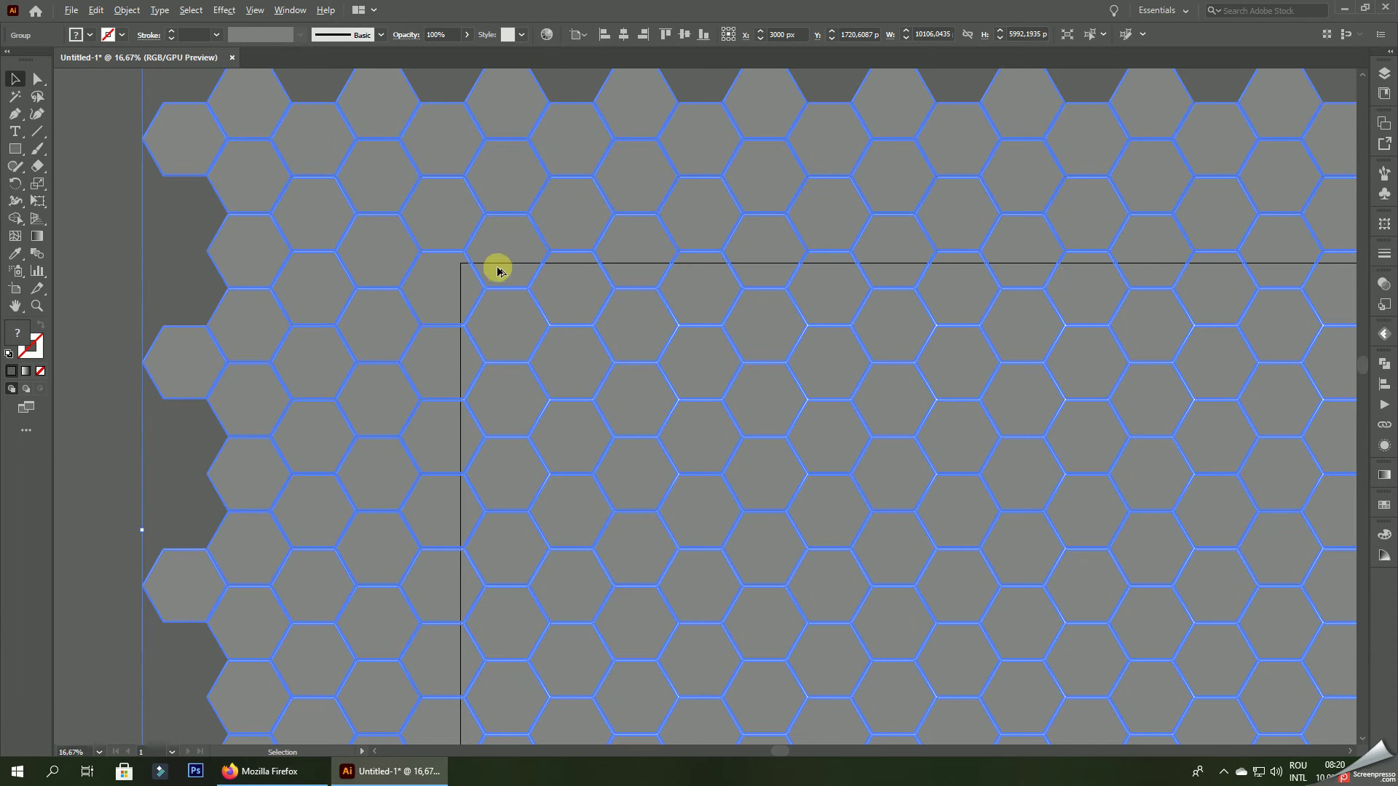
{"action": "scroll", "coordinate": [497, 270], "scroll_direction": "up", "scroll_amount": 4}
{"action": "left_click_drag", "start_coordinate": [493, 286], "coordinate": [494, 302]}
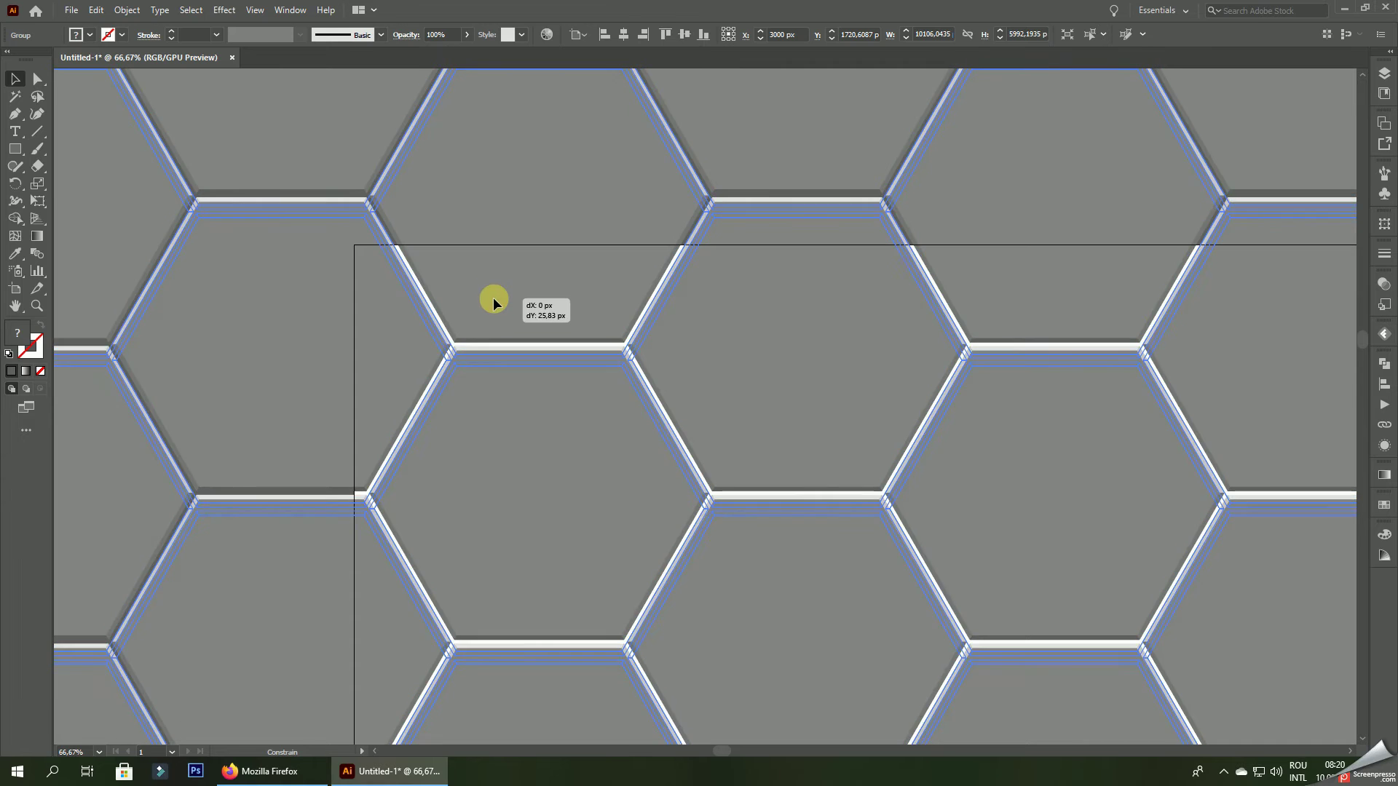
{"action": "scroll", "coordinate": [506, 222], "scroll_direction": "down", "scroll_amount": 6}
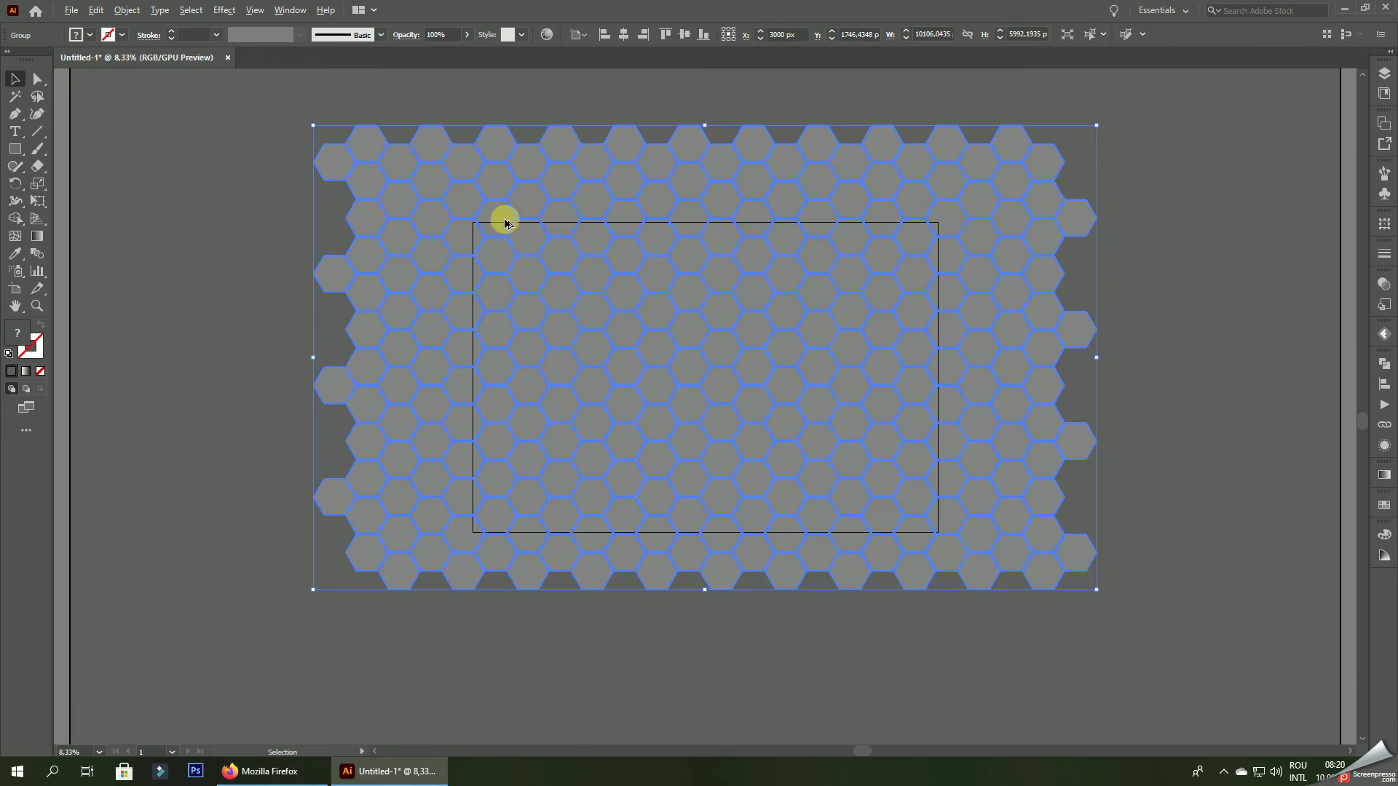
{"action": "scroll", "coordinate": [499, 549], "scroll_direction": "up", "scroll_amount": 1}
{"action": "scroll", "coordinate": [508, 567], "scroll_direction": "down", "scroll_amount": 1}
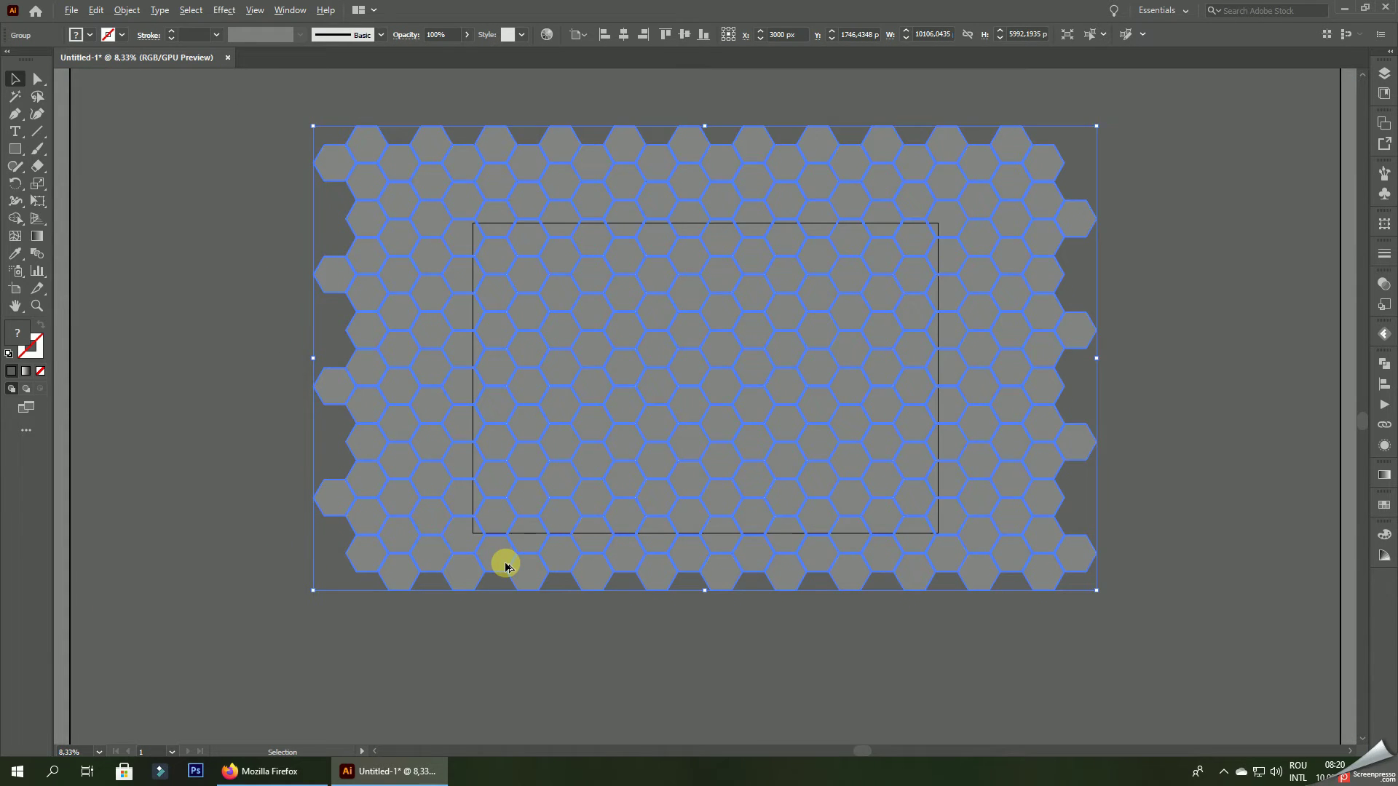
- Vertically centre the honeycomb on the artboard at X 3000 px, Y 2000 px
{"action": "left_click", "coordinate": [516, 663]}
{"action": "left_click", "coordinate": [815, 315]}
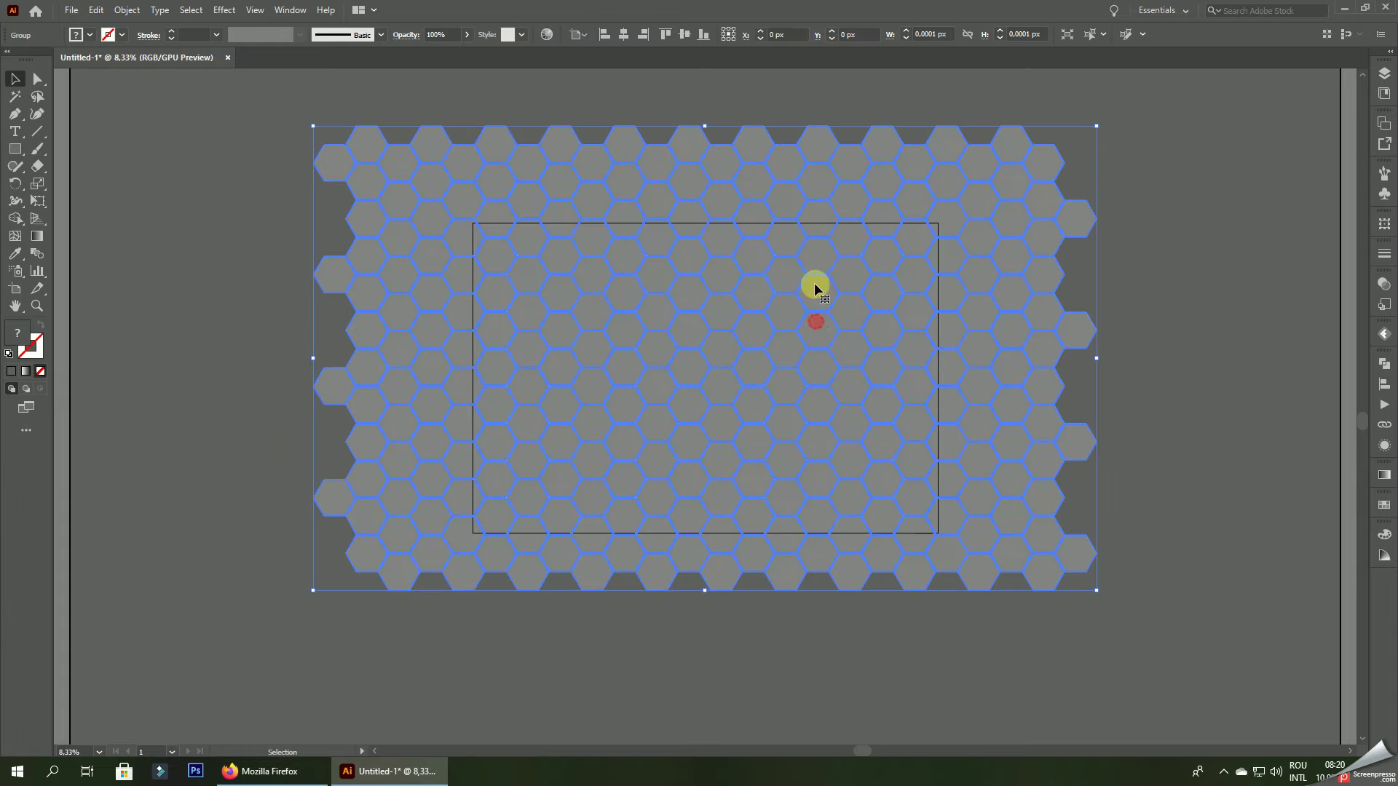
{"action": "left_click", "coordinate": [688, 34]}
{"action": "left_click", "coordinate": [635, 104]}
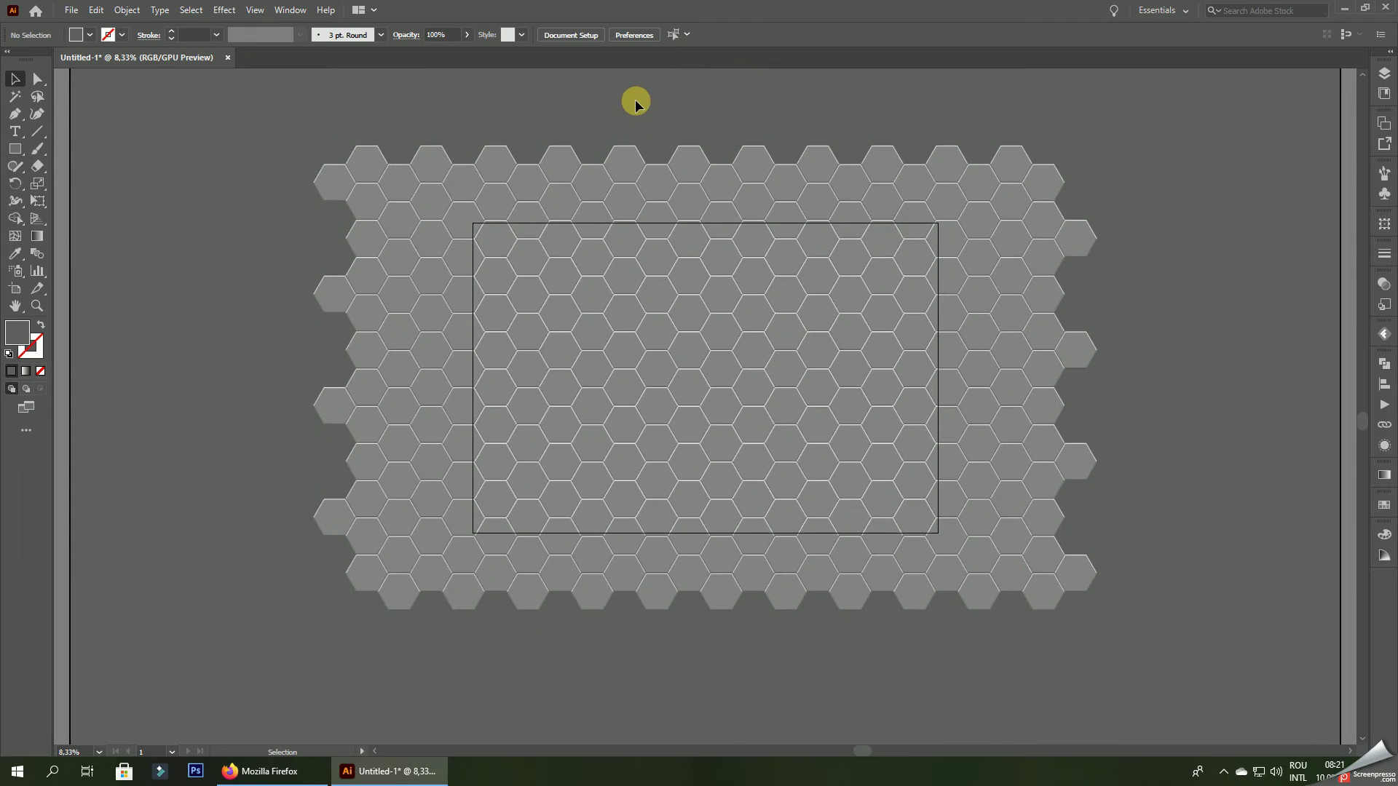
{"action": "left_click", "coordinate": [986, 321]}
- Zoom in and shrink the honeycomb group slightly from its top-right corner
{"action": "scroll", "coordinate": [1030, 165], "scroll_direction": "up", "scroll_amount": 1}
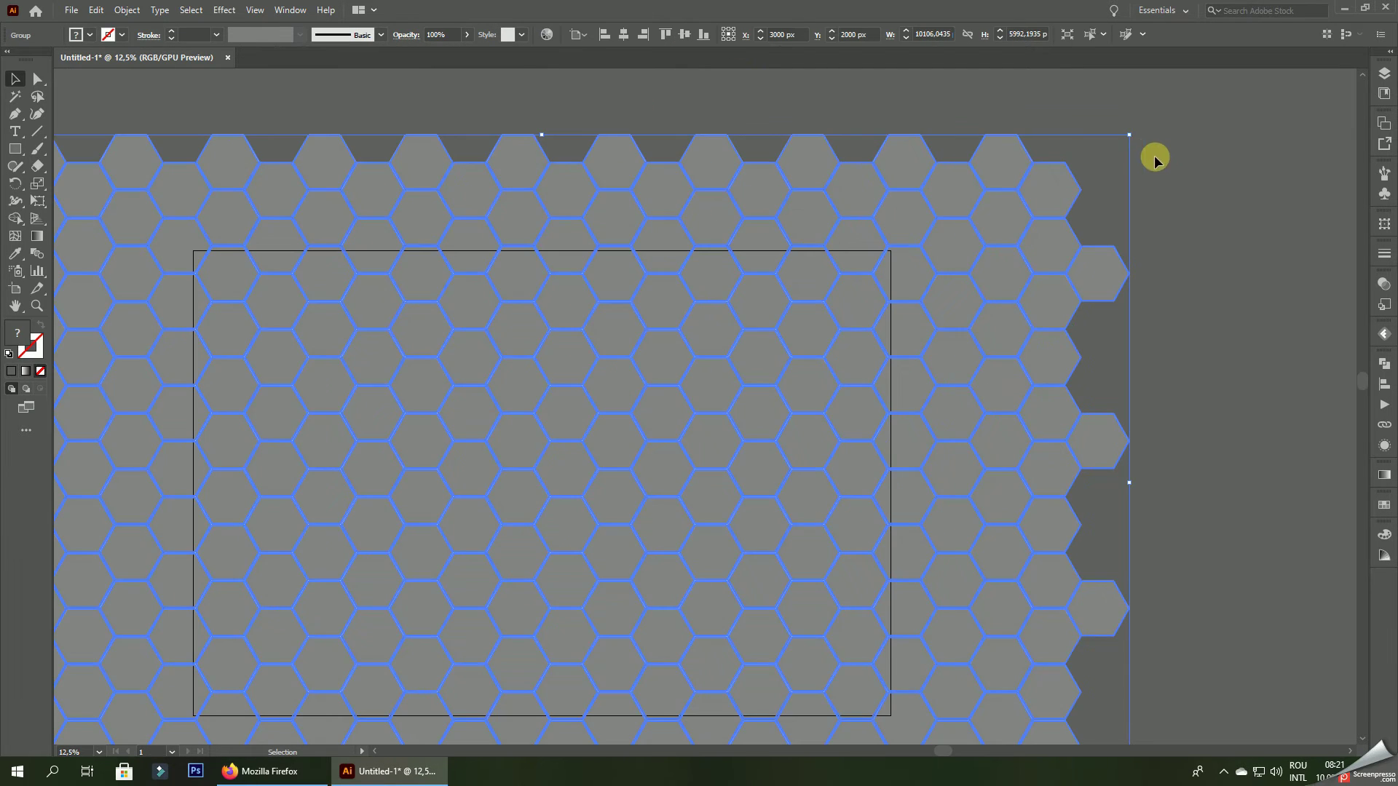
{"action": "mouse_move", "coordinate": [1129, 139]}
{"action": "left_mouse_down"}
{"action": "mouse_move", "coordinate": [1117, 137]}
{"action": "mouse_move", "coordinate": [1139, 139]}
{"action": "left_mouse_up"}
{"action": "scroll", "coordinate": [1114, 140], "scroll_direction": "up", "scroll_amount": 3}
{"action": "scroll", "coordinate": [509, 453], "scroll_direction": "up", "scroll_amount": 2}
{"action": "scroll", "coordinate": [509, 452], "scroll_direction": "up", "scroll_amount": 1}
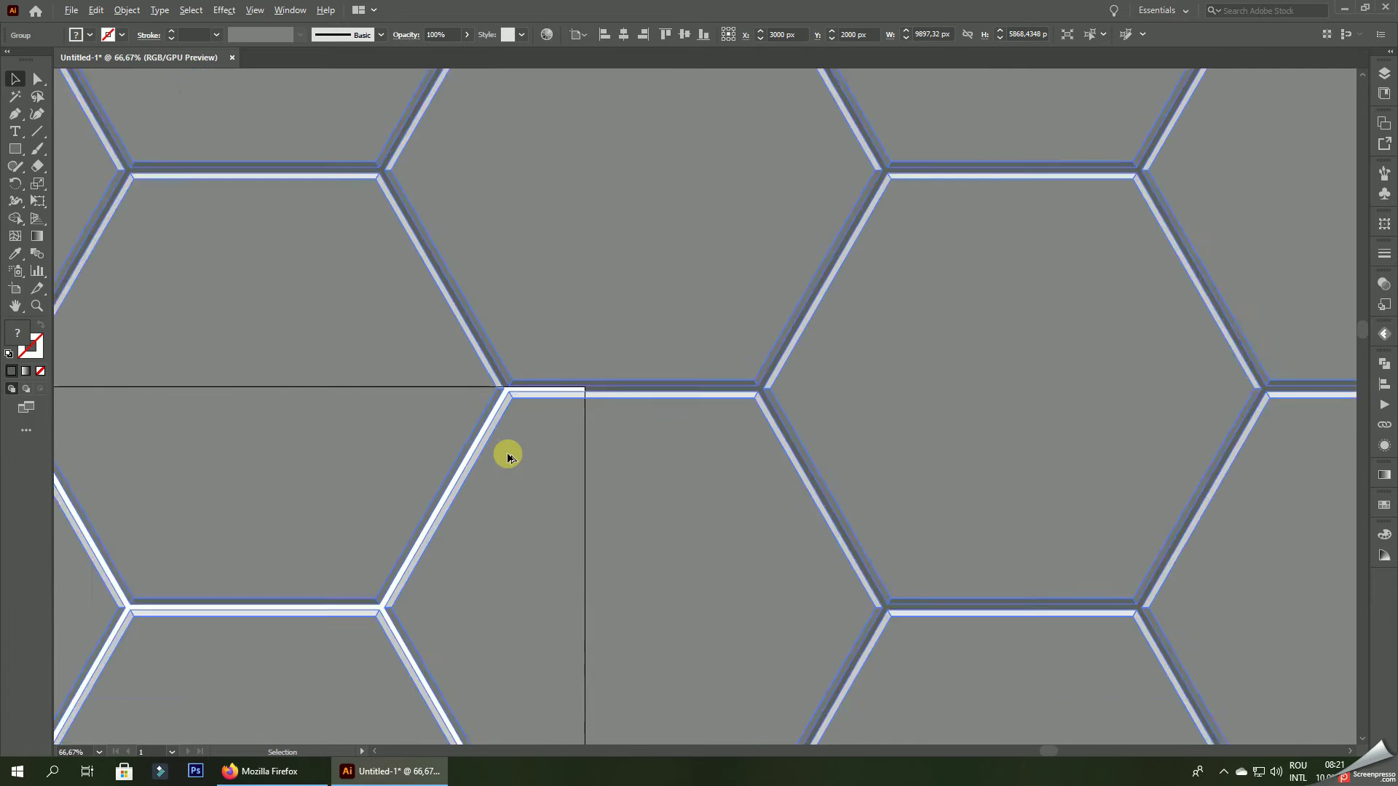
{"action": "scroll", "coordinate": [506, 459], "scroll_direction": "up", "scroll_amount": 1}
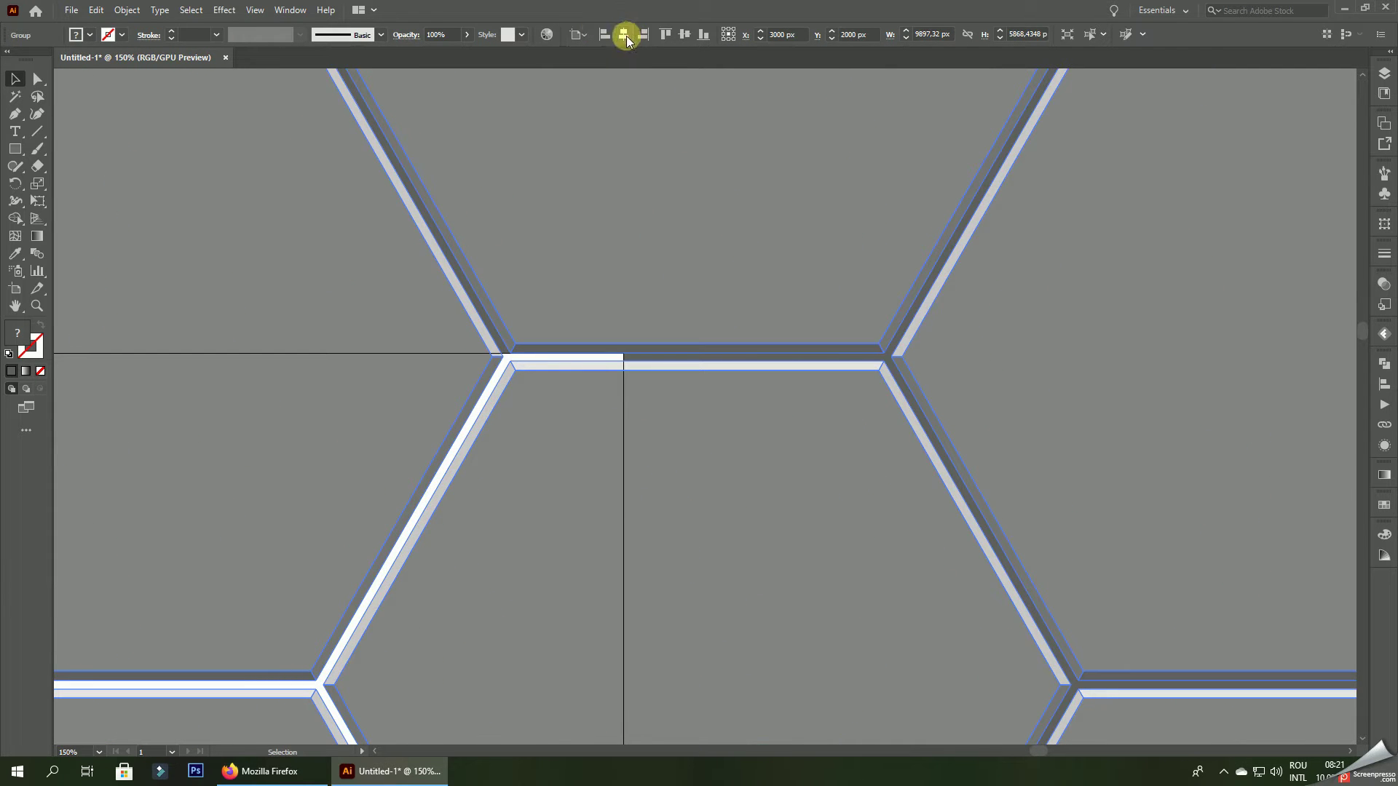
- Centre the honeycomb vertically on the artboard, undoing an accidental shift
{"action": "left_click", "coordinate": [683, 35]}
{"action": "scroll", "coordinate": [679, 273], "scroll_direction": "up", "scroll_amount": 3}
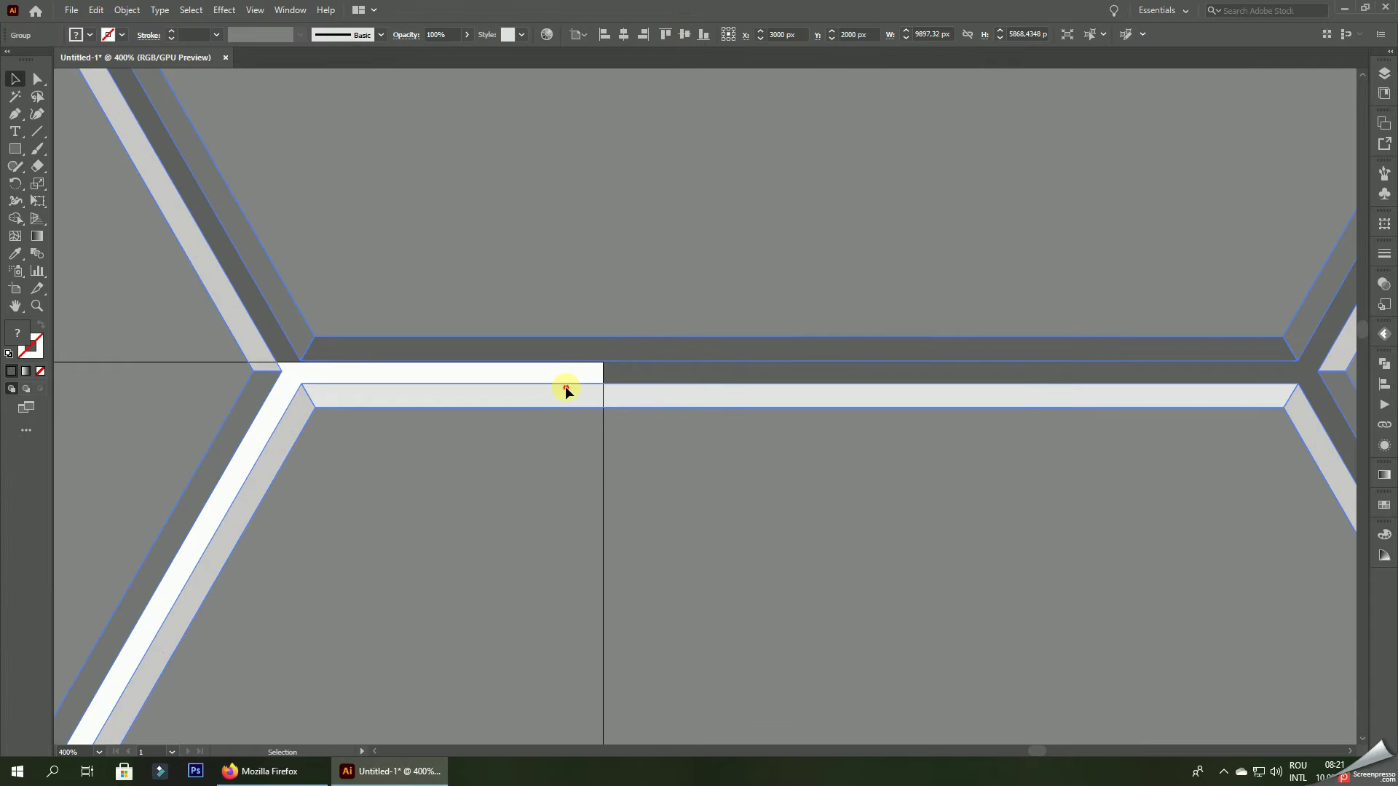
{"action": "left_click_drag", "start_coordinate": [588, 452], "coordinate": [610, 461]}
{"action": "key", "text": "ctrl+z"}
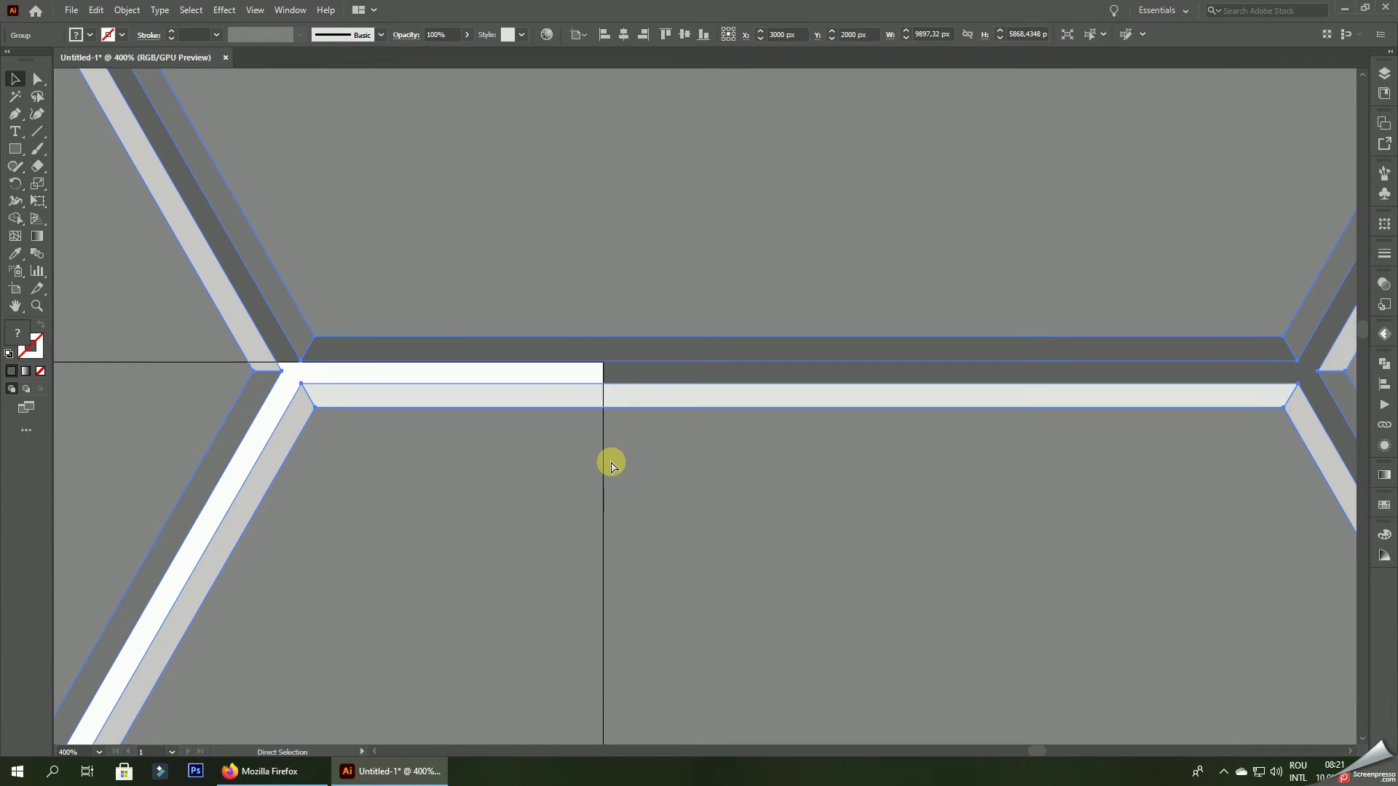
{"action": "scroll", "coordinate": [593, 404], "scroll_direction": "down", "scroll_amount": 2}
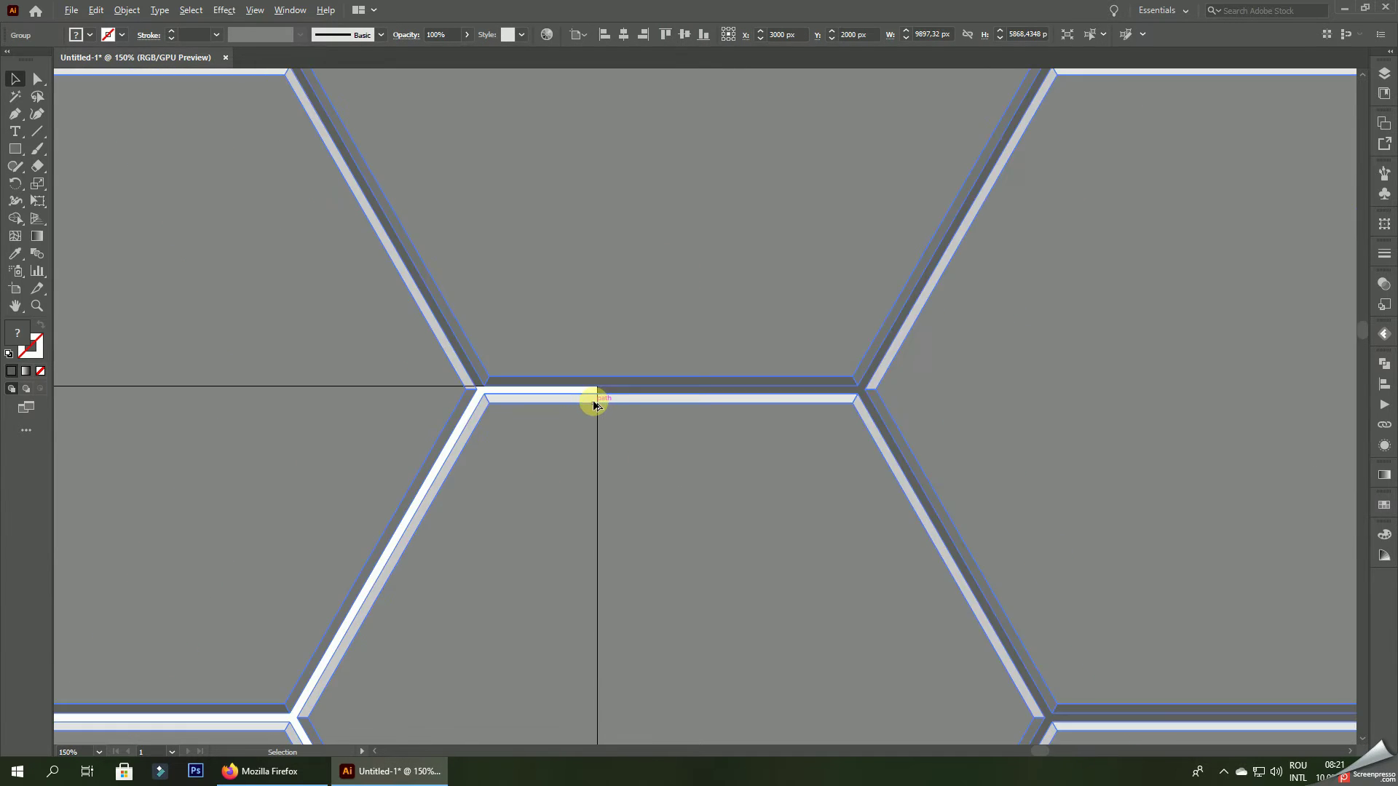
{"action": "scroll", "coordinate": [592, 405], "scroll_direction": "down", "scroll_amount": 4}
{"action": "scroll", "coordinate": [630, 368], "scroll_direction": "down", "scroll_amount": 3}
{"action": "scroll", "coordinate": [996, 163], "scroll_direction": "up", "scroll_amount": 3}
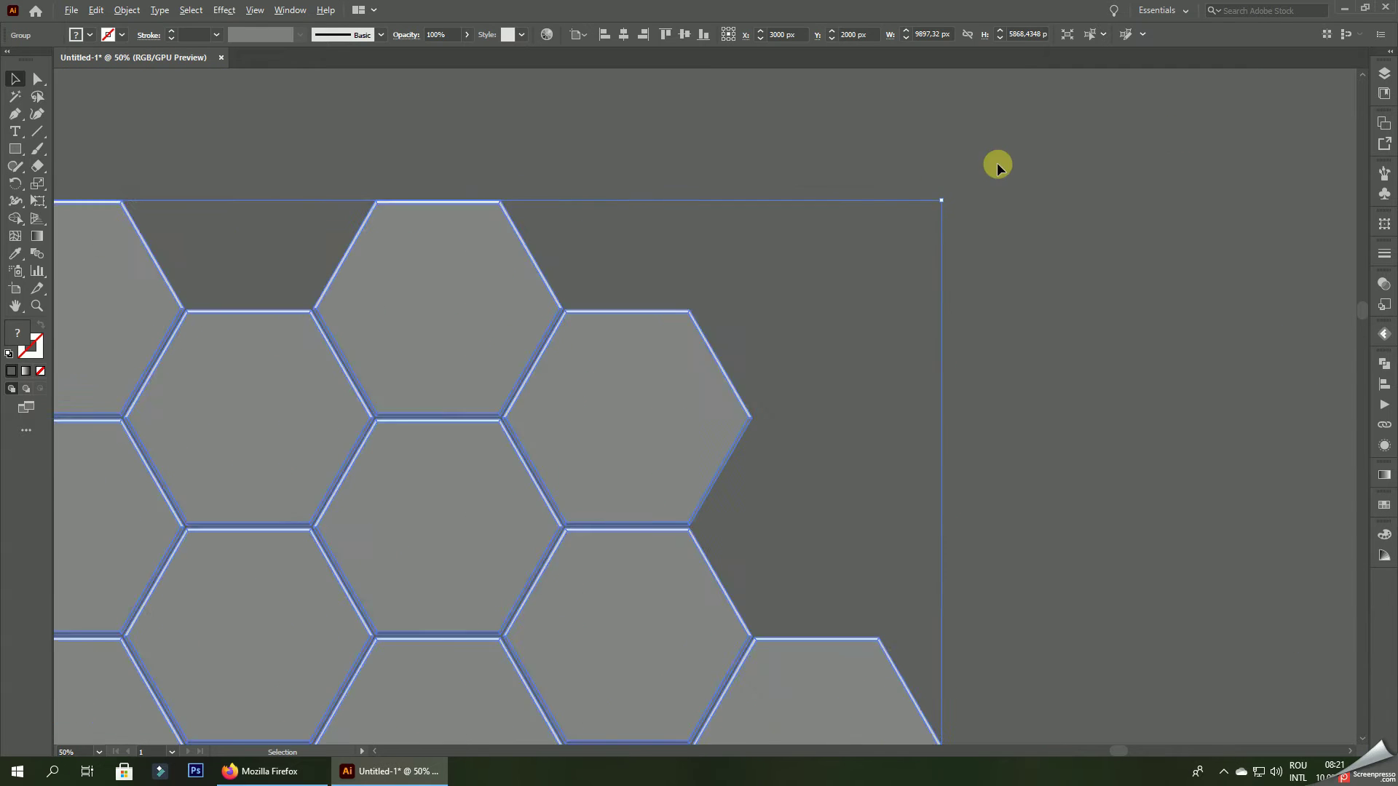
{"action": "scroll", "coordinate": [1049, 149], "scroll_direction": "up", "scroll_amount": 4}
- Rotate the honeycomb very slightly while zooming around to inspect its edges
{"action": "left_click_drag", "start_coordinate": [1084, 147], "coordinate": [1081, 144]}
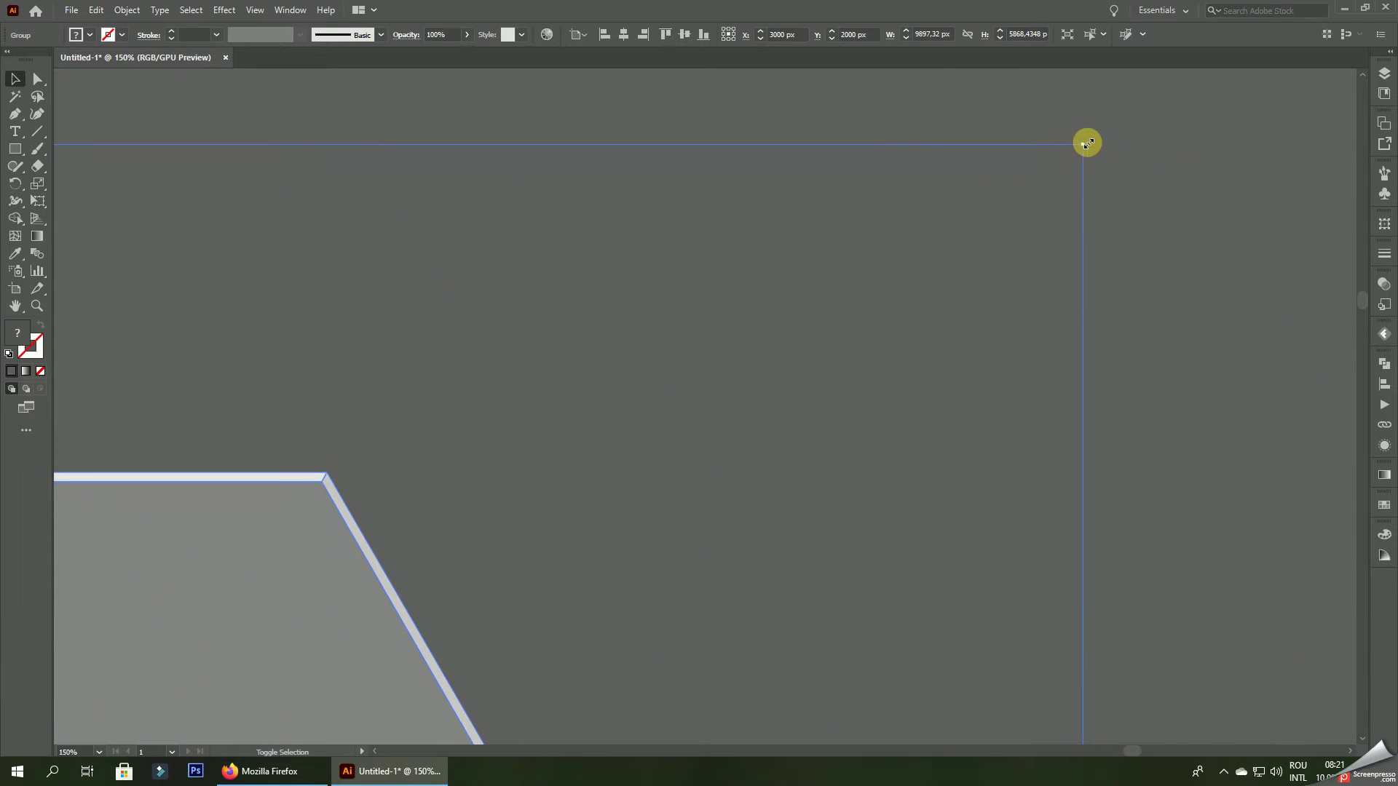
{"action": "scroll", "coordinate": [1025, 302], "scroll_direction": "down", "scroll_amount": 5}
{"action": "scroll", "coordinate": [653, 337], "scroll_direction": "up", "scroll_amount": 6}
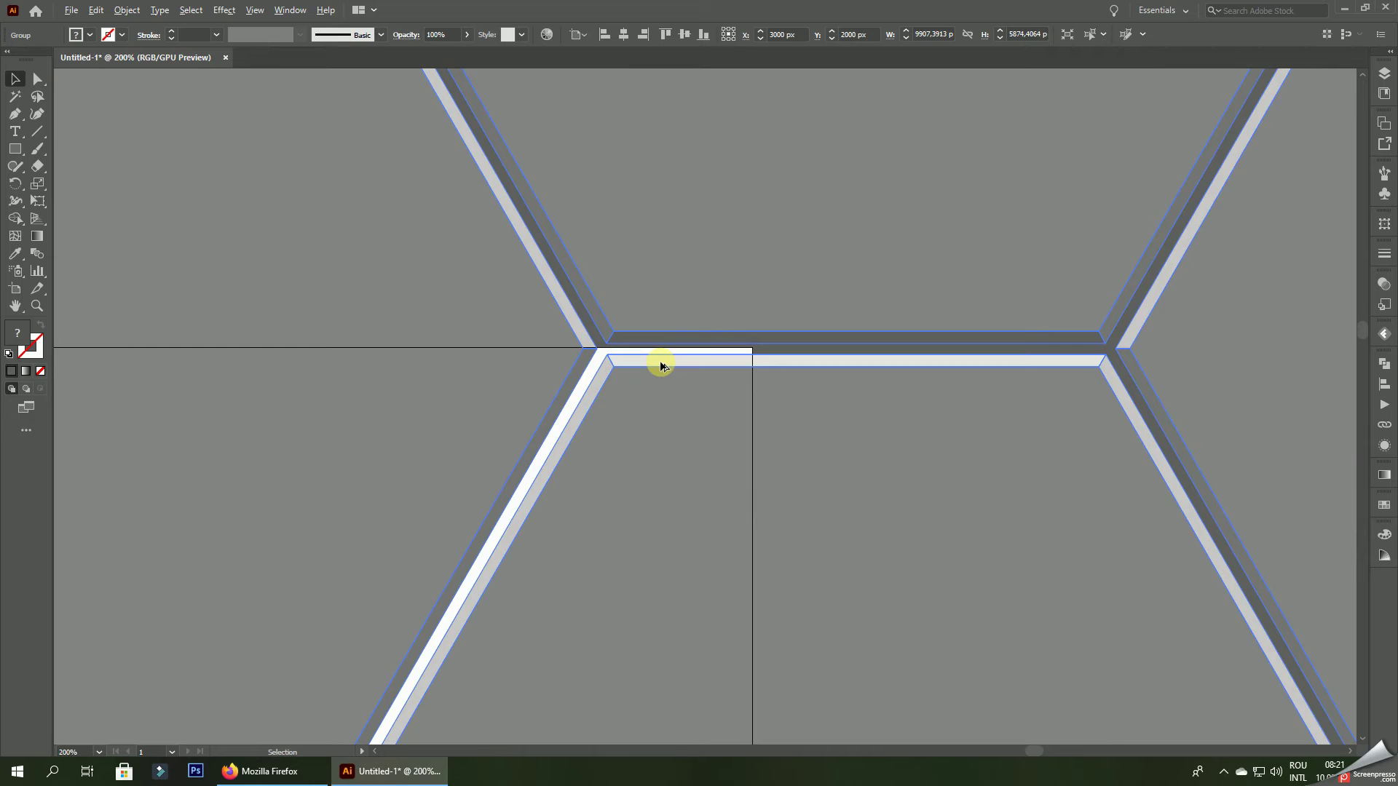
{"action": "scroll", "coordinate": [660, 366], "scroll_direction": "up", "scroll_amount": 3}
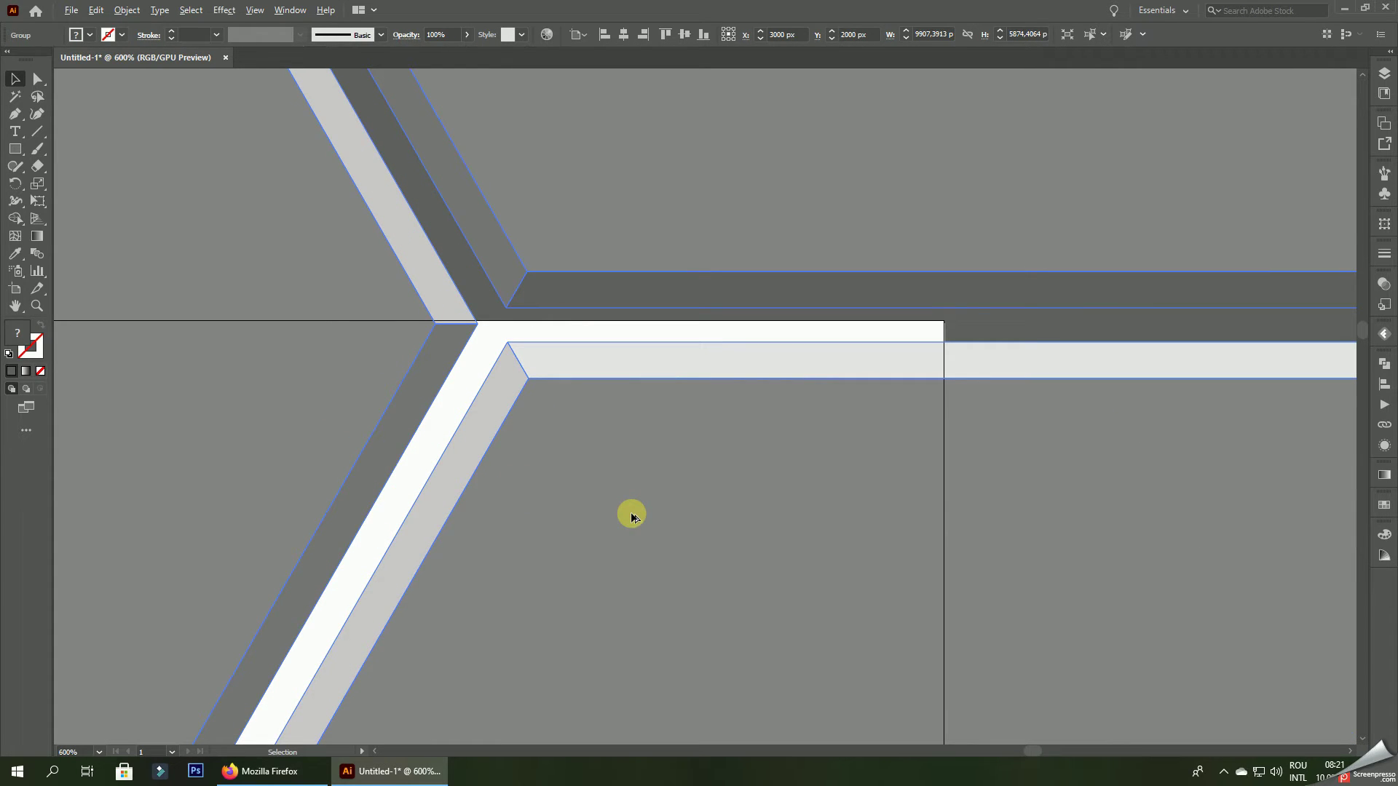
{"action": "scroll", "coordinate": [632, 517], "scroll_direction": "down", "scroll_amount": 3}
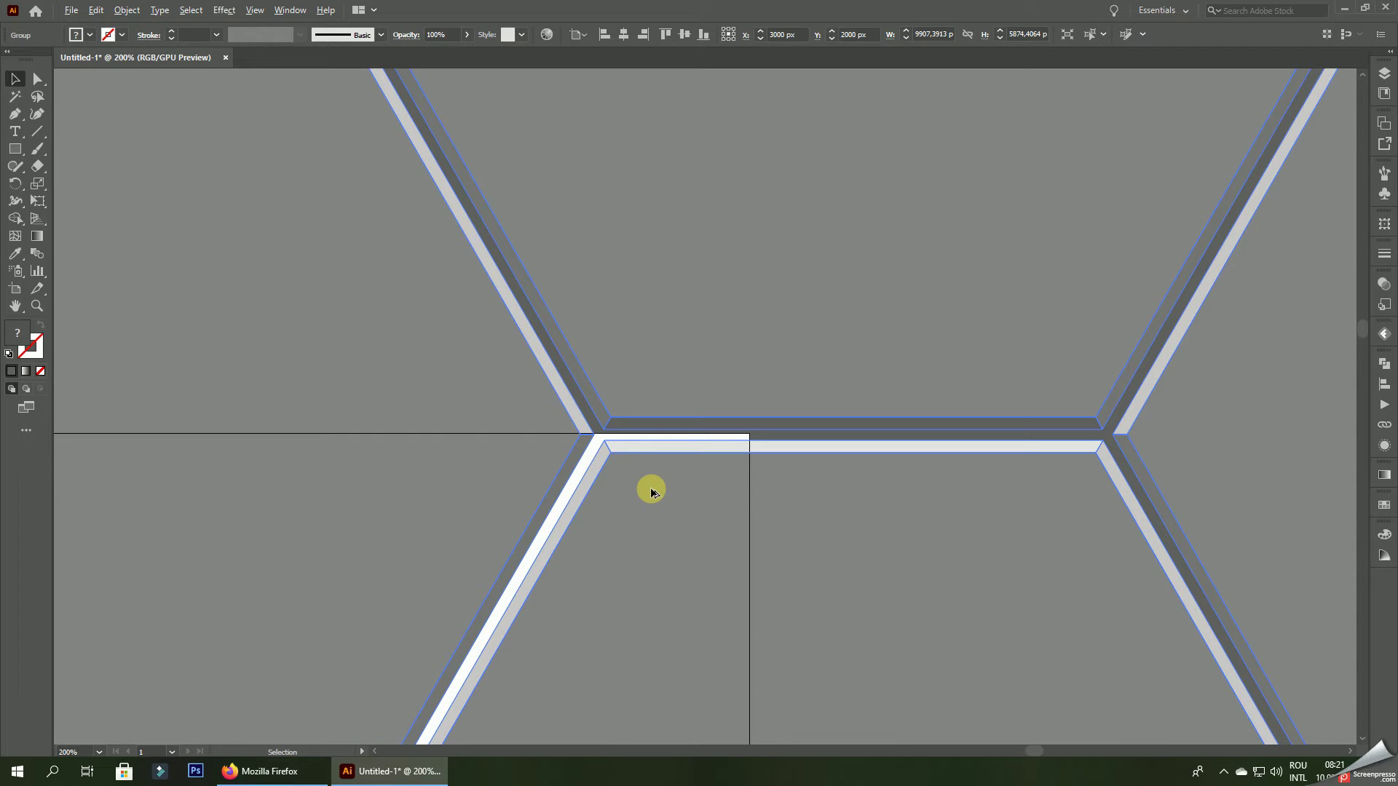
{"action": "scroll", "coordinate": [651, 491], "scroll_direction": "down", "scroll_amount": 3}
{"action": "scroll", "coordinate": [652, 490], "scroll_direction": "down", "scroll_amount": 3}
{"action": "scroll", "coordinate": [918, 335], "scroll_direction": "up", "scroll_amount": 2}
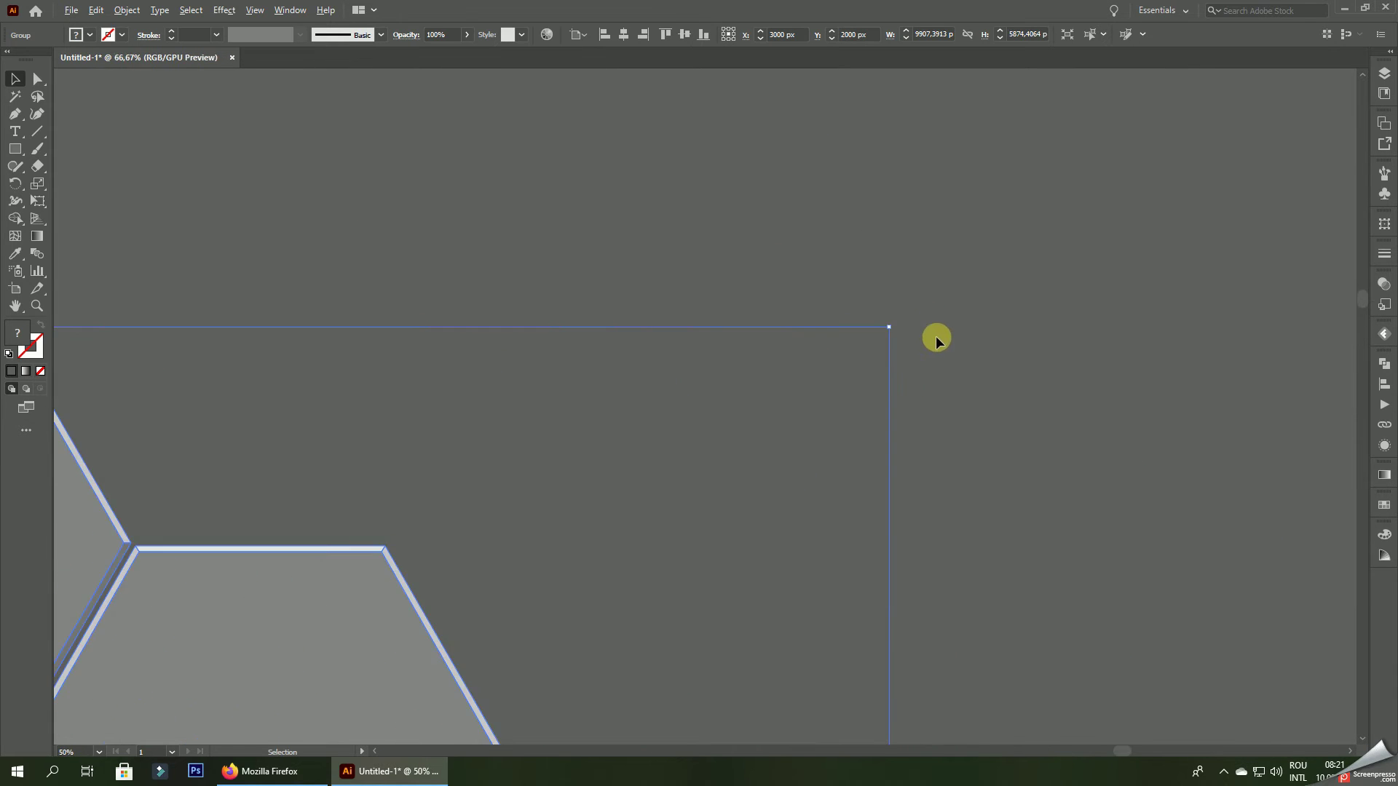
{"action": "scroll", "coordinate": [888, 327], "scroll_direction": "up", "scroll_amount": 4}
- Adjust the honeycomb from its corner handle, leaving it about 9907 × 5874 px
{"action": "left_click_drag", "start_coordinate": [888, 334], "coordinate": [895, 322]}
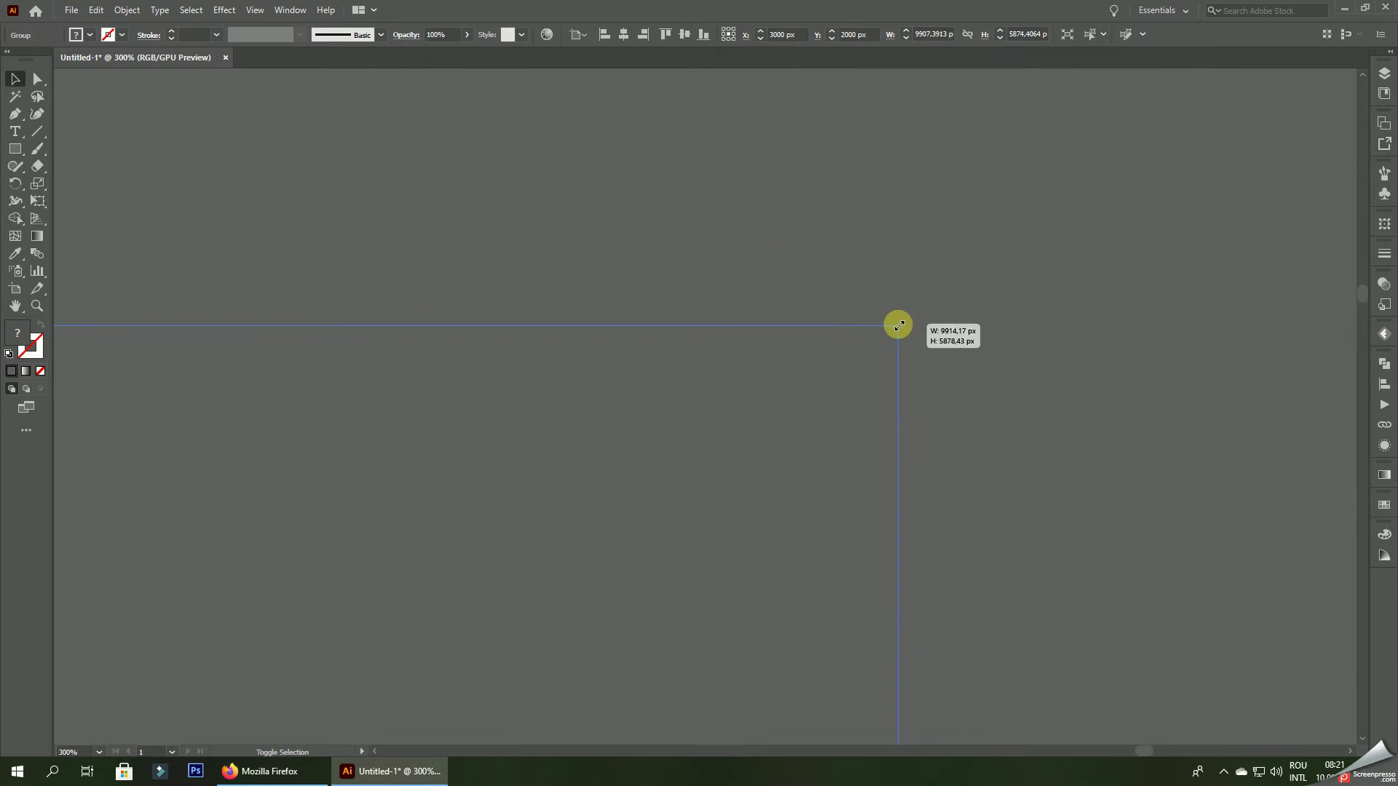
{"action": "scroll", "coordinate": [947, 324], "scroll_direction": "down", "scroll_amount": 3}
{"action": "scroll", "coordinate": [917, 365], "scroll_direction": "down", "scroll_amount": 2}
{"action": "scroll", "coordinate": [841, 407], "scroll_direction": "up", "scroll_amount": 5}
{"action": "scroll", "coordinate": [745, 459], "scroll_direction": "up", "scroll_amount": 4}
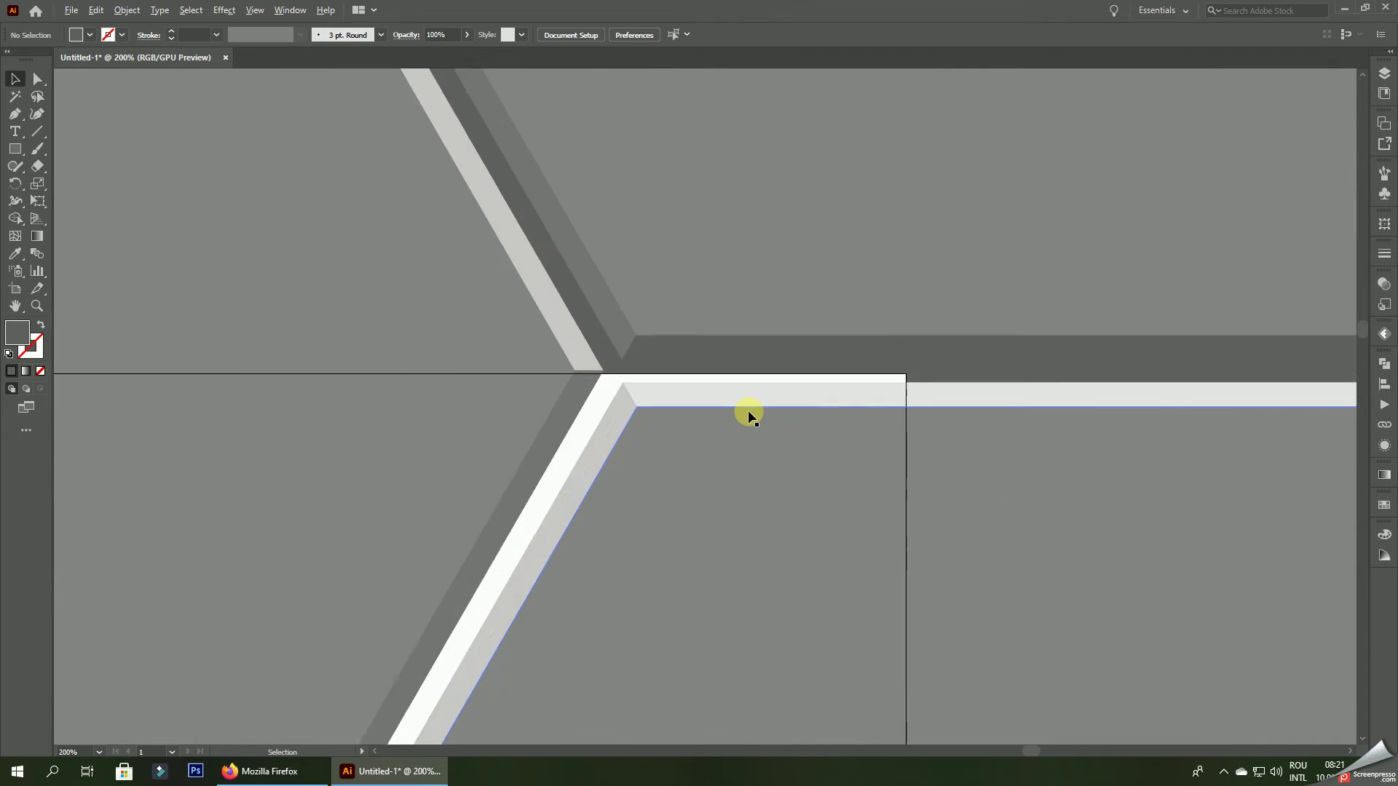
{"action": "scroll", "coordinate": [750, 409], "scroll_direction": "up", "scroll_amount": 3}
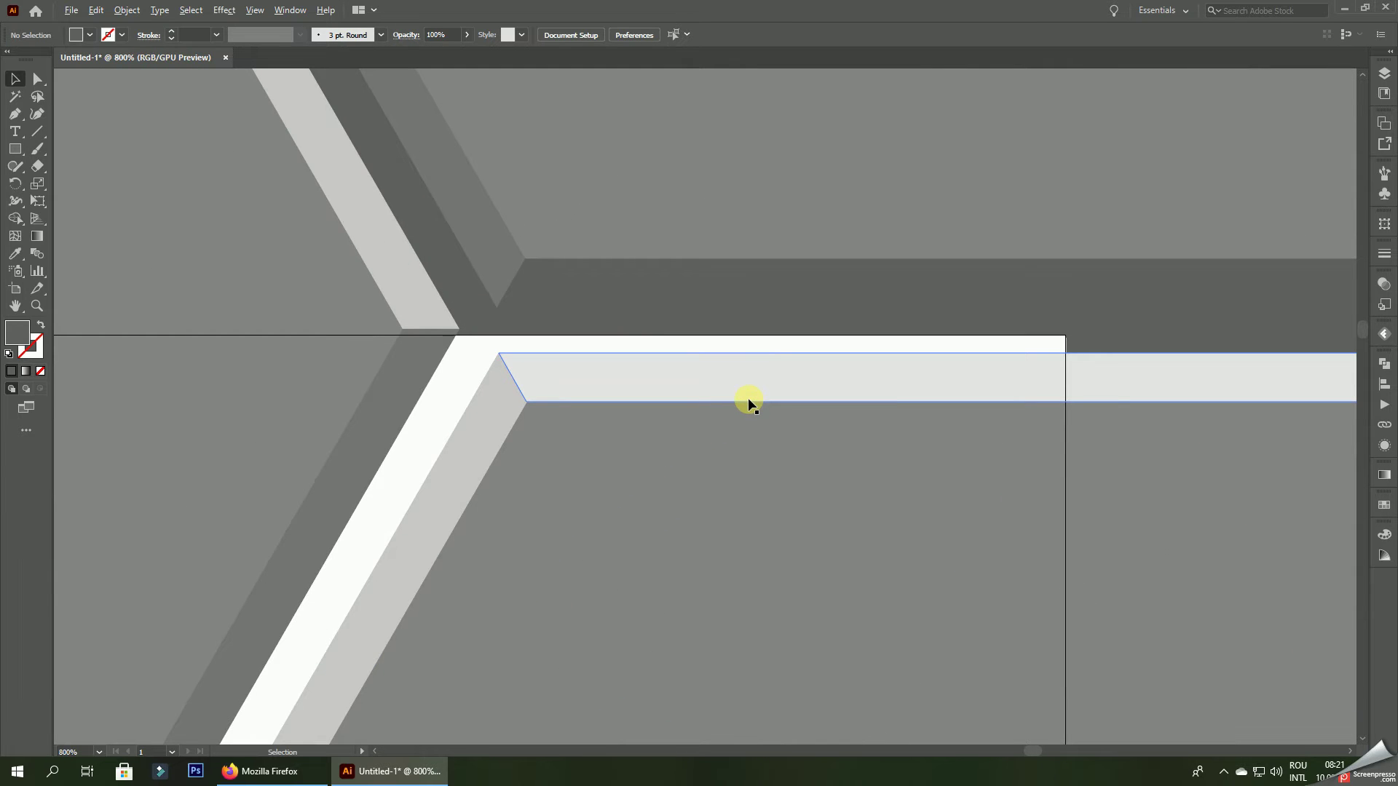
{"action": "scroll", "coordinate": [874, 386], "scroll_direction": "down", "scroll_amount": 8}
{"action": "scroll", "coordinate": [1104, 361], "scroll_direction": "down", "scroll_amount": 4}
{"action": "scroll", "coordinate": [1103, 361], "scroll_direction": "down", "scroll_amount": 1}
{"action": "scroll", "coordinate": [1104, 361], "scroll_direction": "down", "scroll_amount": 2}
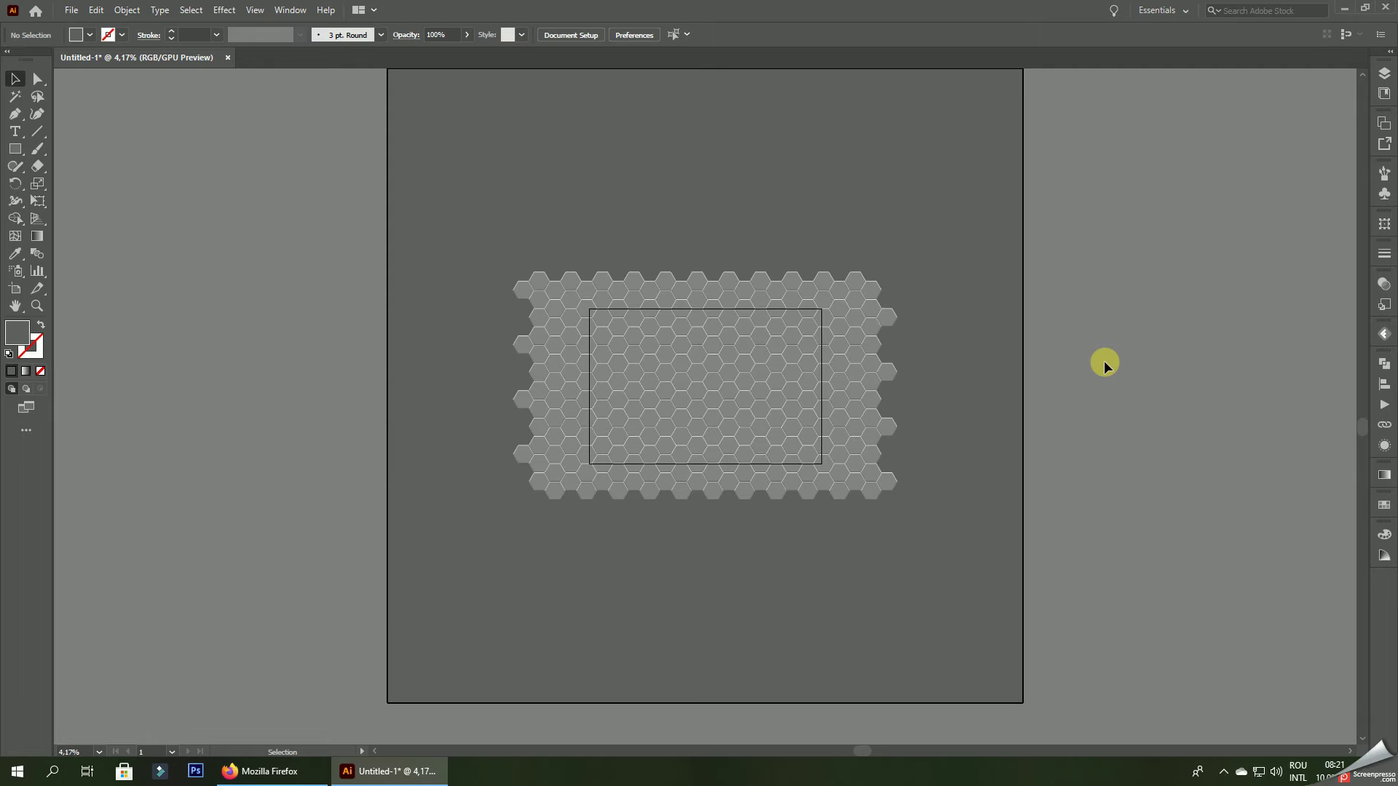
- Ungroup the hexagon honeycomb group and clear the selection
{"action": "scroll", "coordinate": [670, 399], "scroll_direction": "up", "scroll_amount": 1}
{"action": "left_click", "coordinate": [639, 365]}
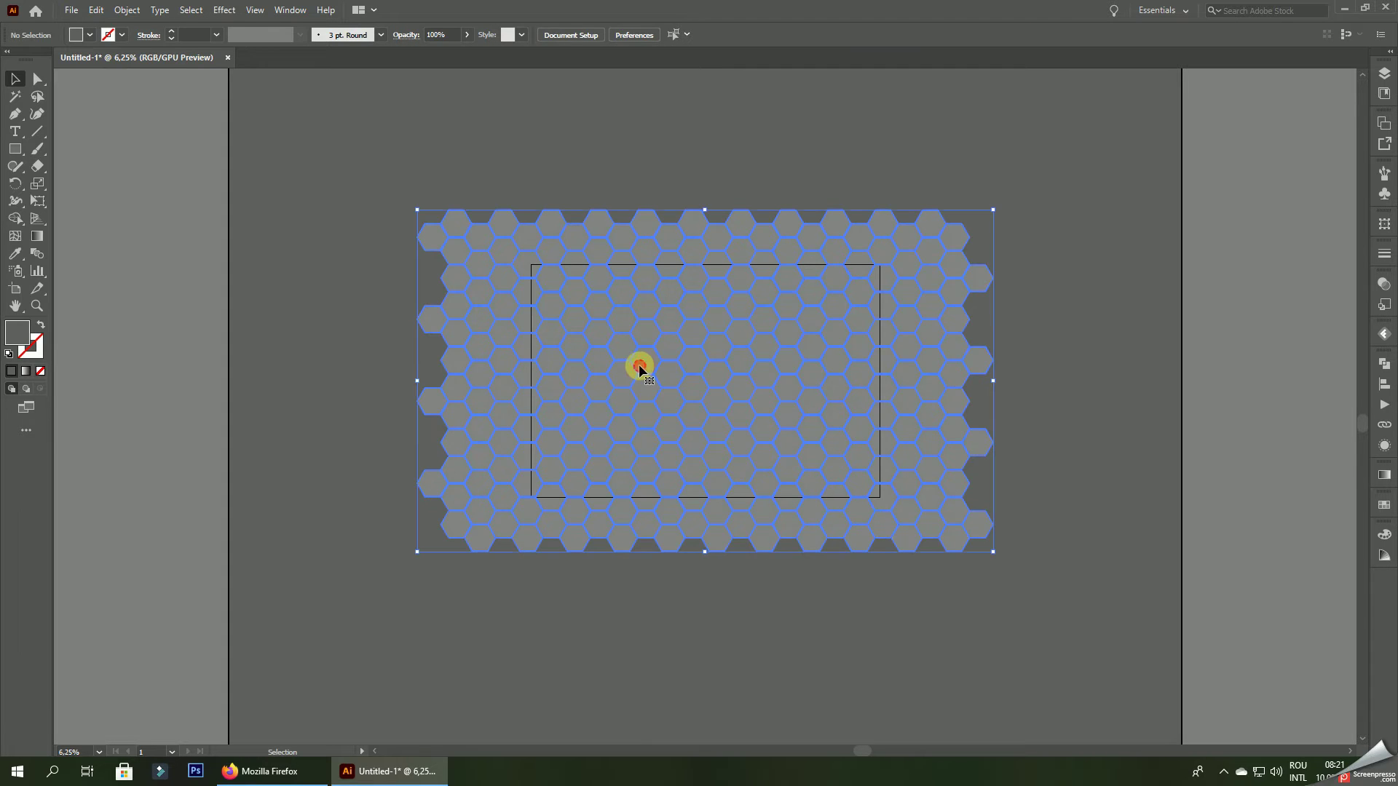
{"action": "right_click", "coordinate": [640, 367]}
{"action": "left_click", "coordinate": [677, 486]}
{"action": "left_click", "coordinate": [621, 596]}
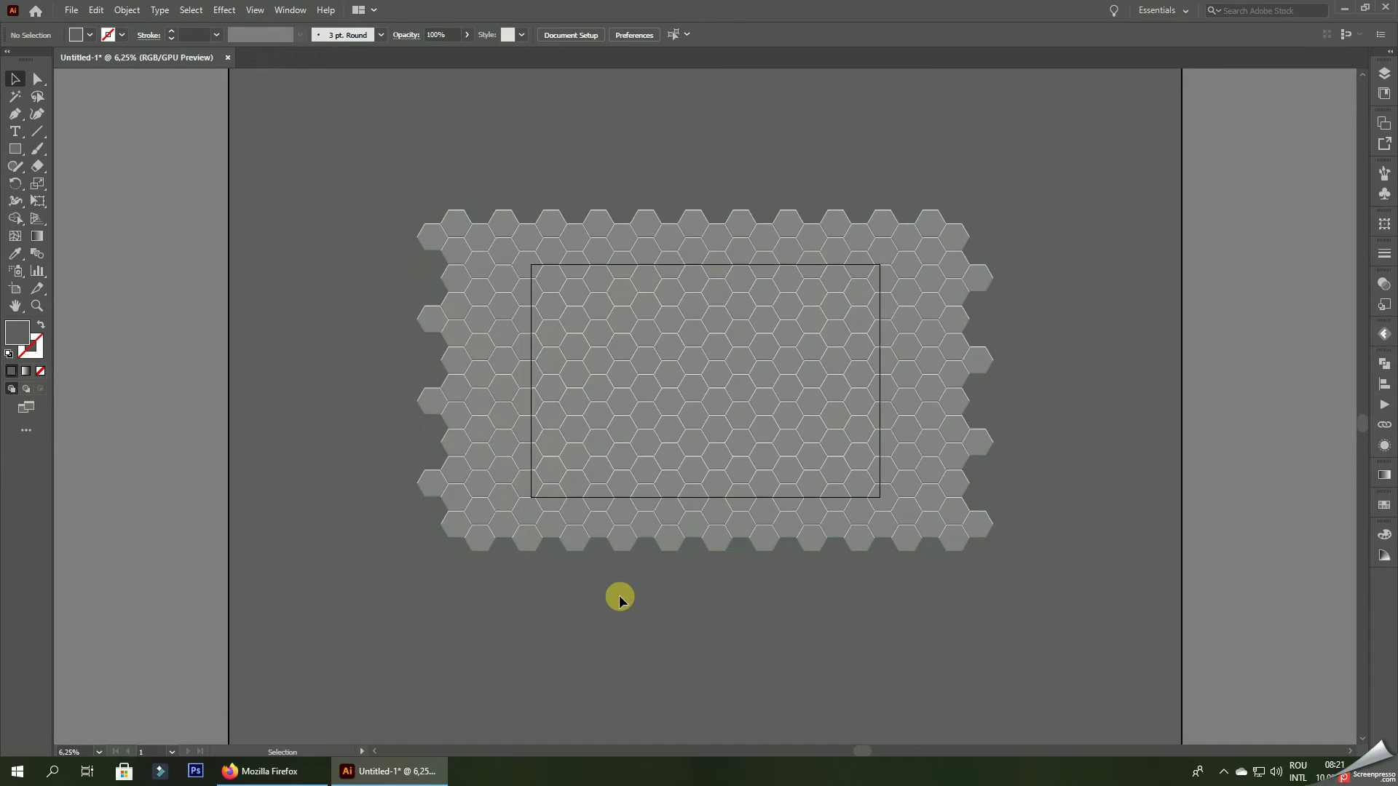
- Scale the honeycomb up to roughly 11790 × 6991 px, spilling past every artboard edge
{"action": "key", "text": "ctrl+minus"}
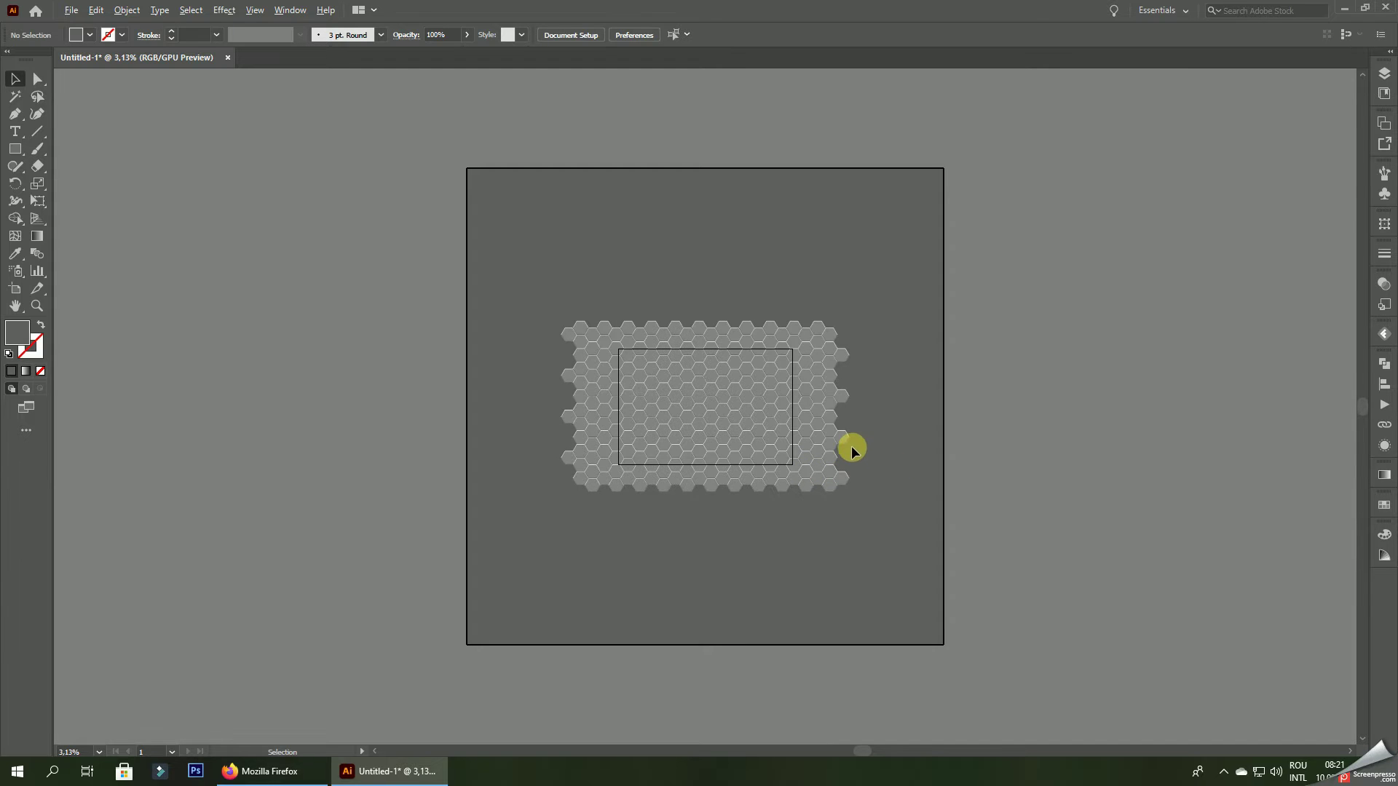
{"action": "left_click", "coordinate": [850, 446]}
{"action": "left_click", "coordinate": [18, 78]}
{"action": "left_click", "coordinate": [739, 327]}
{"action": "key", "text": "ctrl+plus"}
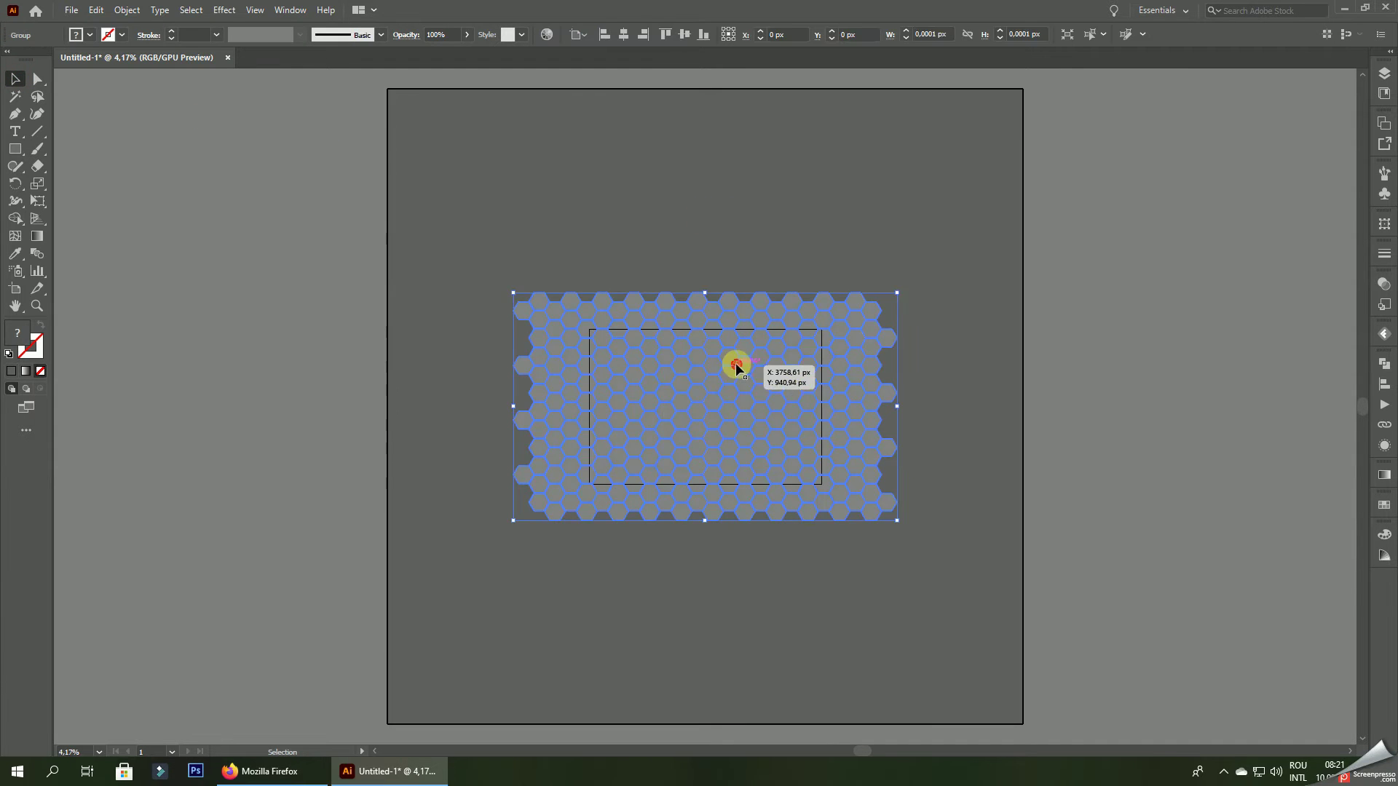
{"action": "key", "text": "ctrl+plus"}
{"action": "key", "text": "ctrl+plus"}
{"action": "left_click_drag", "start_coordinate": [1107, 282], "coordinate": [1208, 234]}
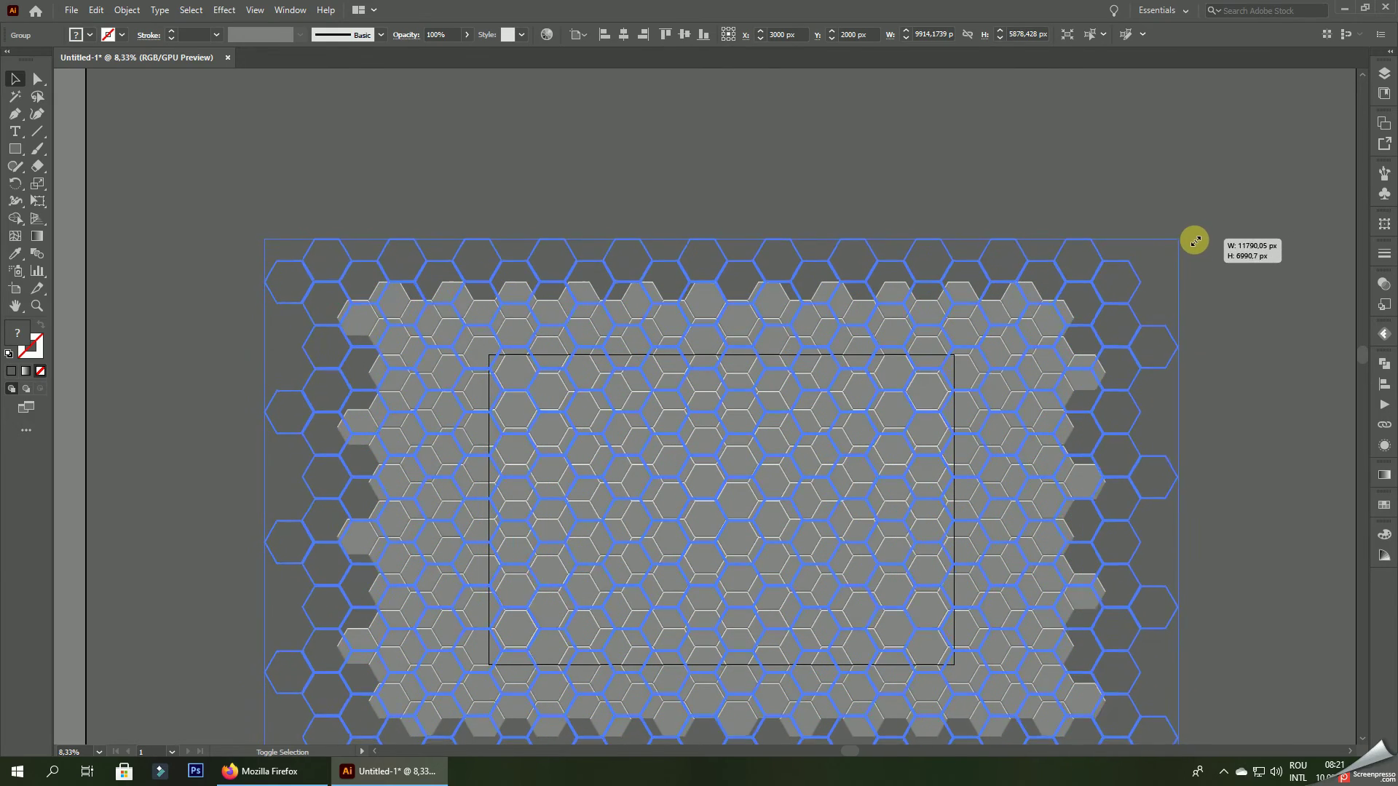
{"action": "left_click_drag", "start_coordinate": [1206, 234], "coordinate": [1192, 238]}
{"action": "left_click", "coordinate": [948, 131]}
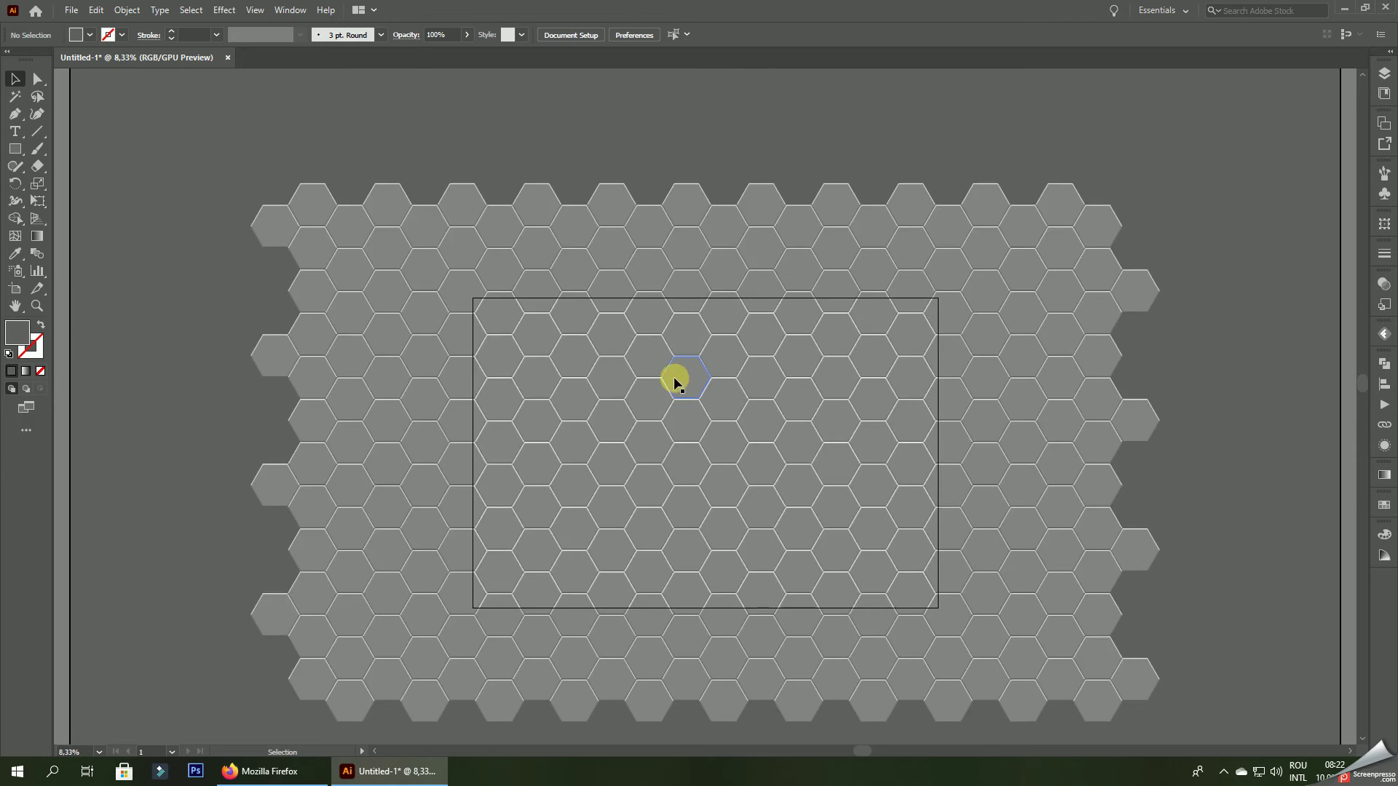
- Ungroup the whole honeycomb, then its upper block and top group of rows
{"action": "right_click", "coordinate": [665, 365]}
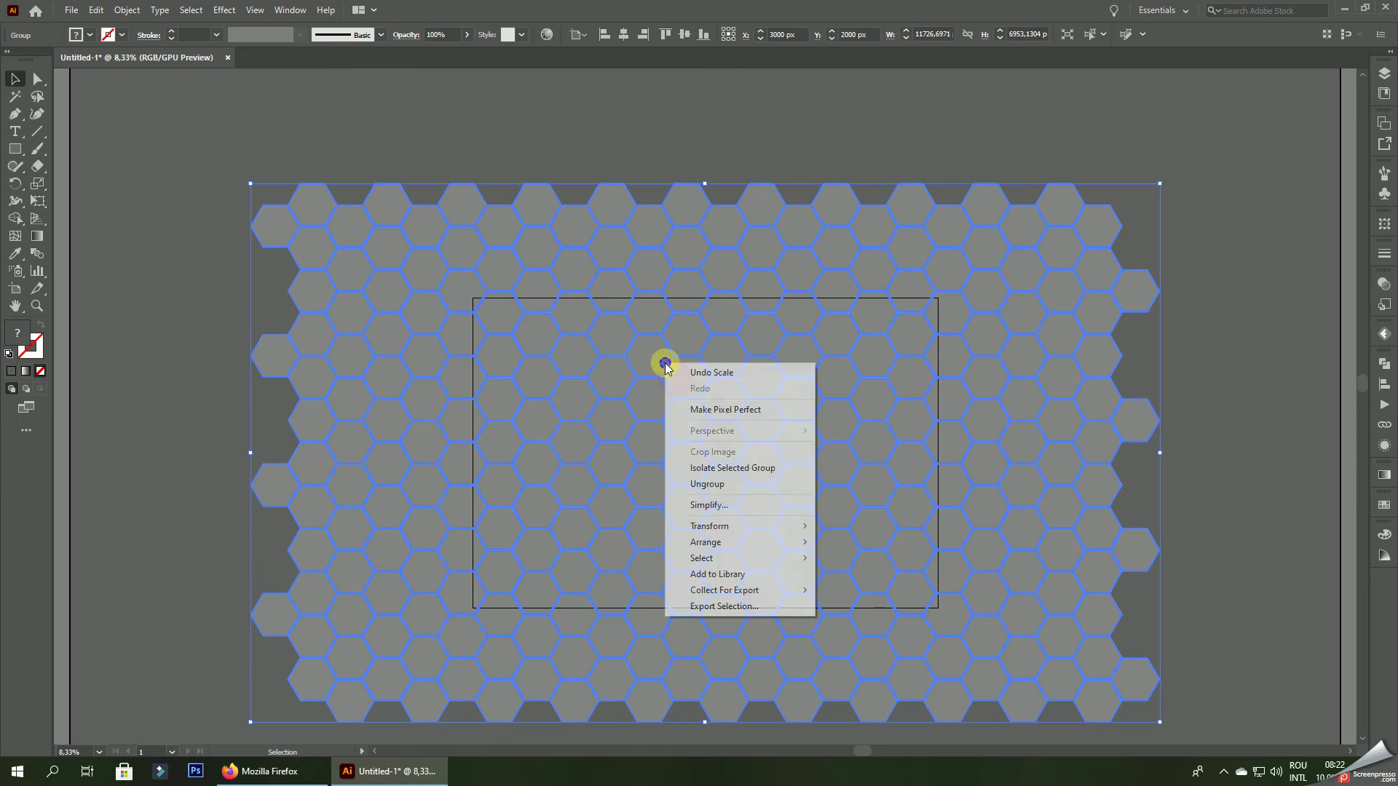
{"action": "left_click", "coordinate": [720, 485]}
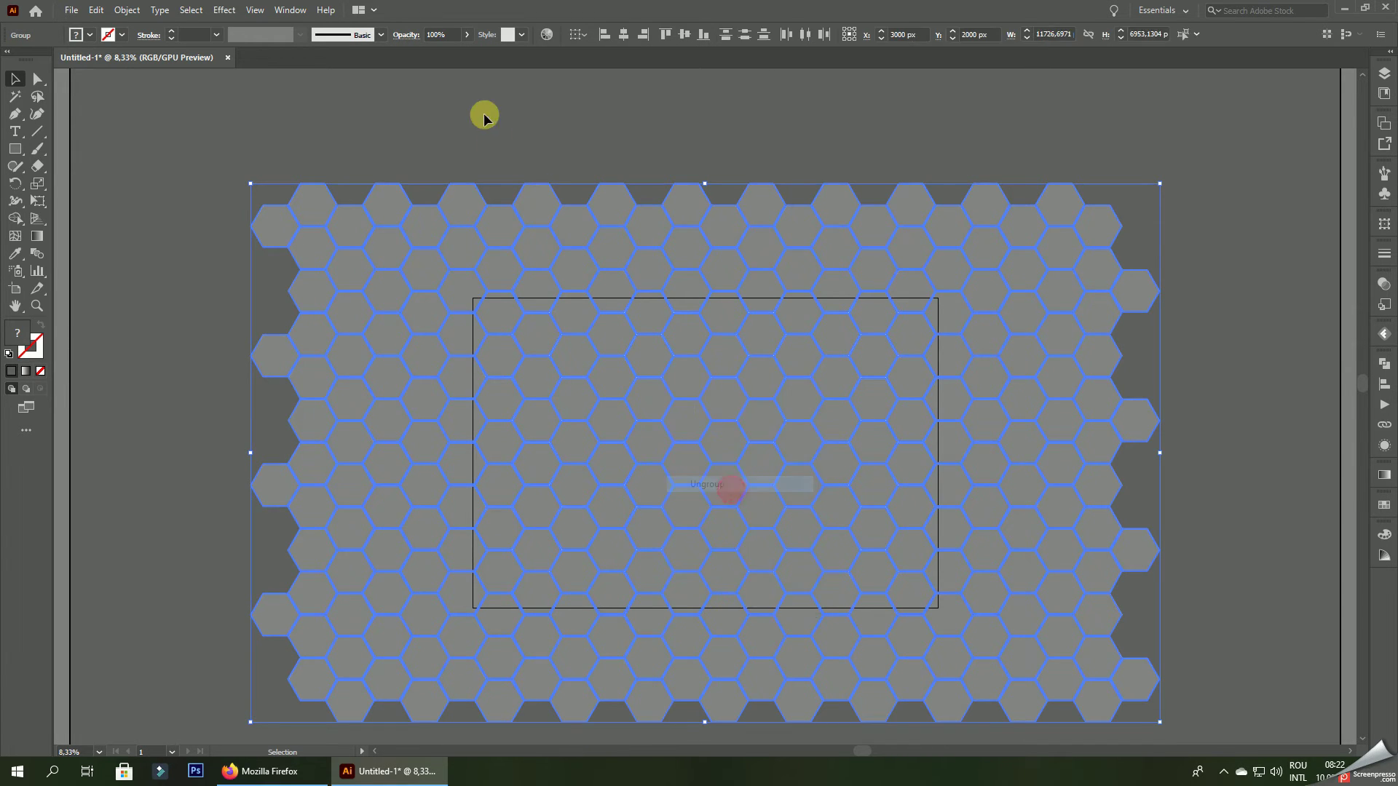
{"action": "left_click", "coordinate": [431, 247]}
{"action": "right_click", "coordinate": [431, 248]}
{"action": "left_click", "coordinate": [468, 364]}
{"action": "left_click", "coordinate": [536, 218]}
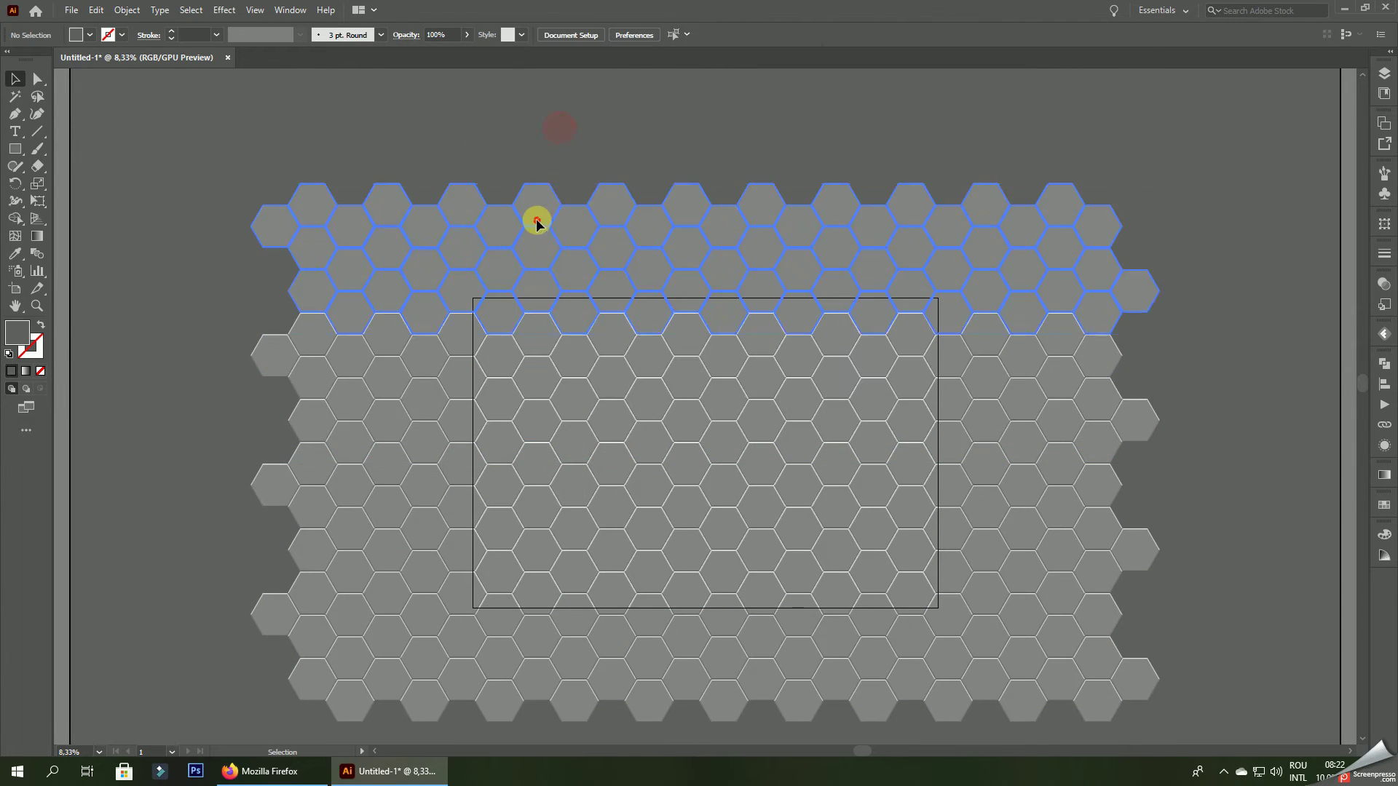
{"action": "right_click", "coordinate": [537, 220]}
{"action": "left_click", "coordinate": [579, 341]}
{"action": "left_click", "coordinate": [593, 124]}
- Ungroup the middle rows, the top row, the next row and the lower block
{"action": "left_click", "coordinate": [447, 356]}
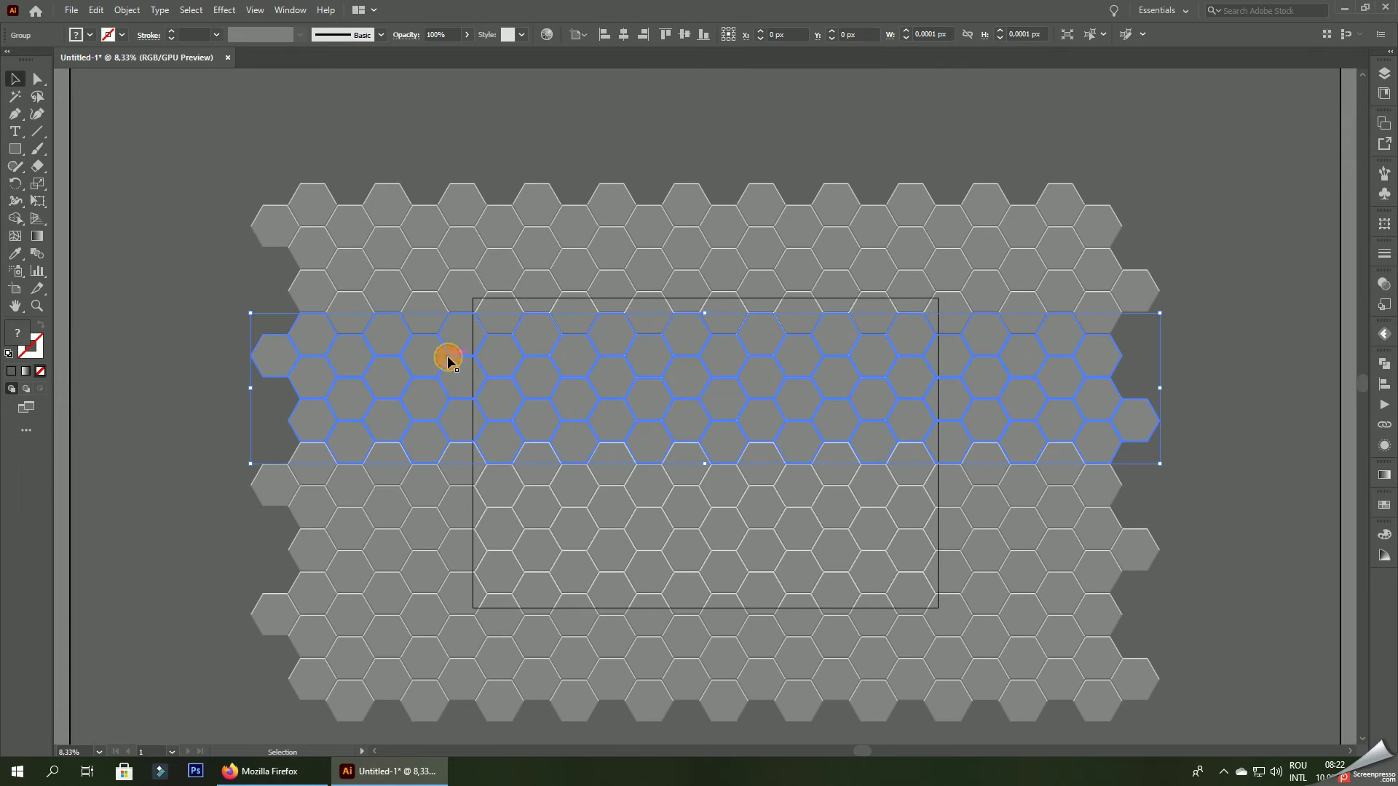
{"action": "right_click", "coordinate": [449, 375]}
{"action": "left_click", "coordinate": [495, 495]}
{"action": "left_click", "coordinate": [456, 265]}
{"action": "right_click", "coordinate": [456, 264]}
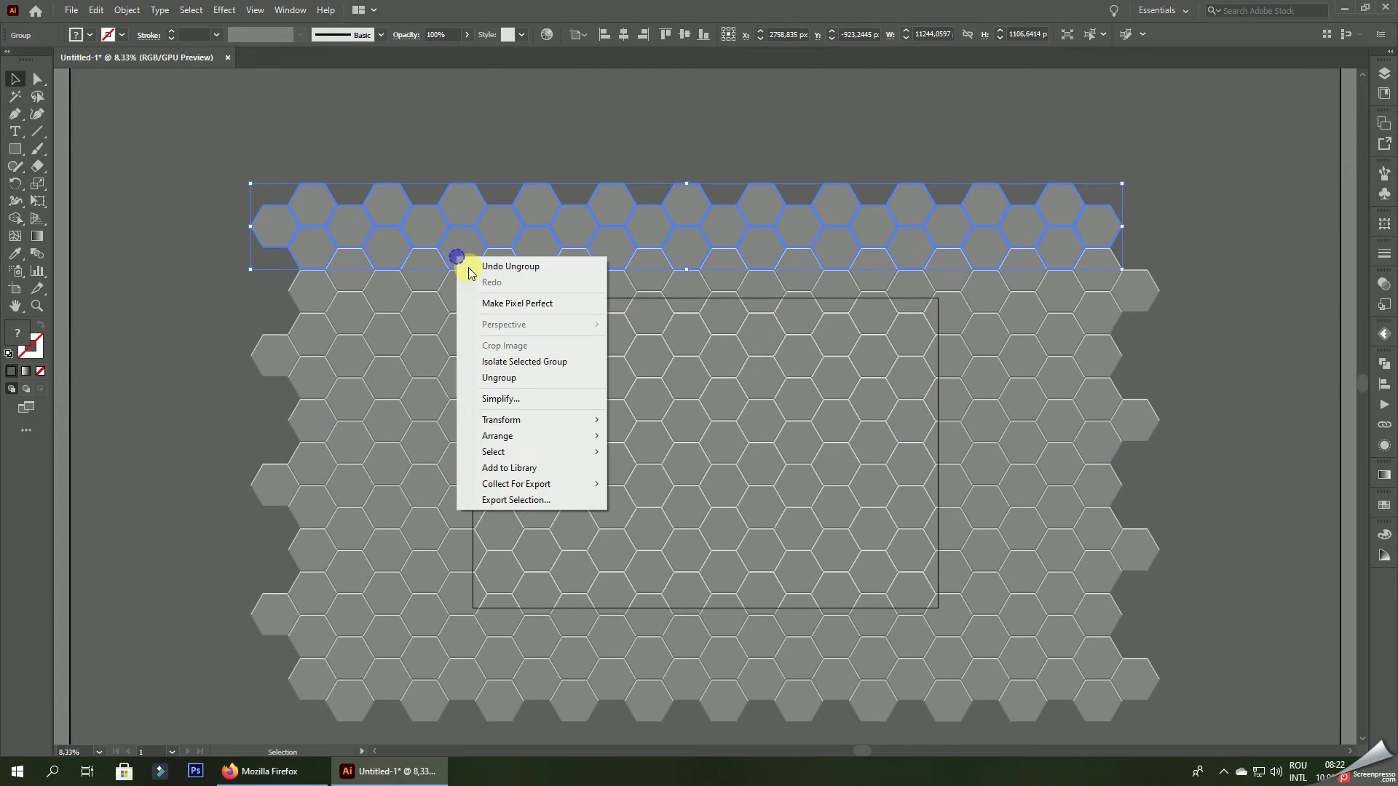
{"action": "left_click", "coordinate": [507, 378]}
{"action": "left_click", "coordinate": [440, 309]}
{"action": "right_click", "coordinate": [440, 309]}
{"action": "left_click", "coordinate": [495, 425]}
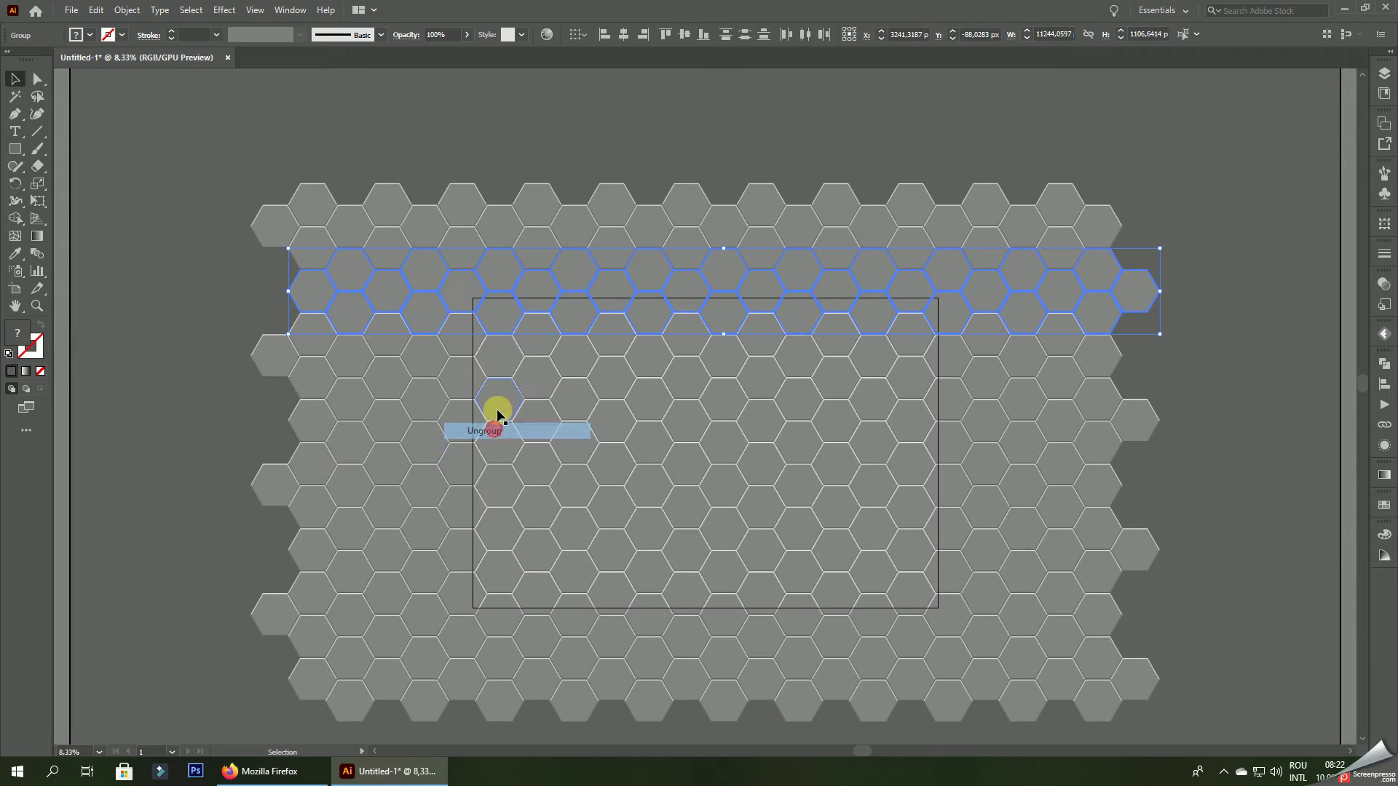
{"action": "left_click", "coordinate": [405, 470]}
{"action": "right_click", "coordinate": [405, 470]}
{"action": "left_click", "coordinate": [412, 584]}
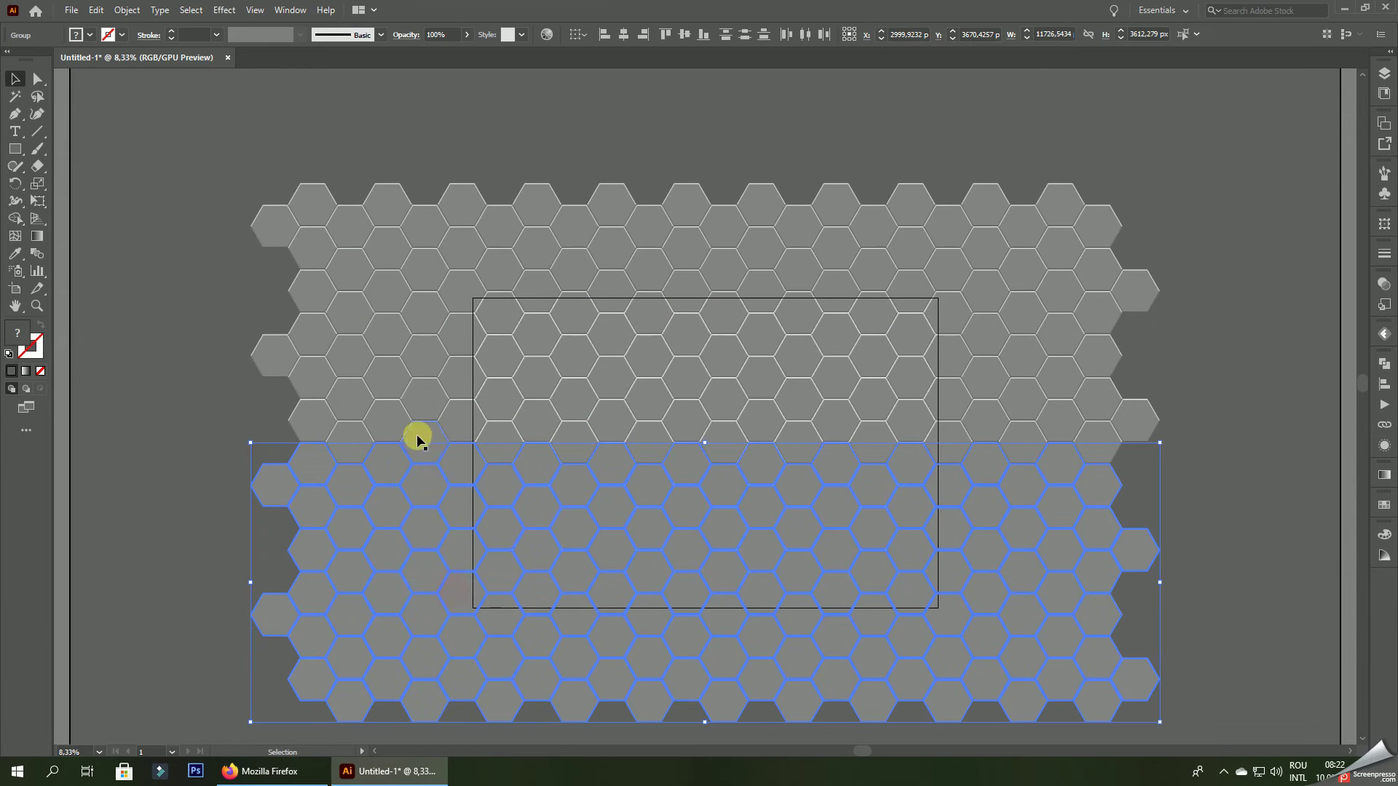
- Ungroup a middle row and repeatedly ungroup the bottom hexagon block into pieces
{"action": "left_click", "coordinate": [416, 430]}
{"action": "right_click", "coordinate": [416, 430]}
{"action": "left_click", "coordinate": [452, 543]}
{"action": "left_click", "coordinate": [409, 618]}
{"action": "right_click", "coordinate": [412, 619]}
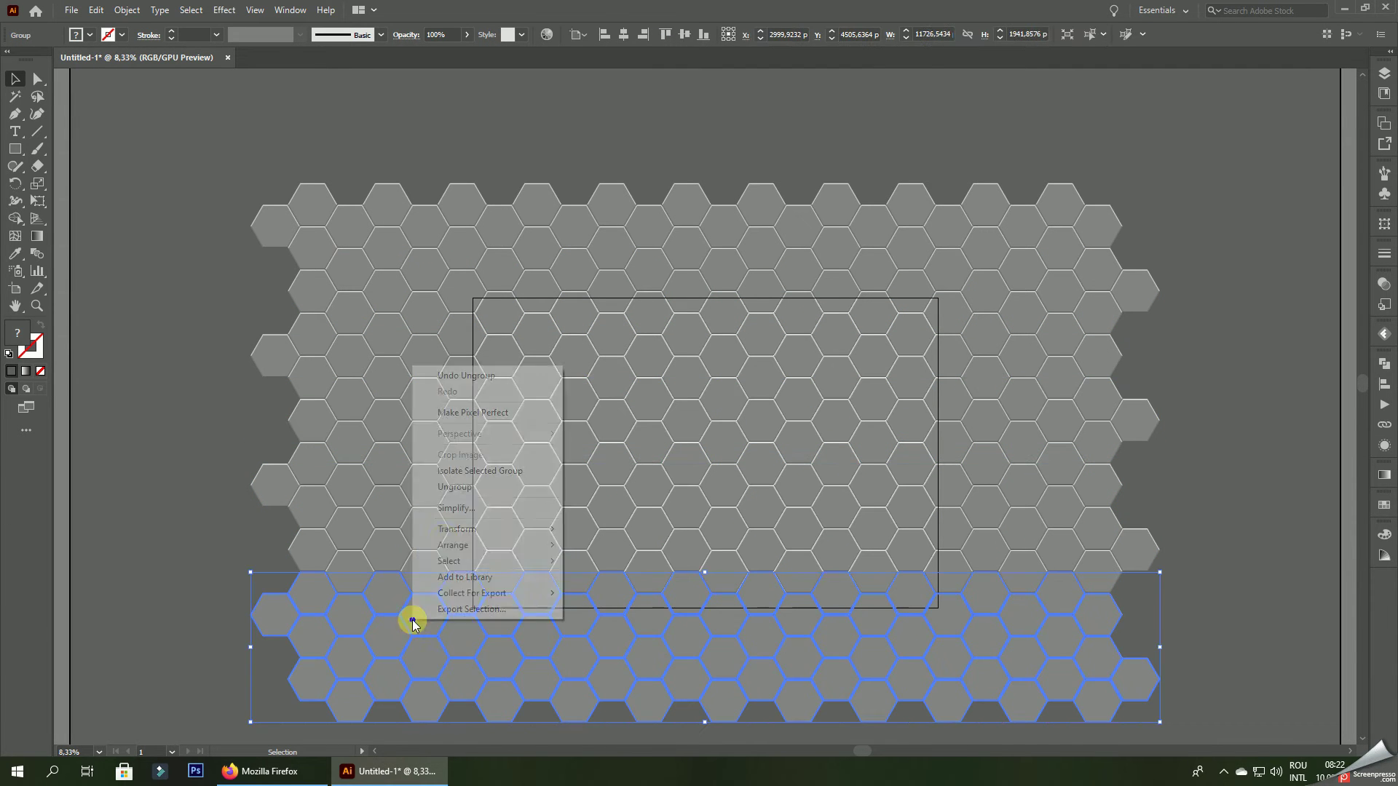
{"action": "left_click", "coordinate": [450, 487]}
{"action": "right_click", "coordinate": [468, 525]}
{"action": "left_click", "coordinate": [481, 434]}
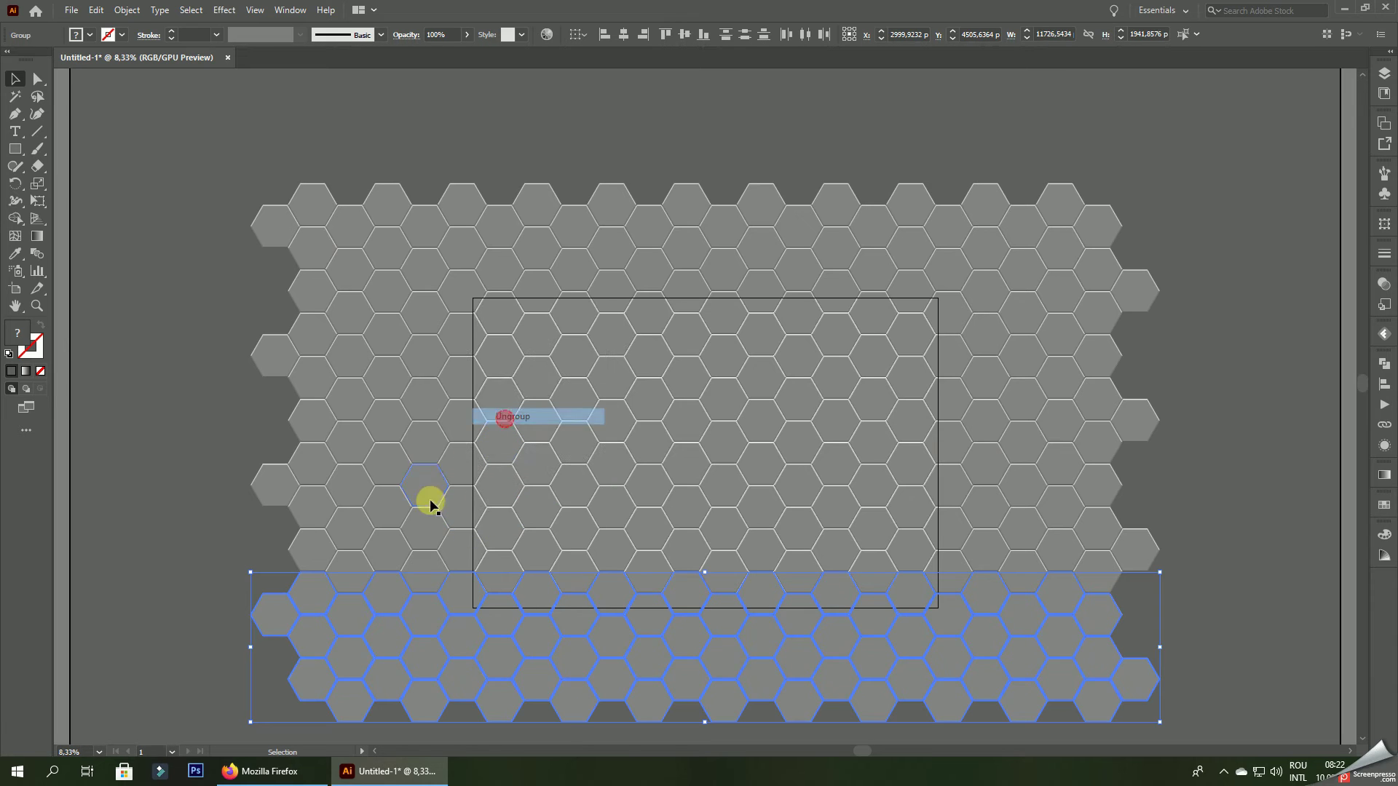
{"action": "right_click", "coordinate": [430, 501]}
{"action": "left_click", "coordinate": [473, 626]}
{"action": "right_click", "coordinate": [440, 613]}
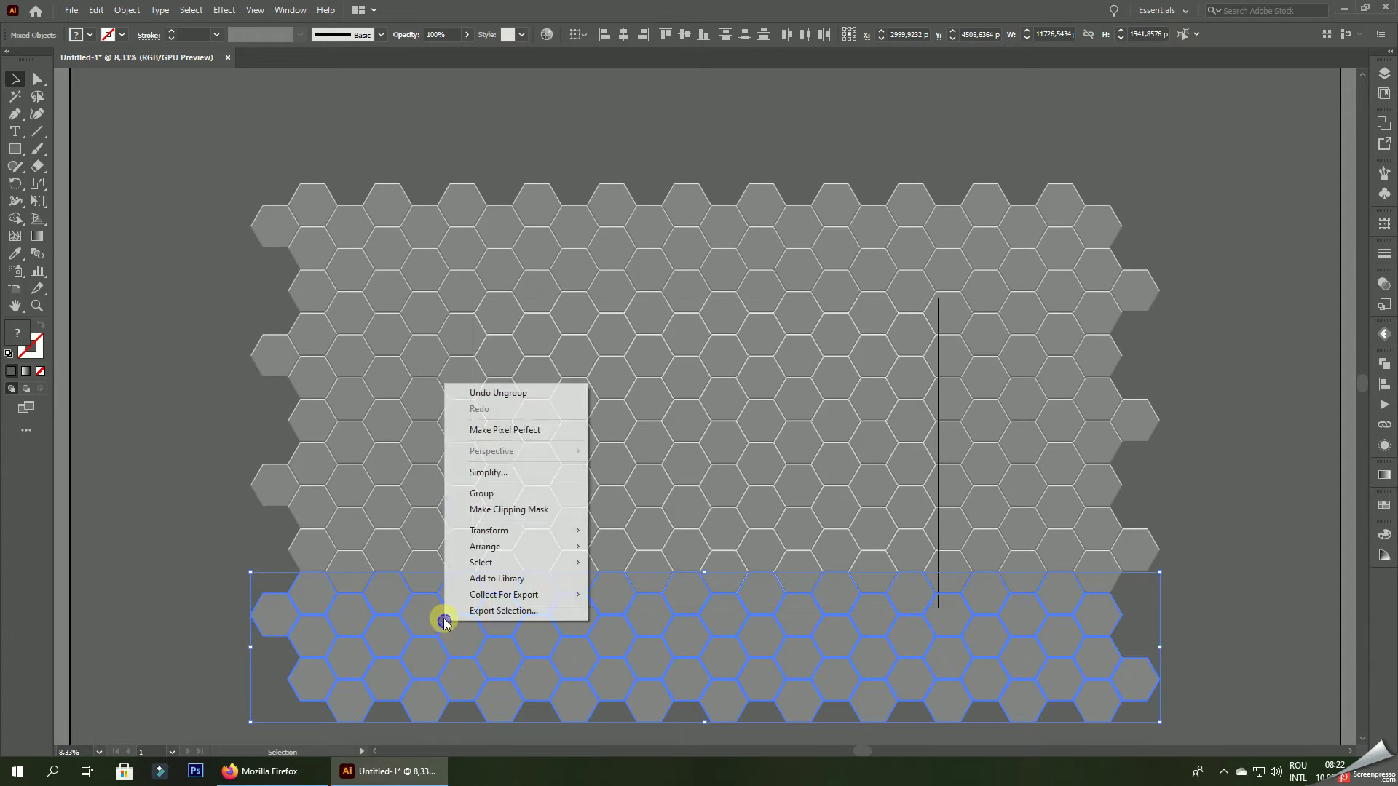
- Test-drag a left-side hexagon out of the honeycomb, then undo to restore it
{"action": "left_click", "coordinate": [151, 502]}
{"action": "left_click_drag", "start_coordinate": [379, 619], "coordinate": [264, 593]}
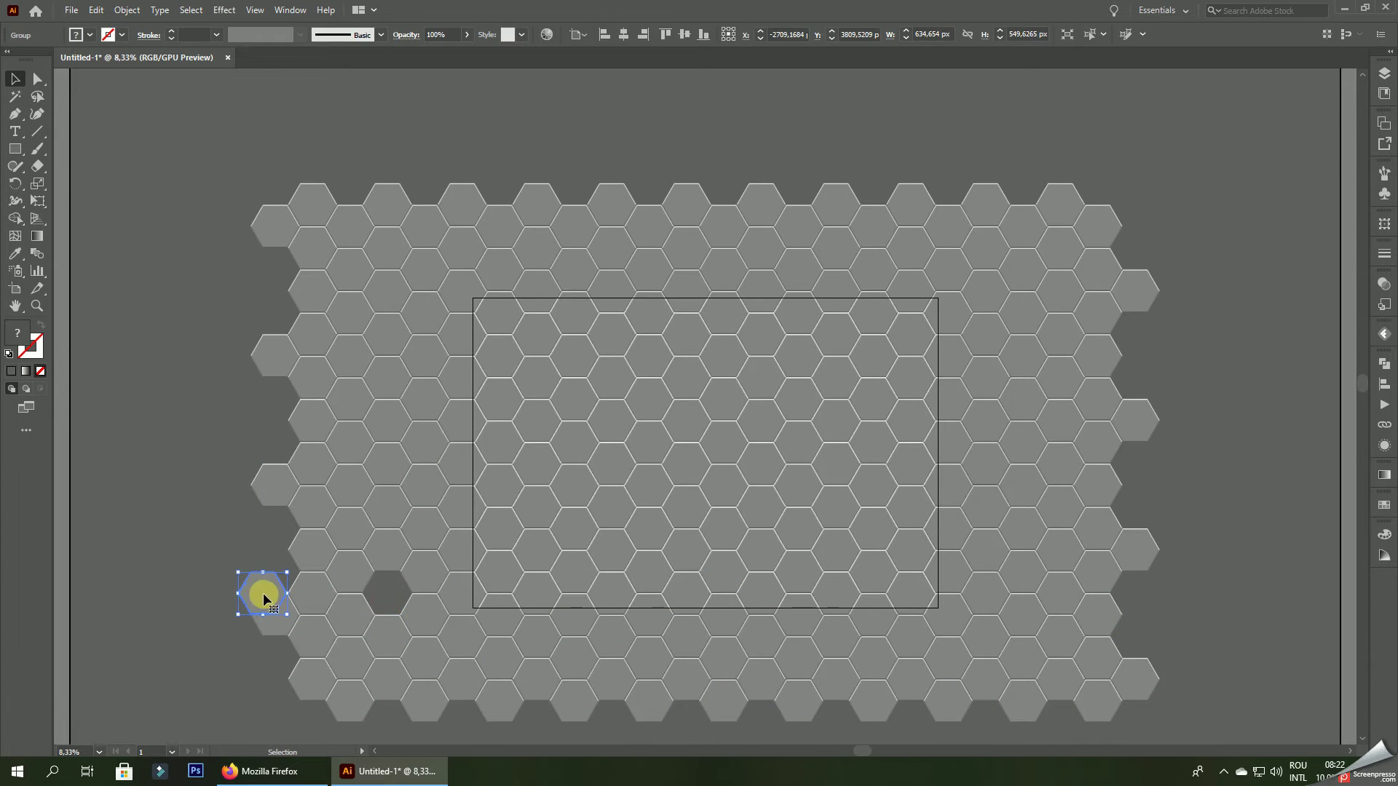
{"action": "key", "text": "ctrl+plus"}
{"action": "key", "text": "ctrl+plus"}
{"action": "key", "text": "ctrl+plus"}
{"action": "key", "text": "ctrl+plus"}
{"action": "key", "text": "ctrl+plus"}
{"action": "key", "text": "ctrl+z"}
{"action": "key", "text": "ctrl+minus"}
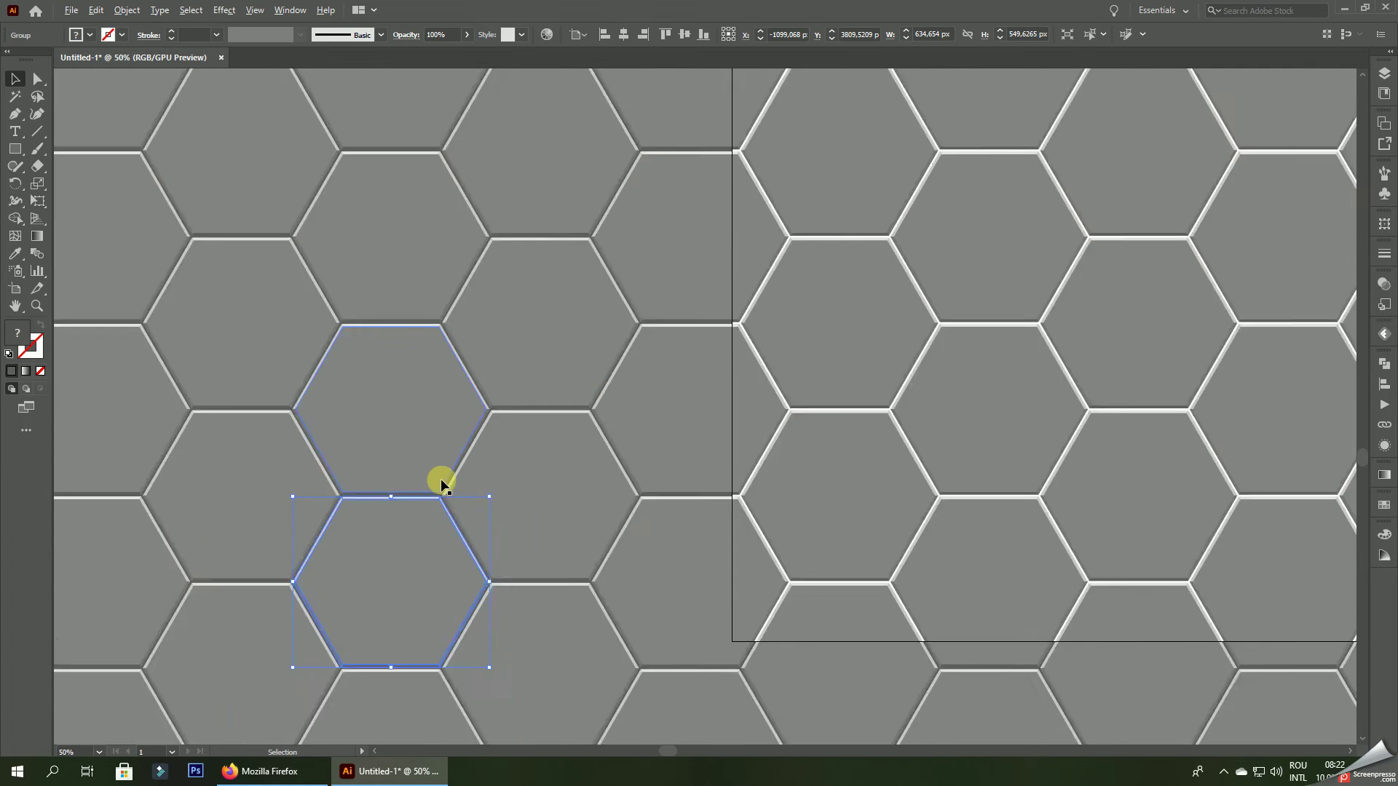
{"action": "key", "text": "ctrl+minus"}
{"action": "key", "text": "ctrl+minus"}
{"action": "key", "text": "ctrl+minus"}
- Ungroup another middle band of hexagon rows through its nested groups
{"action": "left_click", "coordinate": [439, 436]}
{"action": "right_click", "coordinate": [440, 436]}
{"action": "left_click", "coordinate": [477, 471]}
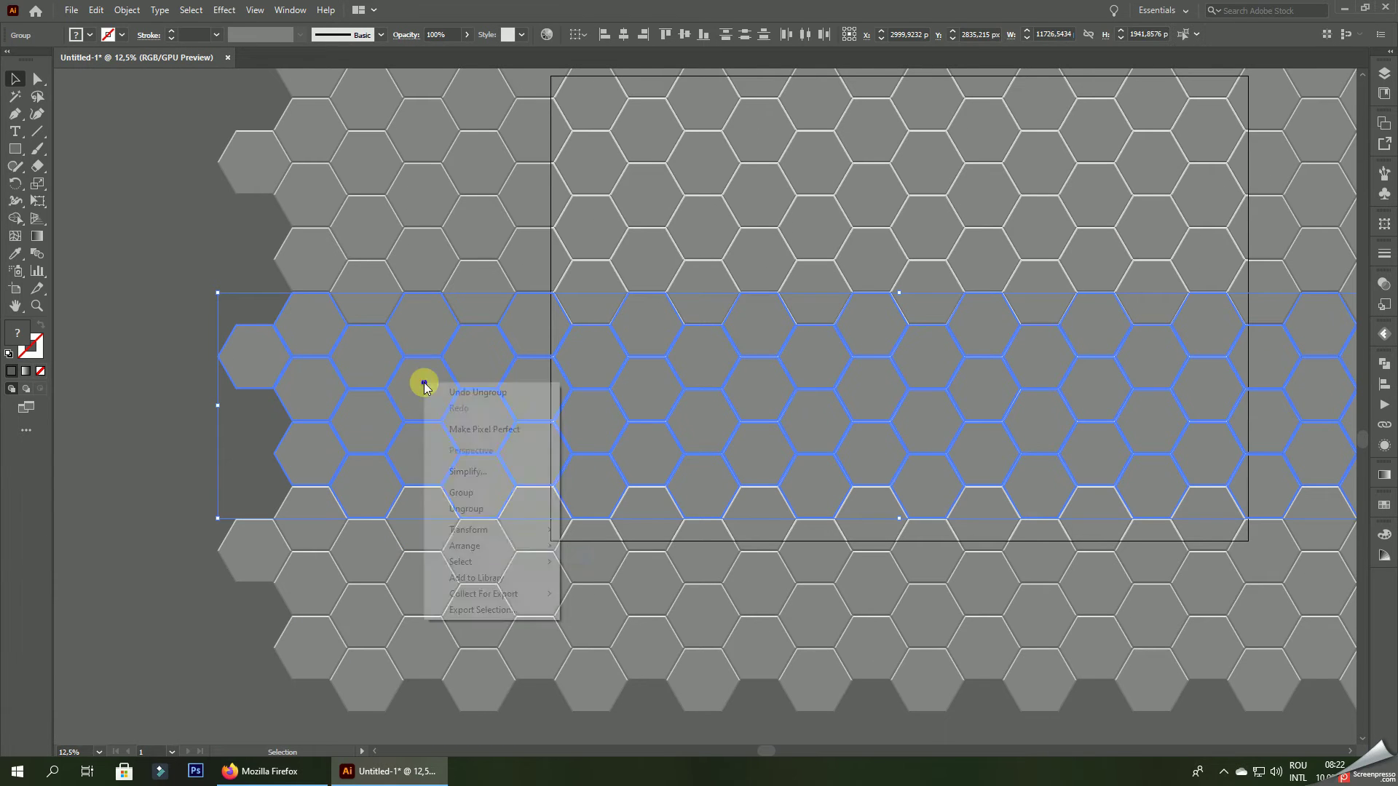
{"action": "right_click", "coordinate": [419, 381]}
{"action": "left_click", "coordinate": [476, 508]}
{"action": "right_click", "coordinate": [430, 403]}
{"action": "left_click", "coordinate": [477, 508]}
{"action": "right_click", "coordinate": [417, 401]}
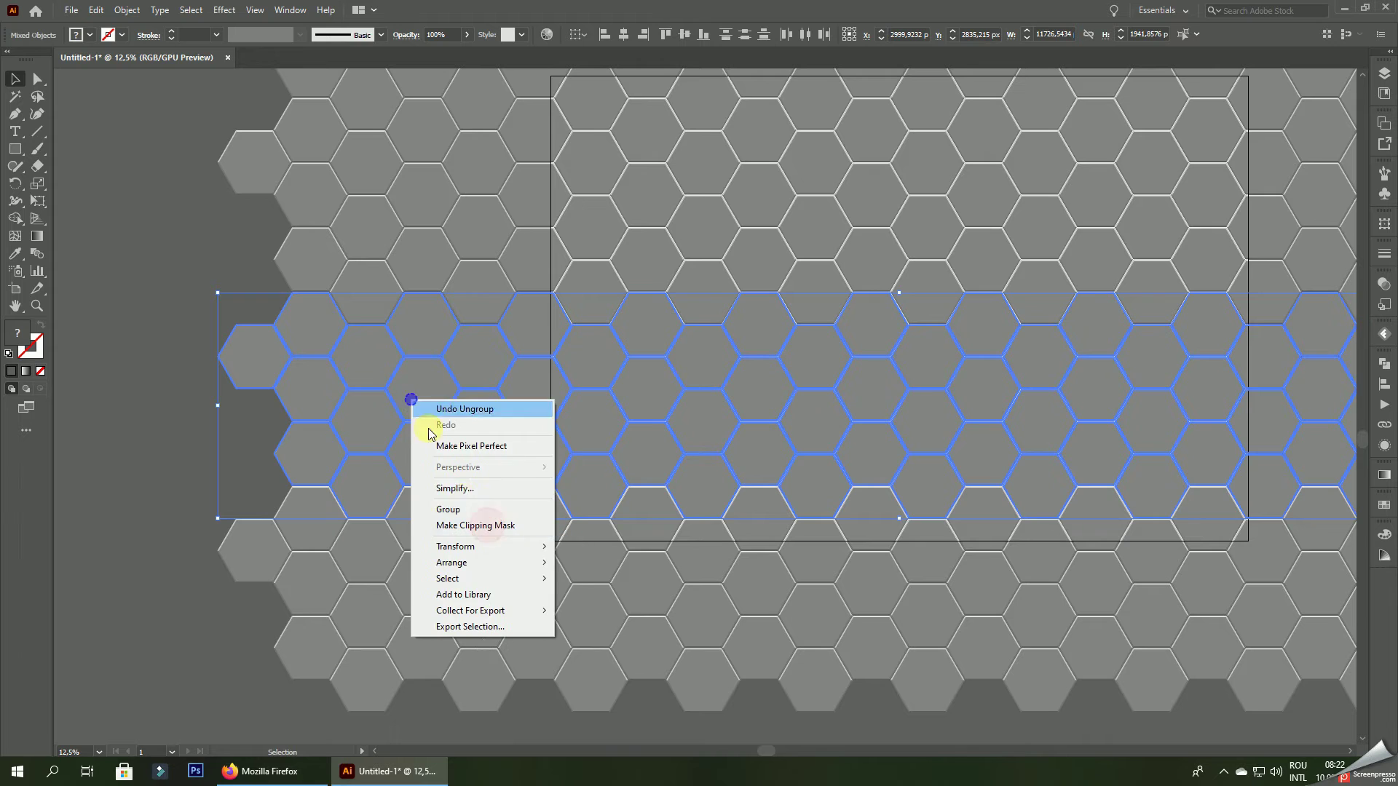
{"action": "left_click", "coordinate": [160, 291]}
- Test-pull a hexagon and undo, then select a single left-edge hexagon on its own
{"action": "left_click_drag", "start_coordinate": [295, 321], "coordinate": [200, 328]}
{"action": "scroll", "coordinate": [218, 305], "scroll_direction": "up", "scroll_amount": 1}
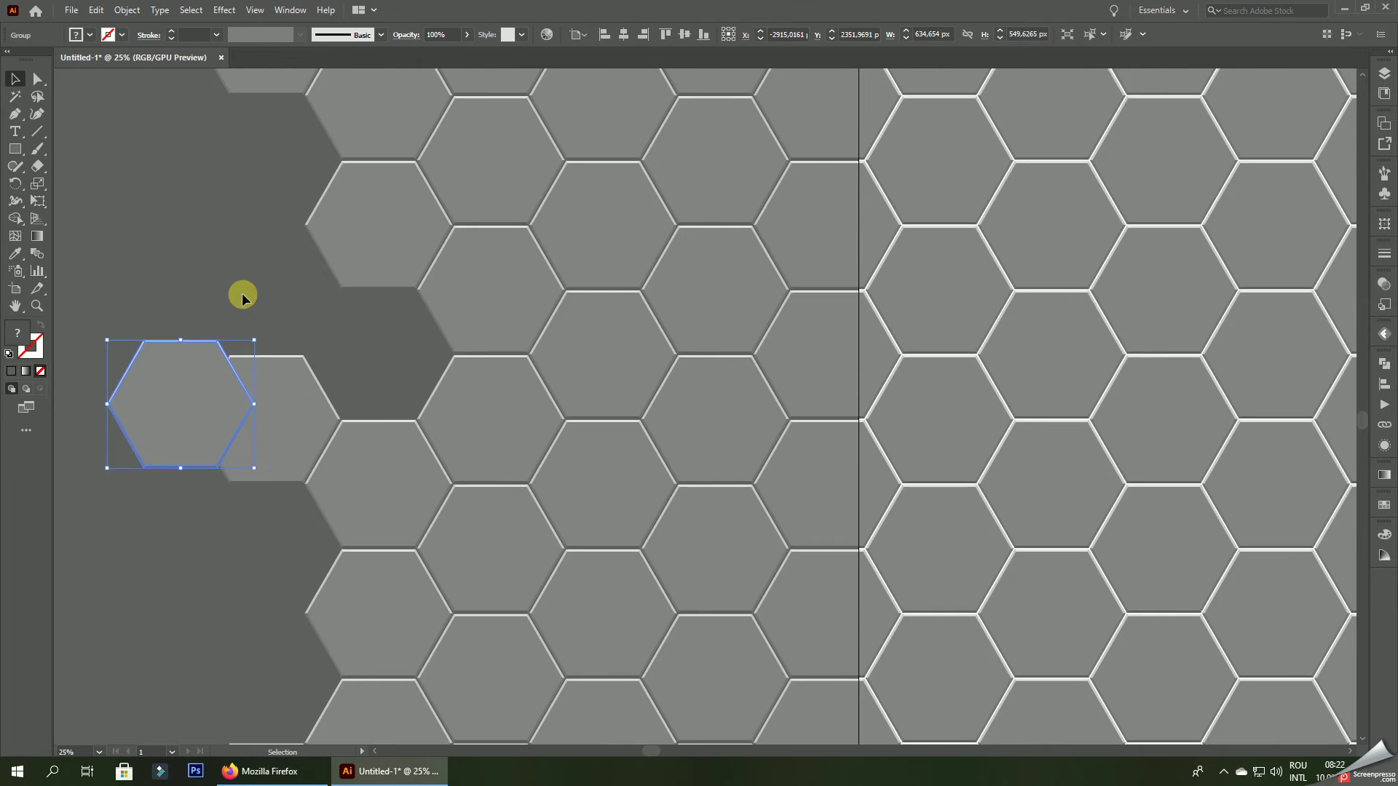
{"action": "key", "text": "ctrl+z"}
{"action": "scroll", "coordinate": [330, 400], "scroll_direction": "down", "scroll_amount": 1}
{"action": "left_click", "coordinate": [583, 368]}
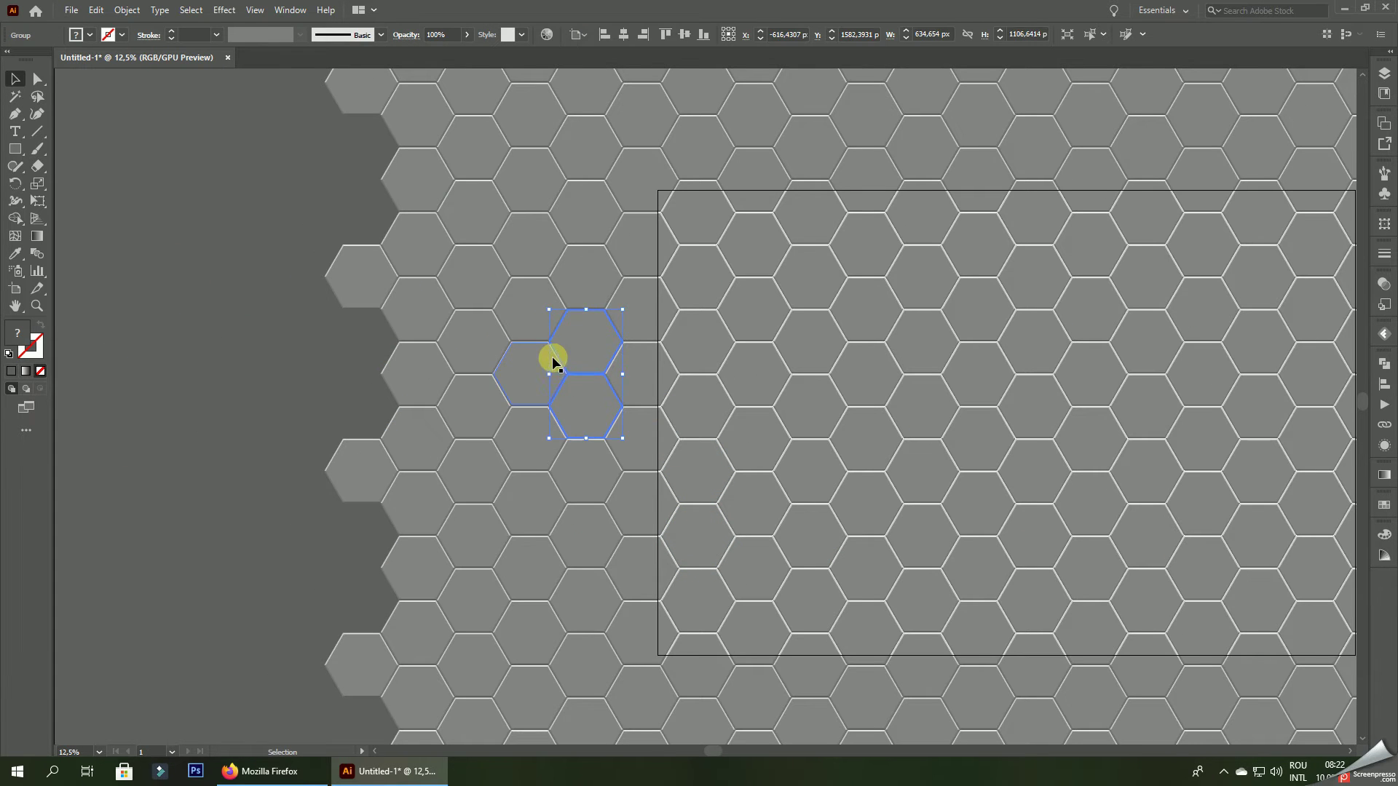
{"action": "left_click", "coordinate": [547, 363]}
{"action": "scroll", "coordinate": [514, 366], "scroll_direction": "down", "scroll_amount": 1}
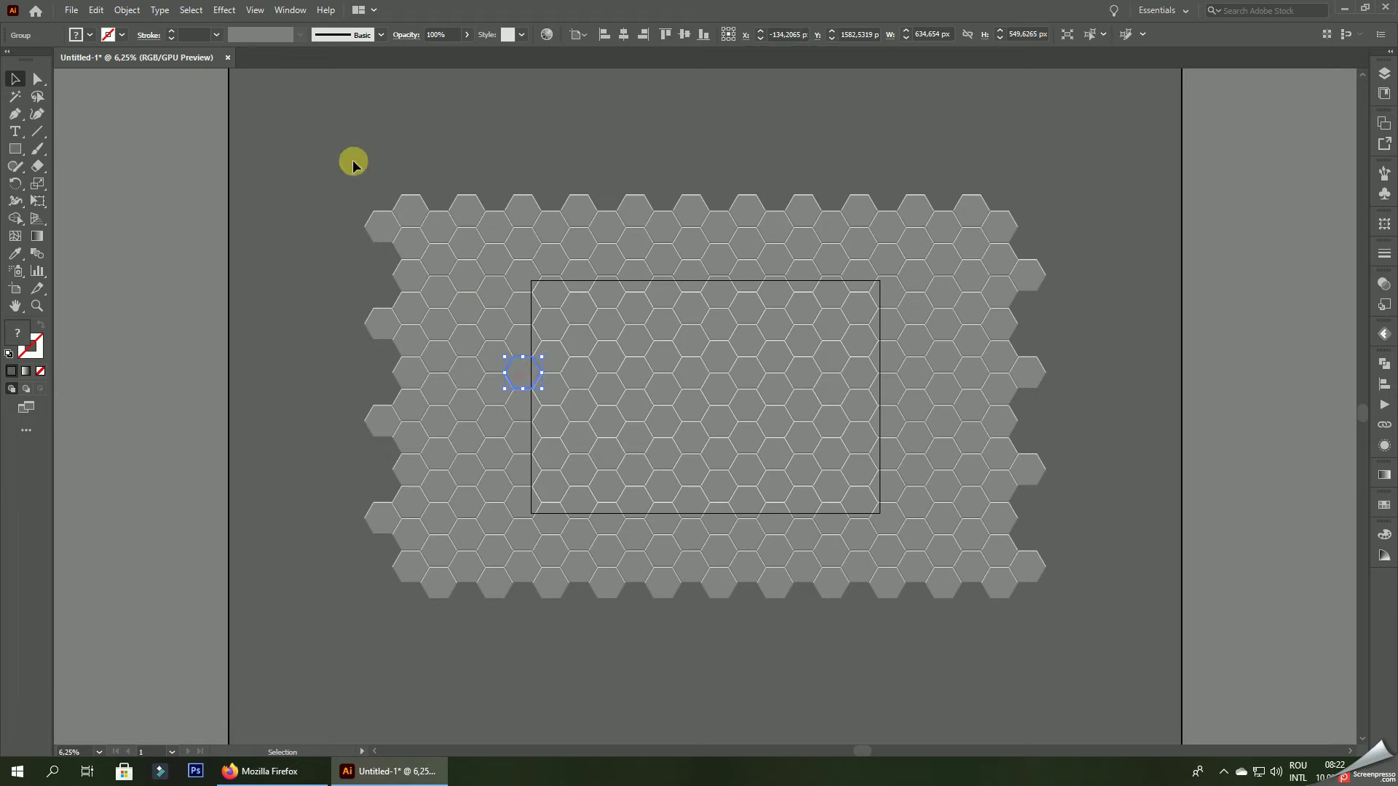
- Ungroup the horizontal hexagon row through several nested levels
{"action": "left_click_drag", "start_coordinate": [492, 627], "coordinate": [491, 627]}
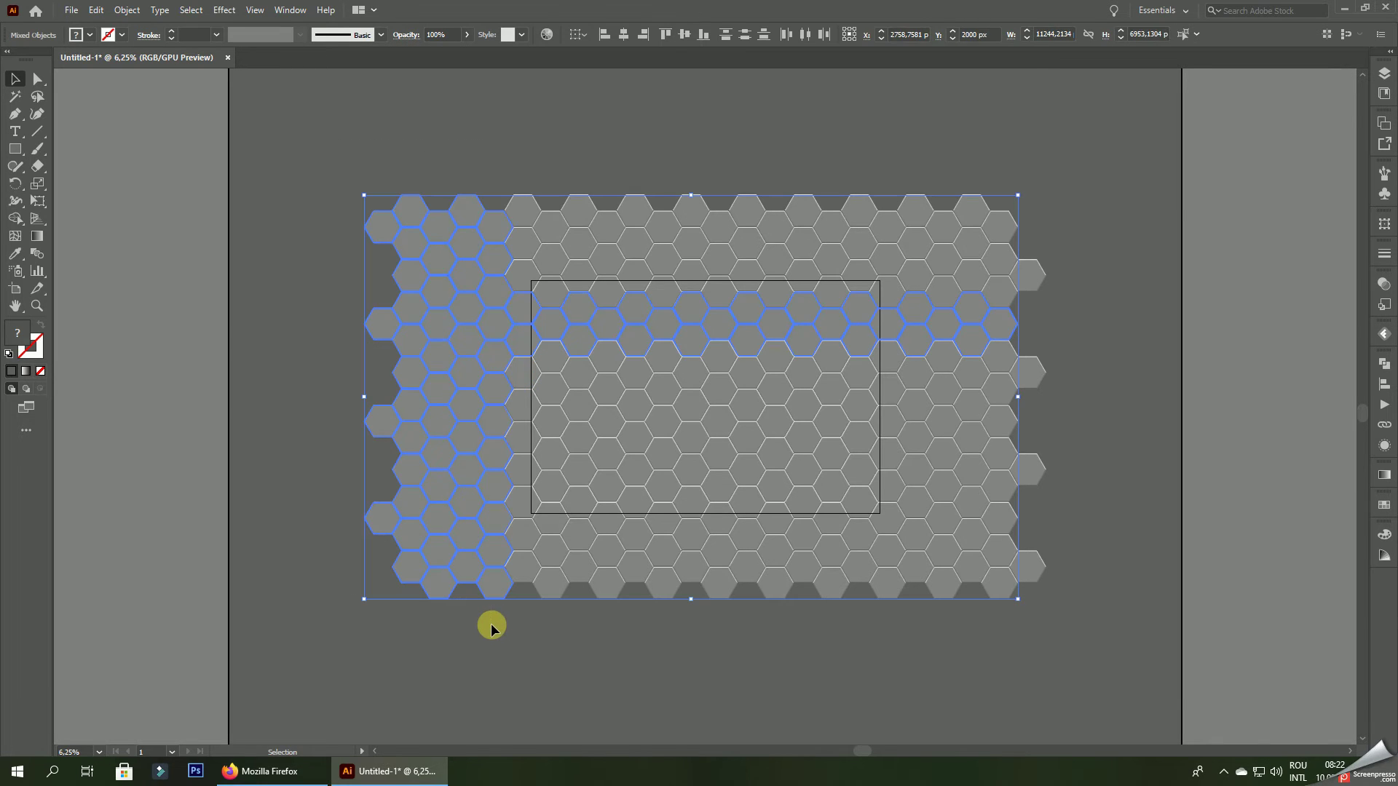
{"action": "left_click", "coordinate": [641, 323]}
{"action": "right_click", "coordinate": [641, 314]}
{"action": "left_click", "coordinate": [700, 429]}
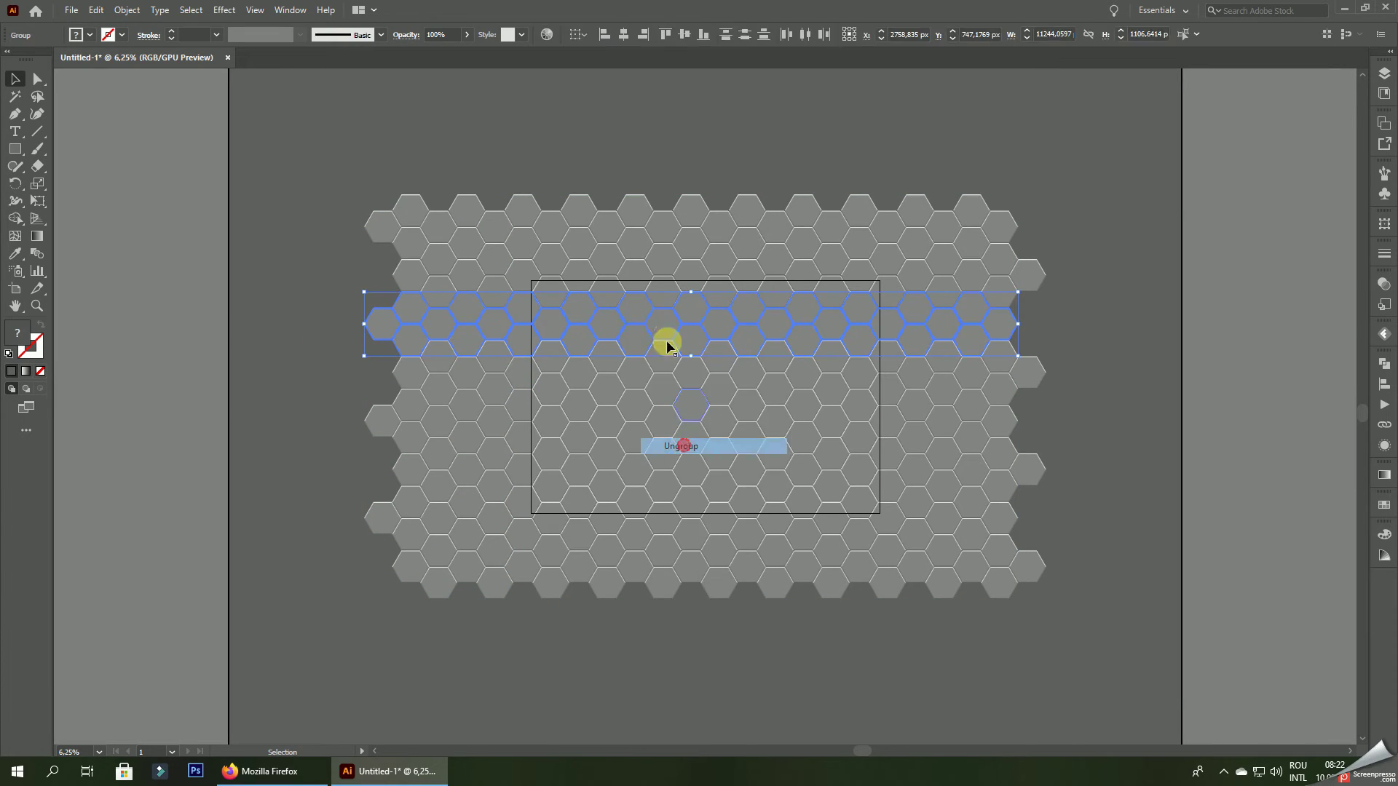
{"action": "right_click", "coordinate": [657, 302]}
{"action": "left_click", "coordinate": [700, 428]}
{"action": "right_click", "coordinate": [641, 304]}
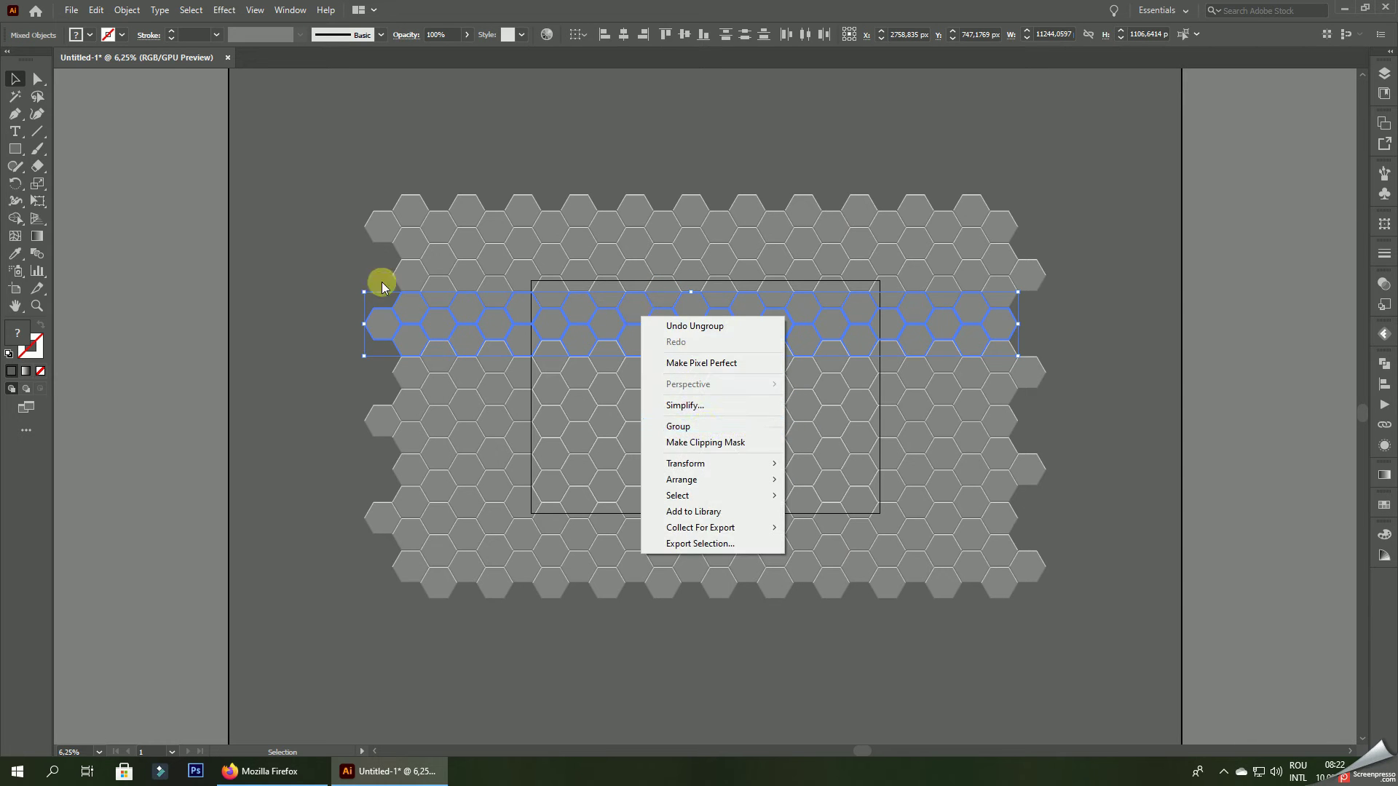
{"action": "left_click", "coordinate": [296, 271]}
- Check which hexagons are still grouped and nudge a two-hexagon pair slightly right
{"action": "left_click", "coordinate": [434, 309]}
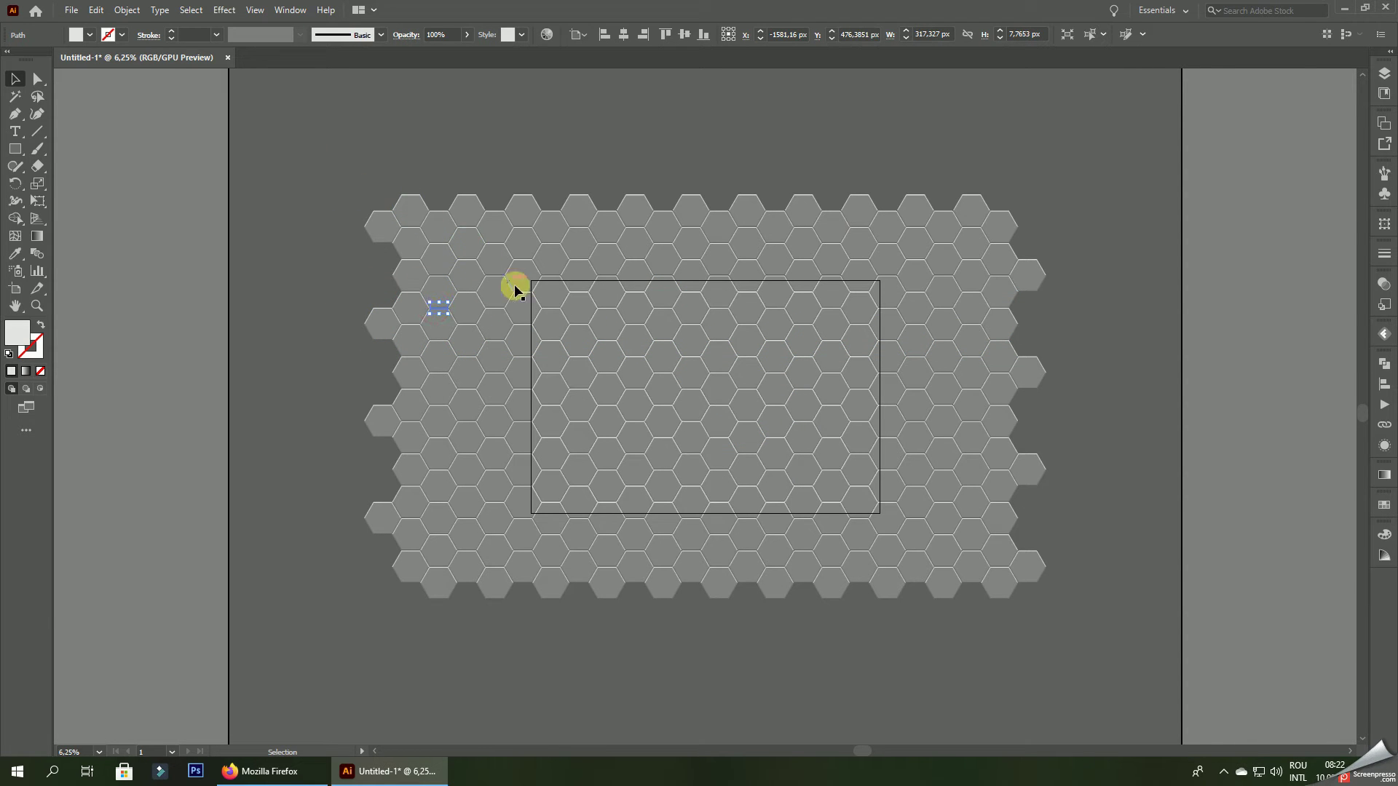
{"action": "scroll", "coordinate": [515, 289], "scroll_direction": "up", "scroll_amount": 3}
{"action": "left_click", "coordinate": [590, 342]}
{"action": "scroll", "coordinate": [582, 329], "scroll_direction": "up", "scroll_amount": 3}
{"action": "left_click", "coordinate": [582, 329]}
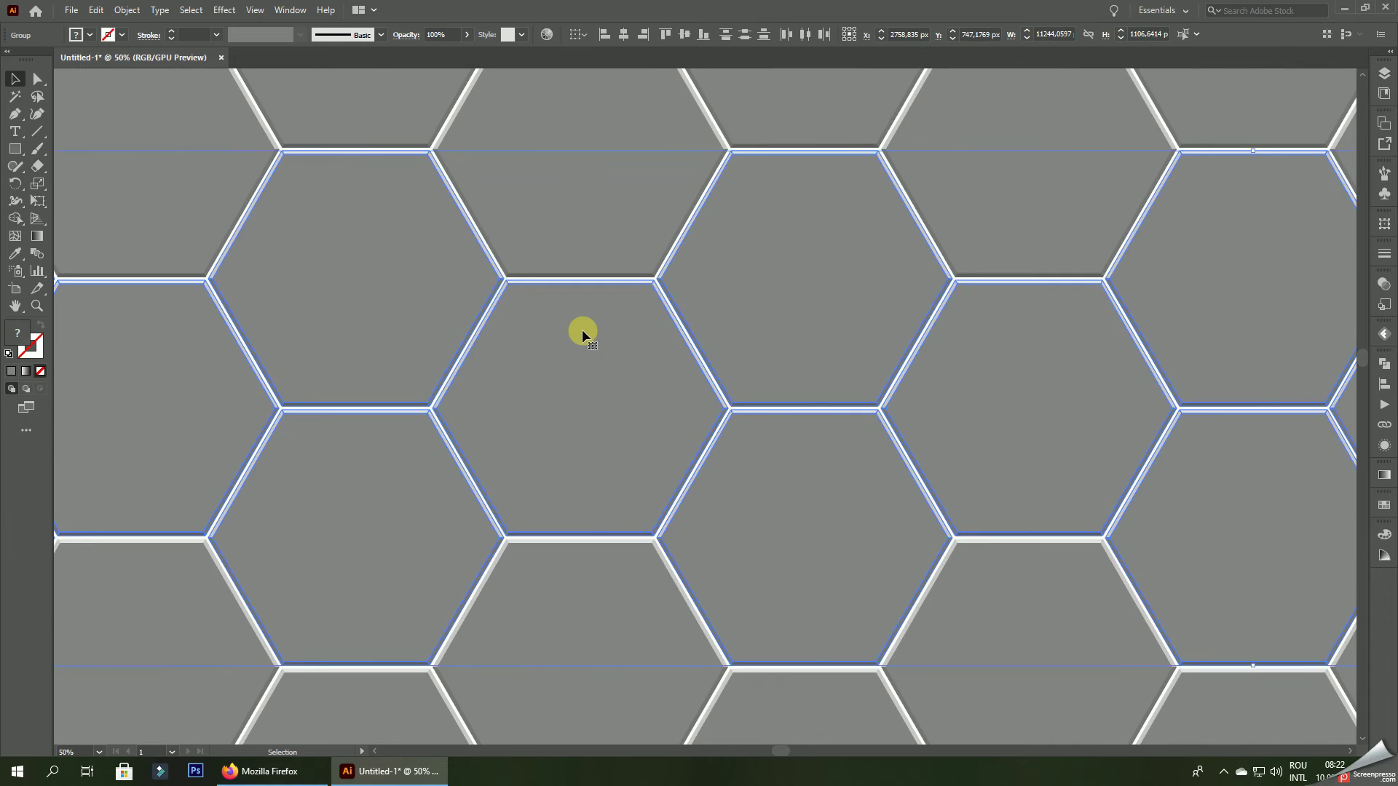
{"action": "scroll", "coordinate": [583, 329], "scroll_direction": "down", "scroll_amount": 3}
{"action": "scroll", "coordinate": [509, 314], "scroll_direction": "down", "scroll_amount": 3}
{"action": "scroll", "coordinate": [437, 316], "scroll_direction": "down", "scroll_amount": 3}
{"action": "left_click", "coordinate": [228, 277]}
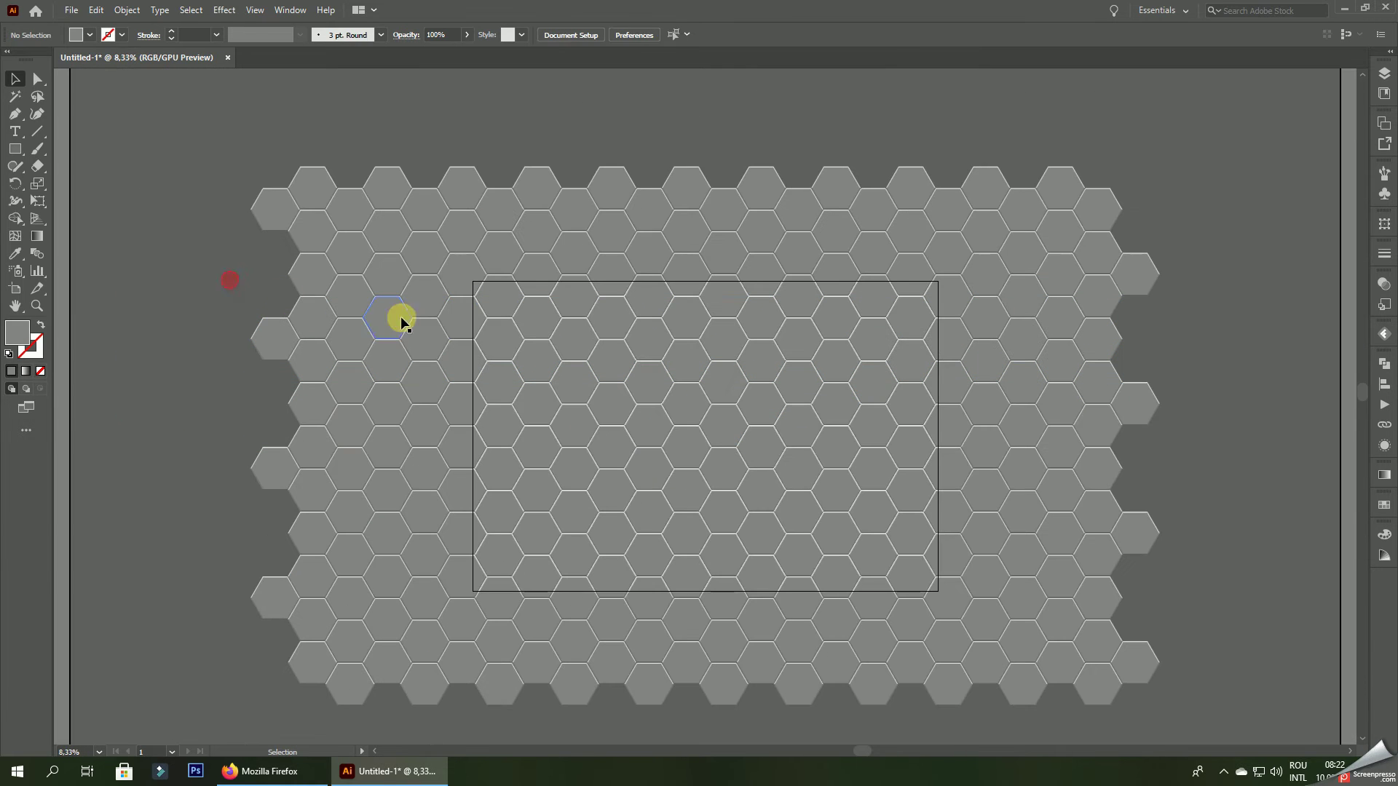
{"action": "left_click", "coordinate": [462, 310]}
{"action": "left_click_drag", "start_coordinate": [462, 309], "coordinate": [550, 326]}
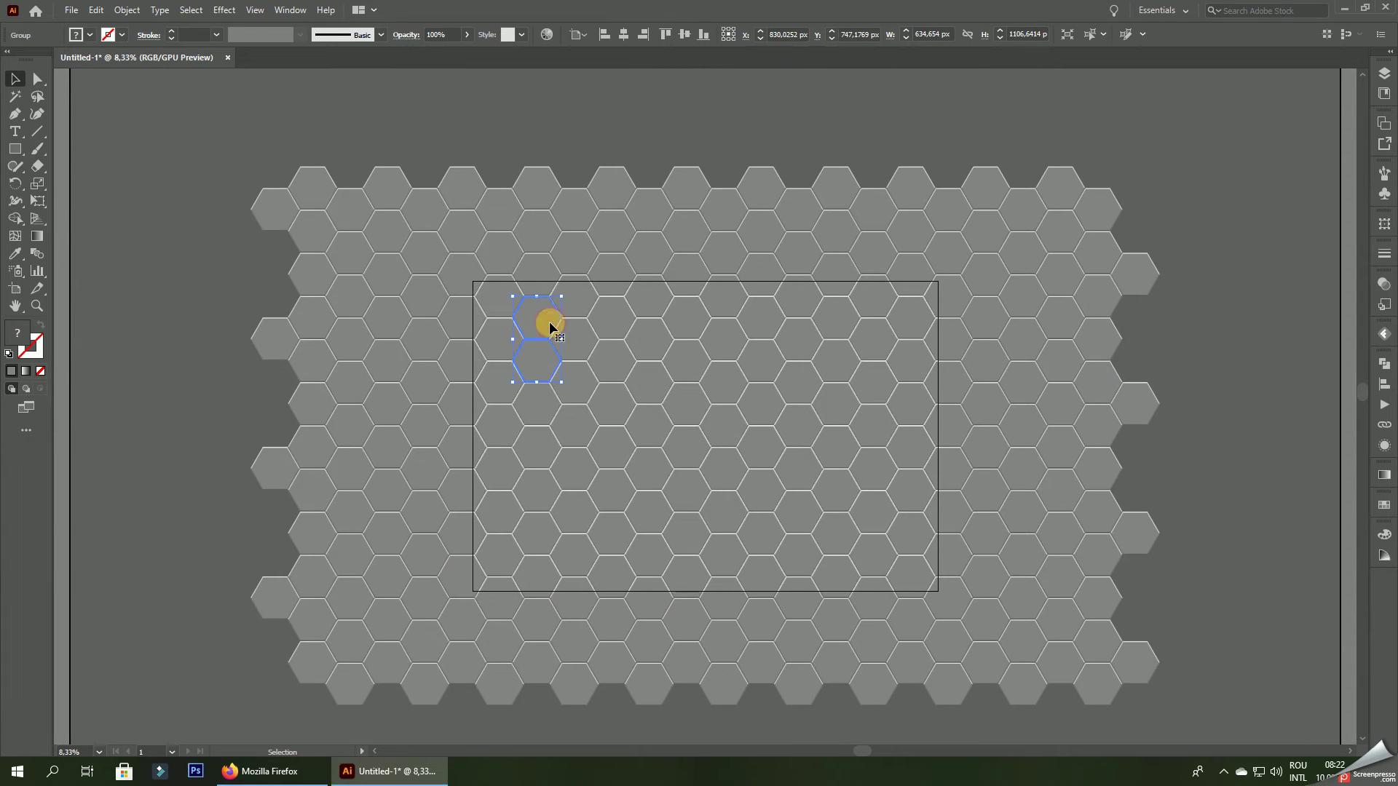
- Delete the leftmost hexagon columns and the ungrouped top rows beyond the artboard
{"action": "left_click_drag", "start_coordinate": [429, 703], "coordinate": [423, 703]}
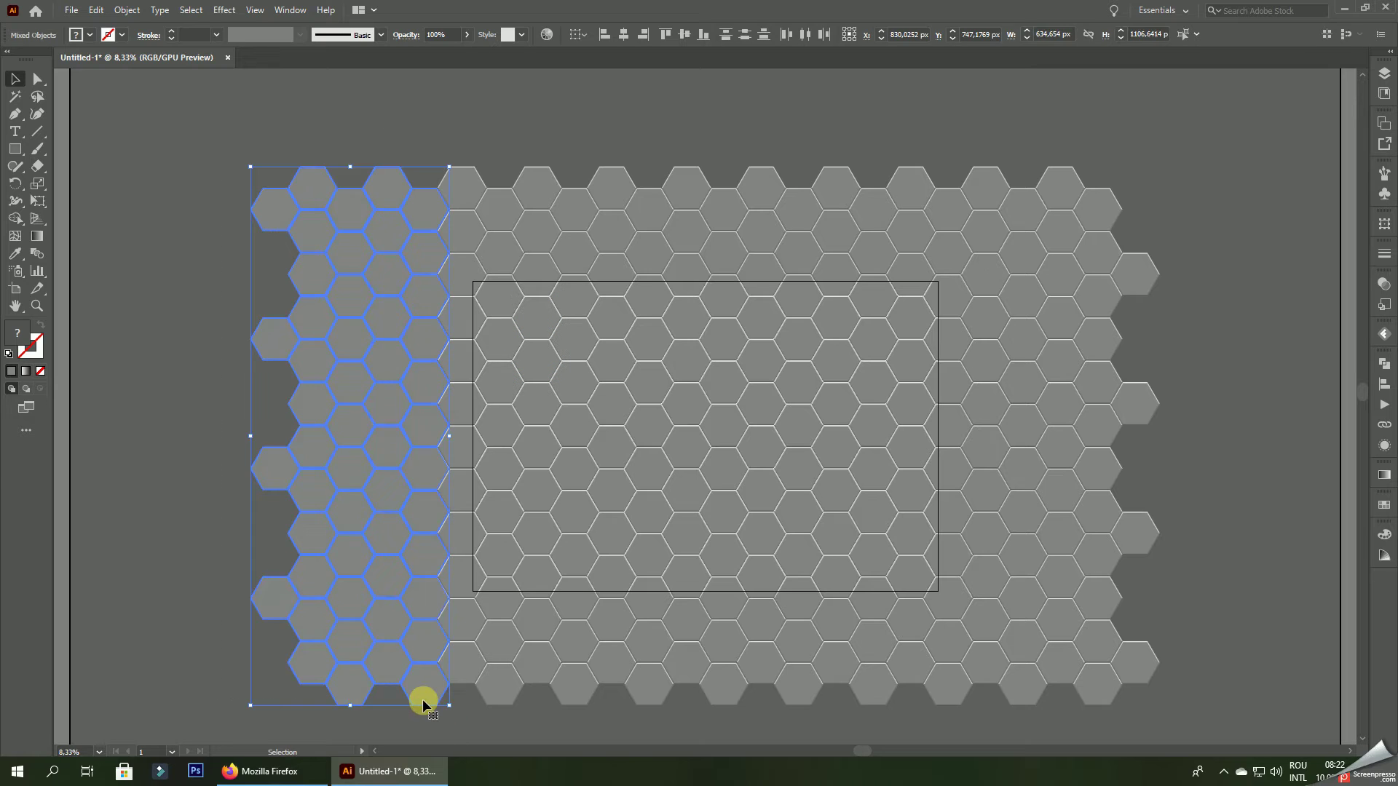
{"action": "key", "text": "Delete"}
{"action": "left_click_drag", "start_coordinate": [1177, 216], "coordinate": [1195, 231]}
{"action": "key", "text": "Delete"}
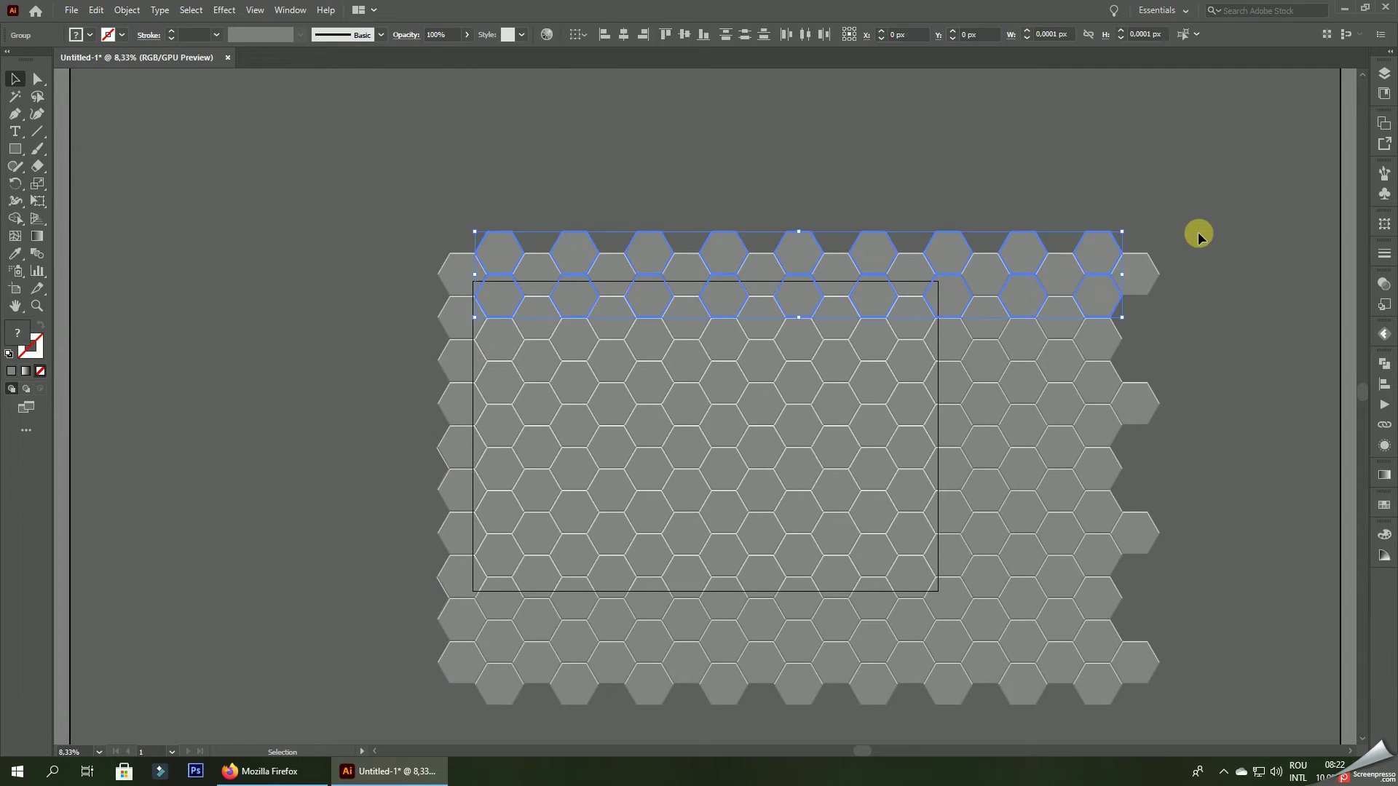
{"action": "key", "text": "Delete"}
{"action": "key", "text": "ctrl+z"}
{"action": "right_click", "coordinate": [603, 266]}
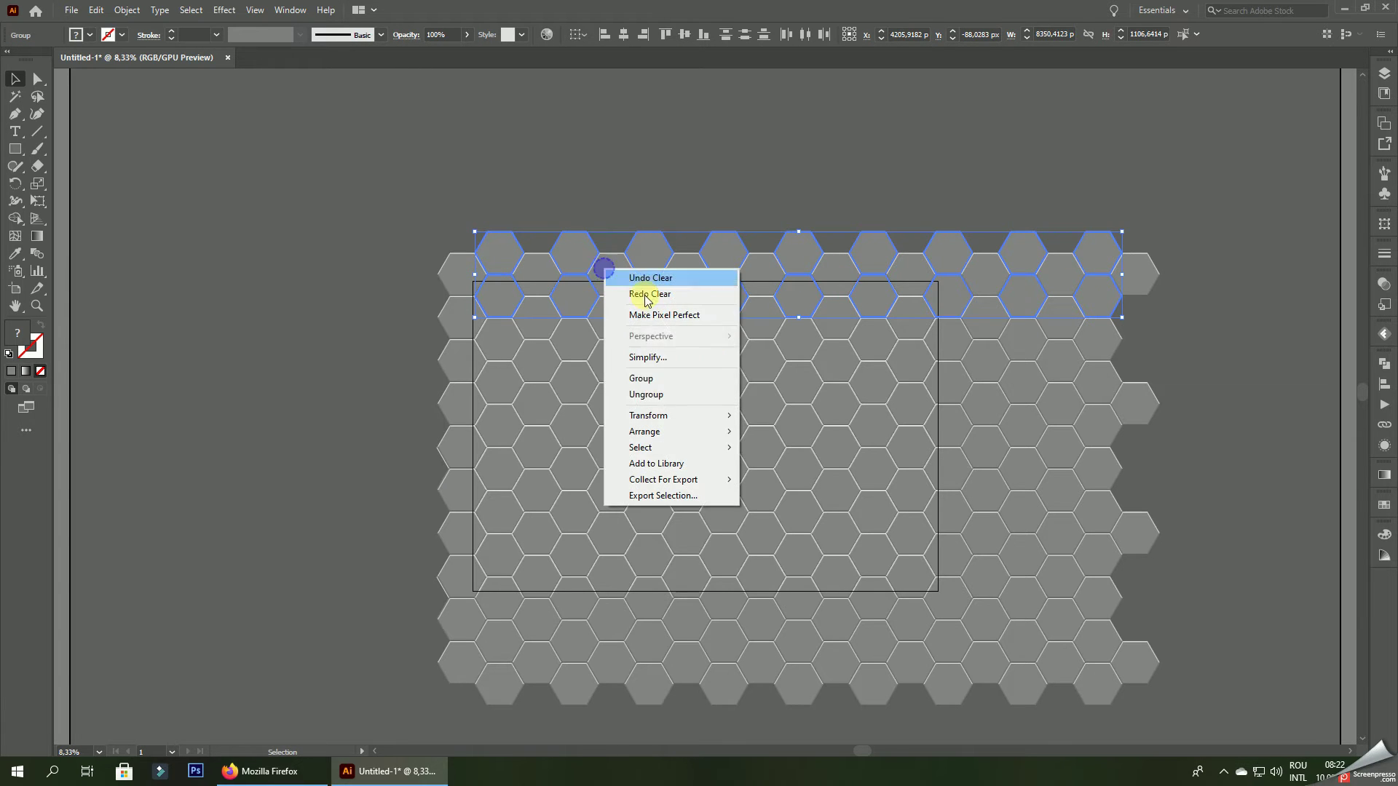
{"action": "left_click", "coordinate": [697, 397]}
{"action": "key", "text": "Delete"}
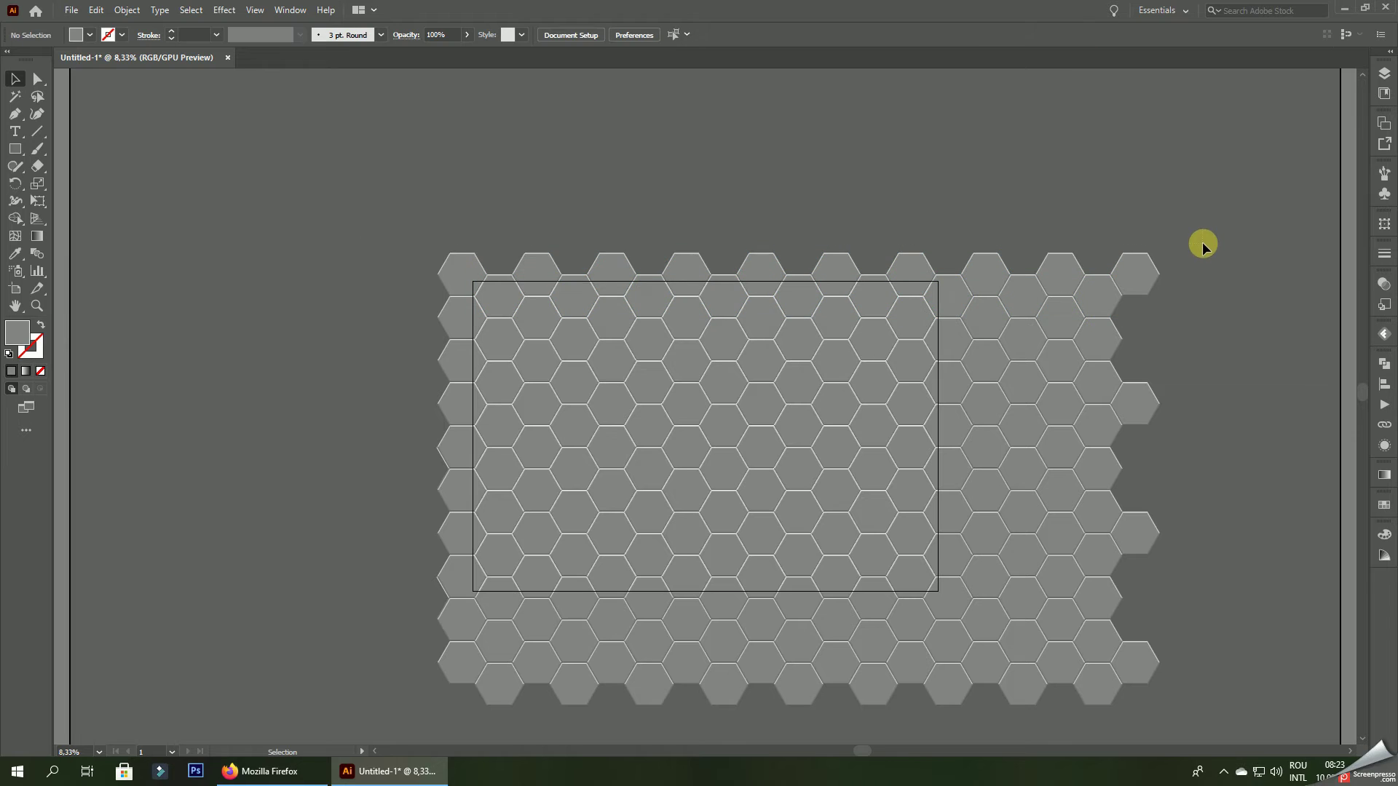
- Delete the right-hand hexagon columns and the bottom rows below the artboard
{"action": "left_click_drag", "start_coordinate": [1211, 383], "coordinate": [1003, 319]}
{"action": "left_click_drag", "start_coordinate": [1046, 671], "coordinate": [845, 248]}
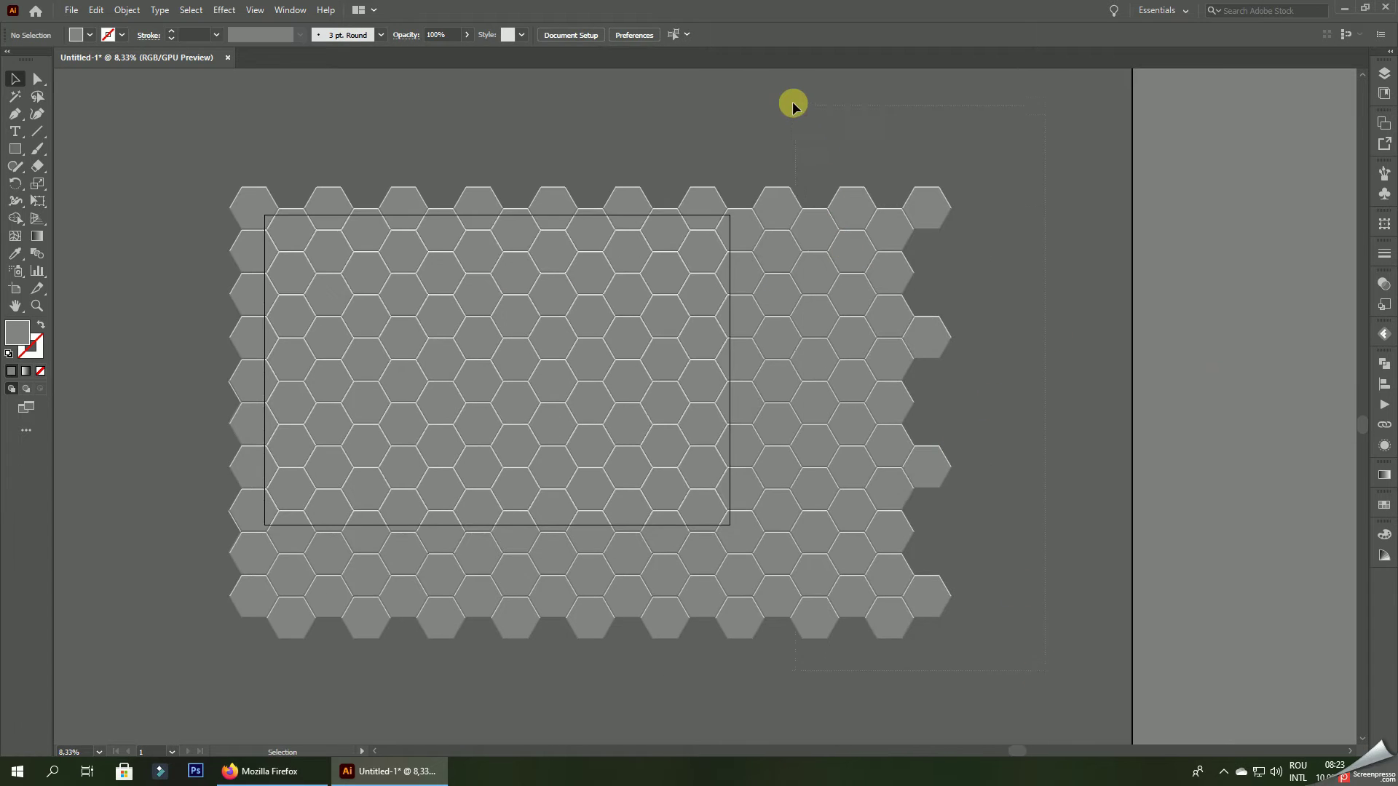
{"action": "left_click_drag", "start_coordinate": [792, 102], "coordinate": [788, 100]}
{"action": "key", "text": "Delete"}
{"action": "left_click_drag", "start_coordinate": [107, 561], "coordinate": [62, 551]}
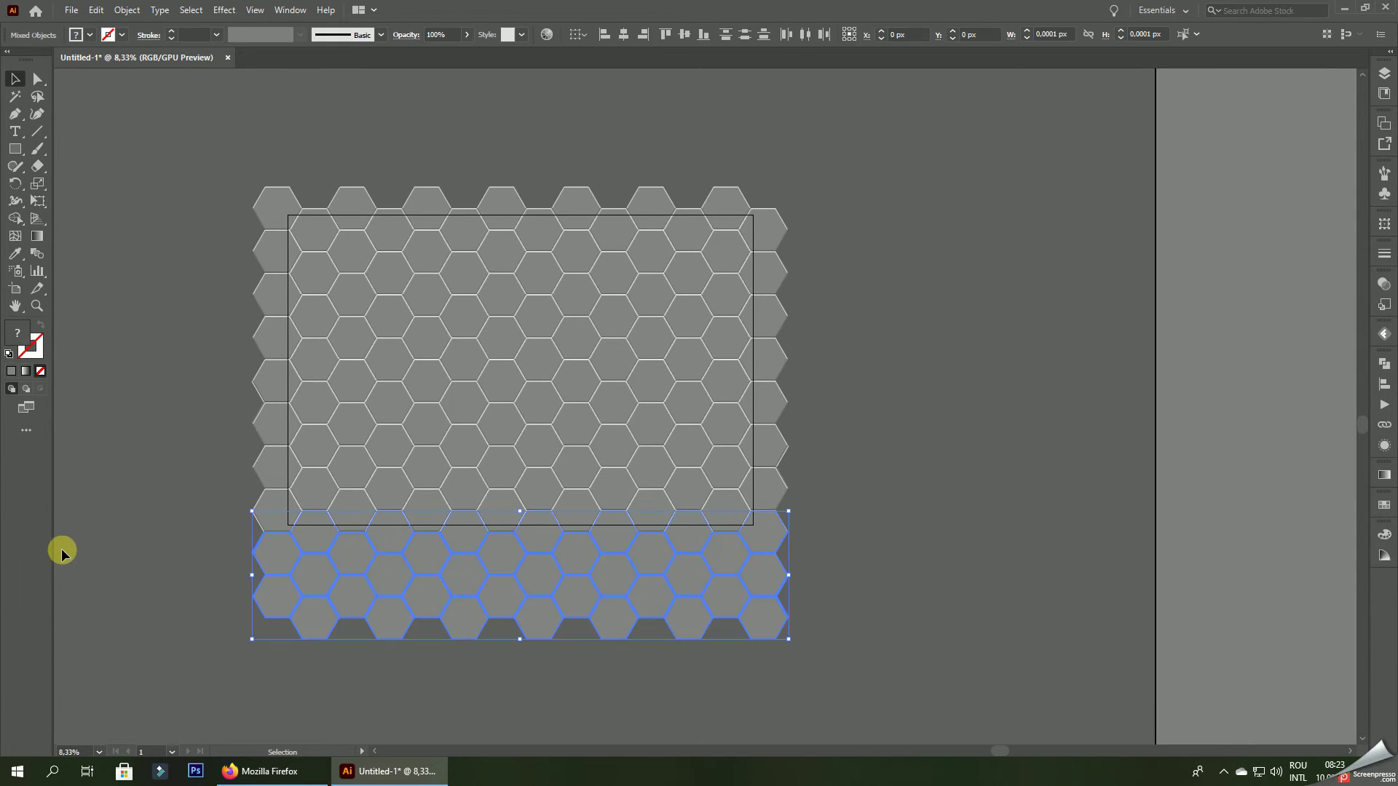
{"action": "left_click", "coordinate": [296, 684]}
{"action": "left_click", "coordinate": [313, 532]}
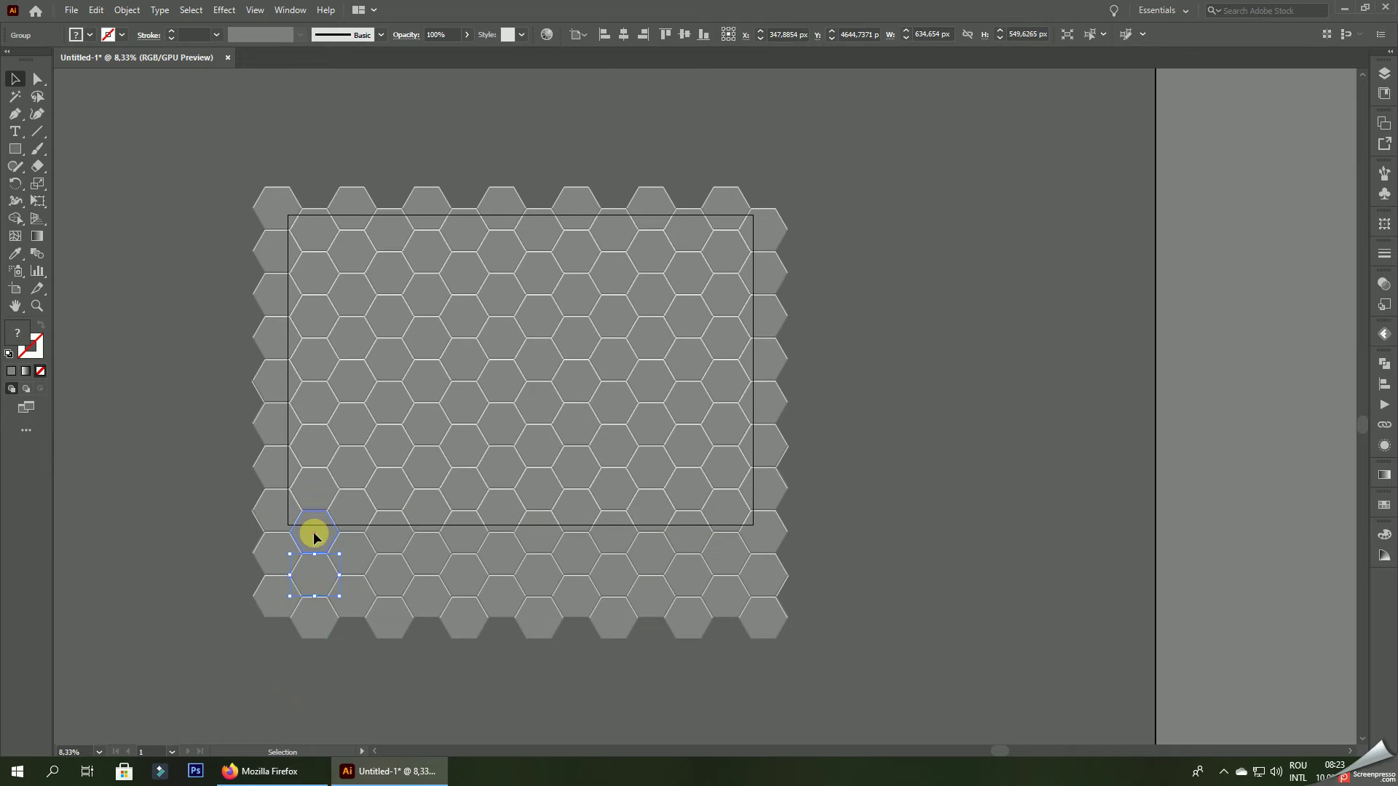
{"action": "left_click_drag", "start_coordinate": [114, 593], "coordinate": [112, 588]}
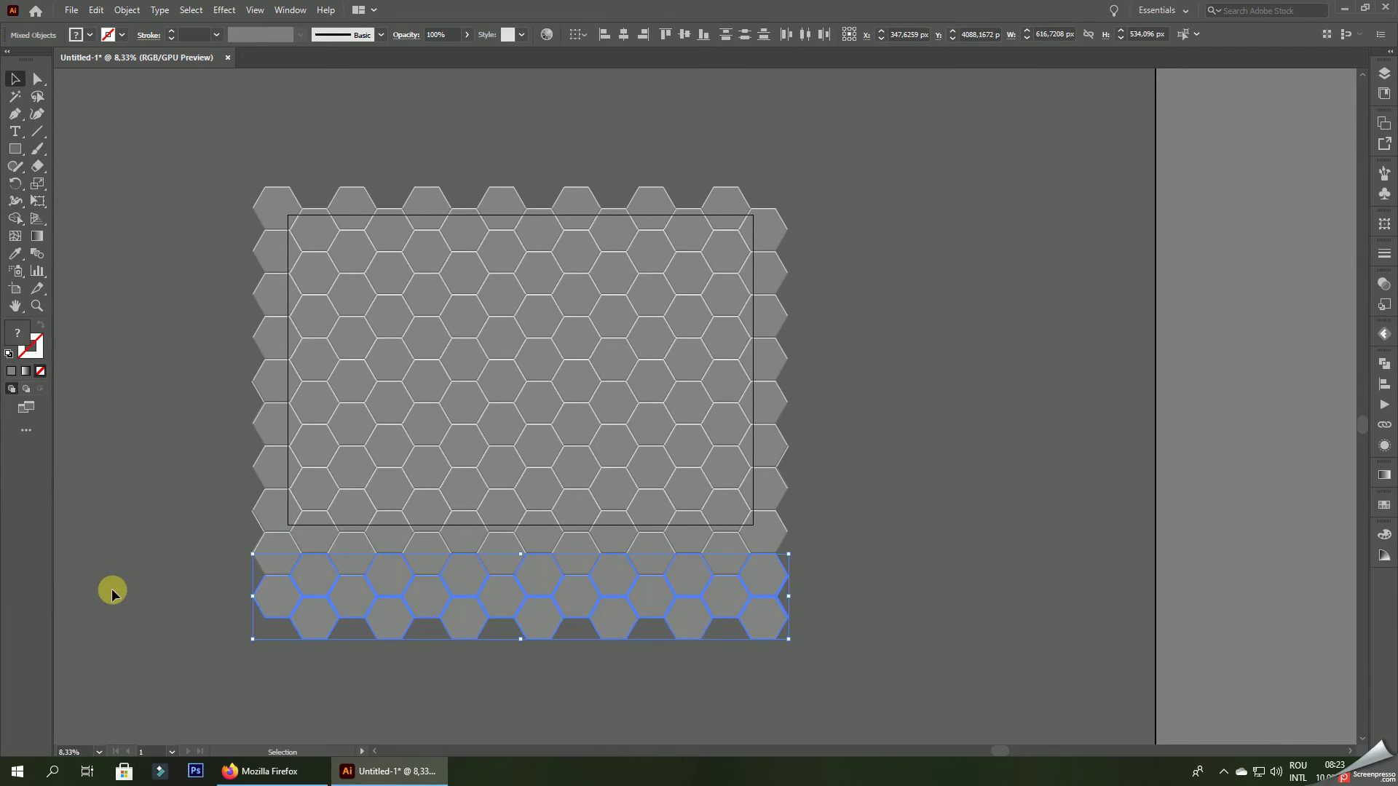
{"action": "key", "text": "Delete"}
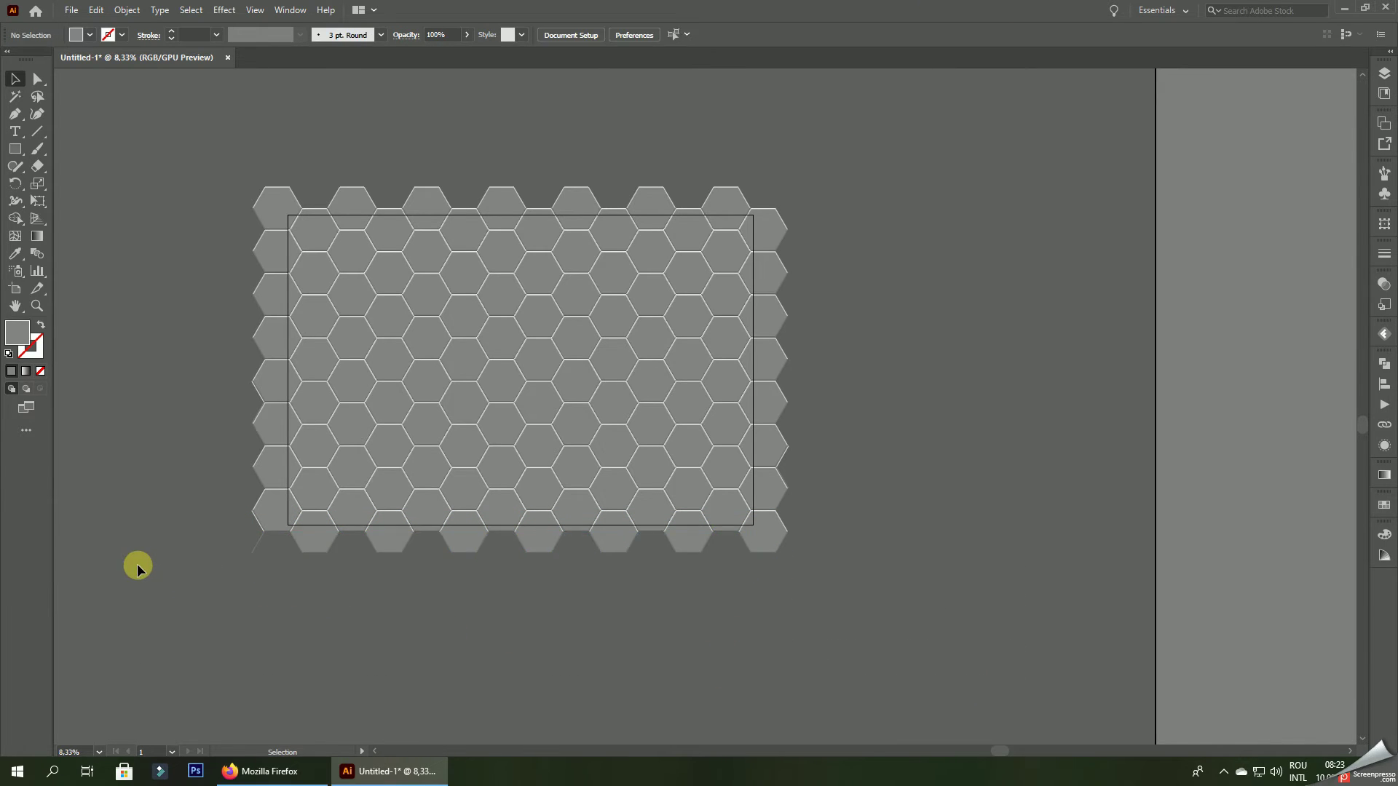
- Try selecting lower hexagons, then delete the stray edge segment on the left
{"action": "scroll", "coordinate": [253, 559], "scroll_direction": "up", "scroll_amount": 5}
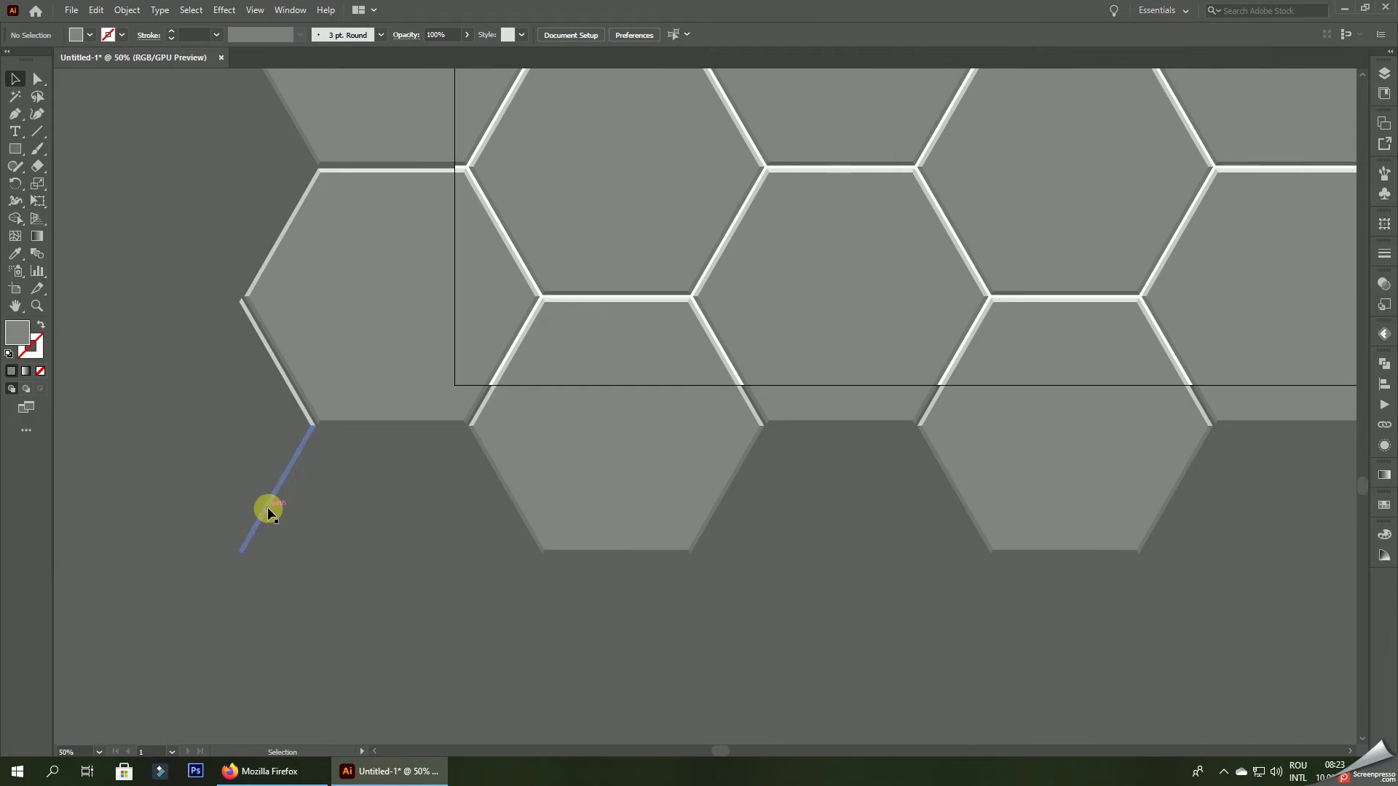
{"action": "left_click", "coordinate": [551, 494]}
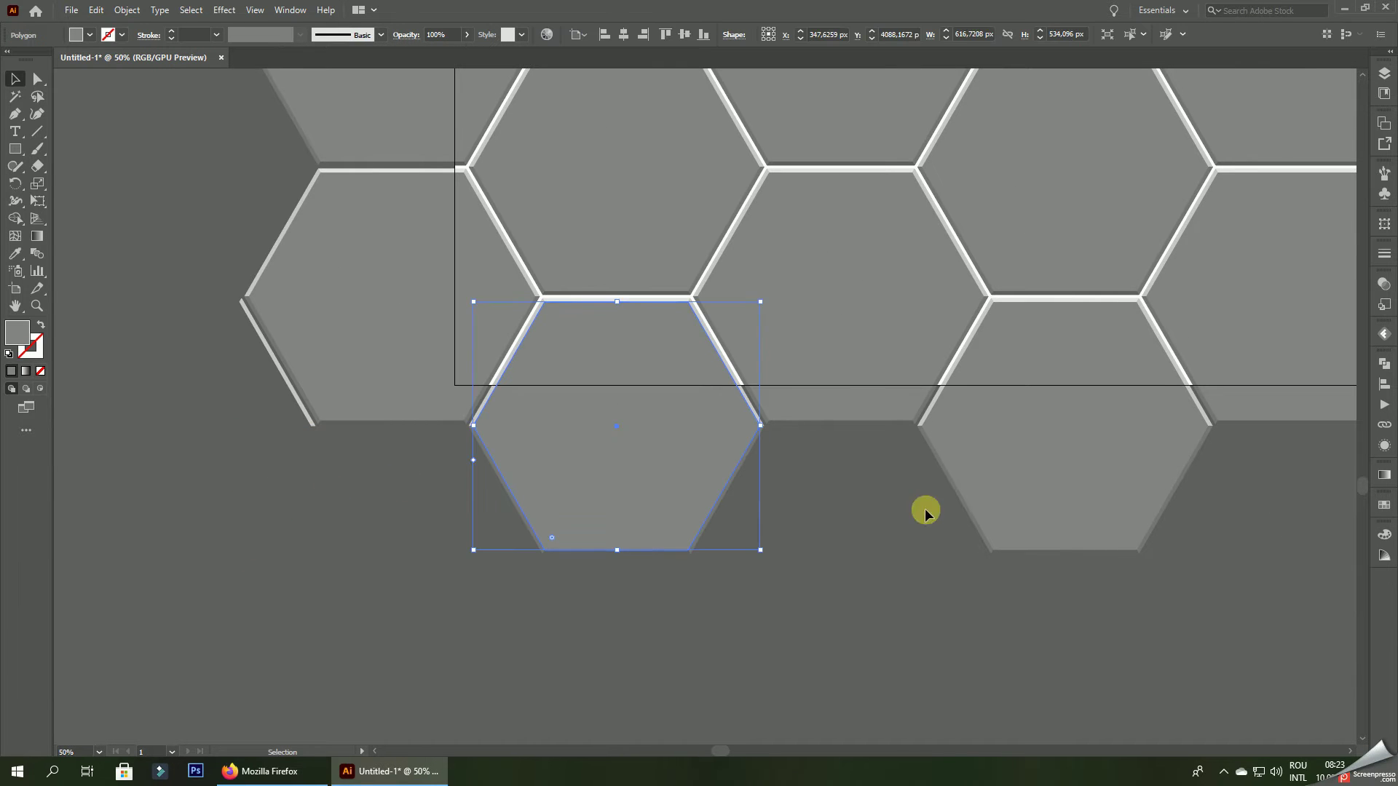
{"action": "left_click", "coordinate": [1025, 514]}
{"action": "left_click", "coordinate": [1021, 591]}
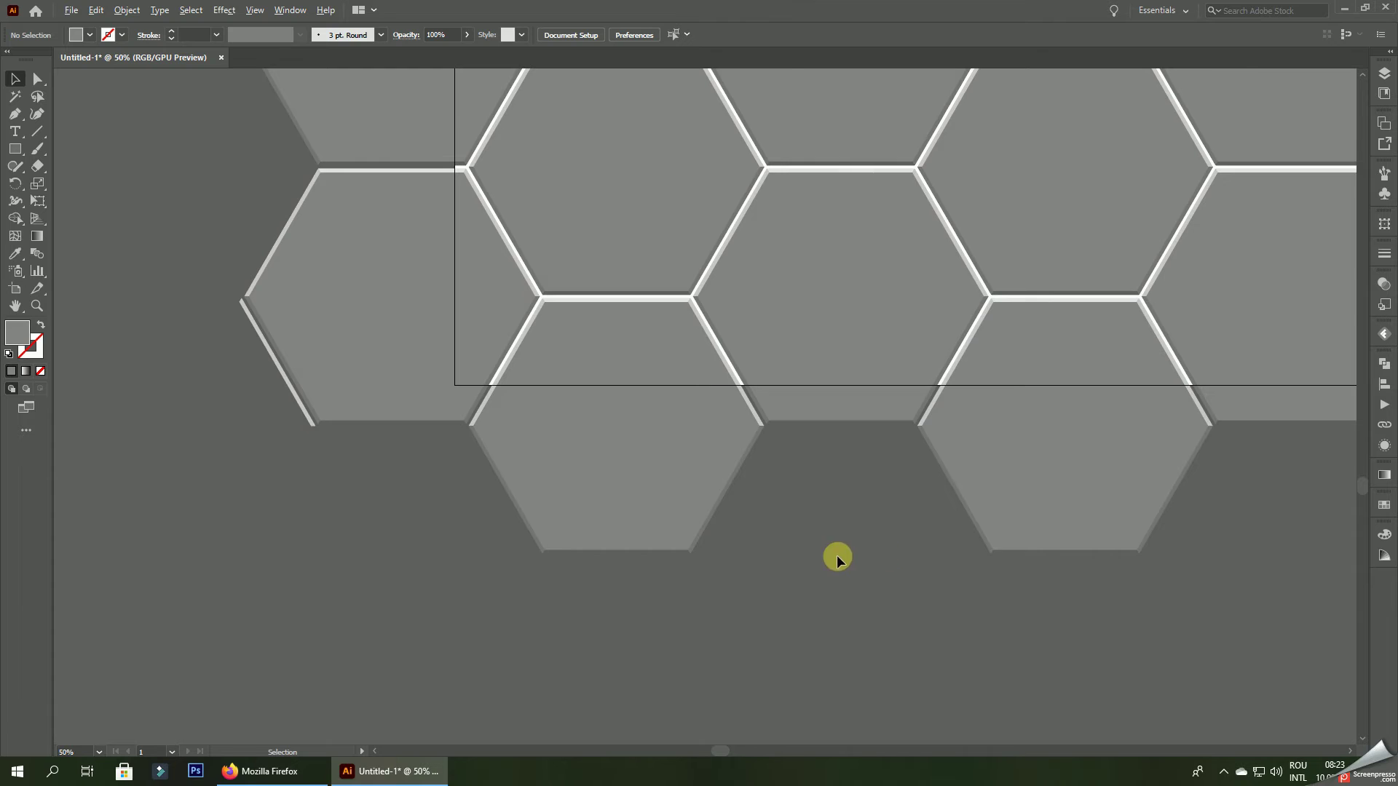
{"action": "scroll", "coordinate": [836, 556], "scroll_direction": "down", "scroll_amount": 4}
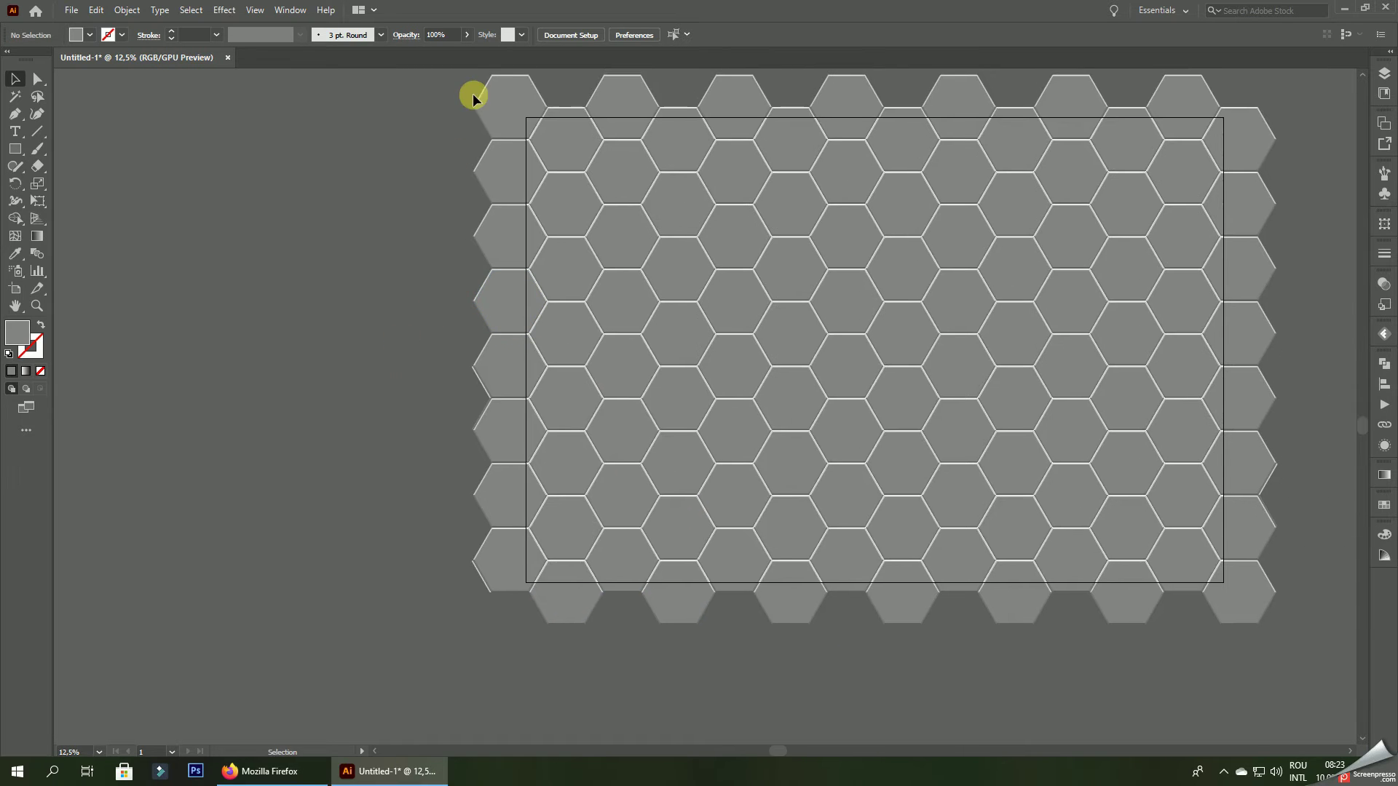
{"action": "scroll", "coordinate": [445, 389], "scroll_direction": "up", "scroll_amount": 3}
{"action": "scroll", "coordinate": [446, 390], "scroll_direction": "up", "scroll_amount": 1}
{"action": "left_click", "coordinate": [552, 386]}
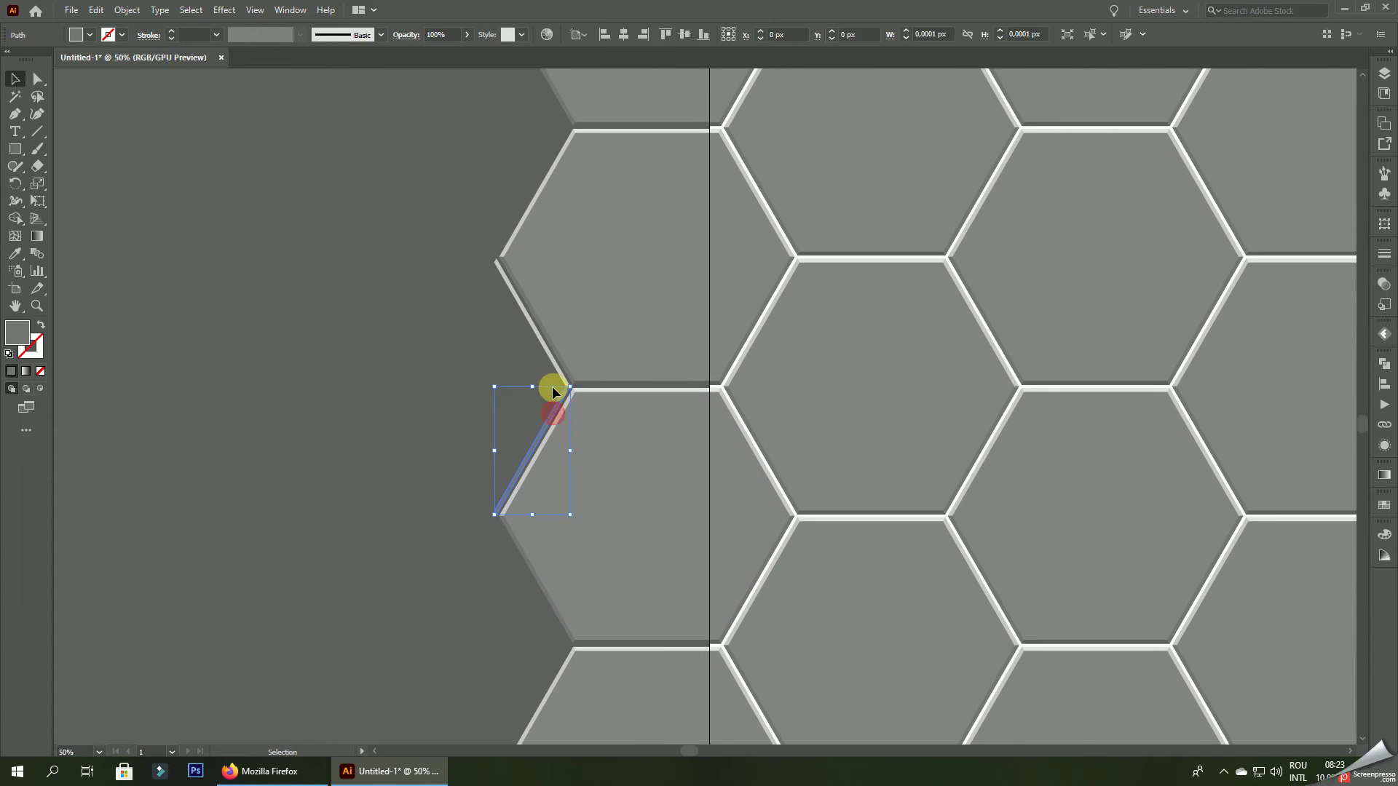
{"action": "key", "text": "Delete"}
- Select the lower-left white edge segment, pan the honeycomb into view and zoom out
{"action": "scroll", "coordinate": [555, 362], "scroll_direction": "down", "scroll_amount": 3}
{"action": "scroll", "coordinate": [534, 606], "scroll_direction": "up", "scroll_amount": 2}
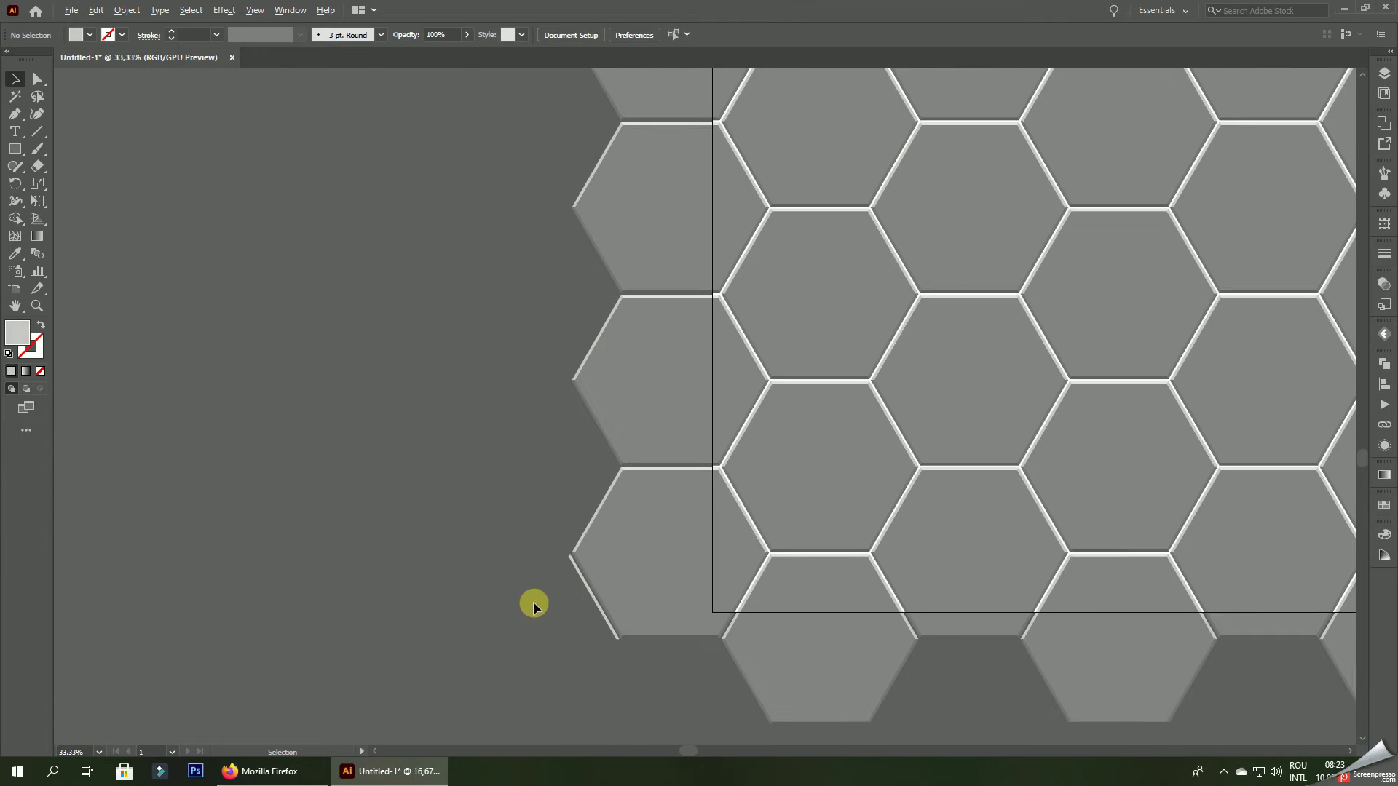
{"action": "left_click", "coordinate": [583, 583]}
{"action": "scroll", "coordinate": [490, 598], "scroll_direction": "down", "scroll_amount": 2}
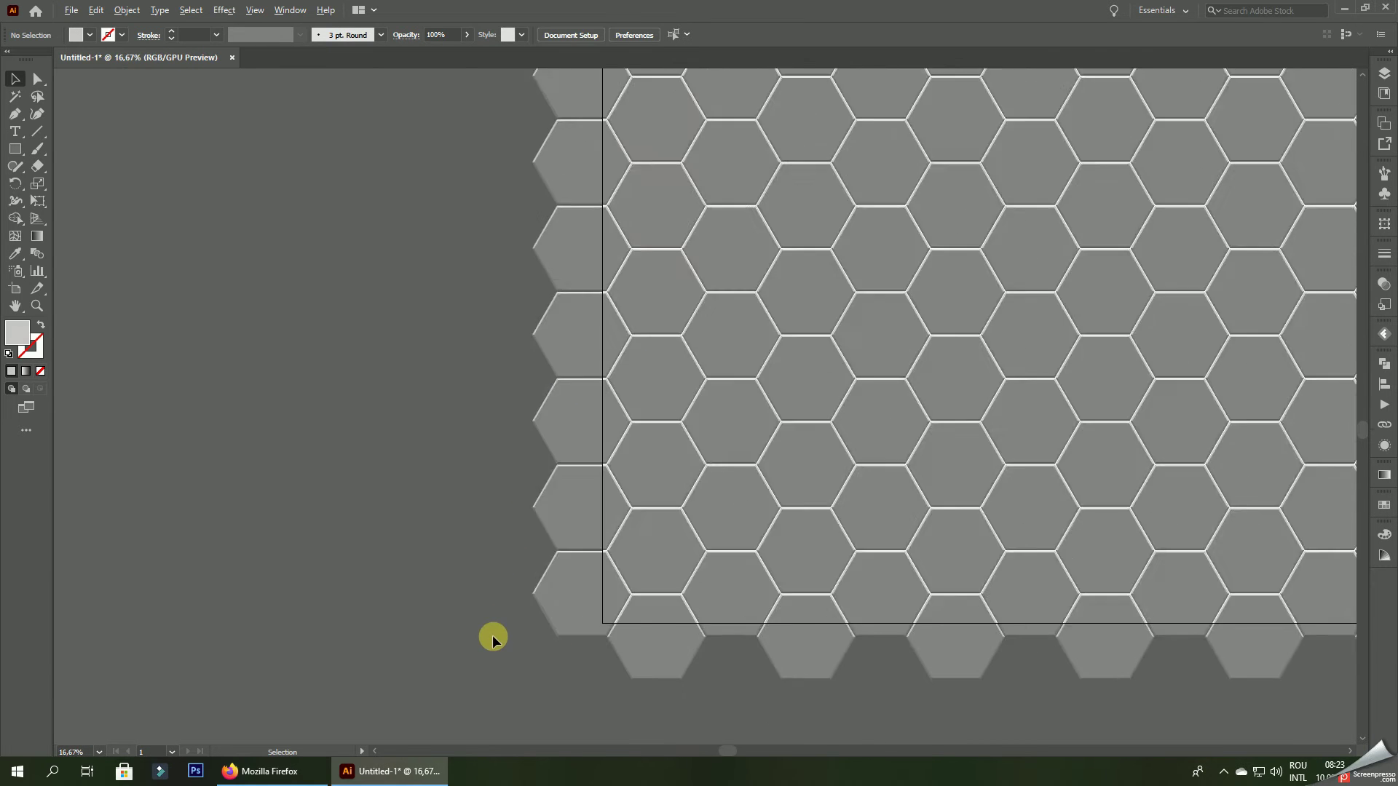
{"action": "scroll", "coordinate": [492, 635], "scroll_direction": "down", "scroll_amount": 2}
{"action": "scroll", "coordinate": [462, 354], "scroll_direction": "up", "scroll_amount": 4}
{"action": "mouse_move", "coordinate": [1178, 314]}
{"action": "left_mouse_down"}
{"action": "mouse_move", "coordinate": [790, 231]}
{"action": "mouse_move", "coordinate": [237, 225]}
{"action": "left_mouse_up"}
{"action": "mouse_move", "coordinate": [712, 517]}
{"action": "left_mouse_down"}
{"action": "mouse_move", "coordinate": [671, 447]}
{"action": "mouse_move", "coordinate": [697, 228]}
{"action": "left_mouse_up"}
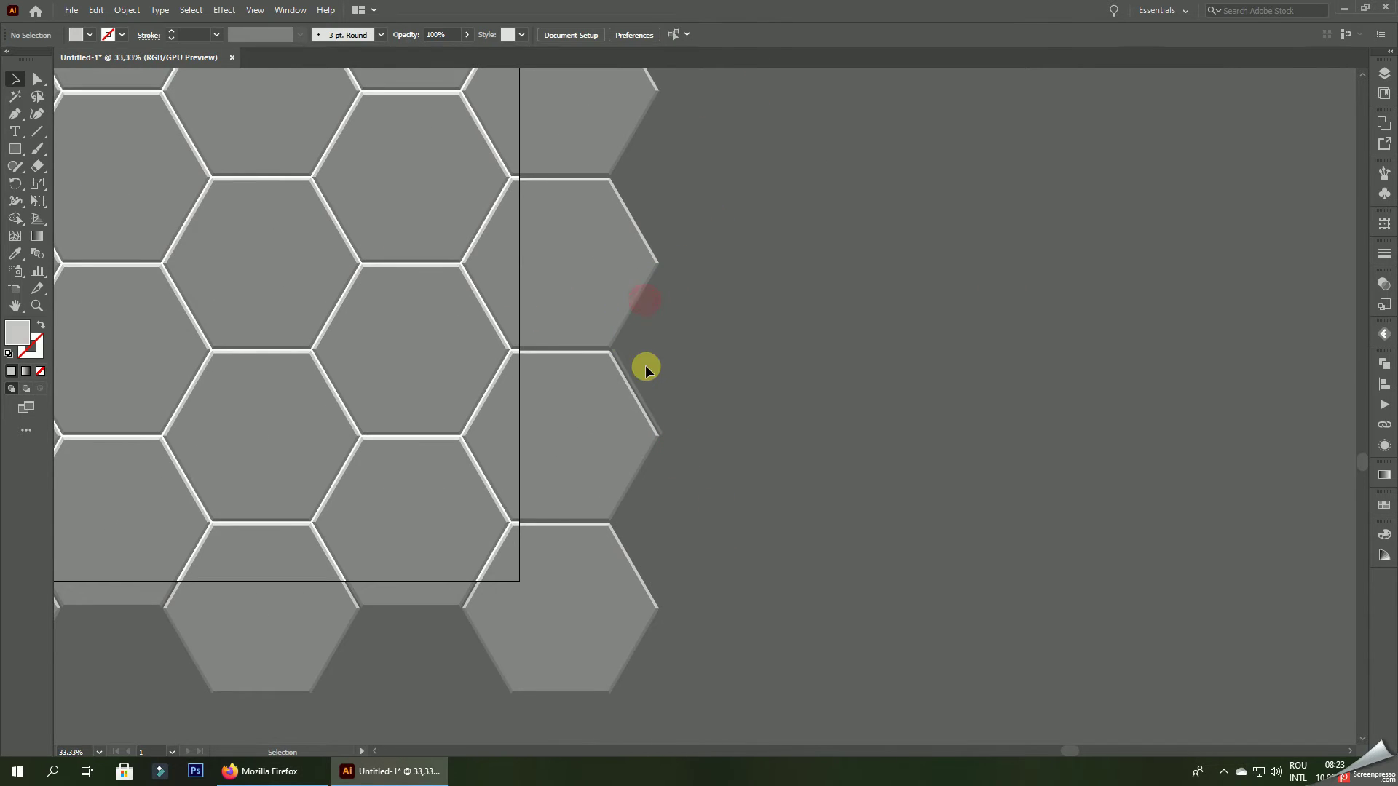
{"action": "left_click", "coordinate": [635, 387]}
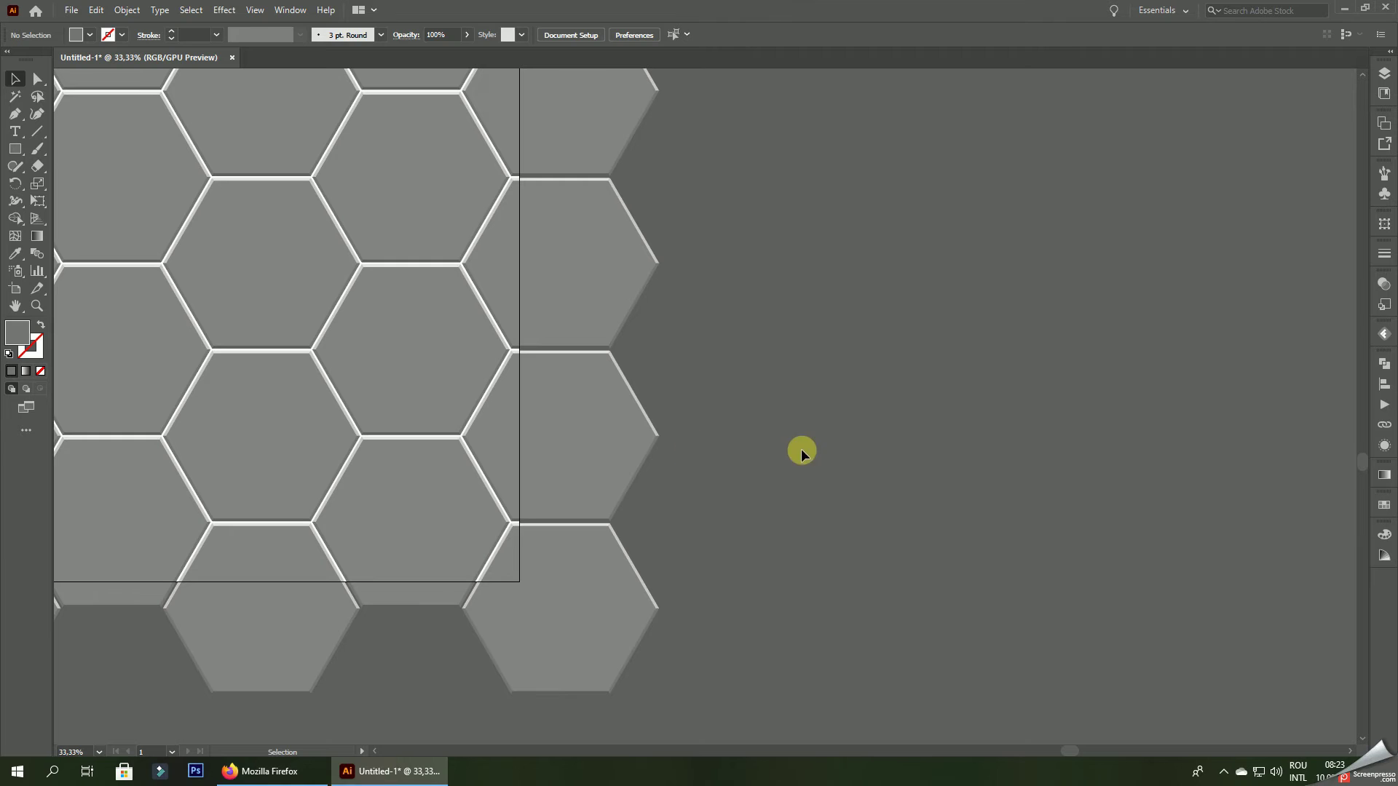
{"action": "key", "text": "ctrl+minus"}
{"action": "key", "text": "ctrl+minus"}
{"action": "key", "text": "ctrl+minus"}
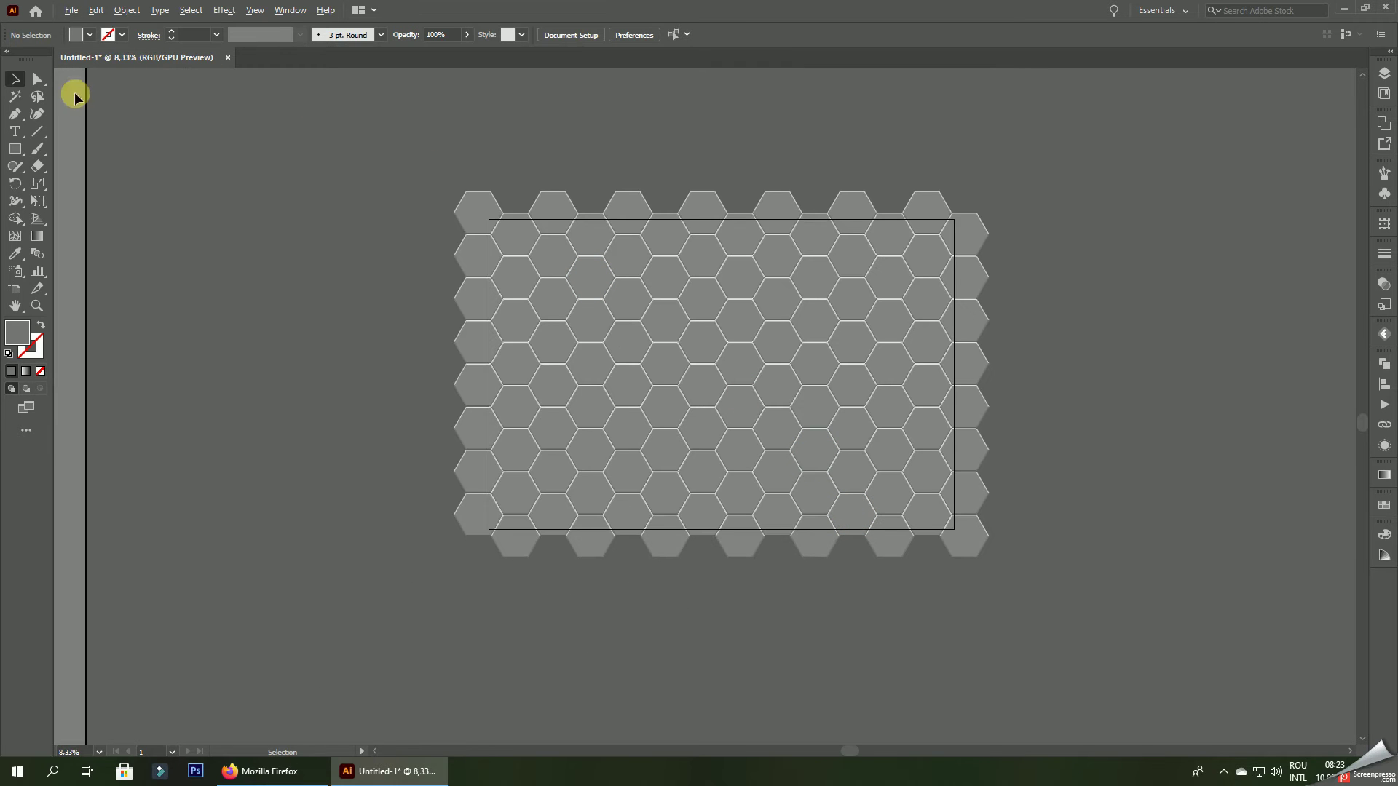
- Direct-select eleven hexagons across the top-left of the honeycomb, then clear the selection
{"action": "left_click", "coordinate": [39, 80]}
{"action": "scroll", "coordinate": [557, 255], "scroll_direction": "up", "scroll_amount": 1}
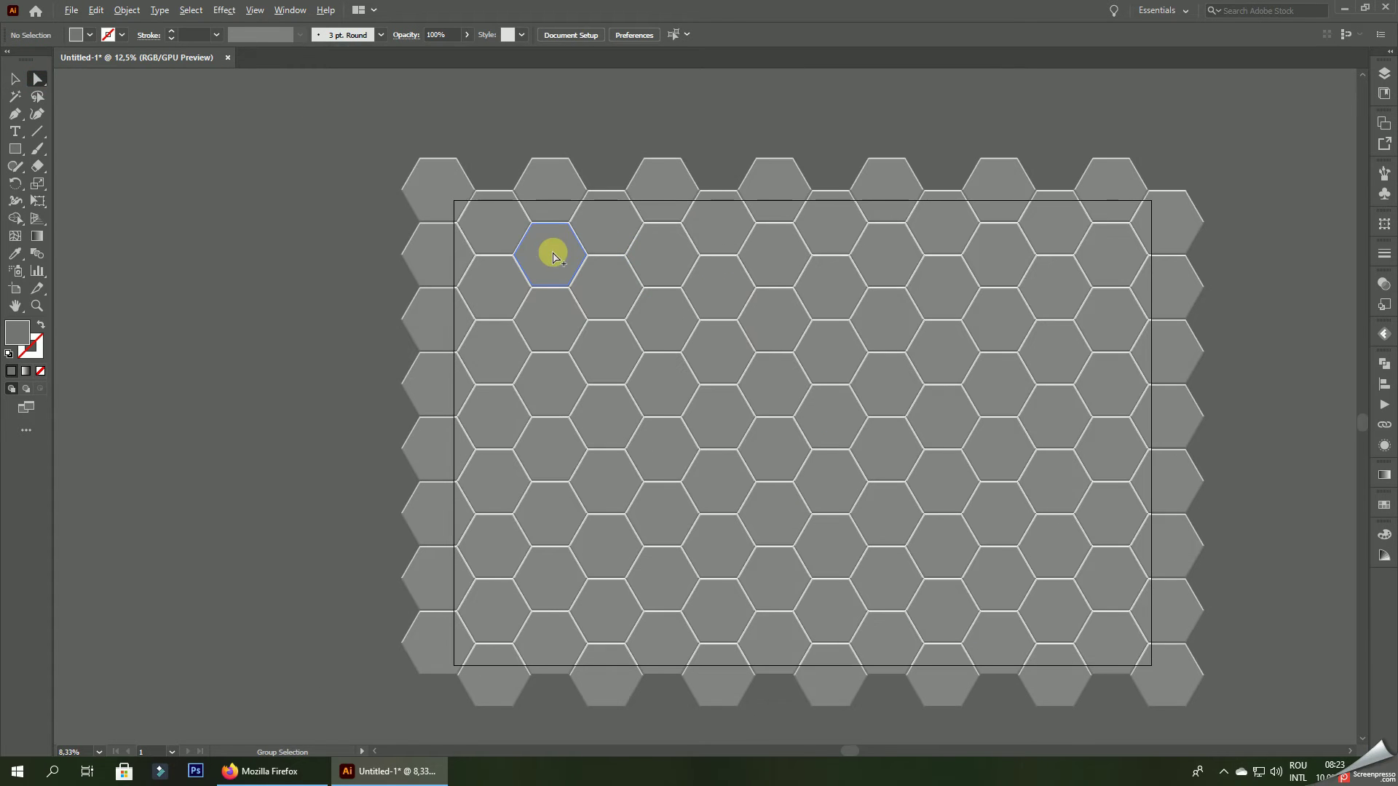
{"action": "left_click", "coordinate": [445, 196]}
{"action": "left_click", "coordinate": [547, 194], "text": "shift"}
{"action": "left_click", "coordinate": [500, 224], "text": "shift"}
{"action": "left_click", "coordinate": [441, 246], "text": "shift"}
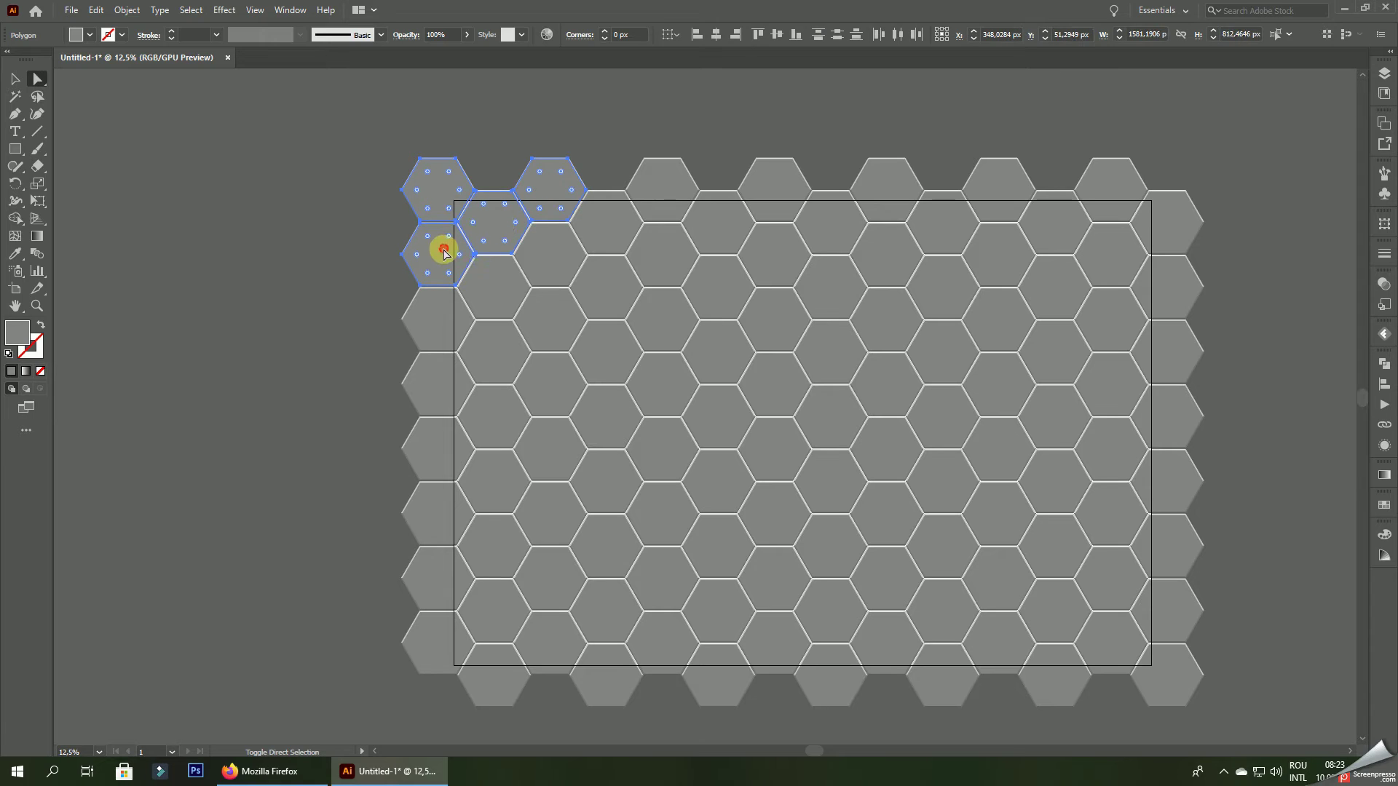
{"action": "left_click", "coordinate": [491, 280], "text": "shift"}
{"action": "left_click", "coordinate": [543, 260], "text": "shift"}
{"action": "left_click", "coordinate": [601, 226], "text": "shift"}
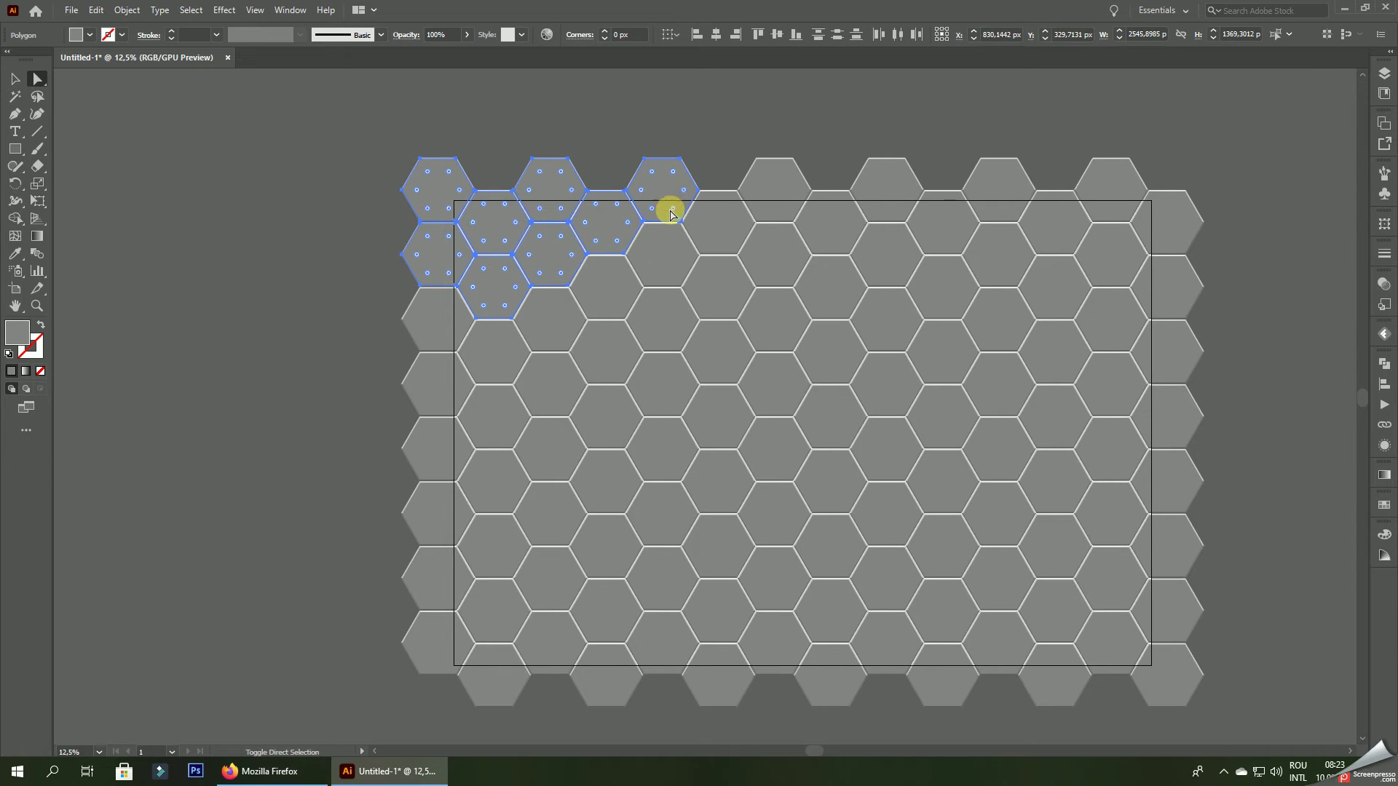
{"action": "left_click", "coordinate": [666, 265], "text": "shift"}
{"action": "left_click", "coordinate": [718, 228], "text": "shift"}
{"action": "left_click", "coordinate": [781, 196], "text": "shift"}
{"action": "left_click", "coordinate": [785, 250], "text": "shift"}
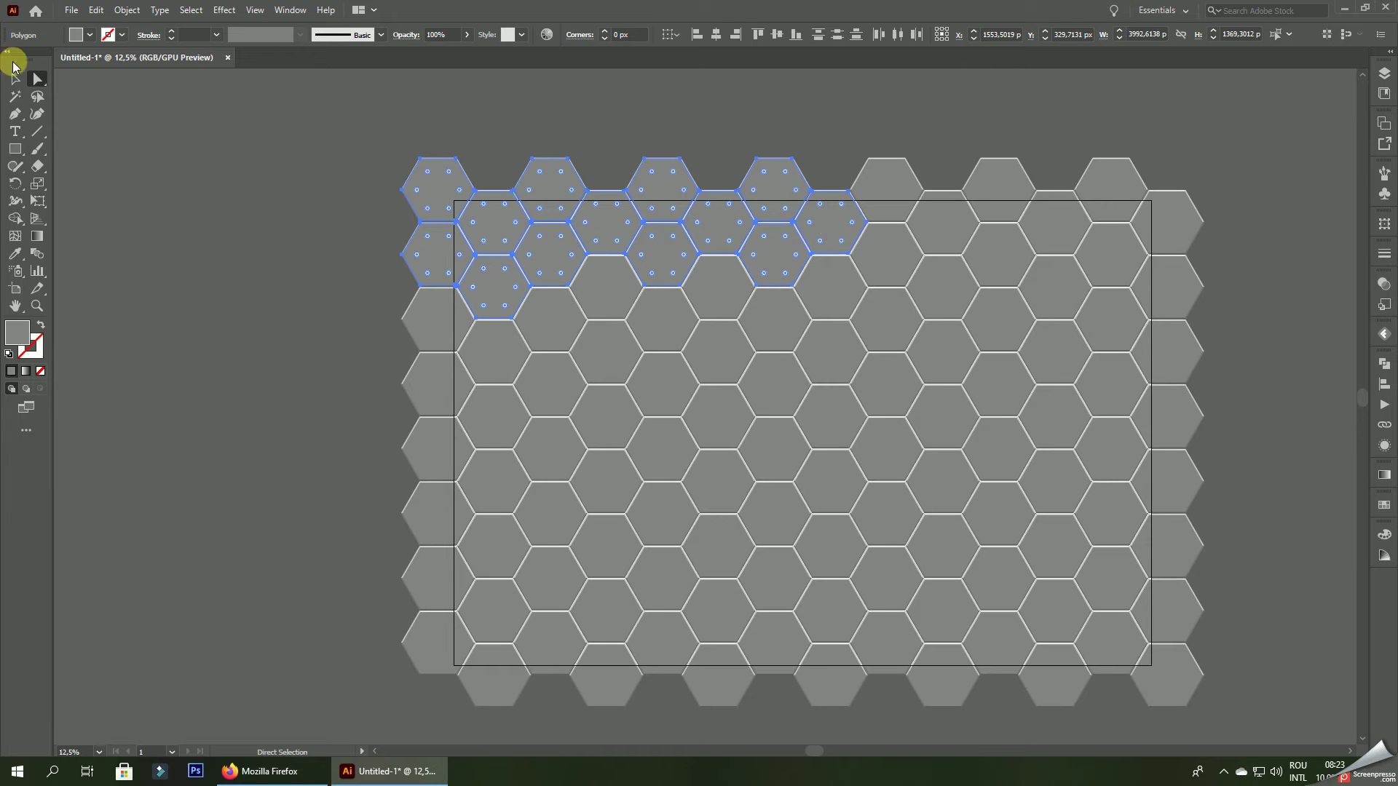
{"action": "left_click", "coordinate": [14, 78]}
{"action": "left_click", "coordinate": [145, 105]}
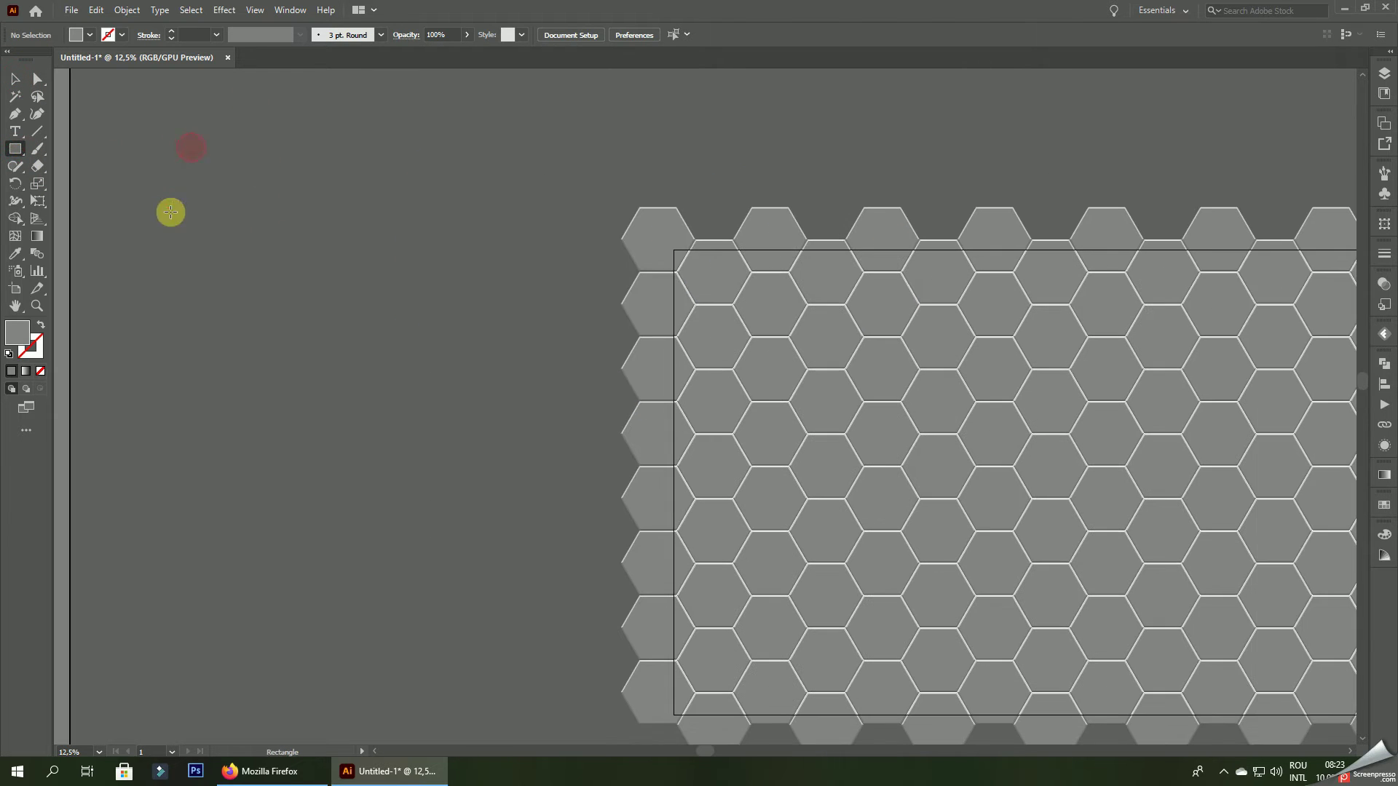
- Draw a rectangle left of the honeycomb, fill it with a linear gradient and add stops
{"action": "left_click_drag", "start_coordinate": [169, 212], "coordinate": [503, 360]}
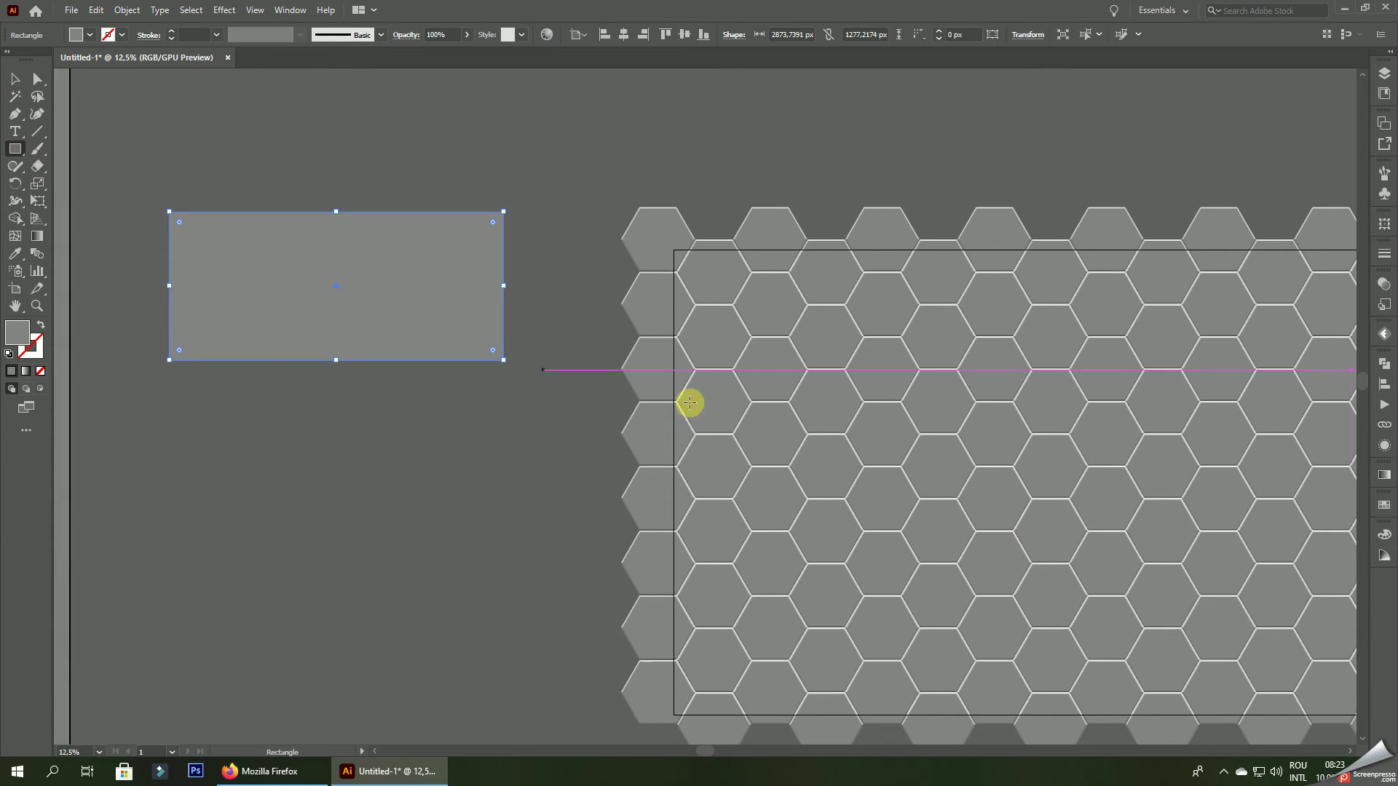
{"action": "left_click", "coordinate": [1384, 480]}
{"action": "left_click", "coordinate": [1263, 597]}
{"action": "left_click", "coordinate": [1254, 606]}
{"action": "left_click", "coordinate": [1301, 606]}
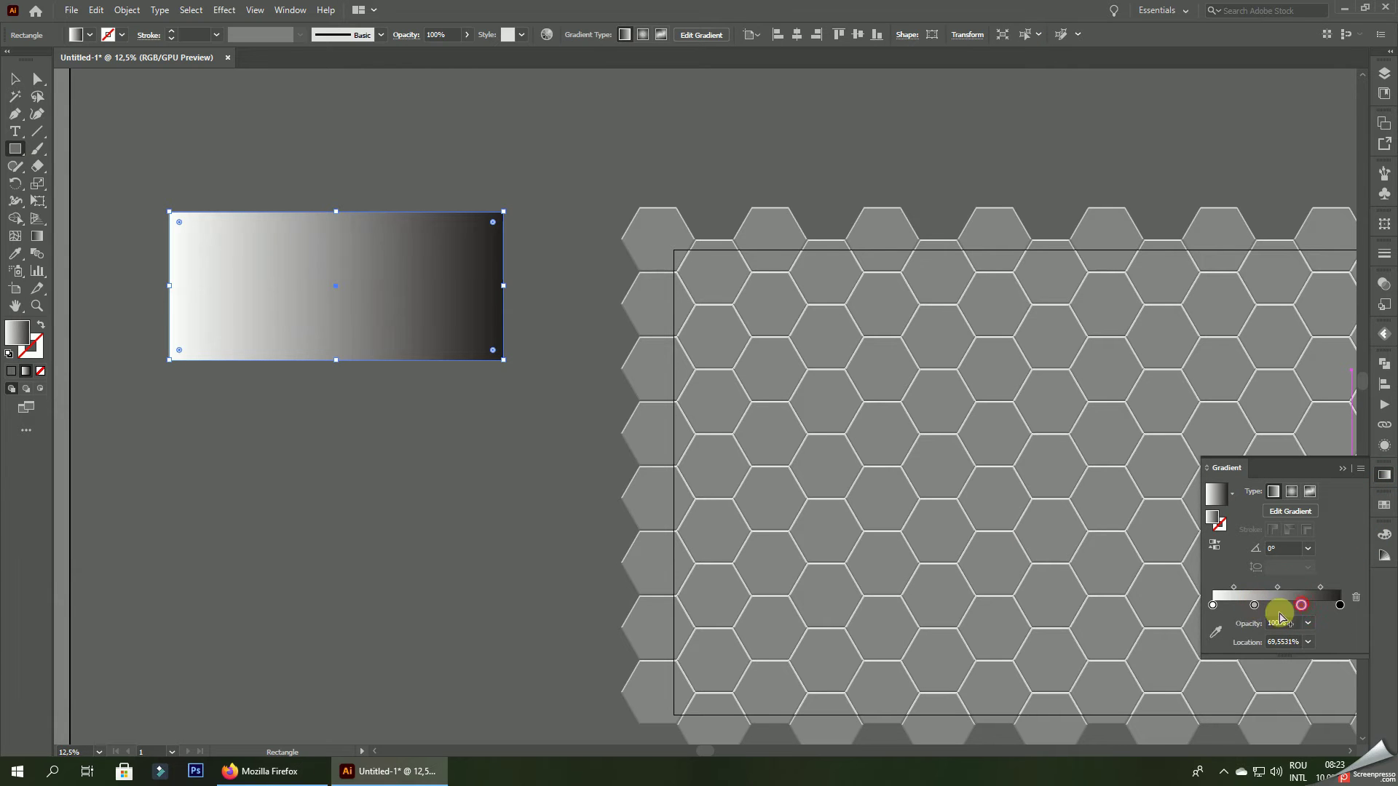
{"action": "left_click", "coordinate": [36, 235]}
{"action": "scroll", "coordinate": [214, 304], "scroll_direction": "up", "scroll_amount": 2}
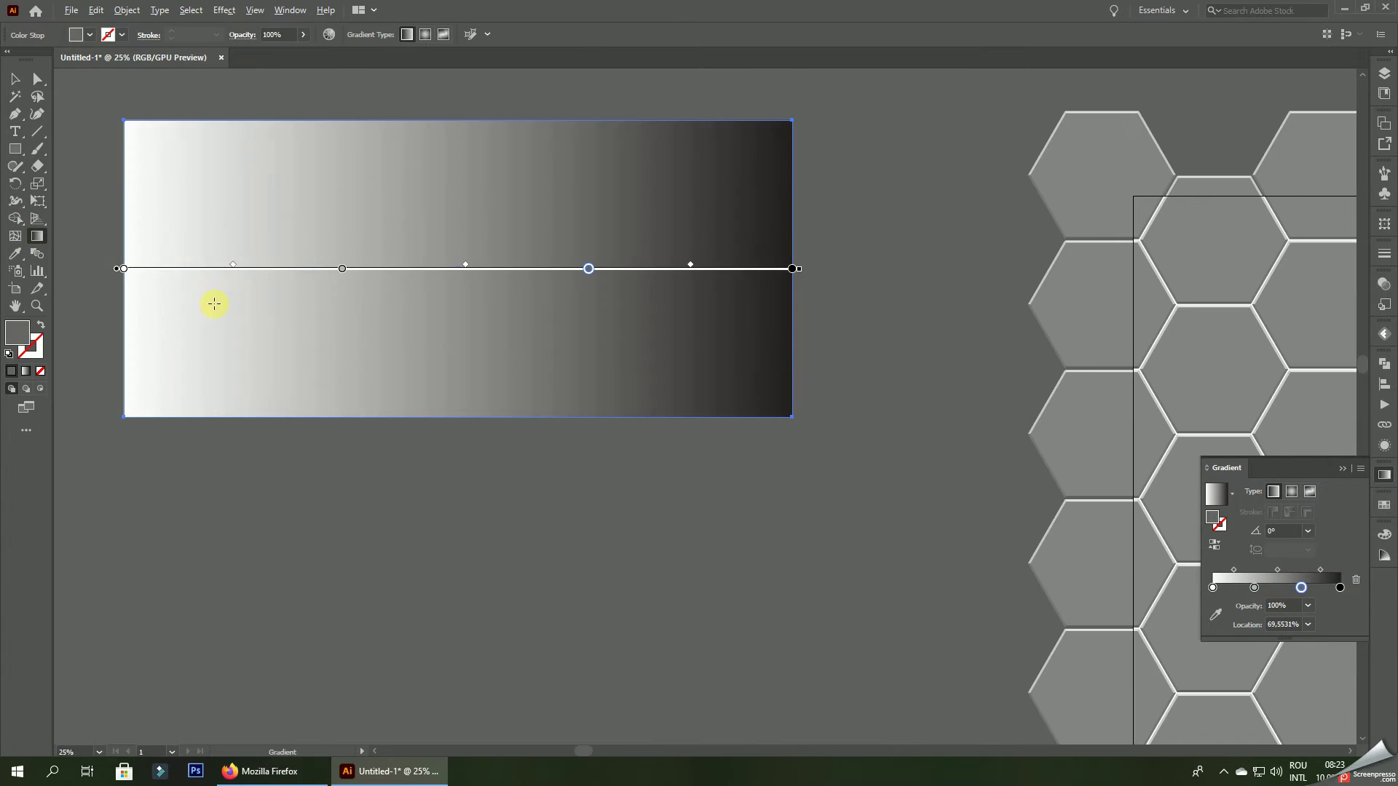
{"action": "double_click", "coordinate": [124, 269]}
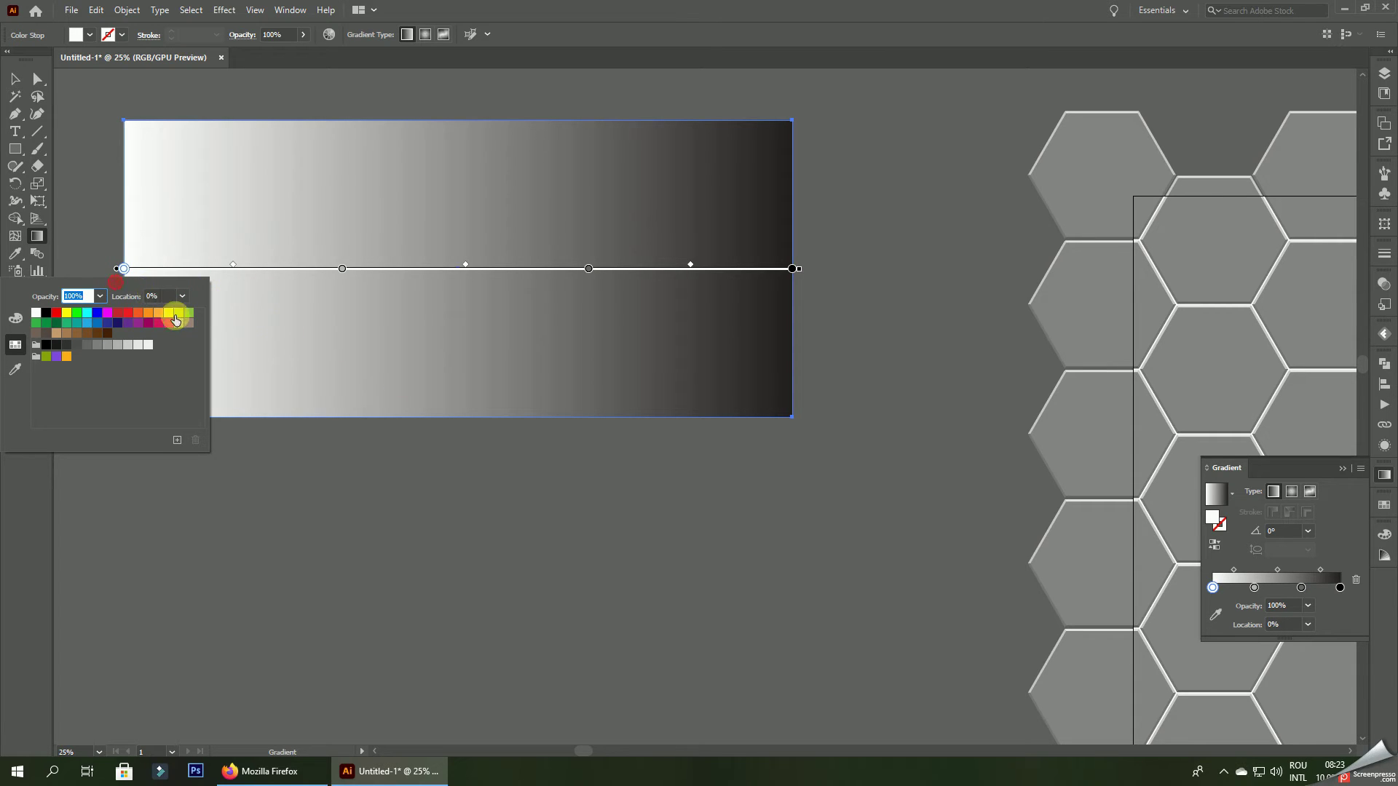
{"action": "left_click", "coordinate": [187, 504]}
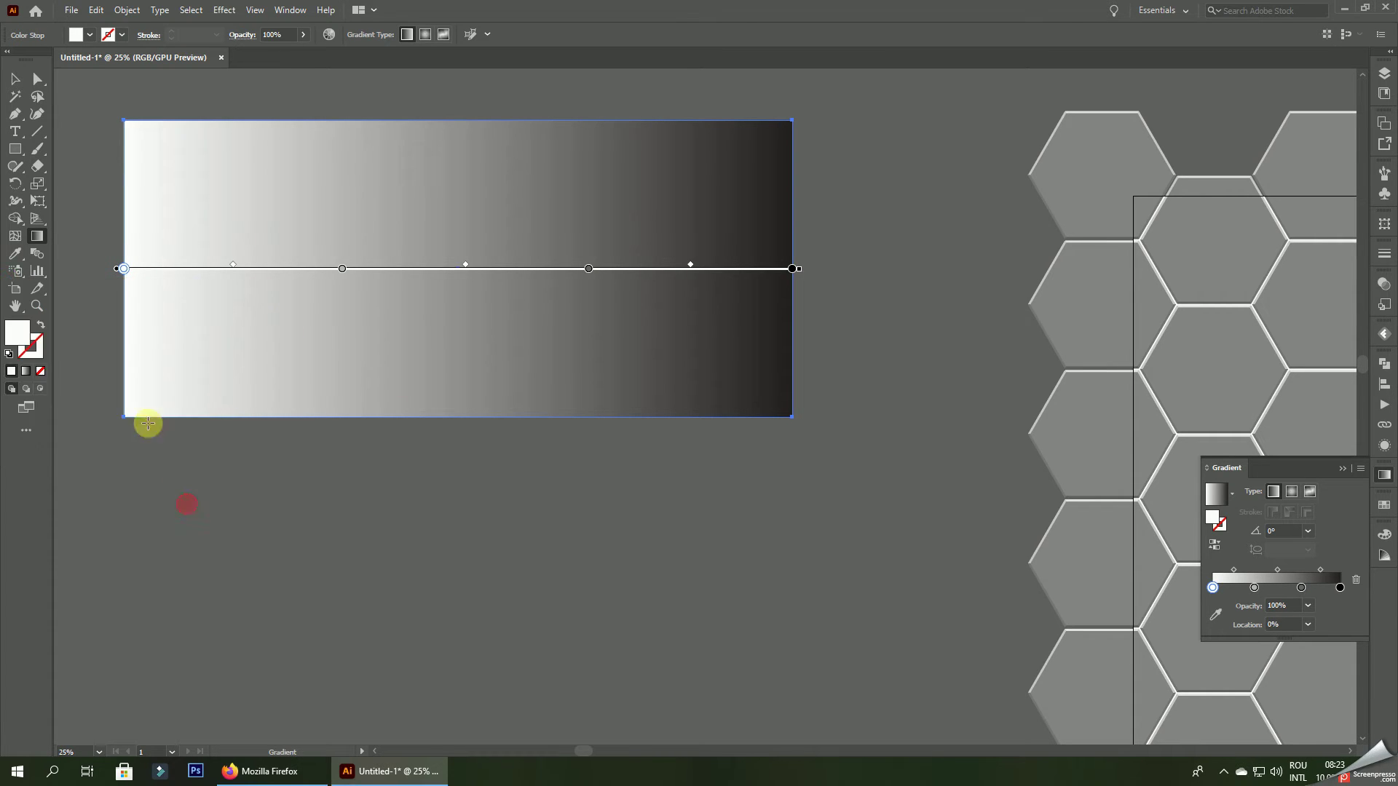
{"action": "double_click", "coordinate": [341, 269]}
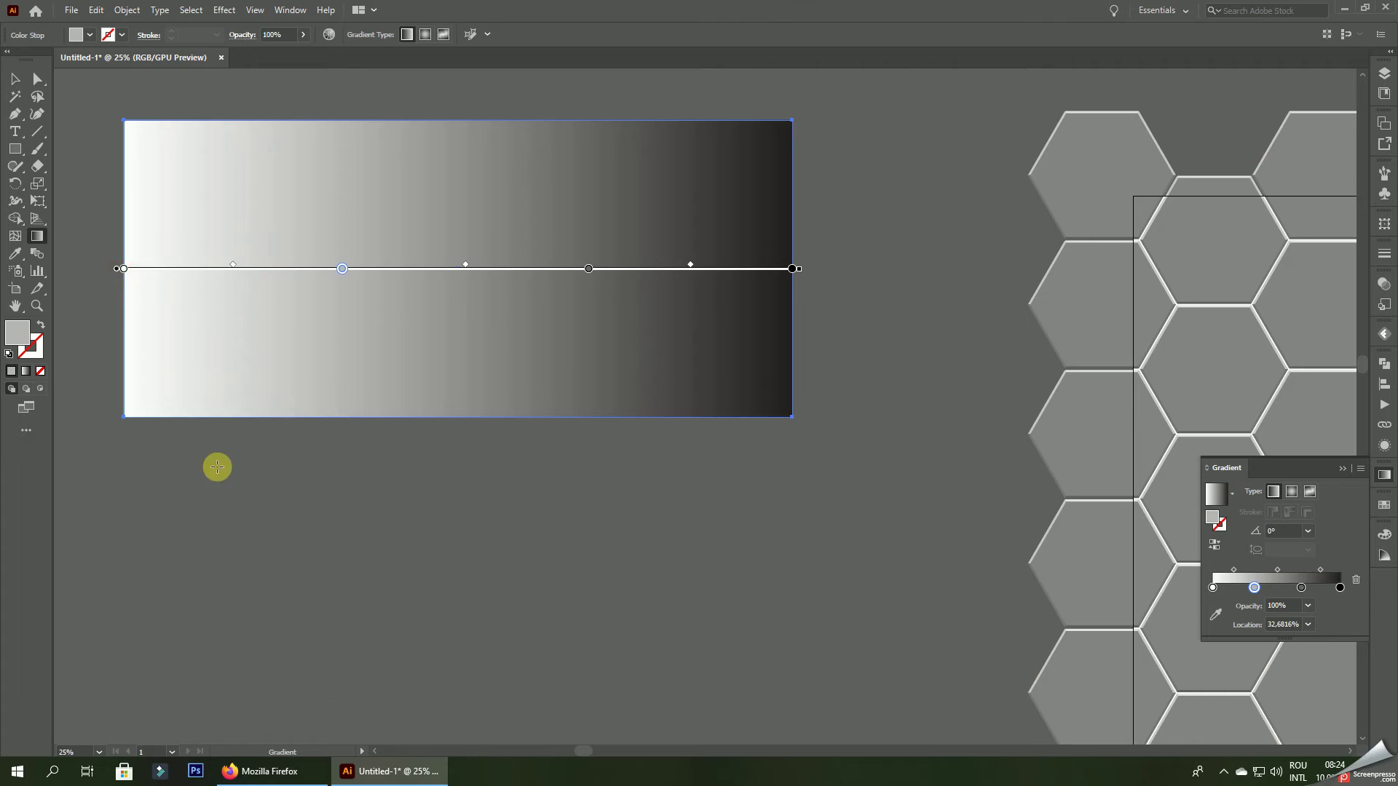
- Colour the gradient stops: mid grey left end, near-white middle, light grey right end
{"action": "left_click_drag", "start_coordinate": [223, 489], "coordinate": [408, 492]}
{"action": "double_click", "coordinate": [304, 272]}
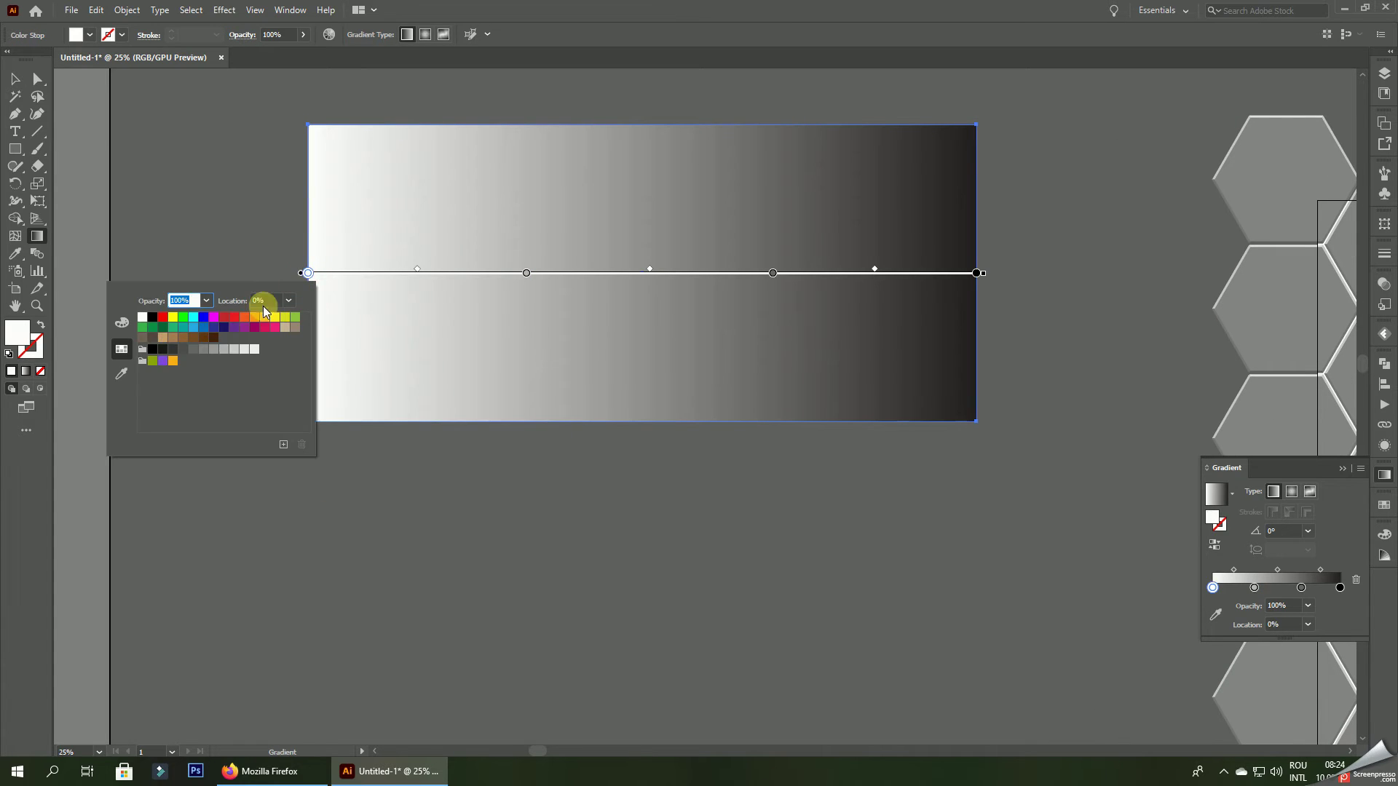
{"action": "left_click", "coordinate": [215, 351]}
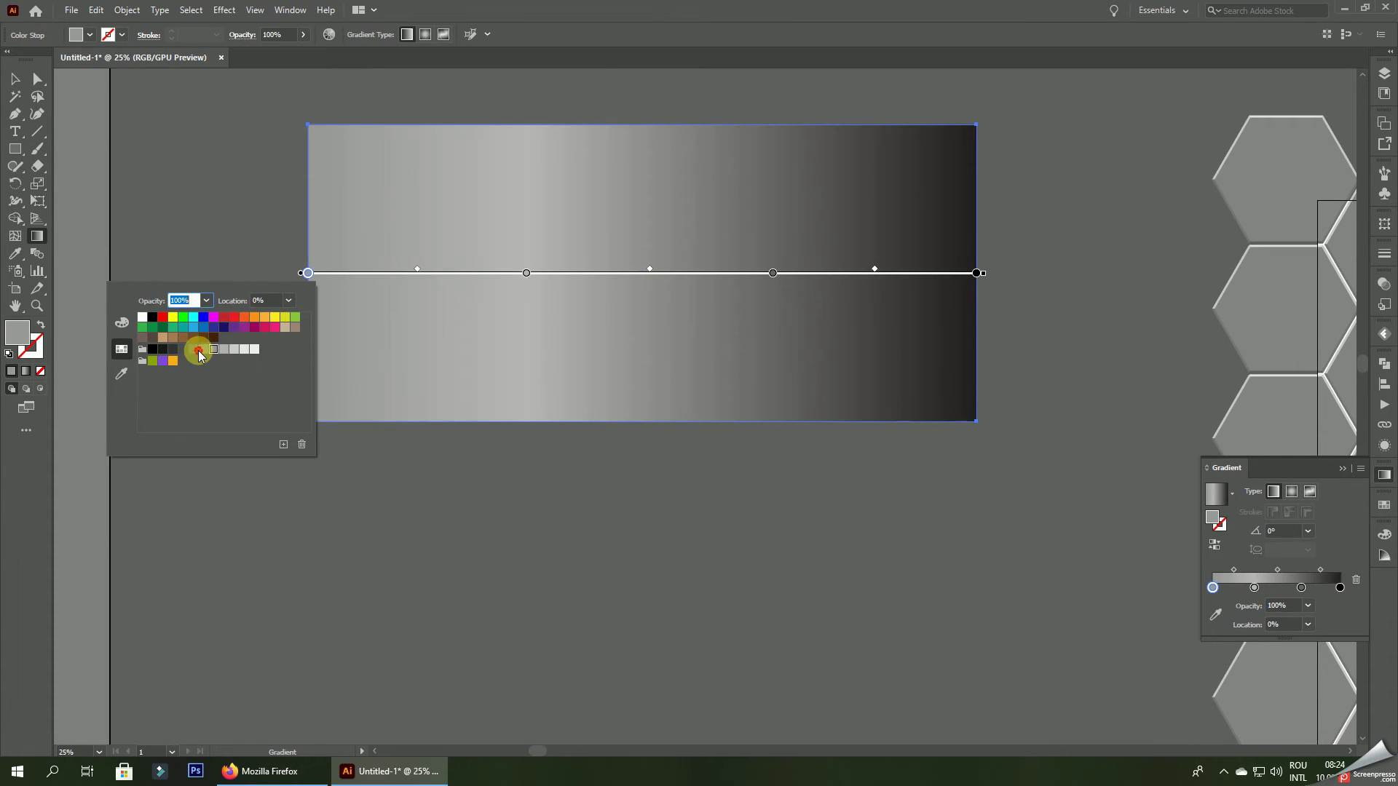
{"action": "left_click", "coordinate": [204, 350]}
{"action": "double_click", "coordinate": [527, 273]}
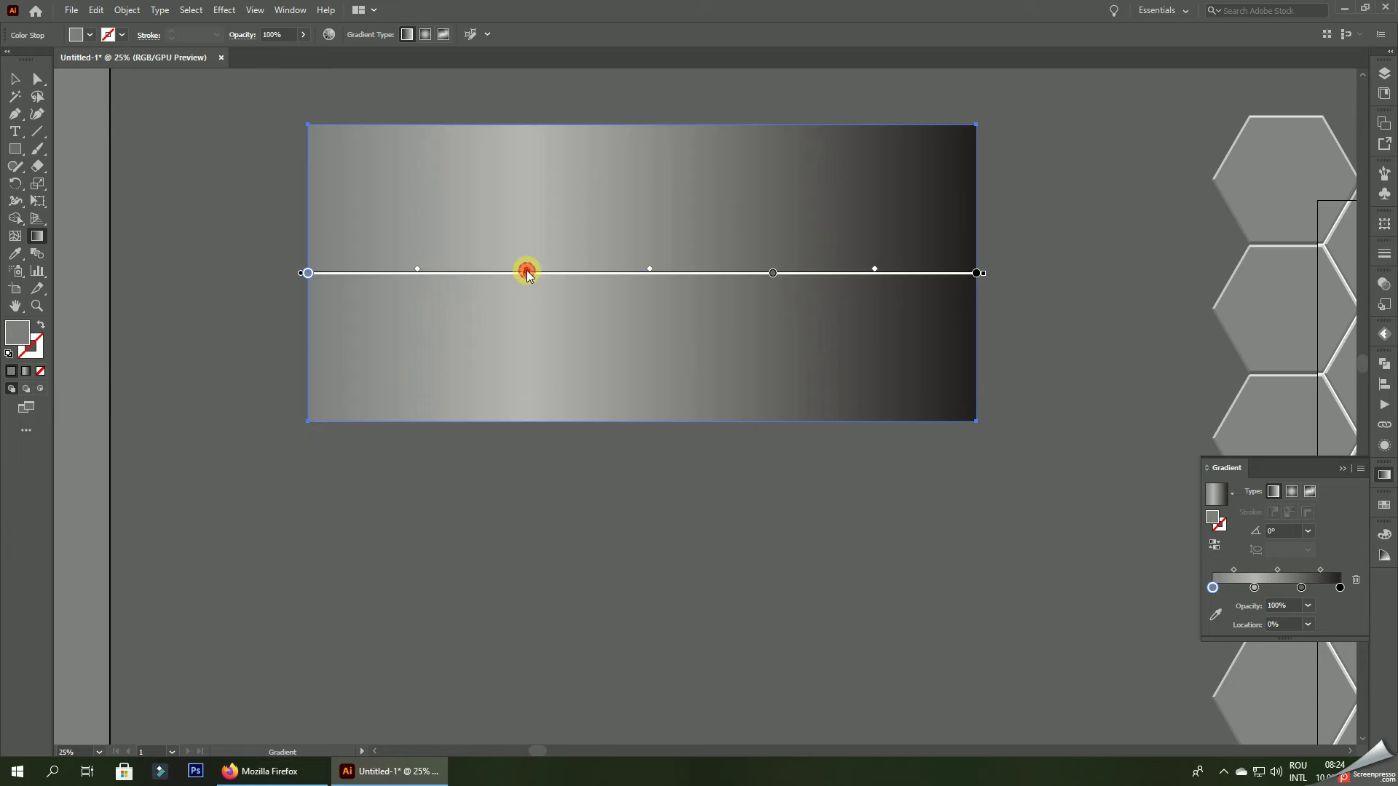
{"action": "left_click", "coordinate": [463, 350]}
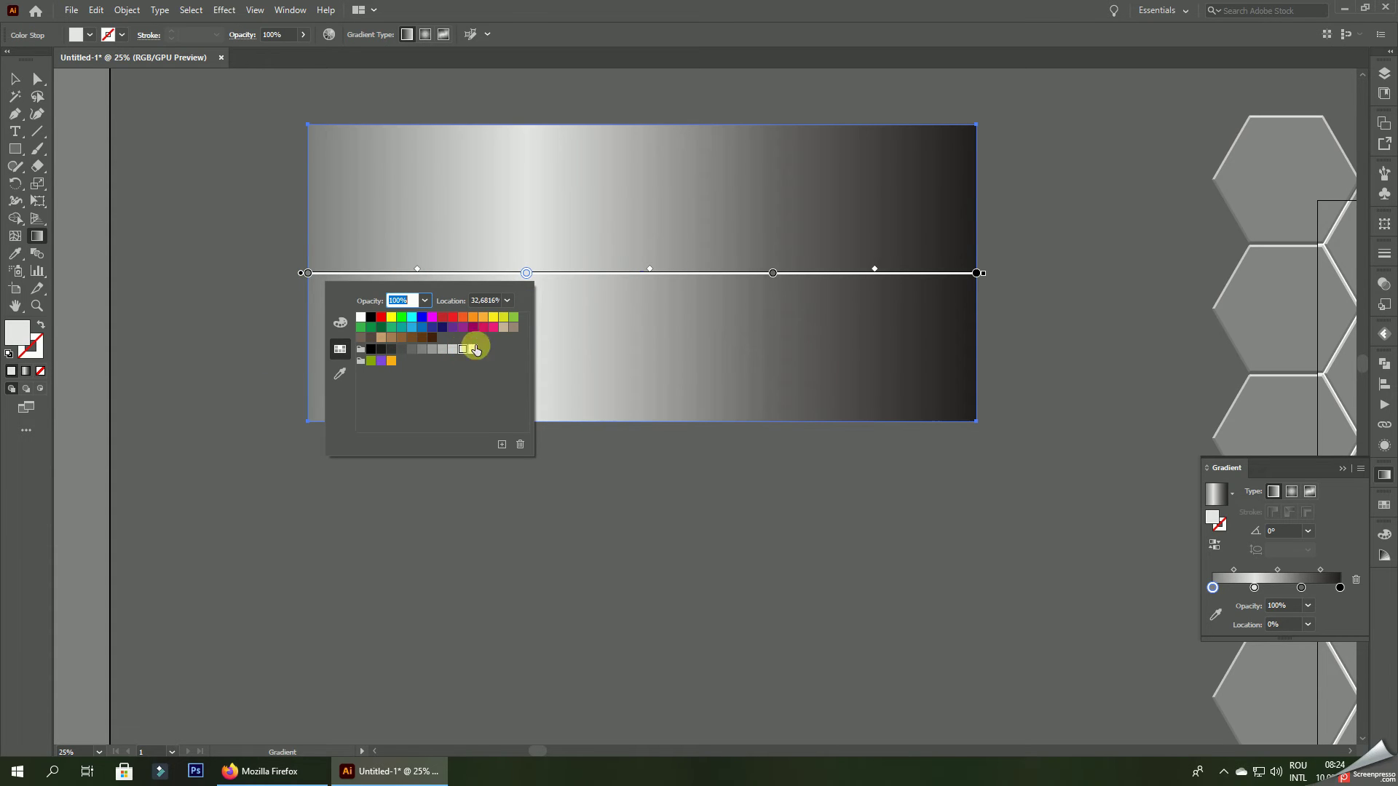
{"action": "double_click", "coordinate": [773, 274]}
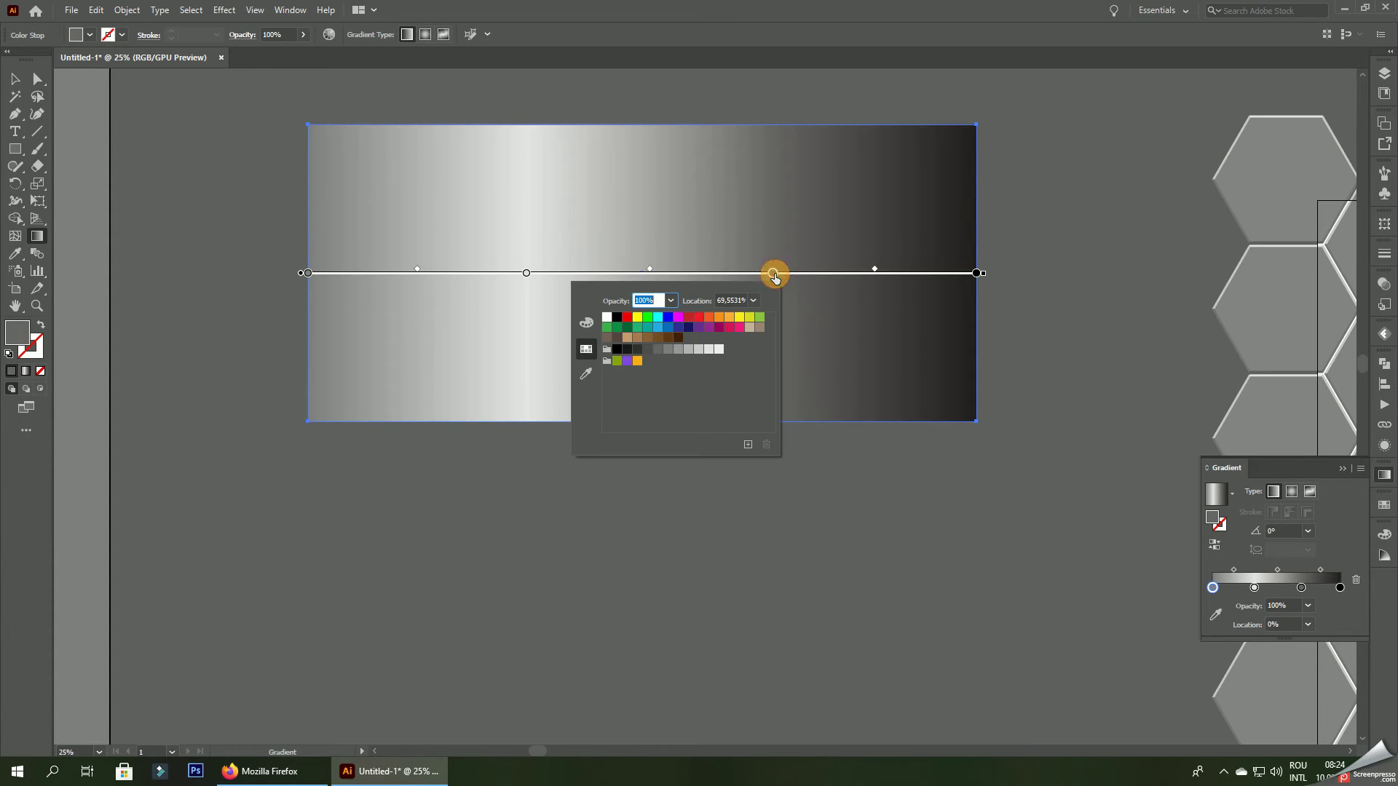
{"action": "double_click", "coordinate": [978, 274]}
{"action": "left_click", "coordinate": [902, 350]}
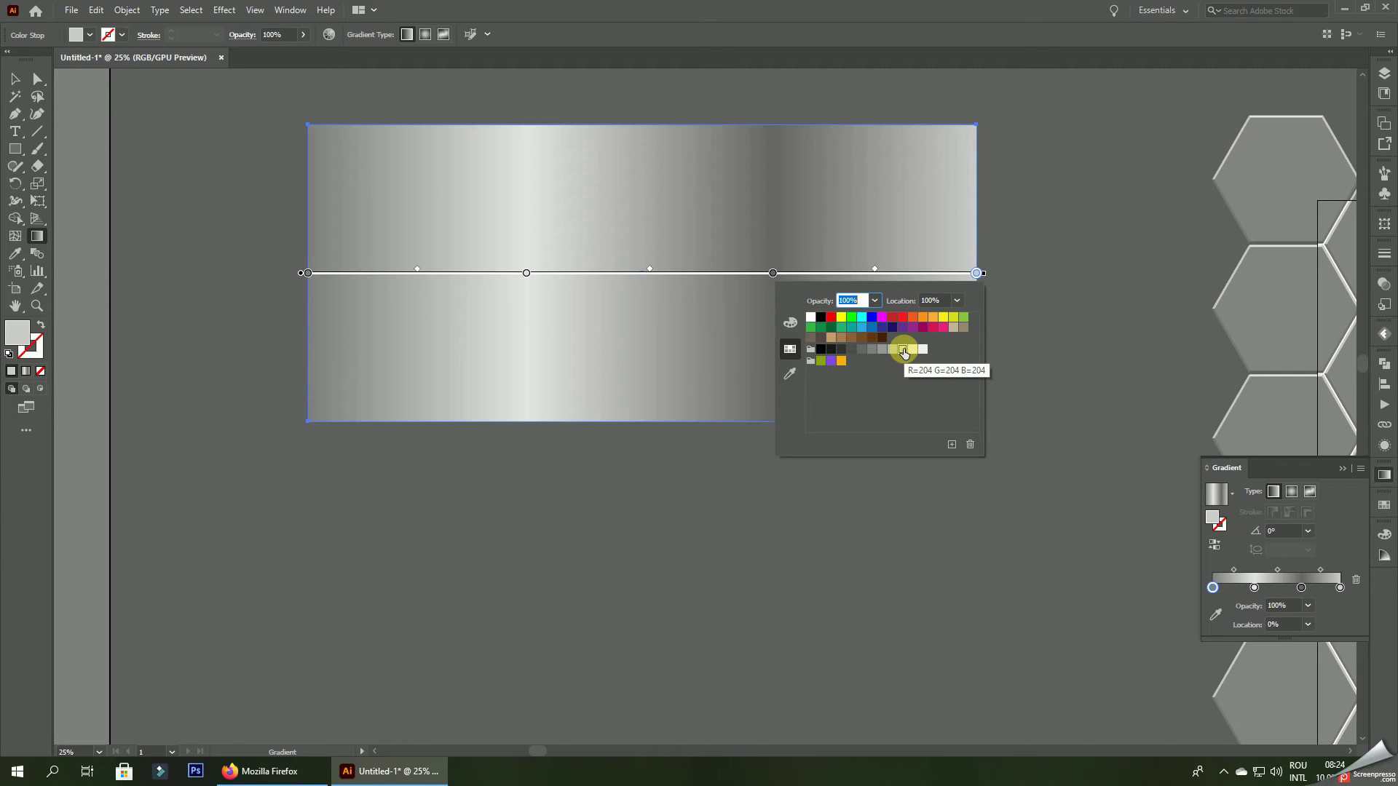
- Move the dark stop to 76.14%, the light stop to 27.56%, and add a stop at 52.83%
{"action": "left_click_drag", "start_coordinate": [774, 273], "coordinate": [817, 274]}
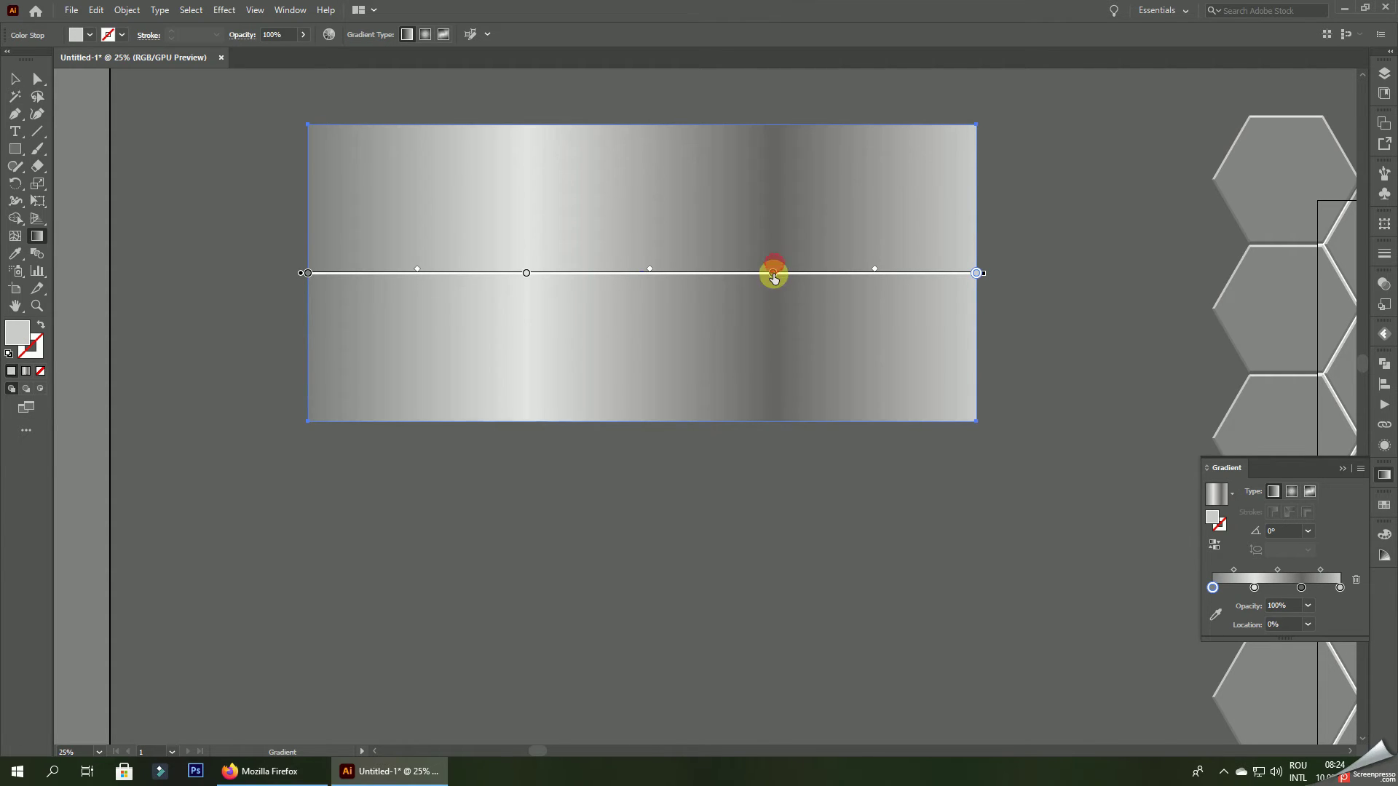
{"action": "left_click", "coordinate": [711, 273]}
{"action": "left_click_drag", "start_coordinate": [511, 274], "coordinate": [492, 274]}
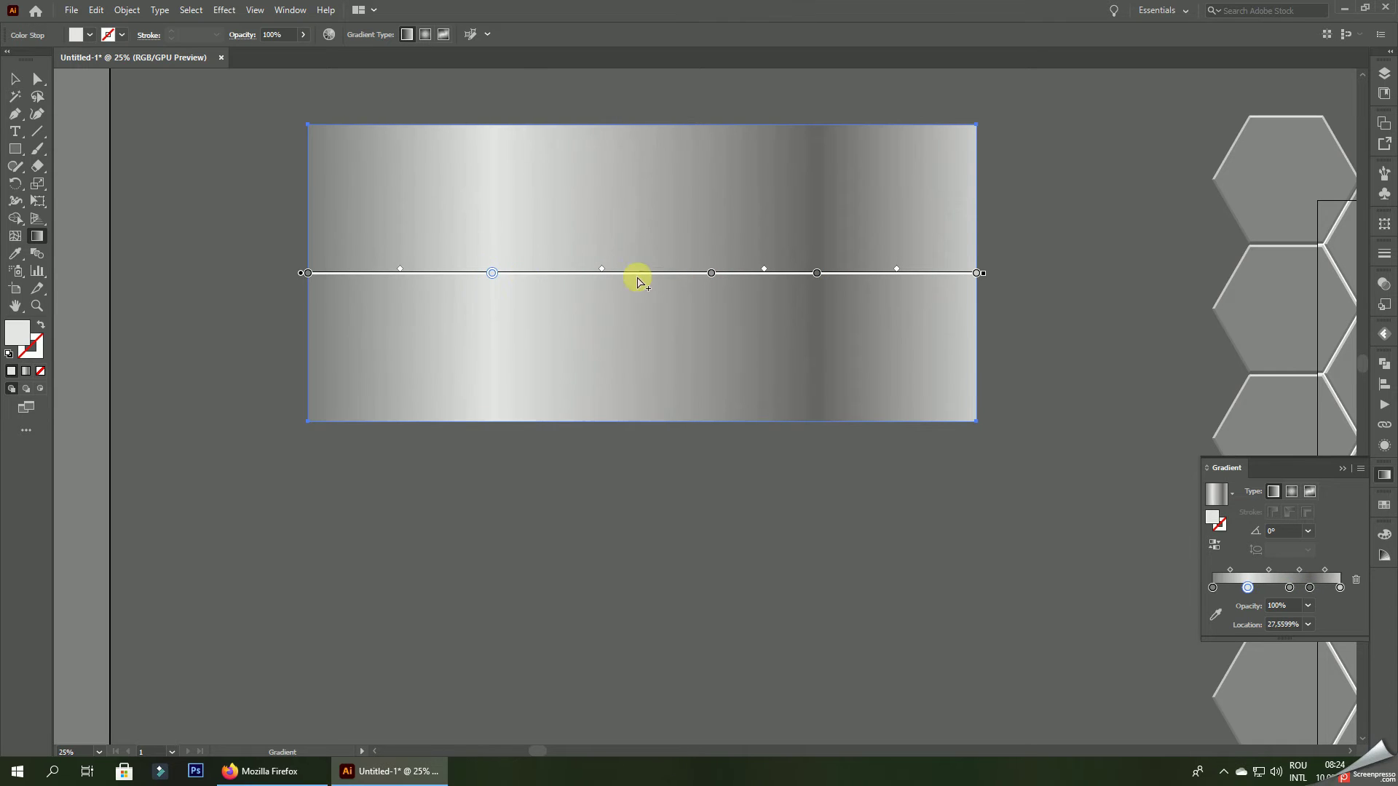
{"action": "left_click_drag", "start_coordinate": [707, 273], "coordinate": [660, 274]}
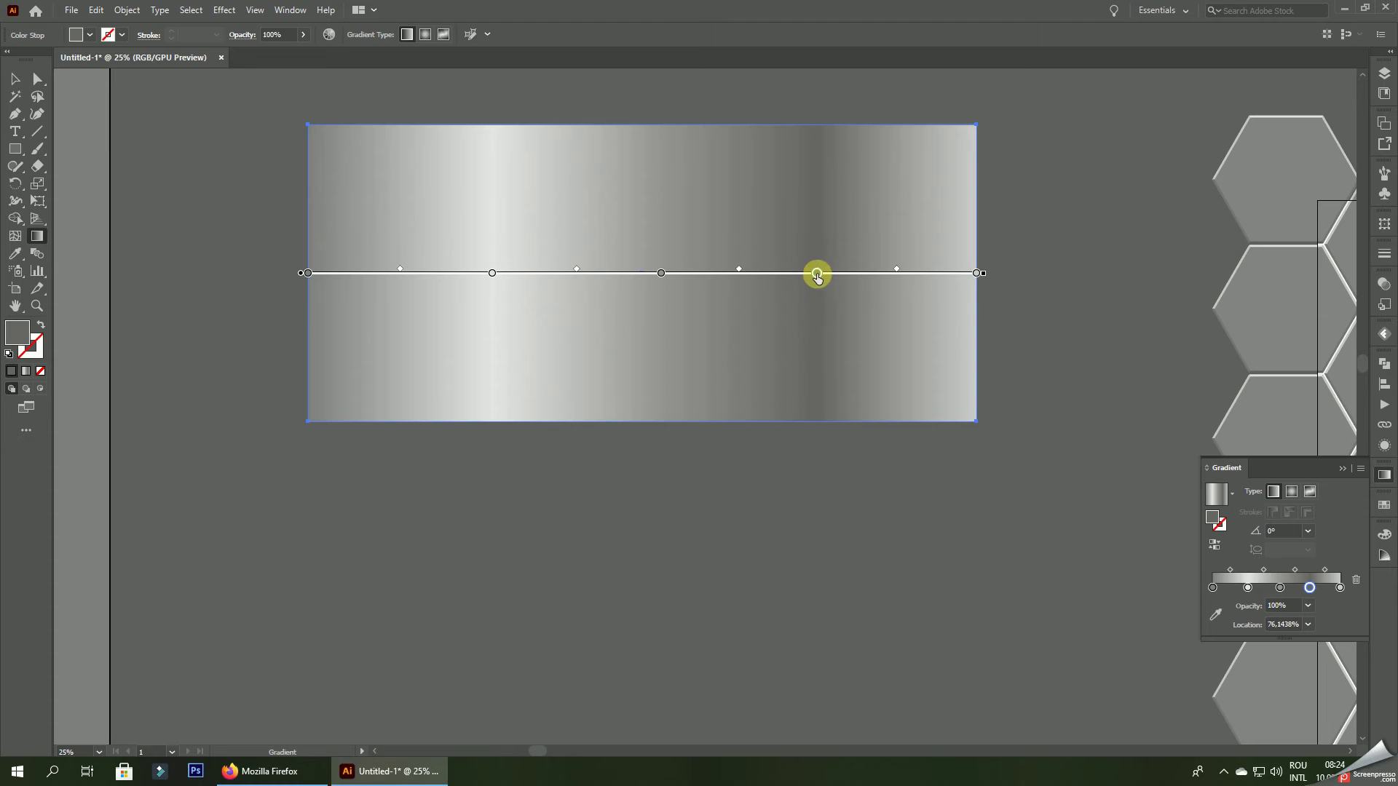
- Make the 76% stop light grey, darken the right end, and nudge that stop to about 78%
{"action": "double_click", "coordinate": [816, 274]}
{"action": "left_click", "coordinate": [749, 350]}
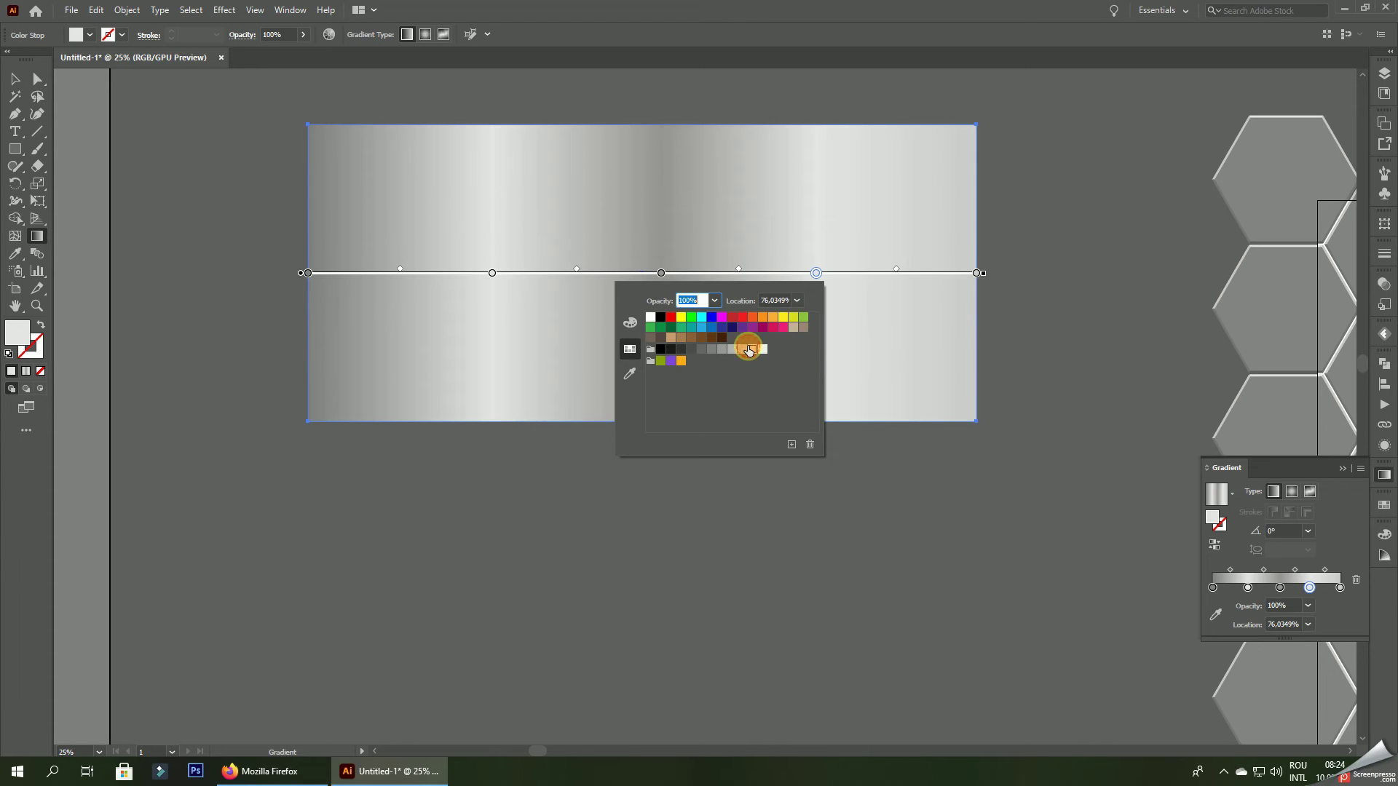
{"action": "double_click", "coordinate": [978, 273]}
{"action": "left_click", "coordinate": [860, 350]}
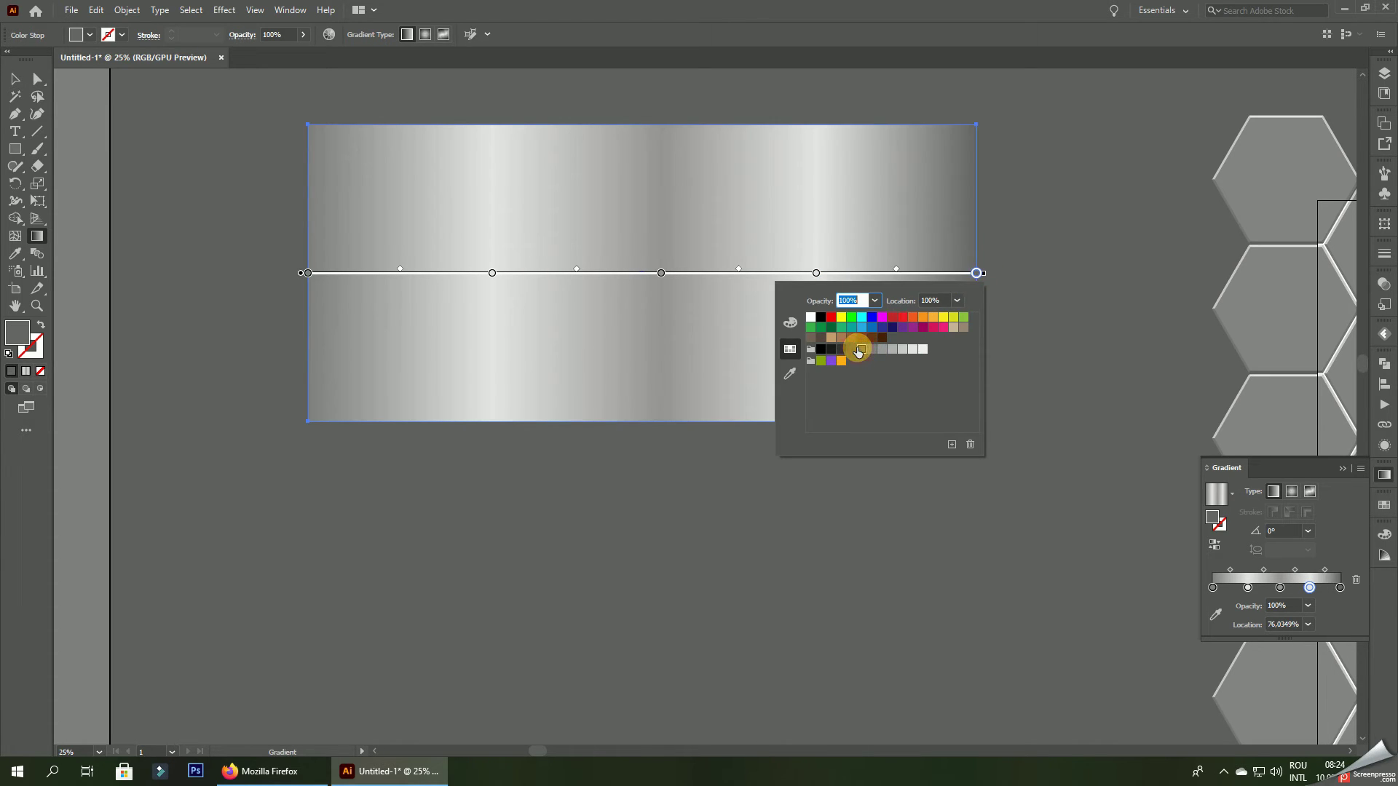
{"action": "left_click", "coordinate": [885, 259]}
{"action": "left_click", "coordinate": [660, 274]}
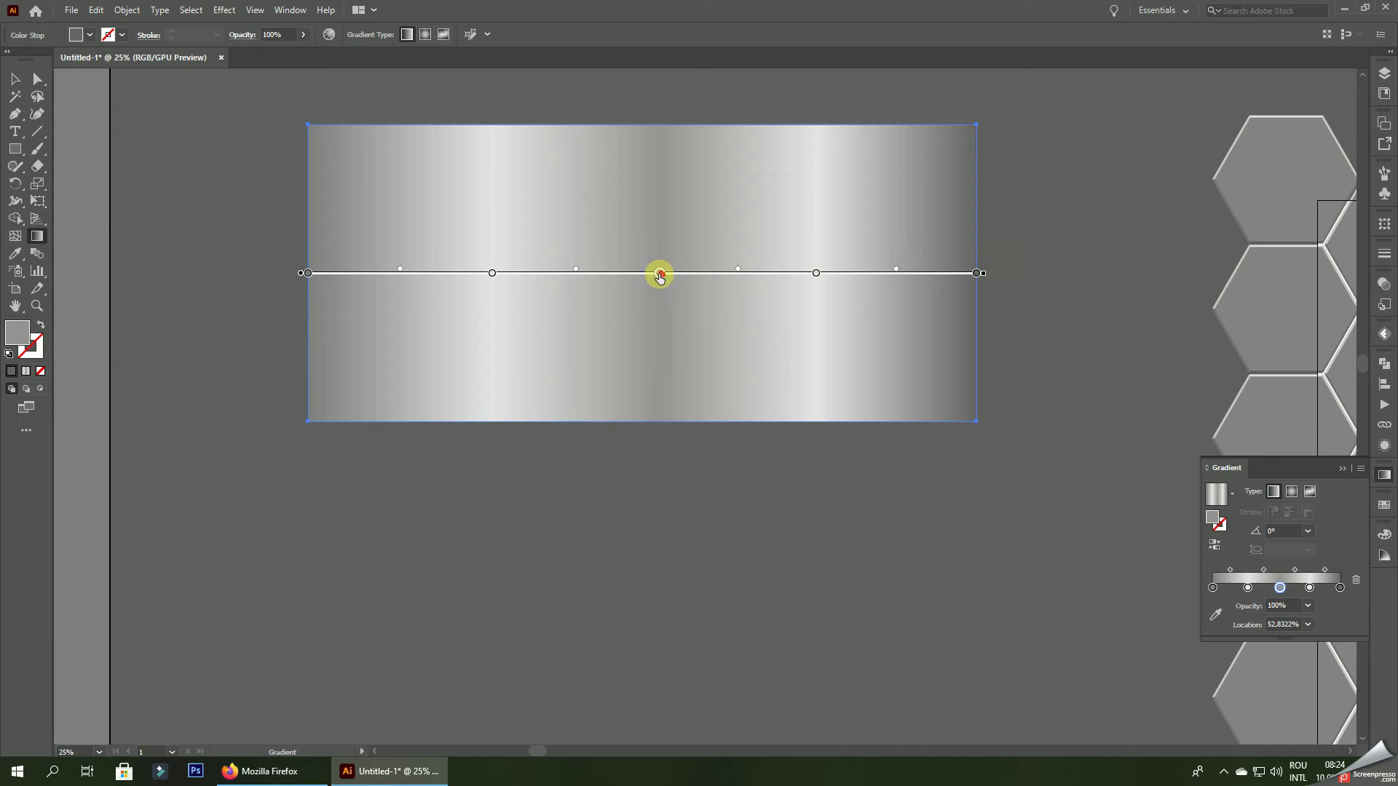
{"action": "left_click", "coordinate": [490, 275]}
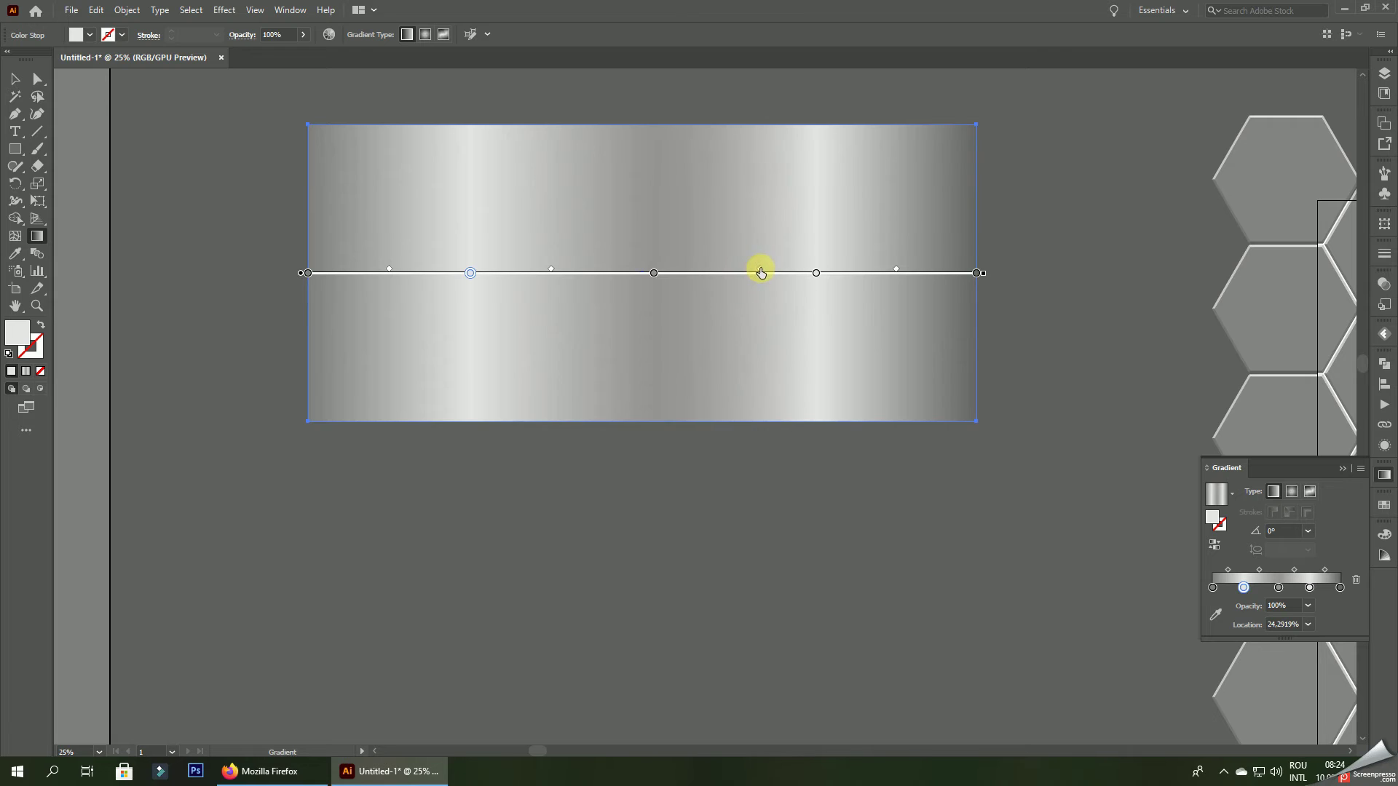
{"action": "left_click_drag", "start_coordinate": [817, 274], "coordinate": [827, 275]}
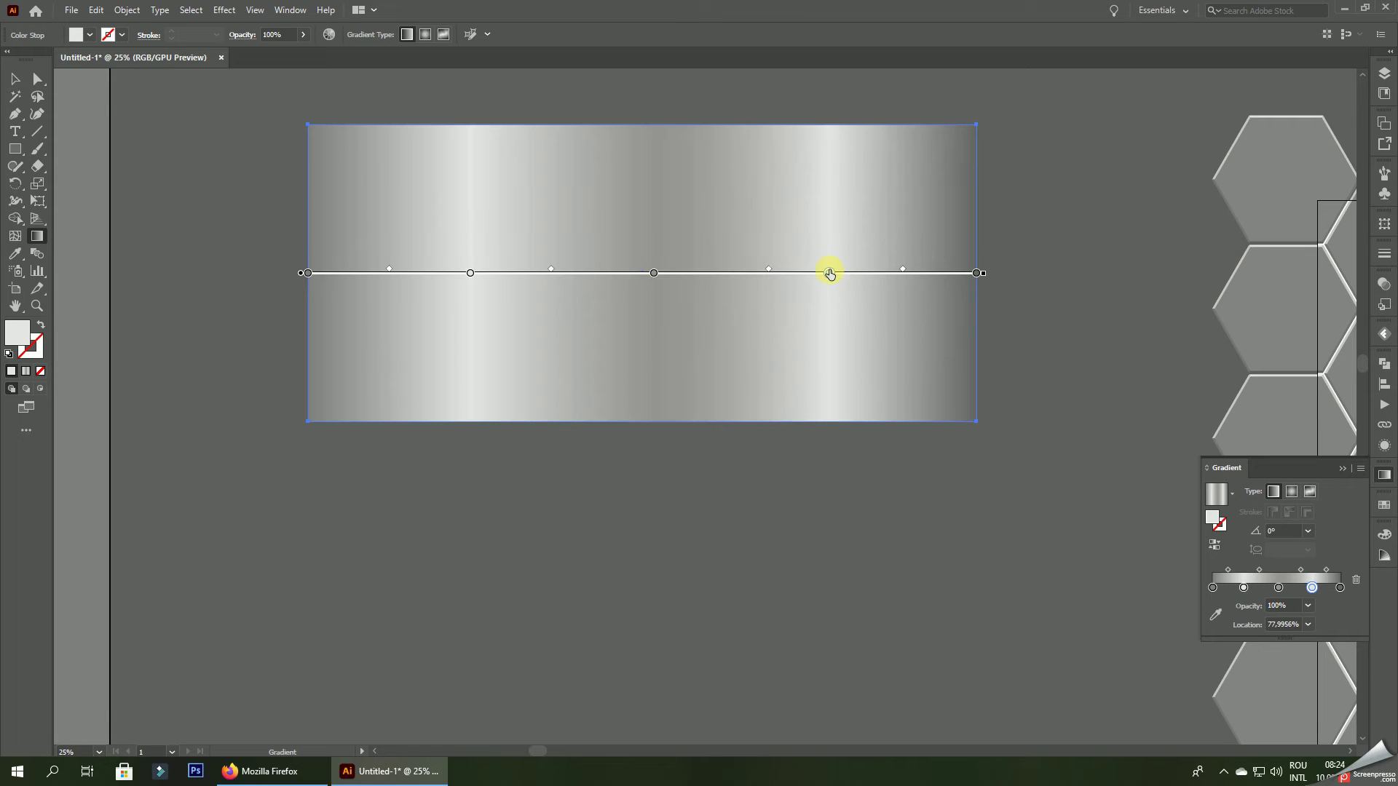
{"action": "left_click", "coordinate": [12, 76]}
- Zoom back in and direct-select six hexagons near the artboard's top-left
{"action": "key", "text": "ctrl+minus"}
{"action": "key", "text": "ctrl+minus"}
{"action": "key", "text": "ctrl+minus"}
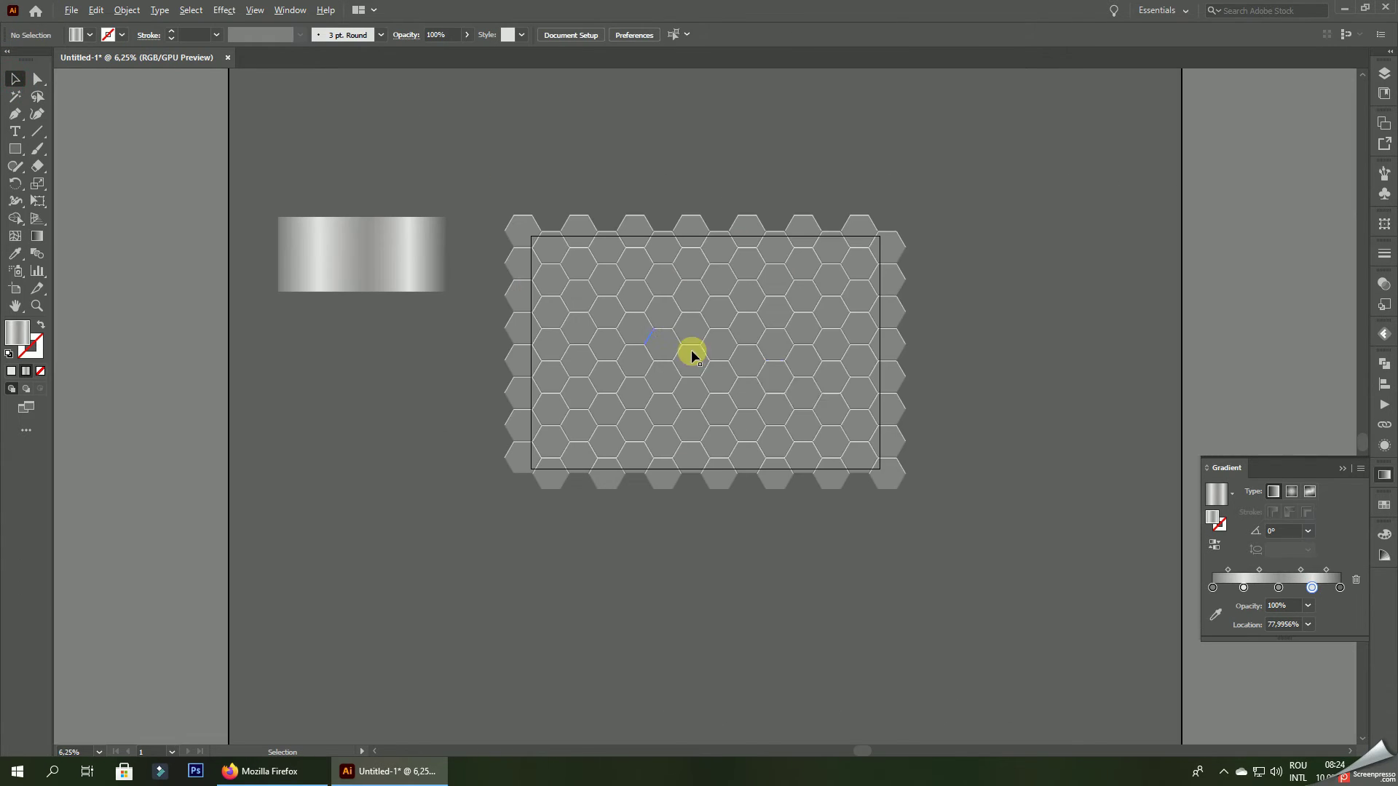
{"action": "key", "text": "ctrl+plus"}
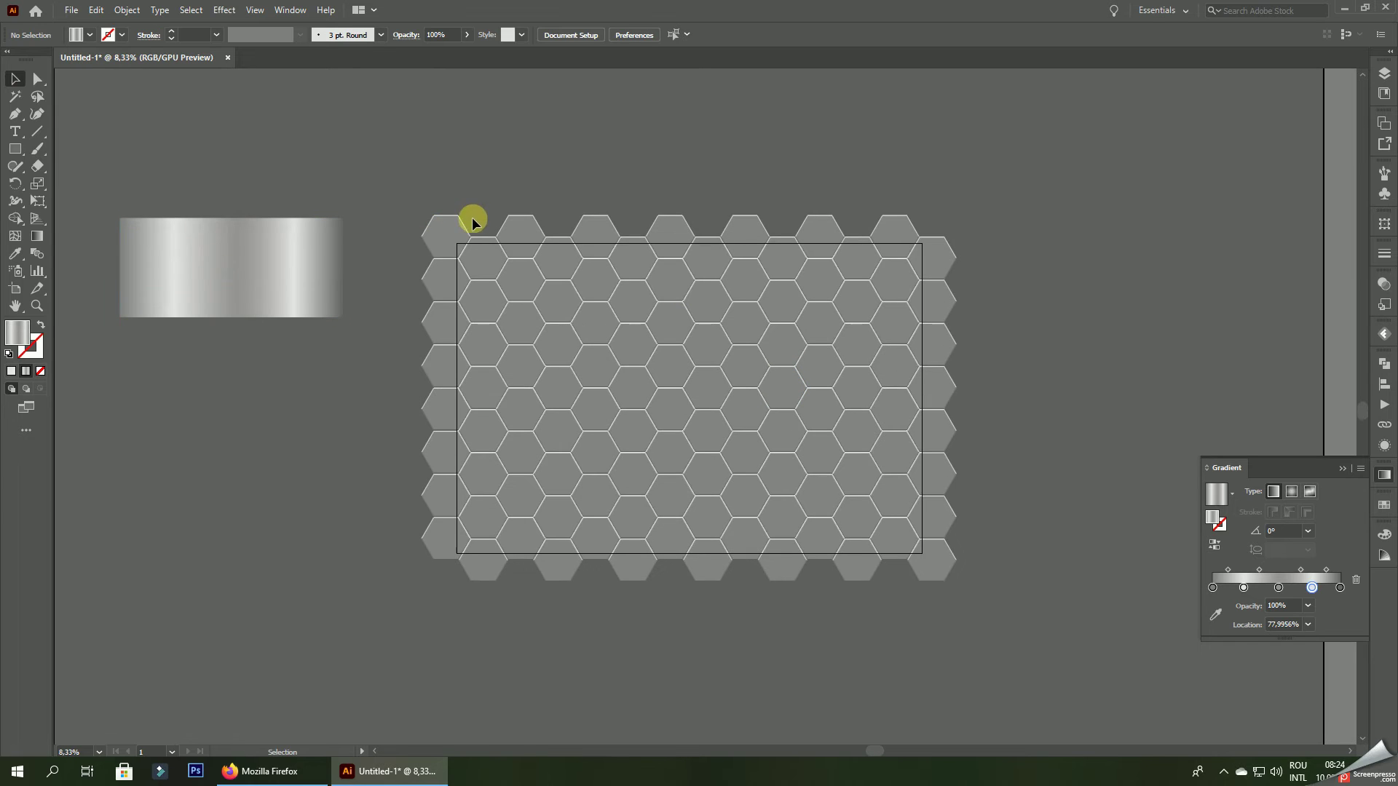
{"action": "left_click", "coordinate": [38, 78]}
{"action": "scroll", "coordinate": [477, 255], "scroll_direction": "up", "scroll_amount": 1}
{"action": "scroll", "coordinate": [478, 256], "scroll_direction": "up", "scroll_amount": 1}
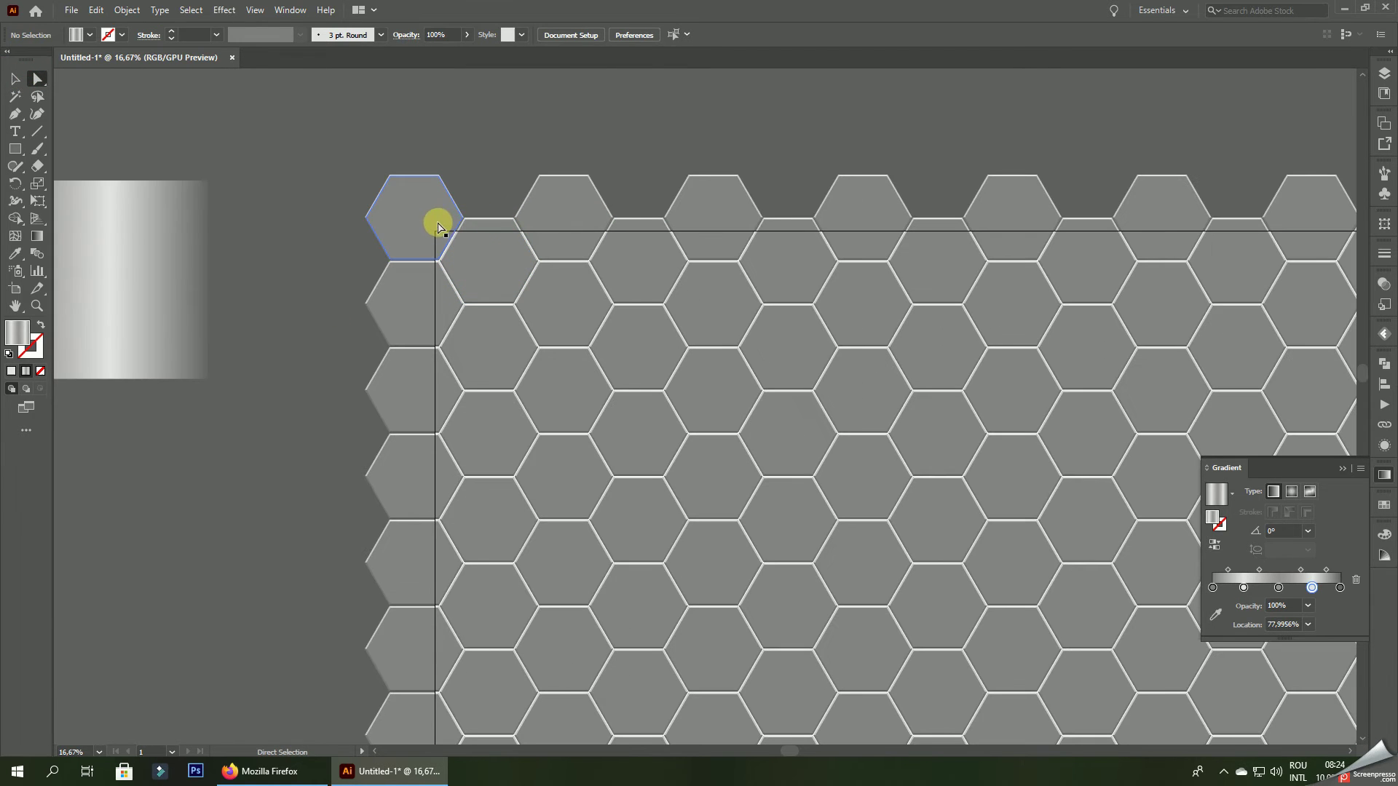
{"action": "left_click", "coordinate": [434, 222]}
{"action": "left_click", "coordinate": [579, 227], "text": "shift"}
{"action": "left_click", "coordinate": [515, 250], "text": "shift"}
{"action": "left_click", "coordinate": [571, 303], "text": "shift"}
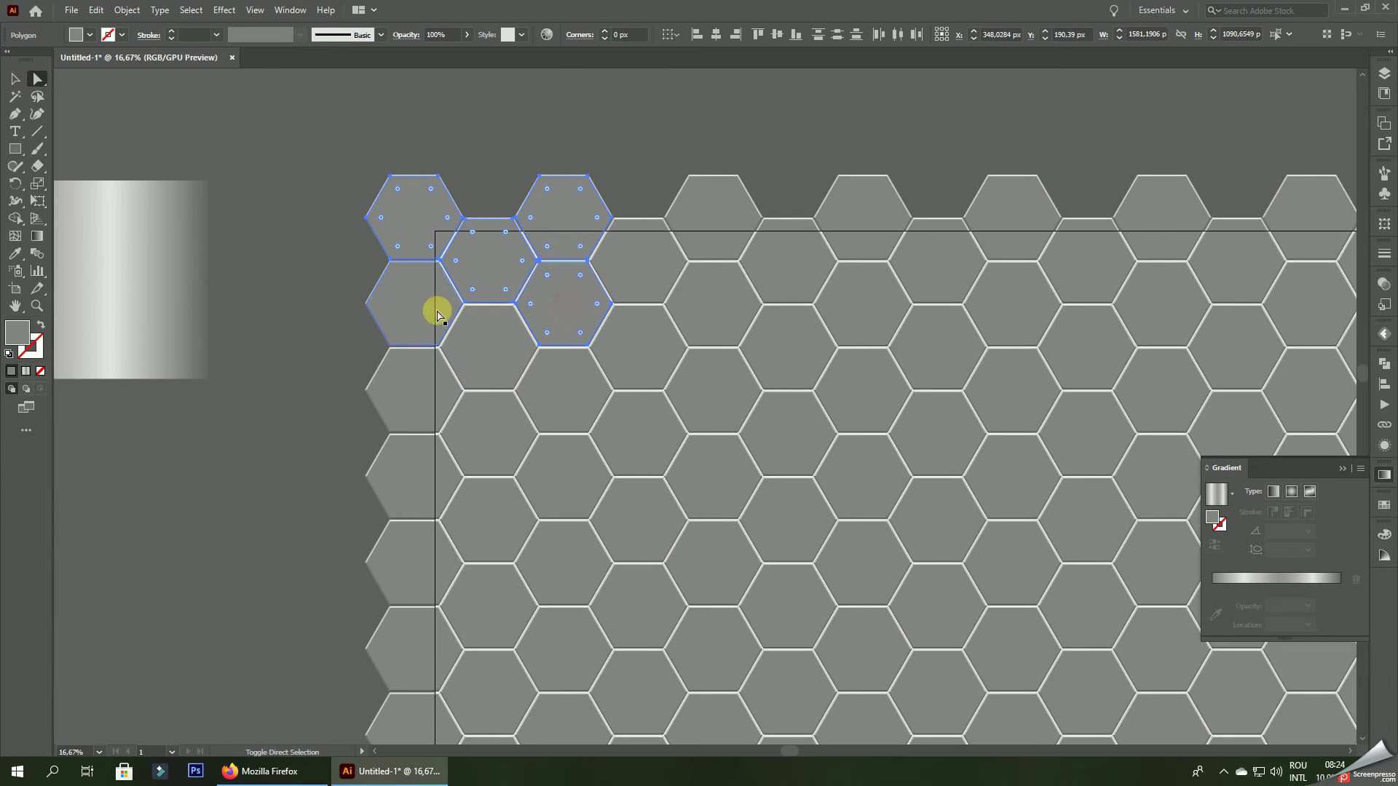
{"action": "left_click", "coordinate": [435, 306], "text": "shift"}
{"action": "left_click", "coordinate": [485, 345], "text": "shift"}
- Add eight more hexagons across the top rows to the selection
{"action": "left_click", "coordinate": [656, 281], "text": "shift"}
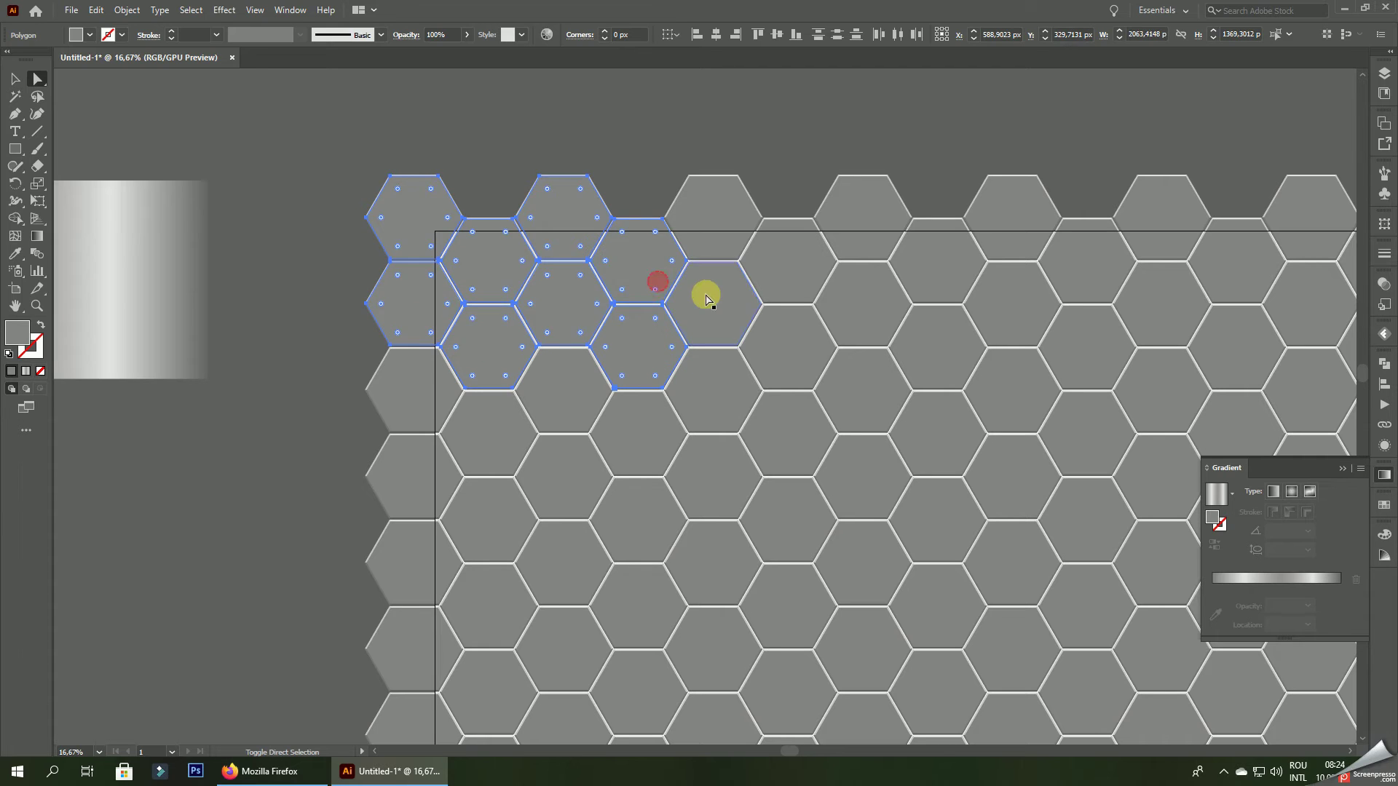
{"action": "left_click", "coordinate": [714, 296], "text": "shift"}
{"action": "left_click", "coordinate": [713, 222], "text": "shift"}
{"action": "left_click", "coordinate": [786, 257], "text": "shift"}
{"action": "left_click", "coordinate": [867, 220], "text": "shift"}
{"action": "left_click", "coordinate": [871, 303], "text": "shift"}
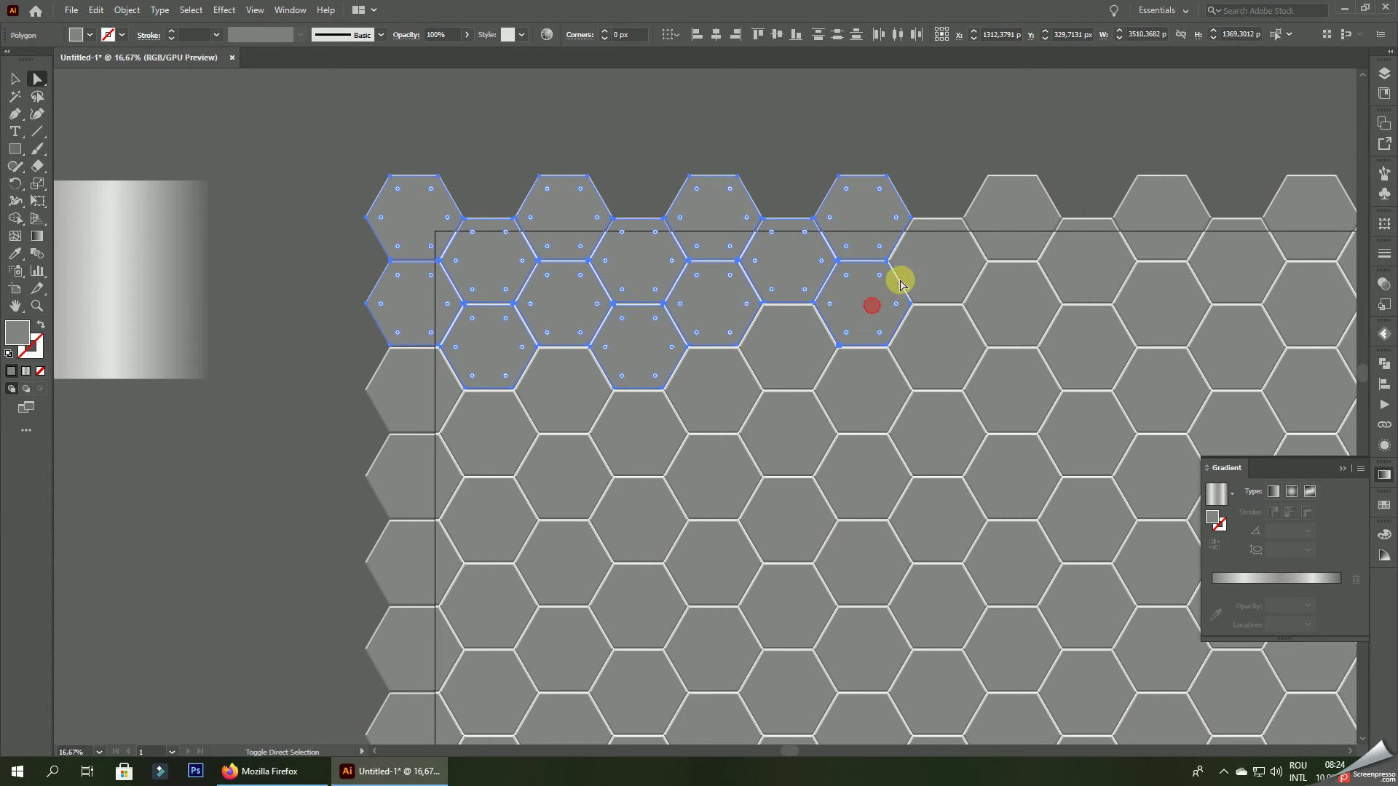
{"action": "left_click", "coordinate": [915, 265], "text": "shift"}
{"action": "left_click", "coordinate": [1020, 221], "text": "shift"}
- Pan right and add five more hexagons to the selection
{"action": "left_click_drag", "start_coordinate": [1114, 141], "coordinate": [648, 140]}
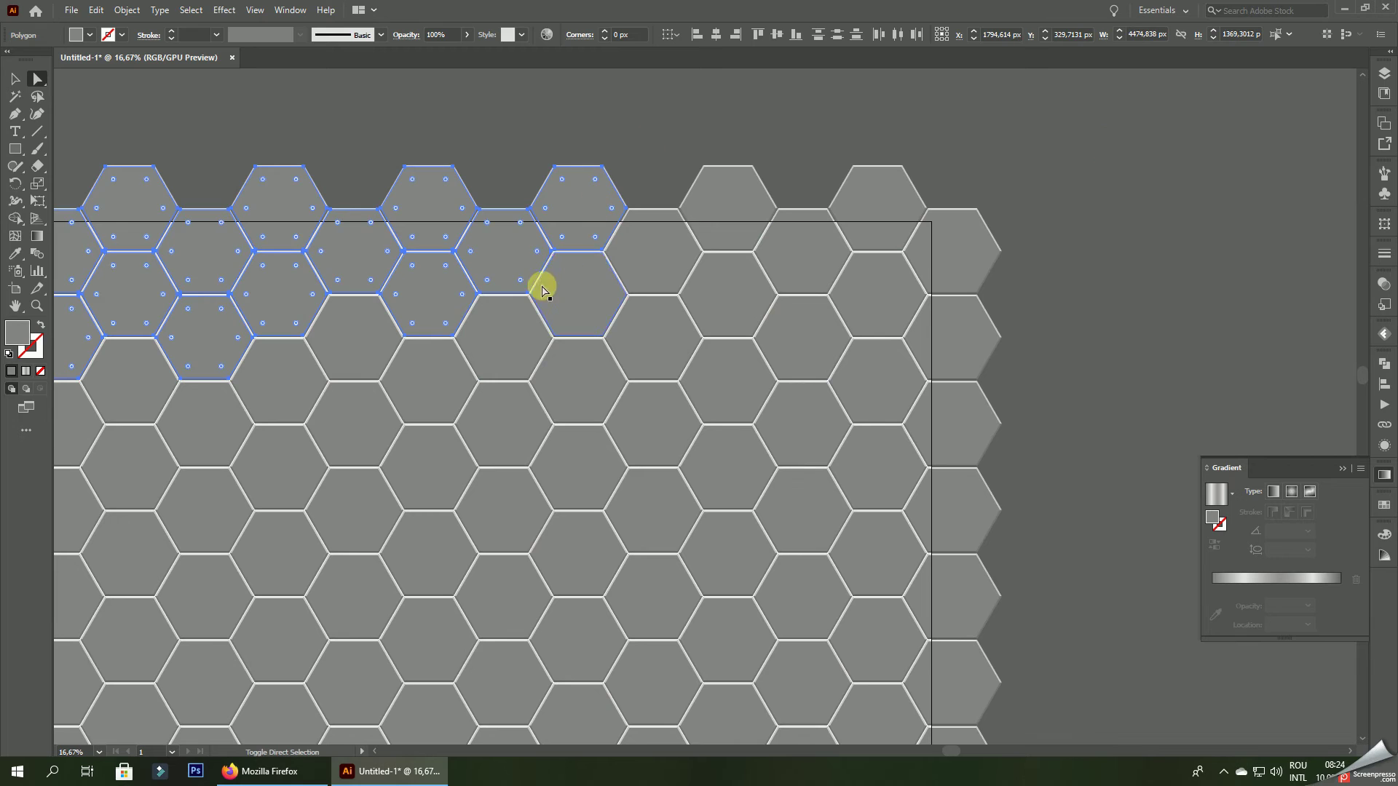
{"action": "left_click", "coordinate": [518, 315], "text": "shift"}
{"action": "left_click", "coordinate": [558, 285], "text": "shift"}
{"action": "left_click", "coordinate": [685, 251], "text": "shift"}
{"action": "left_click", "coordinate": [741, 219], "text": "shift"}
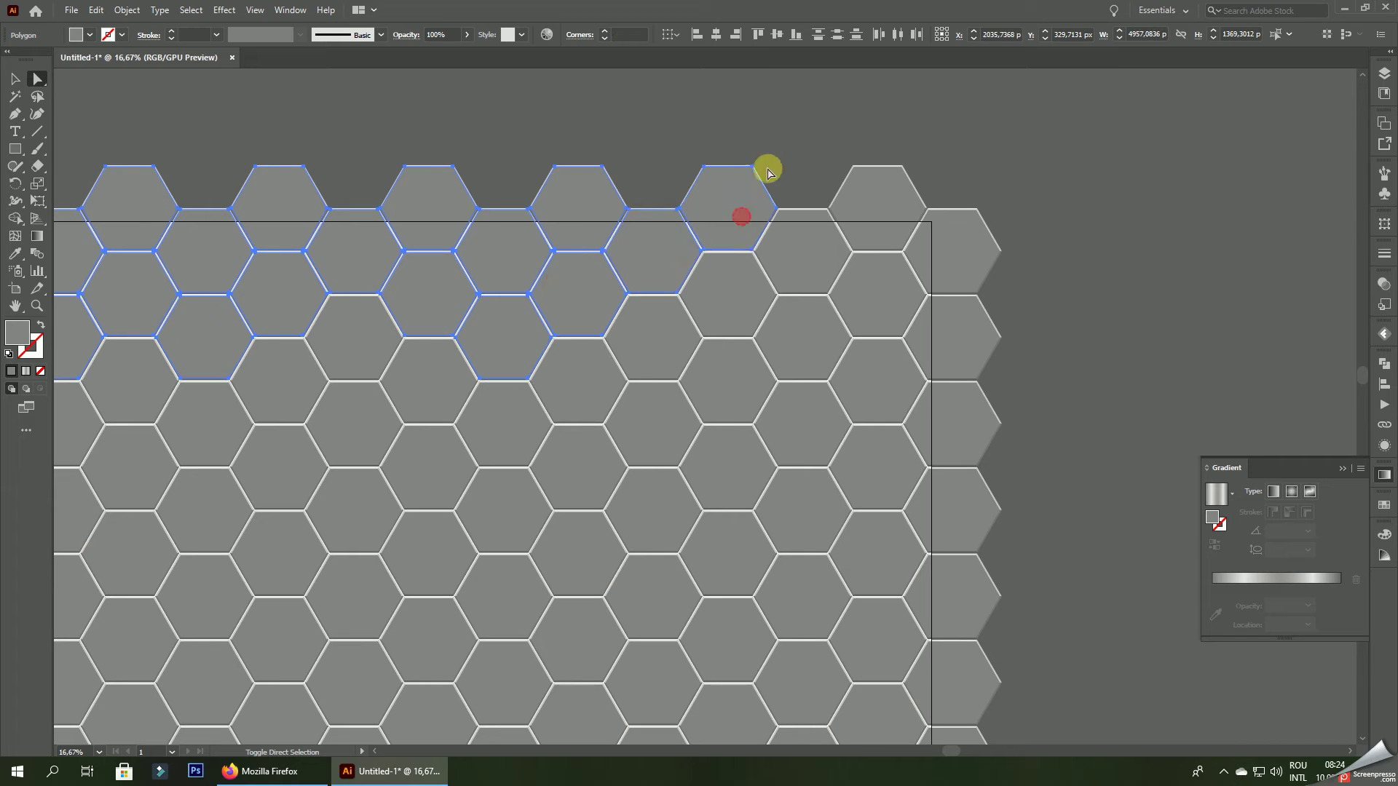
{"action": "scroll", "coordinate": [666, 175], "scroll_direction": "up", "scroll_amount": 2}
{"action": "scroll", "coordinate": [660, 228], "scroll_direction": "down", "scroll_amount": 2}
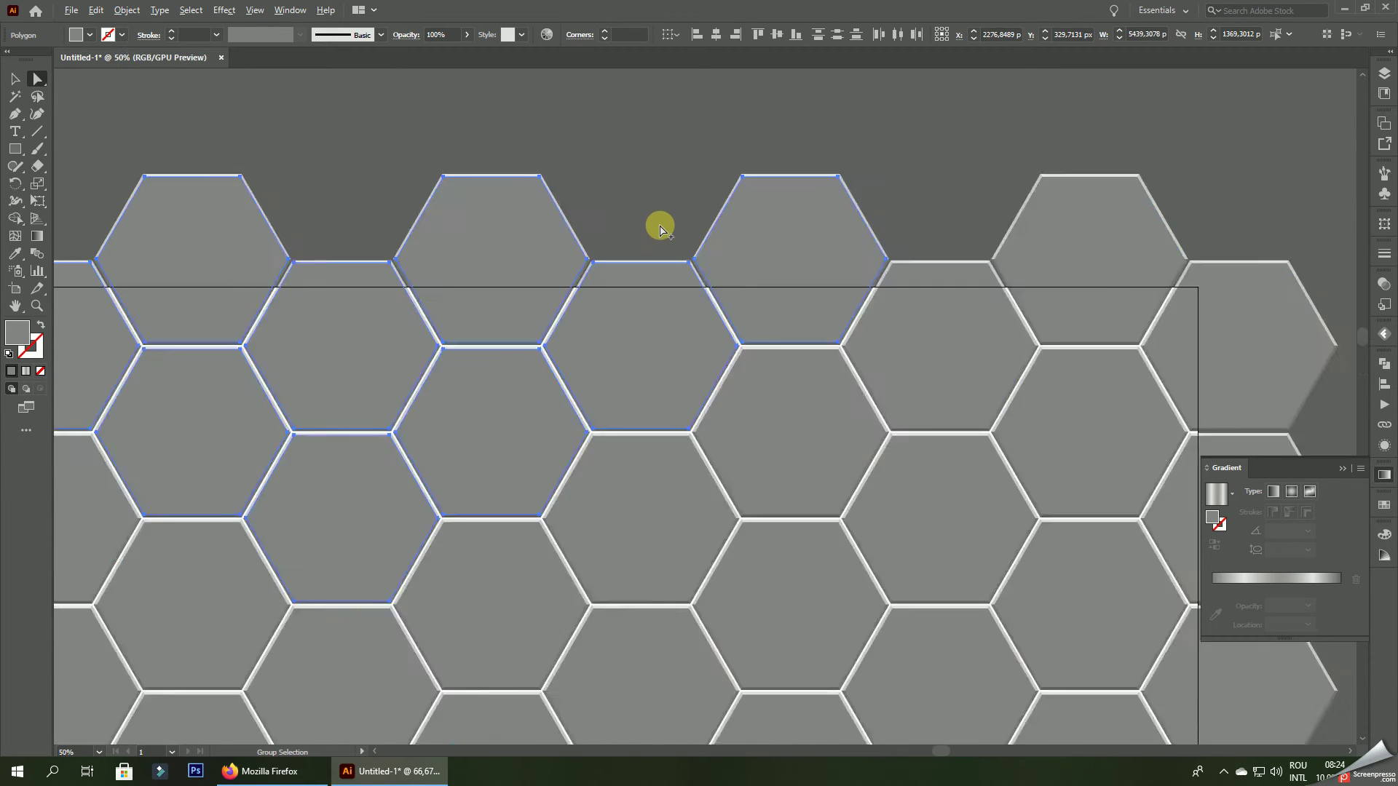
{"action": "scroll", "coordinate": [659, 225], "scroll_direction": "down", "scroll_amount": 2}
{"action": "left_click", "coordinate": [808, 298], "text": "shift"}
- Zoom out to the whole artboard and clear the hexagon selection
{"action": "key", "text": "ctrl+minus"}
{"action": "key", "text": "ctrl+minus"}
{"action": "key", "text": "ctrl+minus"}
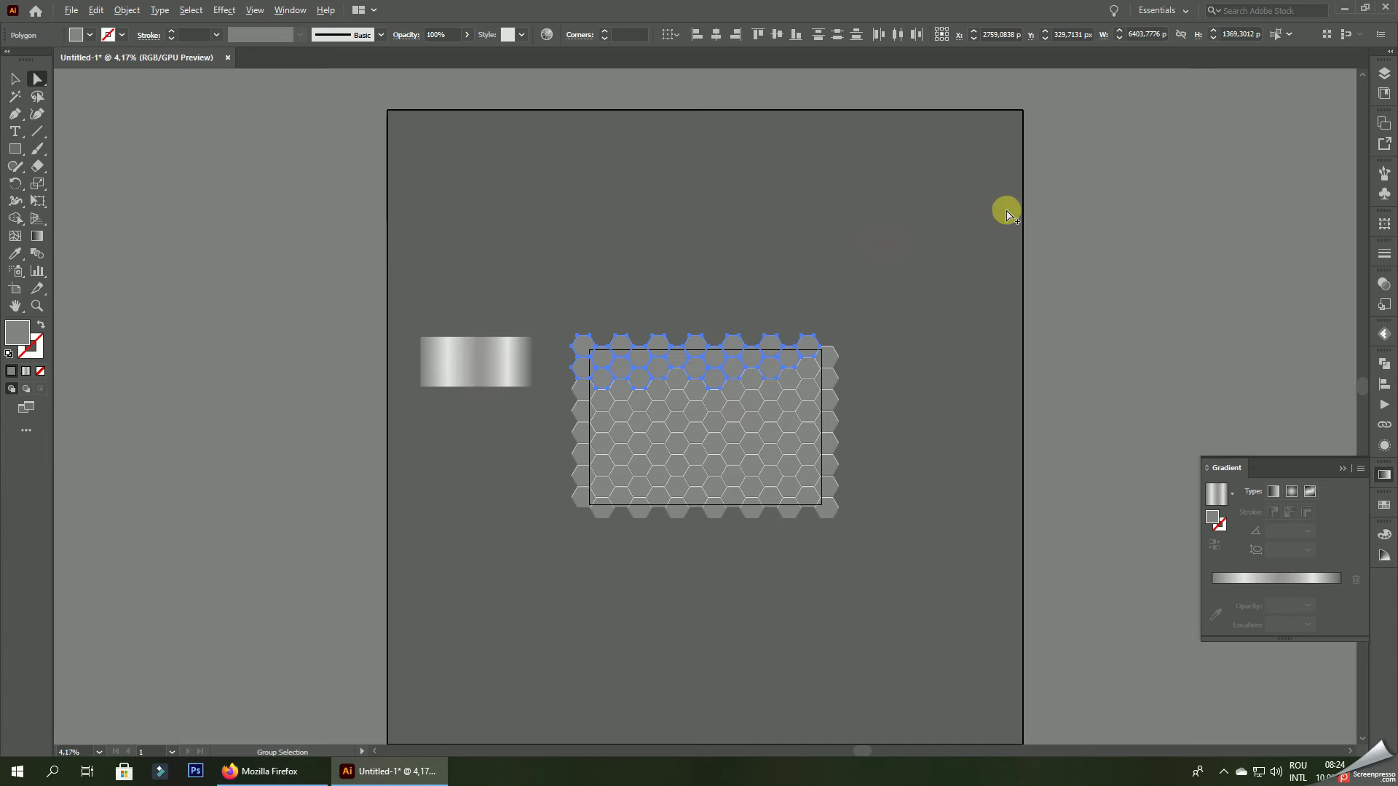
{"action": "left_click", "coordinate": [896, 335]}
{"action": "scroll", "coordinate": [699, 364], "scroll_direction": "up", "scroll_amount": 2}
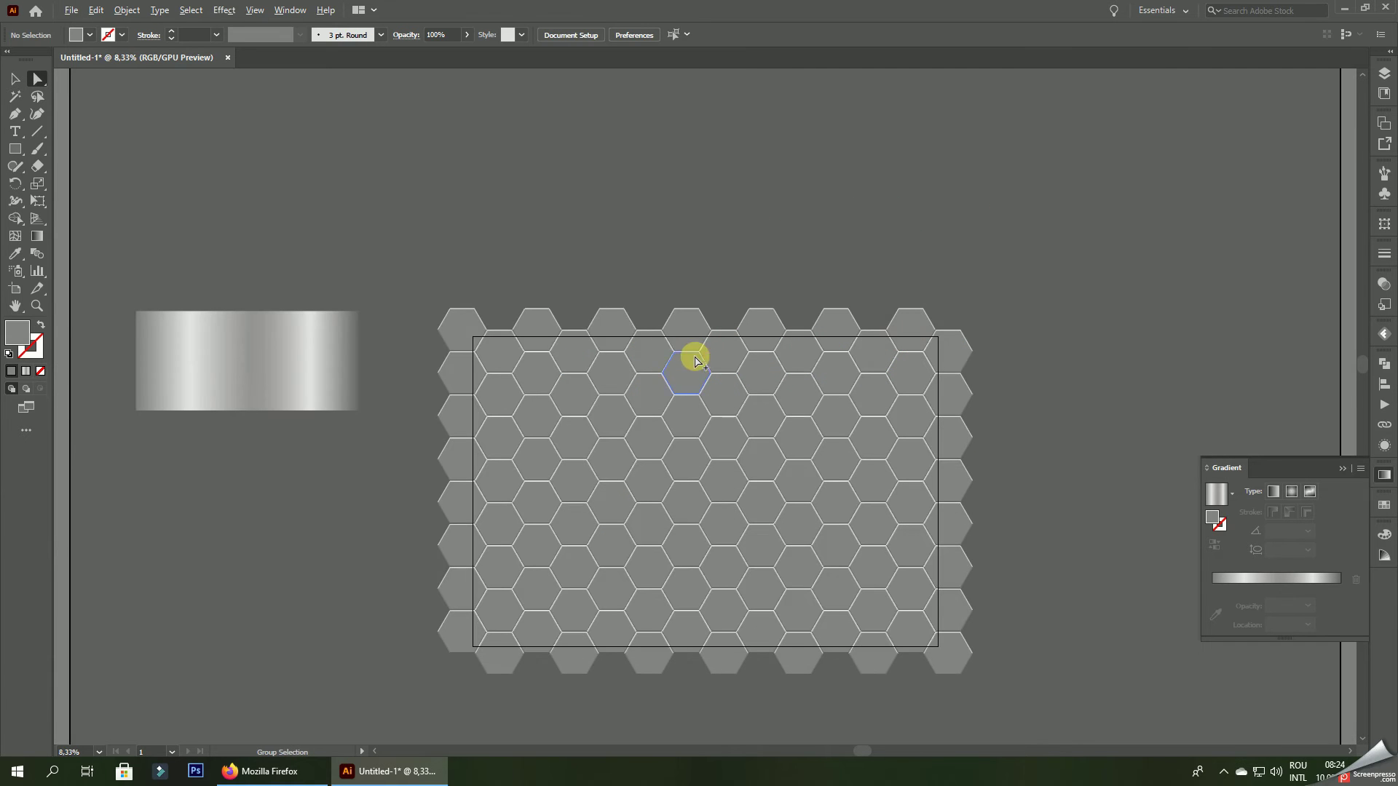
- Shift-select the upper-left, top-row and diagonal hexagons one by one with Direct Selection
{"action": "left_click", "coordinate": [587, 355]}
{"action": "scroll", "coordinate": [575, 349], "scroll_direction": "up", "scroll_amount": 2}
{"action": "left_click", "coordinate": [530, 336], "text": "shift"}
{"action": "left_click", "coordinate": [546, 400], "text": "shift"}
{"action": "left_click", "coordinate": [484, 371], "text": "shift"}
{"action": "left_click", "coordinate": [410, 325], "text": "shift"}
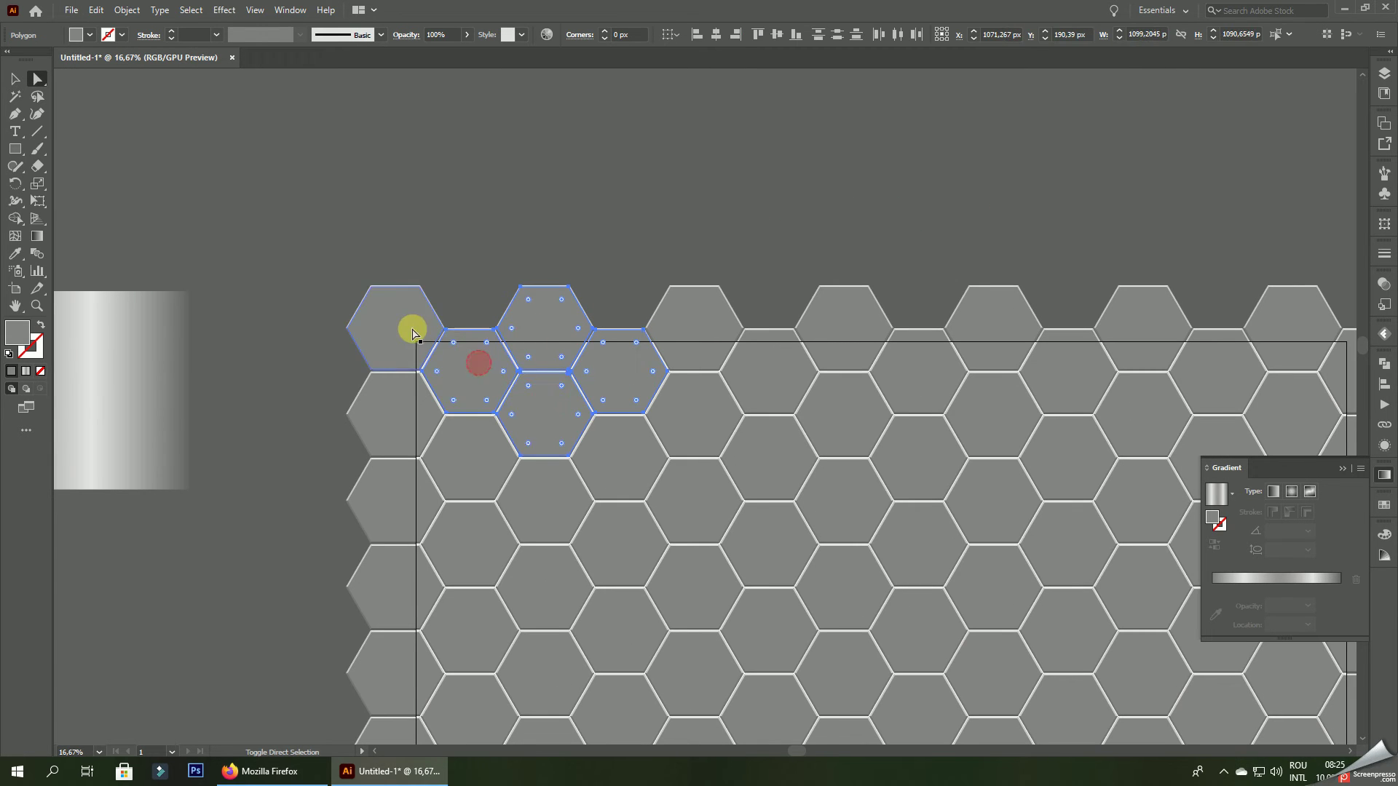
{"action": "left_click", "coordinate": [405, 401], "text": "shift"}
{"action": "left_click", "coordinate": [463, 454], "text": "shift"}
{"action": "left_click", "coordinate": [415, 501], "text": "shift"}
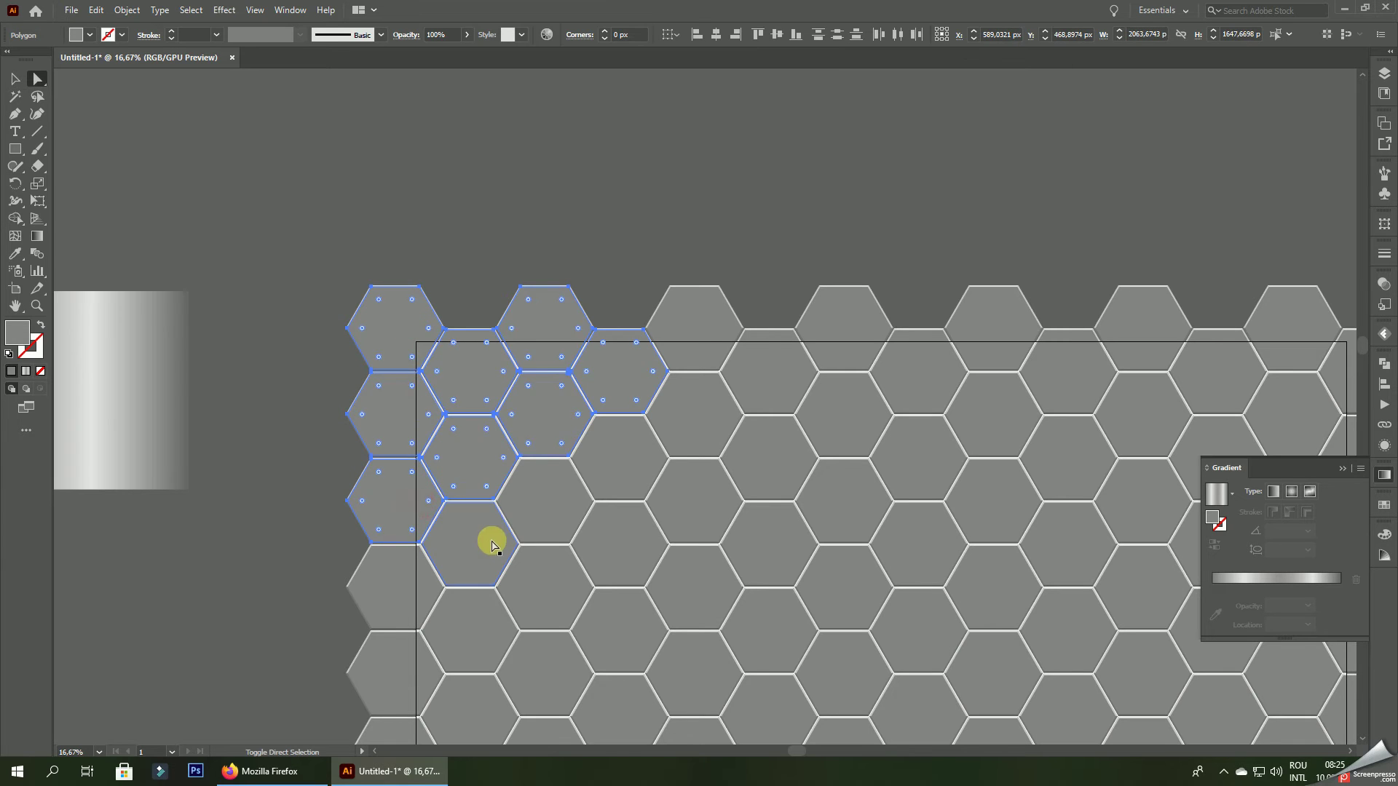
{"action": "left_click", "coordinate": [491, 541], "text": "shift"}
{"action": "left_click", "coordinate": [550, 507], "text": "shift"}
{"action": "left_click", "coordinate": [627, 459], "text": "shift"}
{"action": "left_click", "coordinate": [690, 410], "text": "shift"}
{"action": "left_click", "coordinate": [703, 335], "text": "shift"}
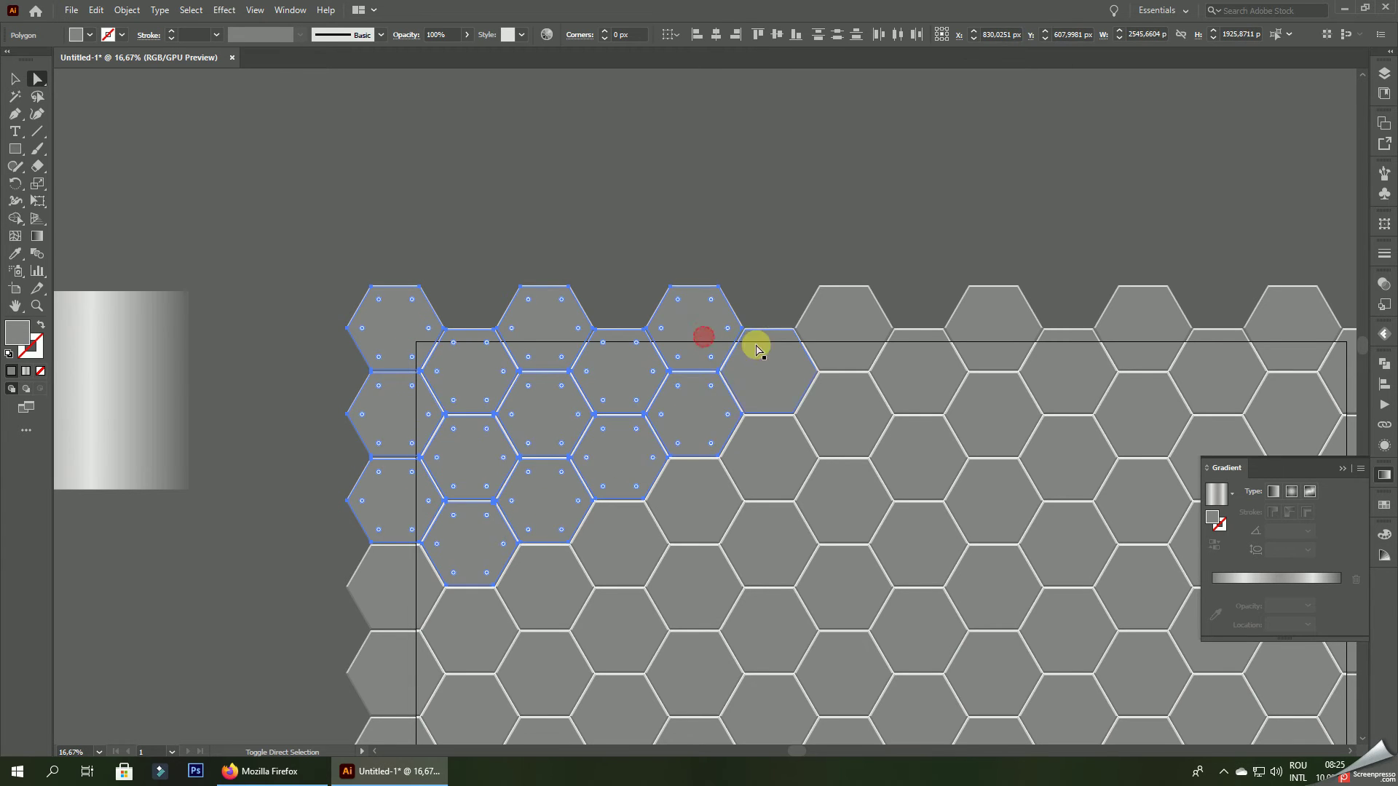
{"action": "left_click", "coordinate": [765, 353], "text": "shift"}
{"action": "left_click", "coordinate": [836, 324], "text": "shift"}
{"action": "left_click", "coordinate": [927, 365], "text": "shift"}
{"action": "left_click", "coordinate": [843, 418], "text": "shift"}
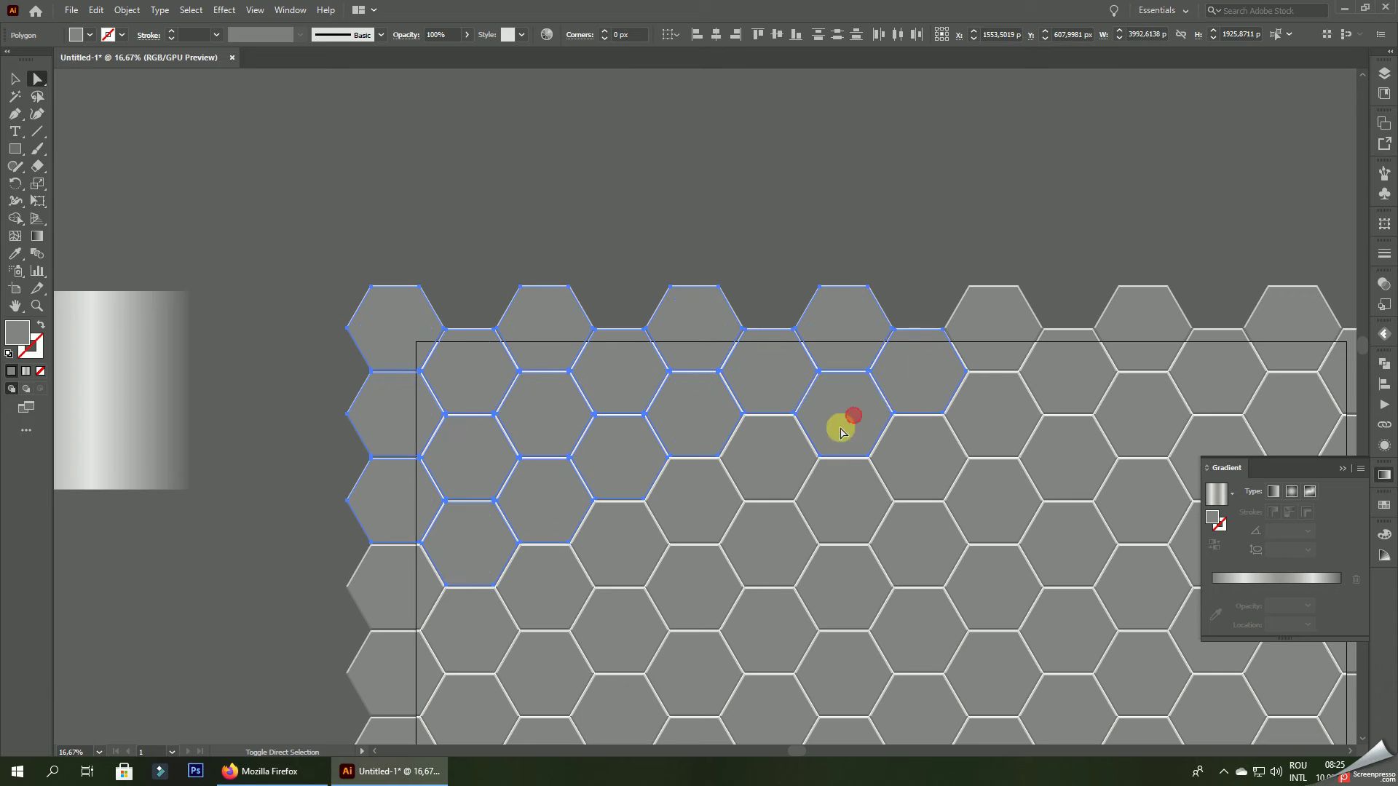
{"action": "left_click", "coordinate": [770, 480], "text": "shift"}
{"action": "left_click", "coordinate": [707, 512], "text": "shift"}
{"action": "left_click", "coordinate": [625, 544], "text": "shift"}
{"action": "left_click", "coordinate": [562, 575], "text": "shift"}
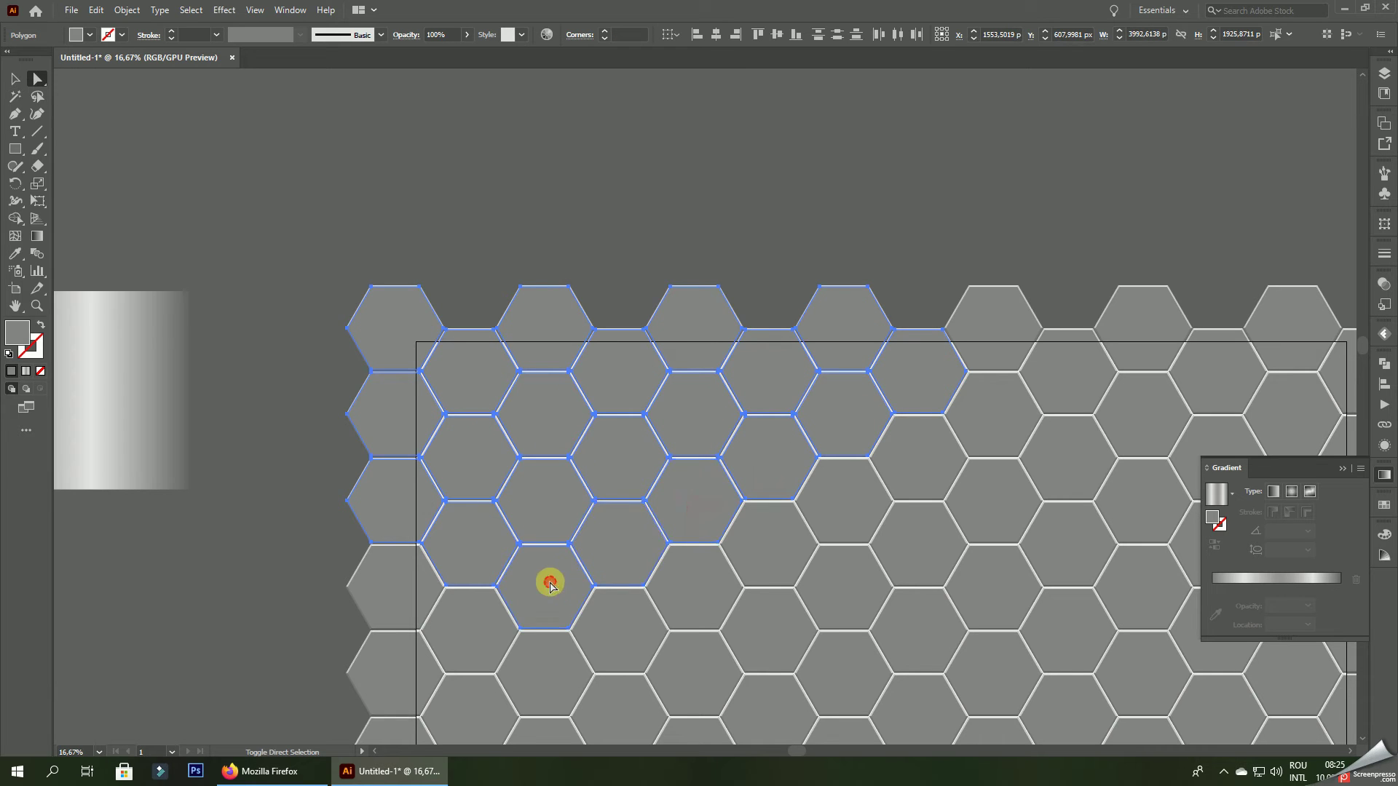
{"action": "left_click", "coordinate": [471, 623], "text": "shift"}
{"action": "left_click", "coordinate": [374, 665], "text": "shift"}
{"action": "left_click", "coordinate": [387, 587], "text": "shift"}
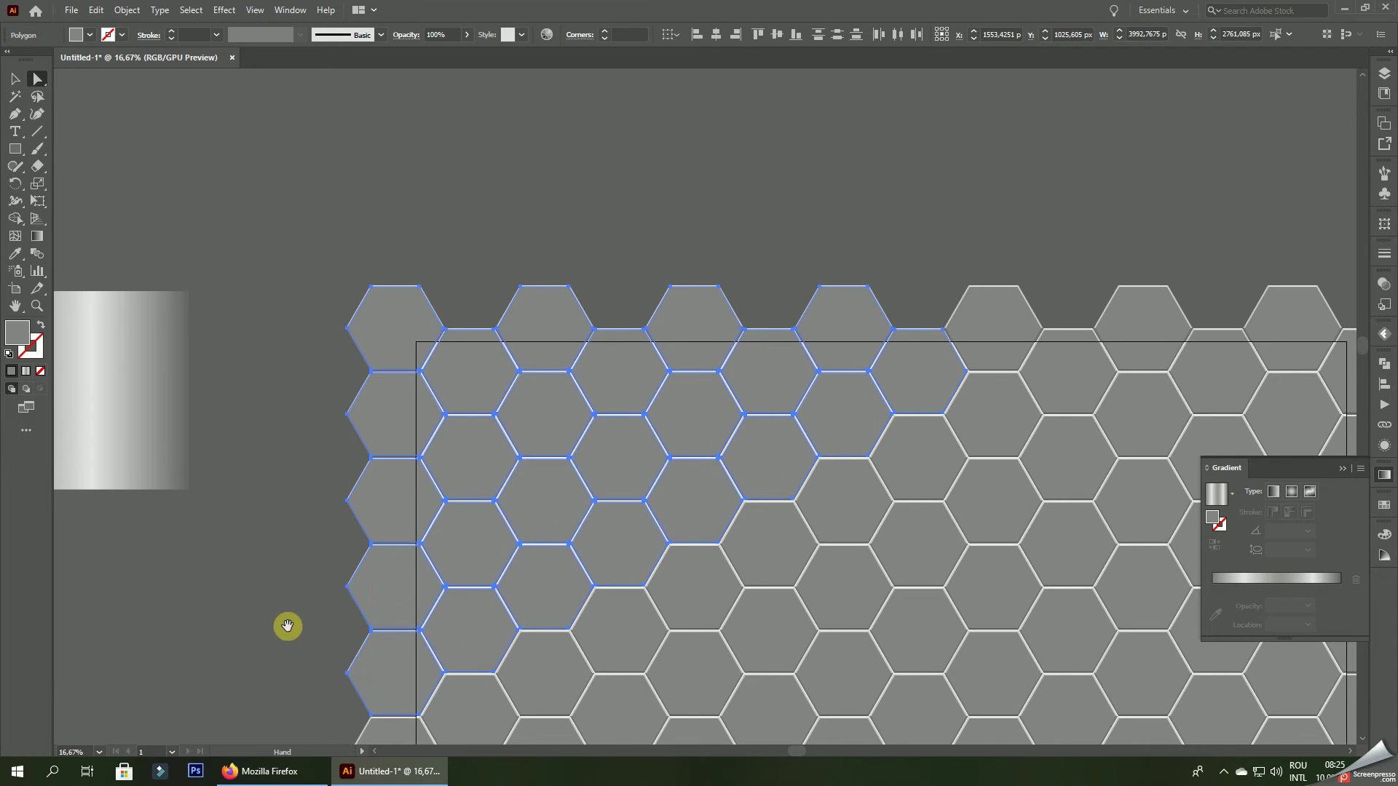
- Add the lower rows and the first six columns of hexagons to the selection
{"action": "left_click_drag", "start_coordinate": [286, 627], "coordinate": [260, 222]}
{"action": "left_click", "coordinate": [356, 351], "text": "shift"}
{"action": "left_click", "coordinate": [440, 319], "text": "shift"}
{"action": "left_click", "coordinate": [440, 399], "text": "shift"}
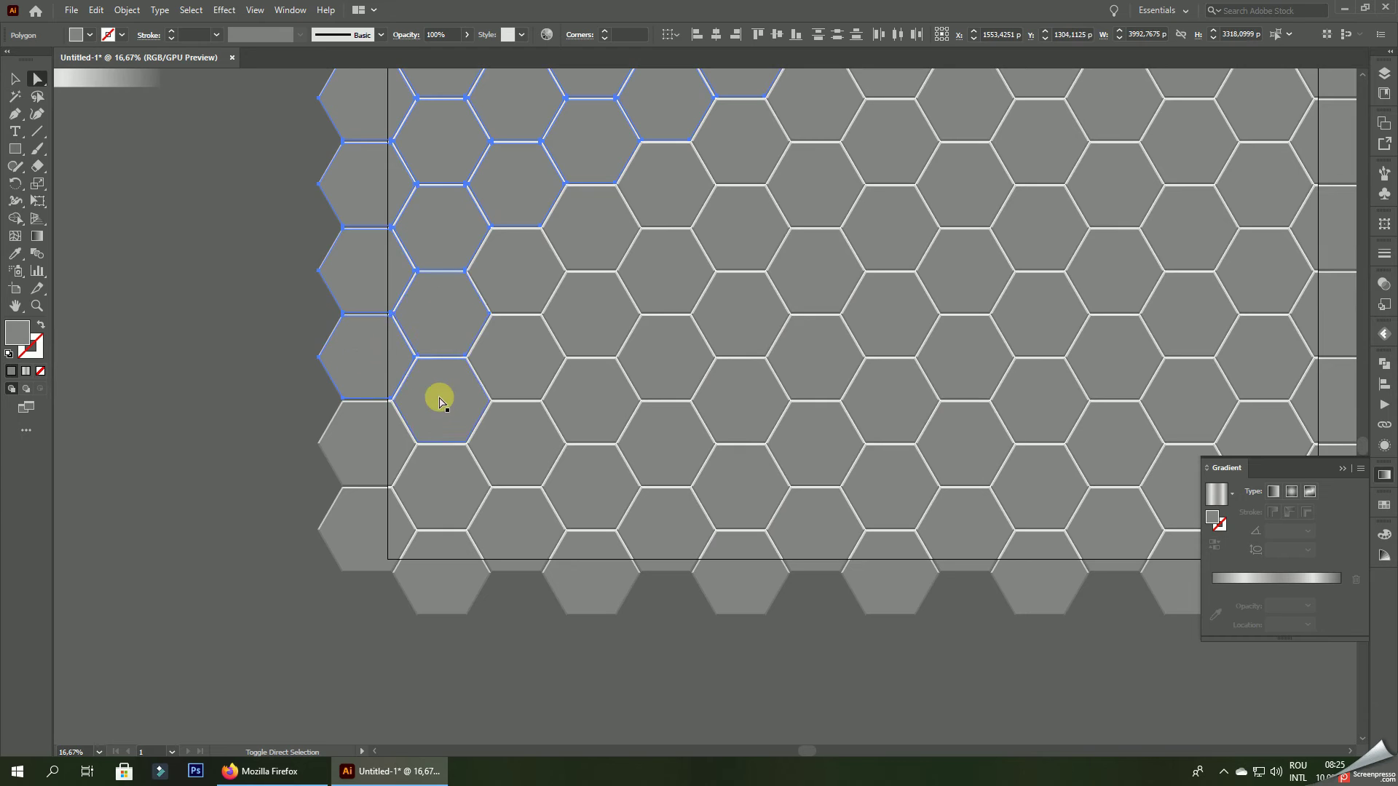
{"action": "left_click", "coordinate": [377, 440], "text": "shift"}
{"action": "left_click", "coordinate": [369, 521], "text": "shift"}
{"action": "left_click", "coordinate": [455, 555], "text": "shift"}
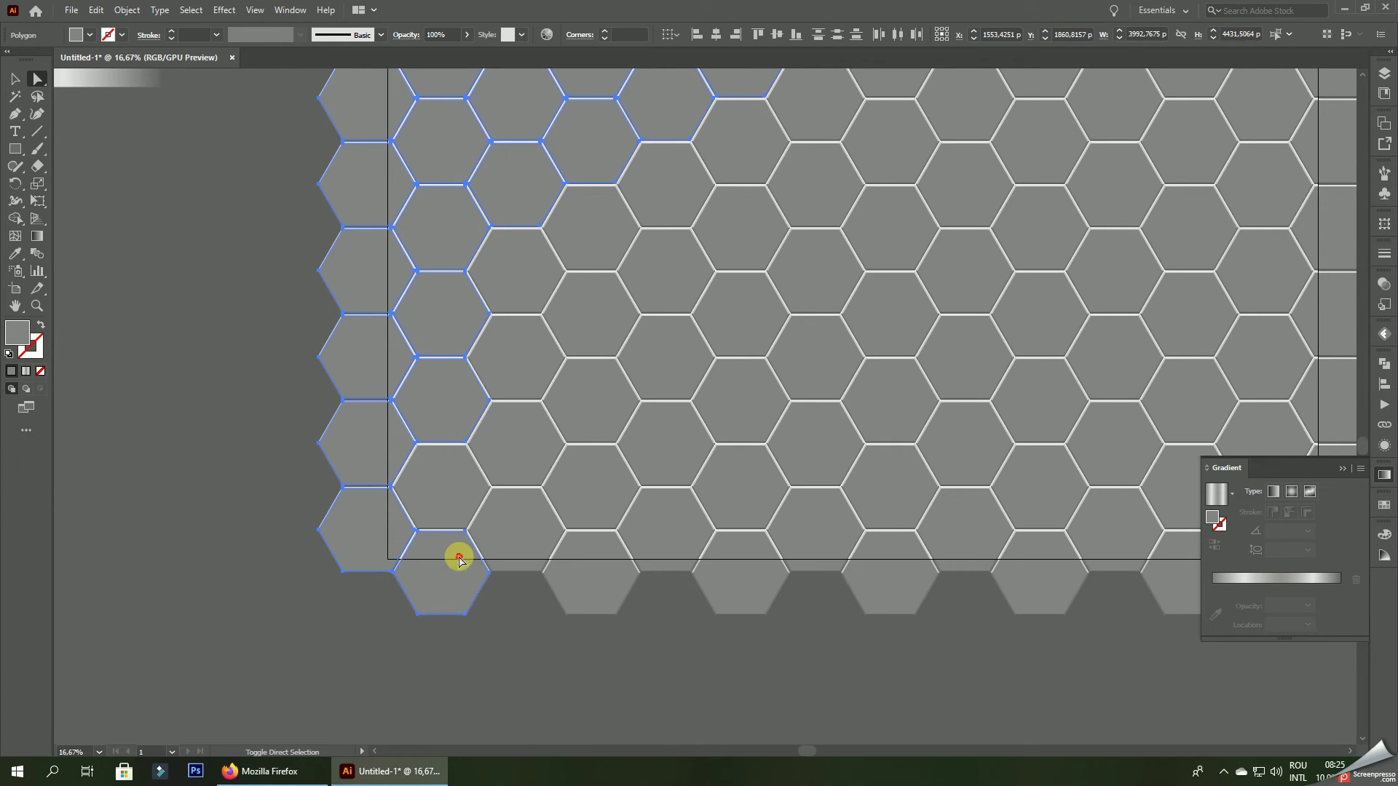
{"action": "left_click", "coordinate": [448, 498], "text": "shift"}
{"action": "left_click", "coordinate": [520, 452], "text": "shift"}
{"action": "left_click", "coordinate": [540, 356], "text": "shift"}
{"action": "left_click", "coordinate": [535, 269], "text": "shift"}
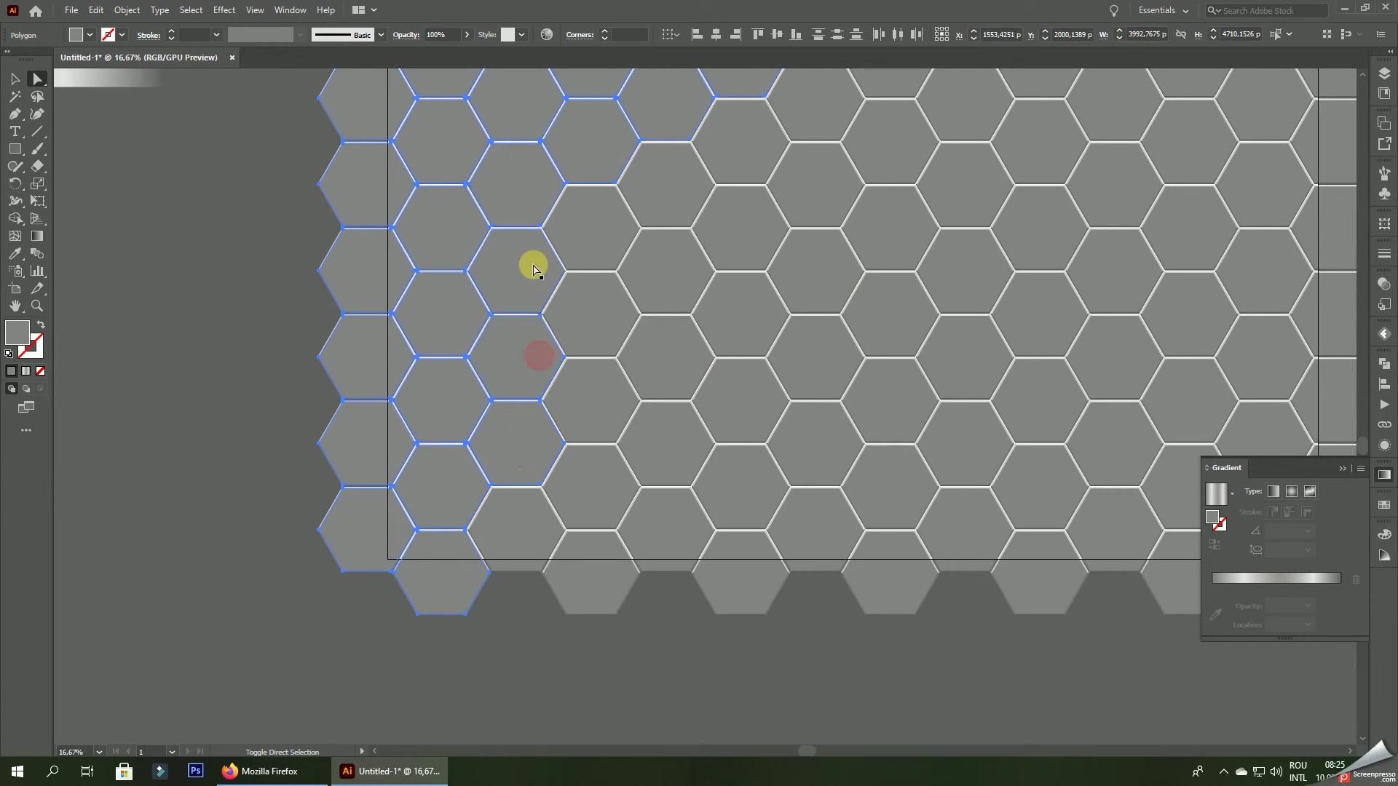
{"action": "left_click", "coordinate": [589, 223], "text": "shift"}
{"action": "left_click", "coordinate": [608, 315], "text": "shift"}
{"action": "left_click", "coordinate": [596, 378], "text": "shift"}
{"action": "left_click", "coordinate": [590, 480], "text": "shift"}
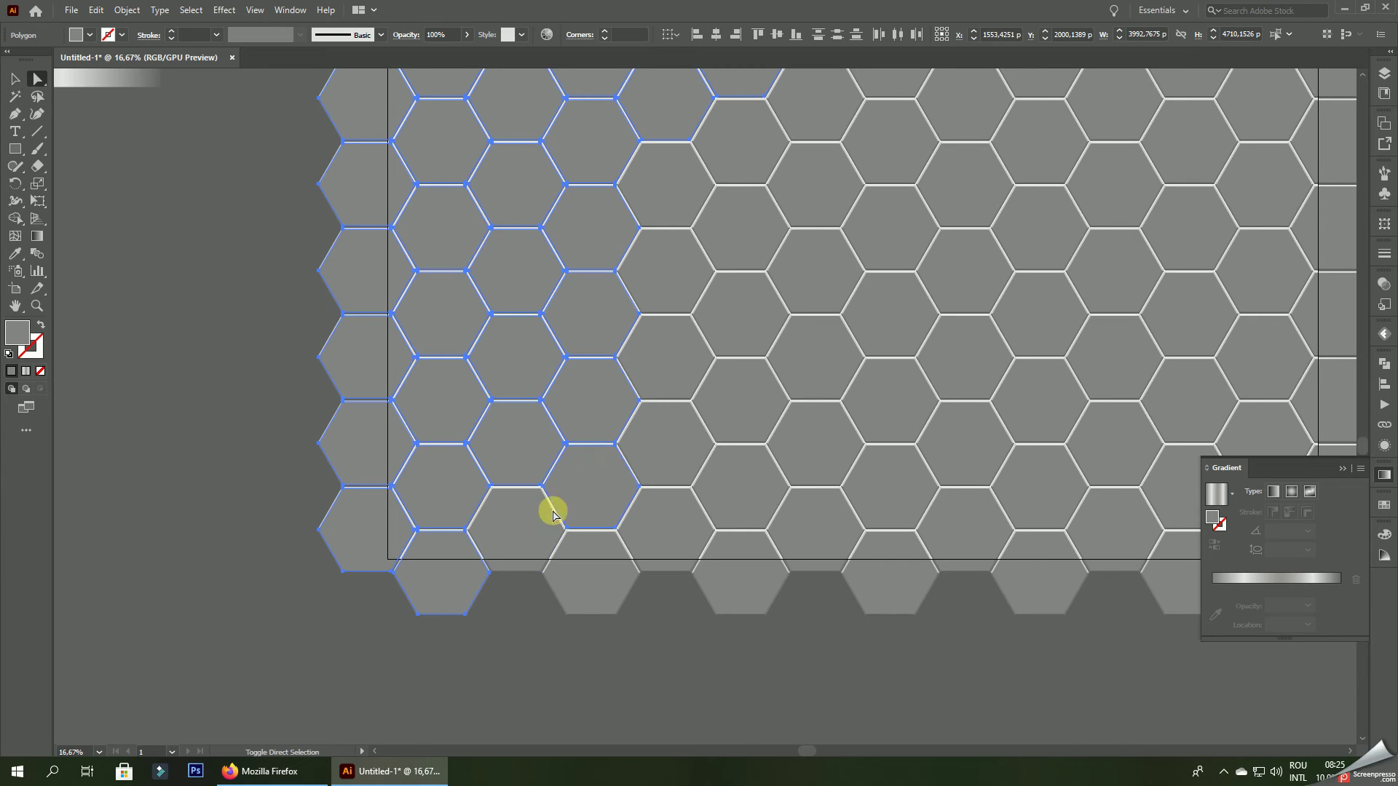
{"action": "left_click", "coordinate": [533, 541], "text": "shift"}
{"action": "left_click", "coordinate": [577, 572], "text": "shift"}
{"action": "left_click", "coordinate": [664, 537], "text": "shift"}
{"action": "left_click", "coordinate": [734, 564], "text": "shift"}
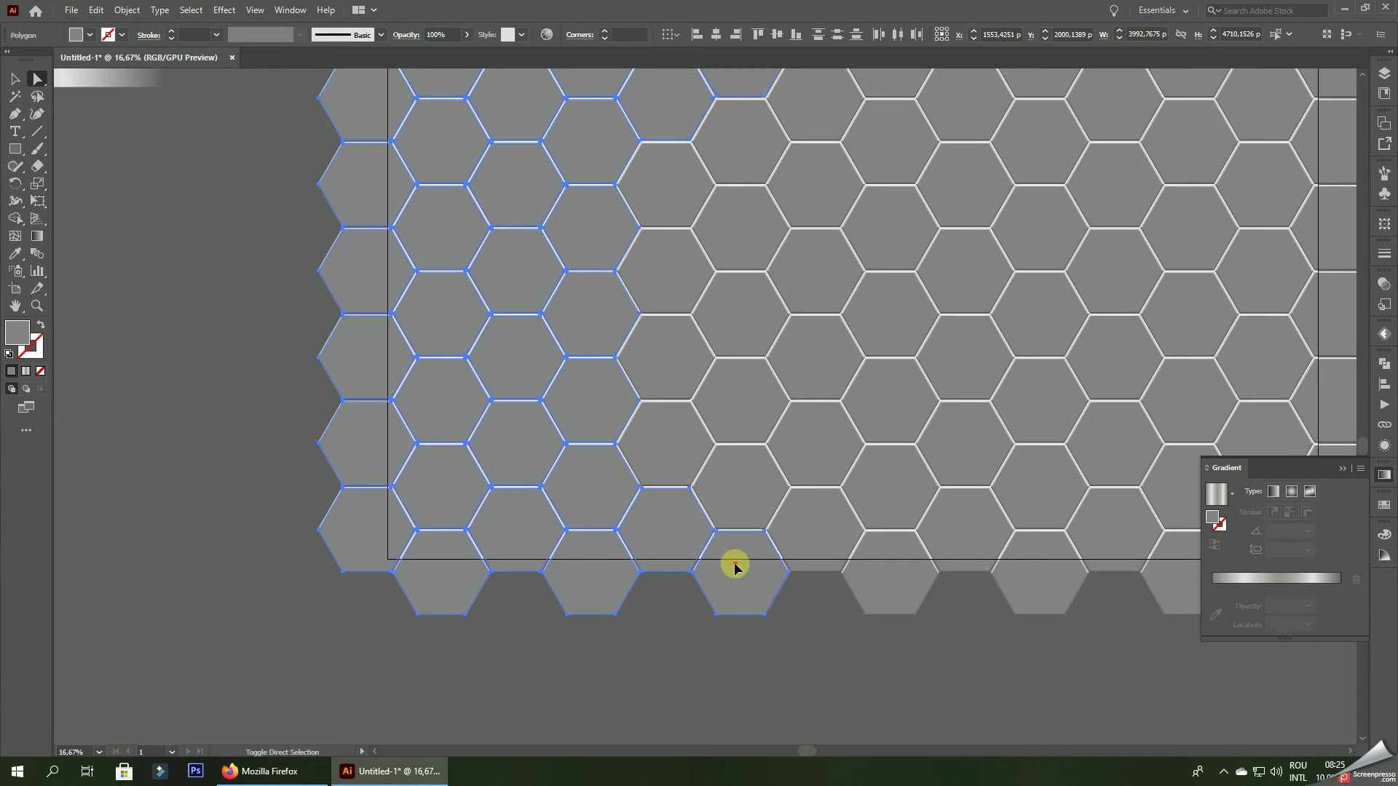
{"action": "left_click", "coordinate": [743, 482], "text": "shift"}
{"action": "left_click", "coordinate": [666, 431], "text": "shift"}
{"action": "left_click", "coordinate": [671, 356], "text": "shift"}
{"action": "left_click", "coordinate": [746, 396], "text": "shift"}
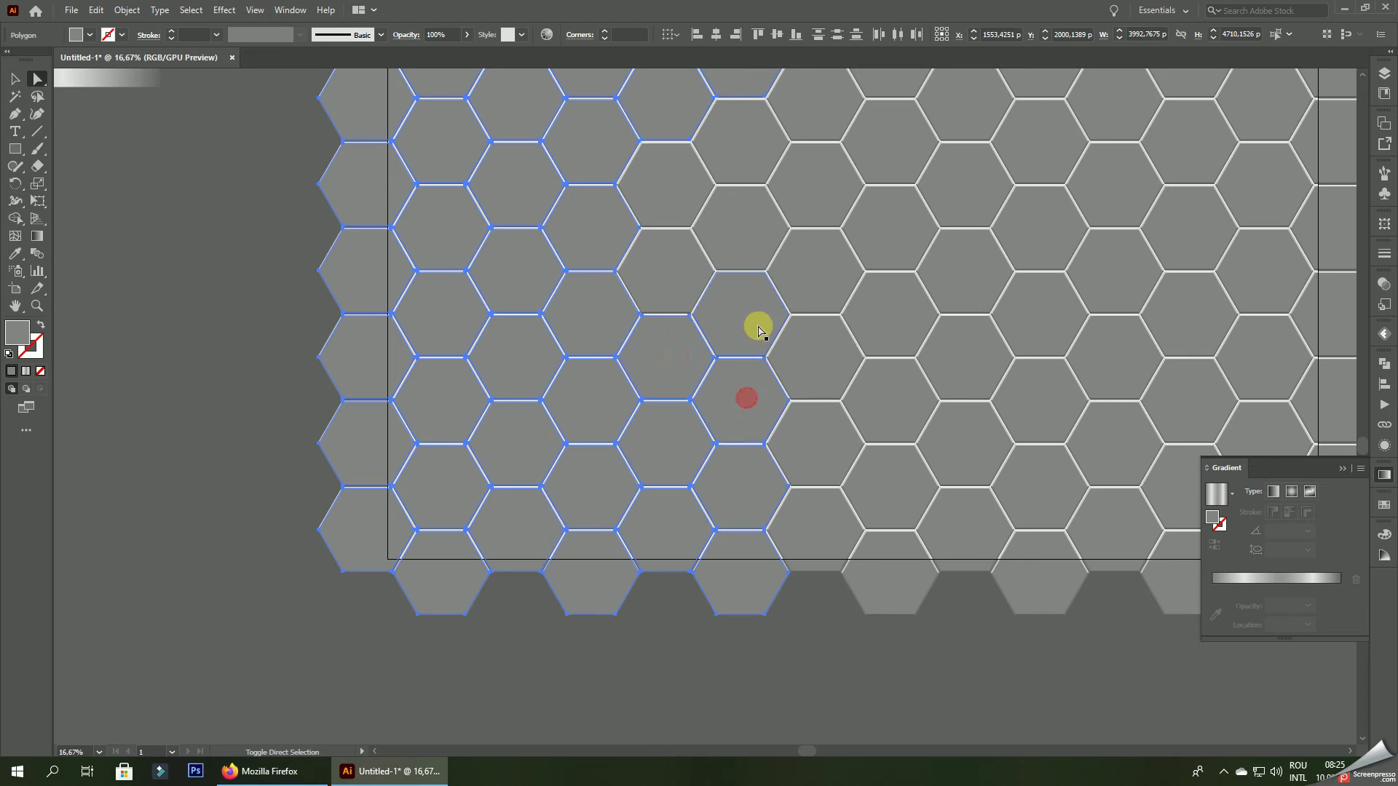
{"action": "left_click", "coordinate": [755, 325], "text": "shift"}
{"action": "left_click", "coordinate": [689, 280], "text": "shift"}
{"action": "left_click", "coordinate": [830, 434], "text": "shift"}
{"action": "left_click", "coordinate": [825, 534], "text": "shift"}
{"action": "left_click", "coordinate": [894, 570], "text": "shift"}
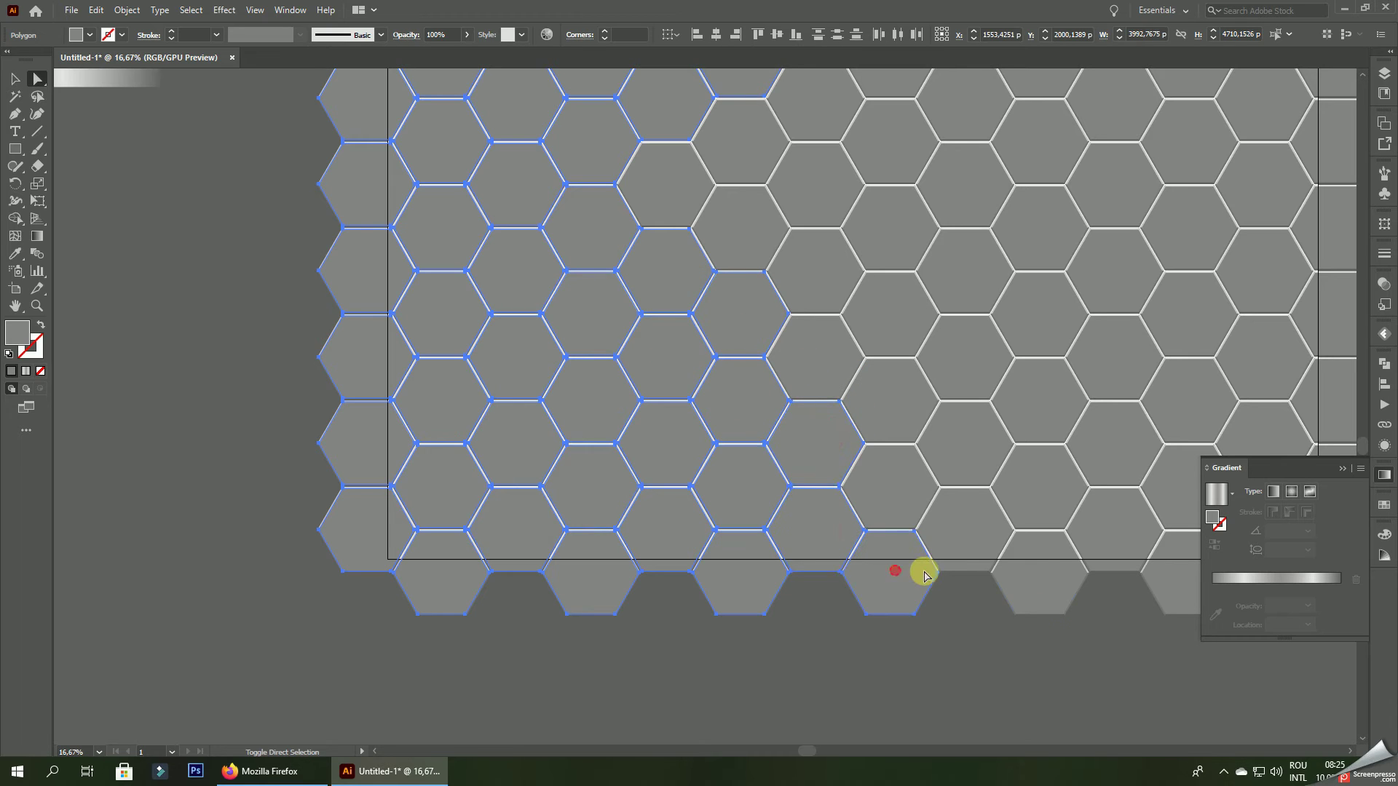
{"action": "left_click", "coordinate": [1038, 577], "text": "shift"}
{"action": "left_click", "coordinate": [977, 543], "text": "shift"}
{"action": "left_click", "coordinate": [1048, 502], "text": "shift"}
{"action": "left_click", "coordinate": [1126, 540], "text": "shift"}
{"action": "left_click", "coordinate": [1104, 407], "text": "shift"}
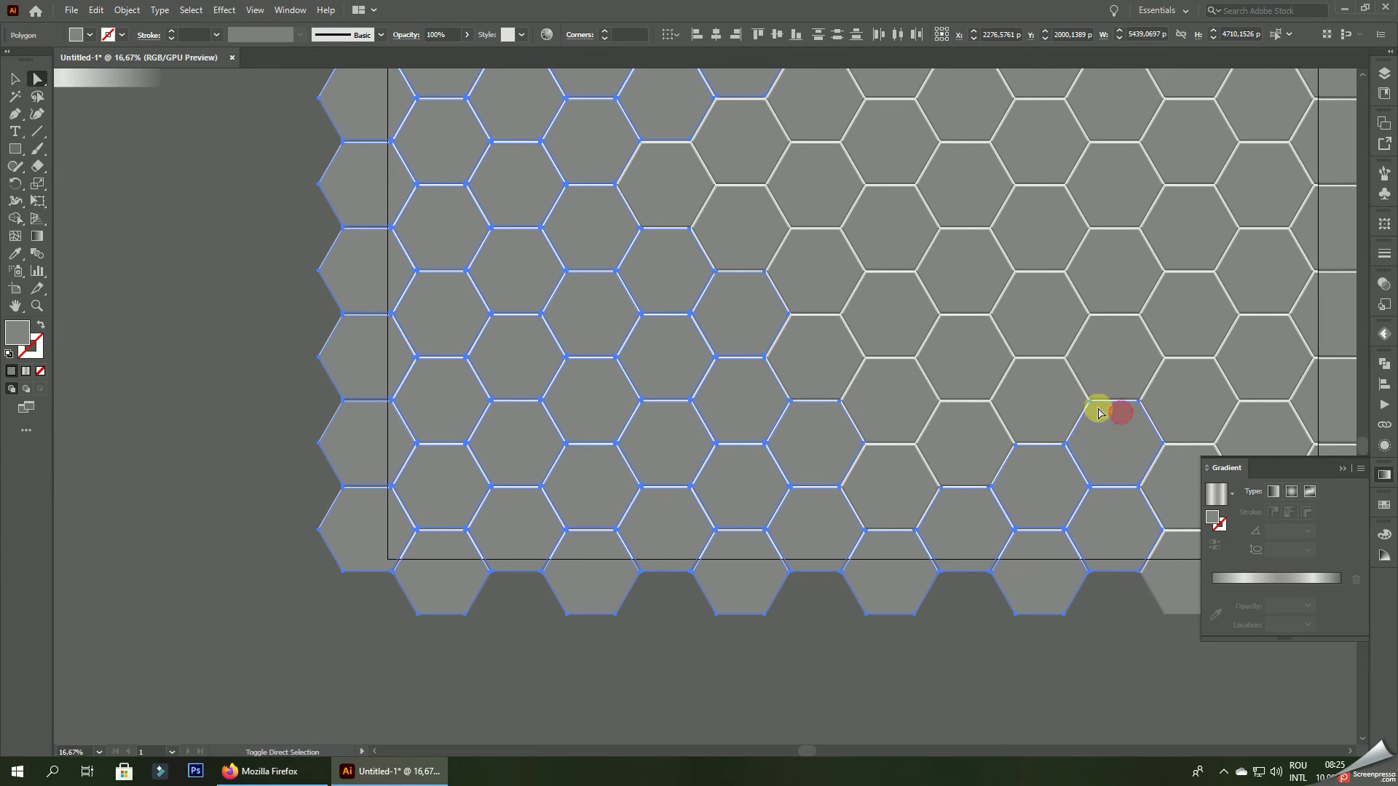
{"action": "left_click", "coordinate": [1047, 397], "text": "shift"}
{"action": "left_click", "coordinate": [977, 349], "text": "shift"}
{"action": "left_click", "coordinate": [906, 390], "text": "shift"}
{"action": "left_click", "coordinate": [824, 371], "text": "shift"}
{"action": "left_click", "coordinate": [823, 270], "text": "shift"}
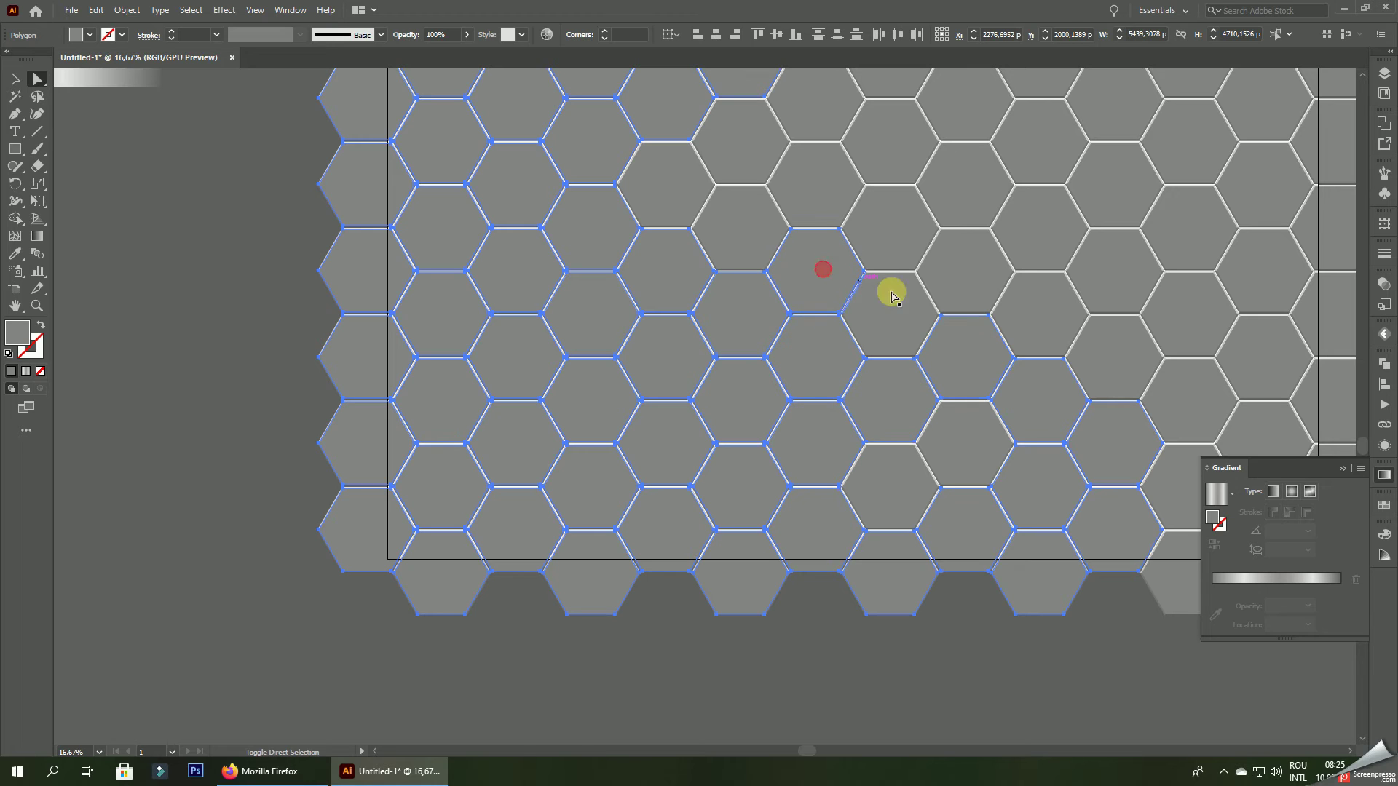
{"action": "left_click", "coordinate": [897, 298], "text": "shift"}
{"action": "left_click", "coordinate": [973, 445], "text": "shift"}
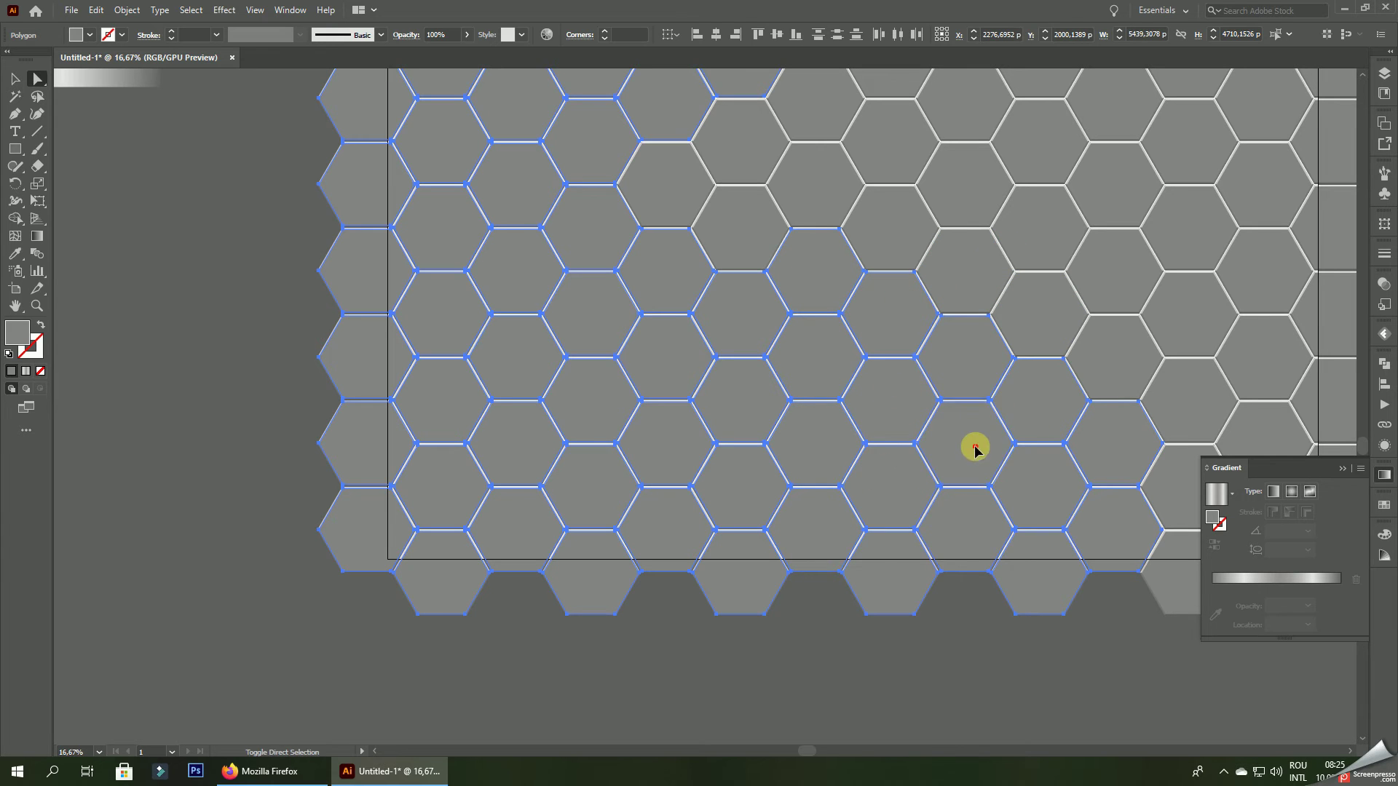
- Add the top-row, second-row and central diagonal hexagons to the selection
{"action": "left_click_drag", "start_coordinate": [951, 202], "coordinate": [634, 262]}
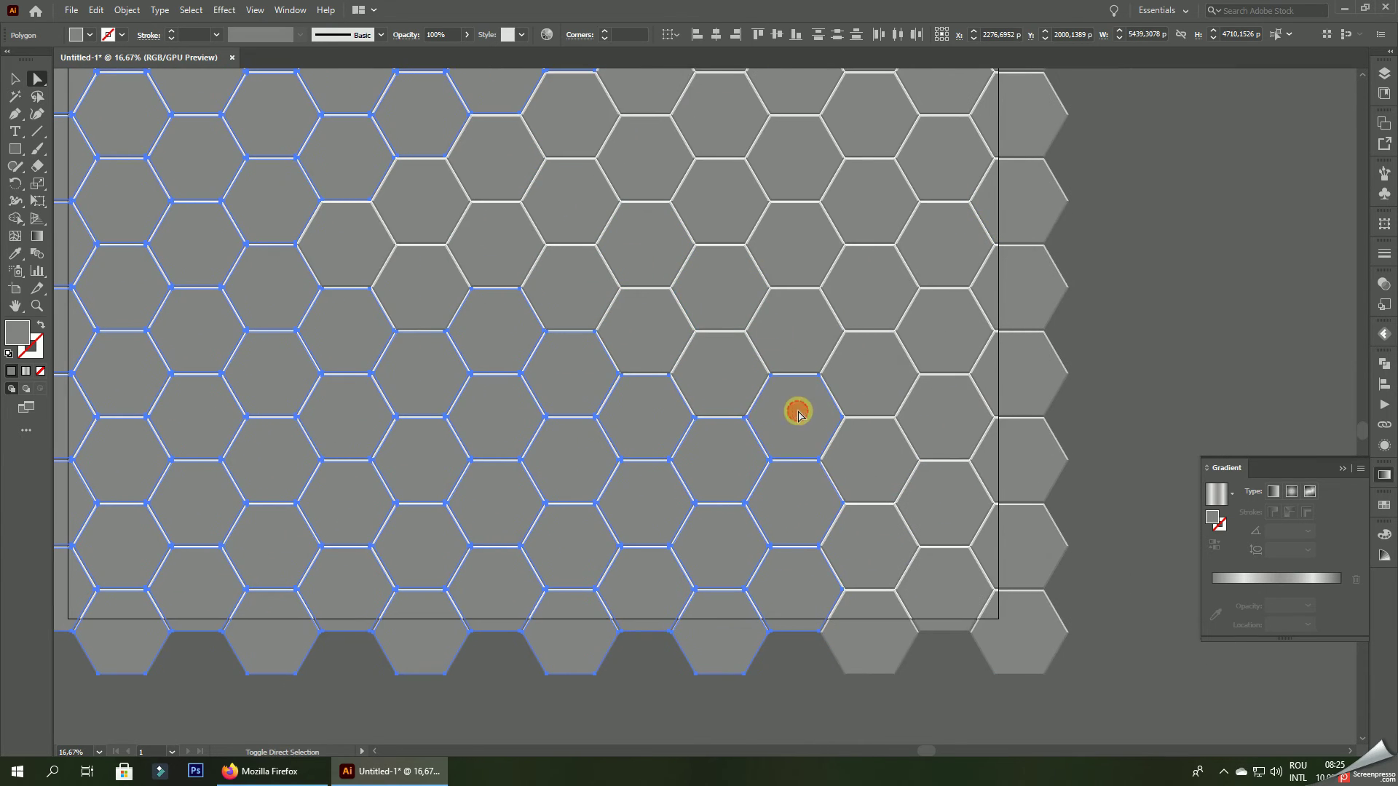
{"action": "left_click", "coordinate": [783, 328], "text": "shift"}
{"action": "left_click", "coordinate": [790, 250], "text": "shift"}
{"action": "left_click", "coordinate": [796, 173], "text": "shift"}
{"action": "left_click_drag", "start_coordinate": [800, 120], "coordinate": [804, 255]}
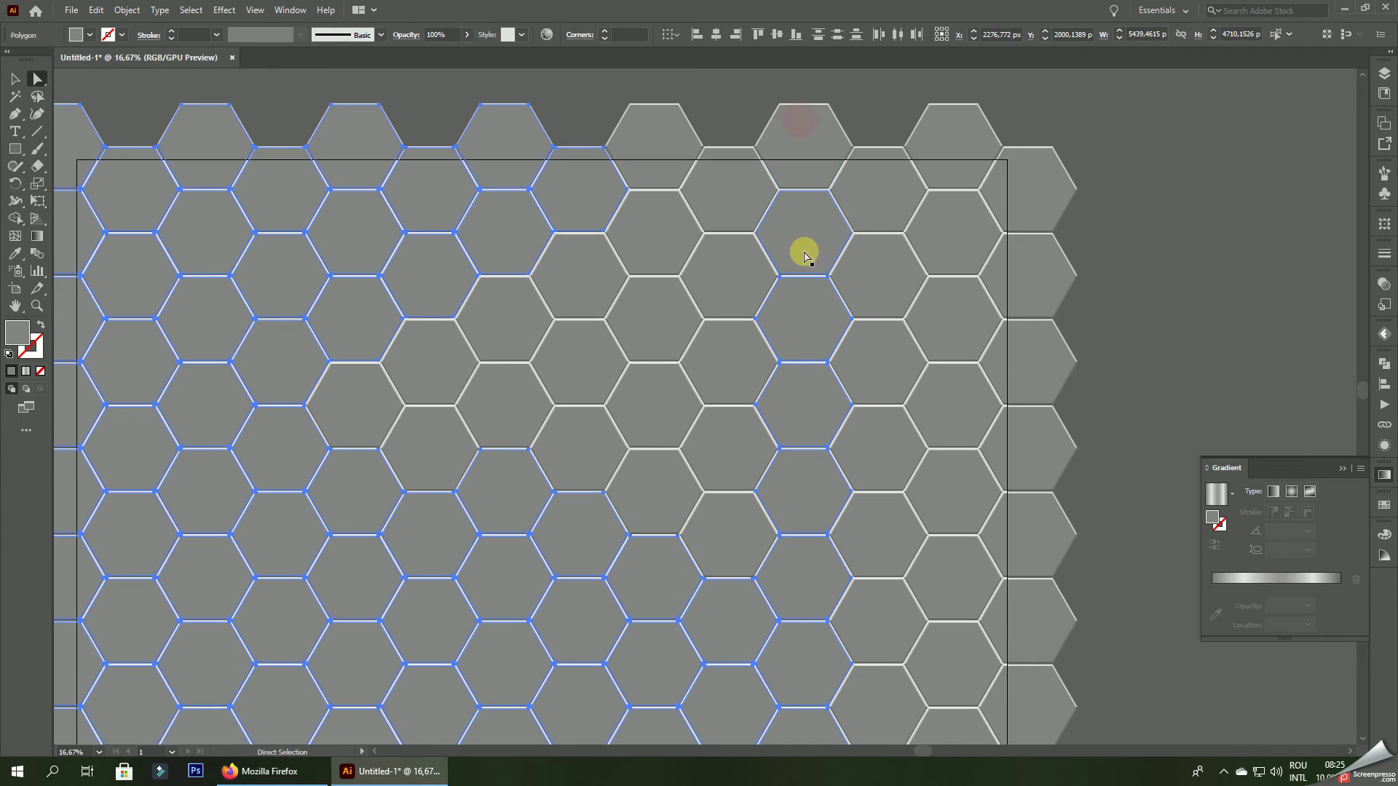
{"action": "left_click", "coordinate": [799, 150], "text": "shift"}
{"action": "left_click", "coordinate": [669, 140], "text": "shift"}
{"action": "left_click", "coordinate": [735, 192], "text": "shift"}
{"action": "left_click", "coordinate": [655, 222], "text": "shift"}
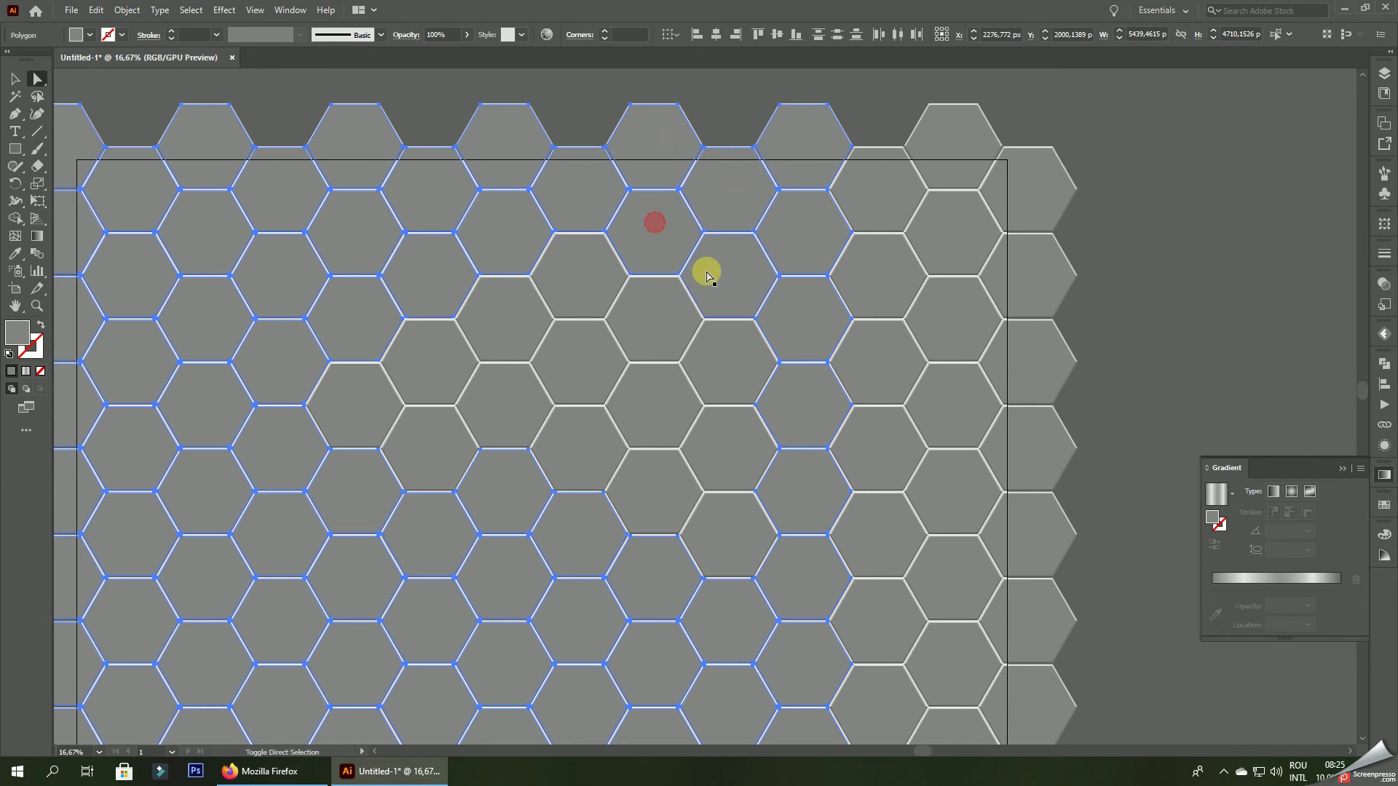
{"action": "left_click", "coordinate": [721, 274], "text": "shift"}
{"action": "left_click", "coordinate": [576, 283], "text": "shift"}
{"action": "left_click", "coordinate": [500, 322], "text": "shift"}
{"action": "left_click", "coordinate": [456, 362], "text": "shift"}
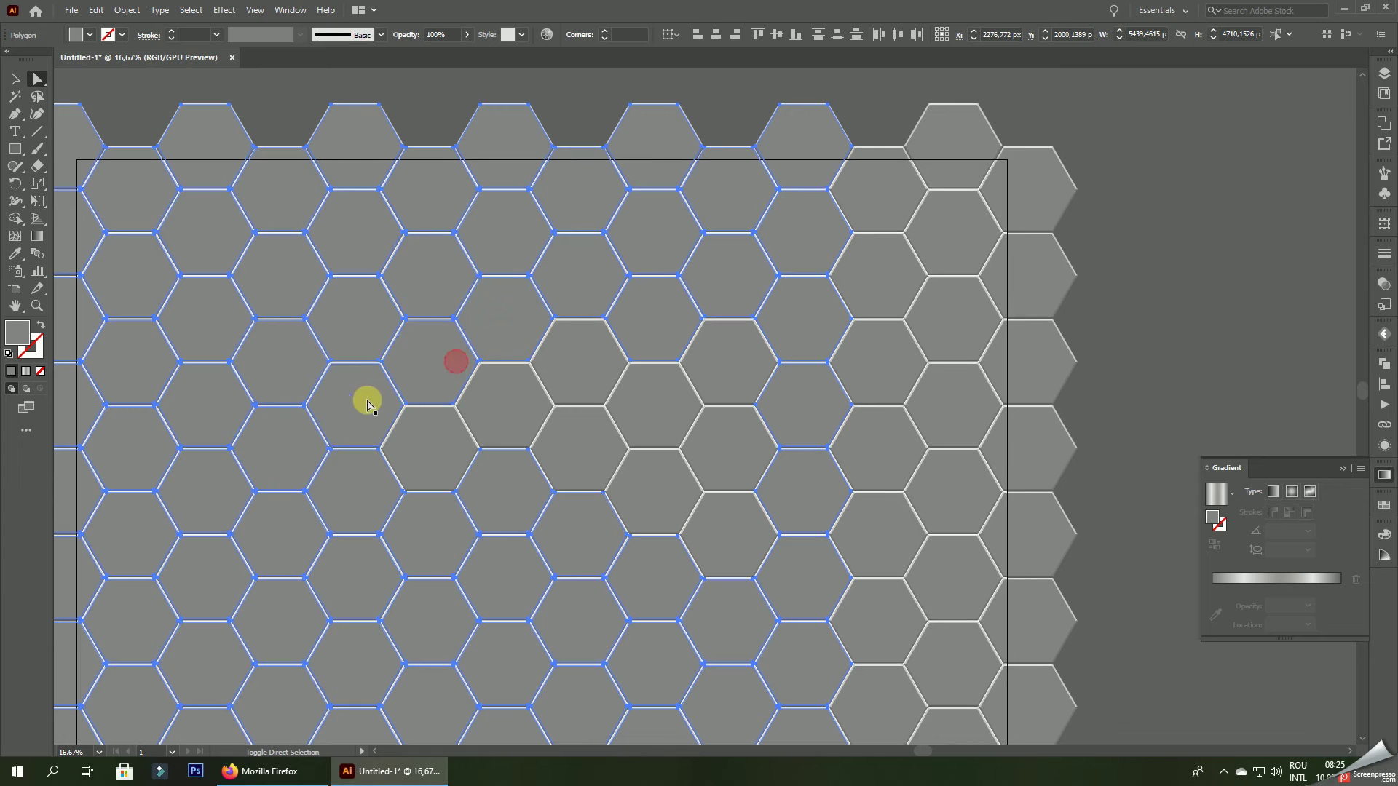
{"action": "left_click", "coordinate": [433, 435], "text": "shift"}
{"action": "left_click", "coordinate": [511, 404], "text": "shift"}
{"action": "left_click", "coordinate": [590, 433], "text": "shift"}
{"action": "left_click", "coordinate": [590, 373], "text": "shift"}
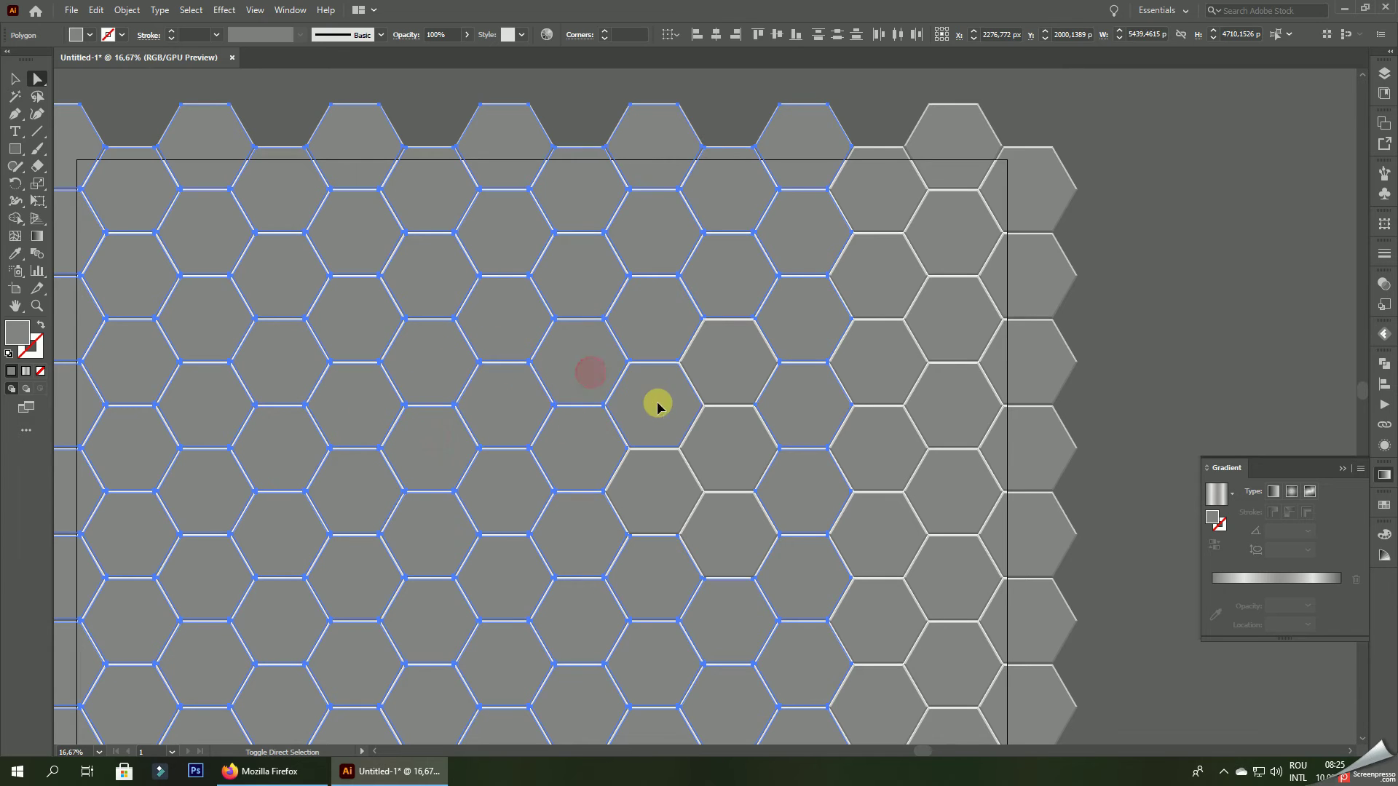
{"action": "left_click", "coordinate": [751, 356], "text": "shift"}
{"action": "left_click", "coordinate": [740, 456], "text": "shift"}
{"action": "left_click", "coordinate": [678, 496], "text": "shift"}
{"action": "left_click", "coordinate": [728, 534], "text": "shift"}
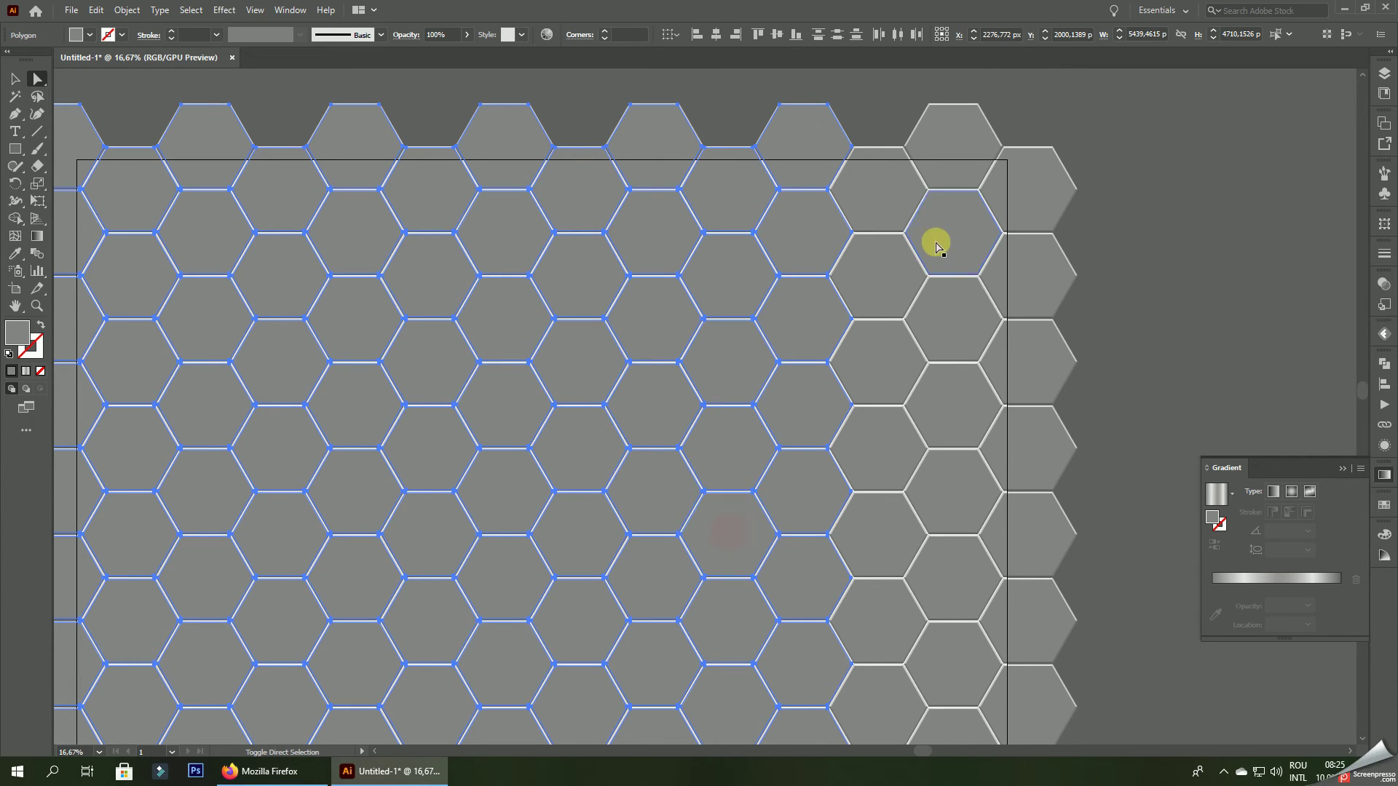
- Add the upper-right, right-edge and lower-right hexagons to the selection
{"action": "left_click", "coordinate": [884, 207], "text": "shift"}
{"action": "left_click", "coordinate": [948, 155], "text": "shift"}
{"action": "left_click", "coordinate": [1046, 191], "text": "shift"}
{"action": "left_click", "coordinate": [967, 226], "text": "shift"}
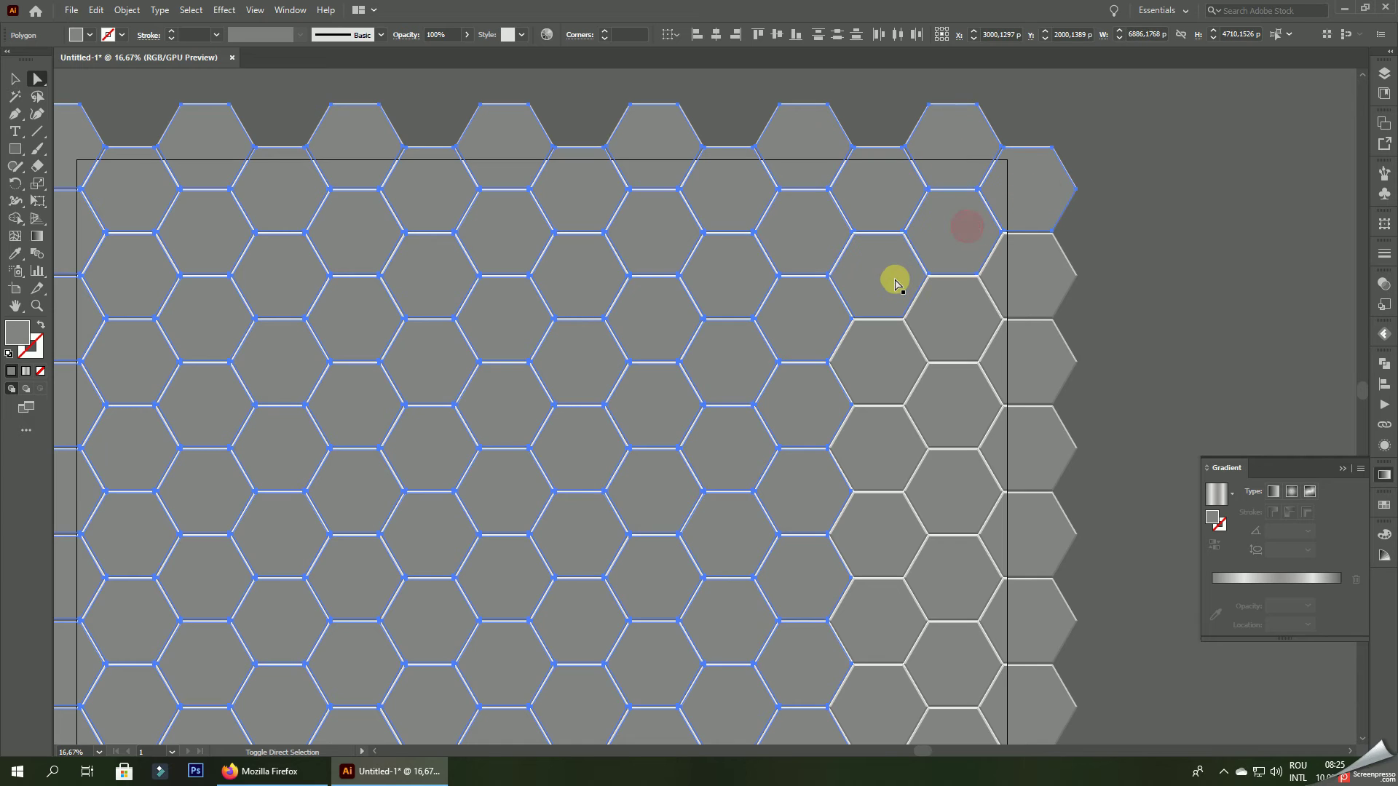
{"action": "left_click", "coordinate": [895, 284], "text": "shift"}
{"action": "left_click", "coordinate": [959, 324], "text": "shift"}
{"action": "left_click", "coordinate": [886, 353], "text": "shift"}
{"action": "left_click", "coordinate": [933, 397], "text": "shift"}
{"action": "left_click", "coordinate": [1016, 364], "text": "shift"}
{"action": "left_click", "coordinate": [1029, 292], "text": "shift"}
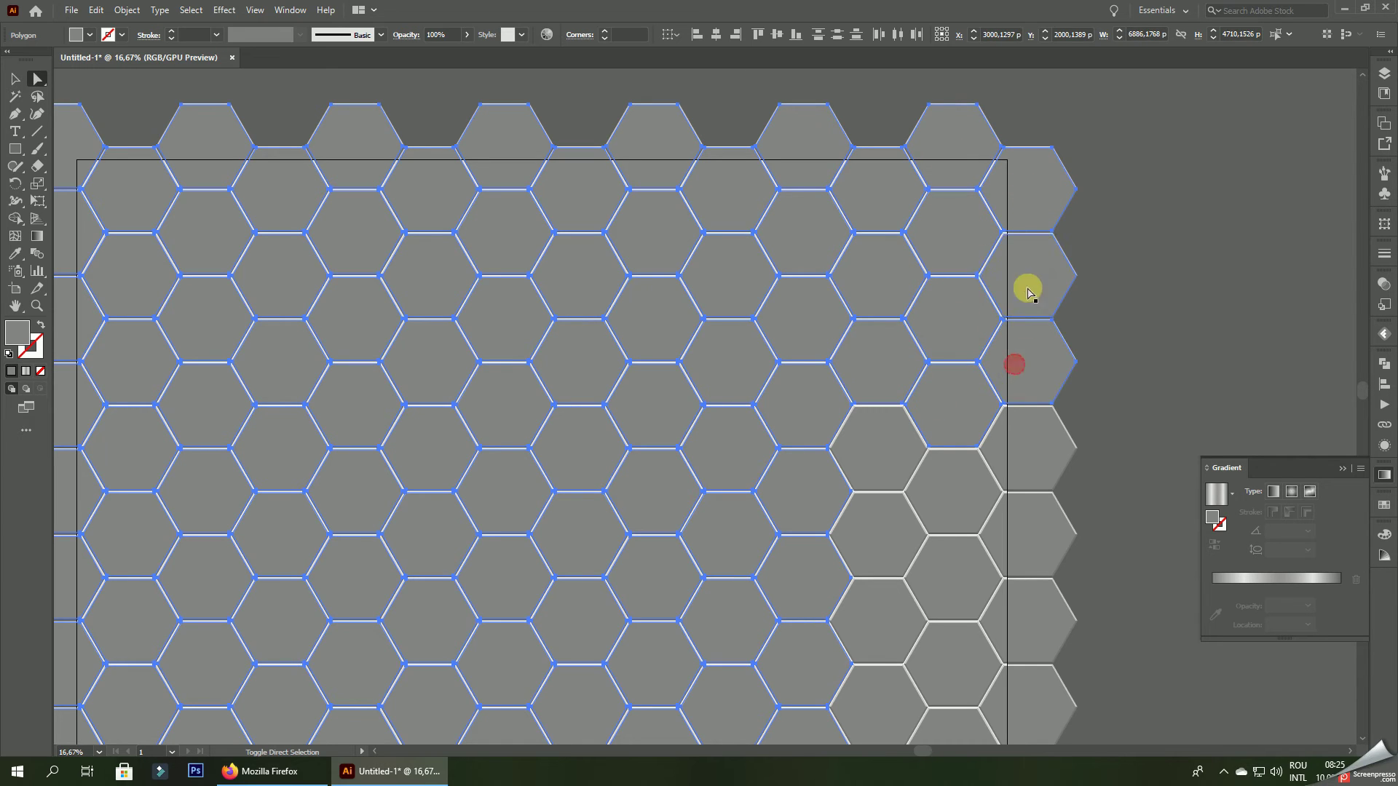
{"action": "left_click", "coordinate": [1034, 437], "text": "shift"}
{"action": "left_click", "coordinate": [972, 494], "text": "shift"}
{"action": "left_click", "coordinate": [881, 466], "text": "shift"}
{"action": "left_click", "coordinate": [876, 520], "text": "shift"}
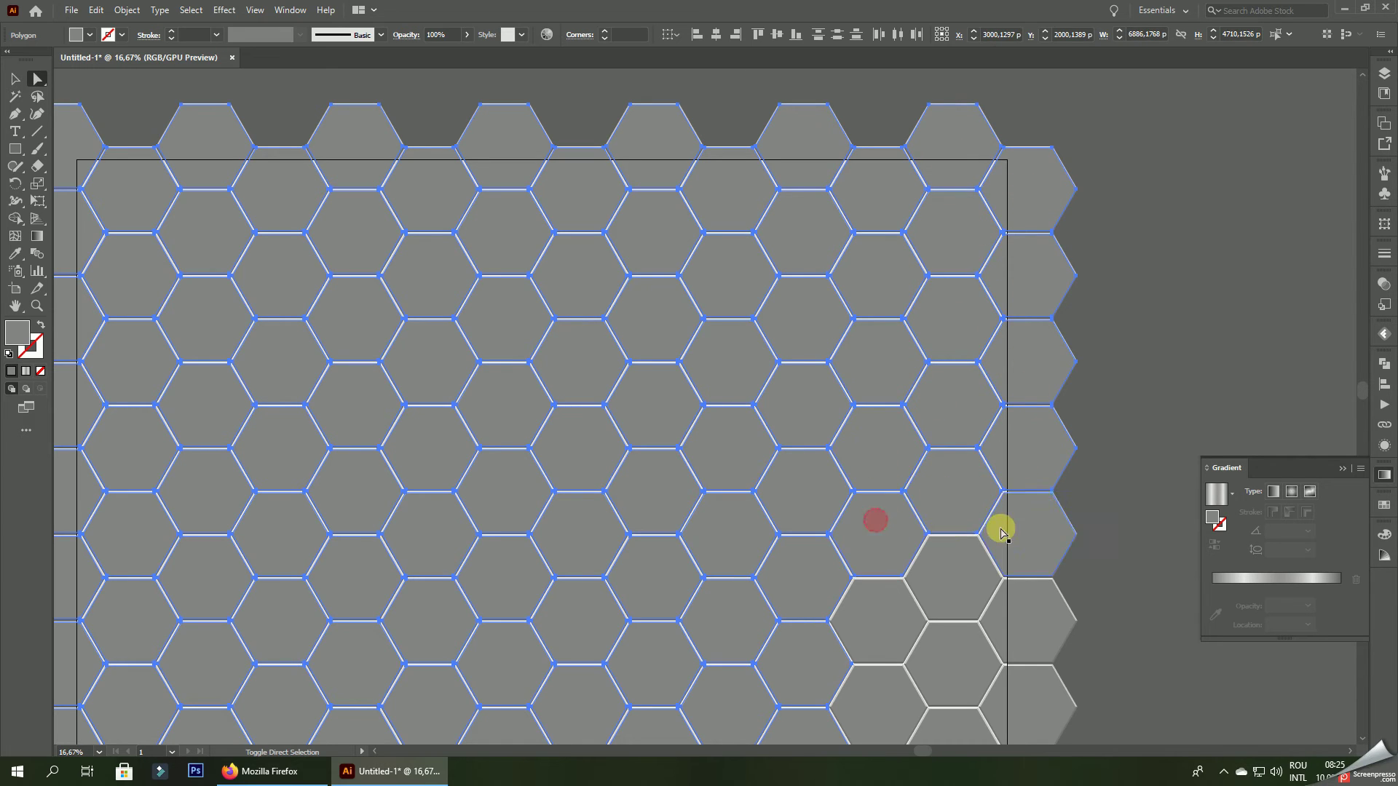
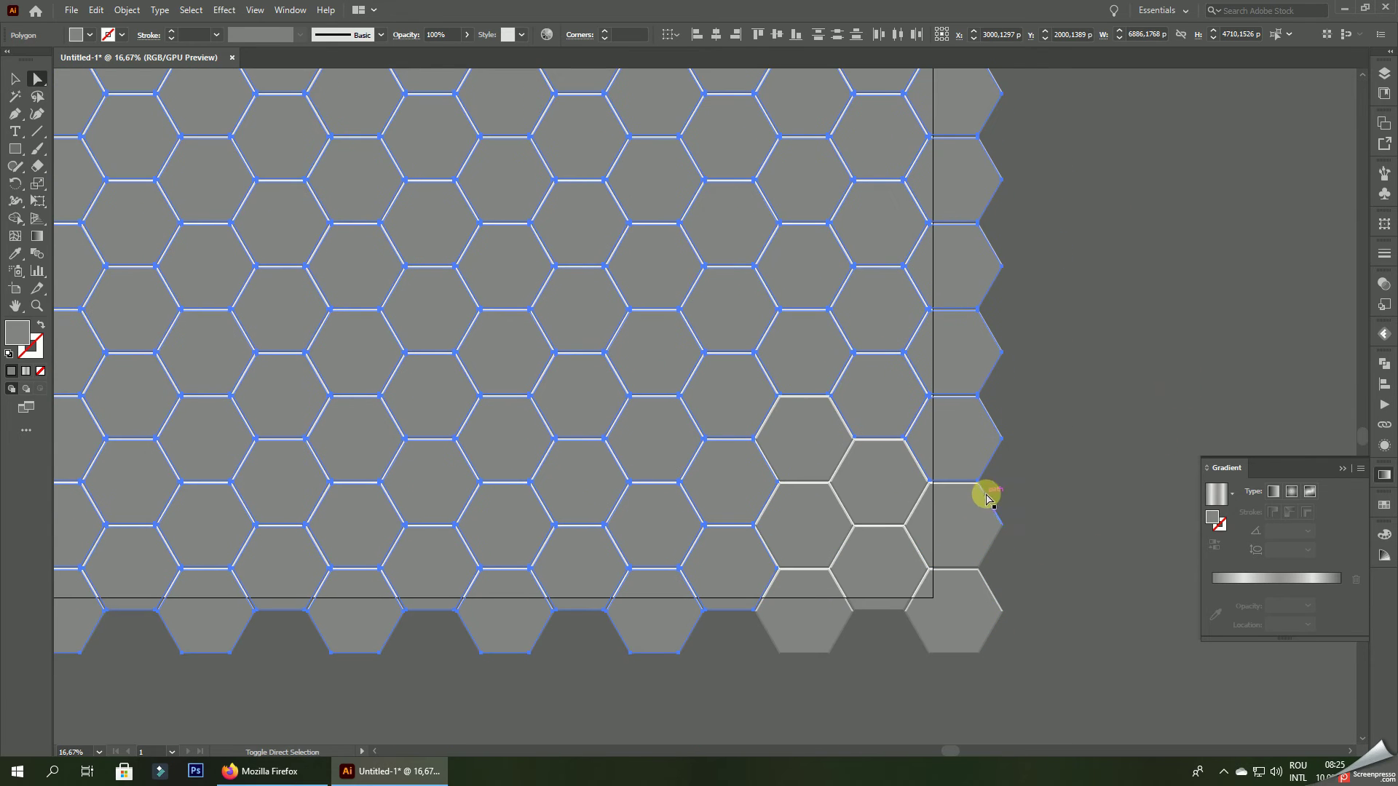
- Add the remaining lower-right hexagons to the selection
{"action": "left_click", "coordinate": [955, 599], "text": "shift"}
{"action": "left_click", "coordinate": [886, 571], "text": "shift"}
{"action": "left_click", "coordinate": [811, 604], "text": "shift"}
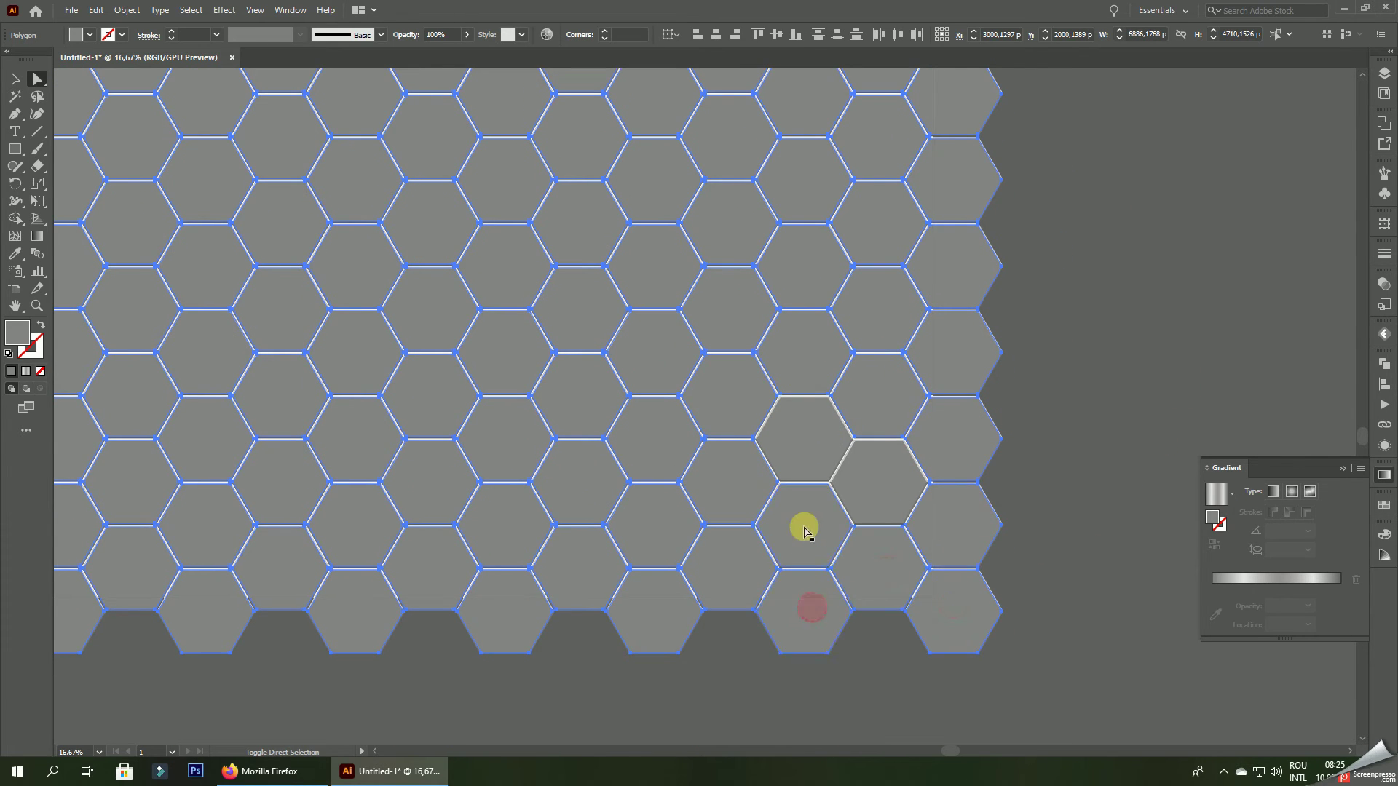
{"action": "left_click", "coordinate": [806, 534], "text": "shift"}
{"action": "left_click", "coordinate": [823, 446], "text": "shift"}
{"action": "left_click", "coordinate": [874, 478], "text": "shift"}
{"action": "scroll", "coordinate": [994, 440], "scroll_direction": "down", "scroll_amount": 2}
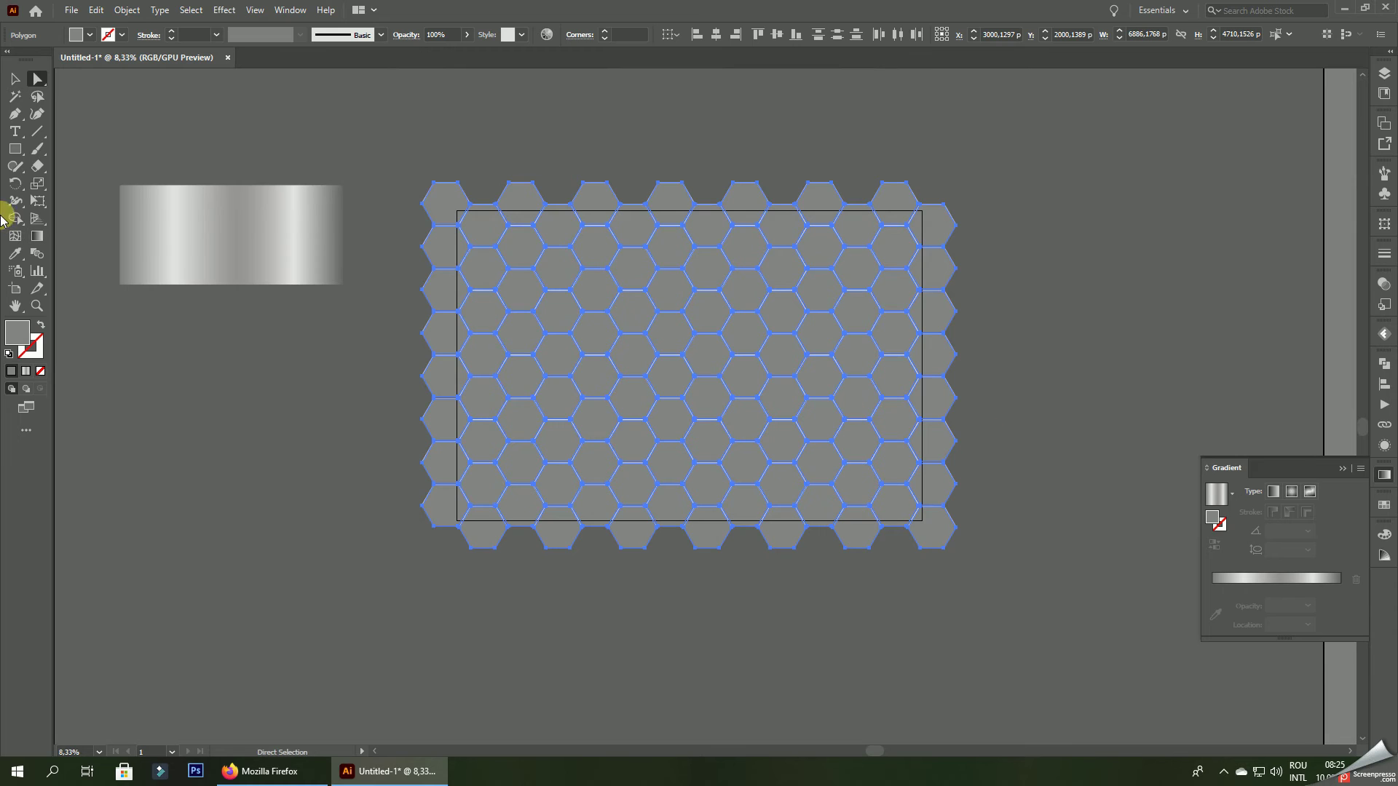
- Apply the silver metallic gradient to the hexagons, stretched horizontally across the grid
{"action": "left_click", "coordinate": [15, 253]}
{"action": "left_click", "coordinate": [212, 248]}
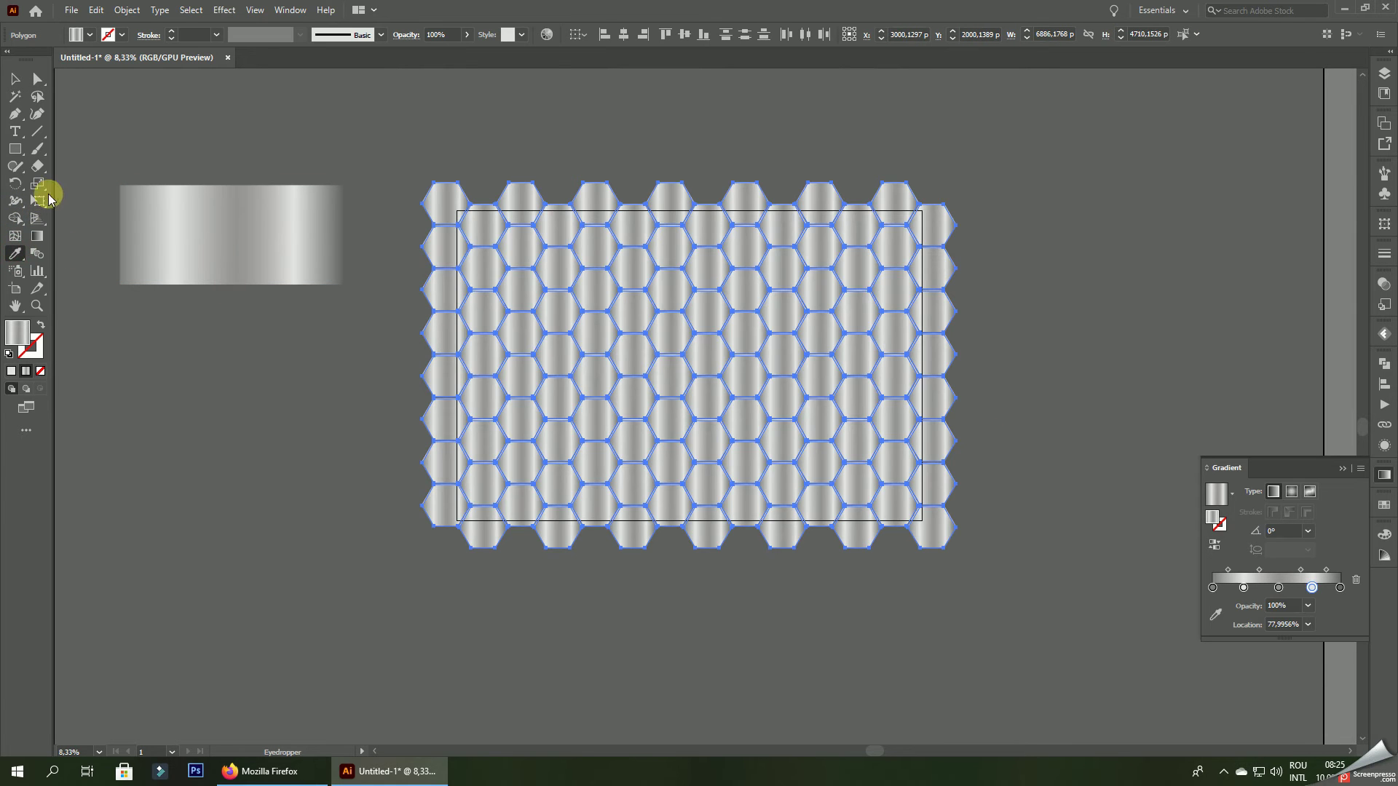
{"action": "left_click", "coordinate": [38, 237]}
{"action": "mouse_move", "coordinate": [410, 344]}
{"action": "left_mouse_down"}
{"action": "mouse_move", "coordinate": [902, 369]}
{"action": "mouse_move", "coordinate": [951, 369]}
{"action": "mouse_move", "coordinate": [966, 347]}
{"action": "left_mouse_up"}
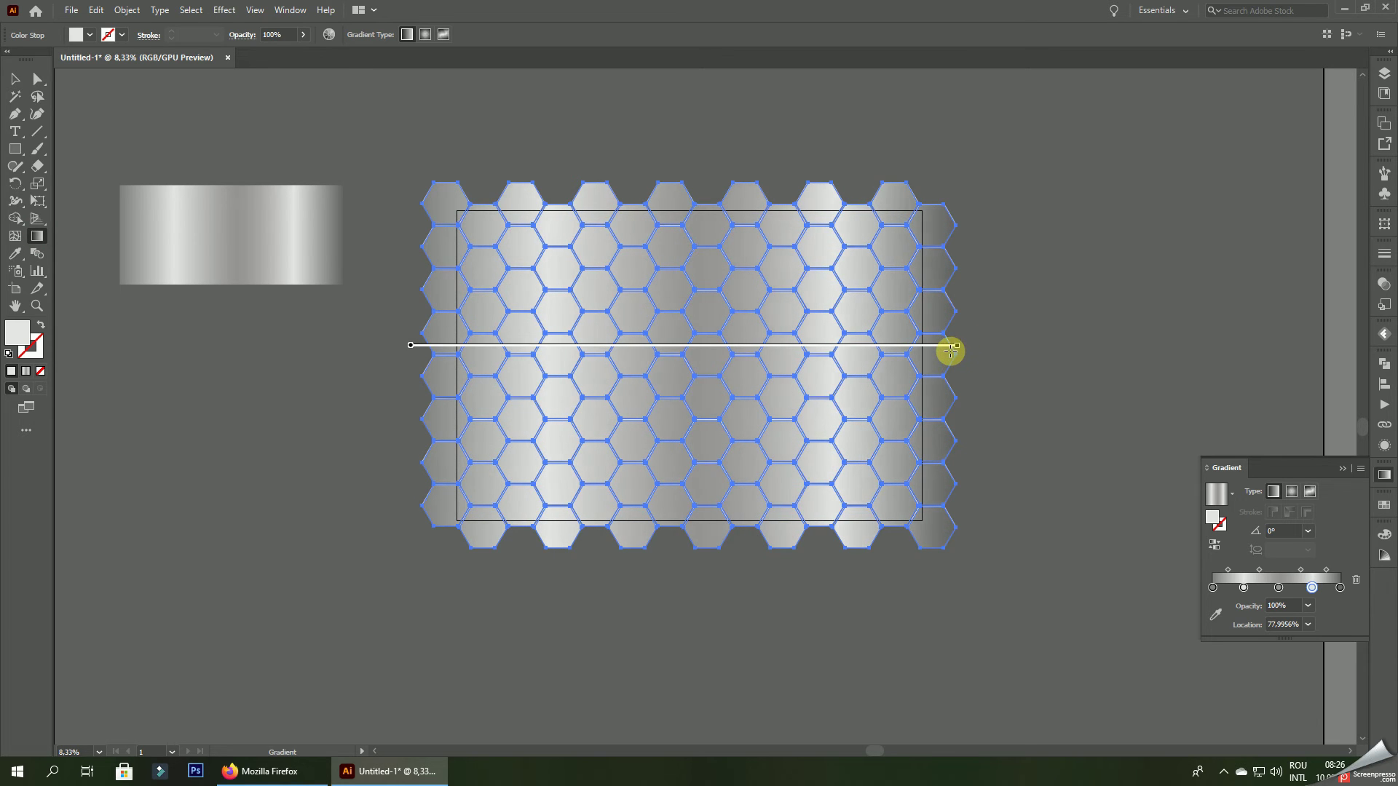
{"action": "left_click", "coordinate": [16, 79]}
- Marquee-select all the hexagons and group them
{"action": "left_click", "coordinate": [117, 73]}
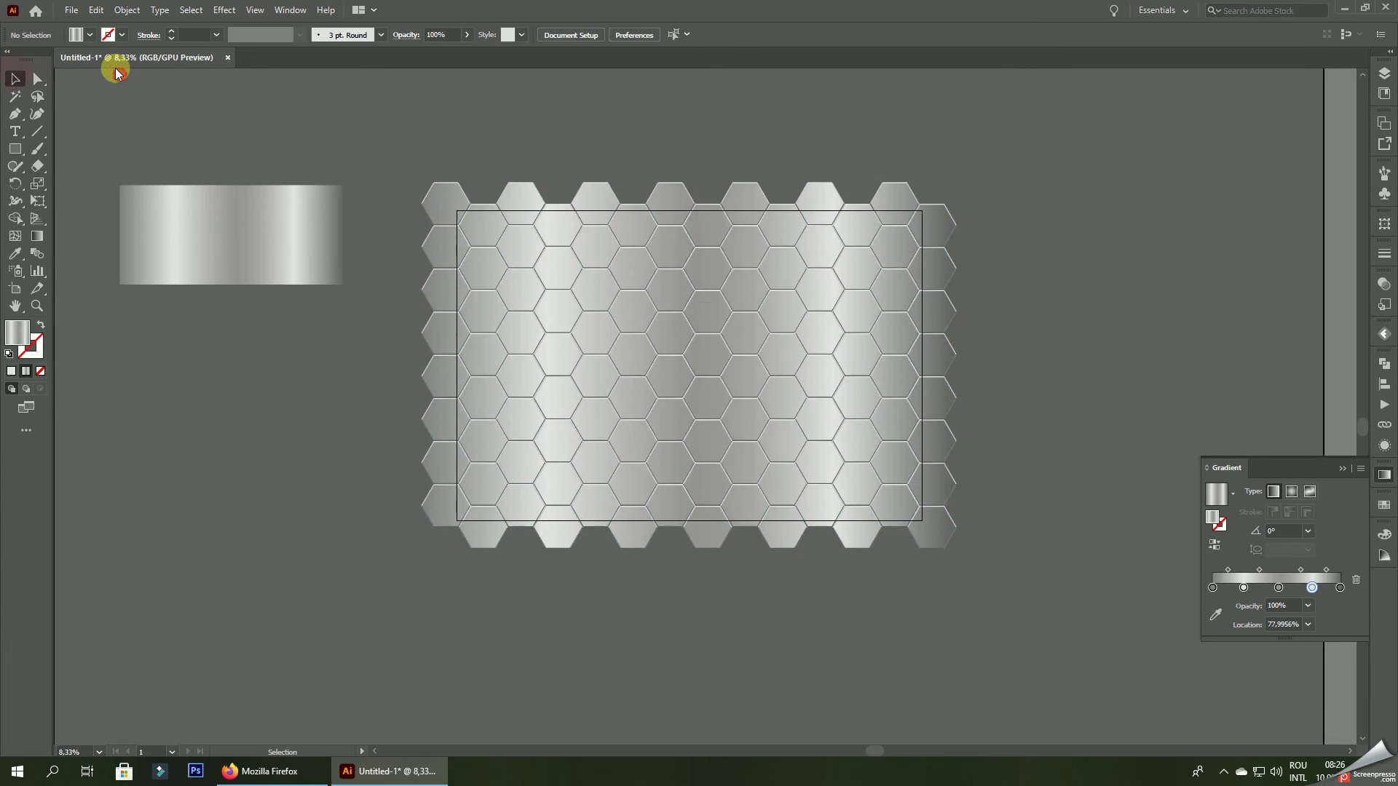
{"action": "scroll", "coordinate": [780, 213], "scroll_direction": "up", "scroll_amount": 1}
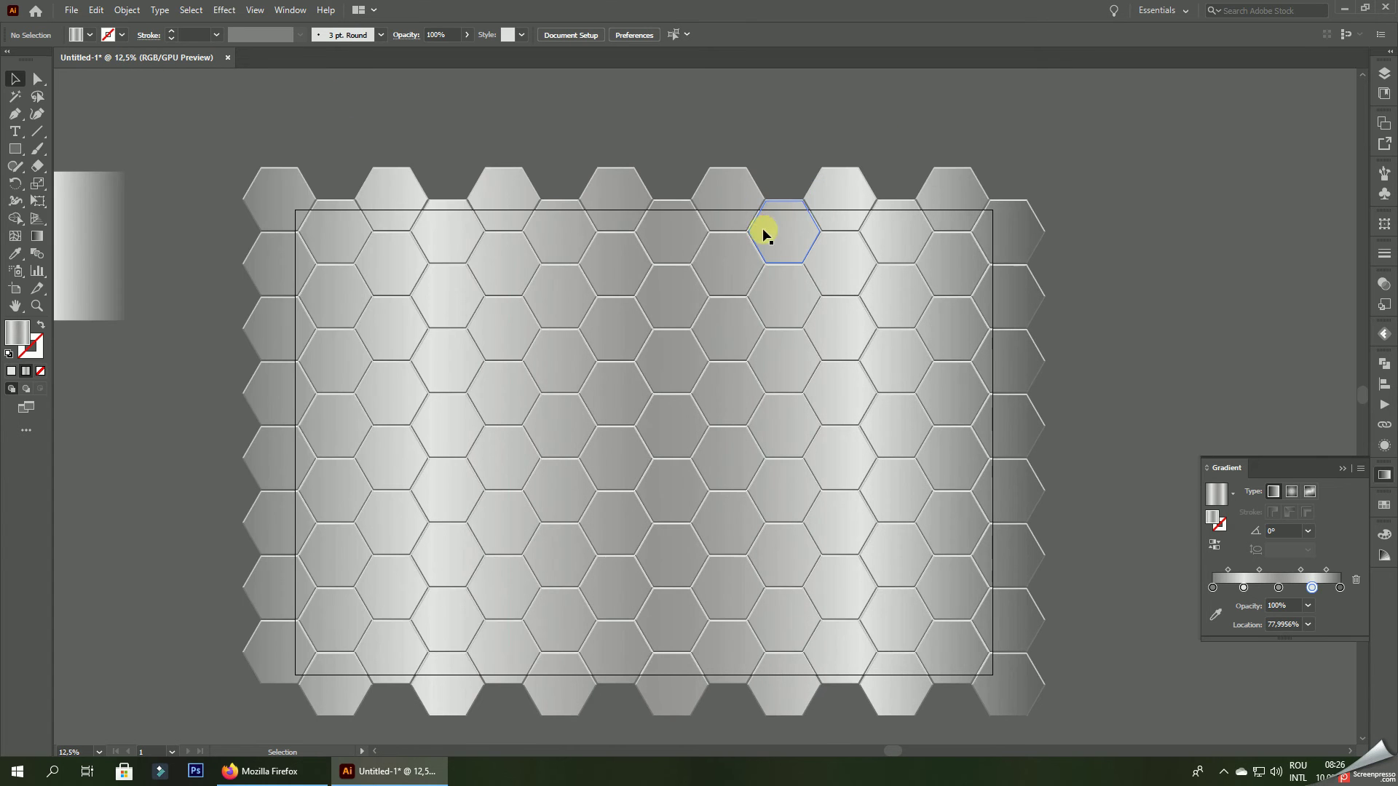
{"action": "left_click", "coordinate": [739, 259]}
{"action": "scroll", "coordinate": [603, 140], "scroll_direction": "down", "scroll_amount": 2}
{"action": "left_click", "coordinate": [316, 150]}
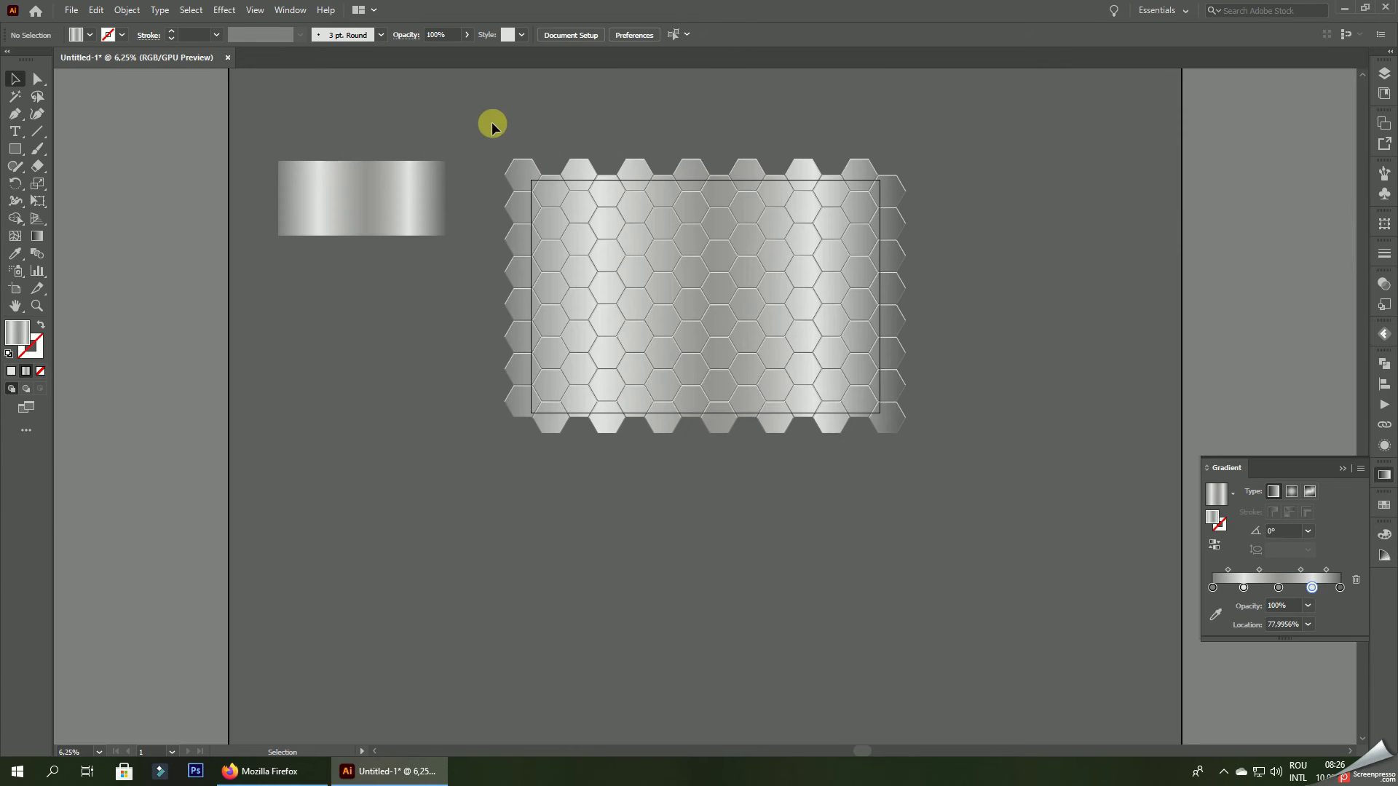
{"action": "left_click_drag", "start_coordinate": [481, 117], "coordinate": [934, 415]}
{"action": "right_click", "coordinate": [855, 229]}
{"action": "left_click", "coordinate": [943, 337]}
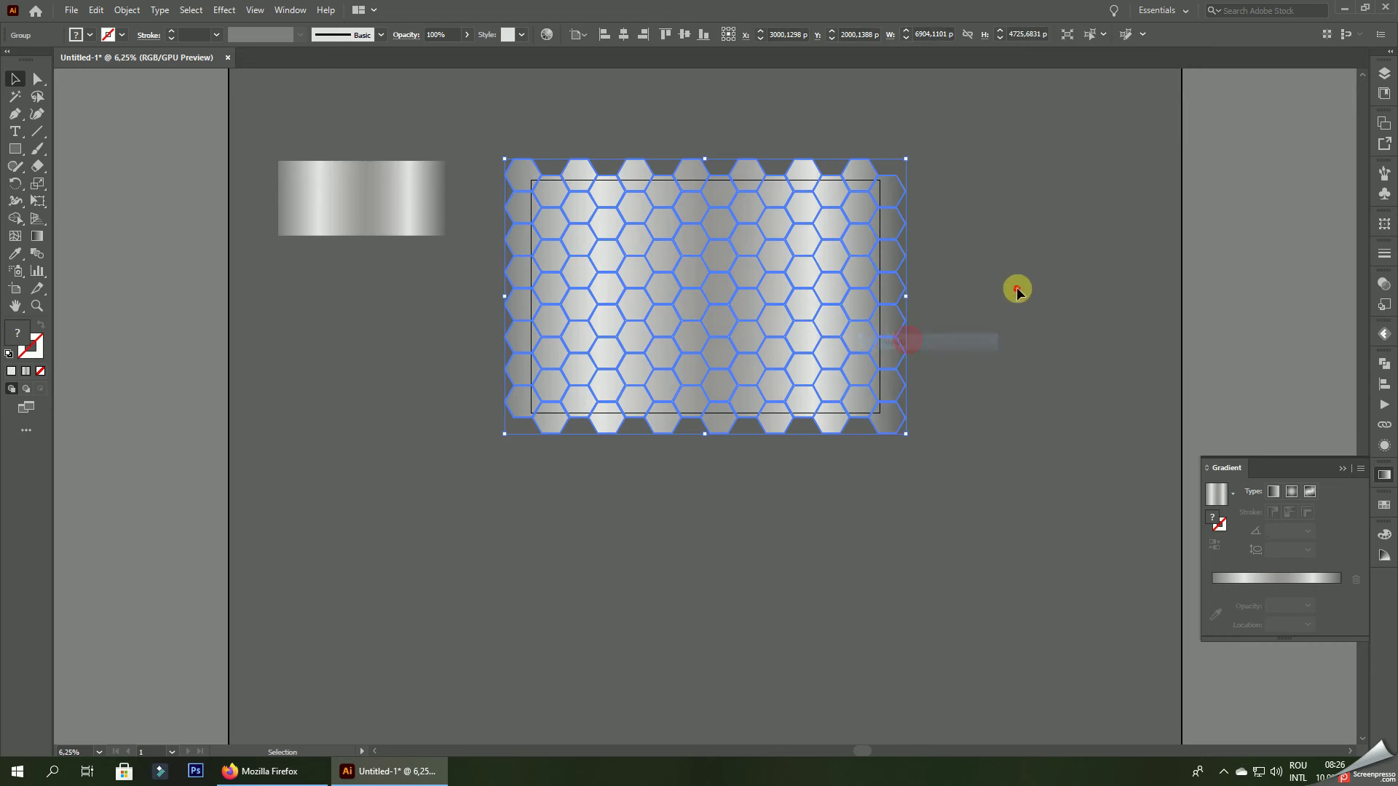
{"action": "left_click", "coordinate": [71, 189]}
- Create a 6000 × 4000 px rectangle
{"action": "left_click", "coordinate": [20, 152]}
{"action": "left_click", "coordinate": [366, 442]}
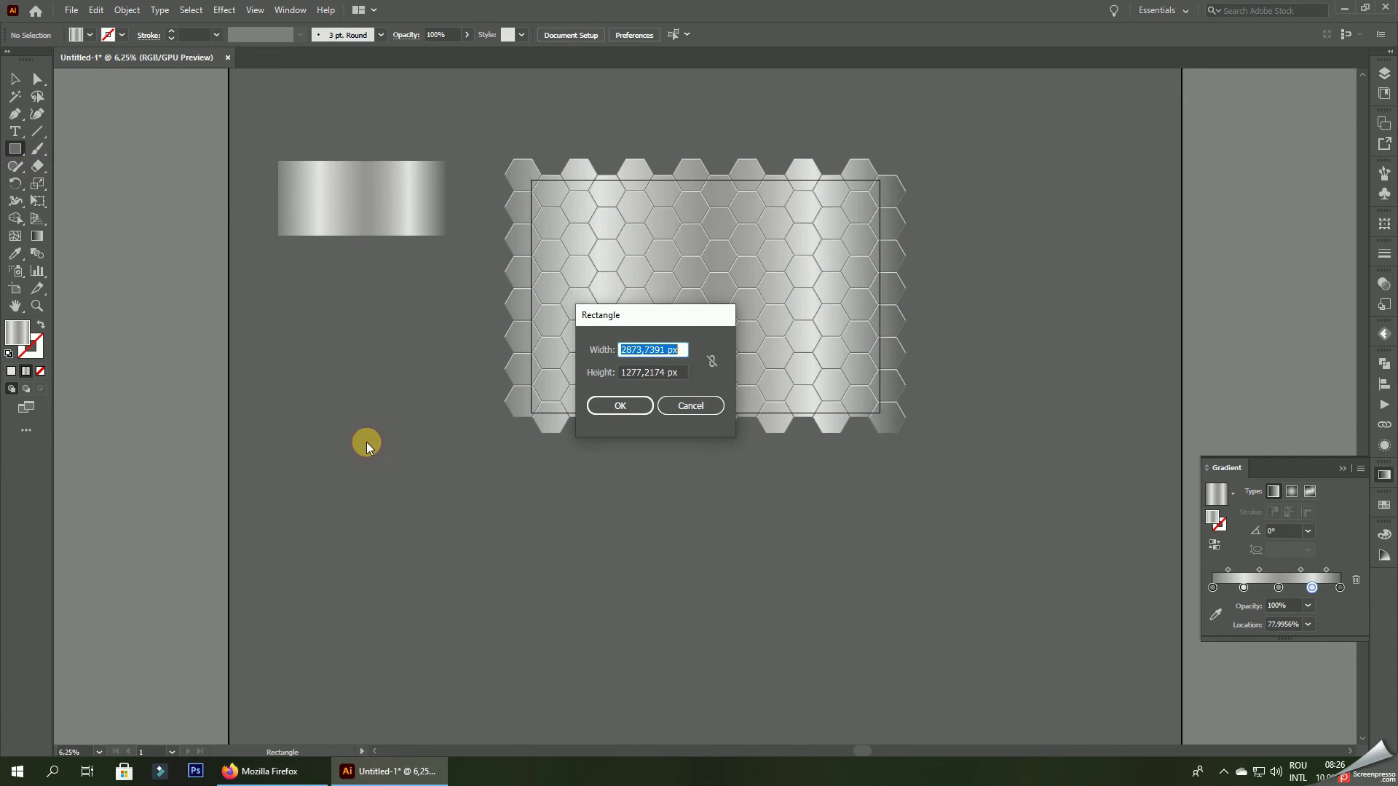
{"action": "type", "text": "00"}
{"action": "key", "text": "Tab"}
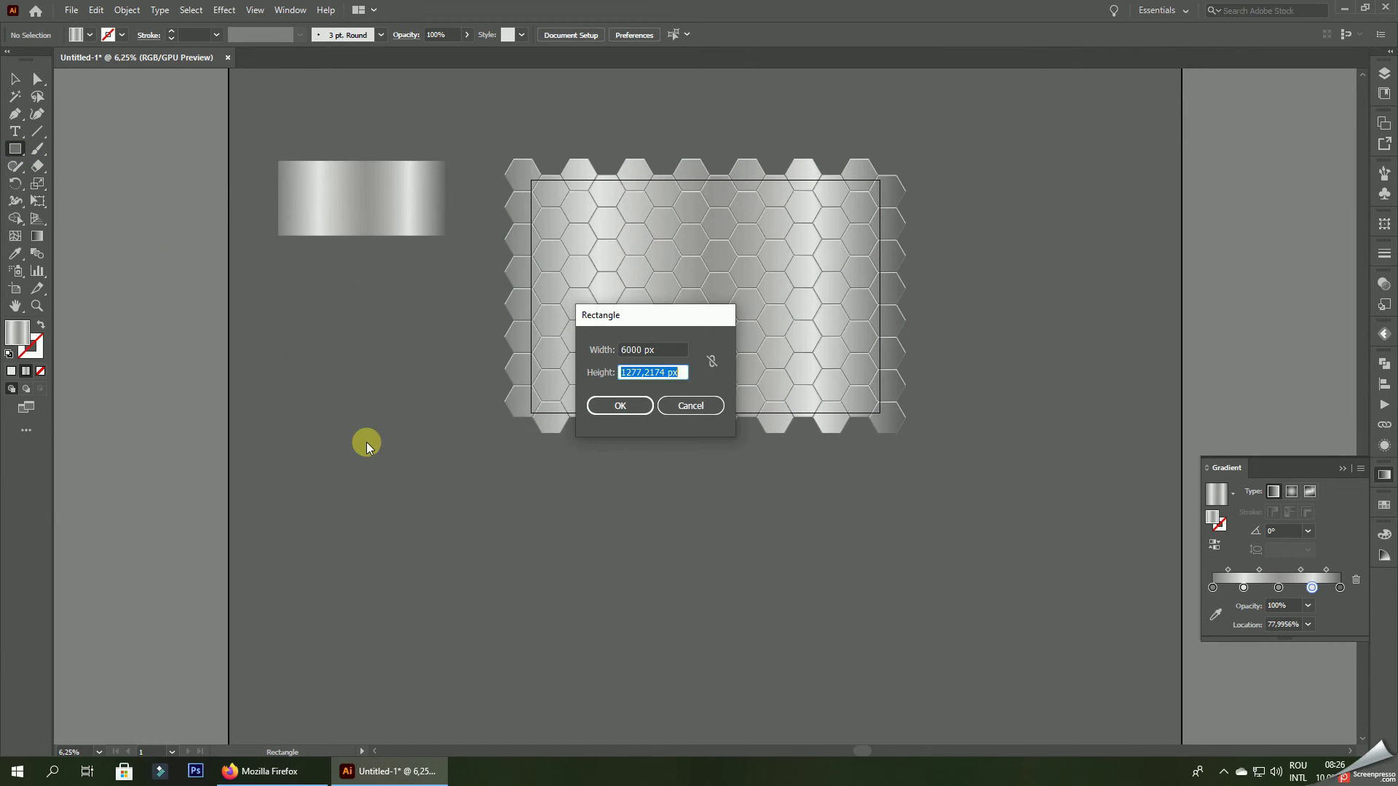
{"action": "type", "text": "400"}
{"action": "key", "text": "Return"}
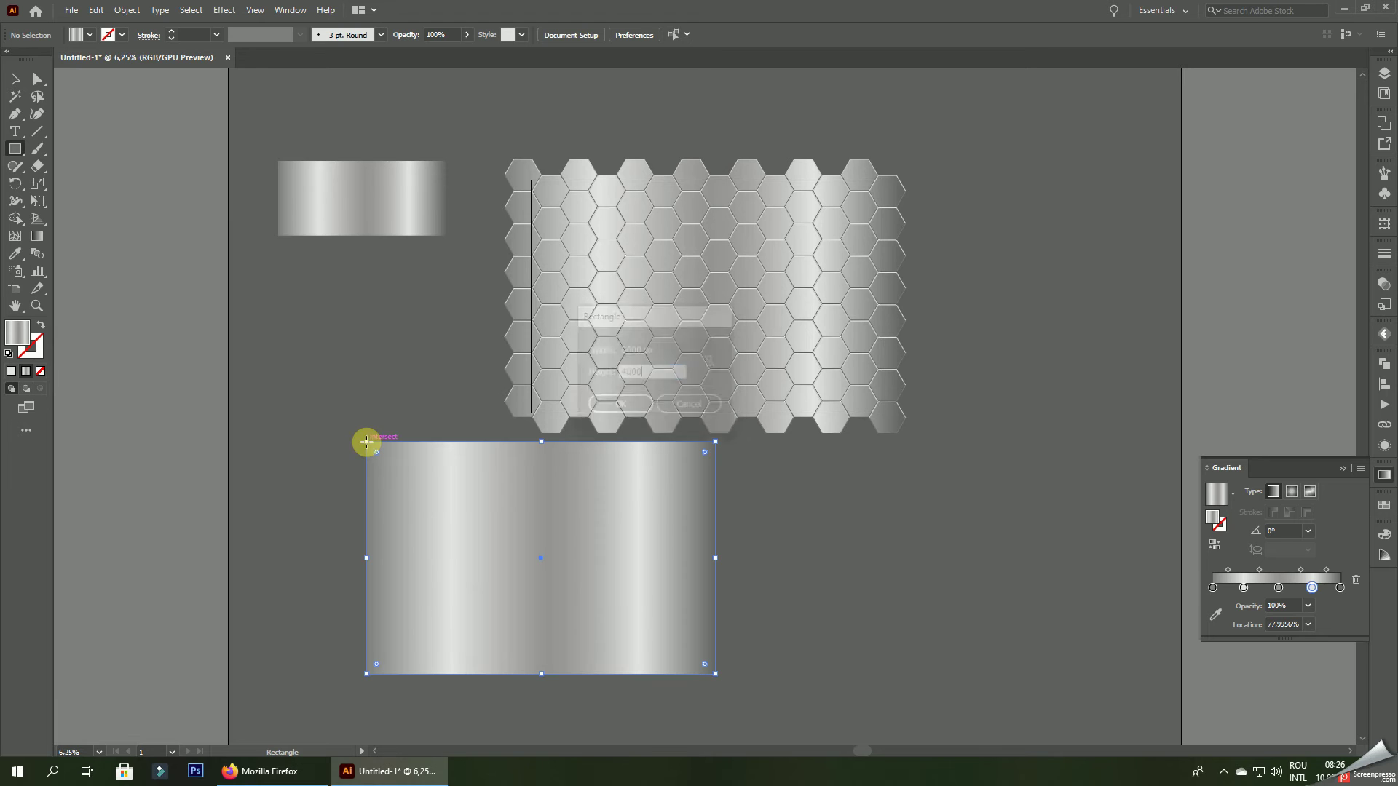
- Fill the new rectangle with solid black #000000
{"action": "left_click", "coordinate": [16, 371]}
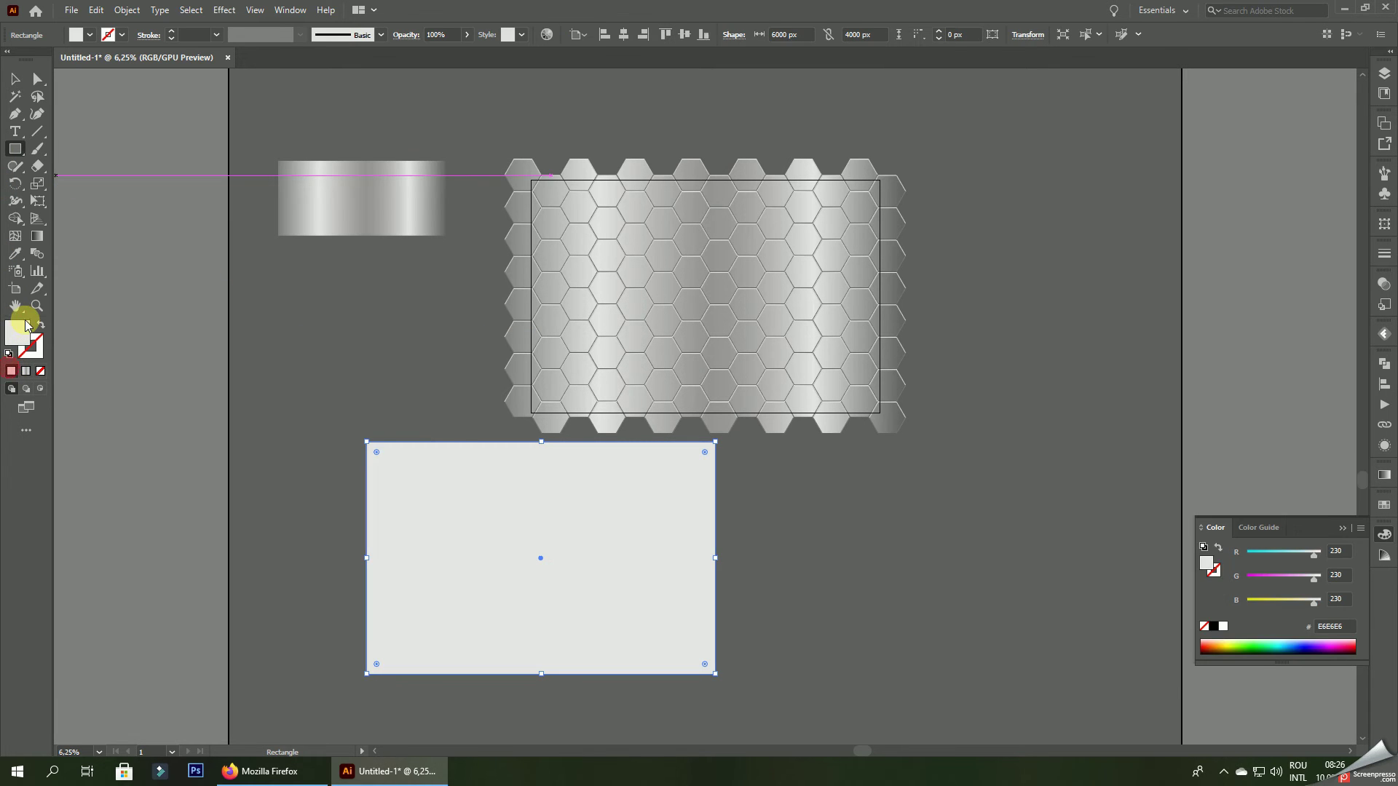
{"action": "double_click", "coordinate": [17, 333]}
{"action": "left_click_drag", "start_coordinate": [958, 623], "coordinate": [945, 669]}
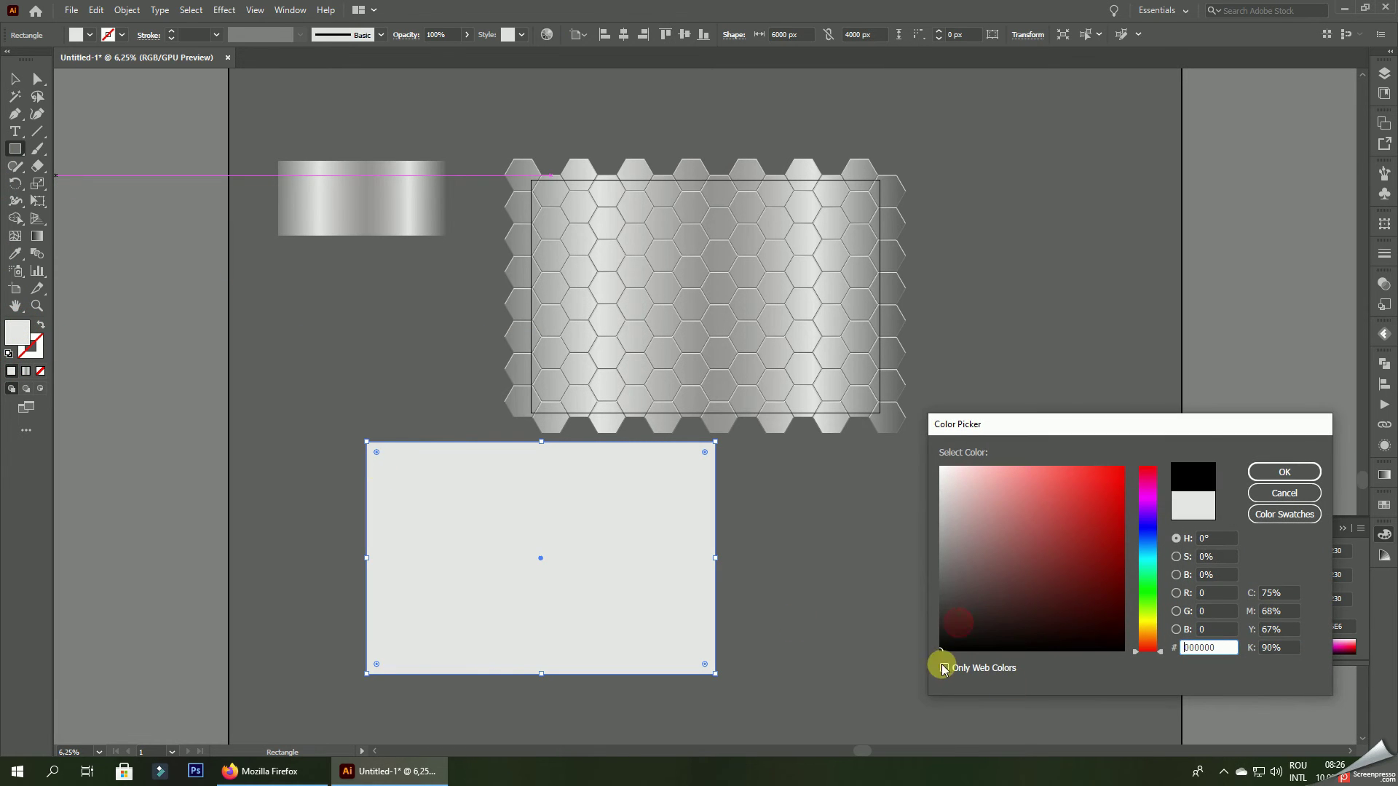
{"action": "left_click", "coordinate": [1285, 472]}
- Duplicate the black rectangle over the grid and align it to the artboard
{"action": "key", "text": "v"}
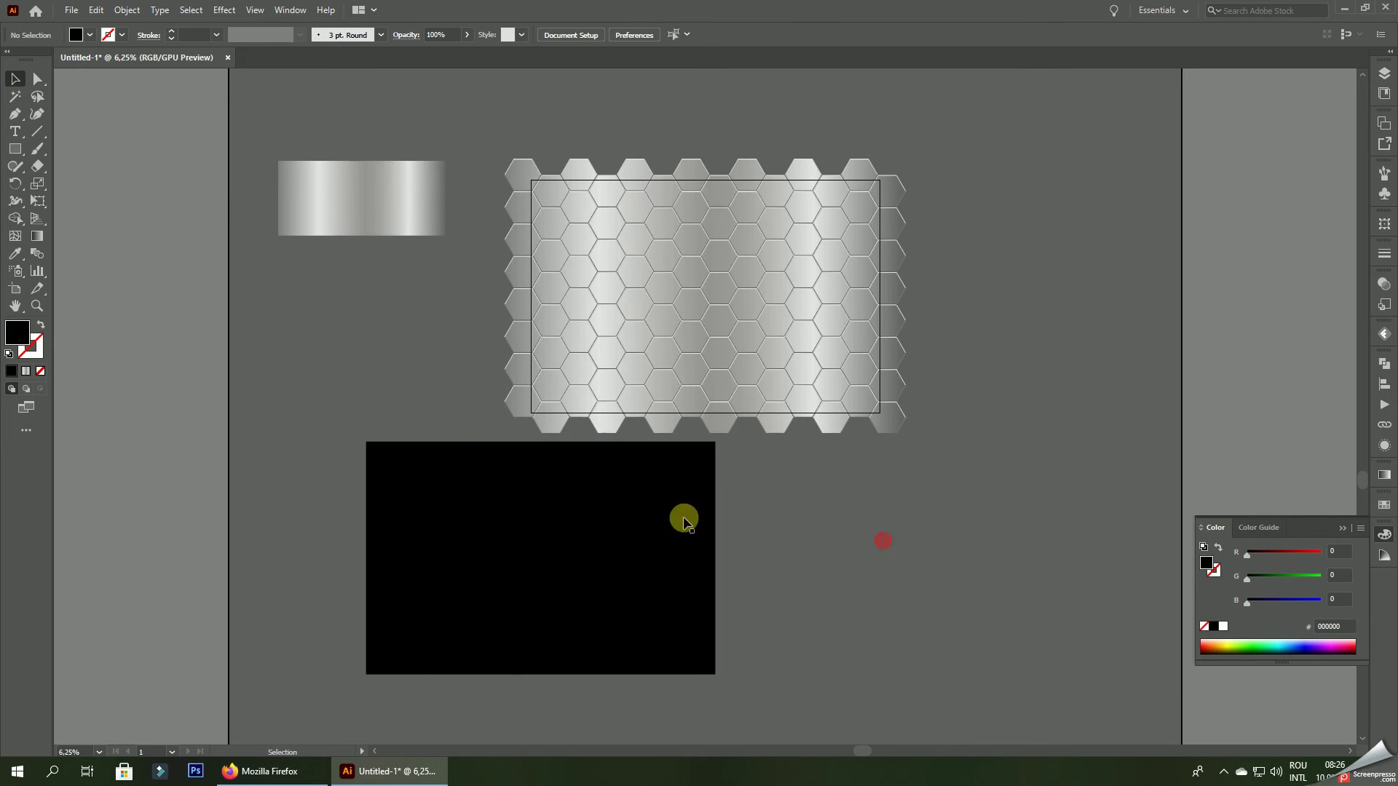
{"action": "mouse_move", "coordinate": [680, 515]}
{"action": "left_mouse_down"}
{"action": "mouse_move", "coordinate": [711, 444]}
{"action": "mouse_move", "coordinate": [793, 437]}
{"action": "left_mouse_up"}
{"action": "left_click", "coordinate": [643, 34]}
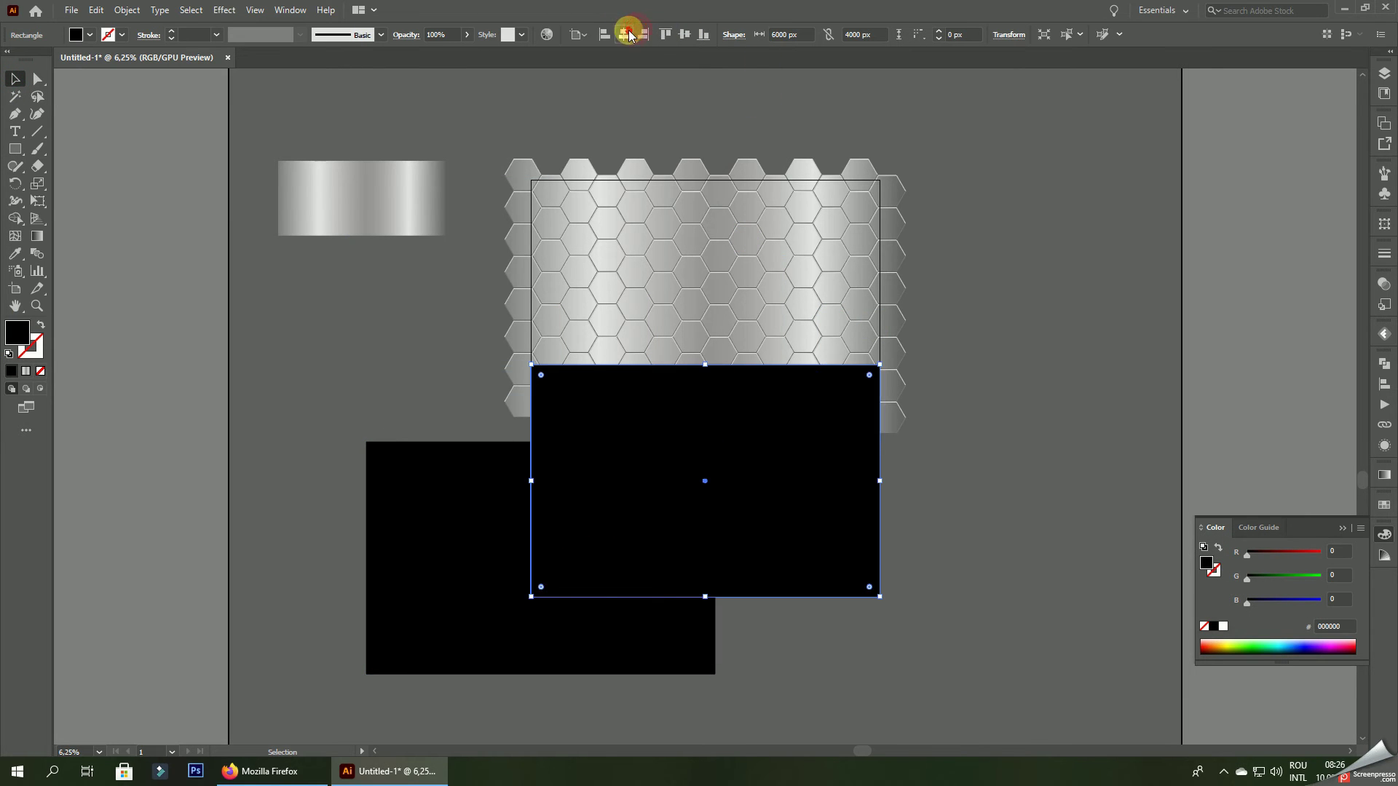
{"action": "left_click", "coordinate": [684, 34]}
{"action": "right_click", "coordinate": [678, 135]}
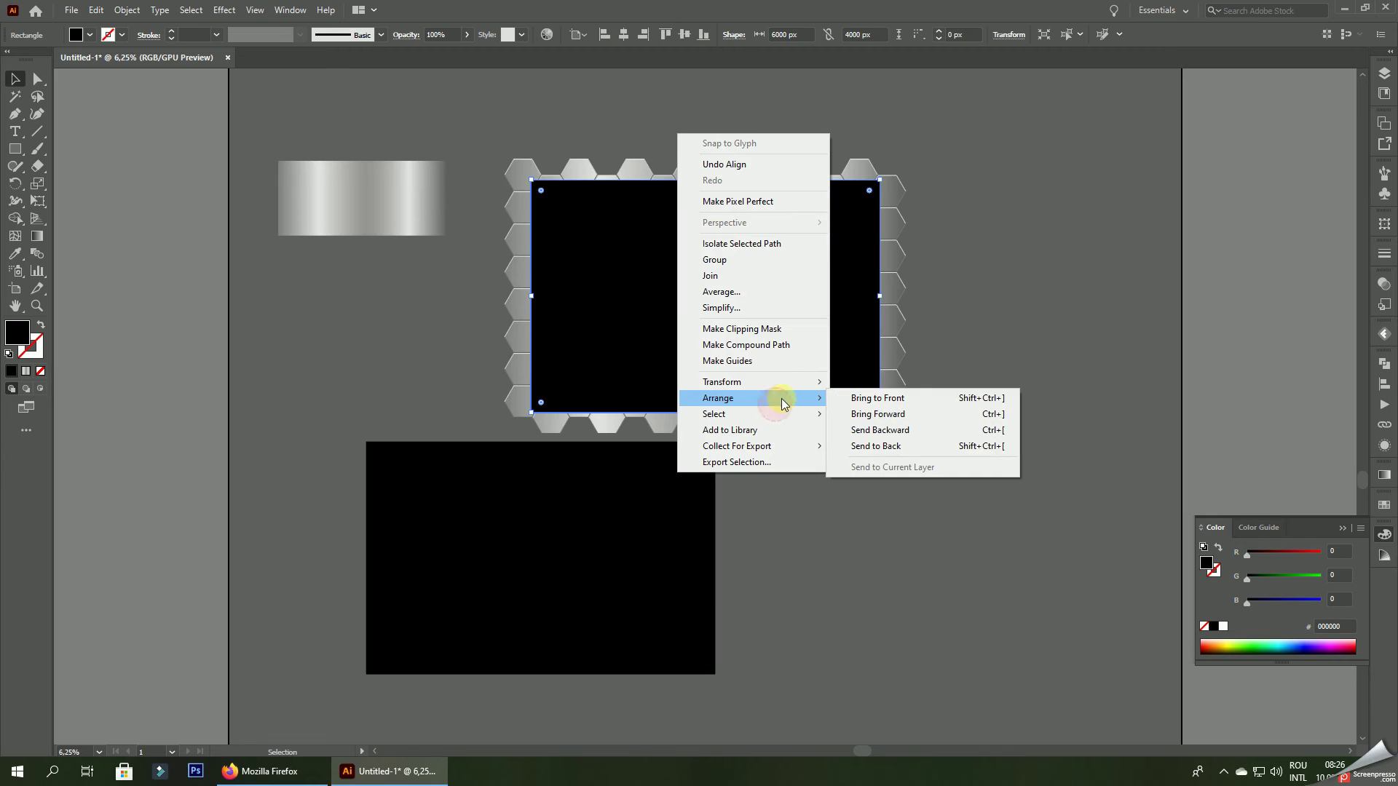
{"action": "left_click", "coordinate": [919, 449]}
{"action": "left_click", "coordinate": [991, 482]}
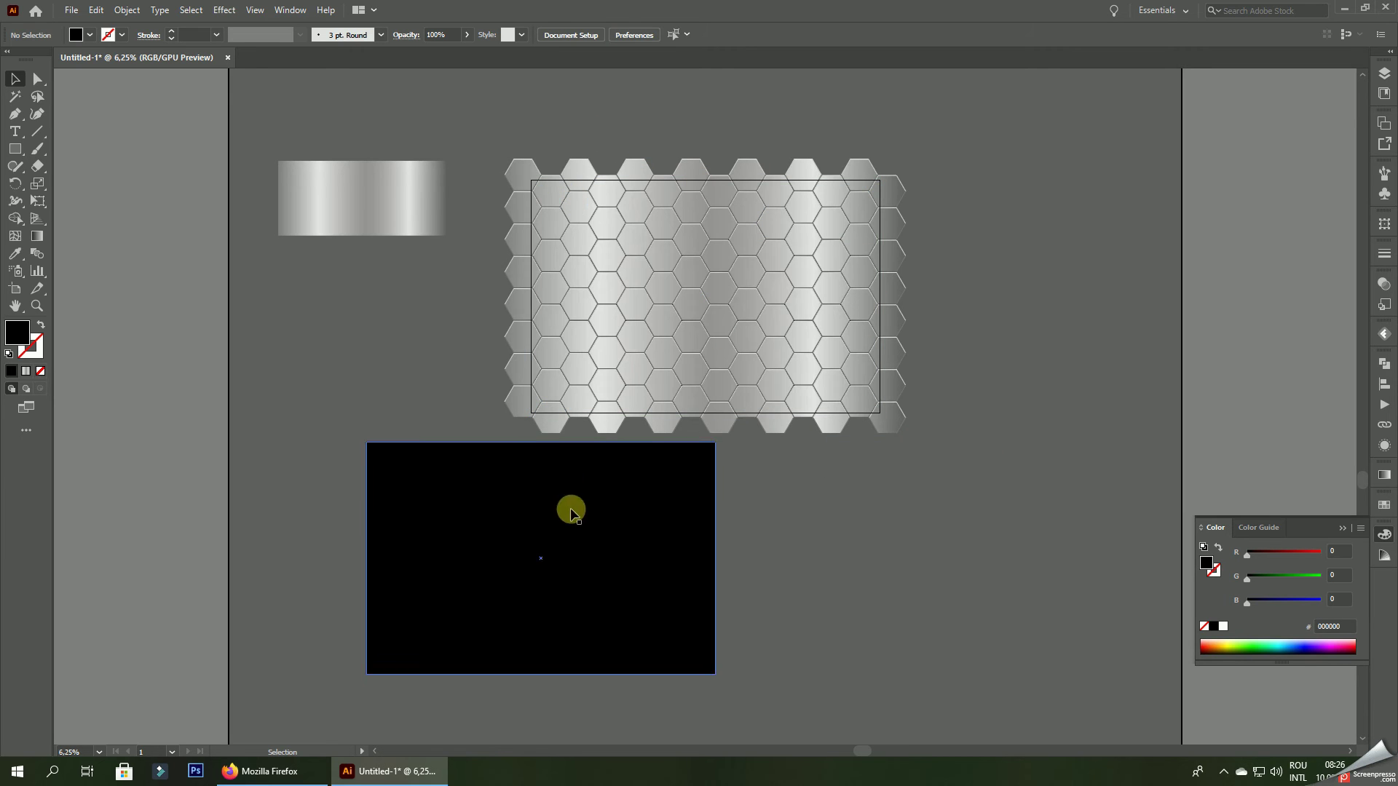
{"action": "key", "text": "ctrl+z"}
- Make a clipping mask of the hexagon group with the rectangle copy
{"action": "left_click", "coordinate": [827, 224]}
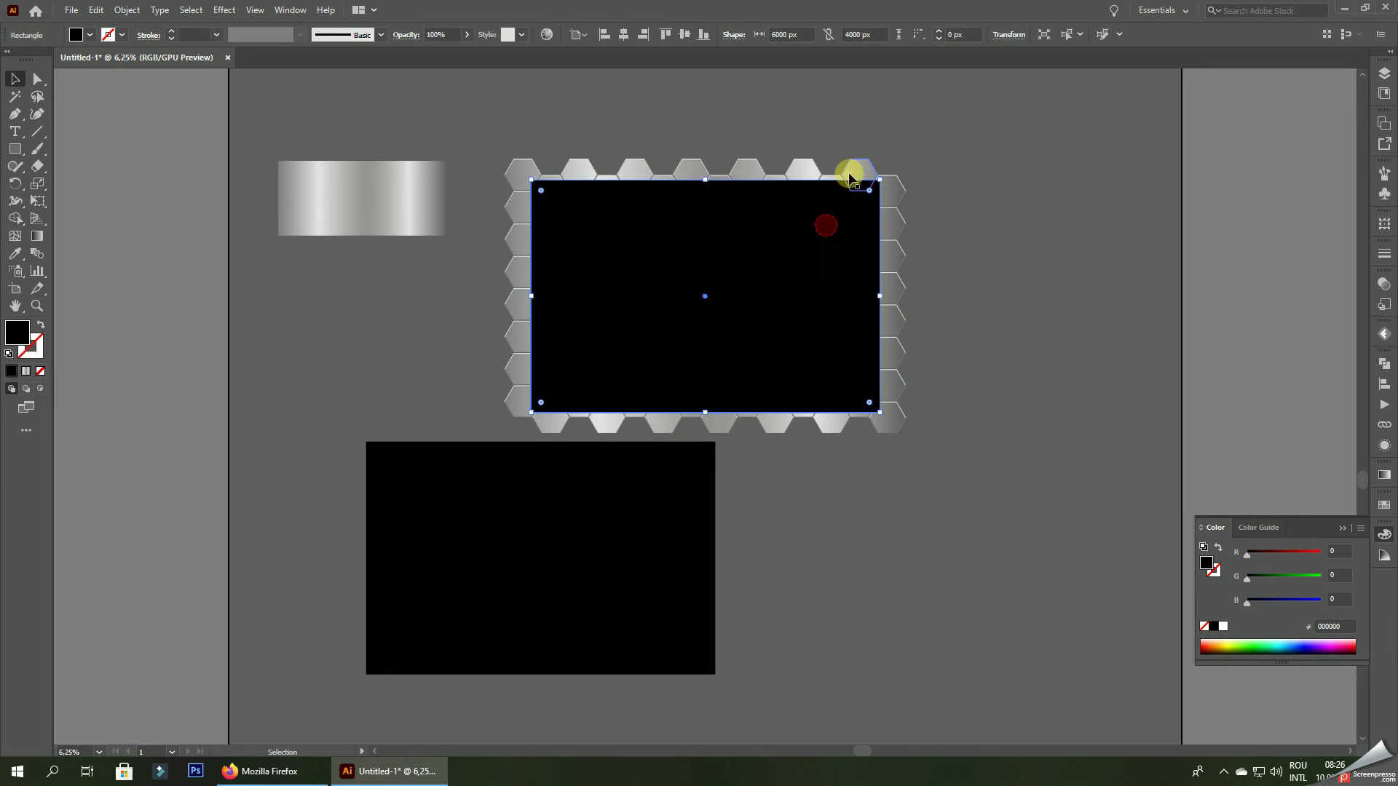
{"action": "left_click", "coordinate": [853, 169], "text": "shift"}
{"action": "right_click", "coordinate": [854, 170]}
{"action": "left_click", "coordinate": [915, 290]}
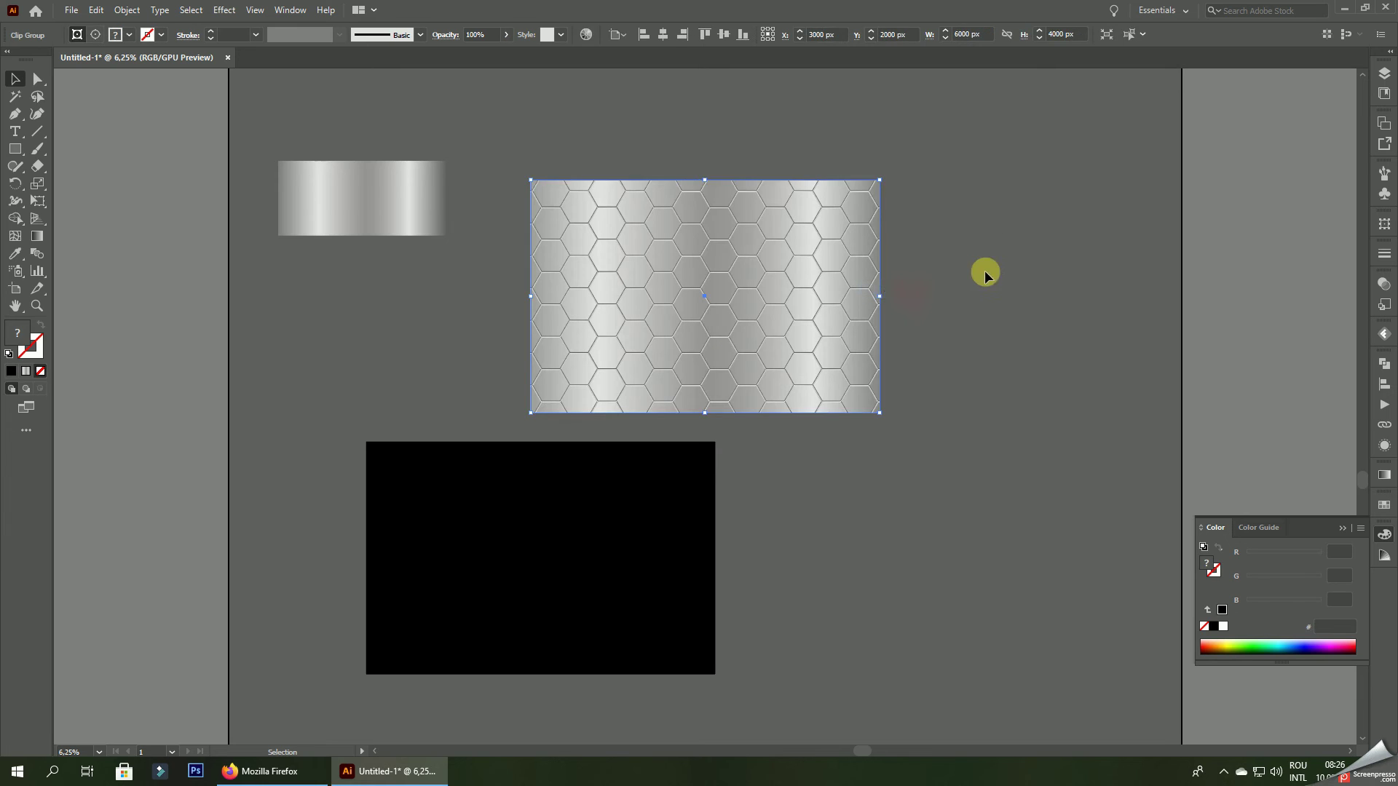
{"action": "left_click", "coordinate": [1029, 250]}
- Center the spare black rectangle horizontally and vertically on the artboard
{"action": "left_click", "coordinate": [616, 514]}
{"action": "left_click", "coordinate": [624, 34]}
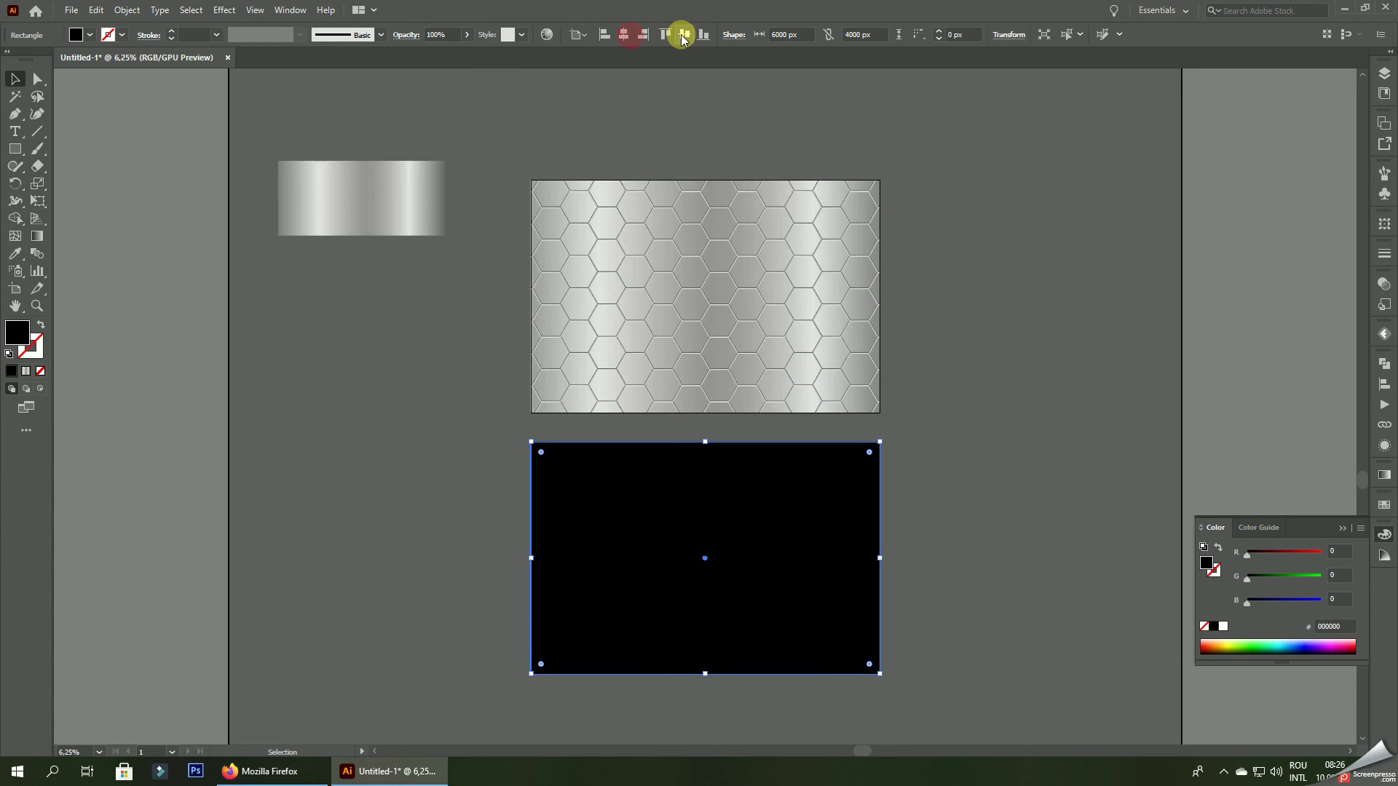
{"action": "left_click", "coordinate": [684, 35]}
{"action": "left_click", "coordinate": [743, 93]}
- Scroll over the clipped hexagon panel to inspect its cells
{"action": "scroll", "coordinate": [685, 219], "scroll_direction": "up", "scroll_amount": 1}
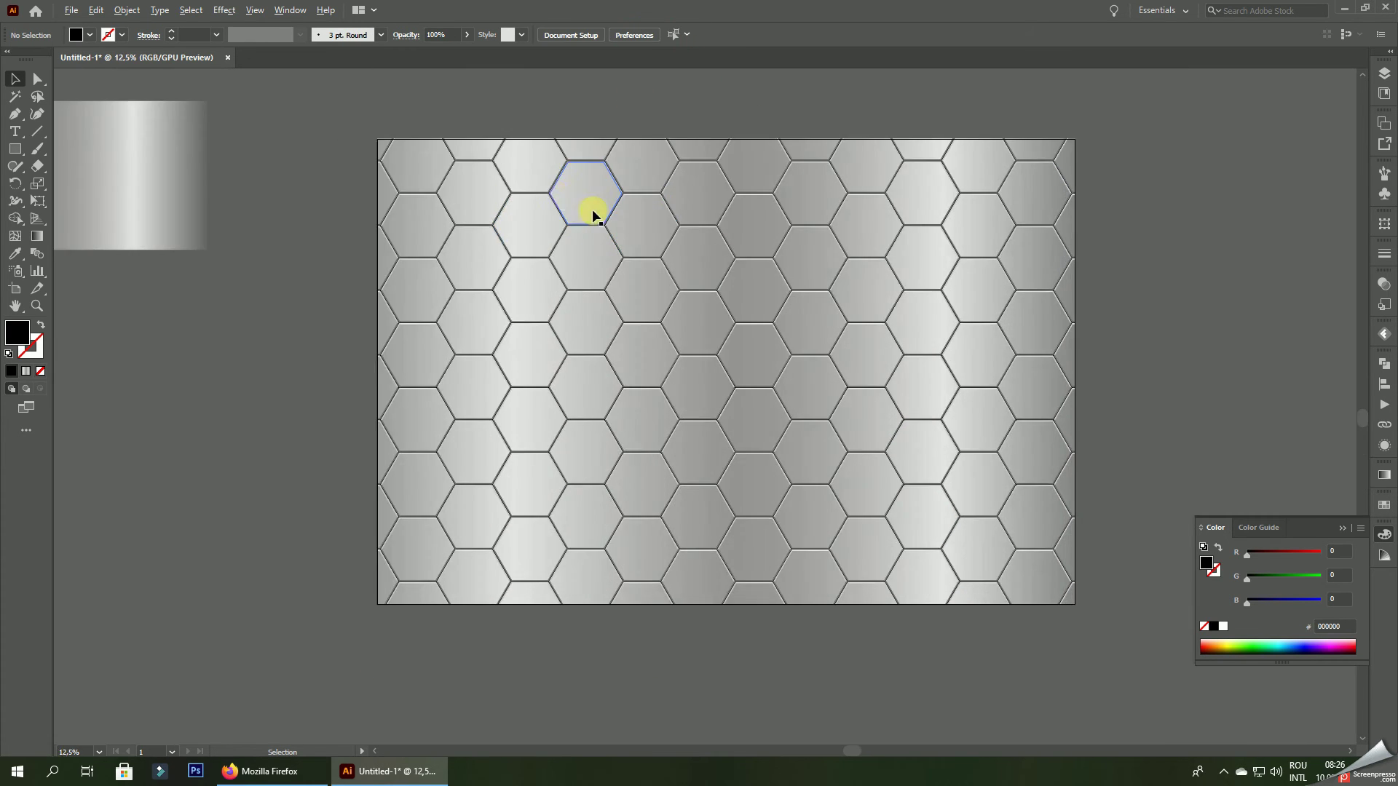
{"action": "scroll", "coordinate": [401, 172], "scroll_direction": "up", "scroll_amount": 1}
{"action": "scroll", "coordinate": [402, 172], "scroll_direction": "down", "scroll_amount": 1}
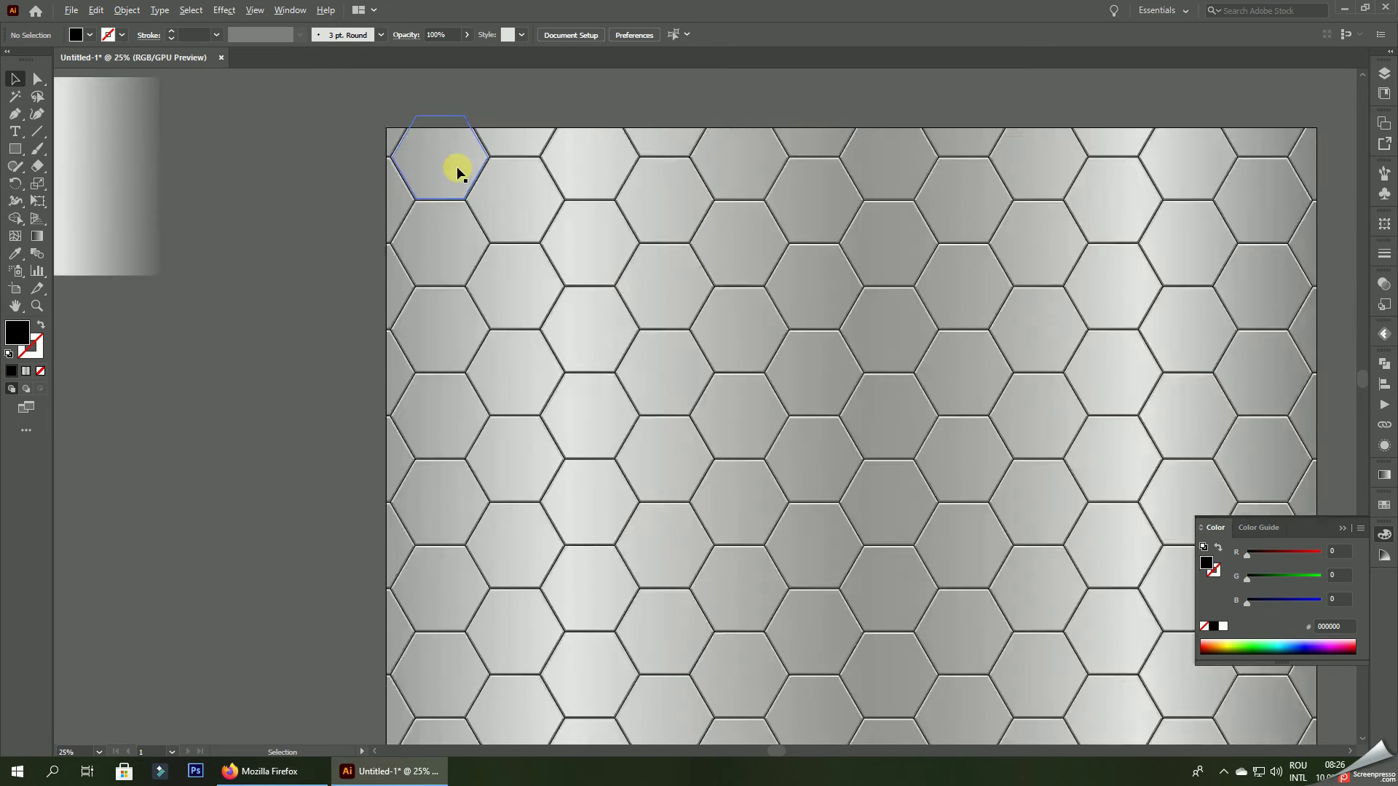
{"action": "scroll", "coordinate": [455, 165], "scroll_direction": "down", "scroll_amount": 2}
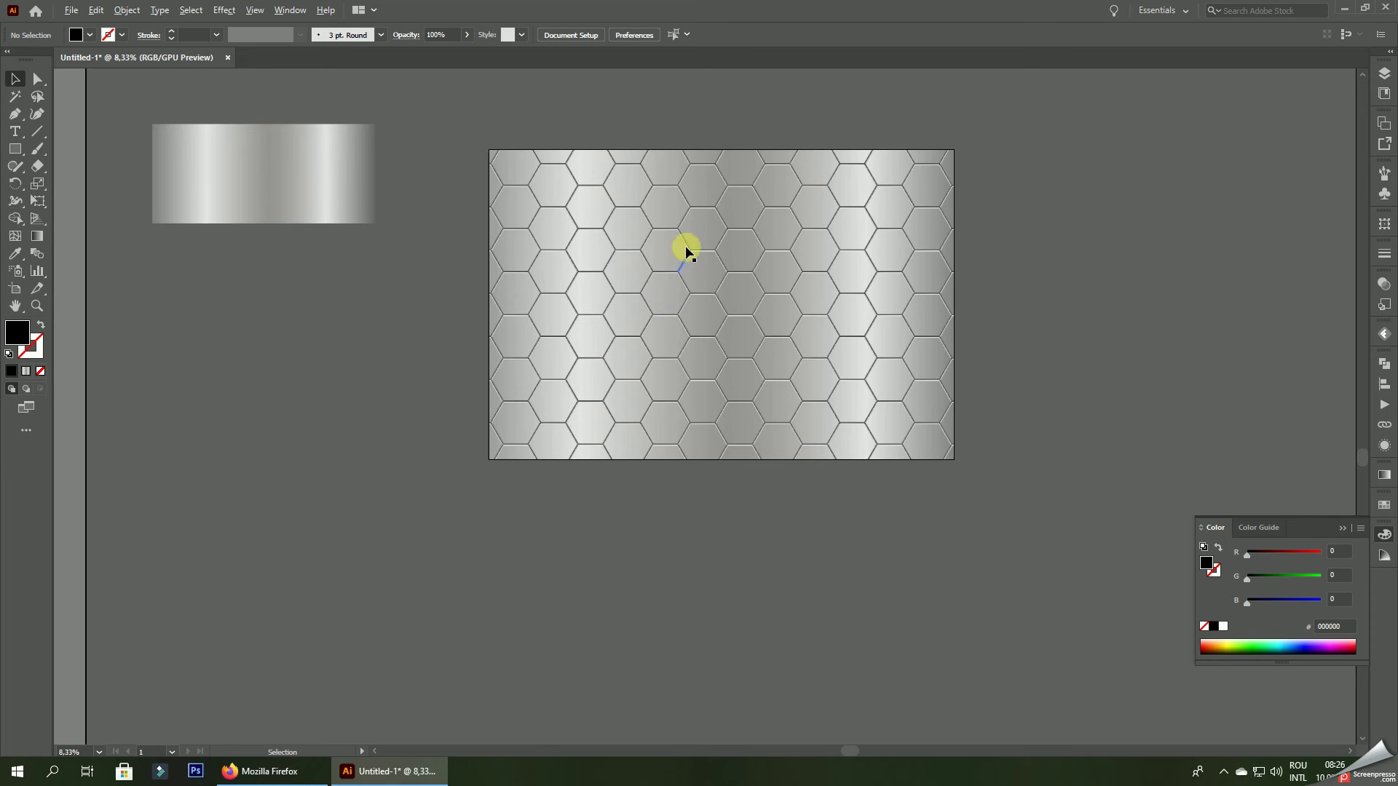
{"action": "scroll", "coordinate": [681, 244], "scroll_direction": "up", "scroll_amount": 5}
{"action": "scroll", "coordinate": [562, 306], "scroll_direction": "down", "scroll_amount": 1}
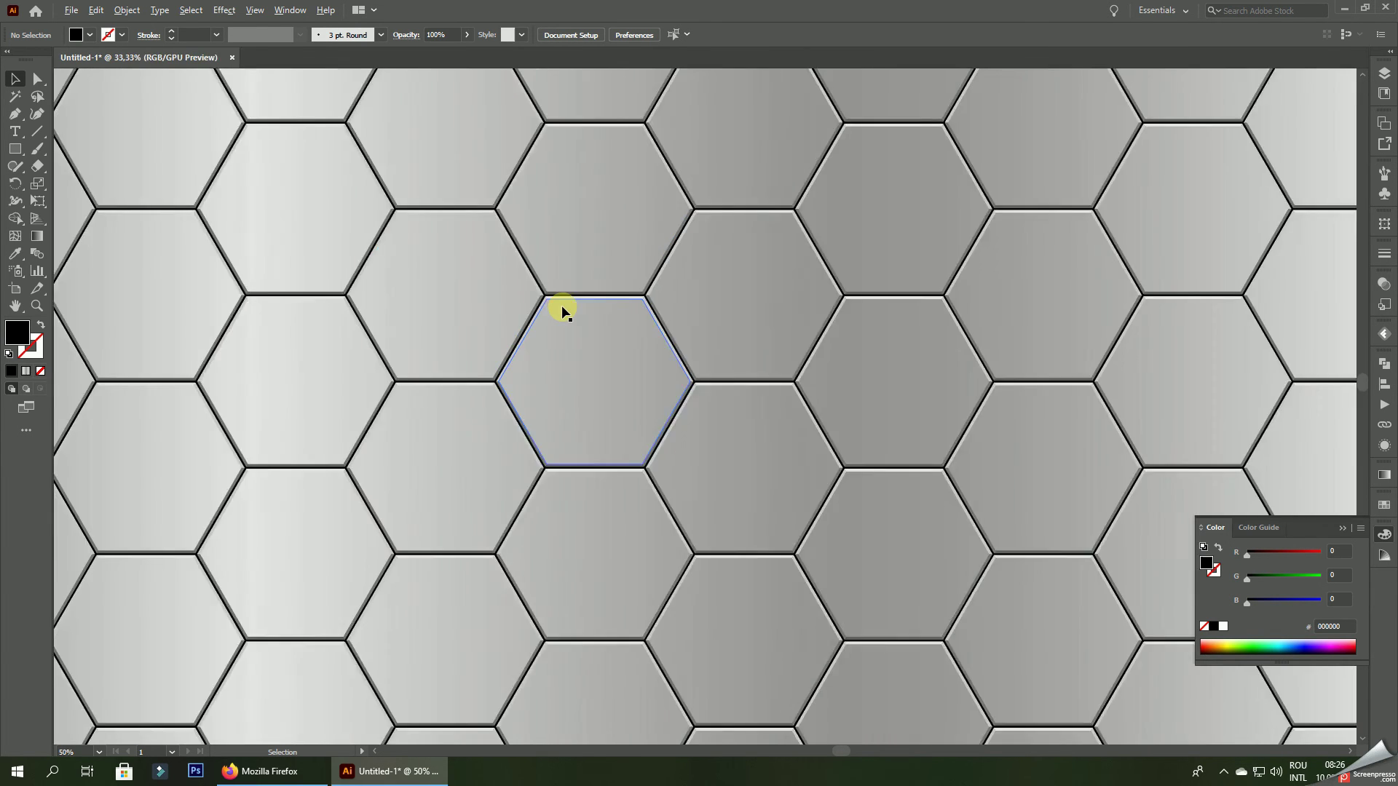
{"action": "scroll", "coordinate": [563, 297], "scroll_direction": "up", "scroll_amount": 2}
{"action": "scroll", "coordinate": [557, 240], "scroll_direction": "up", "scroll_amount": 4}
{"action": "scroll", "coordinate": [582, 233], "scroll_direction": "down", "scroll_amount": 4}
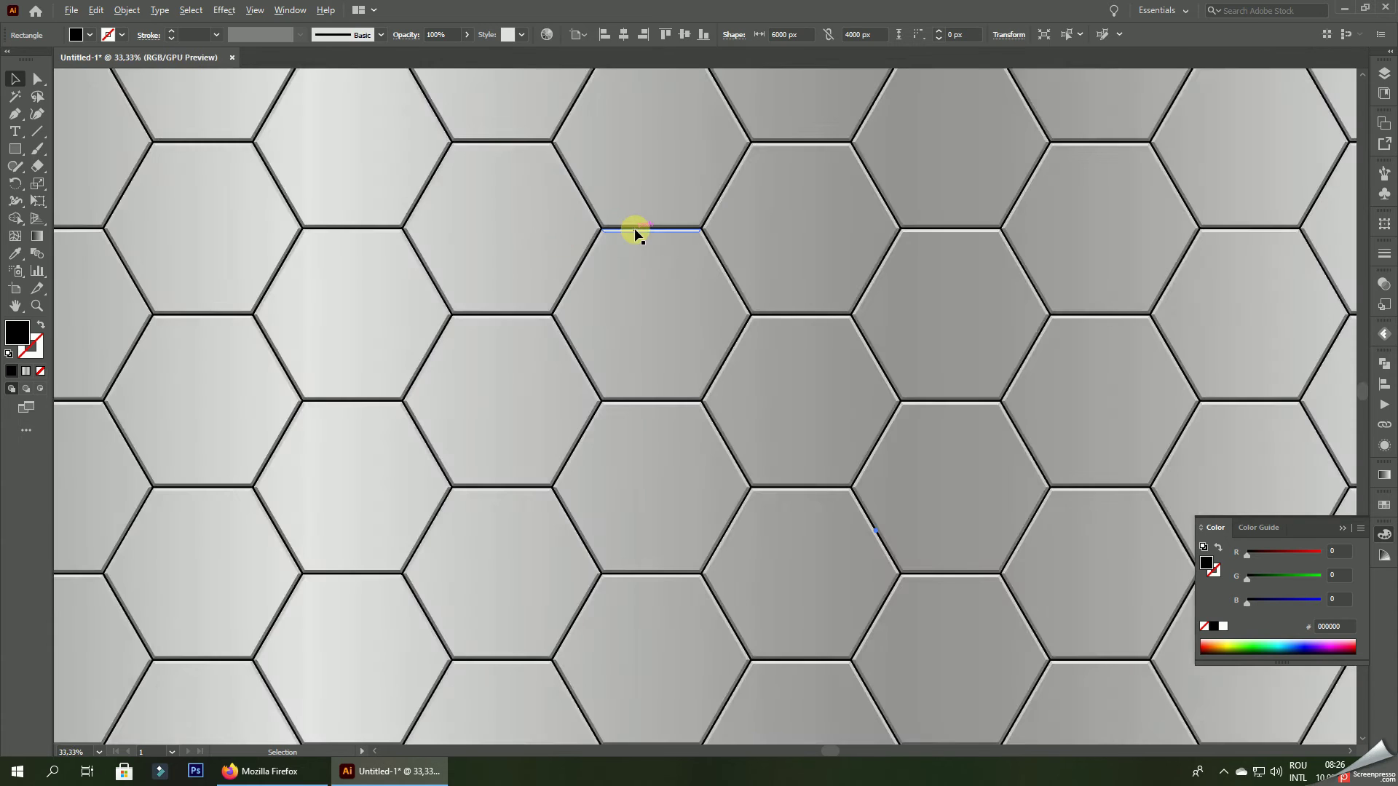
{"action": "scroll", "coordinate": [626, 240], "scroll_direction": "down", "scroll_amount": 3}
{"action": "left_click", "coordinate": [611, 302]}
{"action": "left_click", "coordinate": [303, 429]}
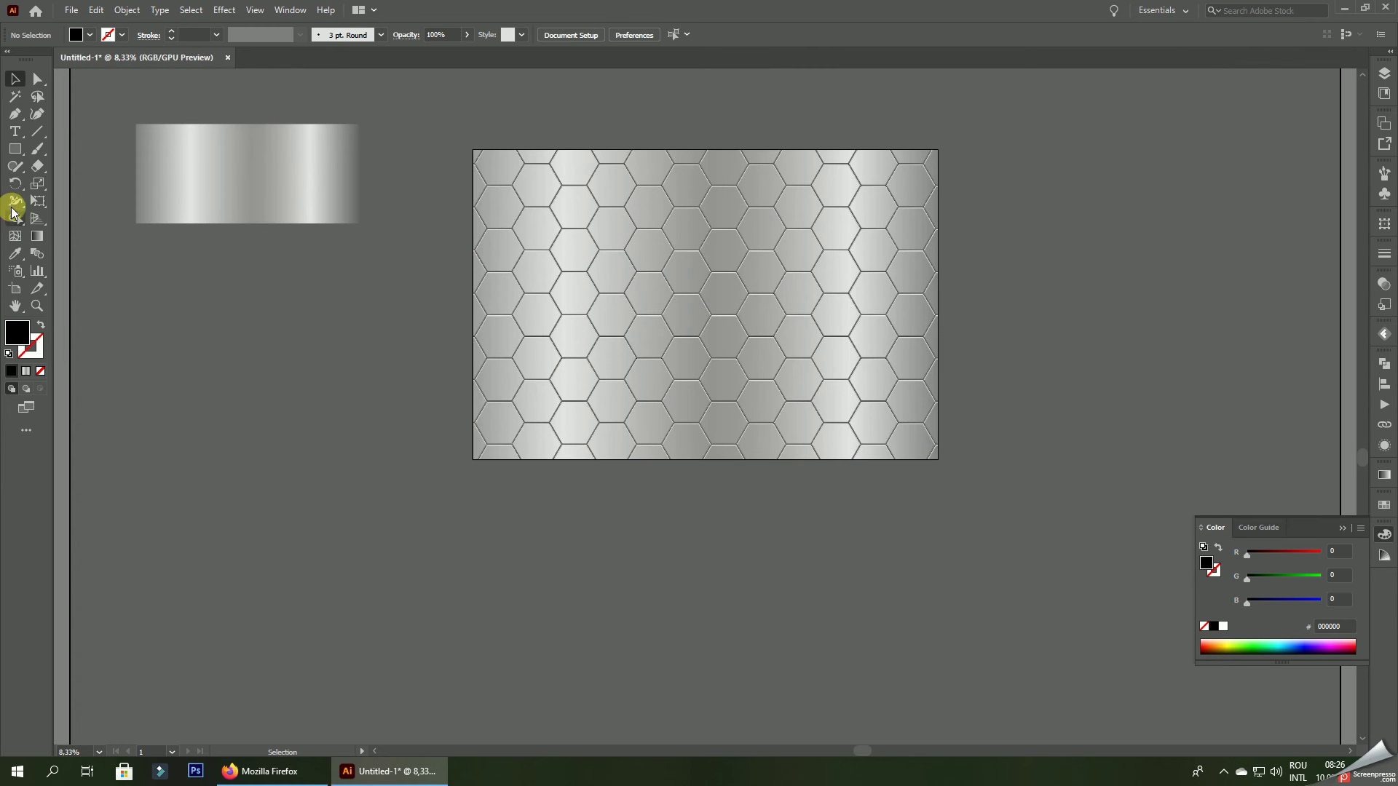
- Select the 6000 × 4000 px rectangle behind the hexagon grid
{"action": "scroll", "coordinate": [743, 262], "scroll_direction": "up", "scroll_amount": 2}
{"action": "scroll", "coordinate": [749, 274], "scroll_direction": "up", "scroll_amount": 2}
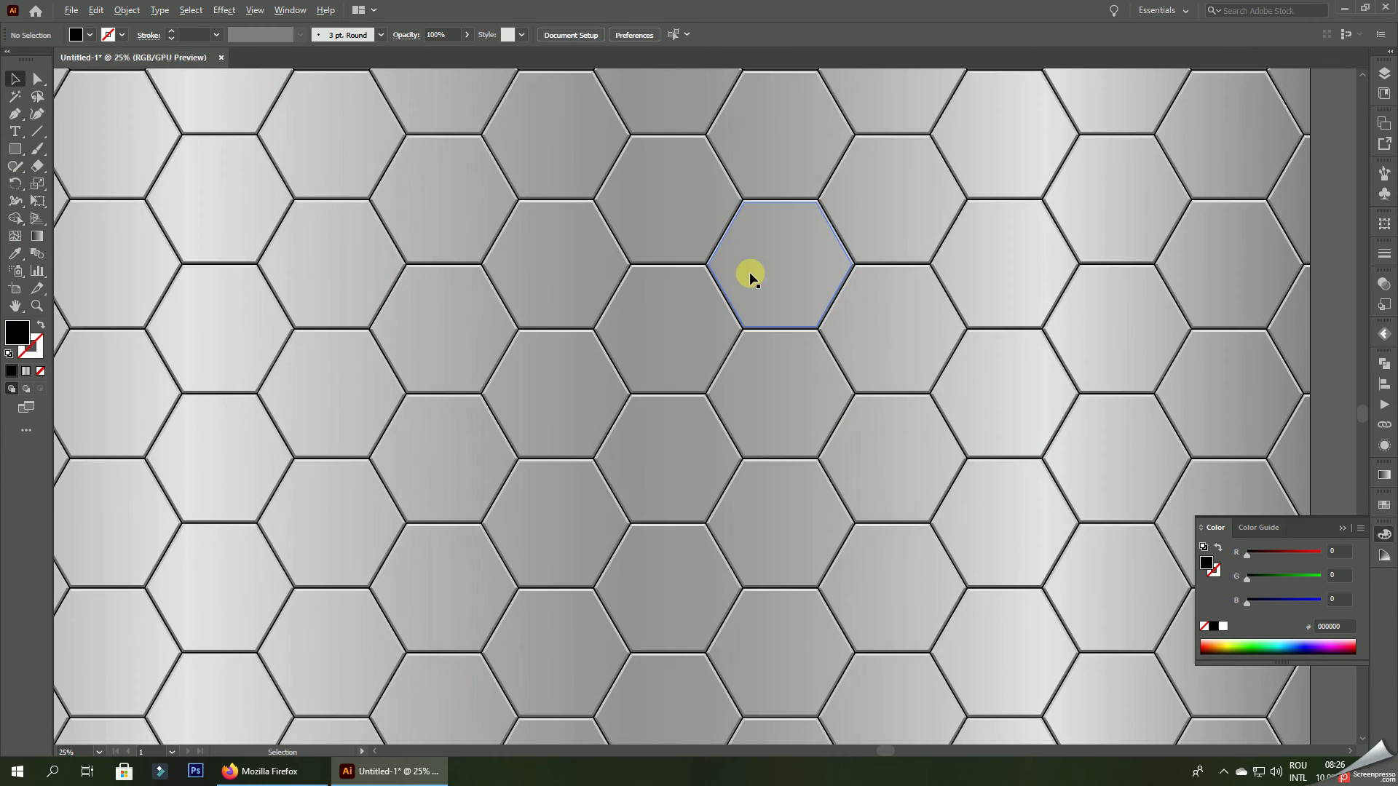
{"action": "scroll", "coordinate": [656, 269], "scroll_direction": "up", "scroll_amount": 5}
{"action": "left_click", "coordinate": [652, 280]}
- Fill the background rectangle with a two-stop radial gradient, removing the middle stops
{"action": "key", "text": "ctrl+0"}
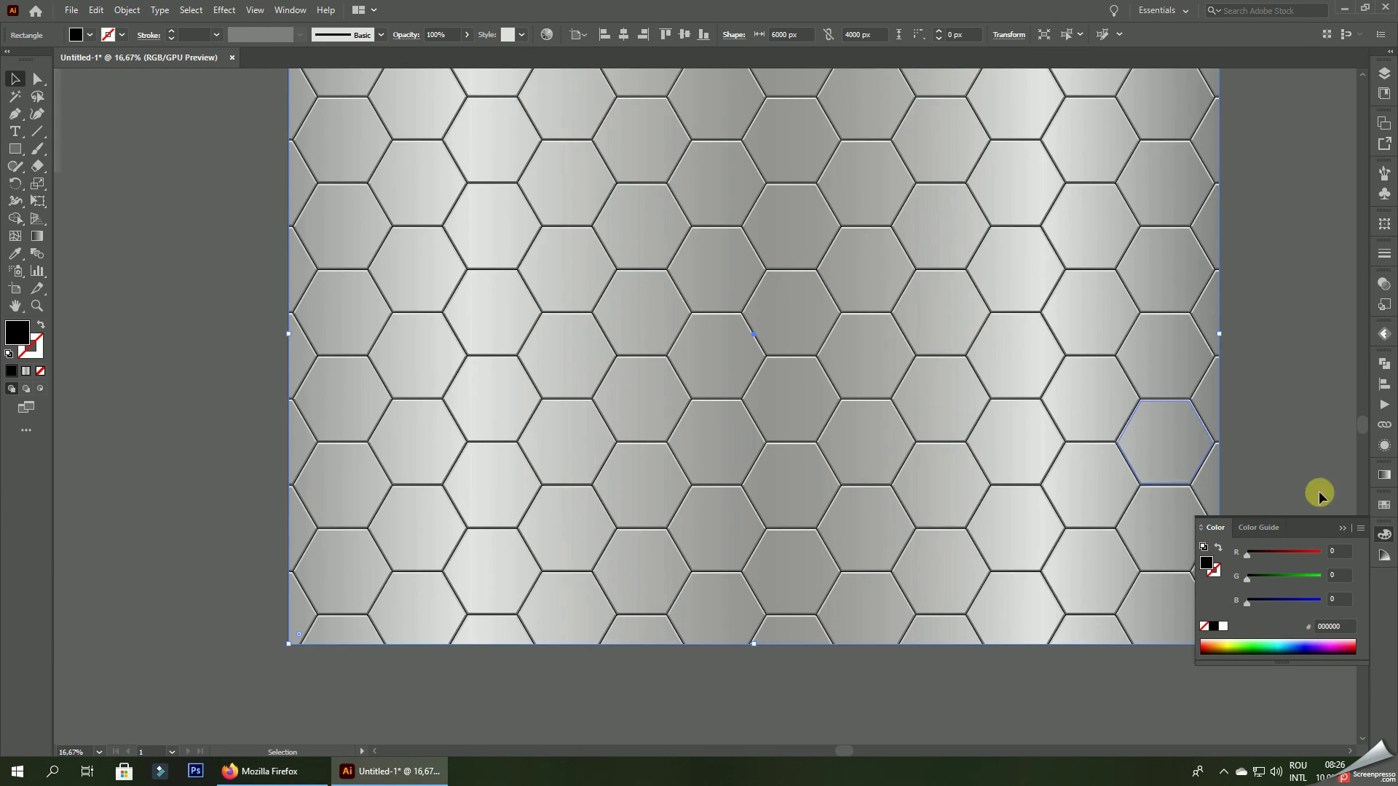
{"action": "left_click", "coordinate": [1384, 475]}
{"action": "left_click", "coordinate": [1267, 579]}
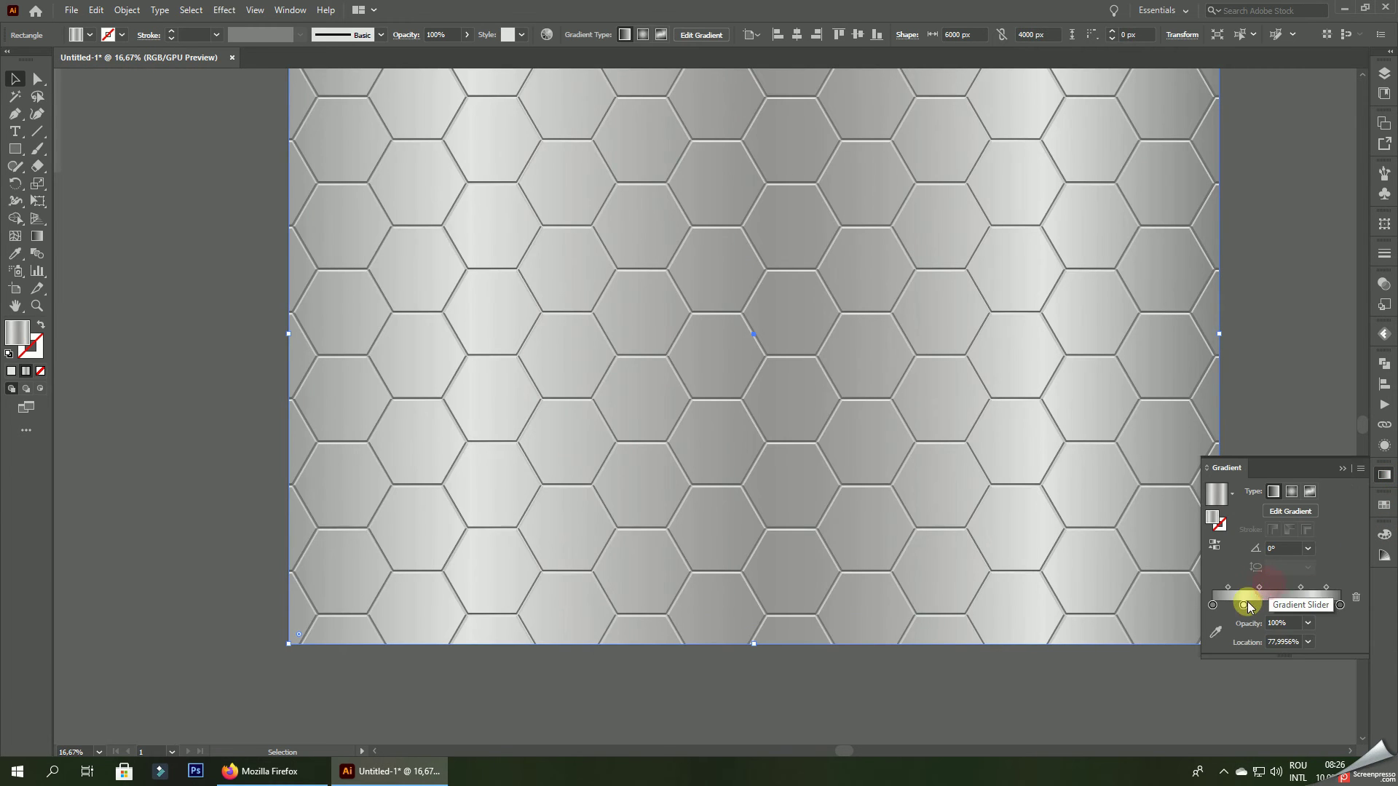
{"action": "left_click", "coordinate": [1246, 604]}
{"action": "left_click_drag", "start_coordinate": [1282, 612], "coordinate": [1248, 611]}
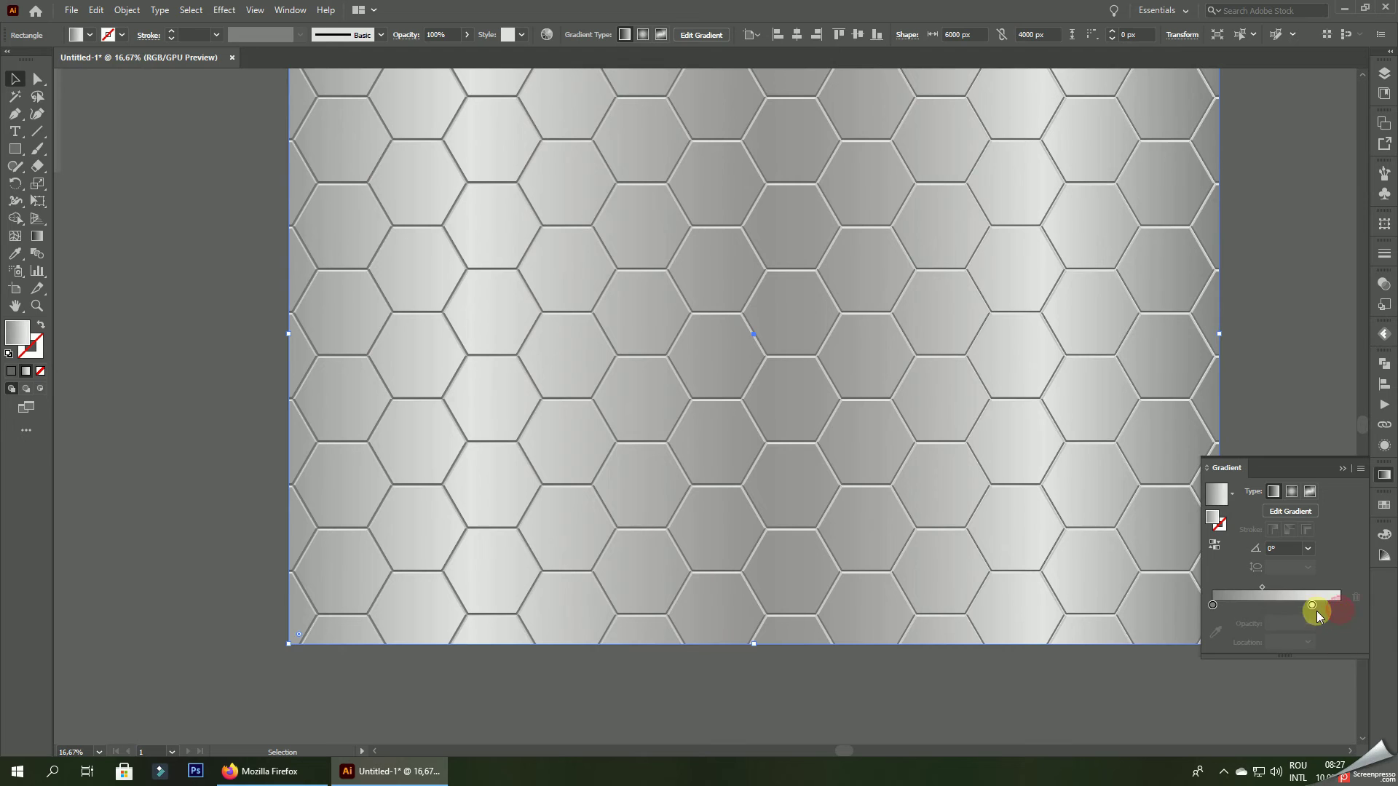
{"action": "left_click", "coordinate": [1312, 606]}
{"action": "left_click", "coordinate": [1359, 603]}
{"action": "left_click", "coordinate": [1292, 491]}
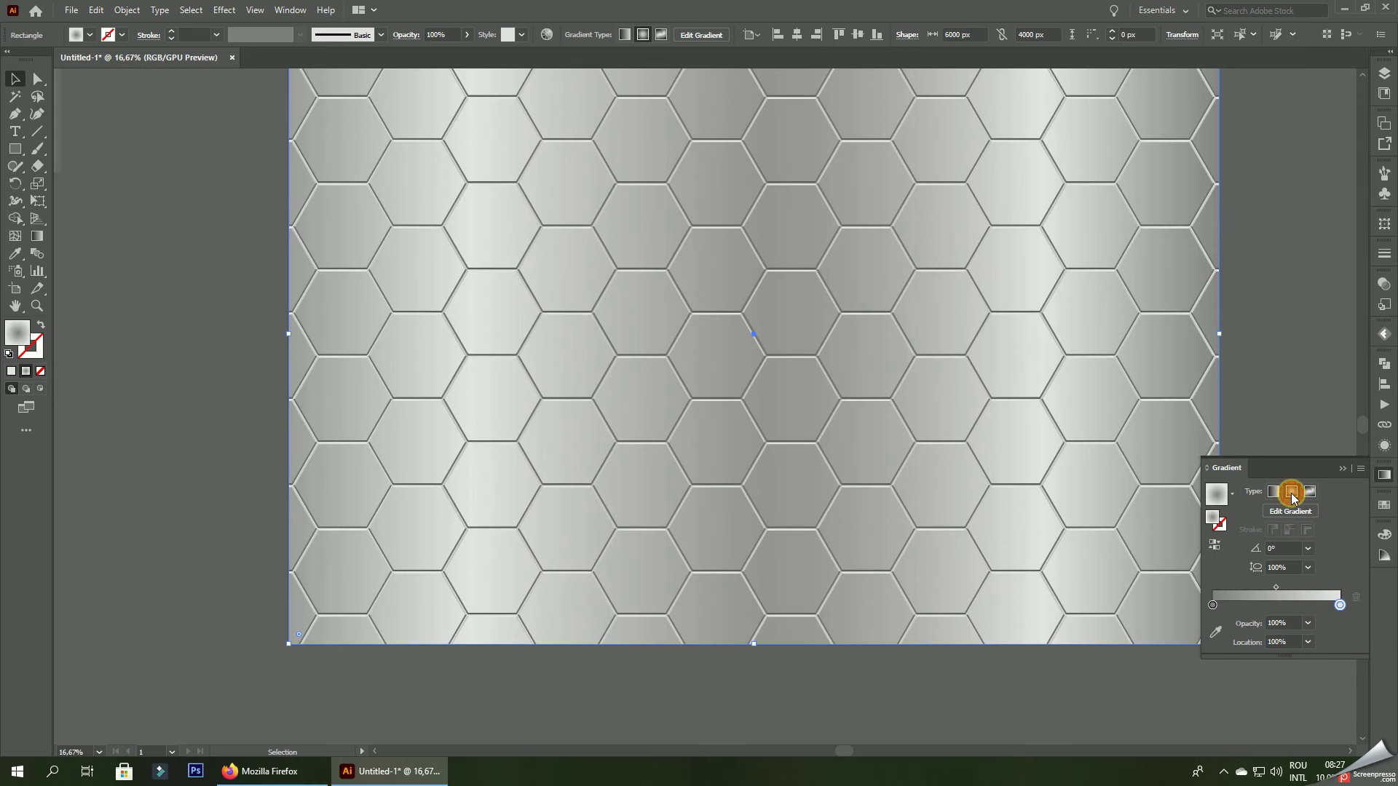
{"action": "left_click", "coordinate": [137, 332]}
{"action": "left_click", "coordinate": [15, 150]}
- Draw a small square left of the artboard filled bright cyan 00E7FF
{"action": "left_click_drag", "start_coordinate": [116, 224], "coordinate": [166, 273]}
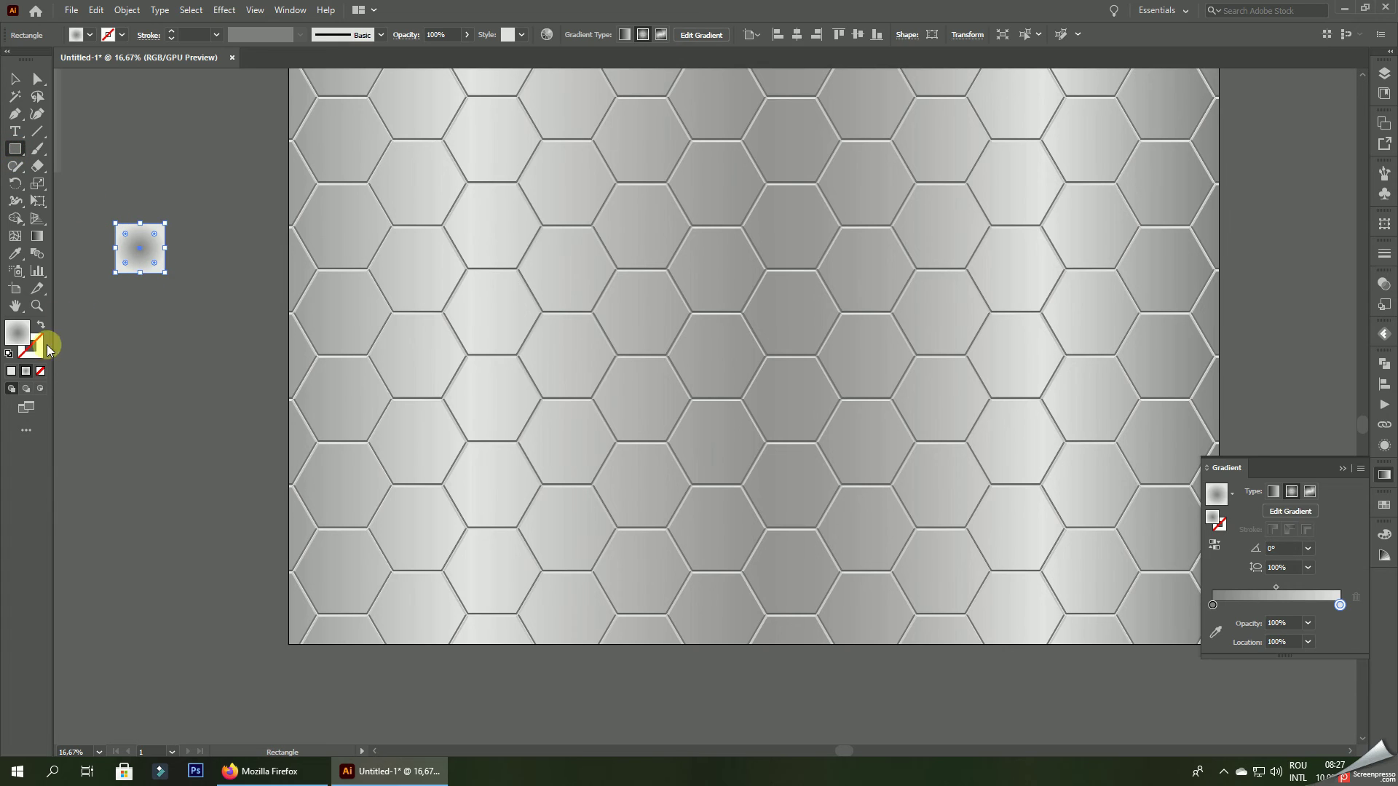
{"action": "left_click", "coordinate": [10, 372]}
{"action": "double_click", "coordinate": [16, 333]}
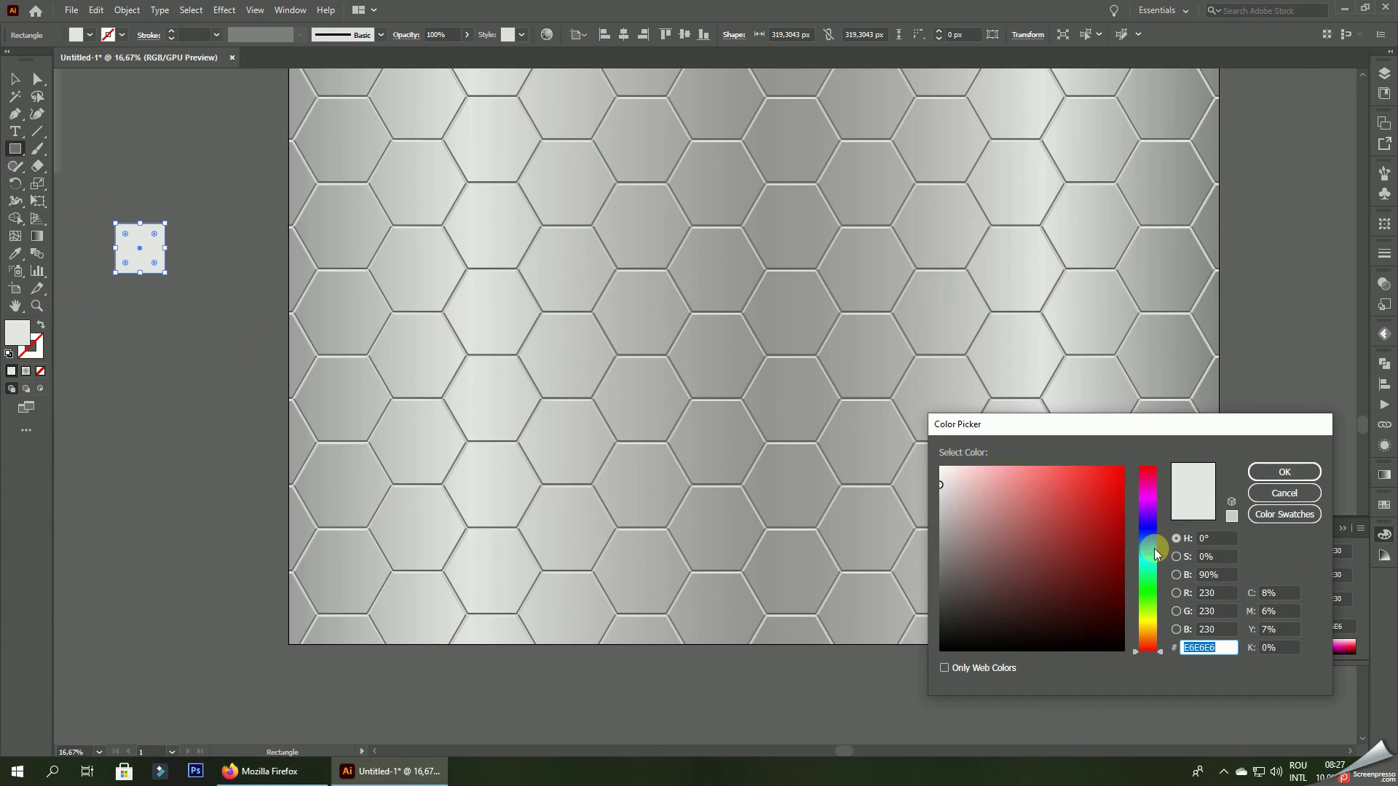
{"action": "left_click", "coordinate": [1155, 553]}
{"action": "left_click", "coordinate": [1120, 468]}
{"action": "left_click", "coordinate": [1285, 472]}
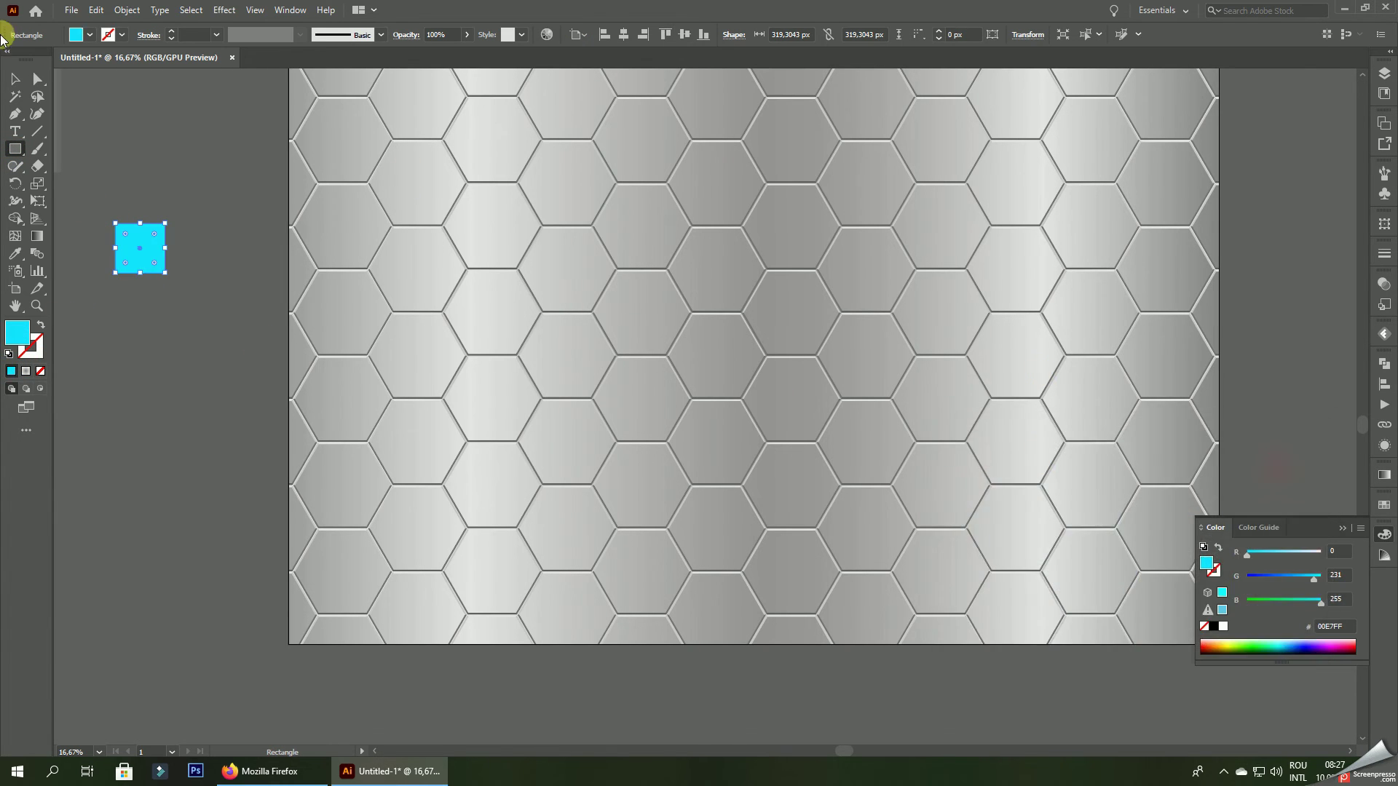
- Duplicate the square just below it and colour the copy dark teal 014C60
{"action": "left_click", "coordinate": [14, 78]}
{"action": "left_click_drag", "start_coordinate": [140, 248], "coordinate": [140, 314]}
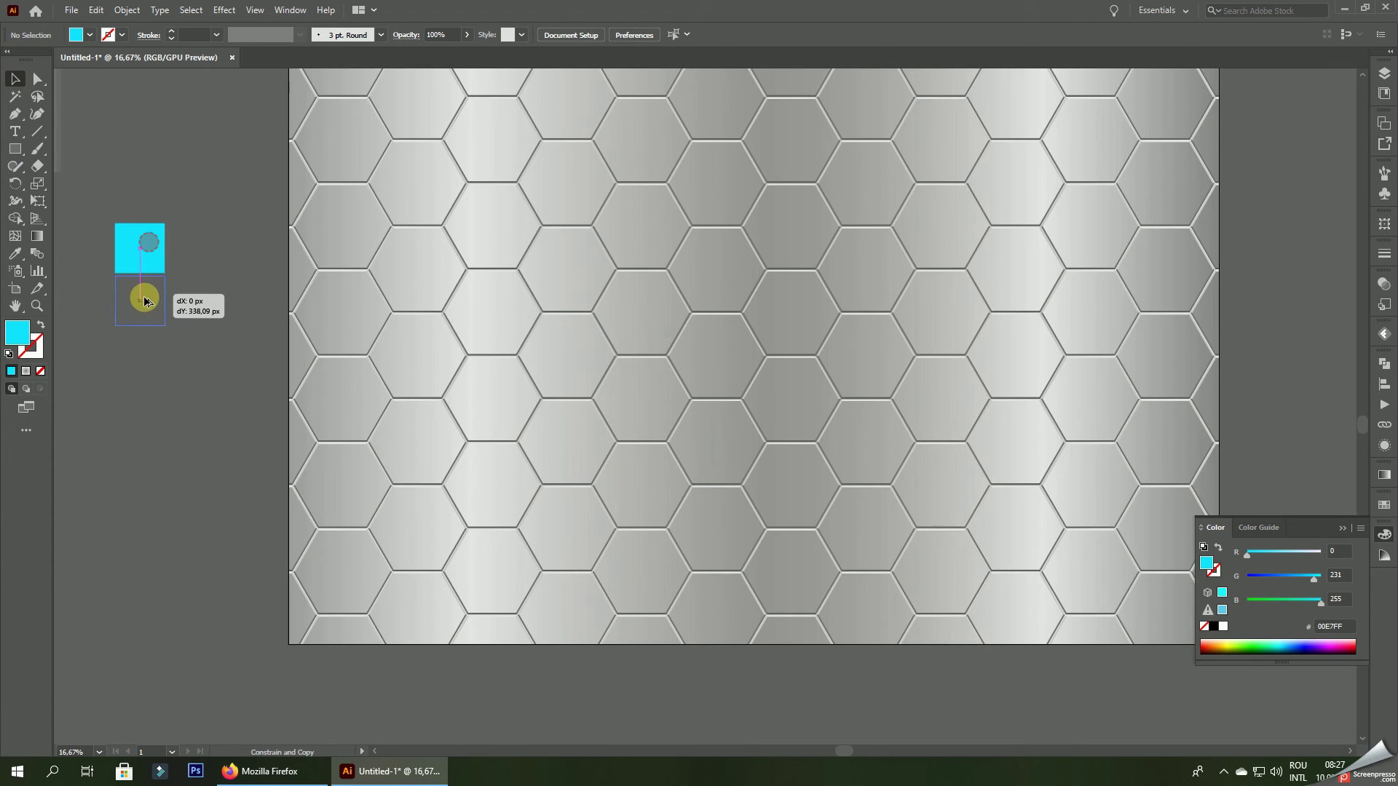
{"action": "double_click", "coordinate": [16, 336]}
{"action": "left_click_drag", "start_coordinate": [1077, 605], "coordinate": [1153, 552]}
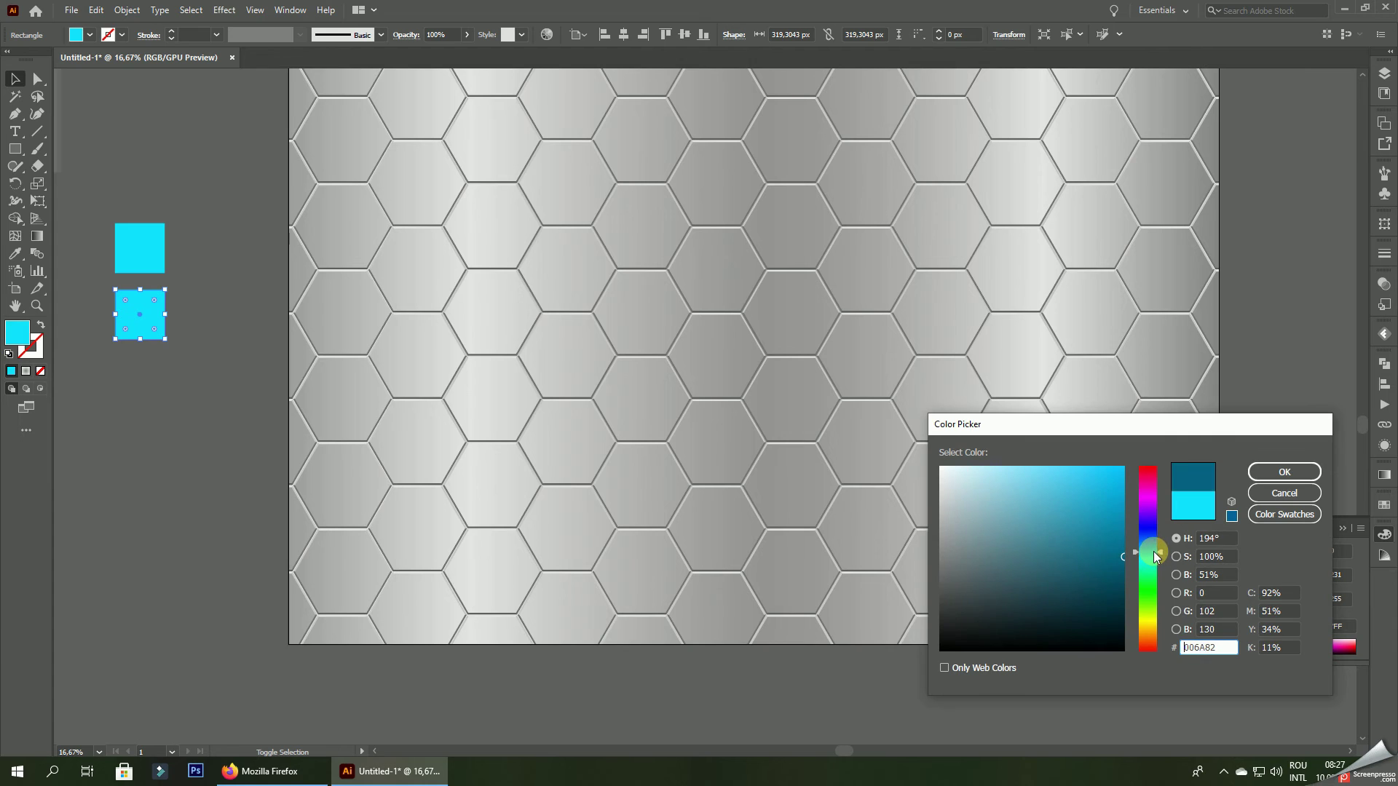
{"action": "left_click", "coordinate": [1287, 473]}
{"action": "left_click", "coordinate": [1121, 580]}
{"action": "left_click", "coordinate": [1283, 472]}
{"action": "left_click", "coordinate": [33, 79]}
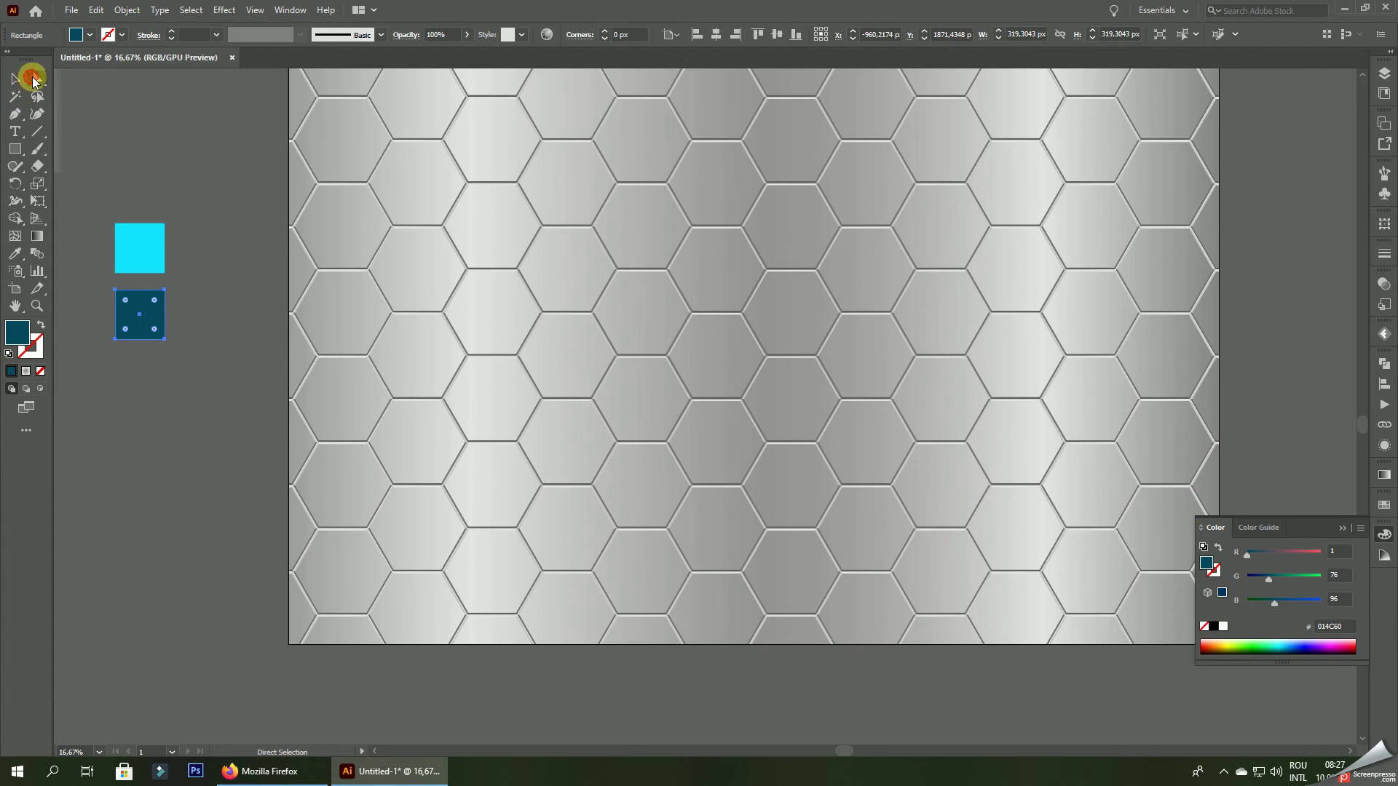
{"action": "scroll", "coordinate": [609, 274], "scroll_direction": "up", "scroll_amount": 1}
{"action": "scroll", "coordinate": [553, 290], "scroll_direction": "up", "scroll_amount": 5}
- Sample the cyan square into the background rectangle's gradient
{"action": "scroll", "coordinate": [558, 313], "scroll_direction": "up", "scroll_amount": 1}
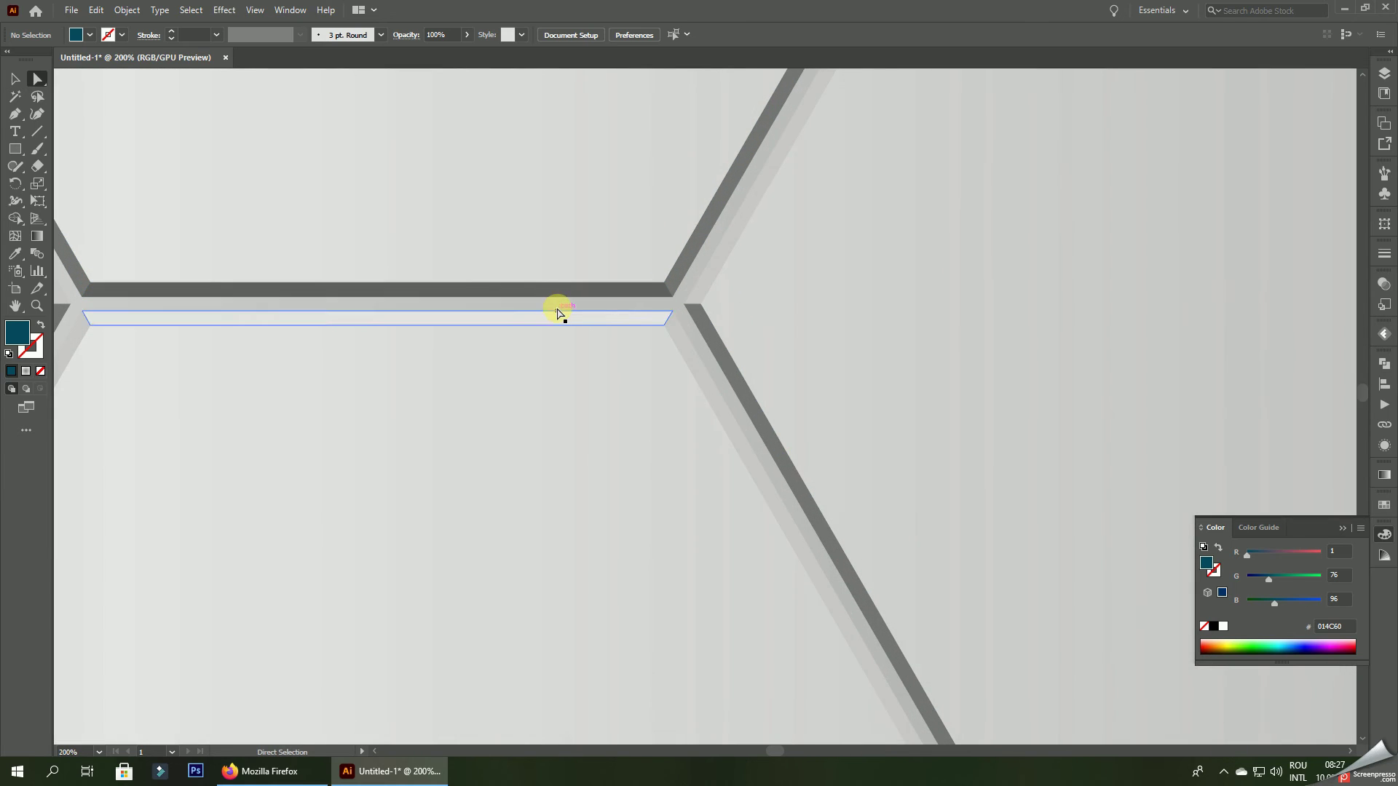
{"action": "left_click", "coordinate": [558, 313]}
{"action": "scroll", "coordinate": [656, 312], "scroll_direction": "down", "scroll_amount": 7}
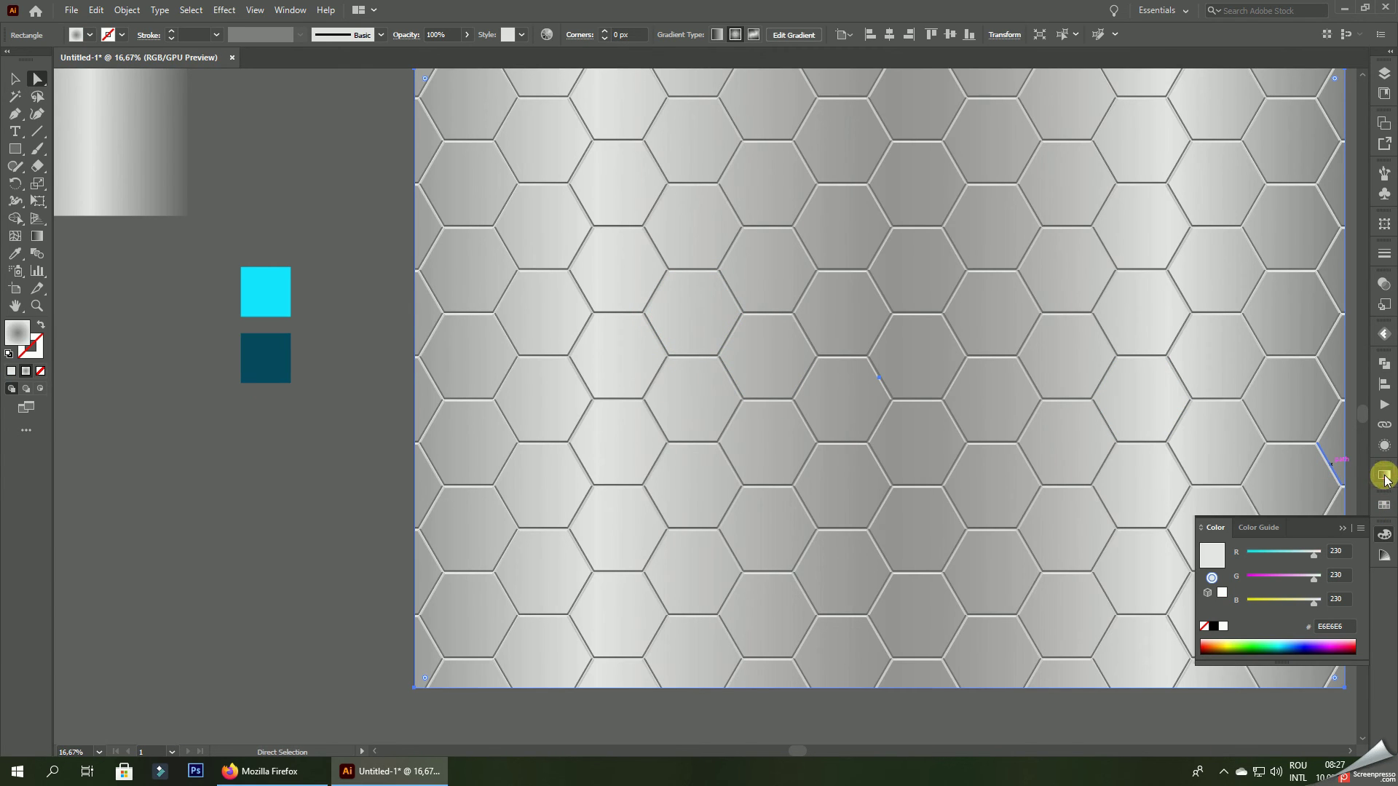
{"action": "left_click", "coordinate": [1384, 476]}
{"action": "left_click", "coordinate": [16, 255]}
{"action": "left_click", "coordinate": [265, 293]}
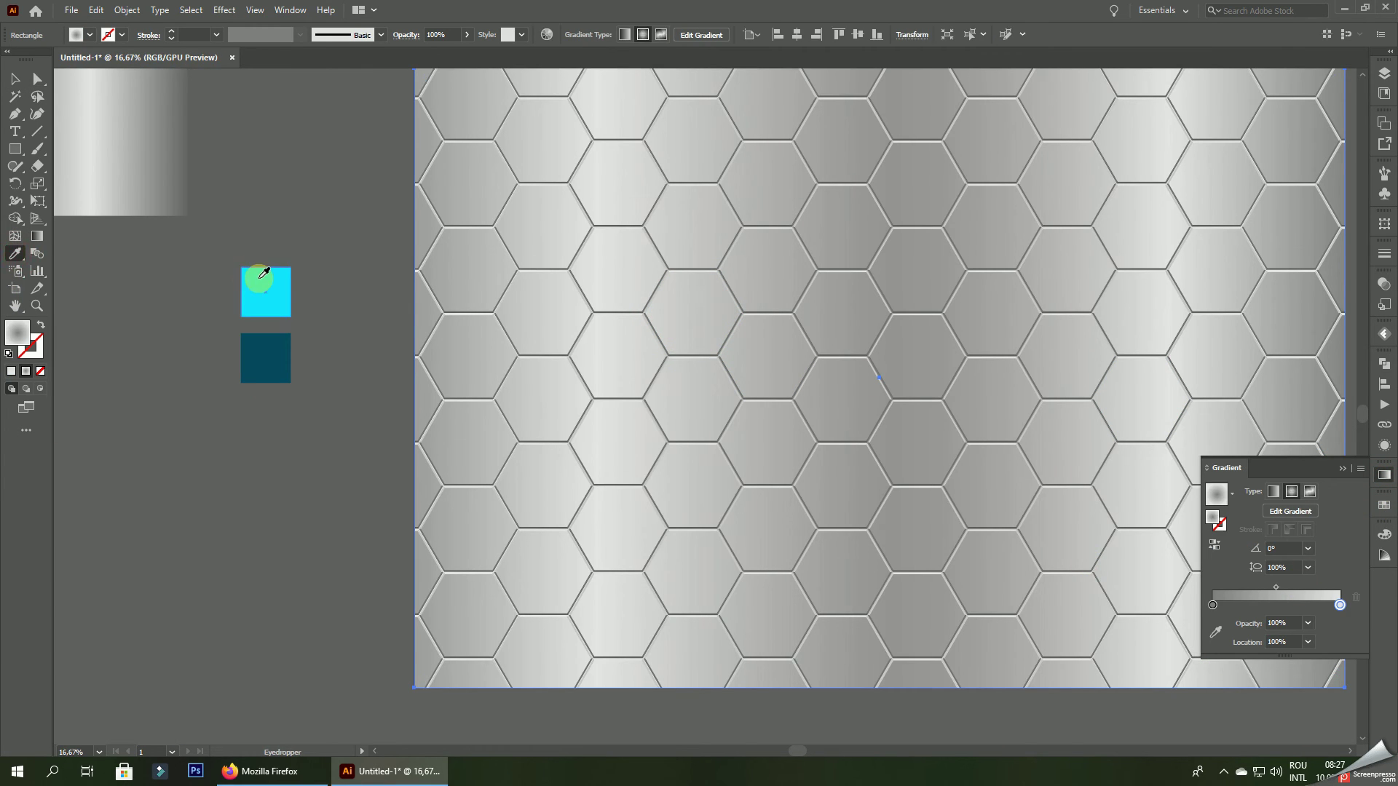
- Sample dark teal into the other stop and reorder stops so cyan runs into teal
{"action": "left_click", "coordinate": [1212, 605]}
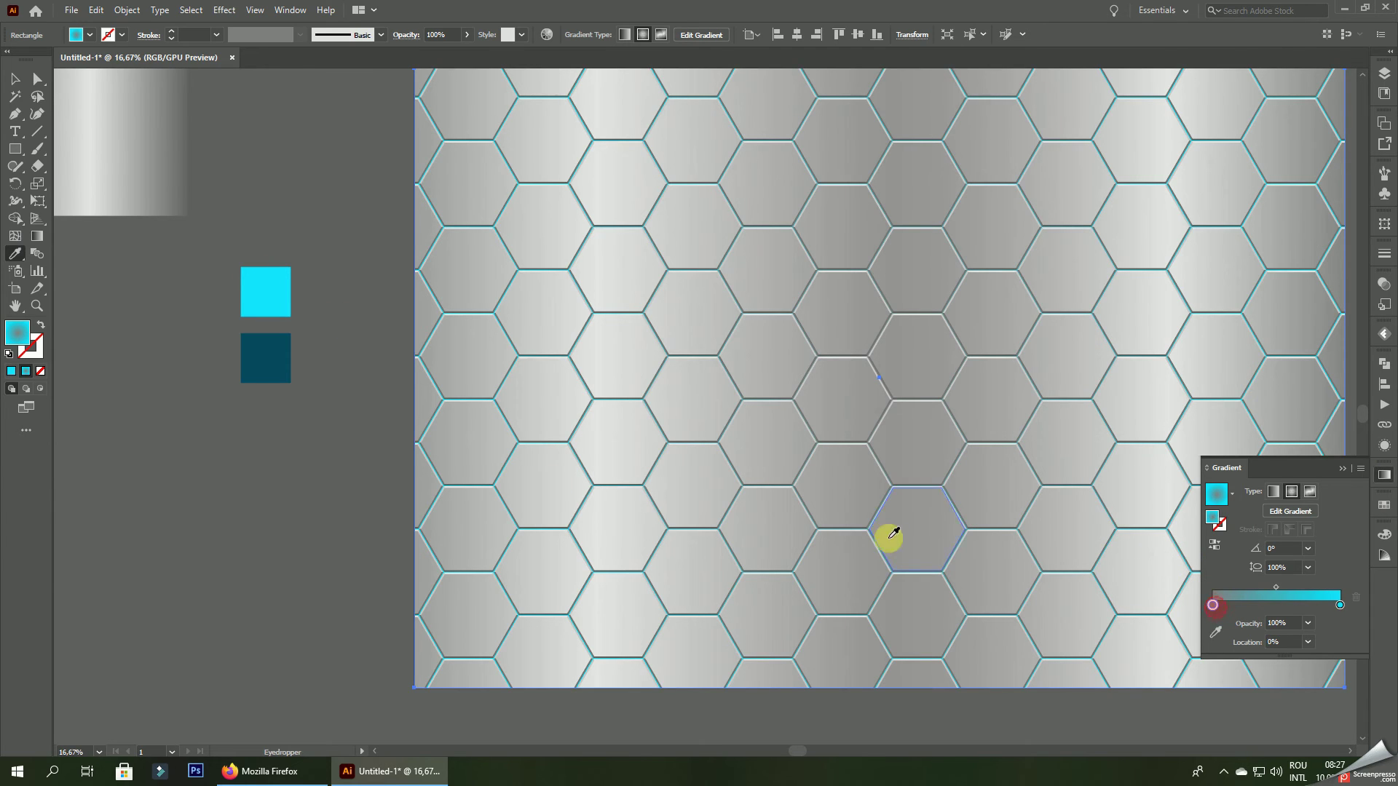
{"action": "left_click", "coordinate": [278, 357]}
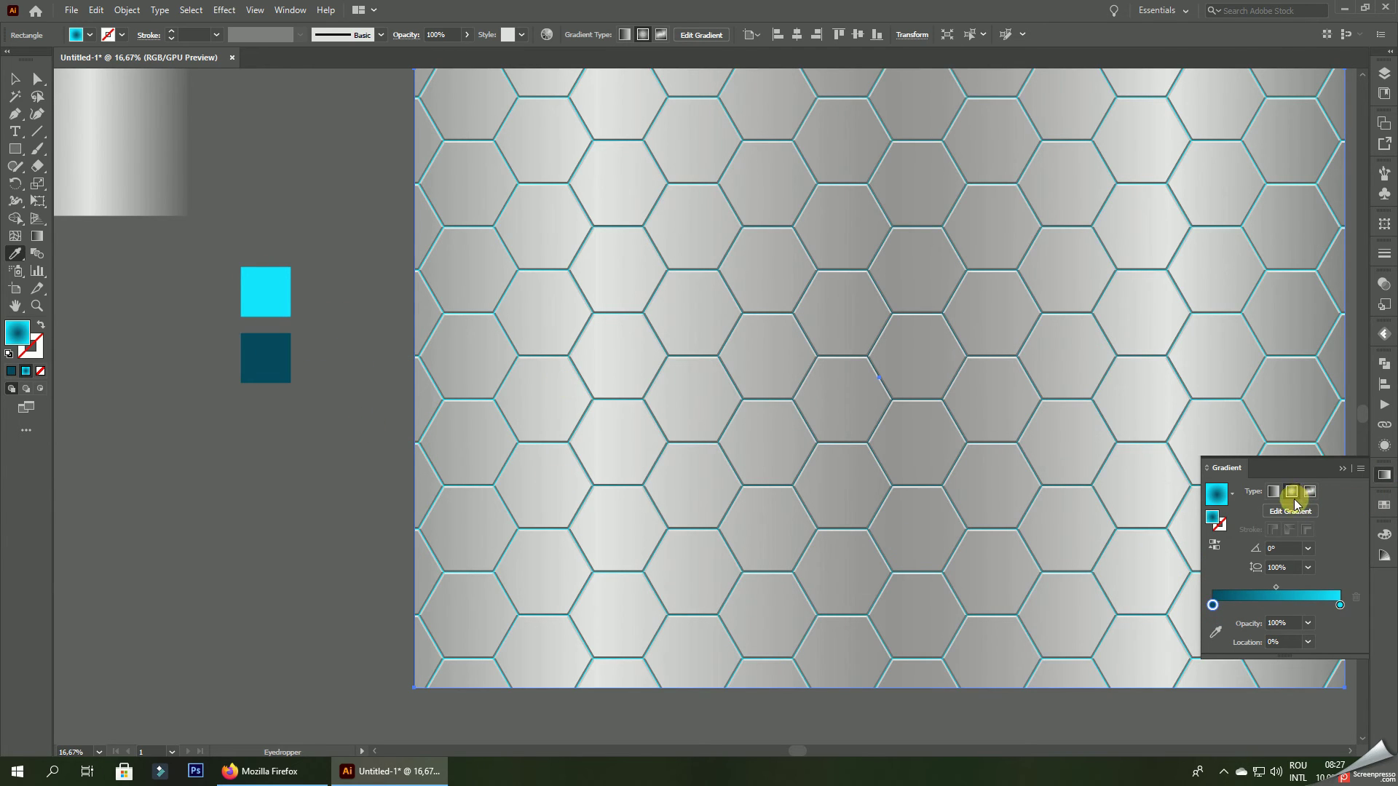
{"action": "left_click", "coordinate": [1336, 615]}
{"action": "left_click_drag", "start_coordinate": [1346, 610], "coordinate": [1211, 609]}
{"action": "left_click", "coordinate": [1273, 609]}
{"action": "left_click", "coordinate": [14, 79]}
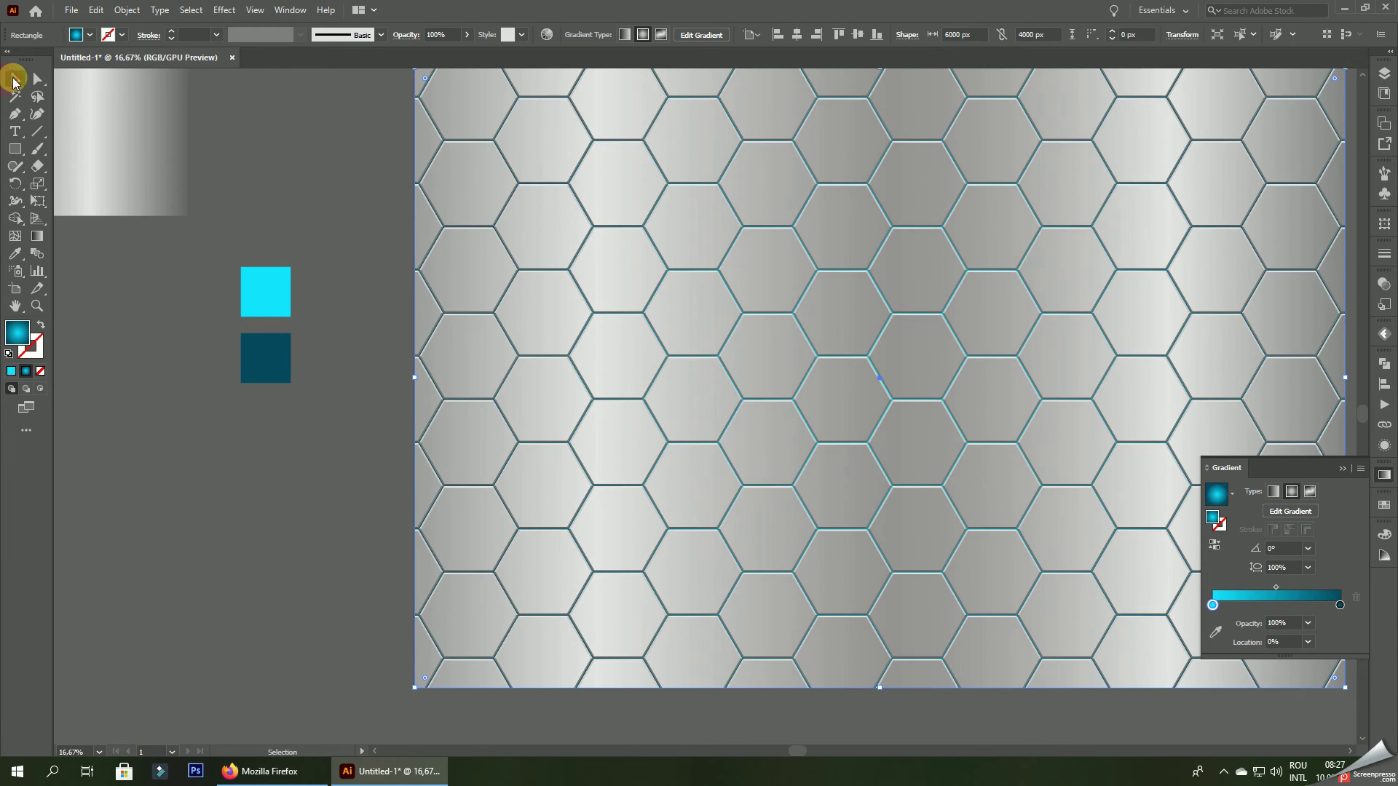
- Zoom out and fit the whole hexagon artwork in the window
{"action": "left_click", "coordinate": [271, 149]}
{"action": "key", "text": "ctrl+minus"}
{"action": "key", "text": "ctrl+minus"}
{"action": "key", "text": "ctrl+minus"}
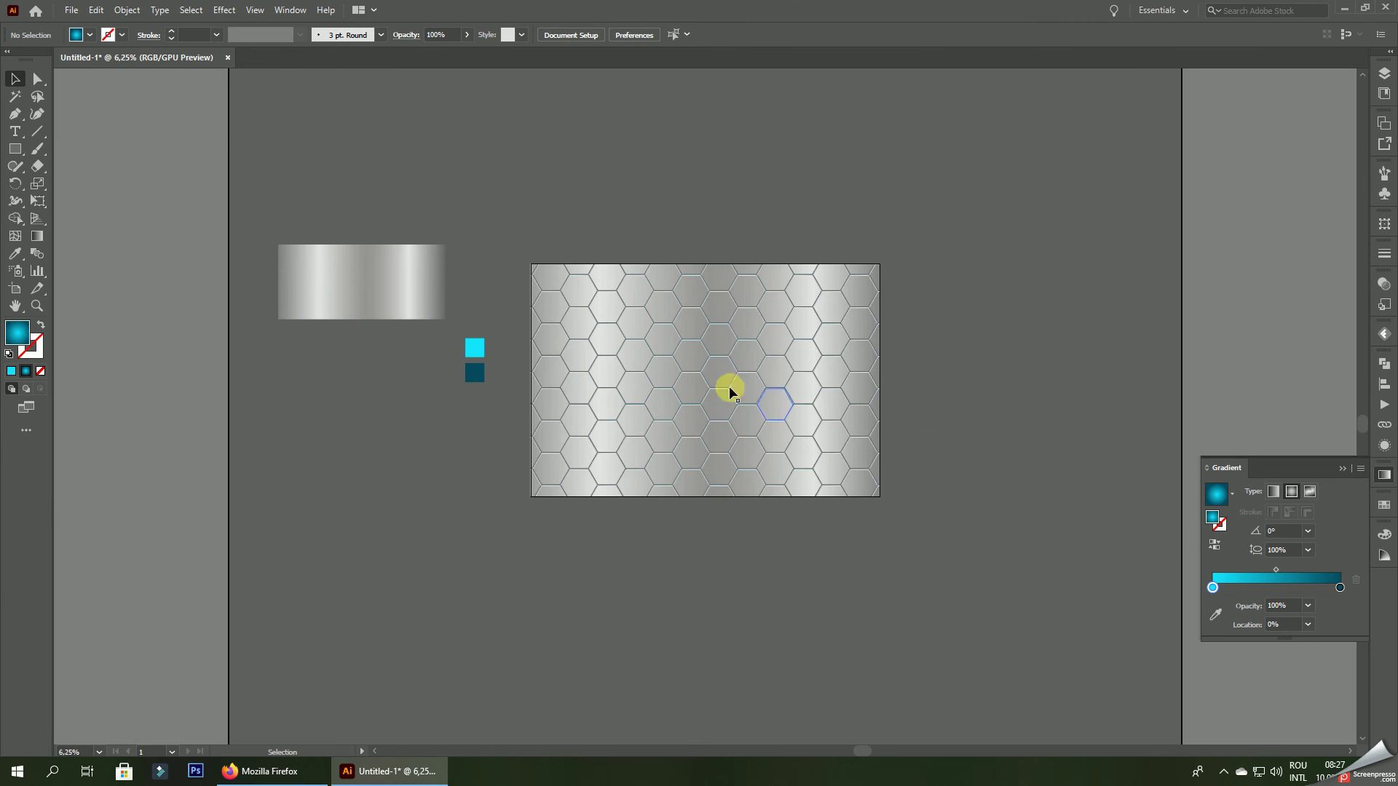
{"action": "scroll", "coordinate": [662, 352], "scroll_direction": "up", "scroll_amount": 2}
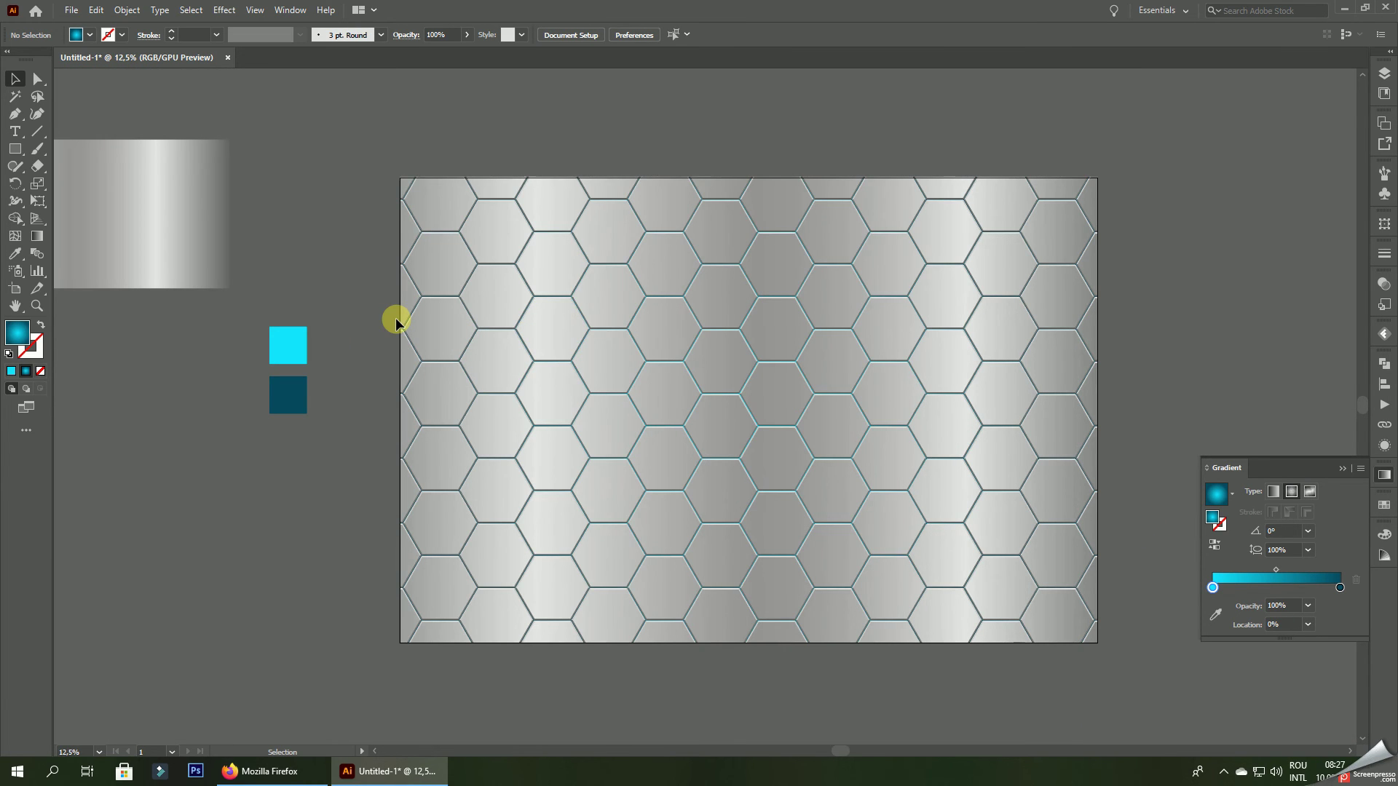
{"action": "scroll", "coordinate": [395, 317], "scroll_direction": "up", "scroll_amount": 1}
{"action": "scroll", "coordinate": [489, 233], "scroll_direction": "up", "scroll_amount": 1}
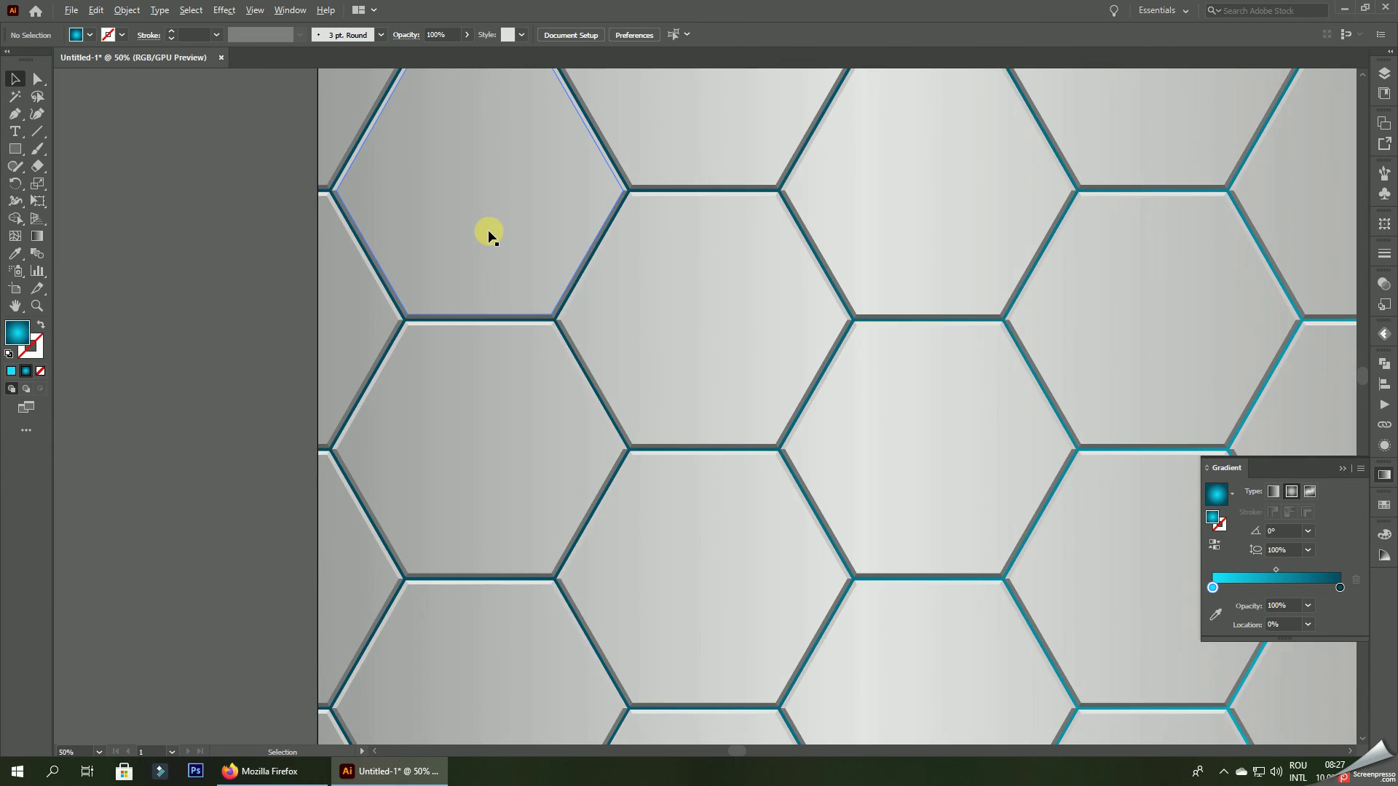
{"action": "scroll", "coordinate": [489, 233], "scroll_direction": "down", "scroll_amount": 2}
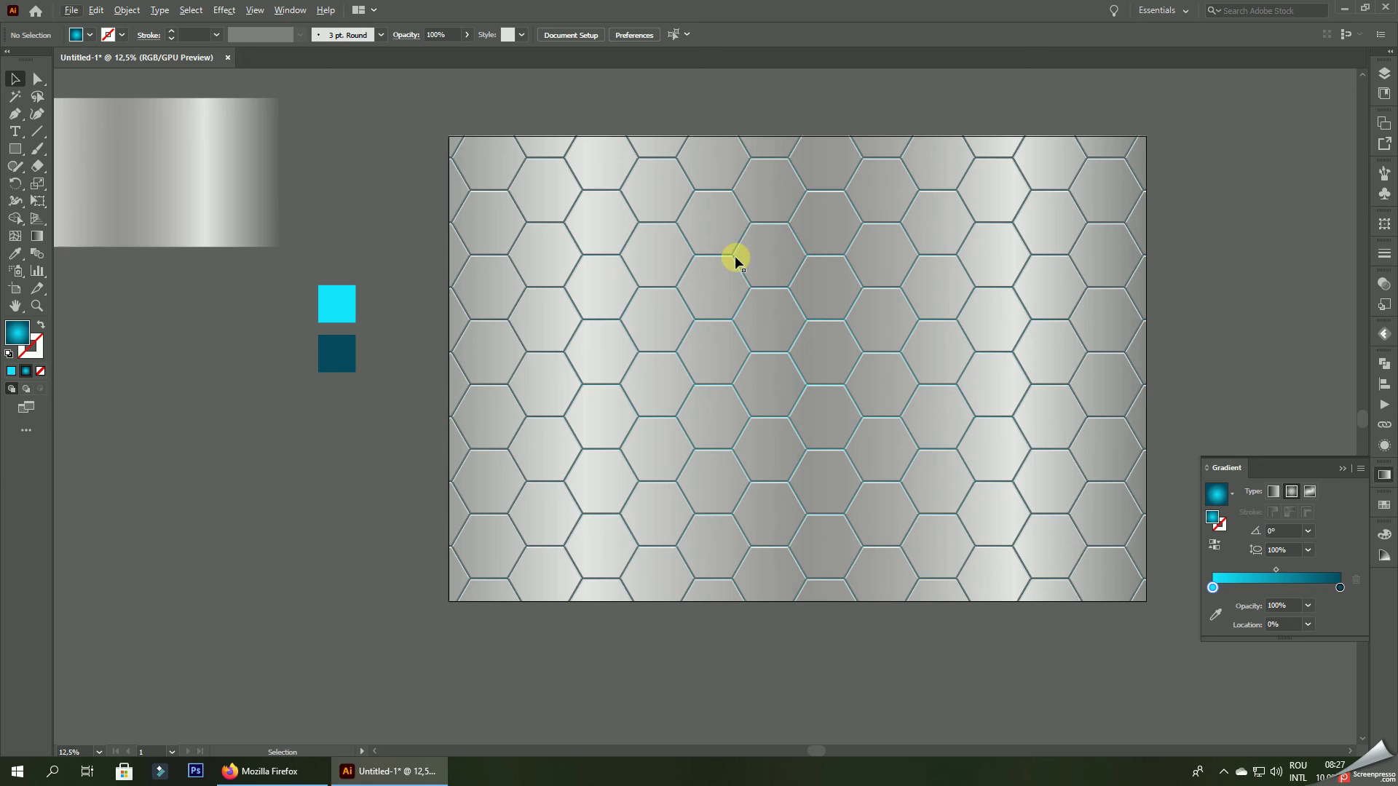
{"action": "key", "text": "ctrl+minus"}
{"action": "key", "text": "ctrl+minus"}
{"action": "key", "text": "ctrl+minus"}
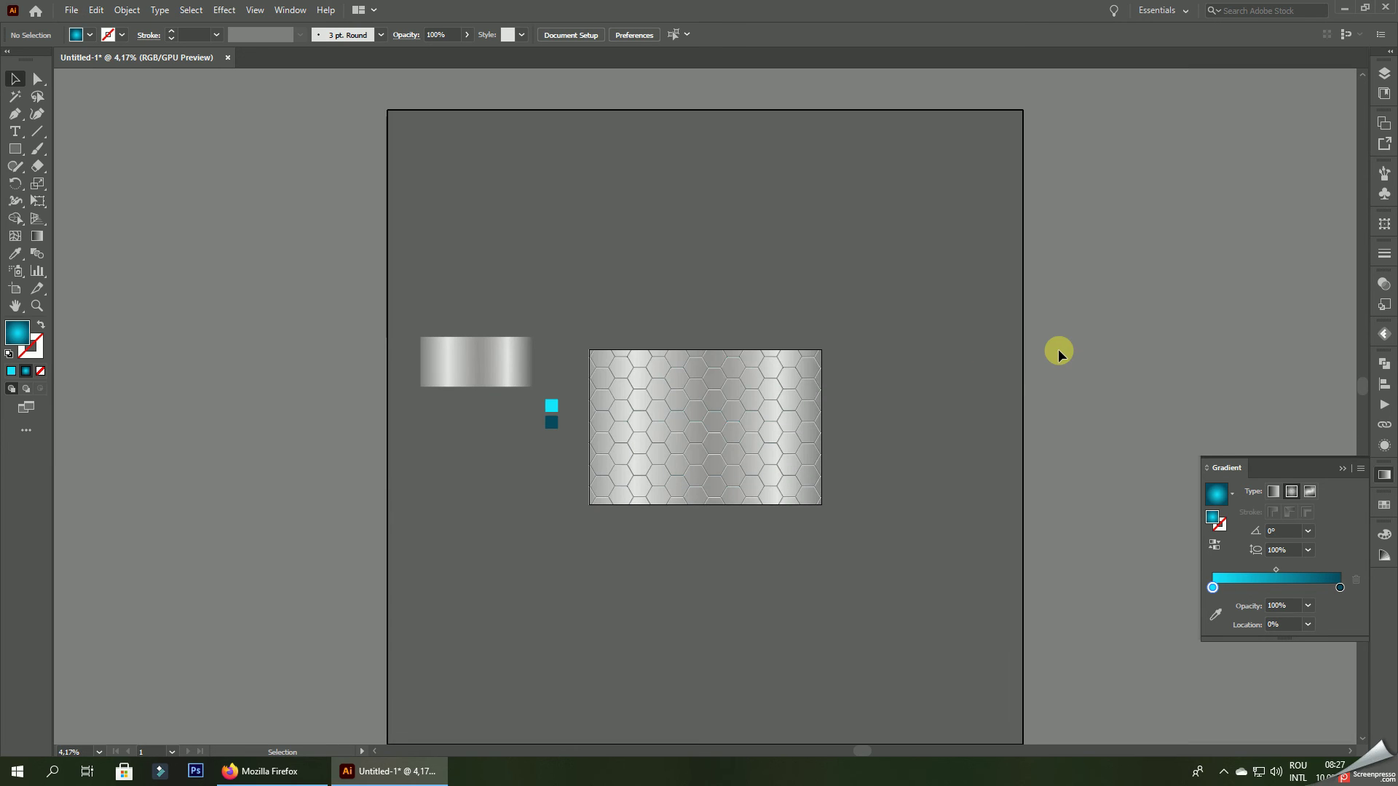
{"action": "key", "text": "ctrl+minus"}
{"action": "key", "text": "ctrl+equal"}
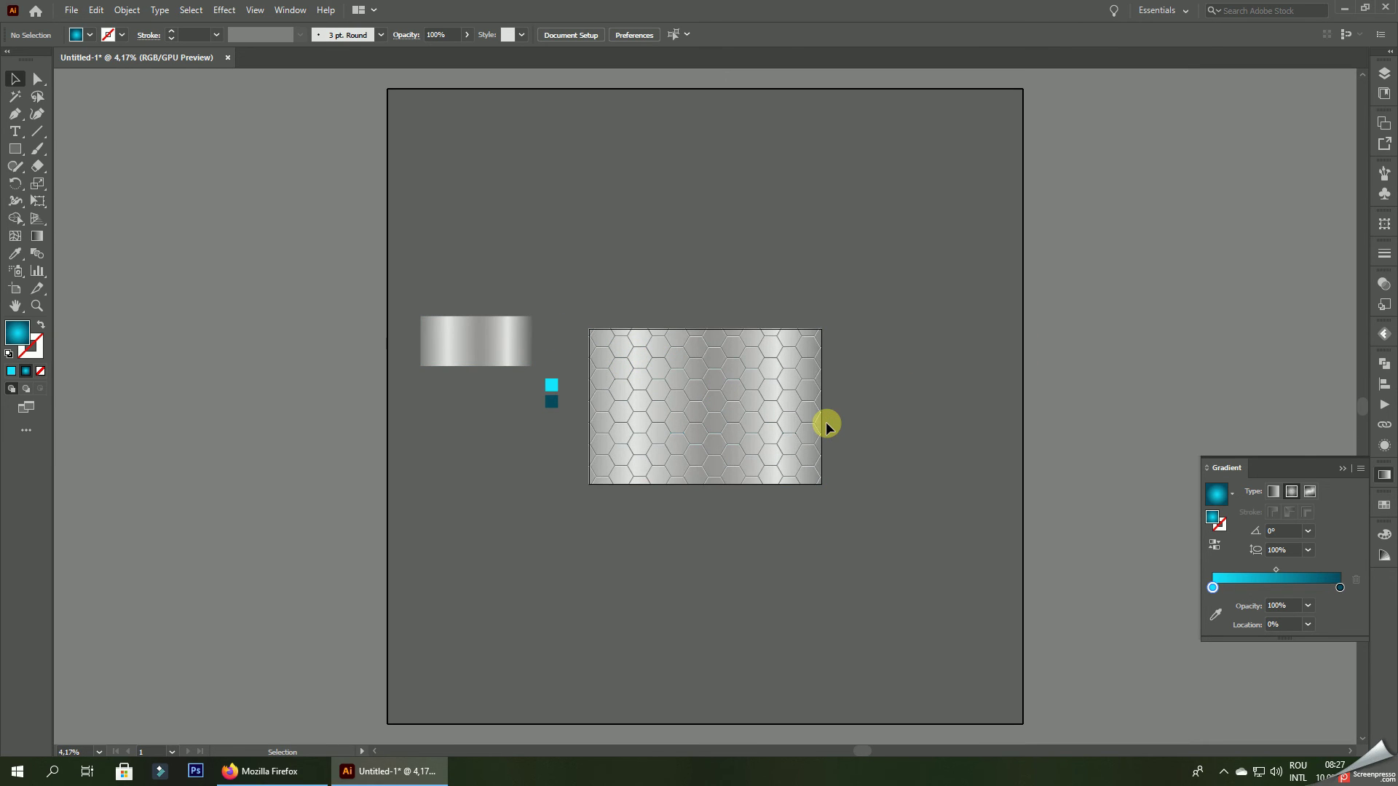
{"action": "key", "text": "ctrl+0"}
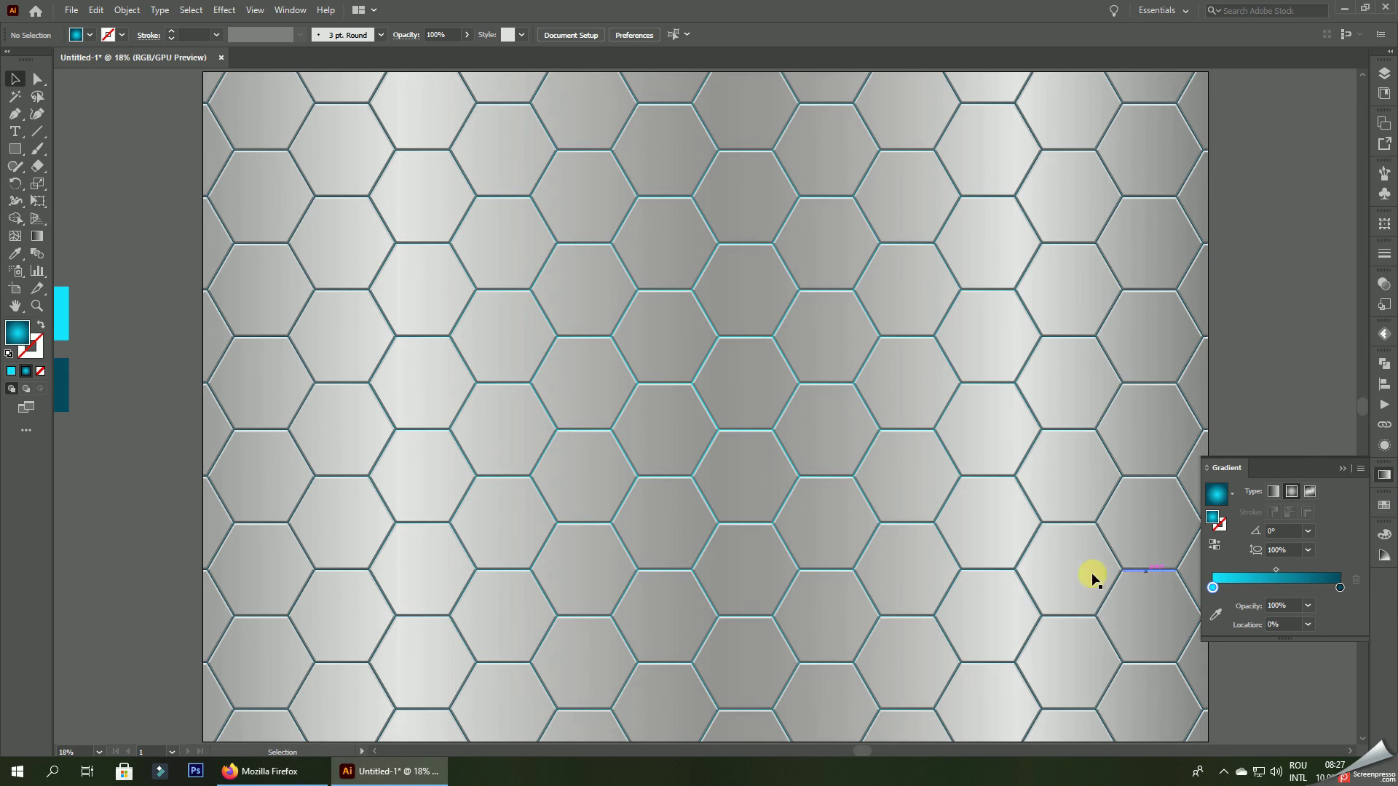
- Pan to centre the entire artboard and select the hexagon artwork
{"action": "scroll", "coordinate": [976, 493], "scroll_direction": "down", "scroll_amount": 2, "text": "alt"}
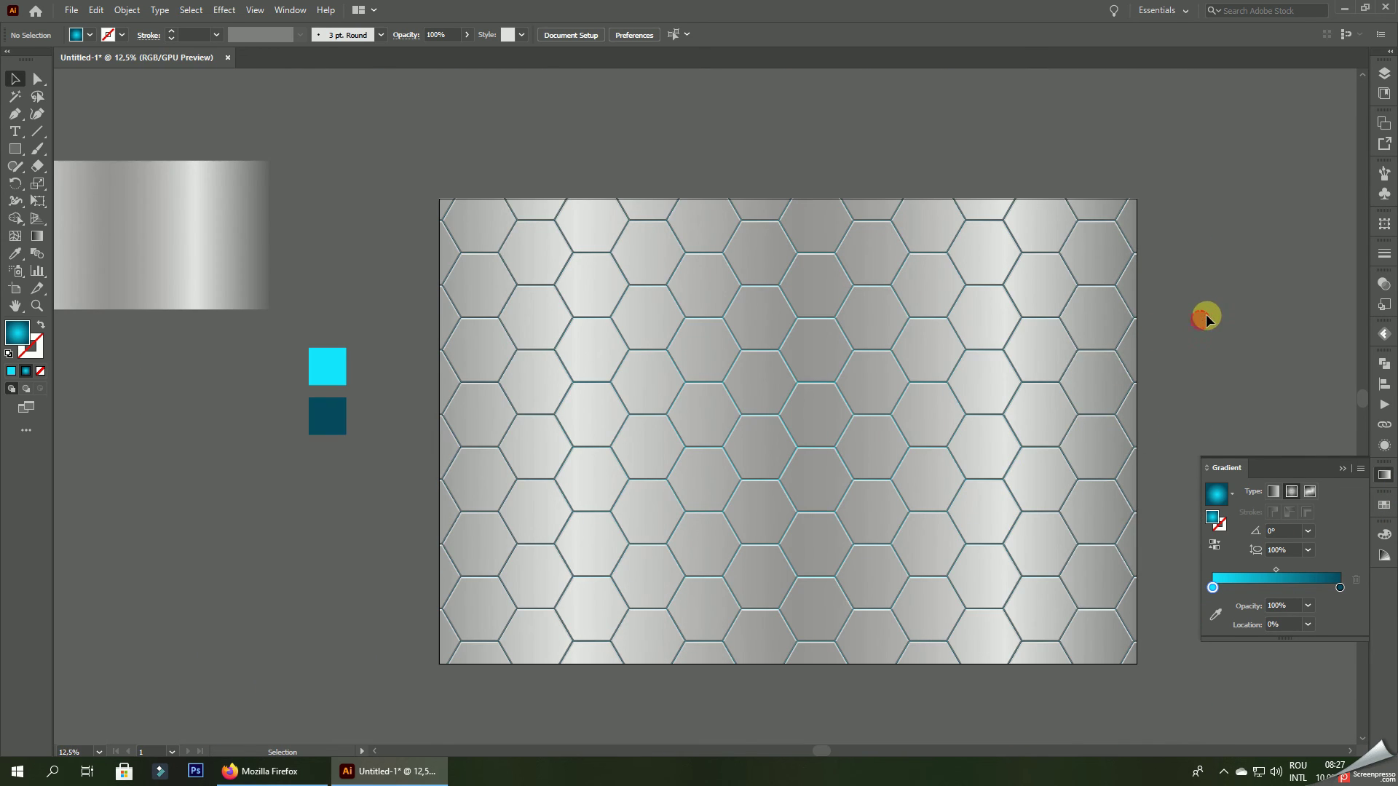
{"action": "left_click_drag", "start_coordinate": [1248, 337], "coordinate": [1212, 262]}
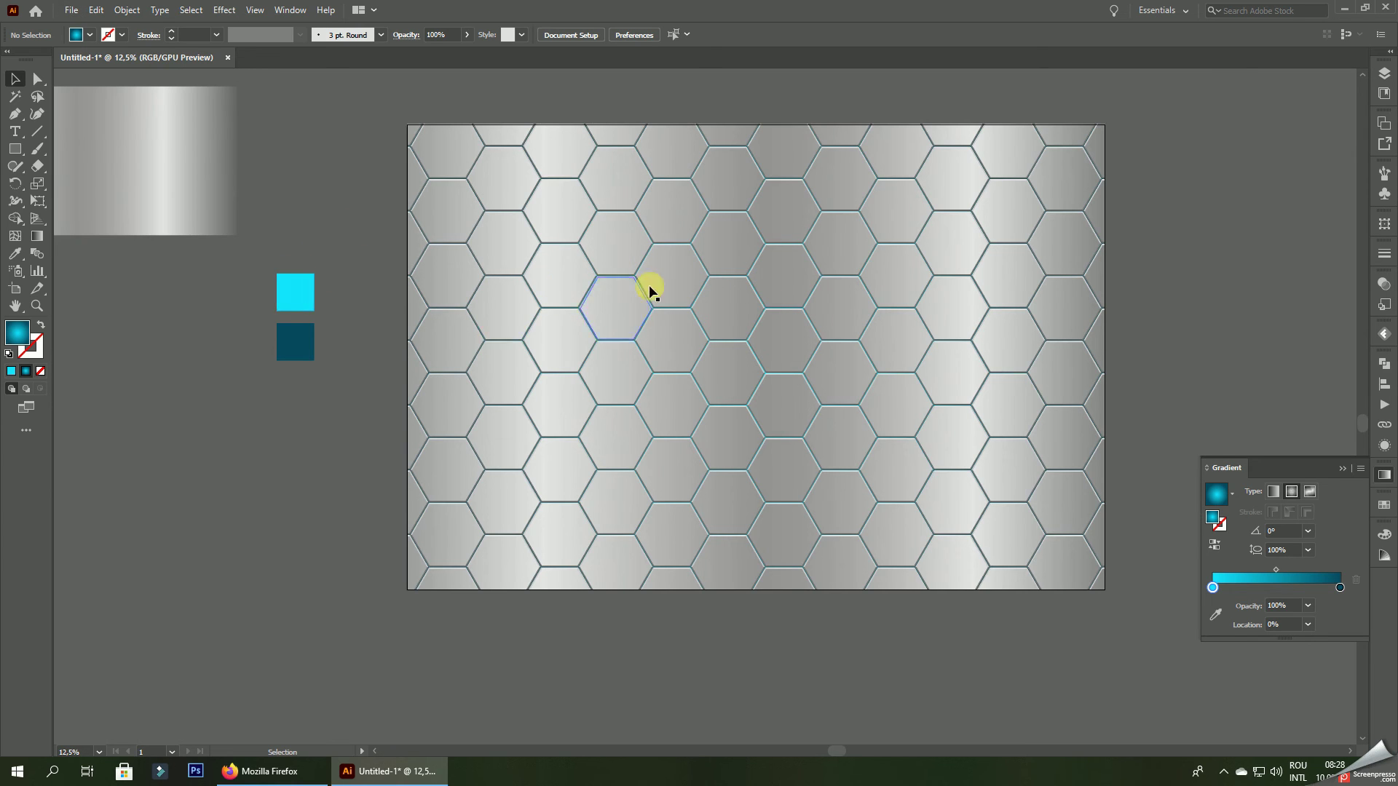
{"action": "scroll", "coordinate": [673, 300], "scroll_direction": "up", "scroll_amount": 1, "text": "alt"}
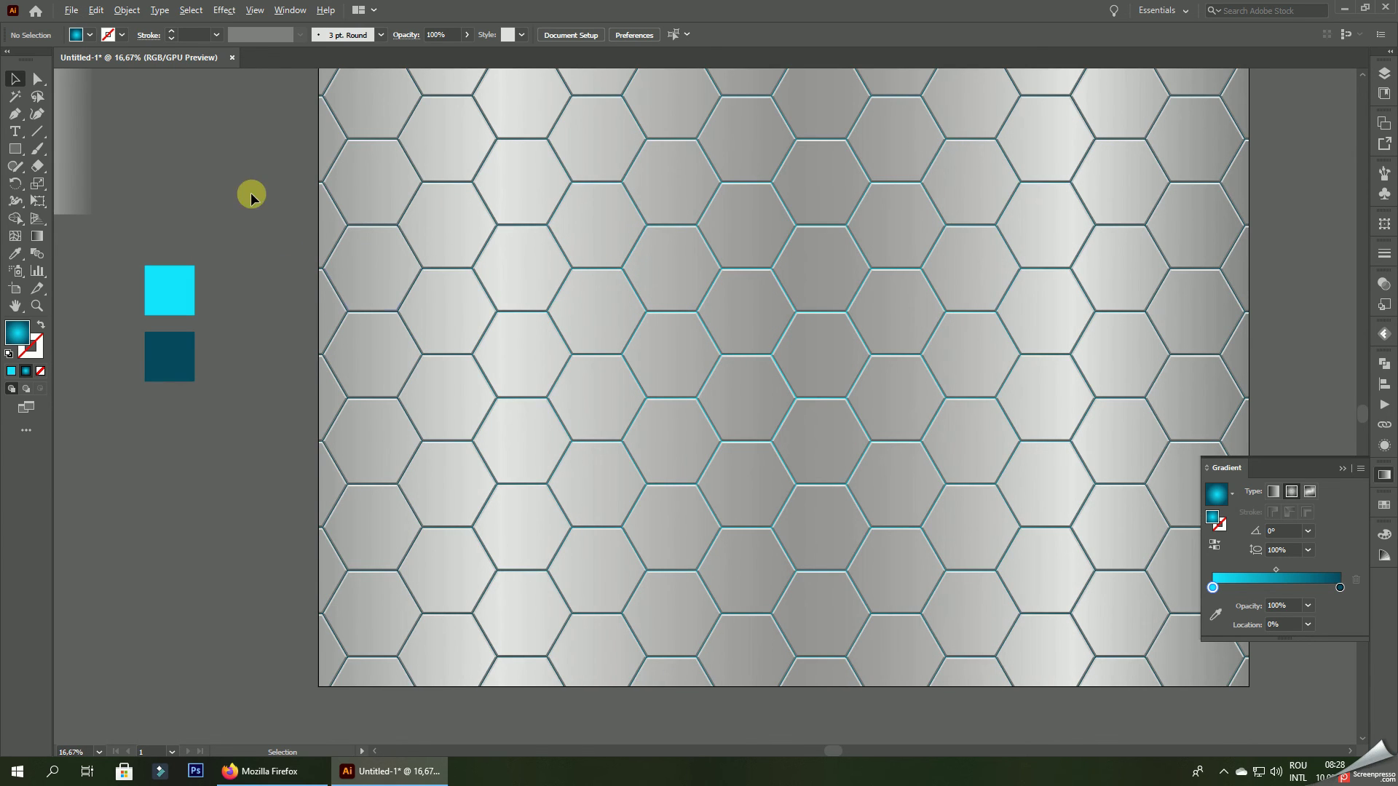
{"action": "scroll", "coordinate": [420, 279], "scroll_direction": "up", "scroll_amount": 2, "text": "alt"}
{"action": "scroll", "coordinate": [605, 303], "scroll_direction": "down", "scroll_amount": 2, "text": "alt"}
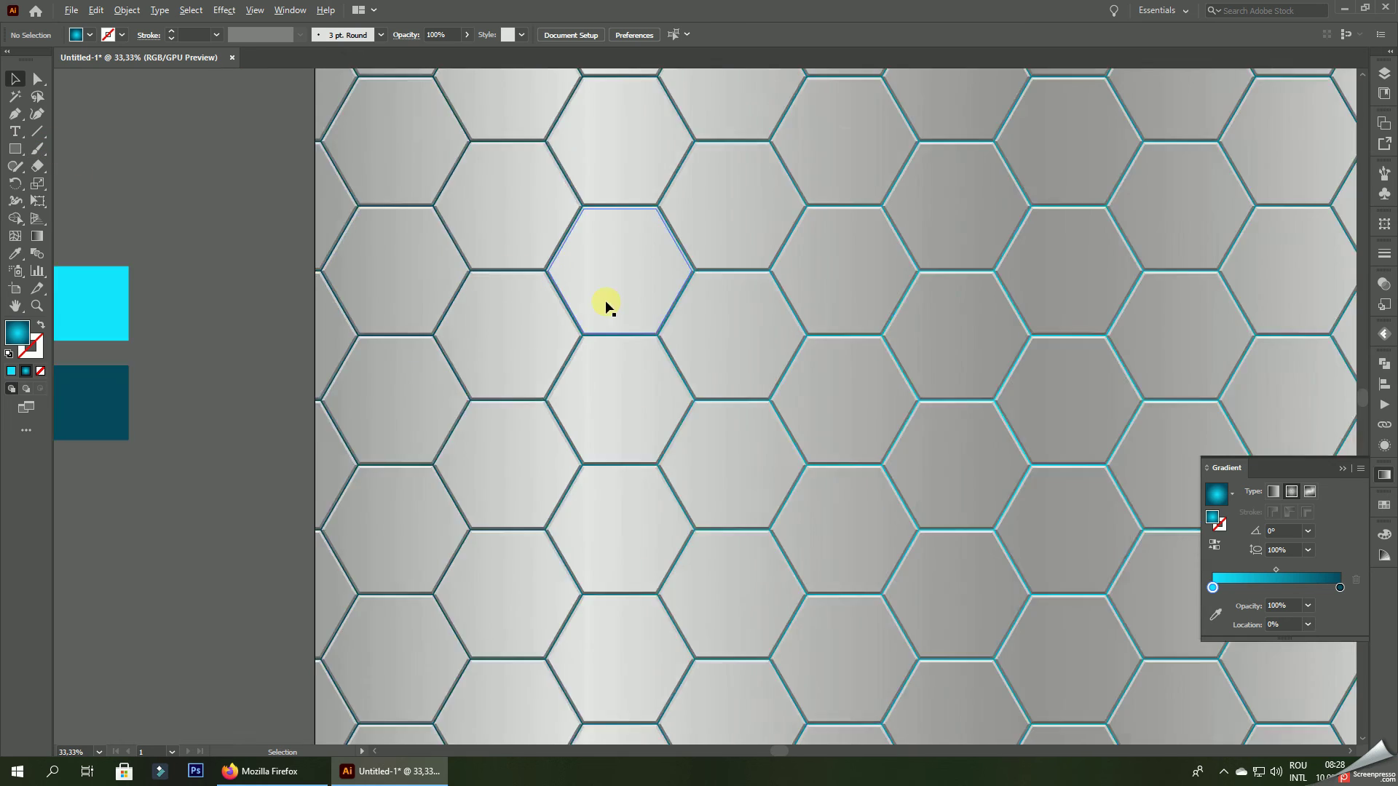
{"action": "scroll", "coordinate": [634, 320], "scroll_direction": "down", "scroll_amount": 2, "text": "alt"}
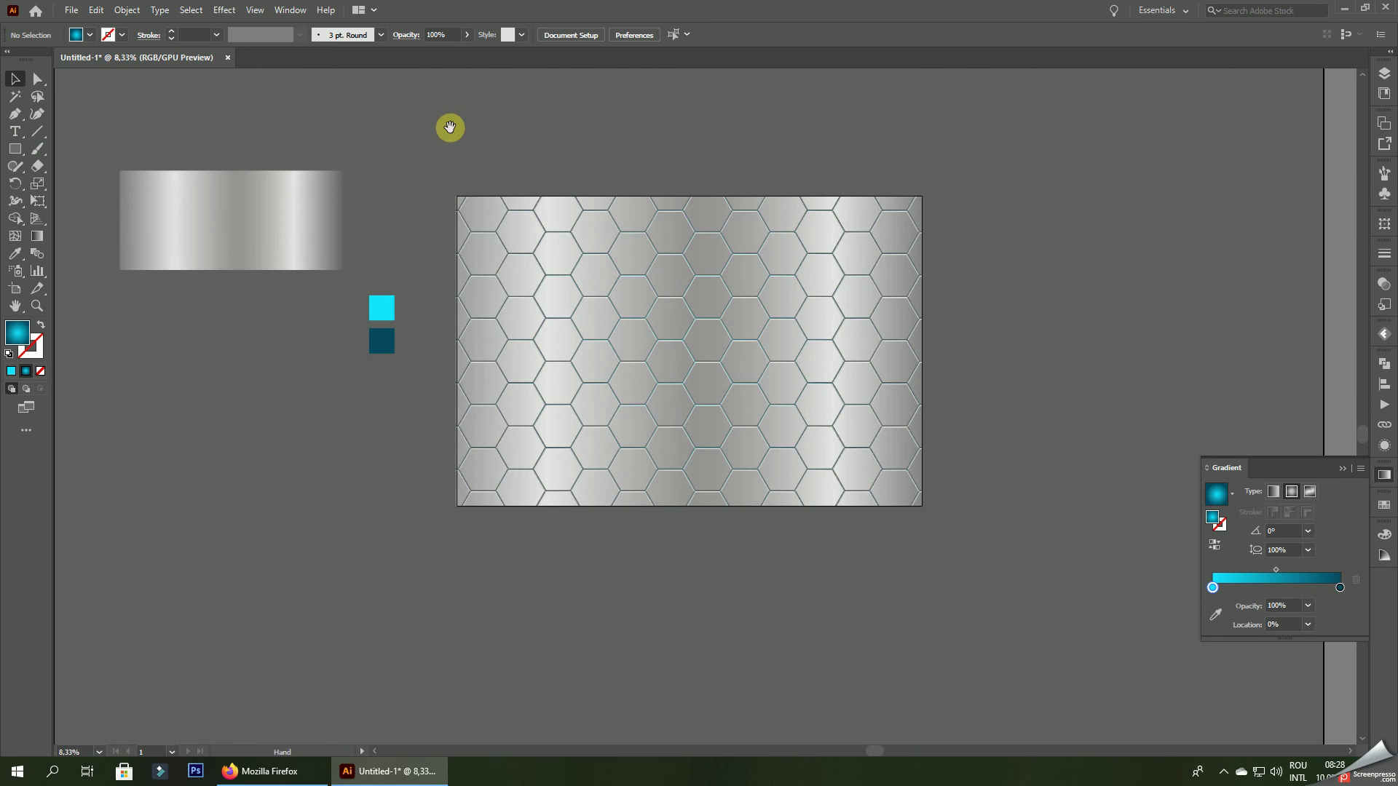
{"action": "left_click_drag", "start_coordinate": [451, 130], "coordinate": [485, 276]}
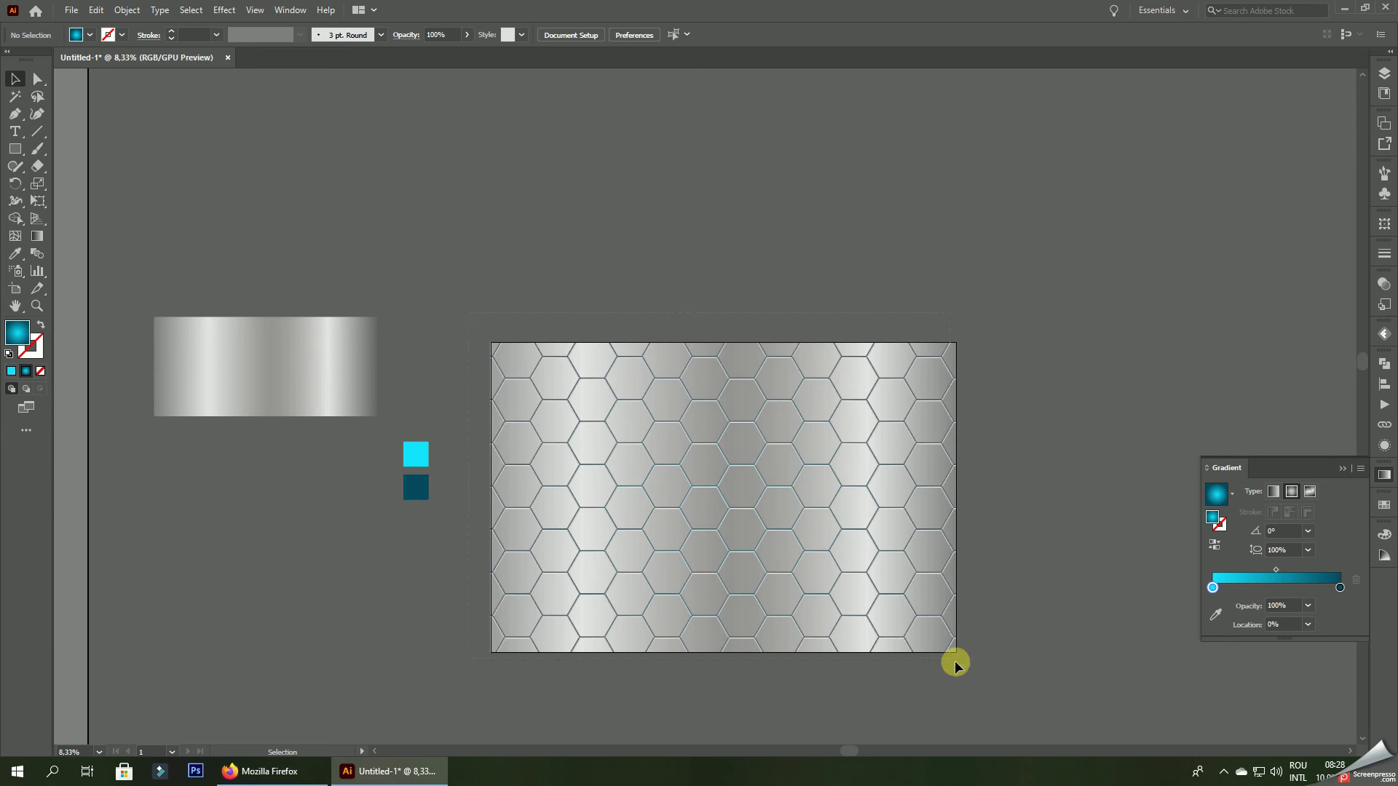
{"action": "left_click_drag", "start_coordinate": [967, 671], "coordinate": [965, 667]}
- Duplicate the clipped hexagon grid and place the copy above the original
{"action": "left_click", "coordinate": [1040, 463]}
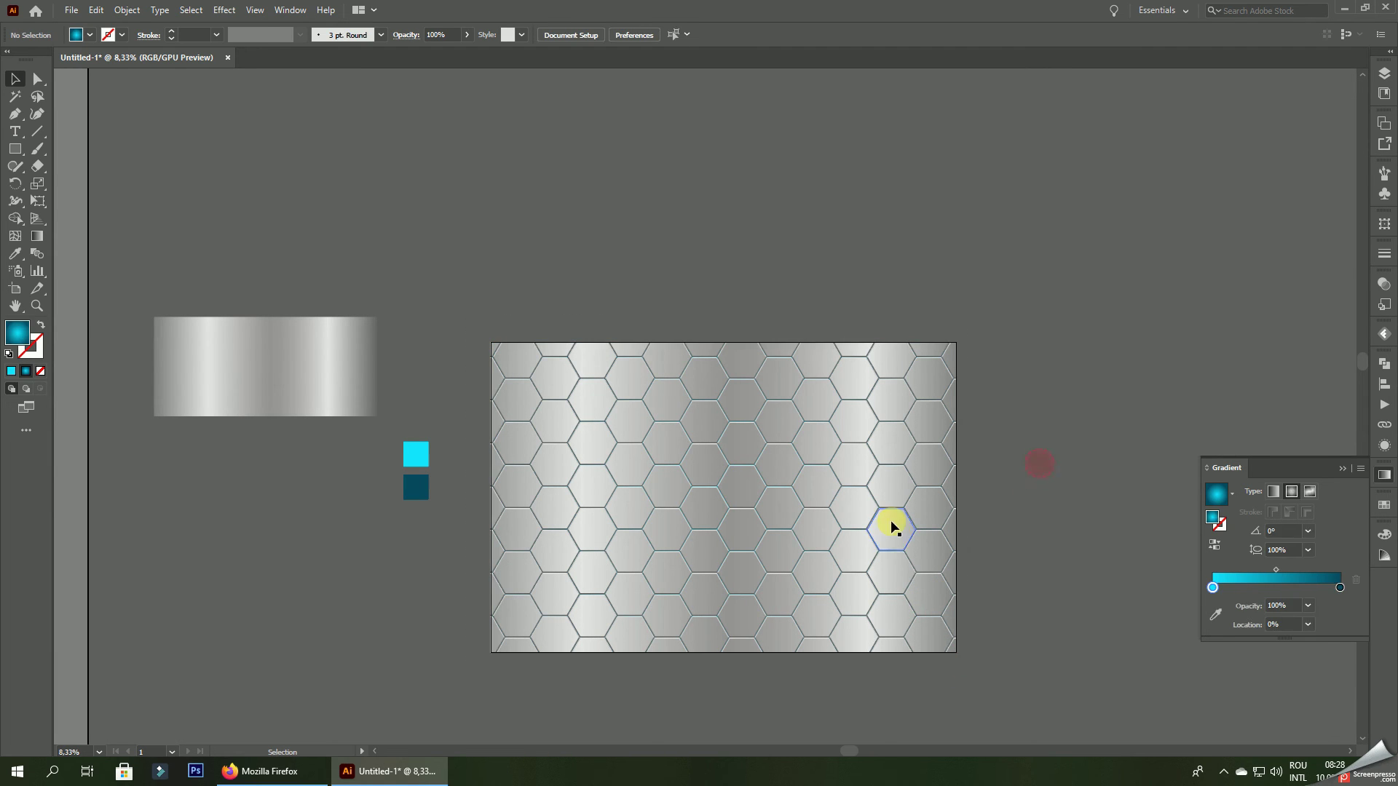
{"action": "left_click", "coordinate": [889, 526]}
{"action": "left_click_drag", "start_coordinate": [888, 526], "coordinate": [837, 194]}
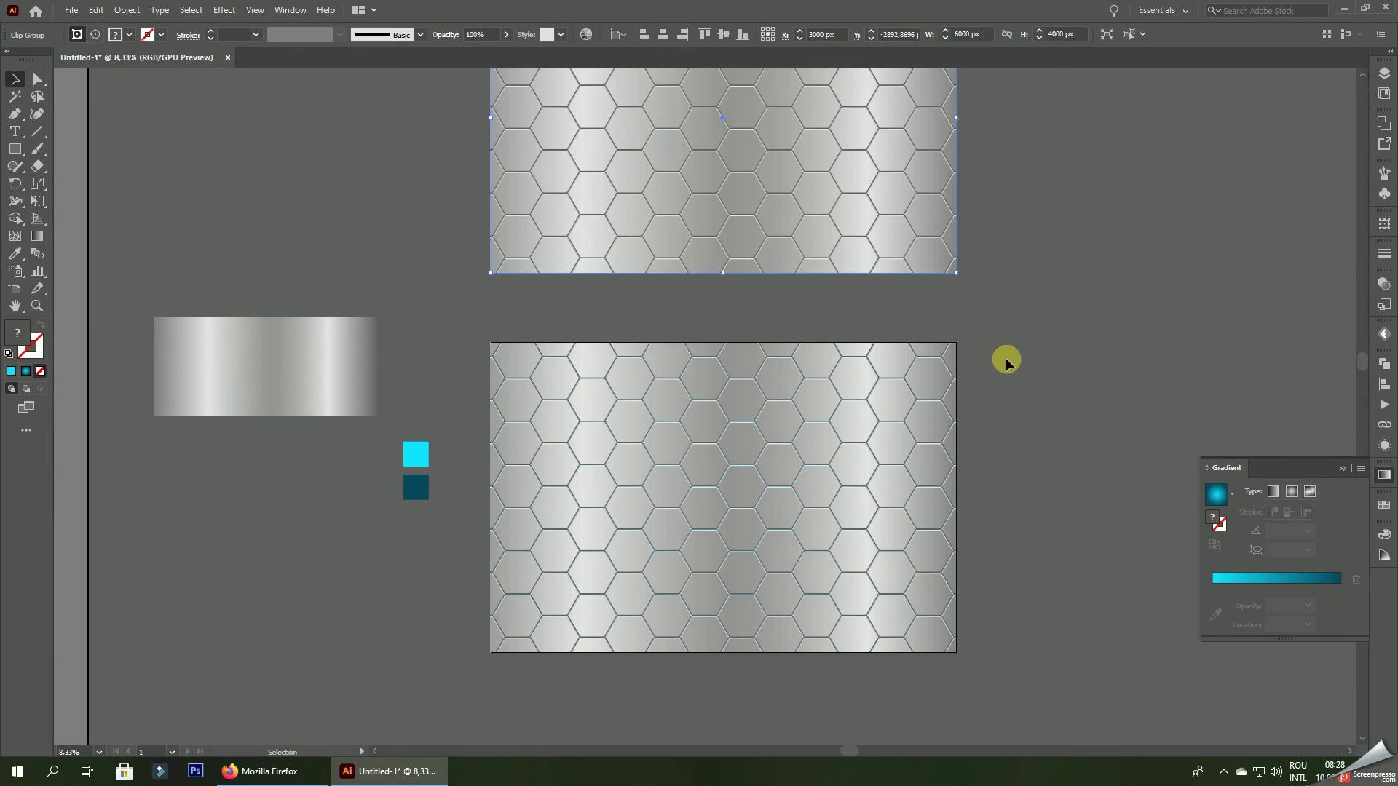
{"action": "left_click_drag", "start_coordinate": [1057, 419], "coordinate": [1046, 349]}
- Release the original grid's clipping mask and copy the frame rectangle below it
{"action": "left_click", "coordinate": [692, 362]}
{"action": "right_click", "coordinate": [693, 362]}
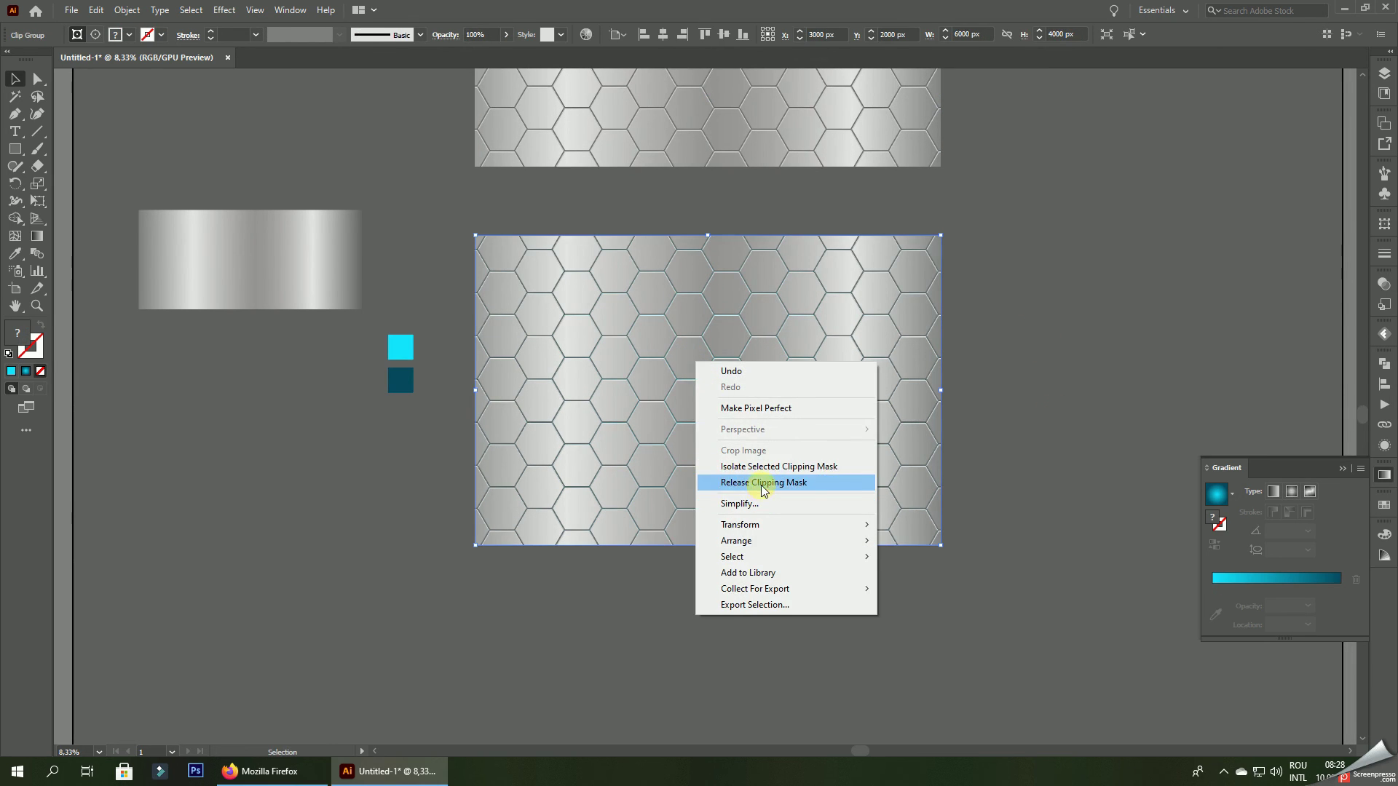
{"action": "left_click", "coordinate": [761, 485]}
{"action": "left_click", "coordinate": [1102, 326]}
{"action": "left_click_drag", "start_coordinate": [939, 255], "coordinate": [940, 624]}
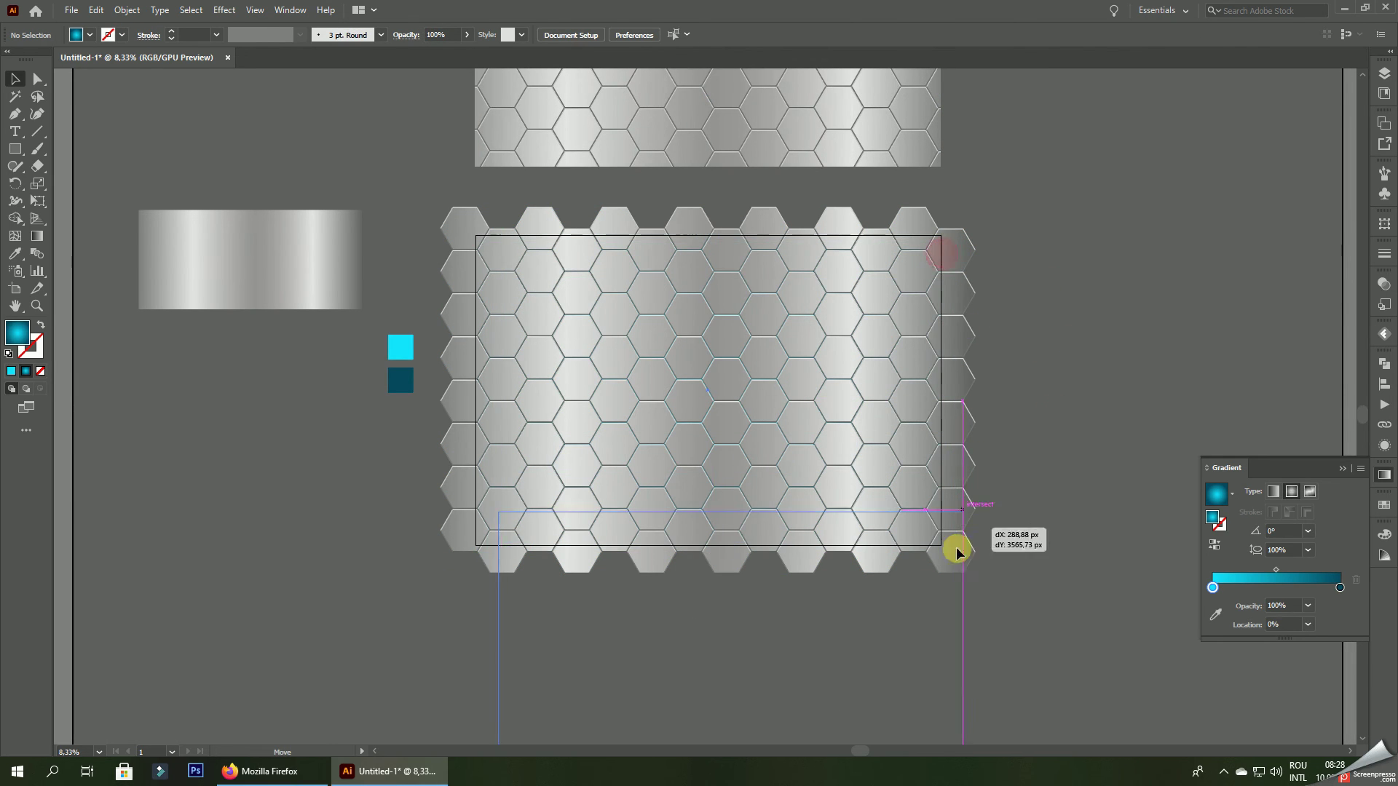
{"action": "left_click", "coordinate": [15, 253]}
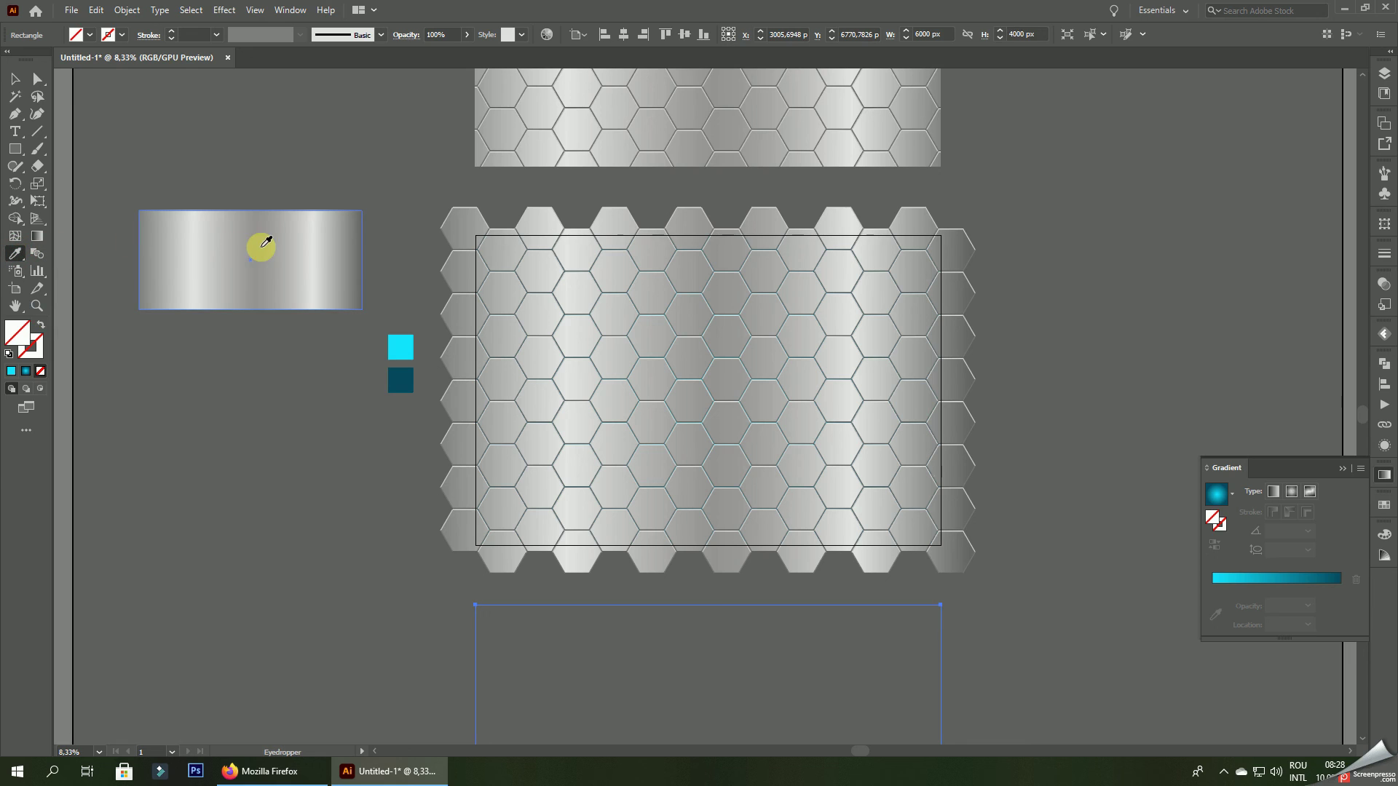
- Copy the silver gradient onto the lower rectangle with the Eyedropper, then deselect it
{"action": "left_click", "coordinate": [261, 250]}
{"action": "left_click", "coordinate": [15, 78]}
{"action": "left_click", "coordinate": [111, 353]}
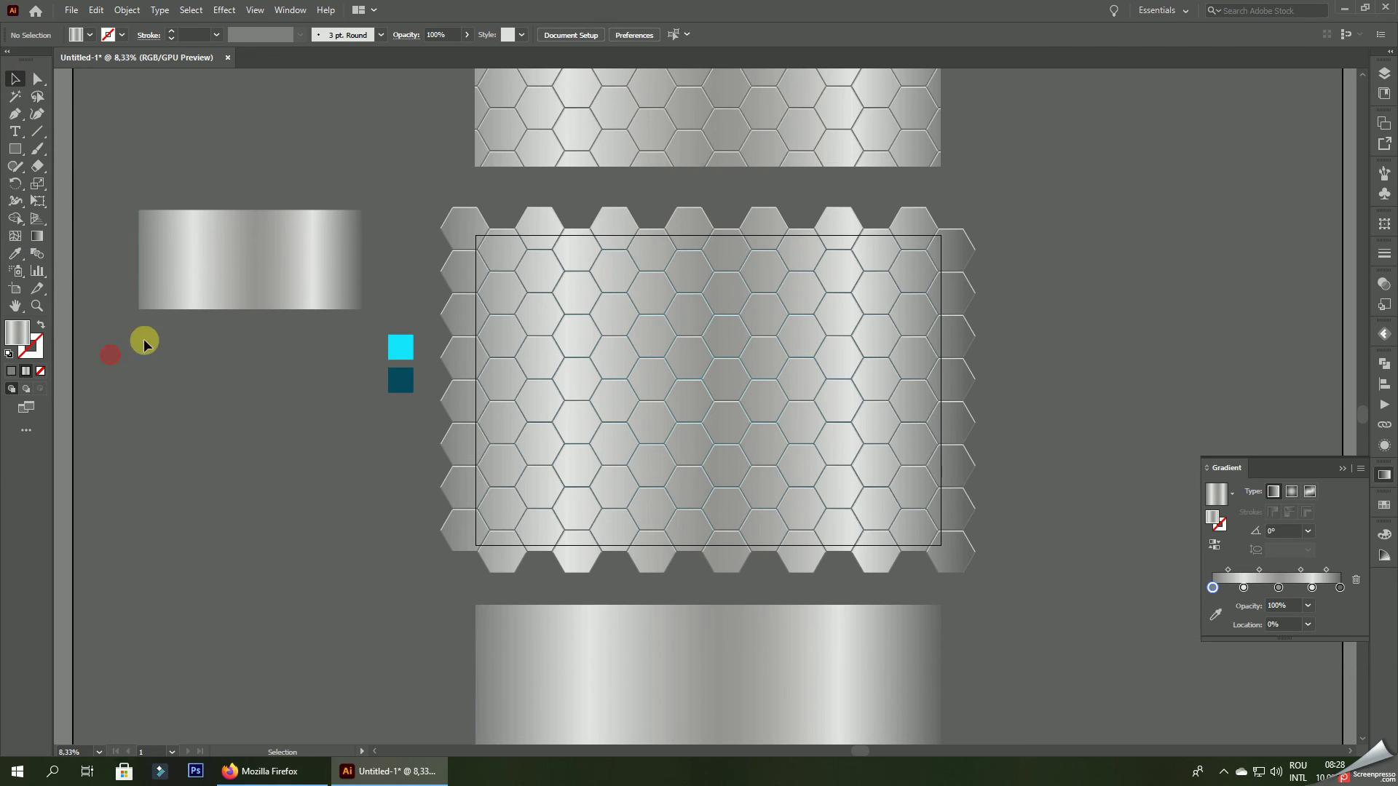
- Lighten the left sample rectangle's 24% and 78% gradient stops to near-white grey
{"action": "left_click", "coordinate": [239, 242]}
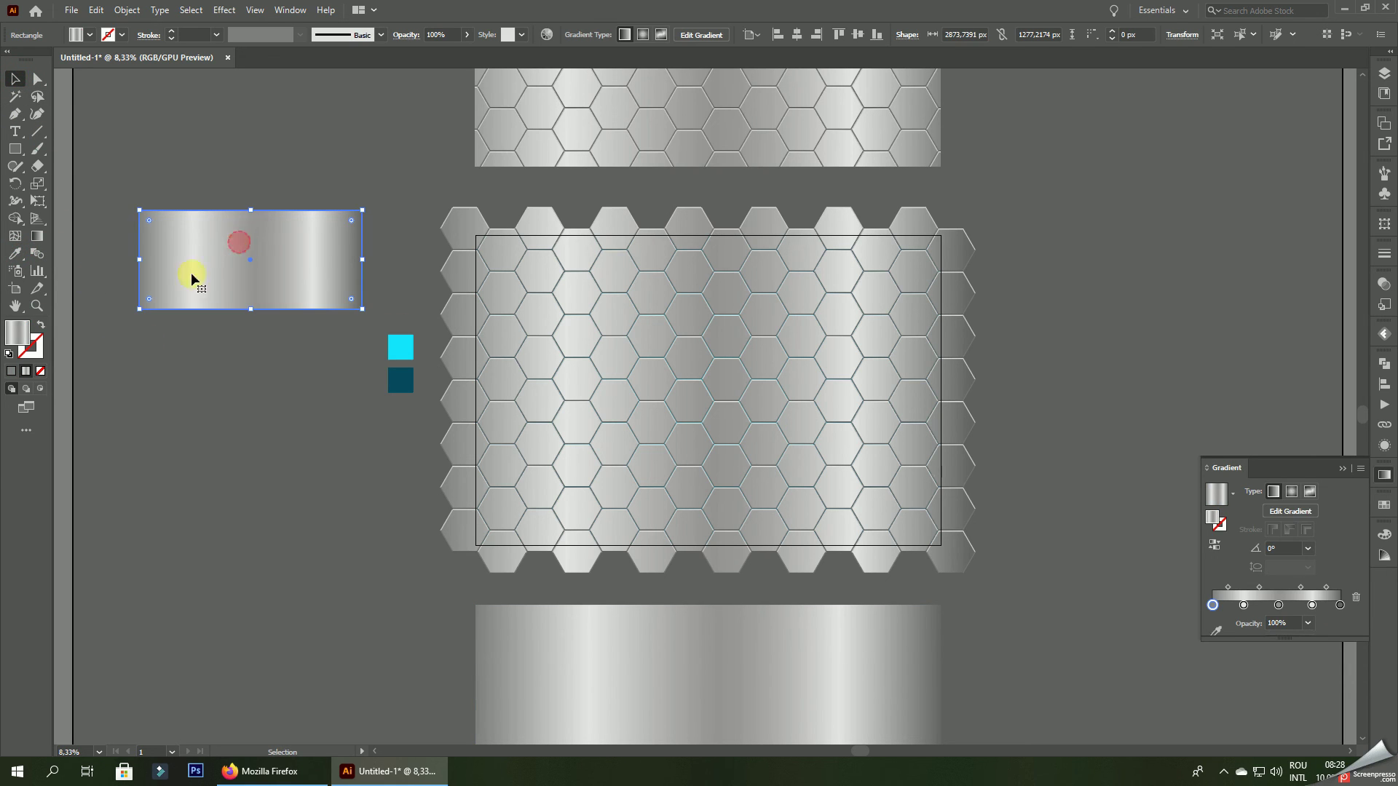
{"action": "double_click", "coordinate": [1244, 606]}
{"action": "left_click", "coordinate": [1286, 476]}
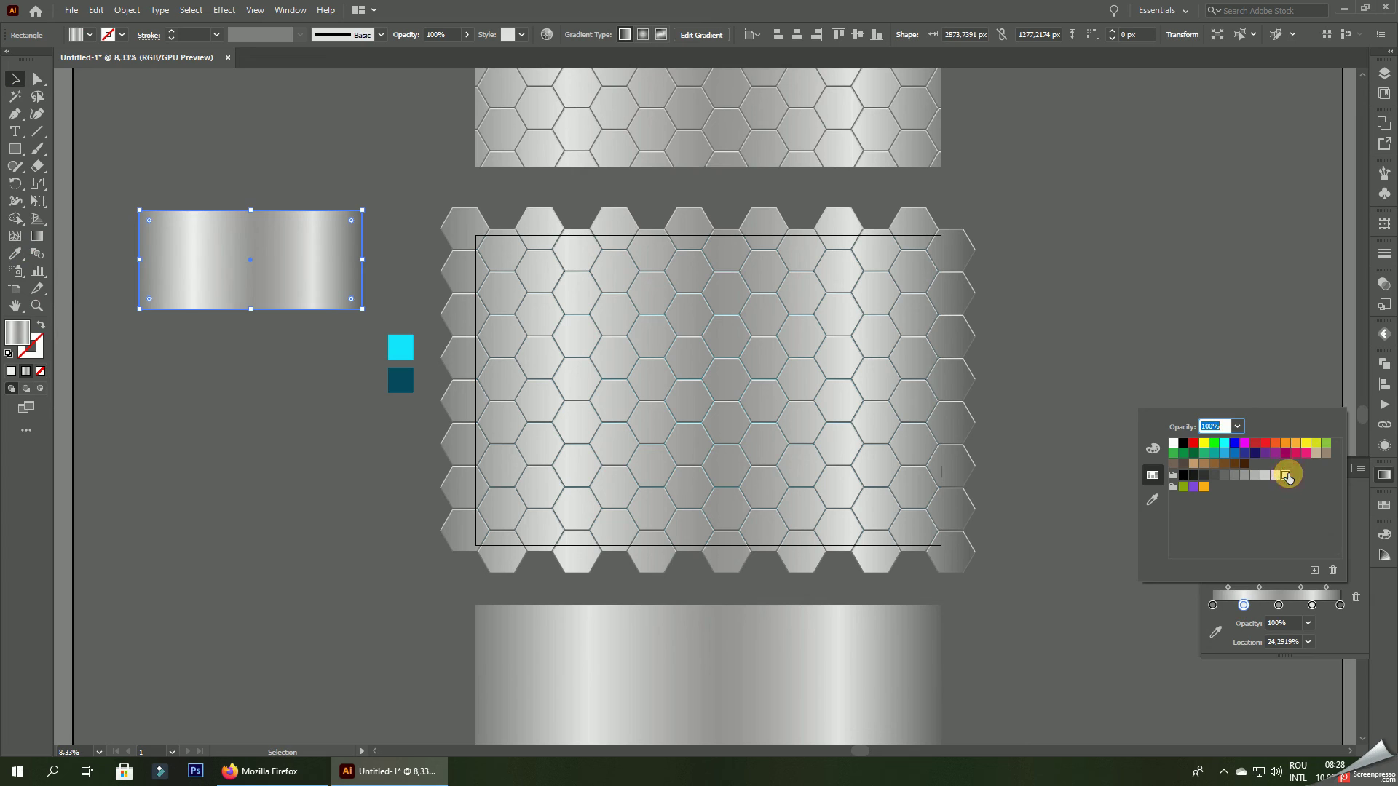
{"action": "double_click", "coordinate": [1314, 606]}
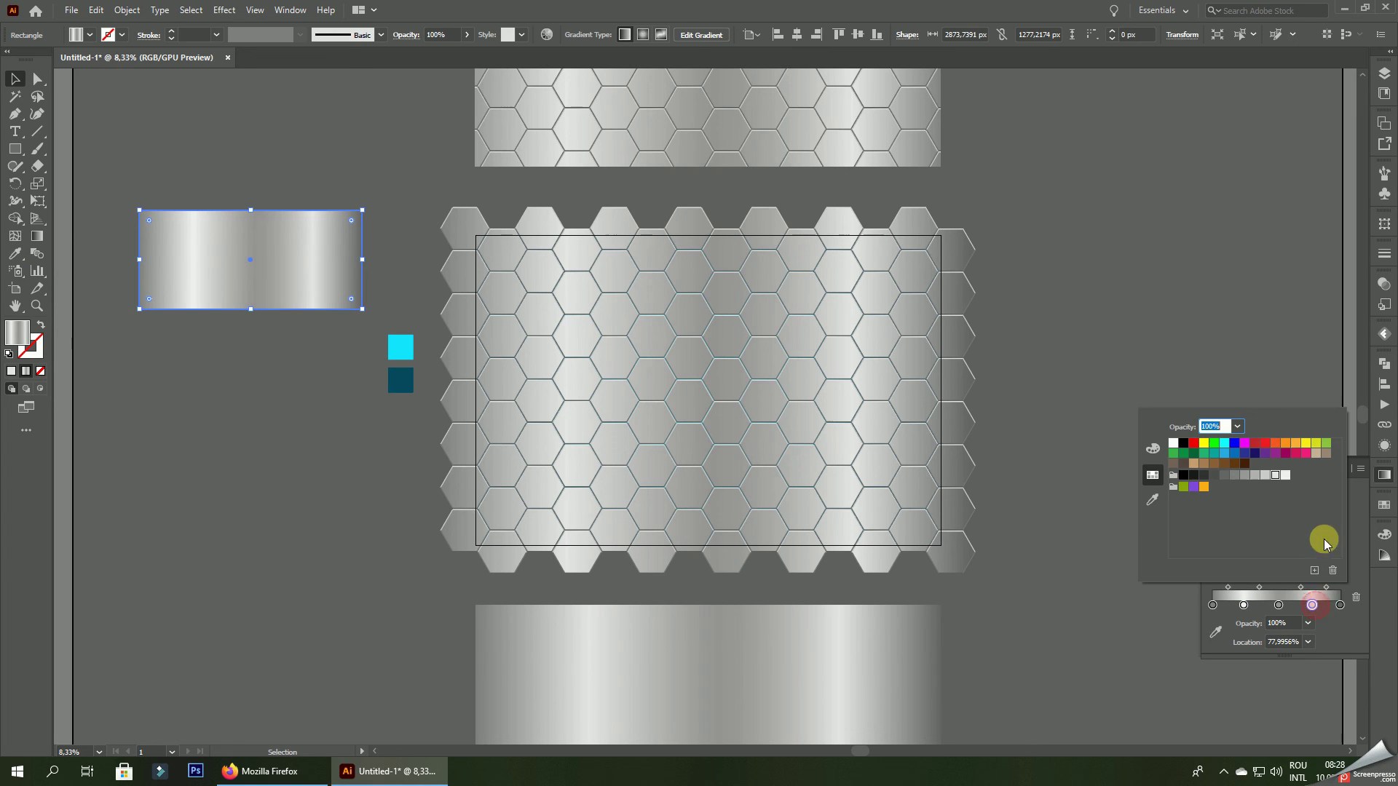
{"action": "left_click", "coordinate": [1279, 475]}
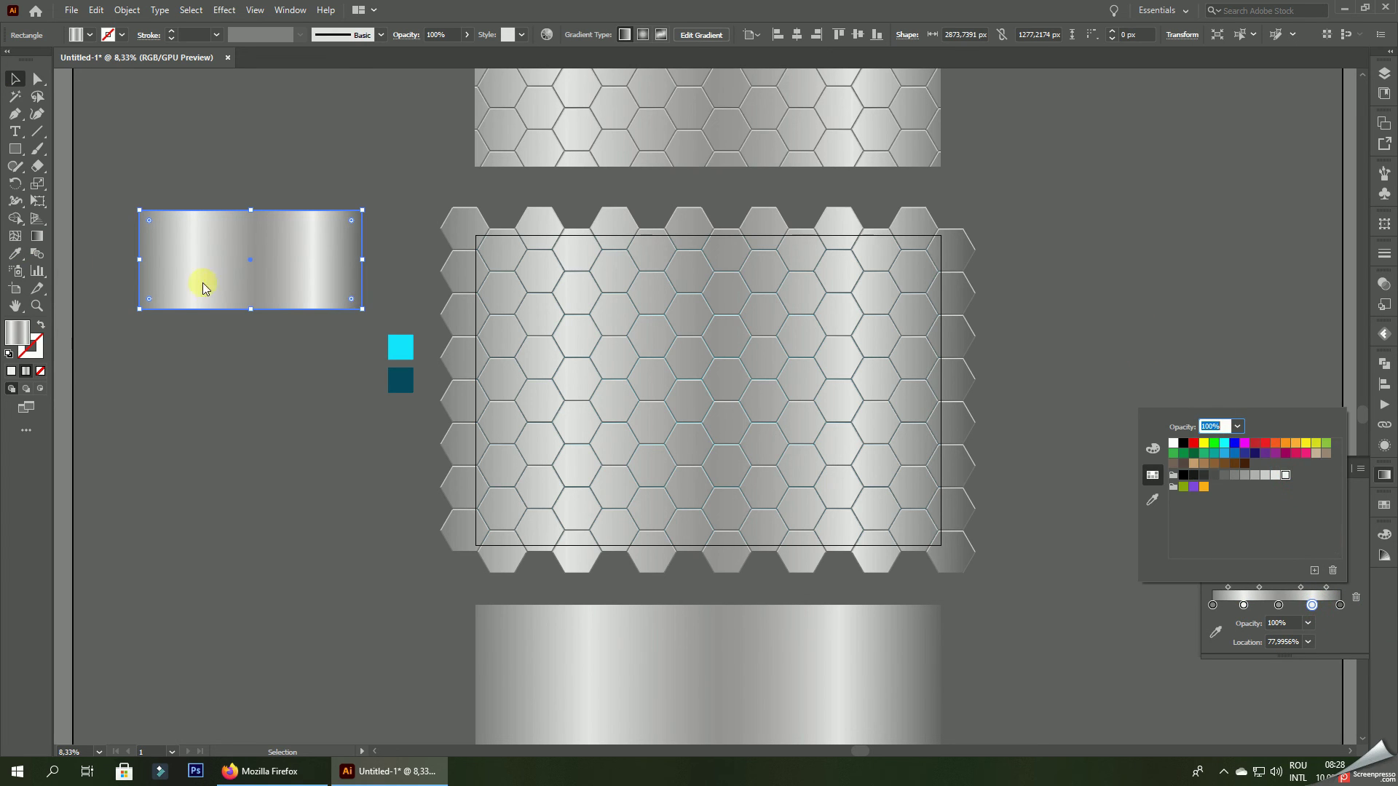
- Nudge the sample rectangle's middle gradient stop slightly to the left
{"action": "left_click", "coordinate": [37, 236]}
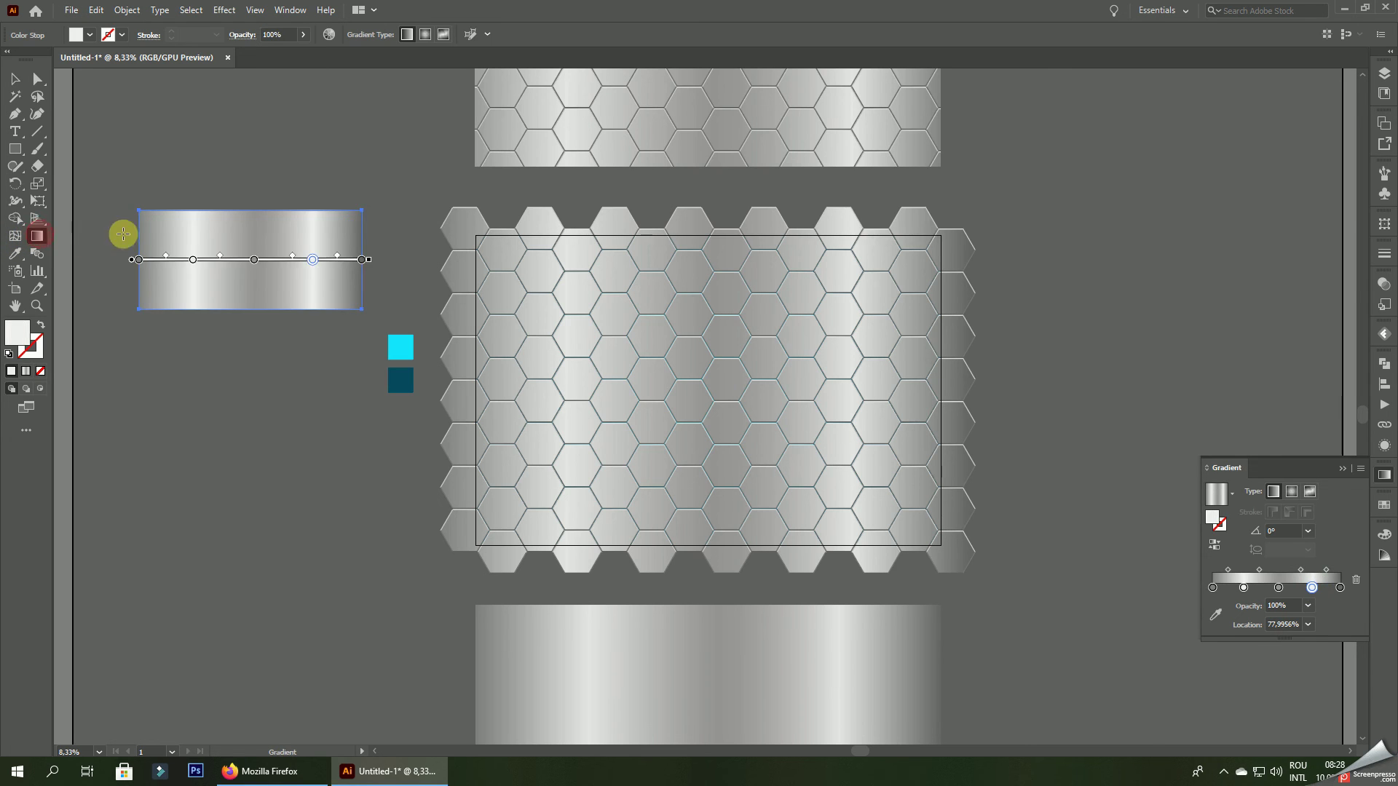
{"action": "scroll", "coordinate": [131, 235], "scroll_direction": "up", "scroll_amount": 1}
{"action": "left_click_drag", "start_coordinate": [366, 285], "coordinate": [360, 290]}
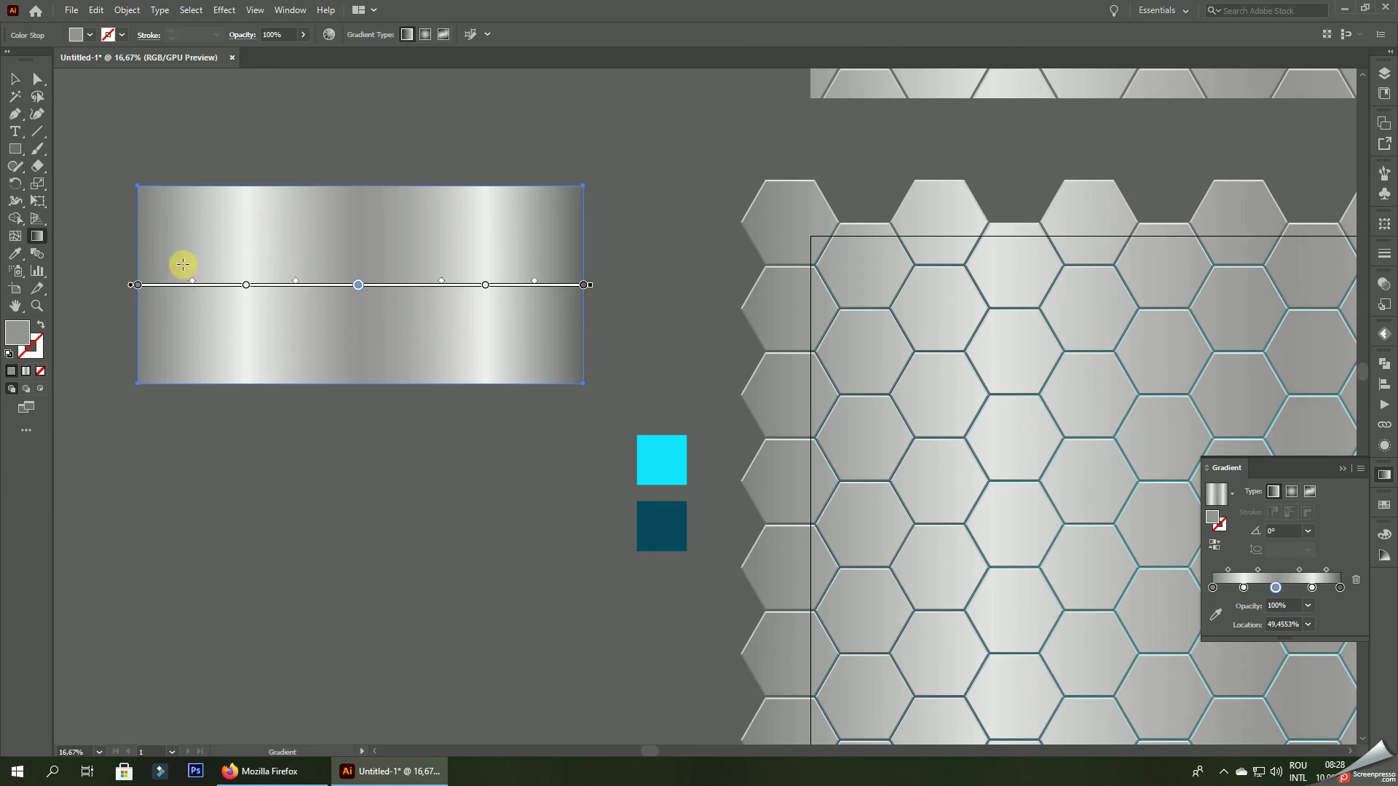
- With Direct Selection, select every hexagon in the first two left-hand columns
{"action": "left_click", "coordinate": [37, 80]}
{"action": "left_click", "coordinate": [312, 109]}
{"action": "scroll", "coordinate": [391, 203], "scroll_direction": "down", "scroll_amount": 1}
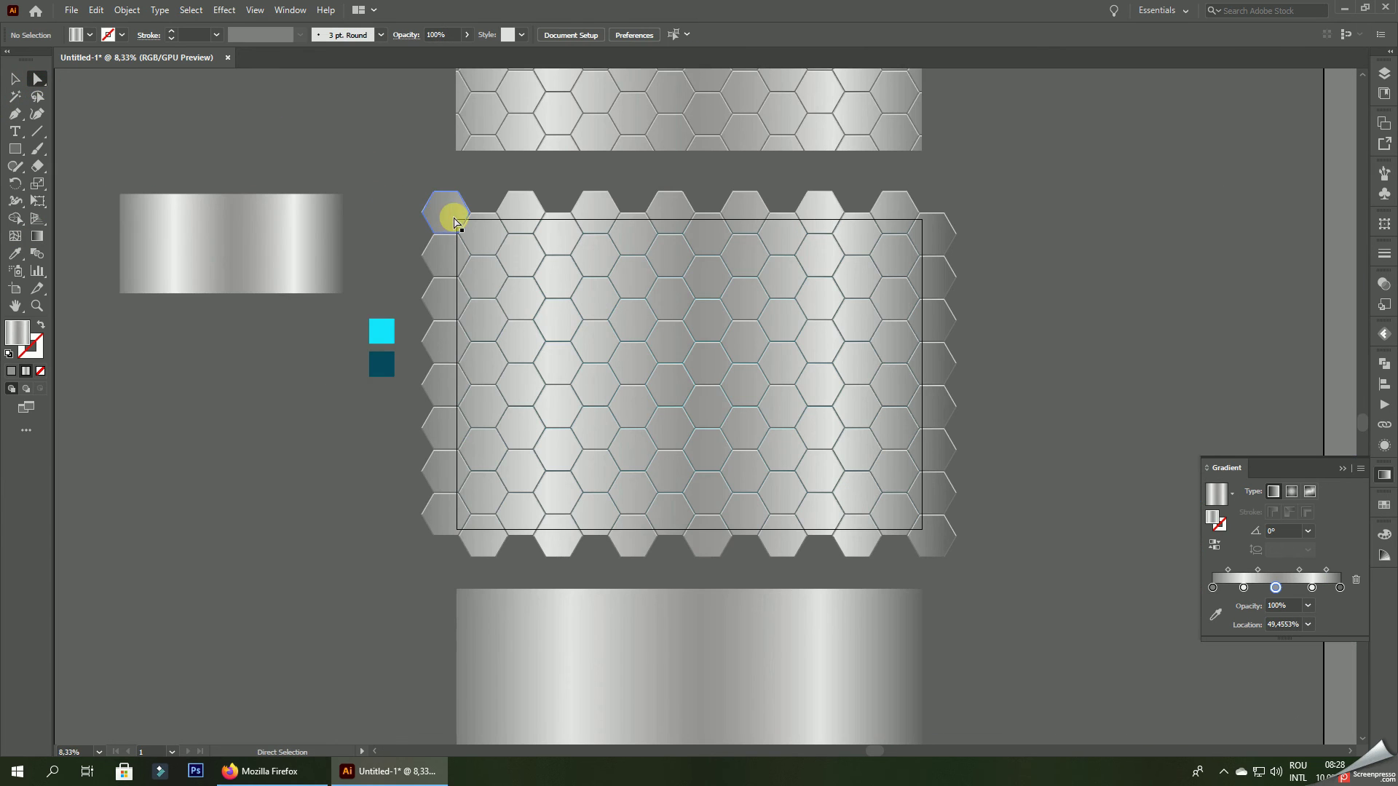
{"action": "scroll", "coordinate": [493, 234], "scroll_direction": "up", "scroll_amount": 1}
{"action": "left_click", "coordinate": [415, 191]}
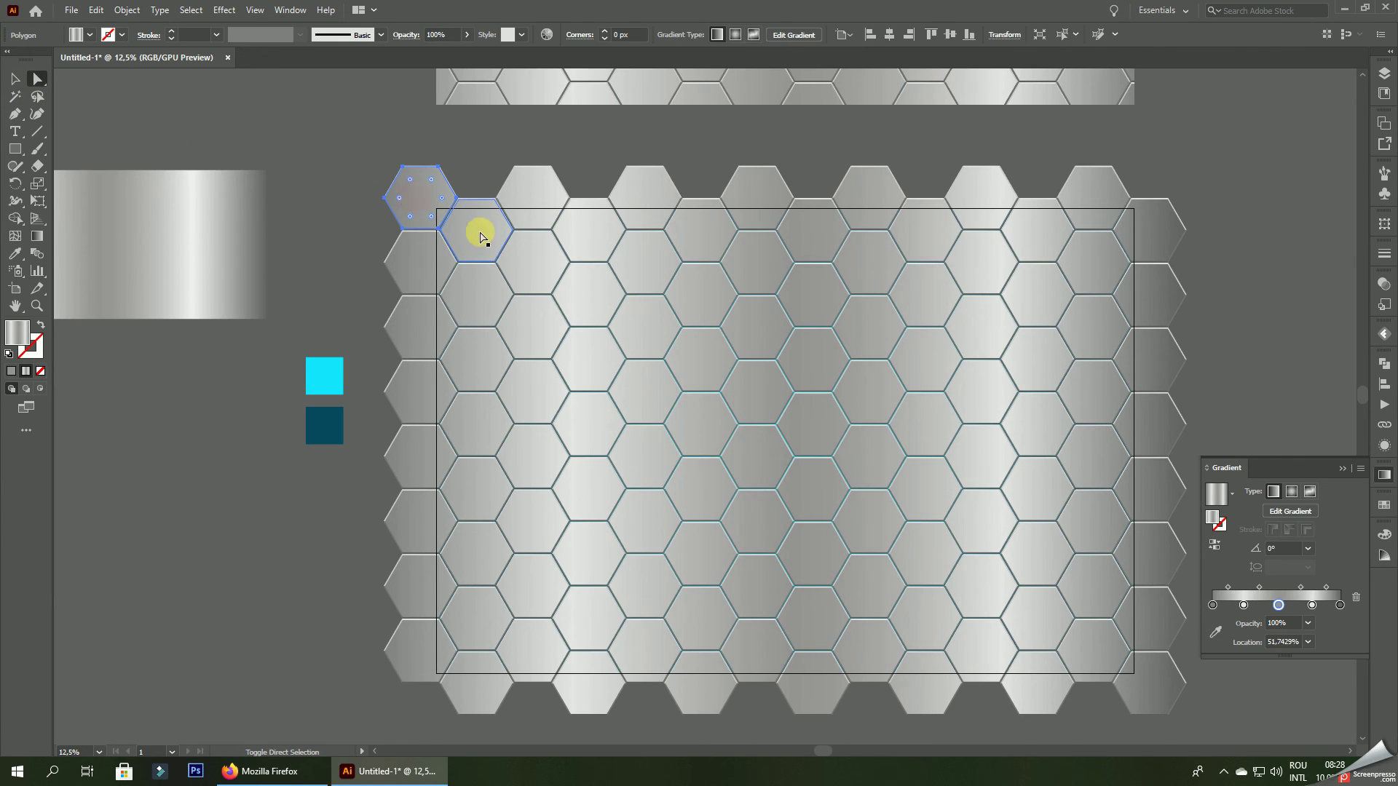
{"action": "left_click", "coordinate": [481, 232], "text": "shift"}
{"action": "left_click", "coordinate": [429, 262], "text": "shift"}
{"action": "left_click", "coordinate": [468, 288], "text": "shift"}
{"action": "left_click", "coordinate": [437, 325], "text": "shift"}
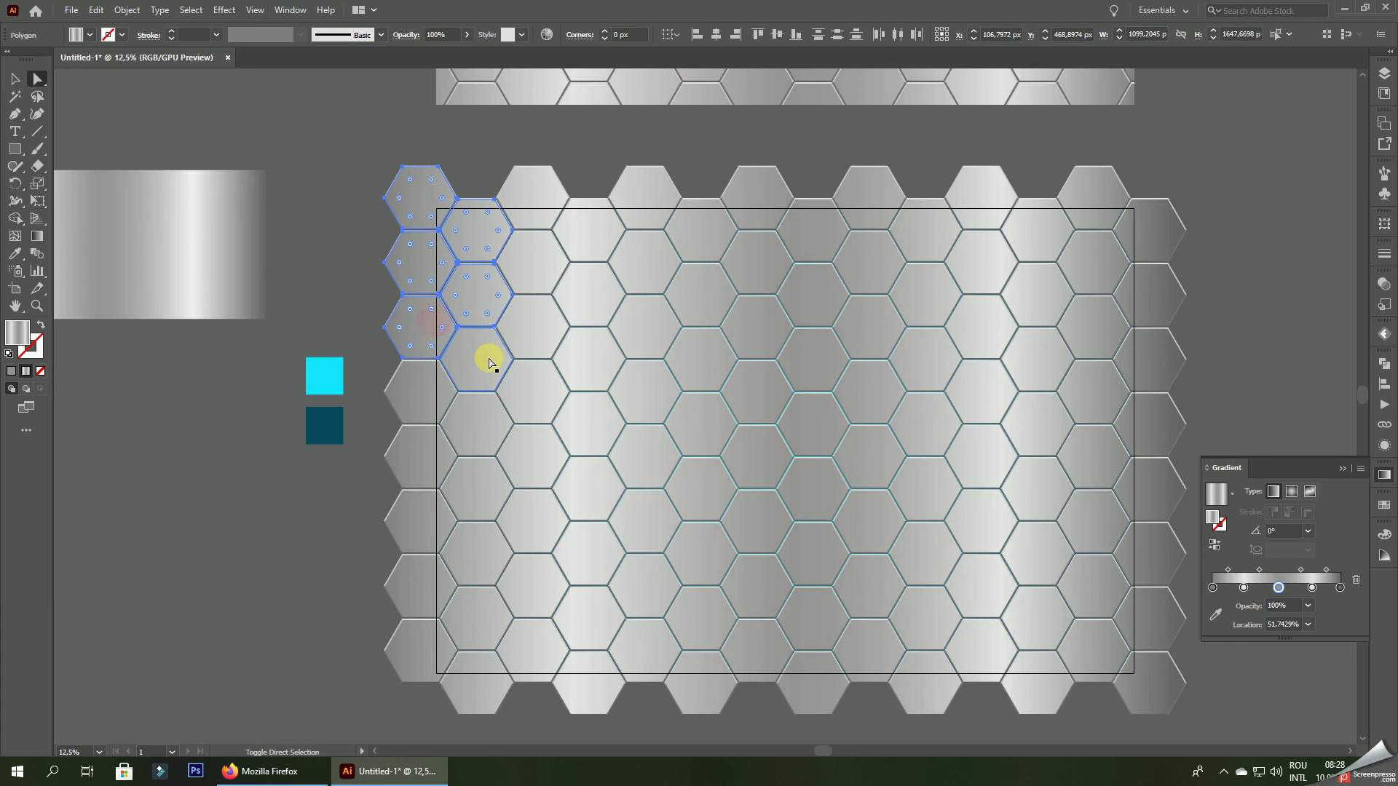
{"action": "left_click", "coordinate": [488, 358], "text": "shift"}
{"action": "left_click", "coordinate": [422, 403], "text": "shift"}
{"action": "left_click", "coordinate": [468, 416], "text": "shift"}
{"action": "left_click", "coordinate": [406, 452], "text": "shift"}
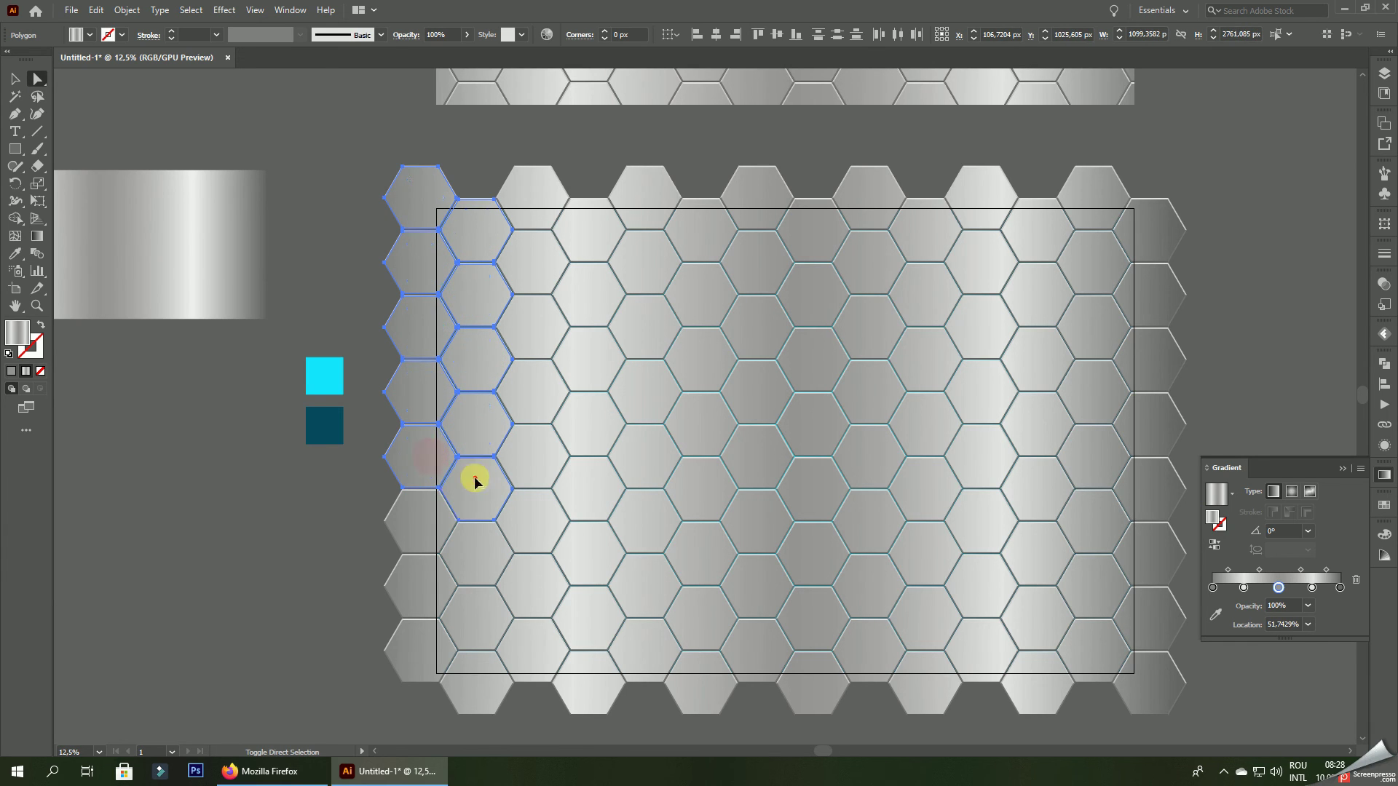
{"action": "left_click", "coordinate": [471, 482], "text": "shift"}
{"action": "left_click", "coordinate": [426, 511], "text": "shift"}
{"action": "left_click", "coordinate": [483, 550], "text": "shift"}
{"action": "left_click", "coordinate": [431, 584], "text": "shift"}
{"action": "left_click", "coordinate": [485, 615], "text": "shift"}
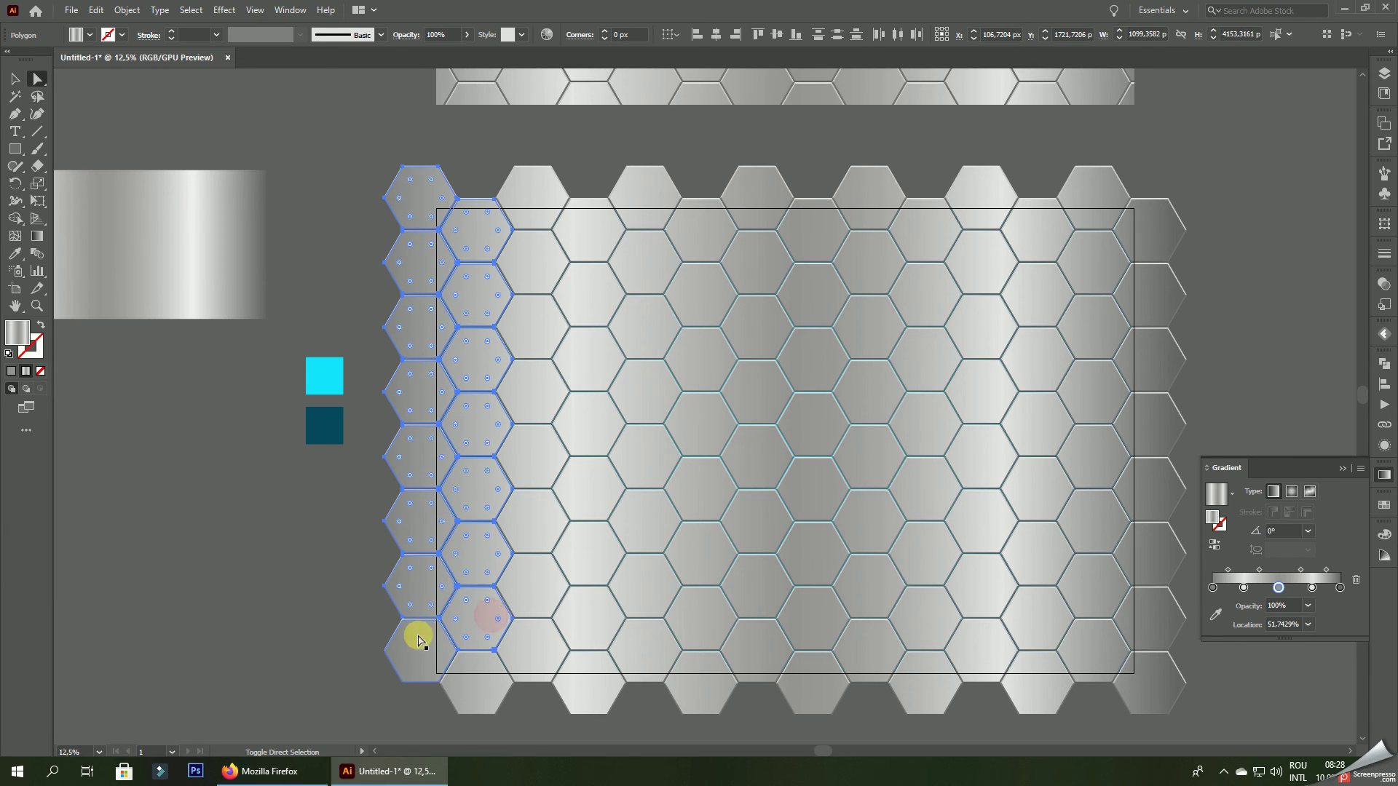
{"action": "left_click", "coordinate": [416, 638], "text": "shift"}
{"action": "left_click", "coordinate": [480, 676], "text": "shift"}
- Add the hexagons of the third through seventh columns to the selection
{"action": "left_click", "coordinate": [521, 582], "text": "shift"}
{"action": "left_click", "coordinate": [531, 523], "text": "shift"}
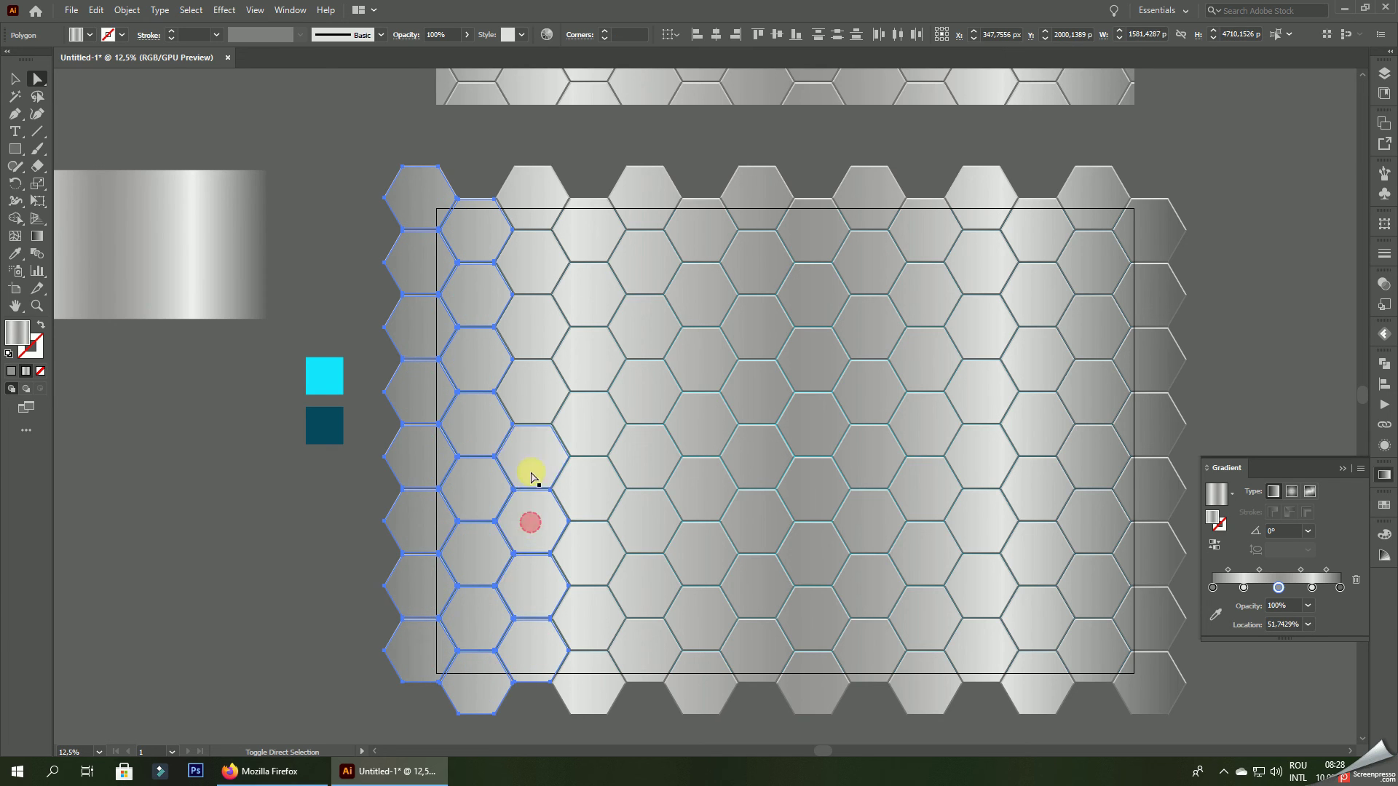
{"action": "left_click", "coordinate": [534, 393], "text": "shift"}
{"action": "left_click", "coordinate": [532, 324], "text": "shift"}
{"action": "left_click", "coordinate": [529, 259], "text": "shift"}
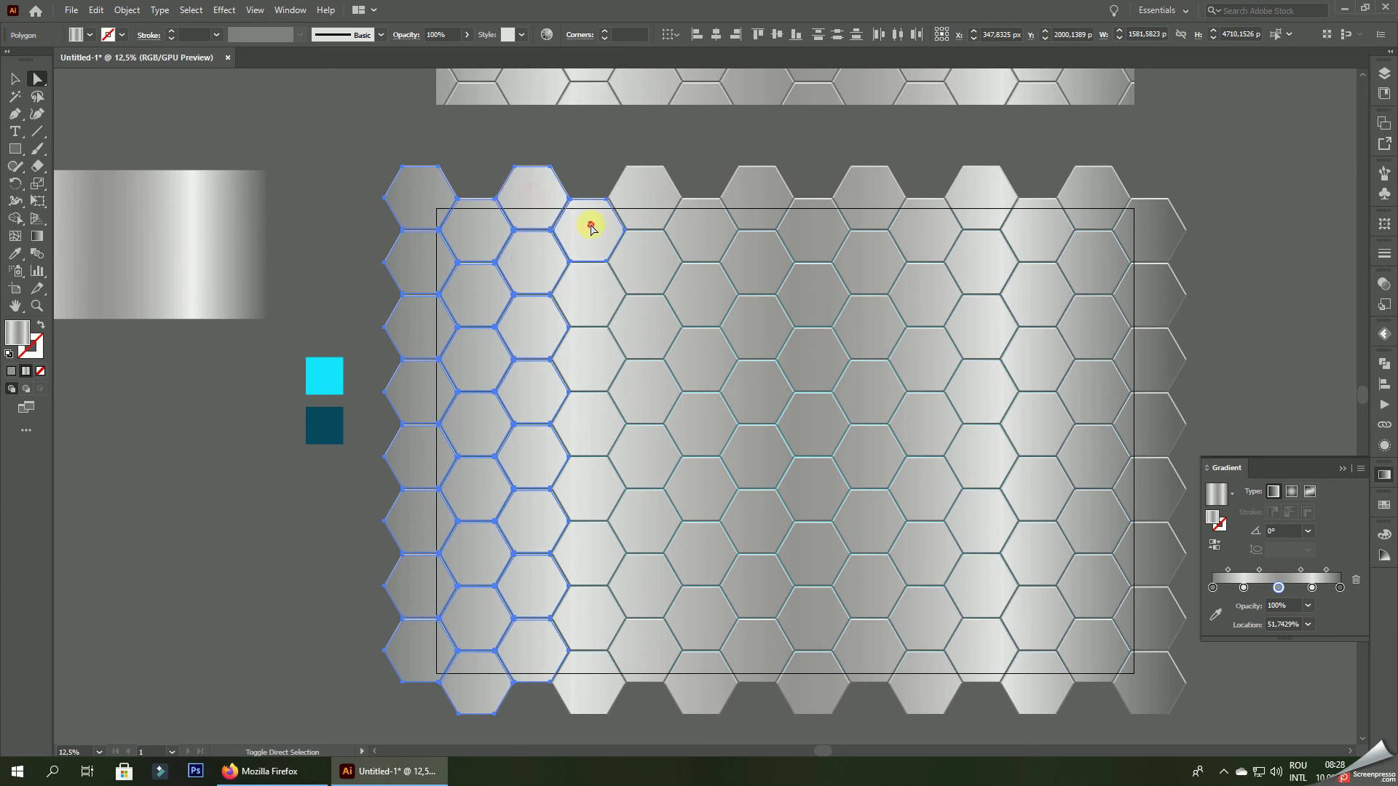
{"action": "left_click", "coordinate": [584, 290], "text": "shift"}
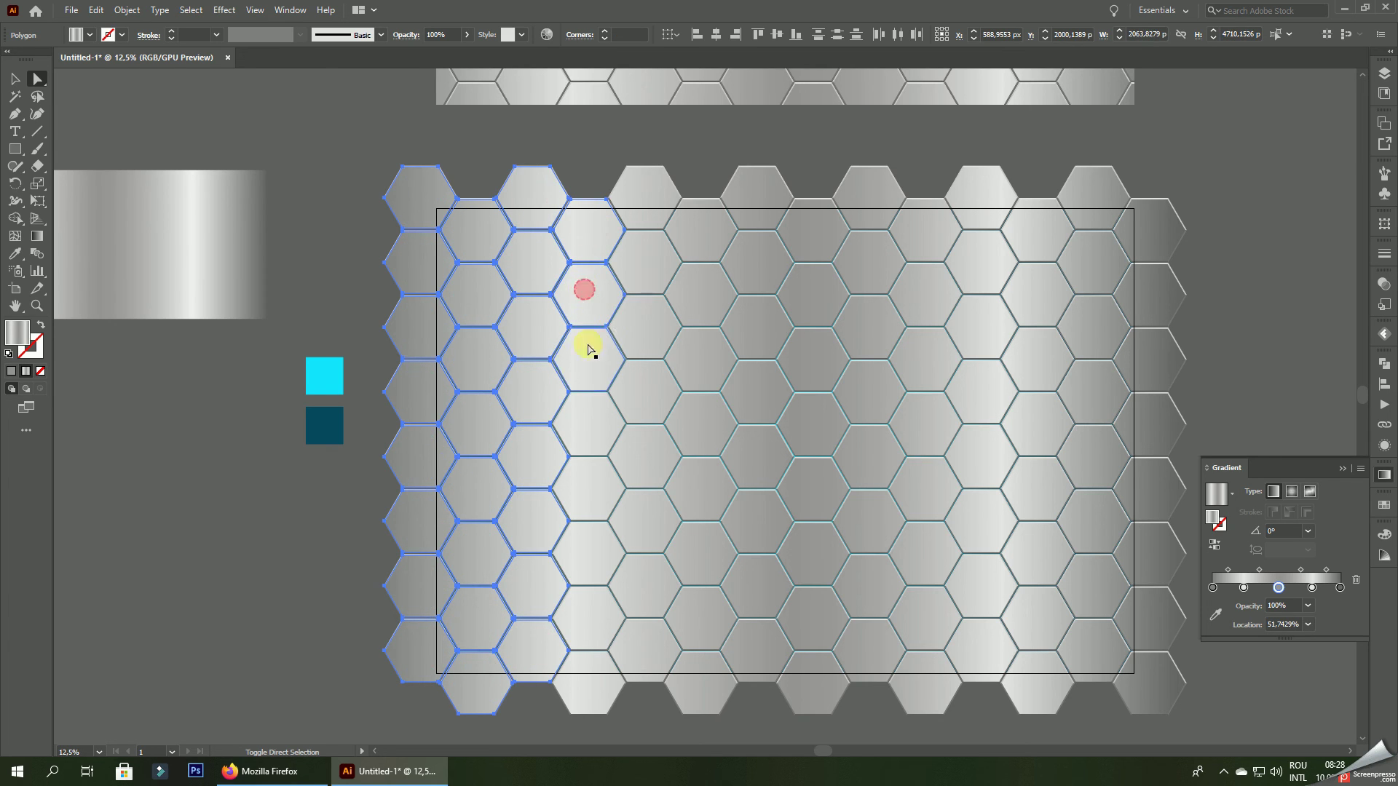
{"action": "left_click", "coordinate": [587, 560], "text": "shift"}
{"action": "left_click", "coordinate": [591, 676], "text": "shift"}
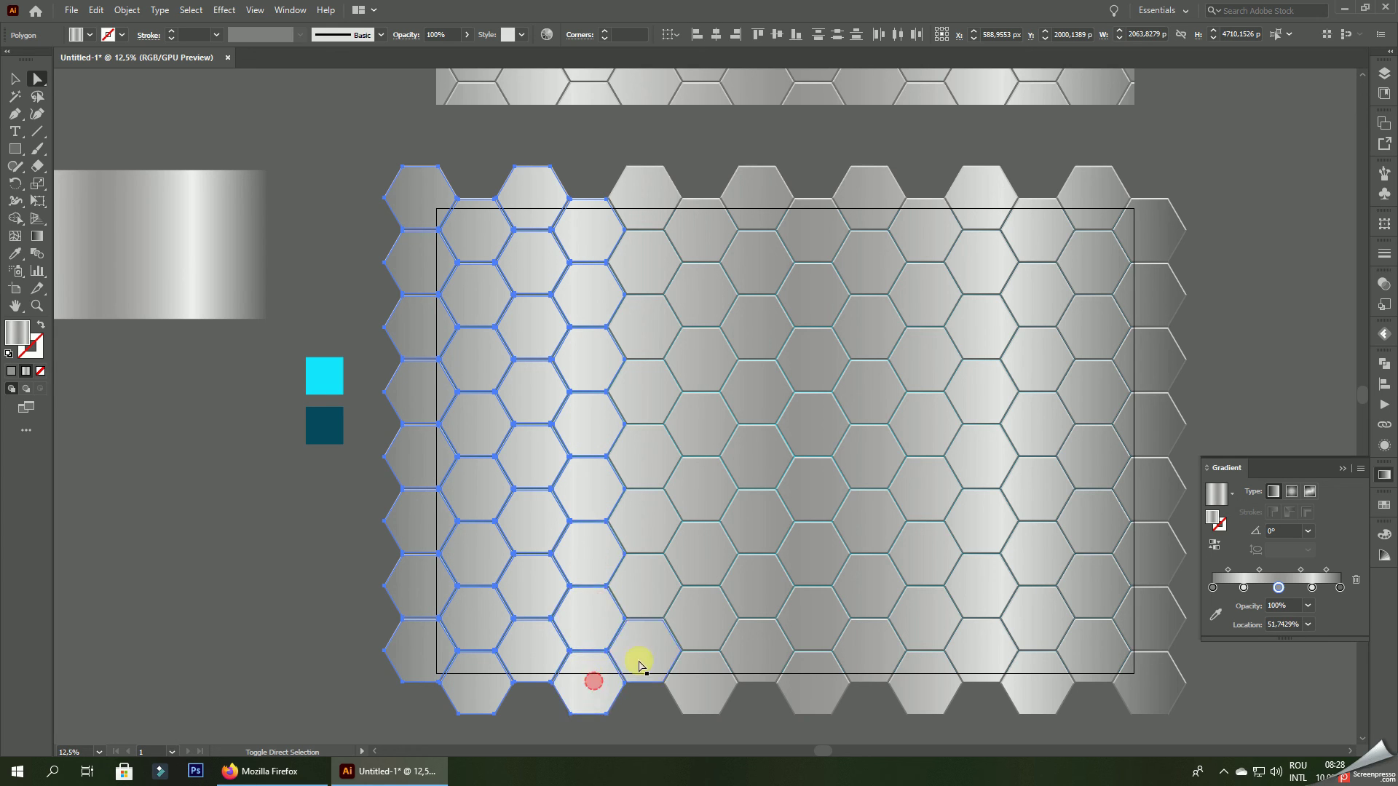
{"action": "left_click", "coordinate": [643, 649], "text": "shift"}
{"action": "left_click", "coordinate": [641, 575], "text": "shift"}
{"action": "left_click", "coordinate": [644, 517], "text": "shift"}
{"action": "left_click", "coordinate": [642, 457], "text": "shift"}
{"action": "left_click", "coordinate": [642, 393], "text": "shift"}
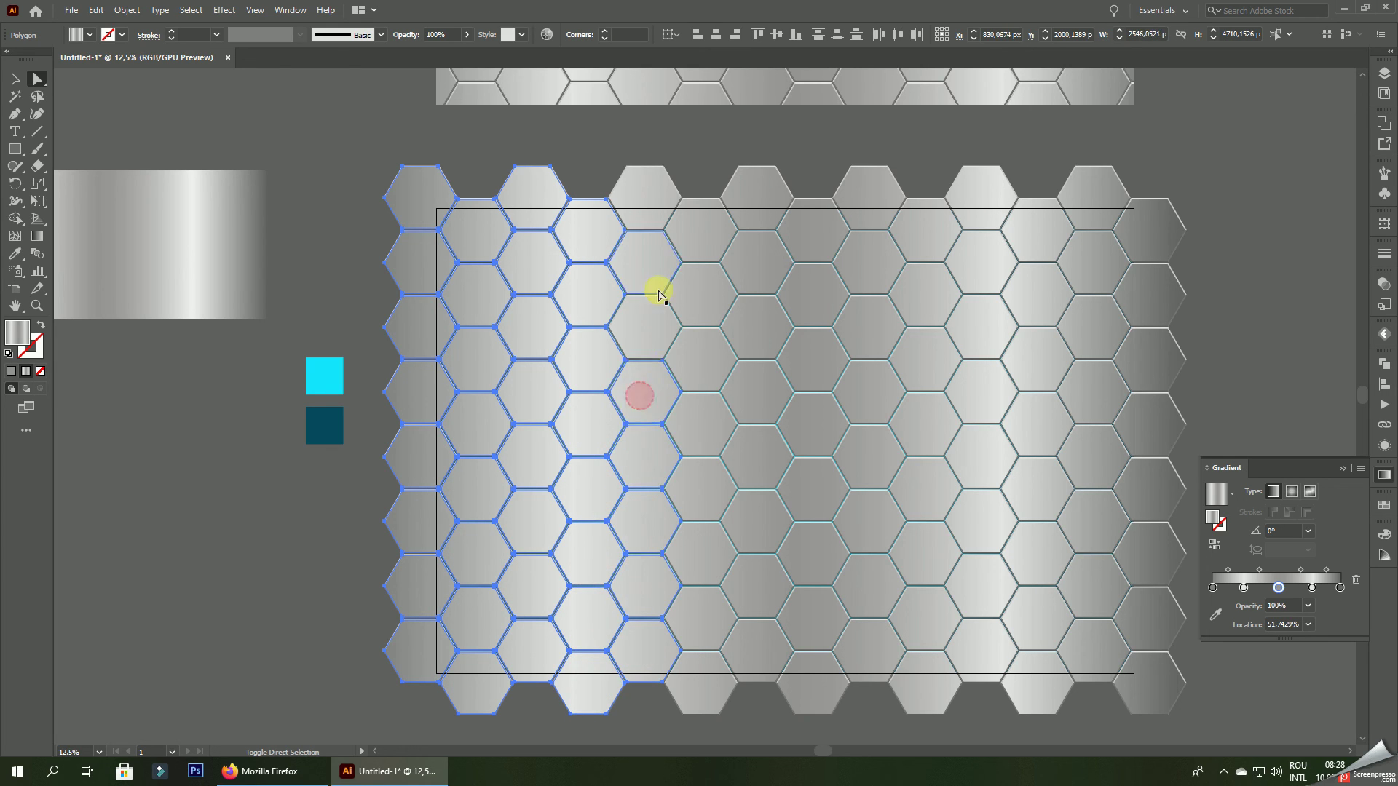
{"action": "left_click", "coordinate": [644, 328], "text": "shift"}
{"action": "left_click", "coordinate": [656, 264], "text": "shift"}
{"action": "left_click", "coordinate": [651, 196], "text": "shift"}
{"action": "left_click", "coordinate": [702, 227], "text": "shift"}
{"action": "left_click", "coordinate": [706, 300], "text": "shift"}
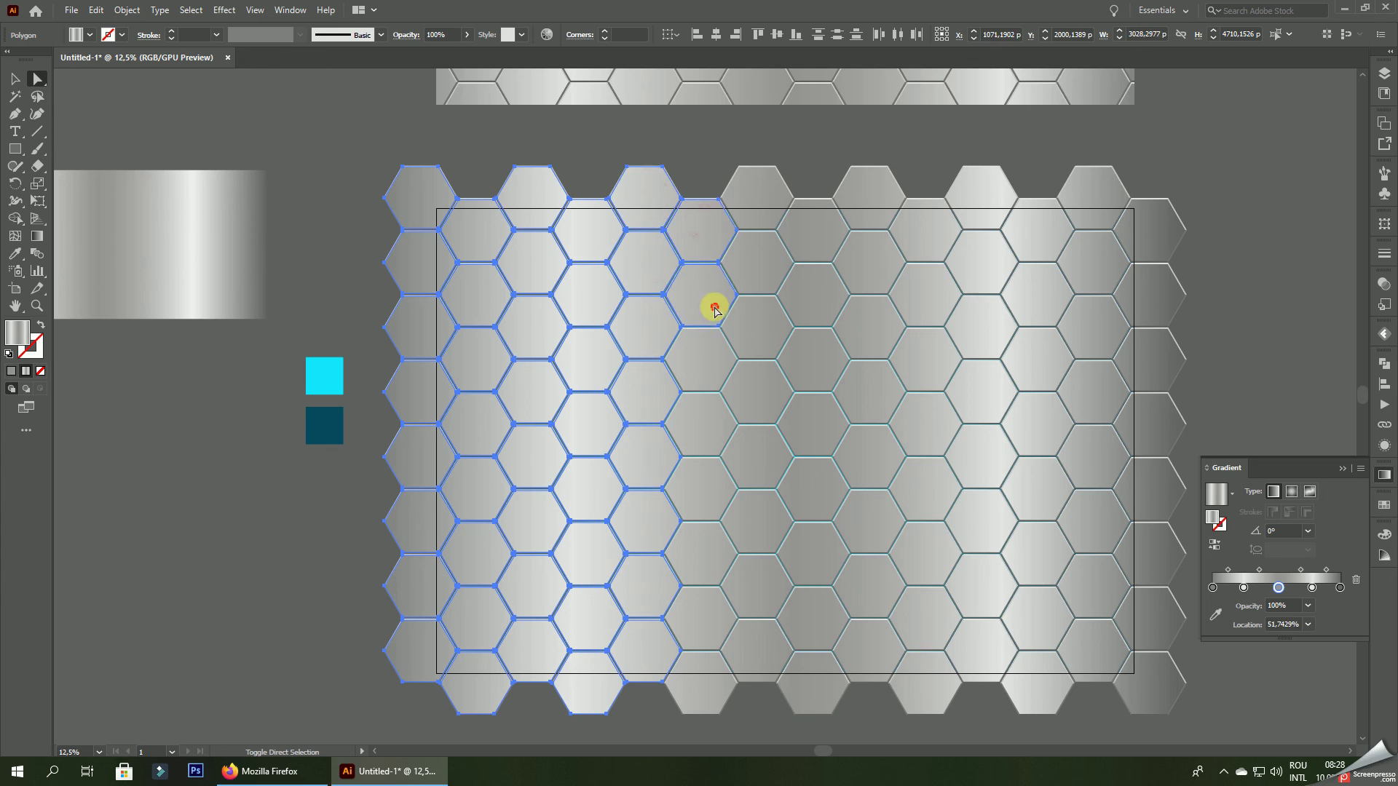
{"action": "left_click", "coordinate": [702, 358], "text": "shift"}
{"action": "left_click", "coordinate": [703, 415], "text": "shift"}
{"action": "left_click", "coordinate": [704, 482], "text": "shift"}
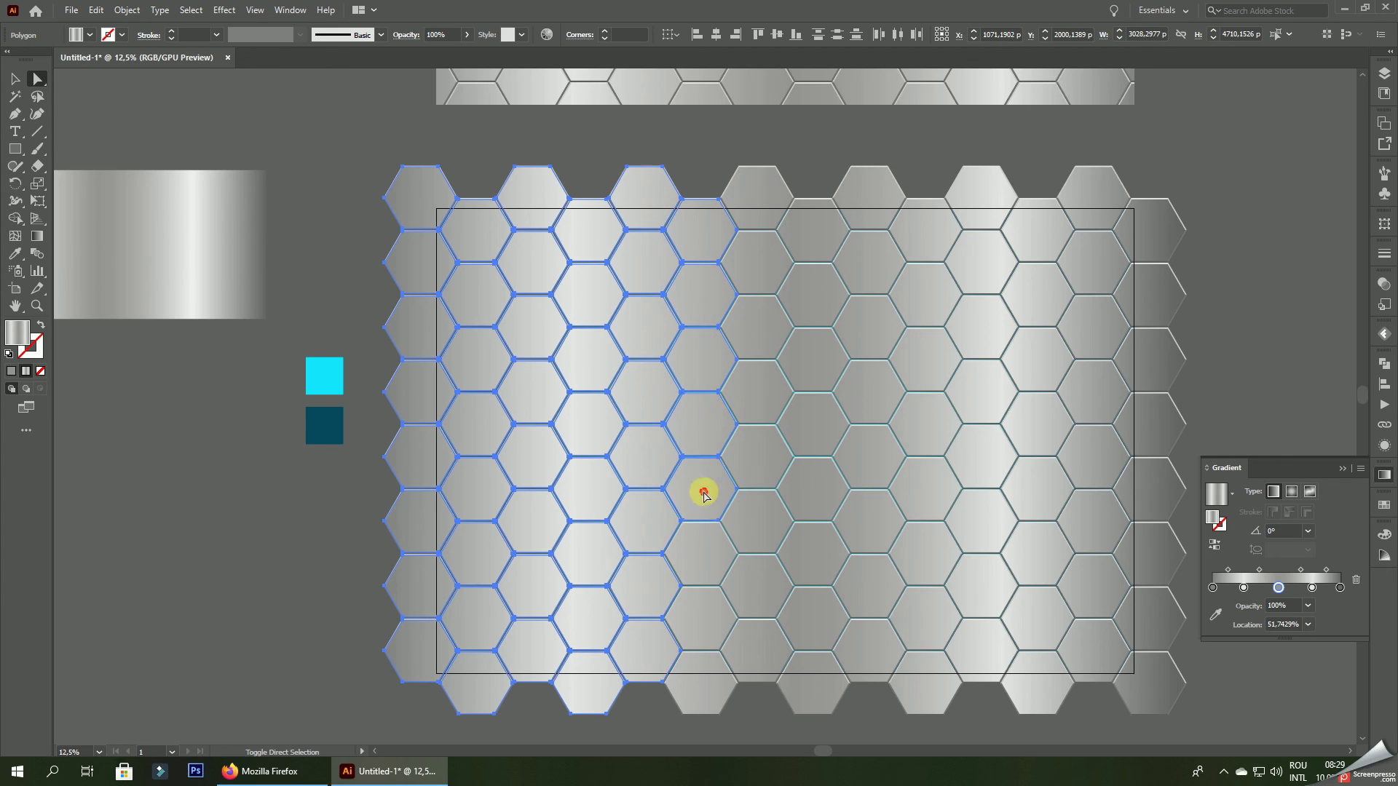
{"action": "left_click", "coordinate": [699, 557], "text": "shift"}
{"action": "left_click", "coordinate": [704, 616], "text": "shift"}
{"action": "left_click", "coordinate": [703, 676], "text": "shift"}
{"action": "left_click", "coordinate": [738, 641], "text": "shift"}
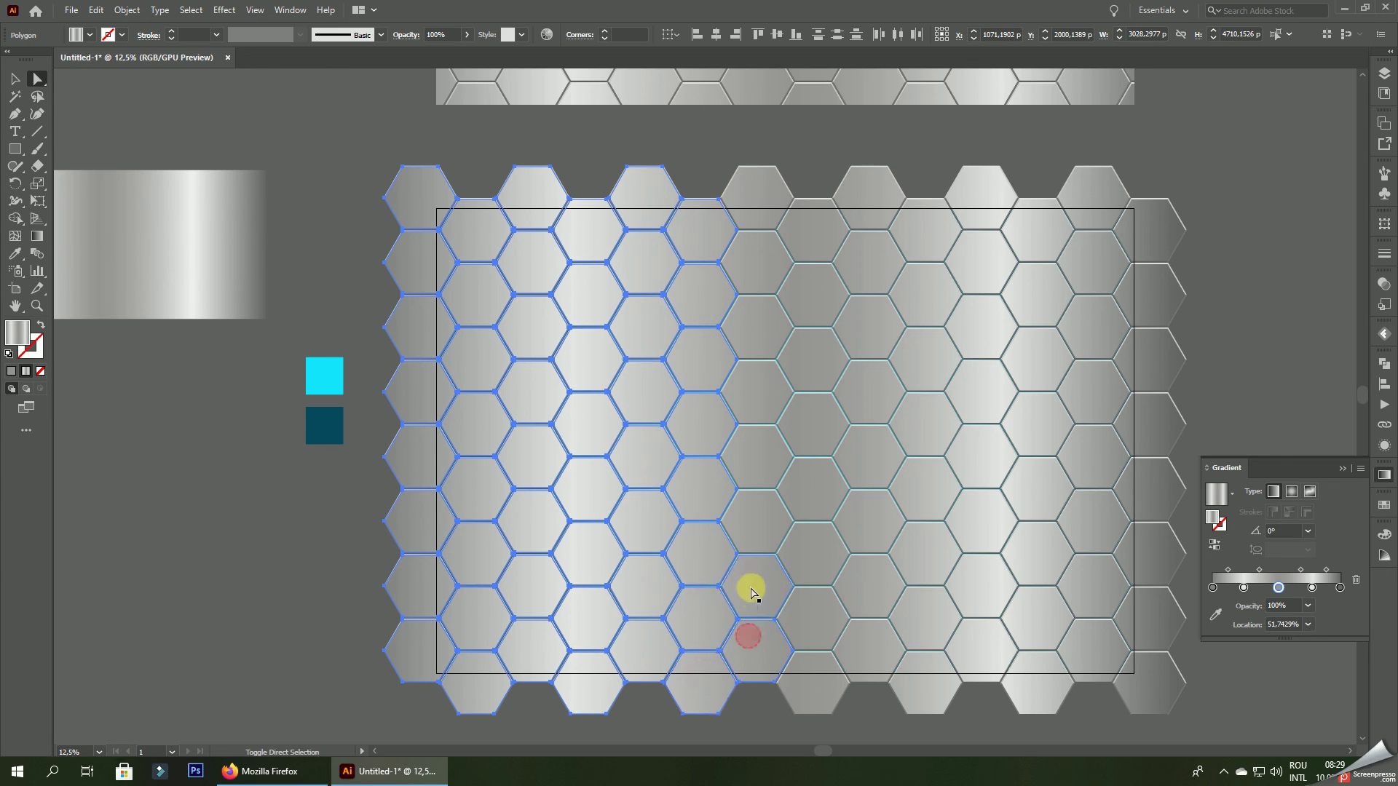
{"action": "left_click", "coordinate": [750, 586], "text": "shift"}
{"action": "left_click", "coordinate": [754, 518], "text": "shift"}
{"action": "left_click", "coordinate": [752, 466], "text": "shift"}
{"action": "left_click", "coordinate": [758, 382], "text": "shift"}
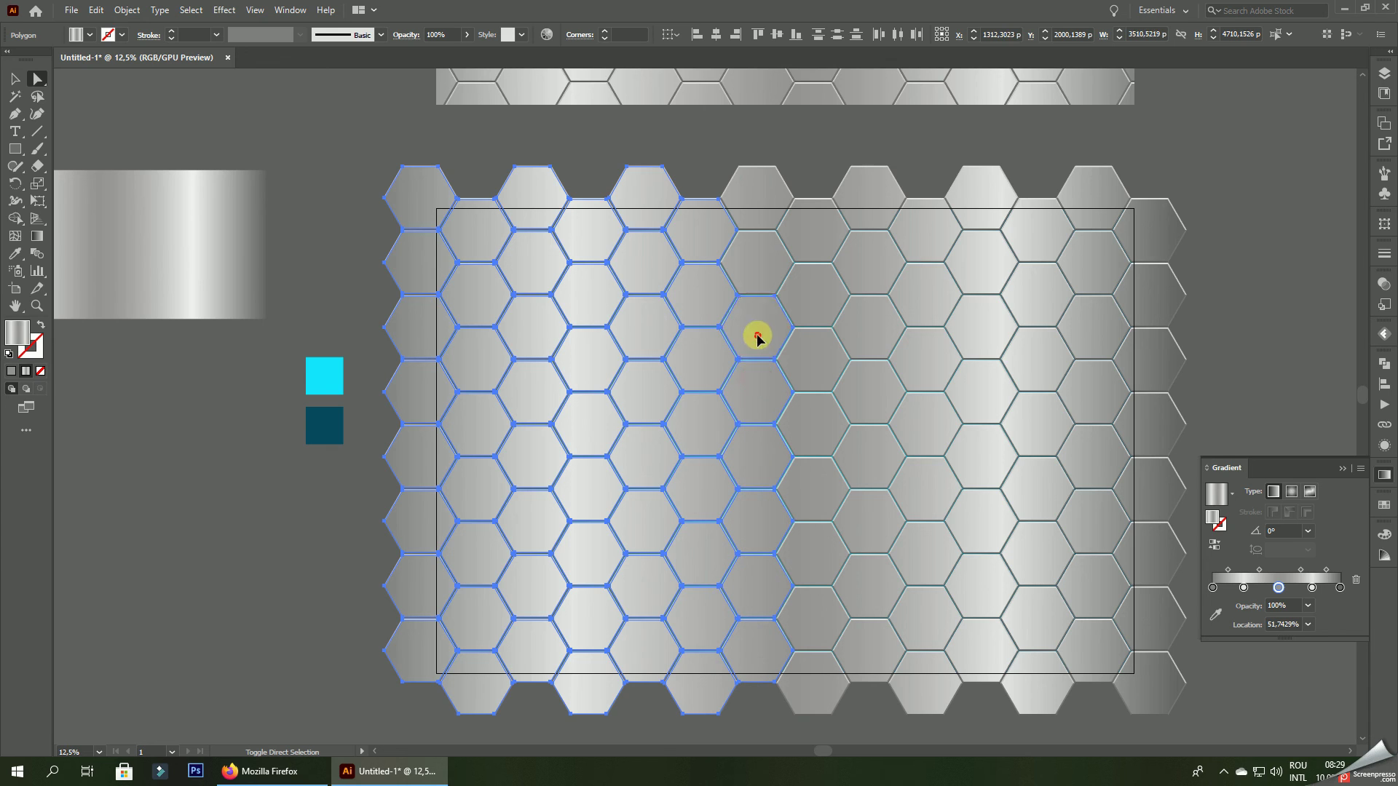
{"action": "left_click", "coordinate": [758, 325], "text": "shift"}
{"action": "left_click", "coordinate": [758, 268], "text": "shift"}
{"action": "left_click", "coordinate": [758, 190], "text": "shift"}
- Add the hexagons from the eighth column out to the far-right edge
{"action": "left_click", "coordinate": [827, 224], "text": "shift"}
{"action": "left_click", "coordinate": [817, 284], "text": "shift"}
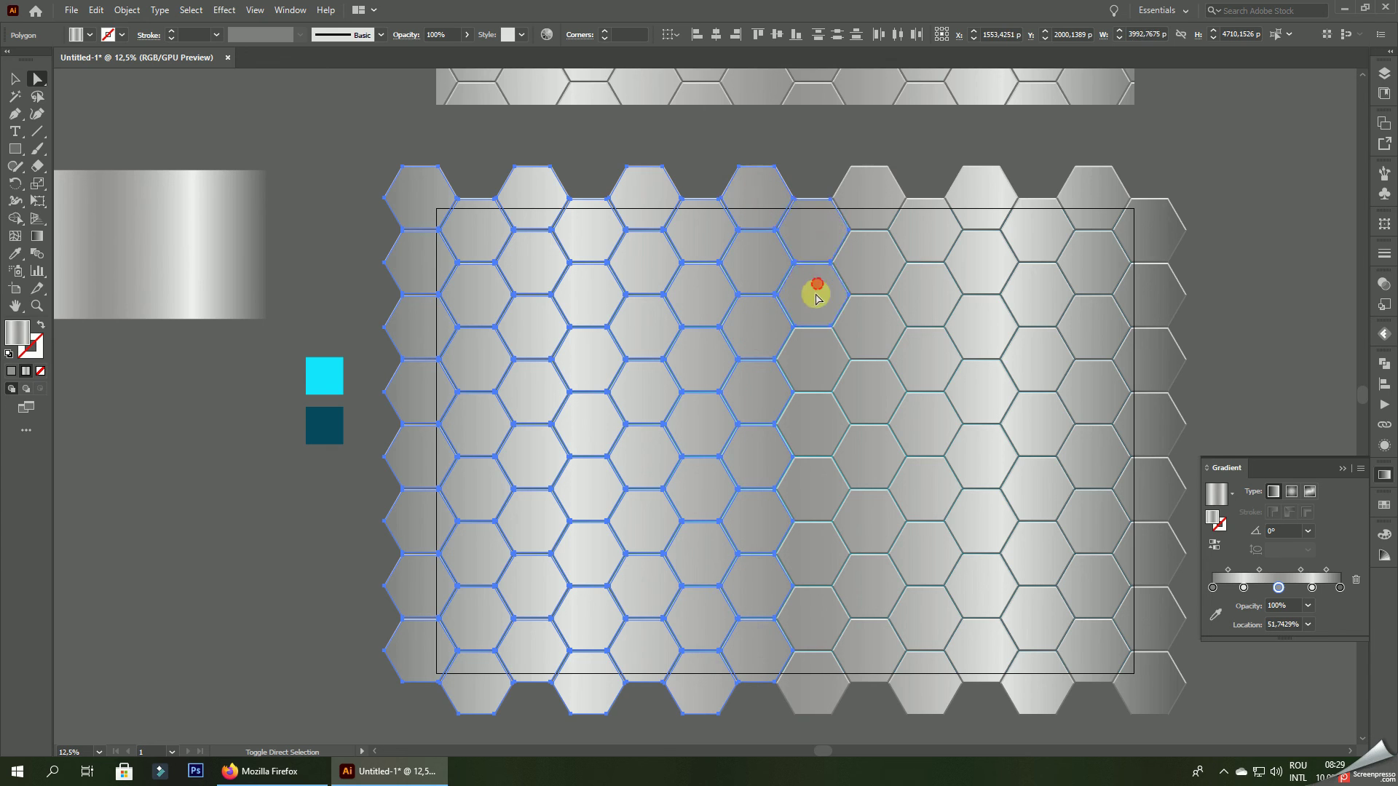
{"action": "left_click", "coordinate": [815, 365], "text": "shift"}
{"action": "left_click", "coordinate": [822, 446], "text": "shift"}
{"action": "left_click", "coordinate": [820, 485], "text": "shift"}
{"action": "left_click", "coordinate": [816, 557], "text": "shift"}
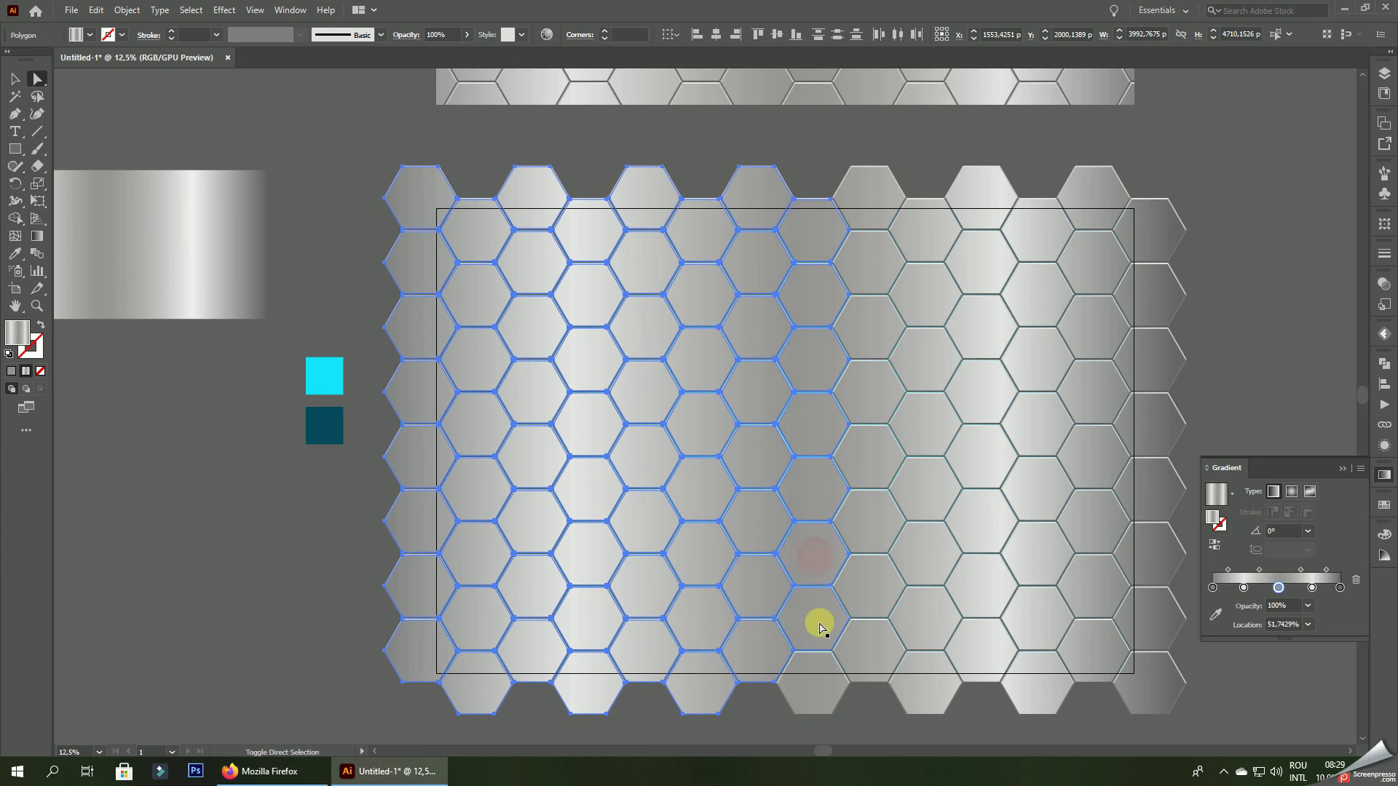
{"action": "left_click", "coordinate": [814, 621], "text": "shift"}
{"action": "left_click", "coordinate": [813, 681], "text": "shift"}
{"action": "left_click", "coordinate": [874, 652], "text": "shift"}
{"action": "left_click", "coordinate": [870, 587], "text": "shift"}
{"action": "left_click", "coordinate": [870, 528], "text": "shift"}
{"action": "left_click", "coordinate": [875, 467], "text": "shift"}
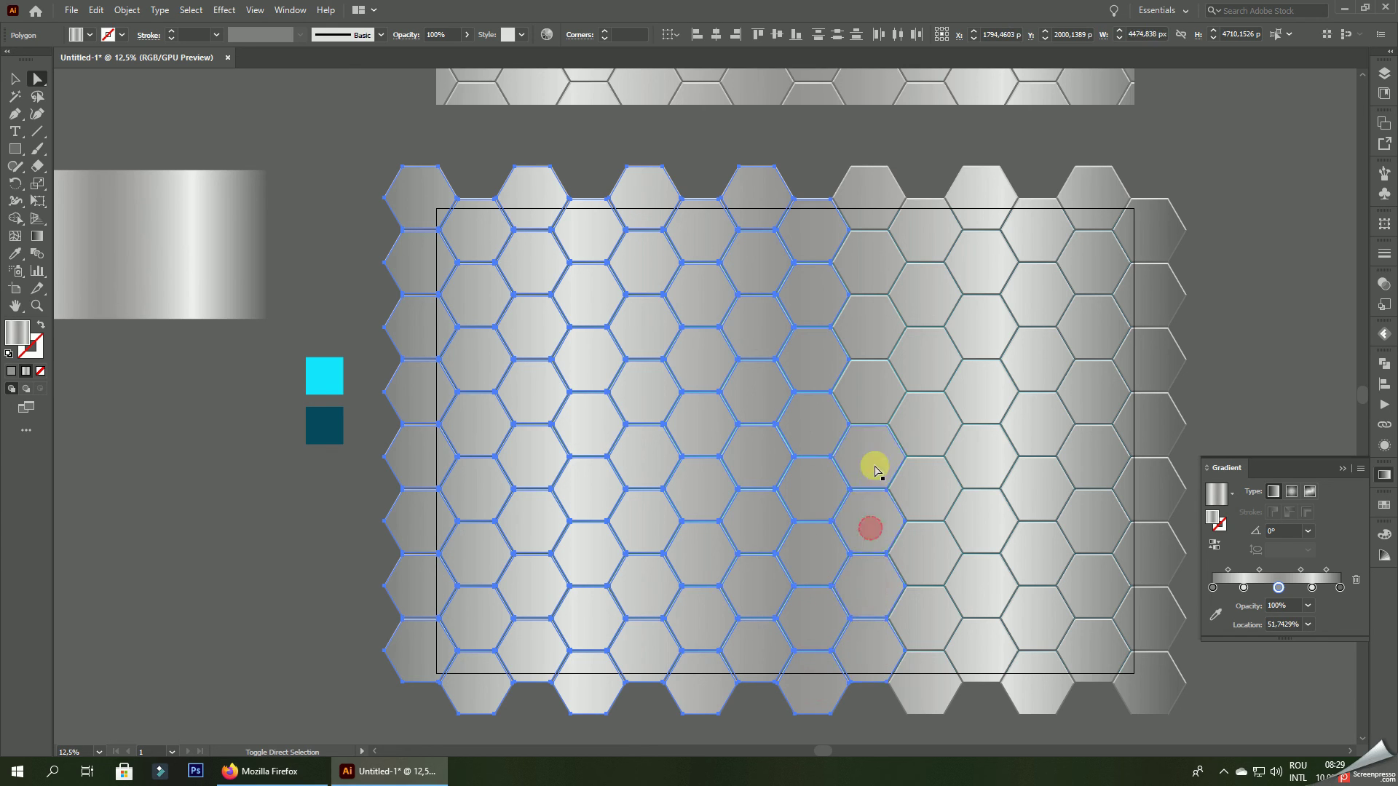
{"action": "left_click", "coordinate": [879, 395], "text": "shift"}
{"action": "left_click", "coordinate": [878, 342], "text": "shift"}
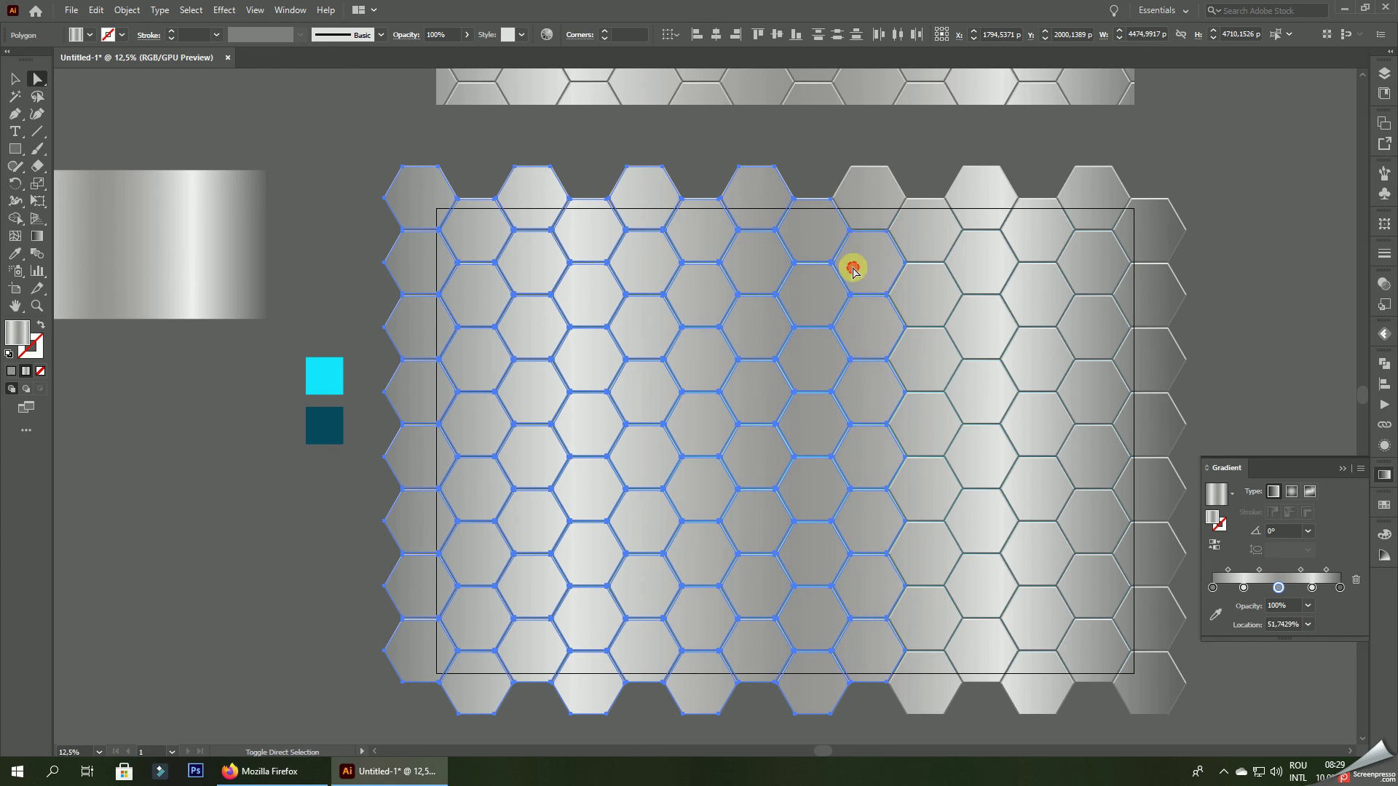
{"action": "left_click", "coordinate": [867, 194], "text": "shift"}
{"action": "left_click", "coordinate": [923, 222], "text": "shift"}
{"action": "left_click", "coordinate": [930, 380], "text": "shift"}
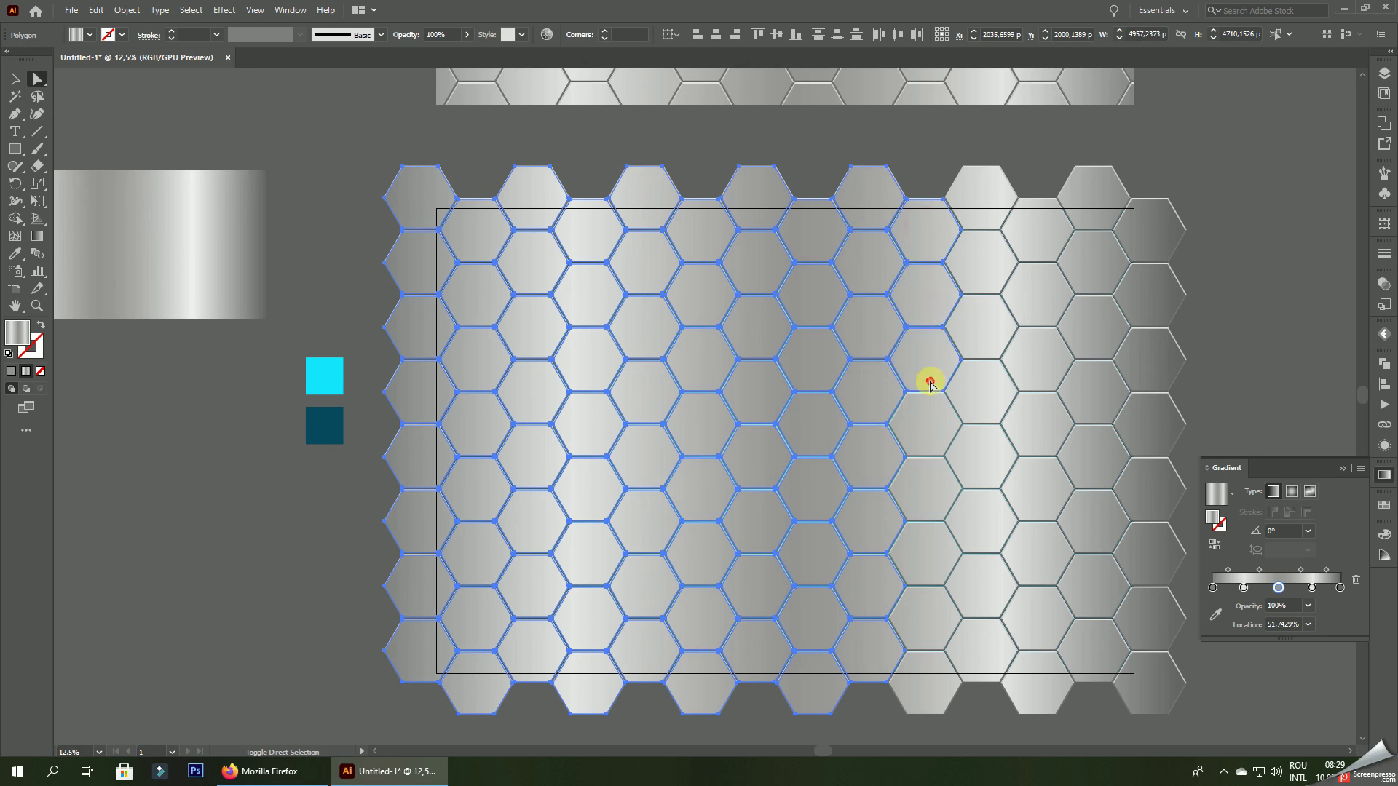
{"action": "left_click", "coordinate": [928, 408], "text": "shift"}
{"action": "left_click", "coordinate": [928, 489], "text": "shift"}
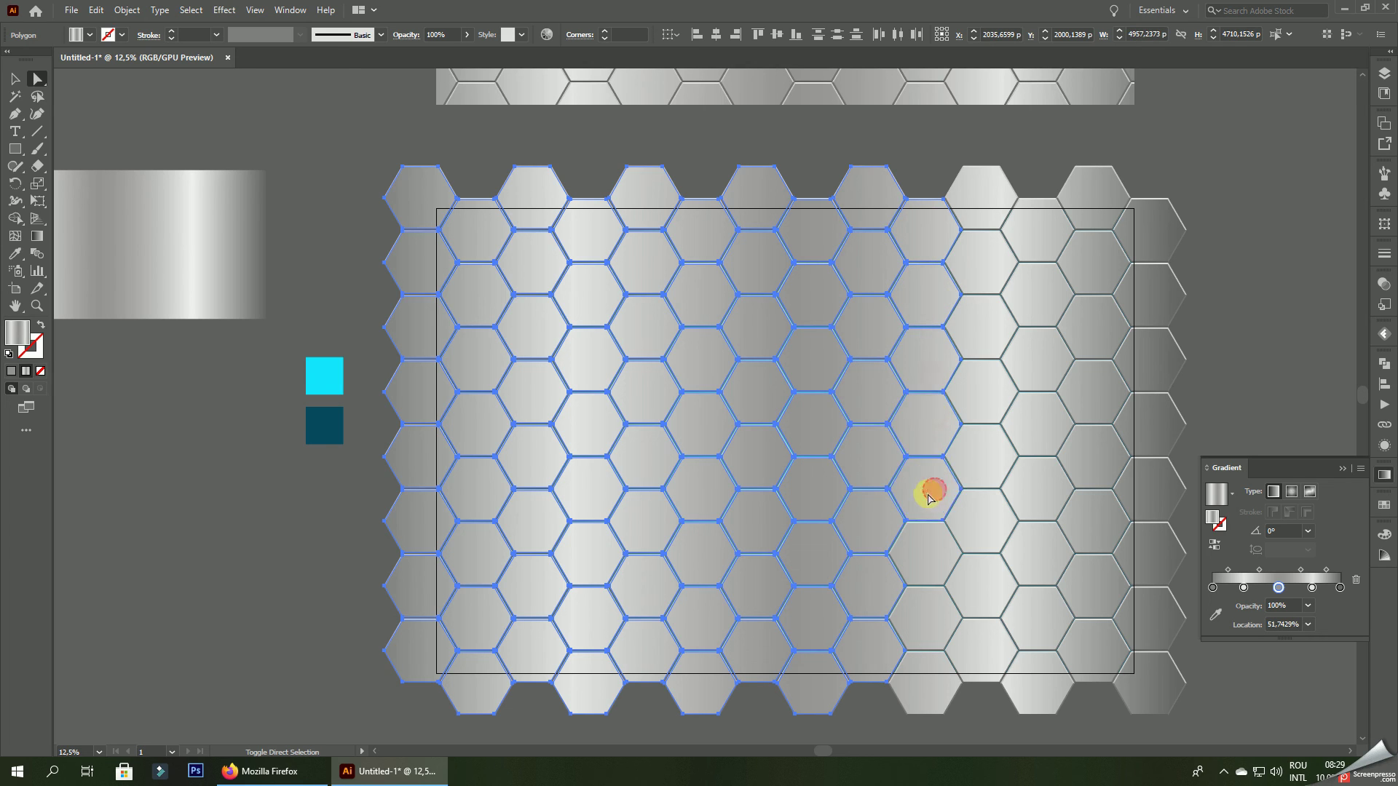
{"action": "left_click", "coordinate": [930, 600], "text": "shift"}
{"action": "left_click", "coordinate": [928, 673], "text": "shift"}
{"action": "left_click", "coordinate": [988, 601], "text": "shift"}
{"action": "left_click", "coordinate": [986, 530], "text": "shift"}
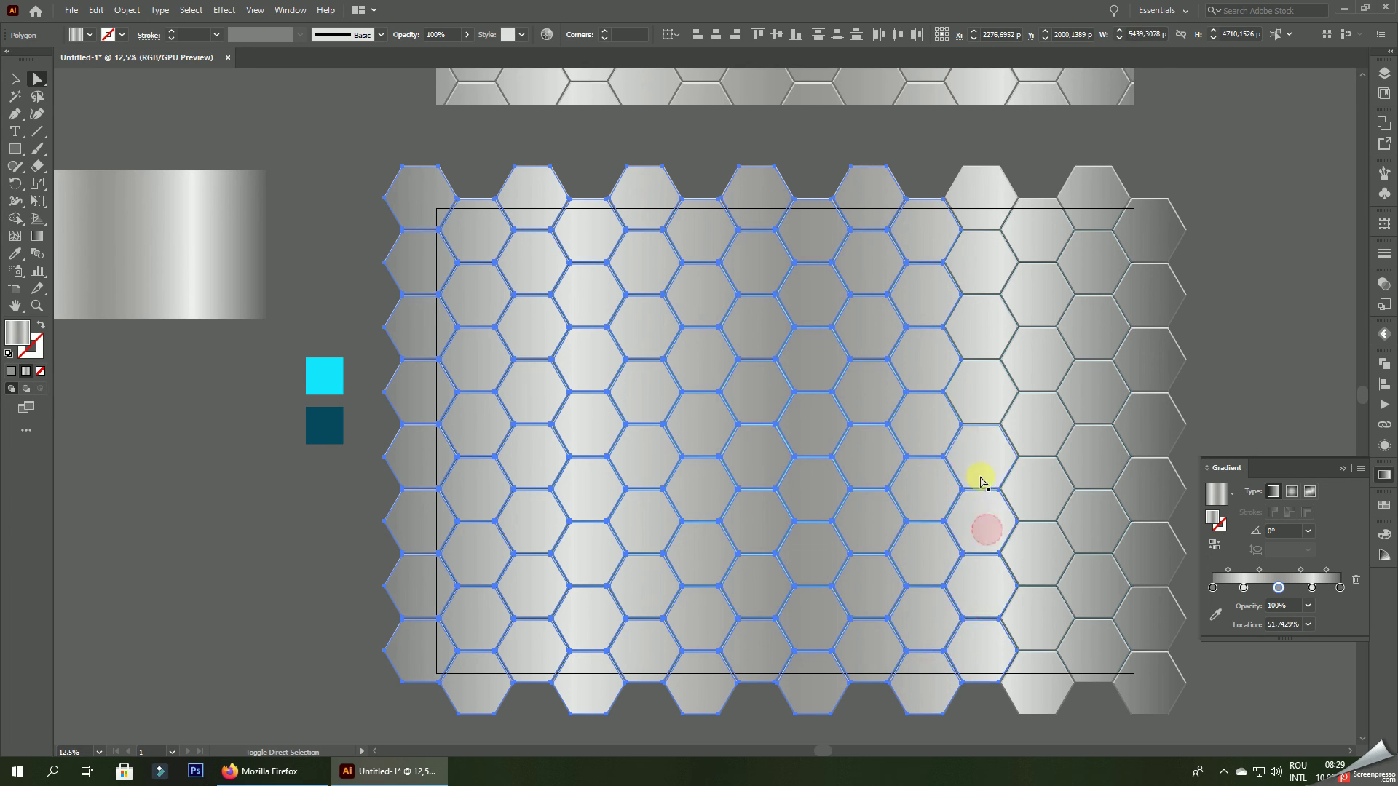
{"action": "left_click", "coordinate": [976, 325], "text": "shift"}
{"action": "left_click", "coordinate": [981, 273], "text": "shift"}
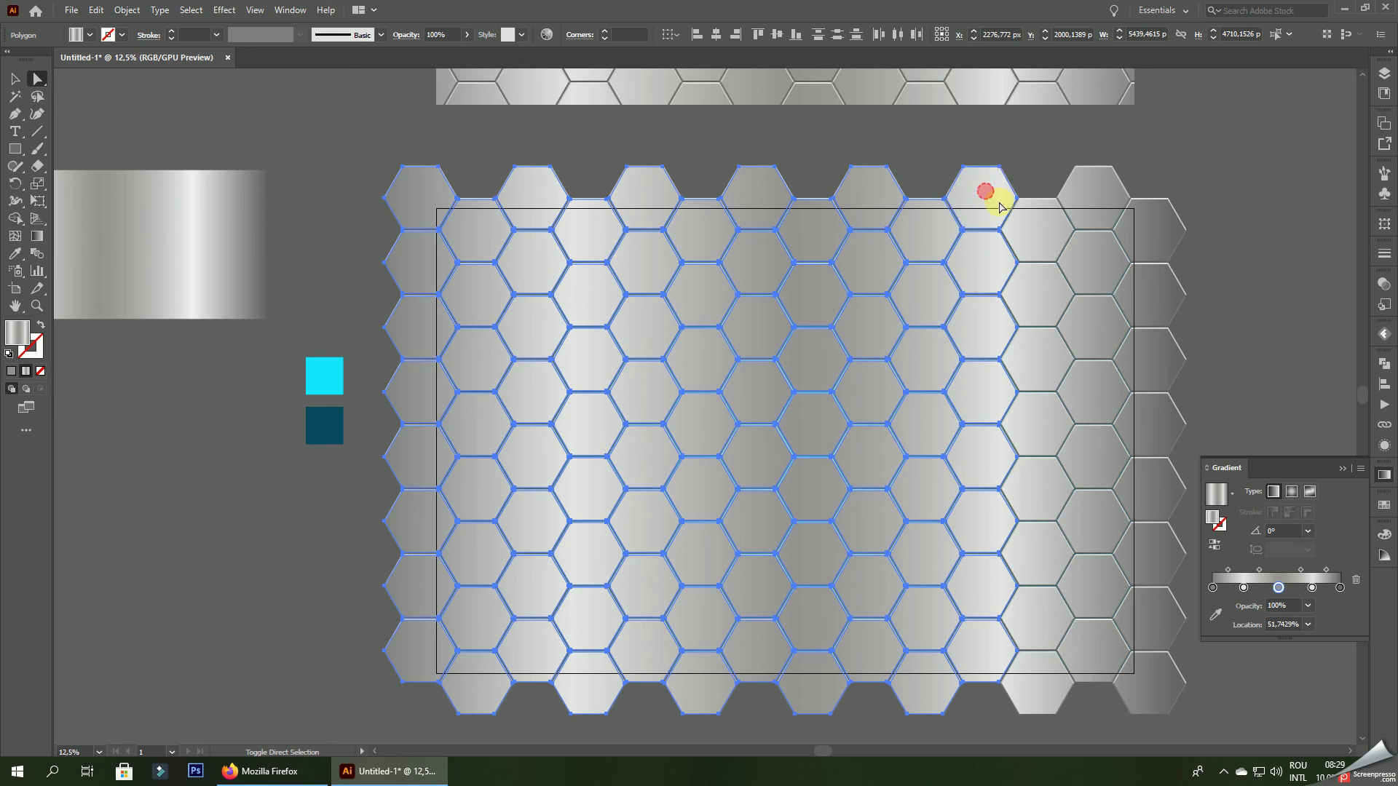
{"action": "left_click", "coordinate": [1041, 225], "text": "shift"}
{"action": "left_click", "coordinate": [1041, 284], "text": "shift"}
{"action": "left_click", "coordinate": [1040, 362], "text": "shift"}
{"action": "left_click", "coordinate": [1038, 423], "text": "shift"}
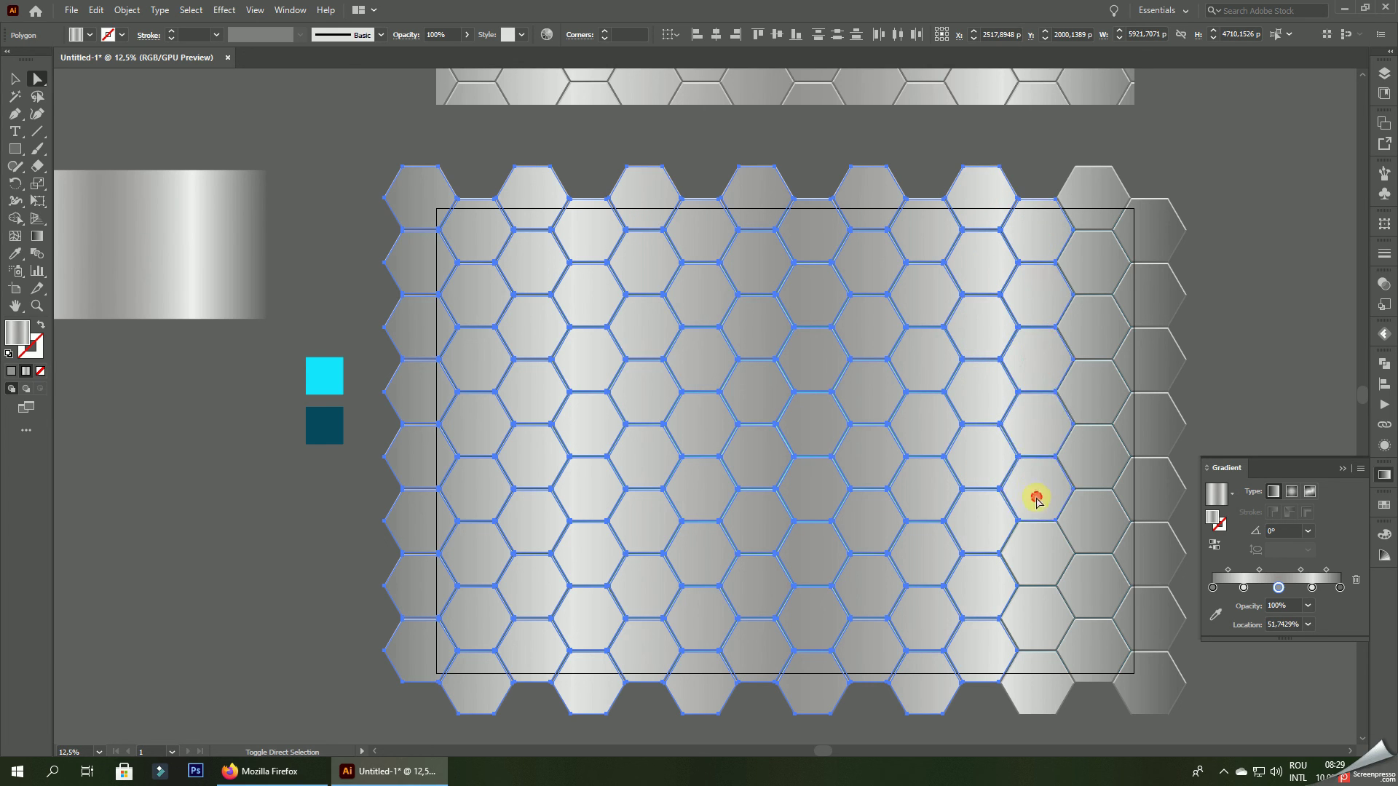
{"action": "left_click", "coordinate": [1039, 562], "text": "shift"}
{"action": "left_click", "coordinate": [1039, 601], "text": "shift"}
{"action": "left_click", "coordinate": [1043, 666], "text": "shift"}
{"action": "left_click", "coordinate": [1097, 652], "text": "shift"}
{"action": "left_click", "coordinate": [1097, 603], "text": "shift"}
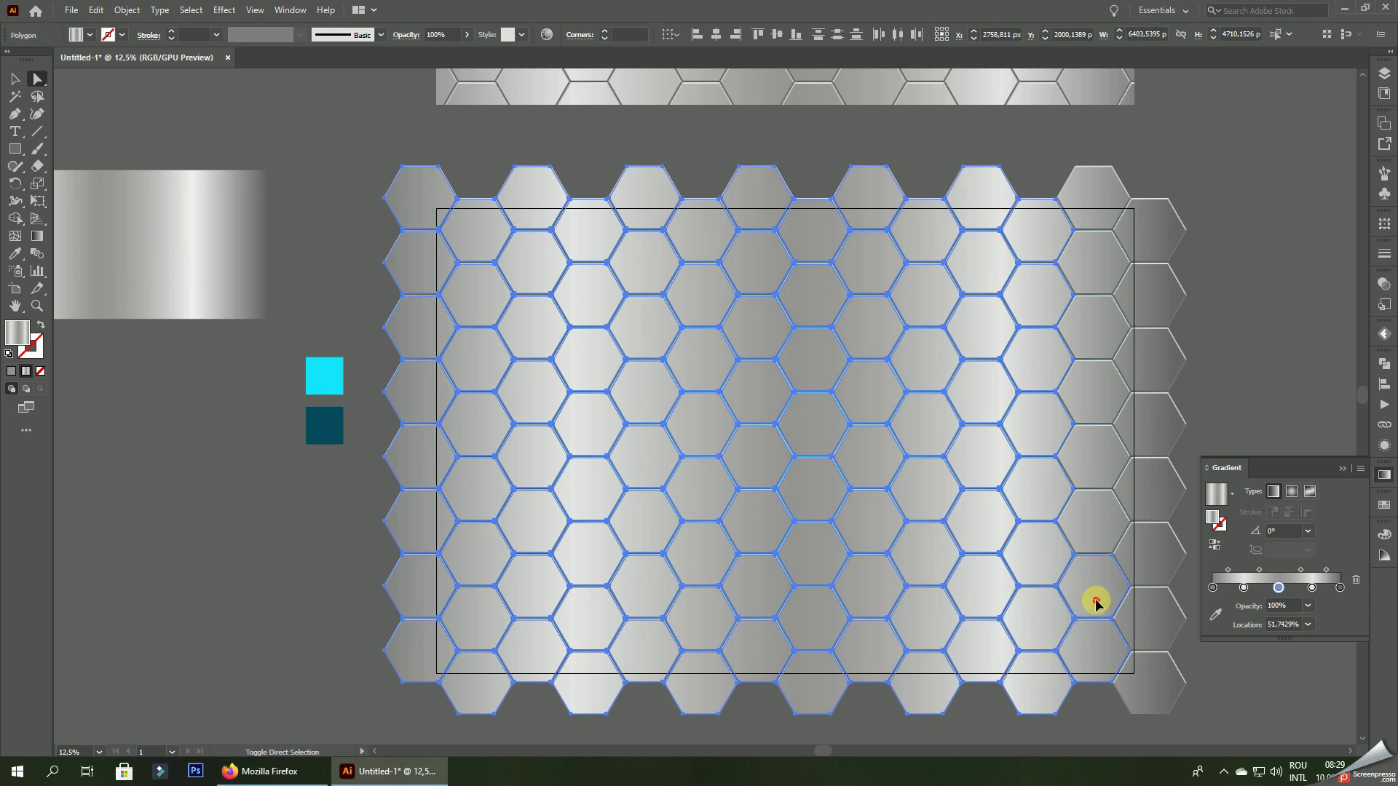
{"action": "left_click", "coordinate": [1147, 659], "text": "shift"}
{"action": "left_click", "coordinate": [1143, 623], "text": "shift"}
{"action": "left_click", "coordinate": [1143, 564], "text": "shift"}
{"action": "left_click", "coordinate": [1140, 496], "text": "shift"}
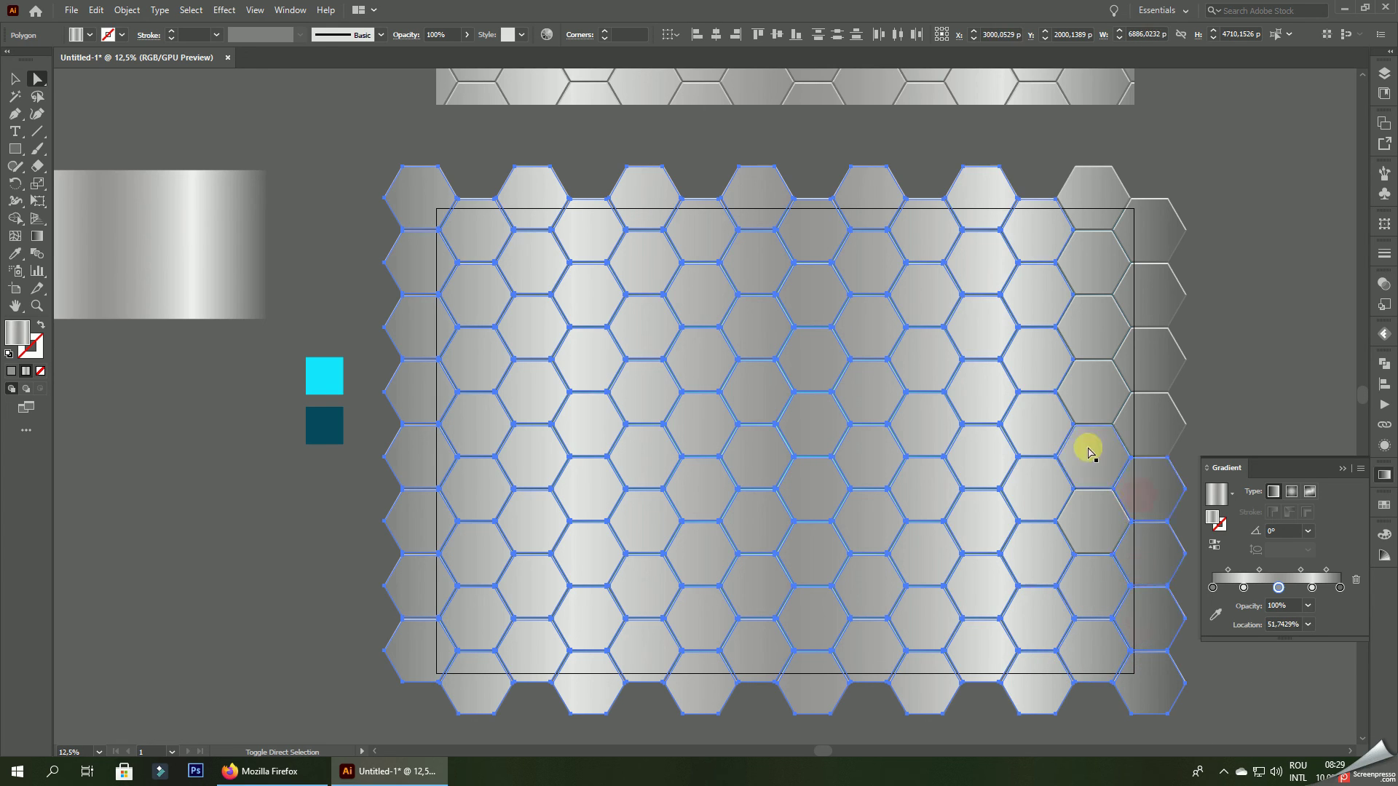
{"action": "left_click", "coordinate": [1102, 484], "text": "shift"}
{"action": "left_click", "coordinate": [1107, 400], "text": "shift"}
{"action": "left_click", "coordinate": [1155, 425], "text": "shift"}
{"action": "left_click", "coordinate": [1148, 369], "text": "shift"}
{"action": "left_click", "coordinate": [1107, 333], "text": "shift"}
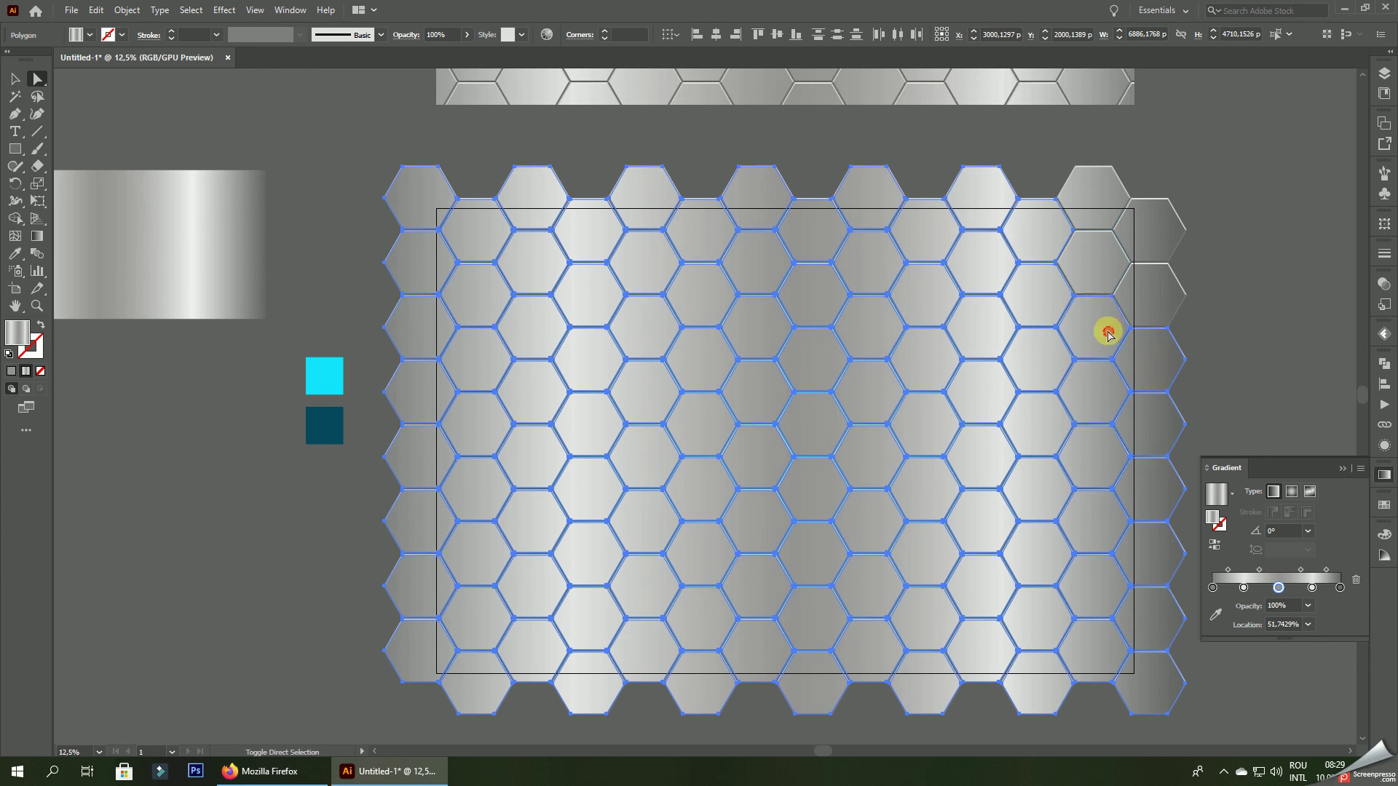
{"action": "left_click", "coordinate": [1155, 303], "text": "shift"}
{"action": "left_click", "coordinate": [1086, 262], "text": "shift"}
{"action": "left_click", "coordinate": [1165, 228], "text": "shift"}
- Add the last top-right hexagon, then sample the rectangle's silver gradient onto all hexagons
{"action": "left_click", "coordinate": [1106, 198], "text": "shift"}
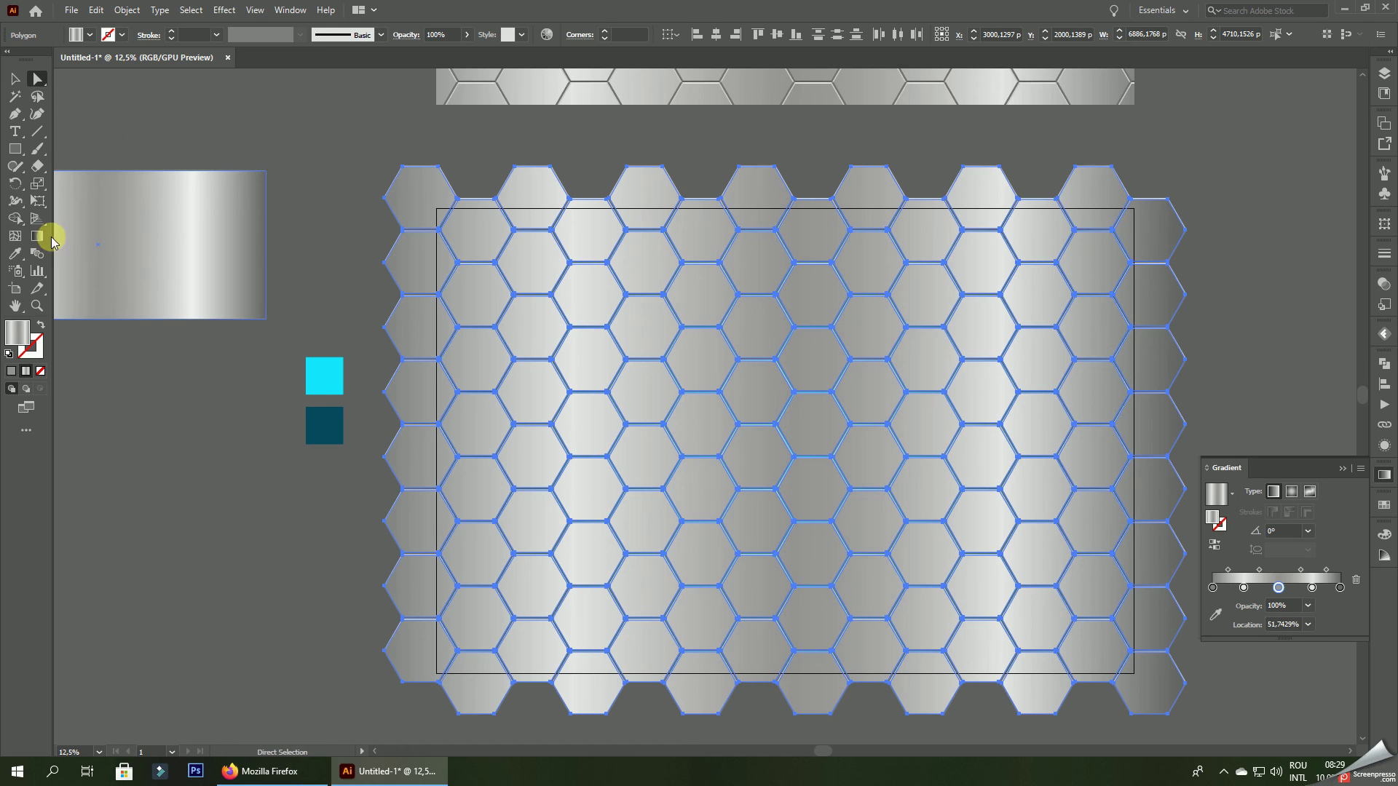
{"action": "left_click", "coordinate": [14, 253]}
{"action": "left_click", "coordinate": [138, 236]}
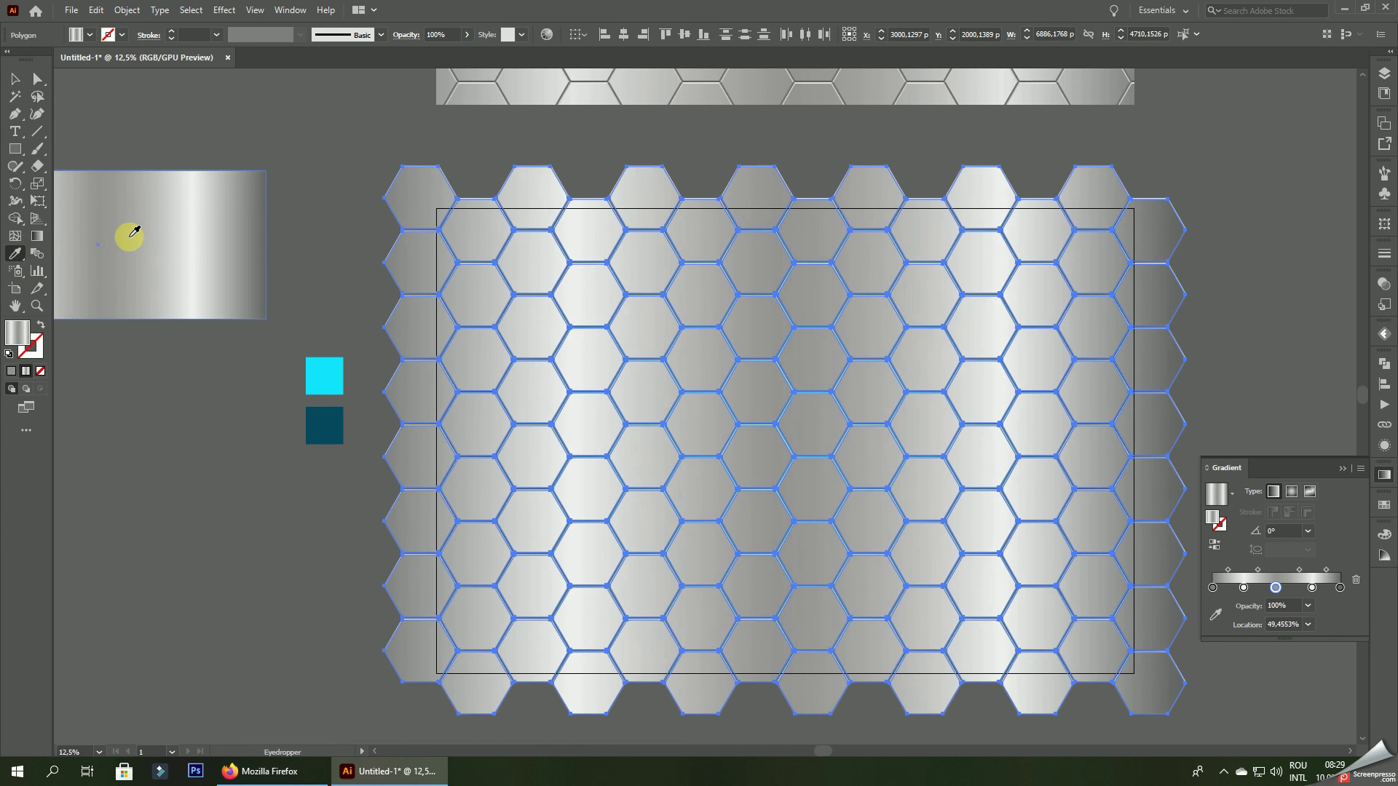
- Shift the gradient midpoints slightly to rebalance the bands, then deselect the hexagons
{"action": "left_click", "coordinate": [1292, 606]}
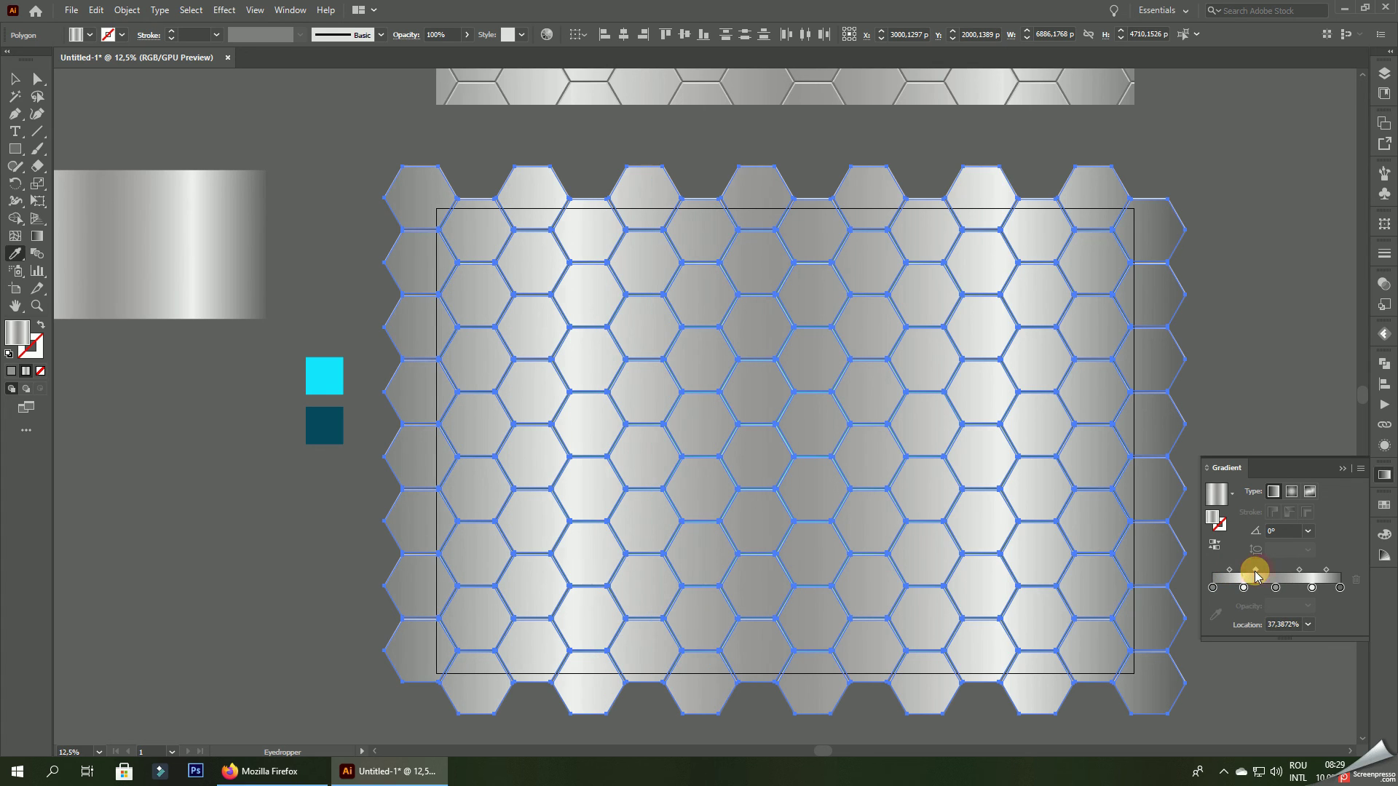
{"action": "left_click_drag", "start_coordinate": [1256, 571], "coordinate": [1257, 570]}
{"action": "left_click", "coordinate": [1297, 570]}
{"action": "left_click", "coordinate": [15, 78]}
{"action": "left_click", "coordinate": [171, 91]}
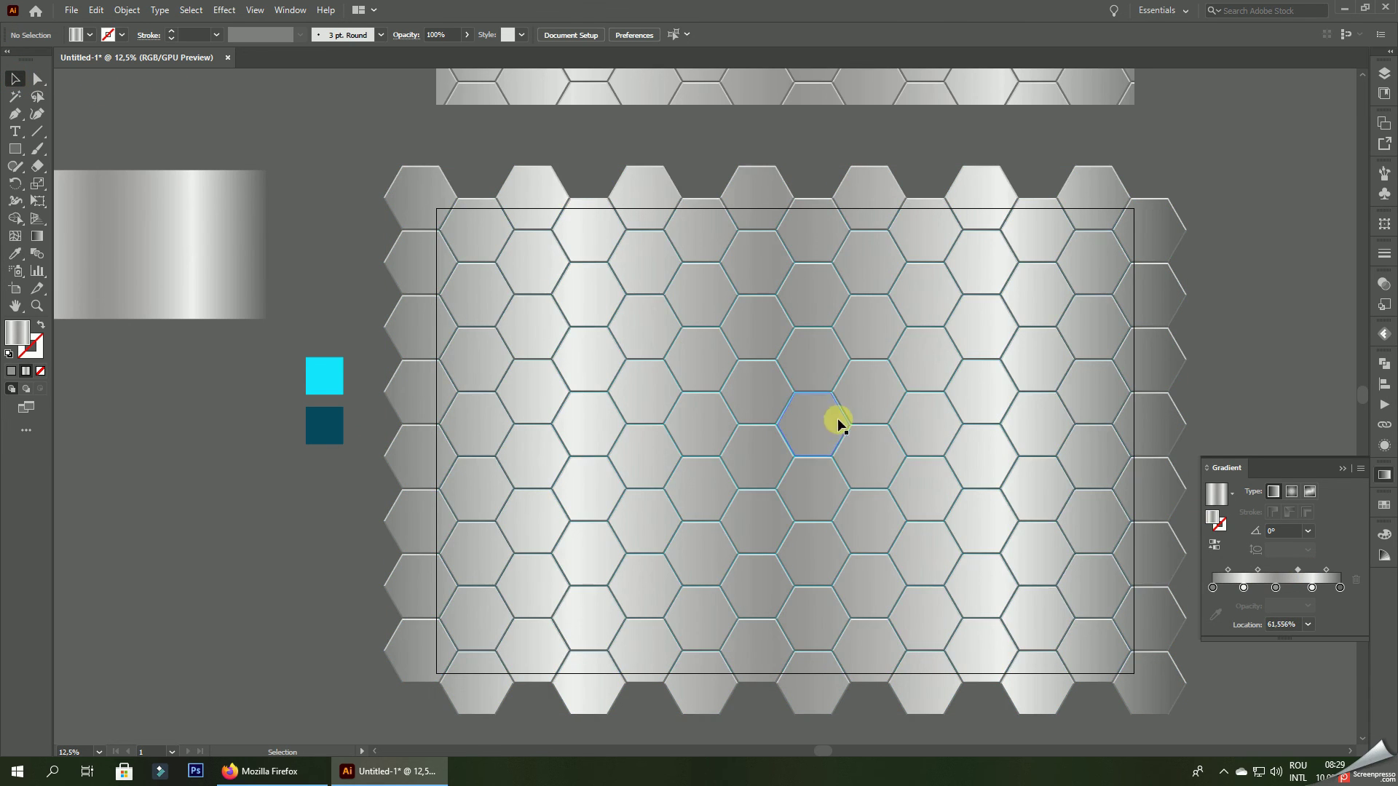
- Align the 6000 × 4000 px gradient rectangle over the hexagon group and make a clipping mask
{"action": "key", "text": "ctrl+minus"}
{"action": "left_click", "coordinate": [705, 509]}
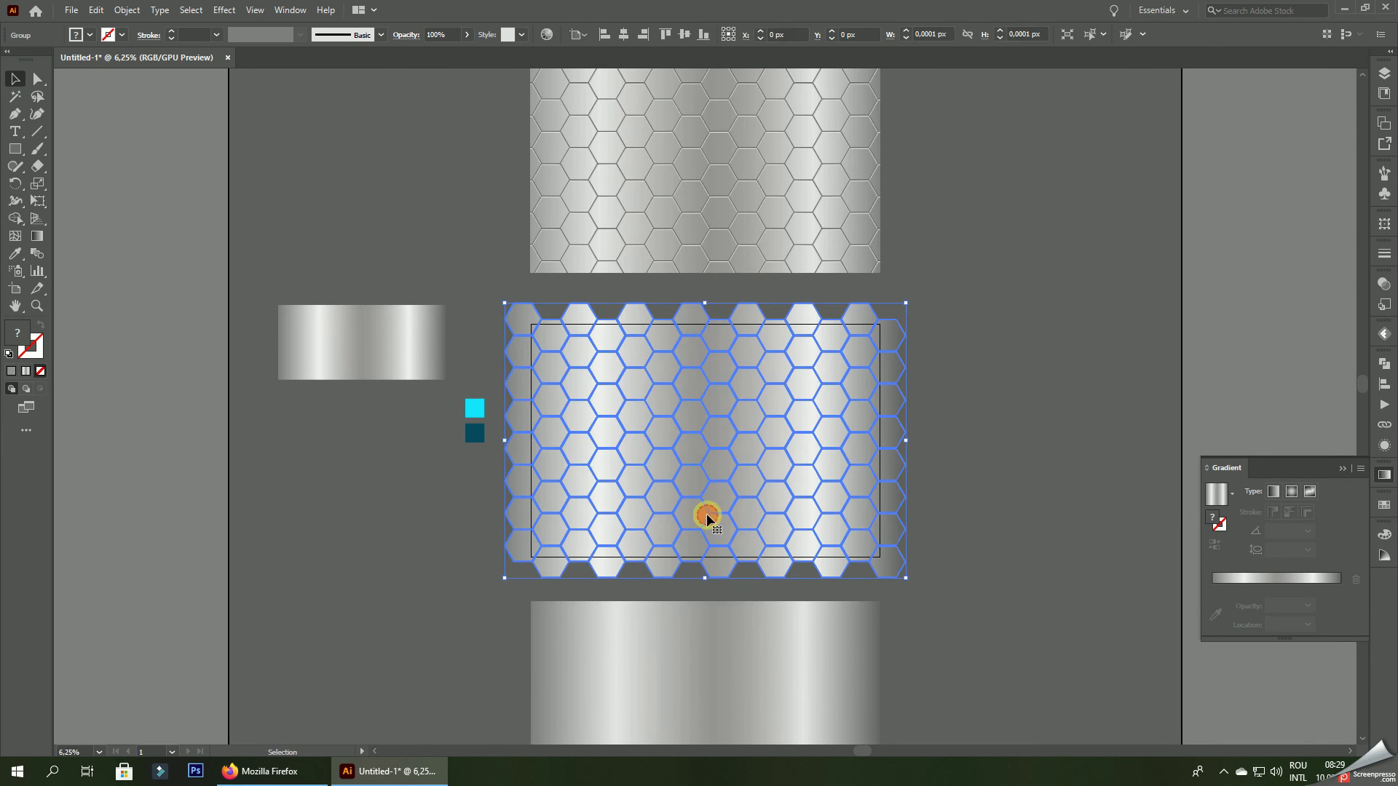
{"action": "left_click", "coordinate": [702, 649]}
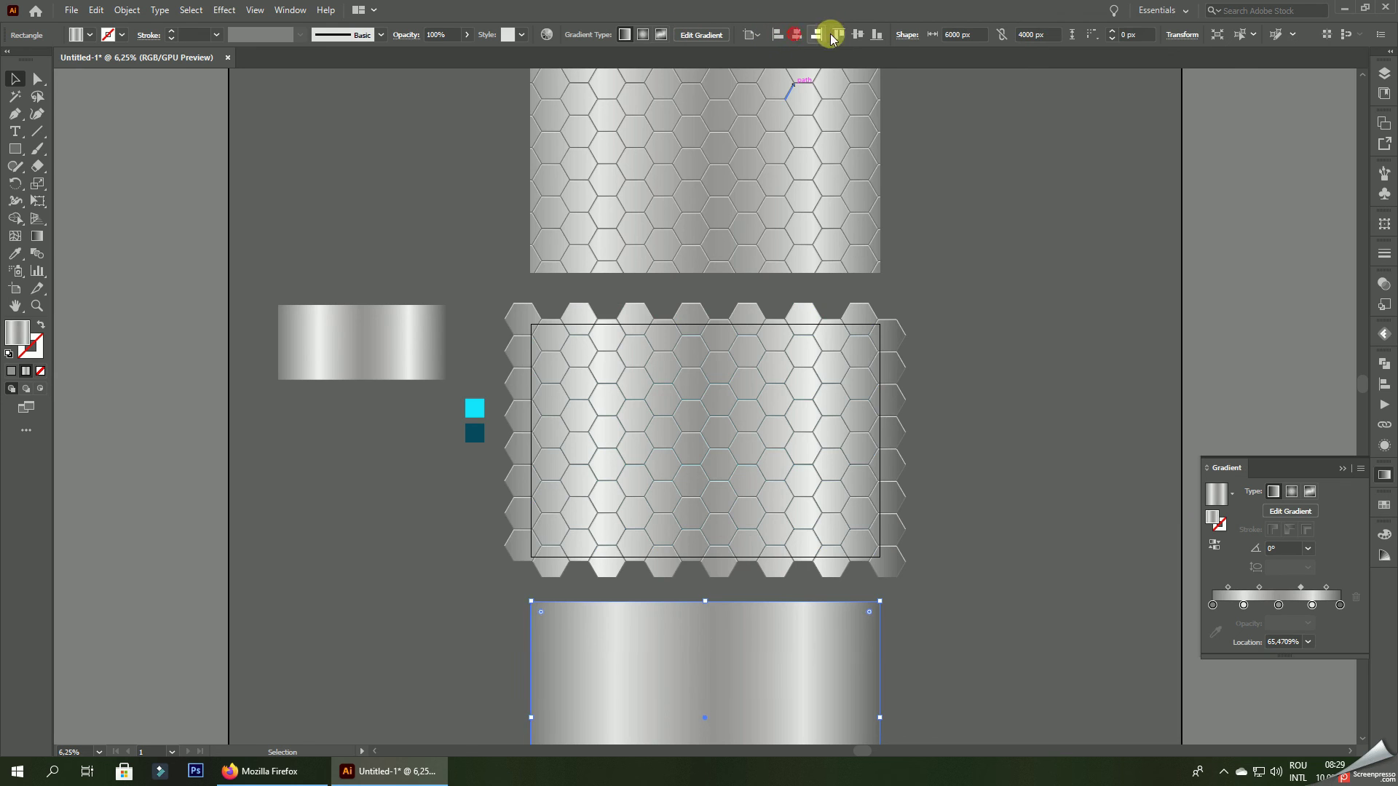
{"action": "left_click", "coordinate": [844, 34]}
{"action": "key", "text": "ctrl+plus"}
{"action": "left_click", "coordinate": [590, 318], "text": "shift"}
{"action": "right_click", "coordinate": [590, 318]}
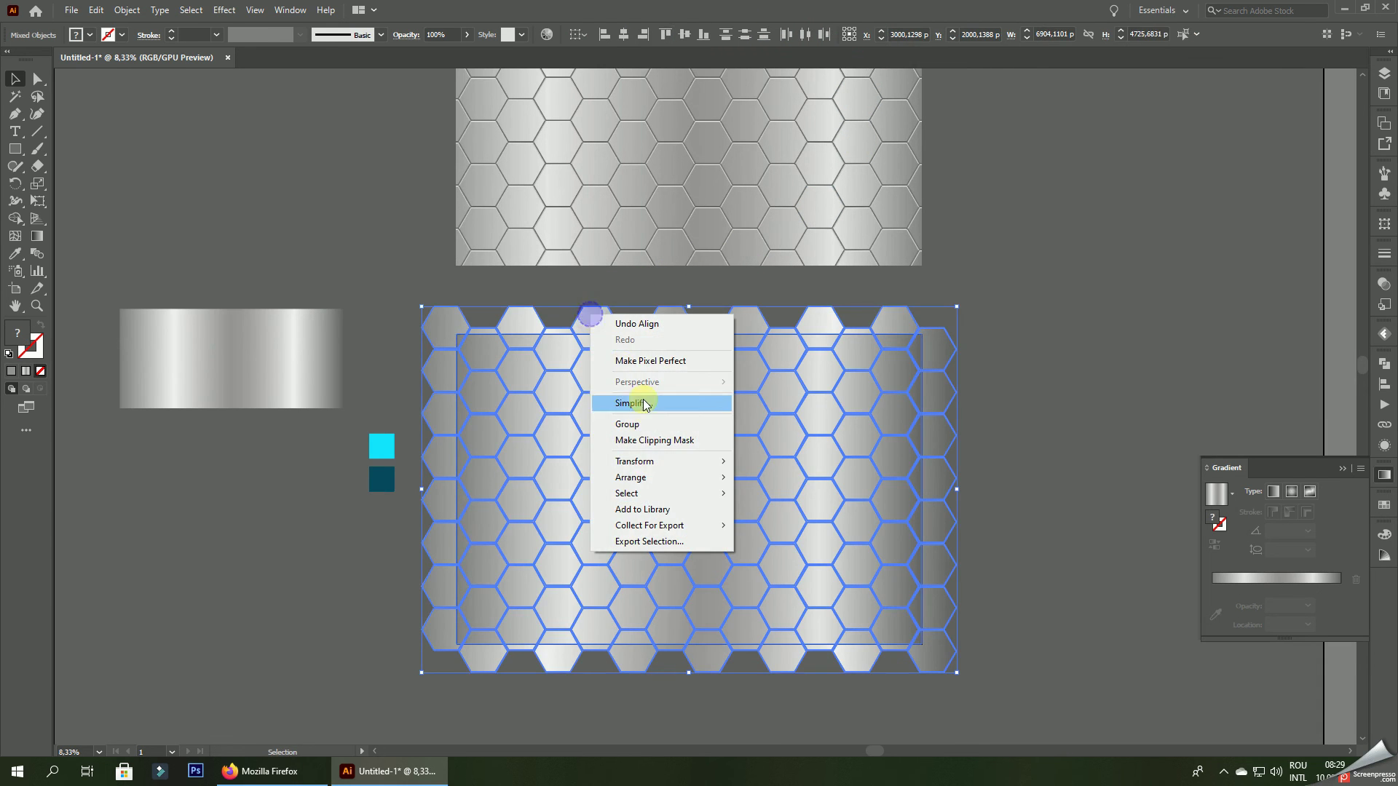
{"action": "left_click", "coordinate": [649, 442]}
{"action": "left_click", "coordinate": [1107, 321]}
{"action": "scroll", "coordinate": [728, 327], "scroll_direction": "down", "scroll_amount": 2}
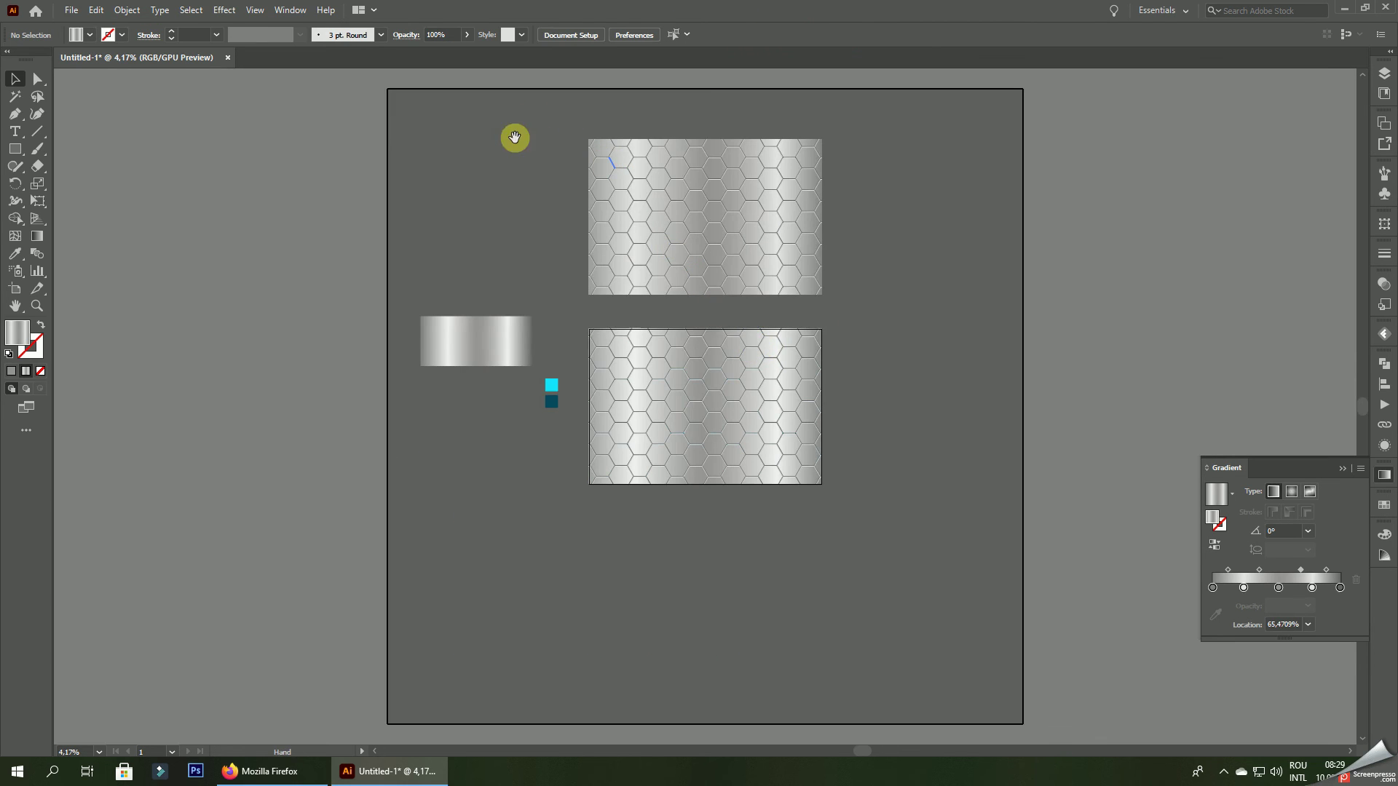
- Delete the upper hexagon draft, the gradient sample rectangle and the colour squares
{"action": "left_click_drag", "start_coordinate": [514, 137], "coordinate": [498, 221]}
{"action": "key", "text": "Delete"}
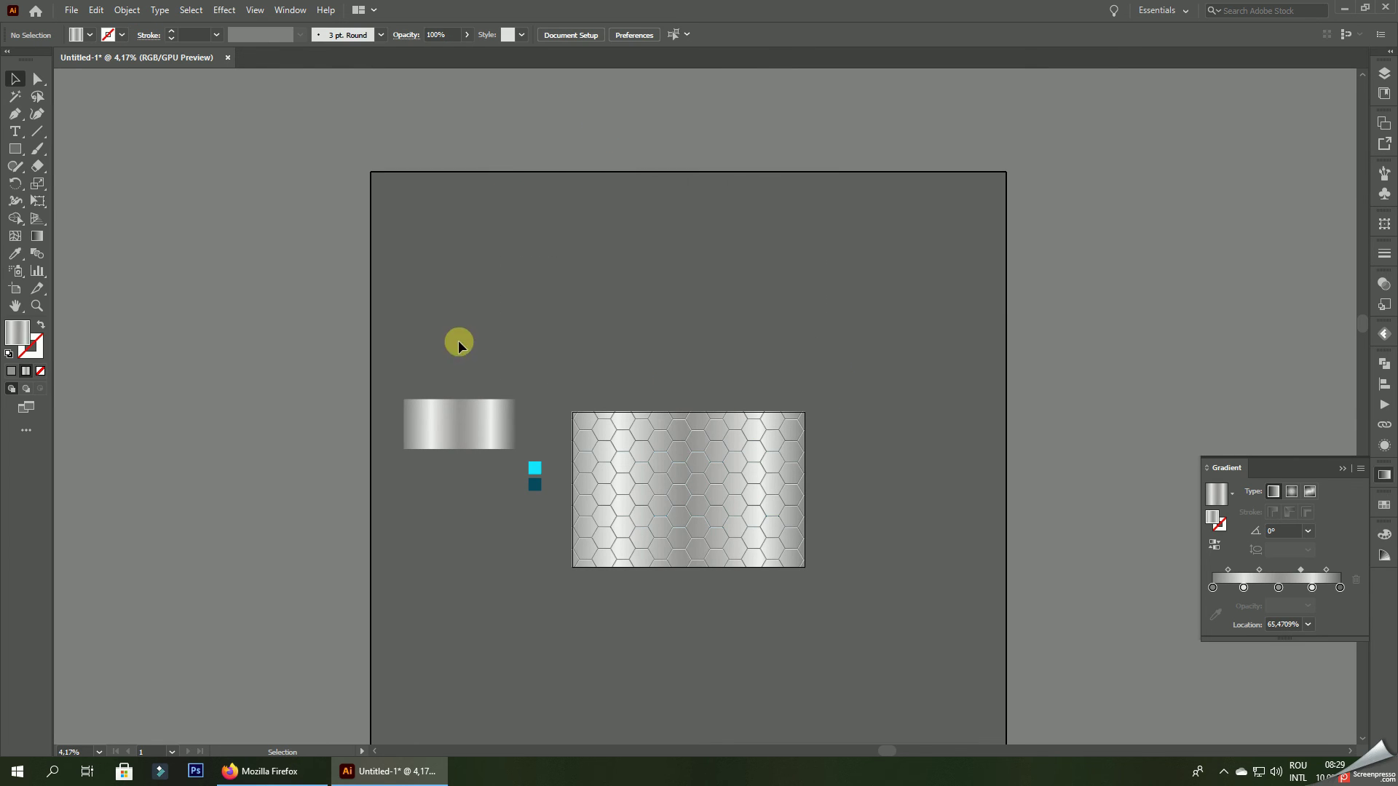
{"action": "left_click_drag", "start_coordinate": [401, 324], "coordinate": [557, 579]}
{"action": "key", "text": "Delete"}
- Apply a context-menu option to the clipped artwork, fit it to the window, and close the Gradient panel
{"action": "left_click_drag", "start_coordinate": [454, 299], "coordinate": [852, 589]}
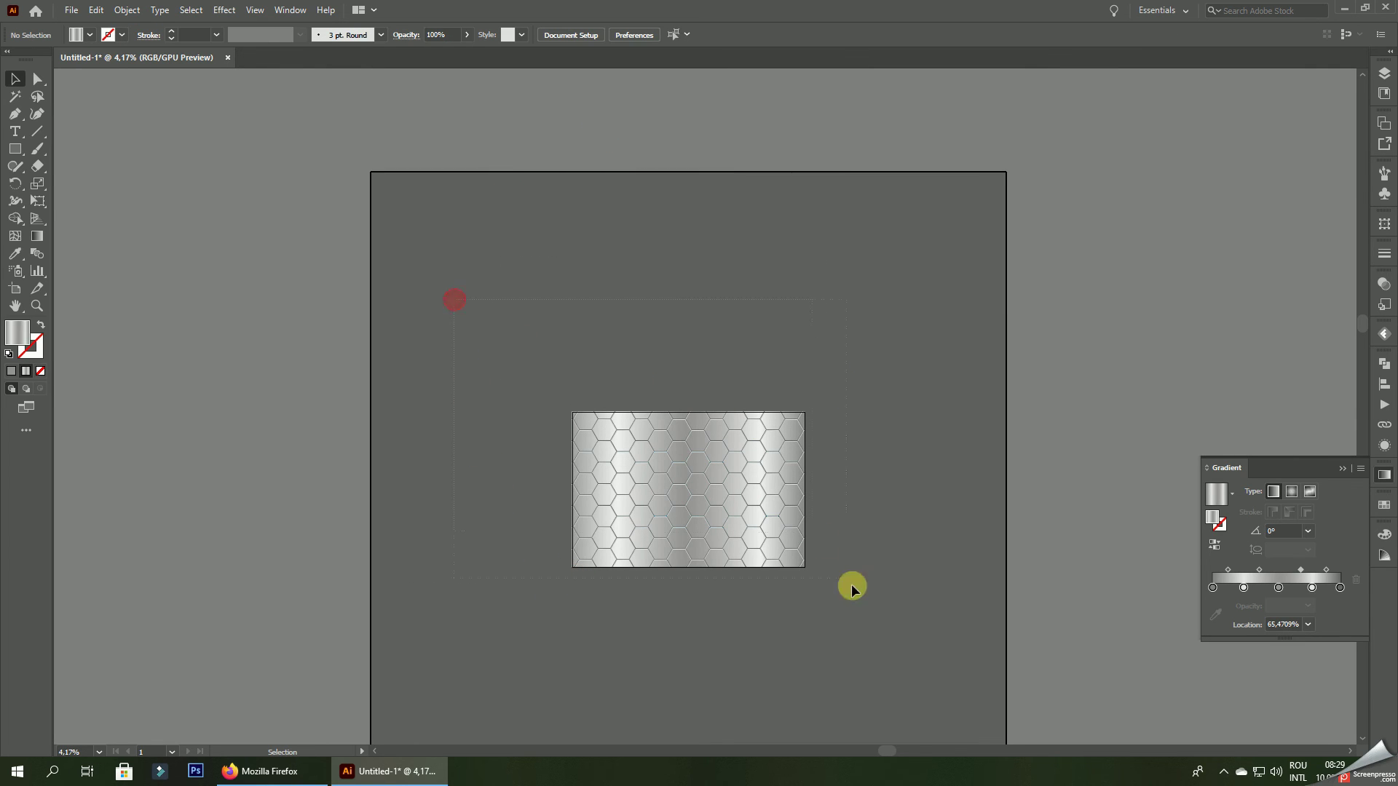
{"action": "right_click", "coordinate": [761, 457]}
{"action": "left_click", "coordinate": [832, 565]}
{"action": "left_click", "coordinate": [893, 542]}
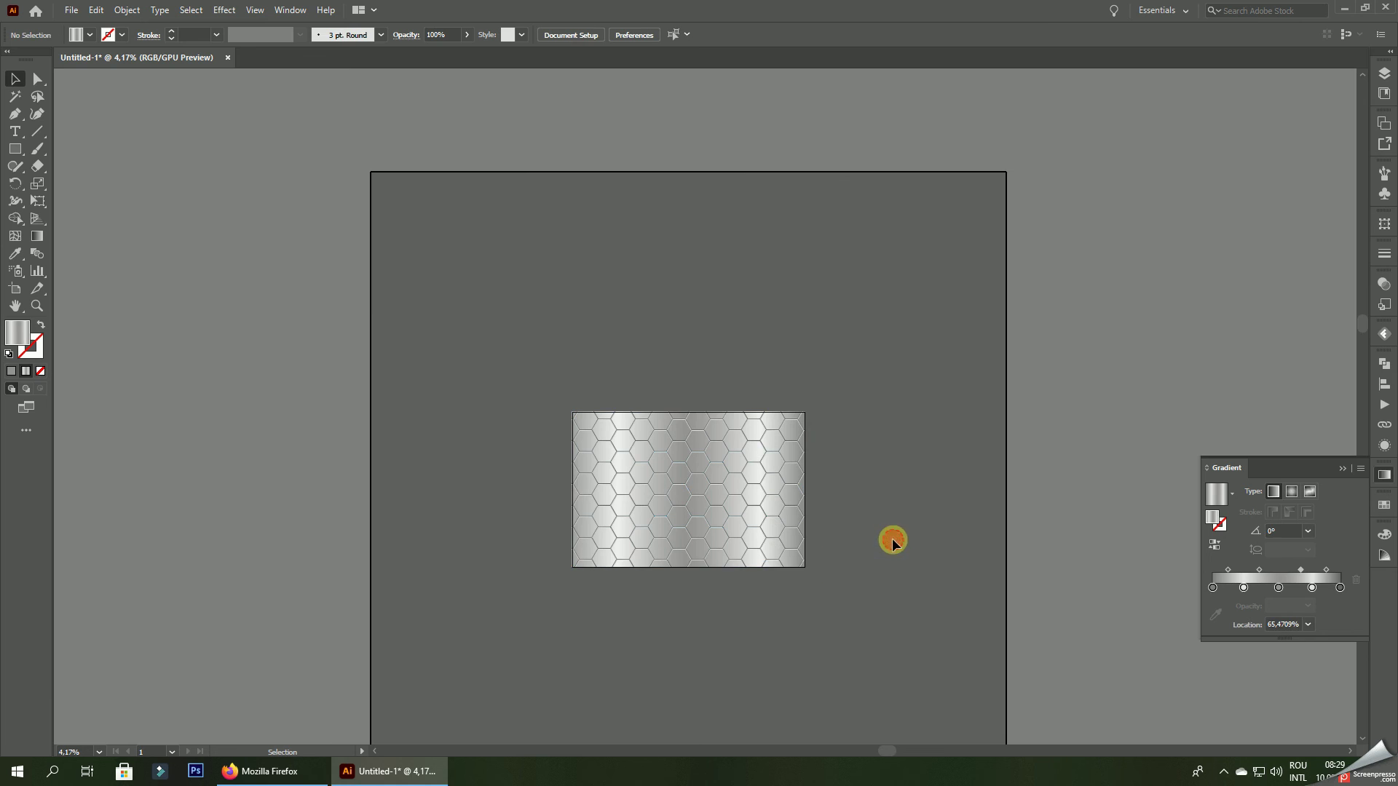
{"action": "key", "text": "ctrl+alt+0"}
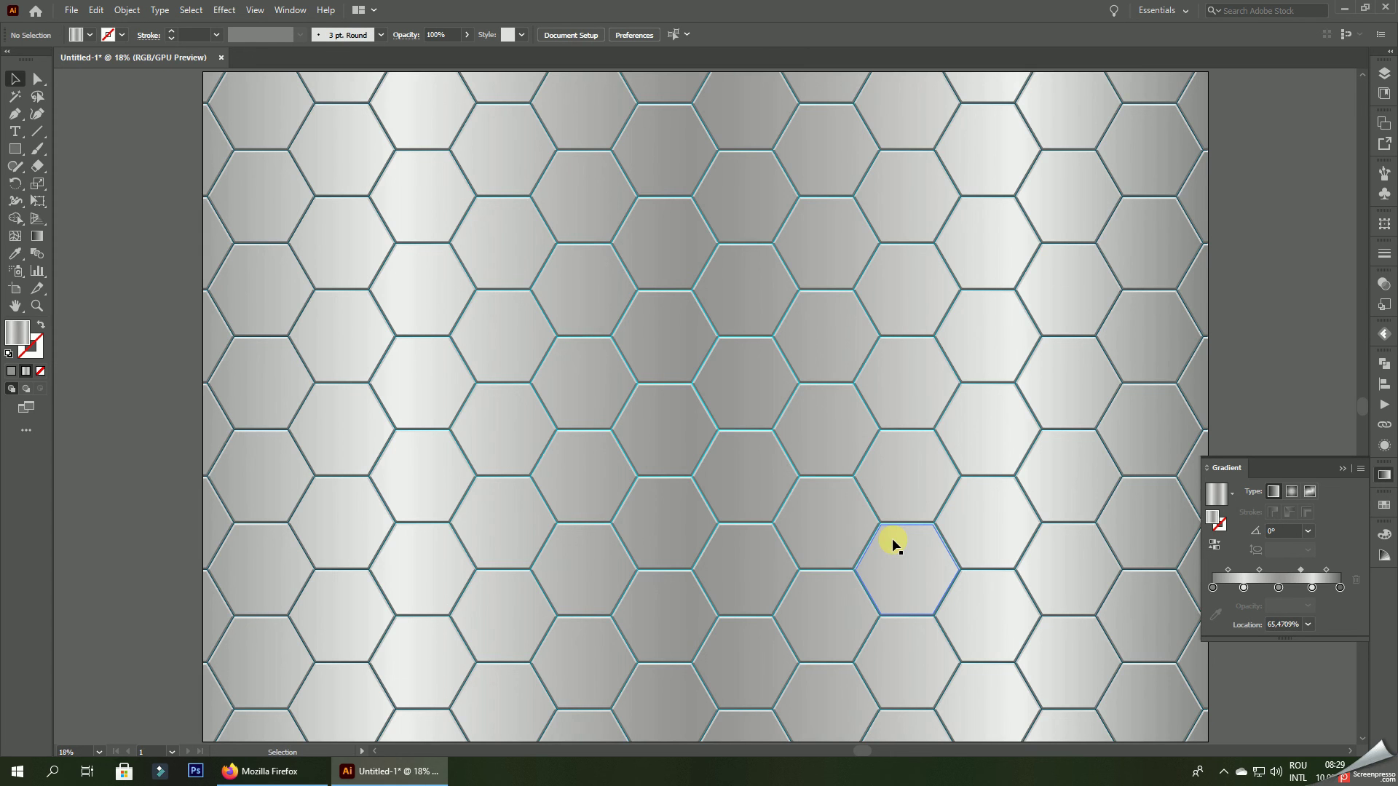
{"action": "left_click", "coordinate": [1340, 469]}
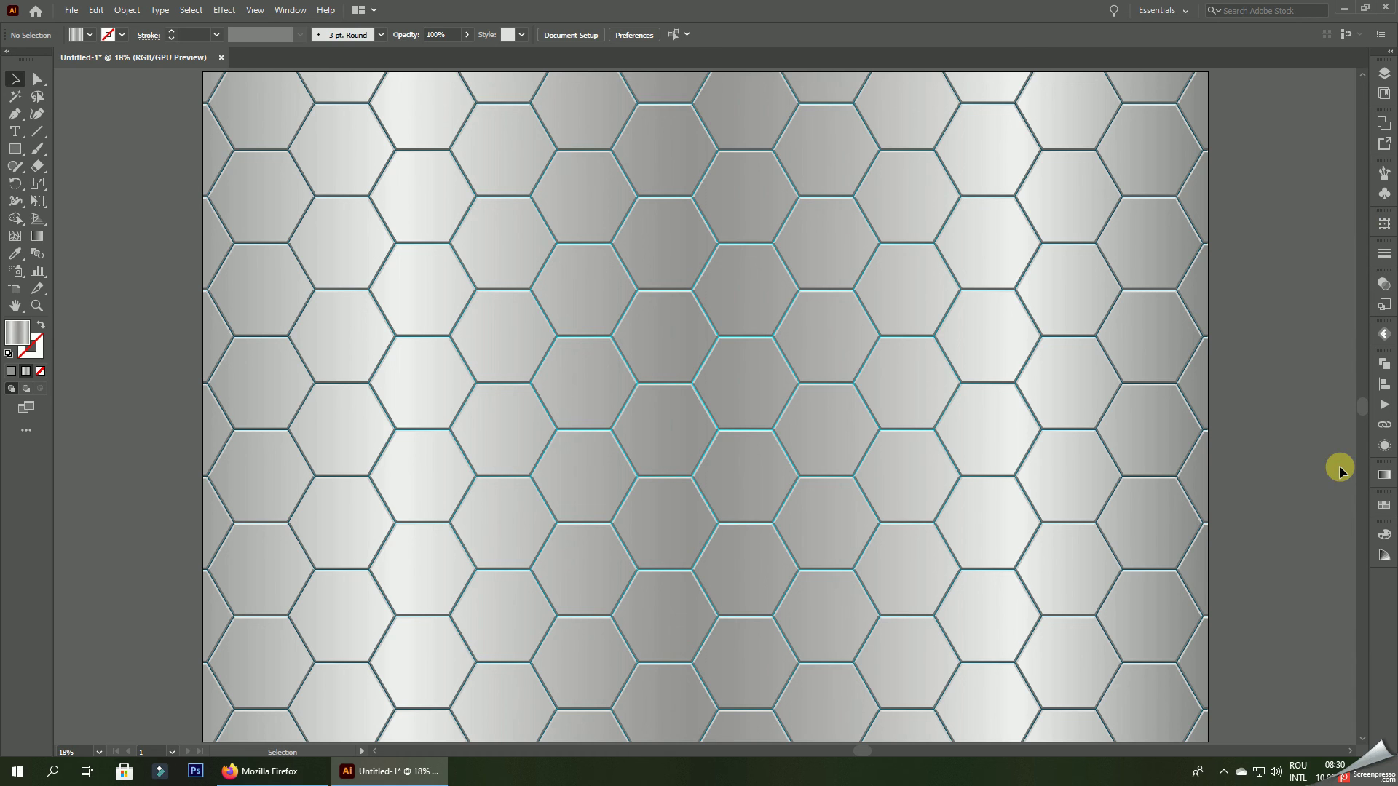